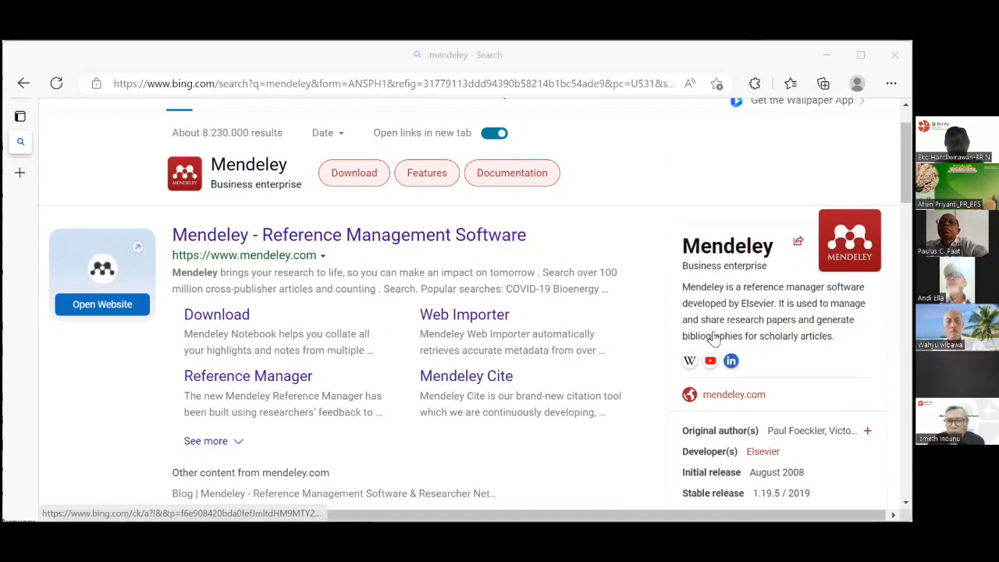
Browse the Bing Mendeley results and narrow them to Mendeley's Features.
{"action": "scroll", "coordinate": [714, 332], "scroll_direction": "down", "scroll_amount": 2}
{"action": "scroll", "coordinate": [718, 336], "scroll_direction": "up", "scroll_amount": 1}
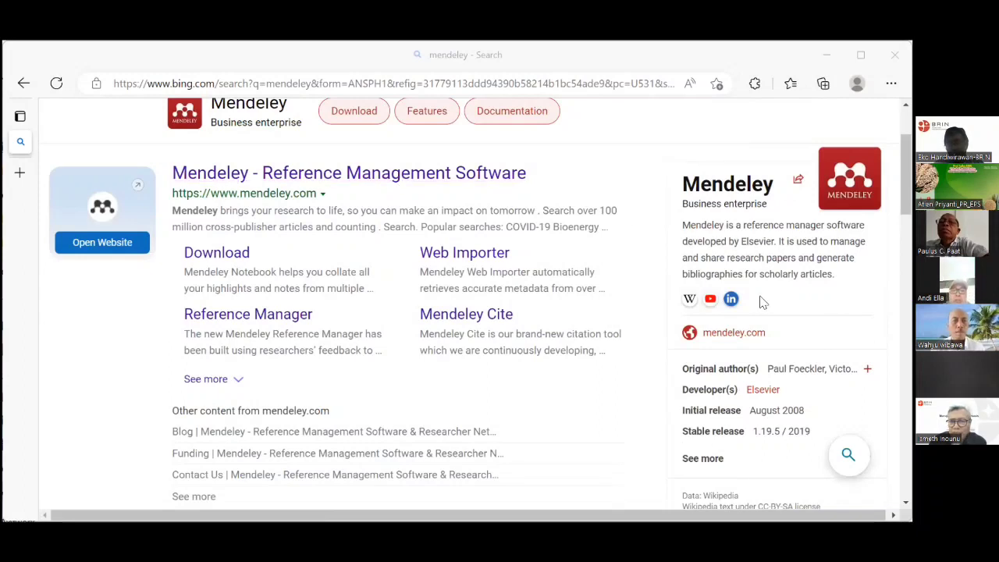
{"action": "scroll", "coordinate": [763, 302], "scroll_direction": "down", "scroll_amount": 1}
{"action": "scroll", "coordinate": [764, 300], "scroll_direction": "down", "scroll_amount": 1}
{"action": "scroll", "coordinate": [759, 302], "scroll_direction": "down", "scroll_amount": 2}
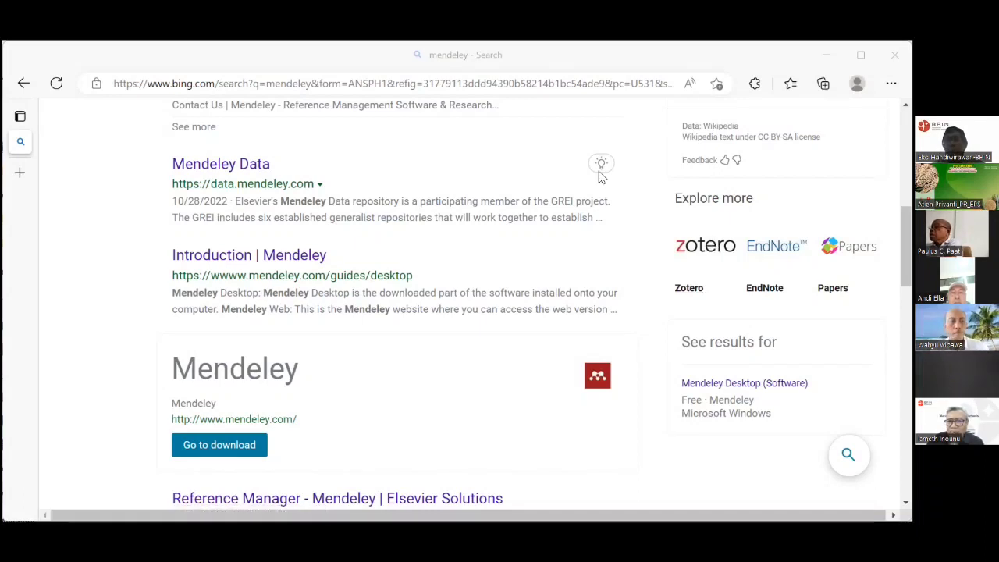
{"action": "scroll", "coordinate": [523, 216], "scroll_direction": "up", "scroll_amount": 2}
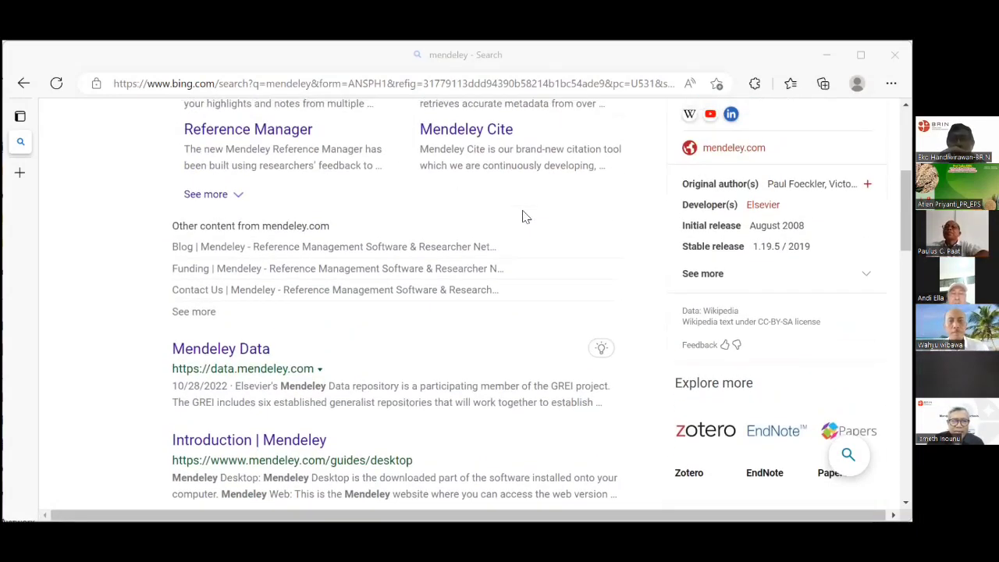
{"action": "scroll", "coordinate": [527, 215], "scroll_direction": "up", "scroll_amount": 2}
{"action": "scroll", "coordinate": [527, 215], "scroll_direction": "up", "scroll_amount": 1}
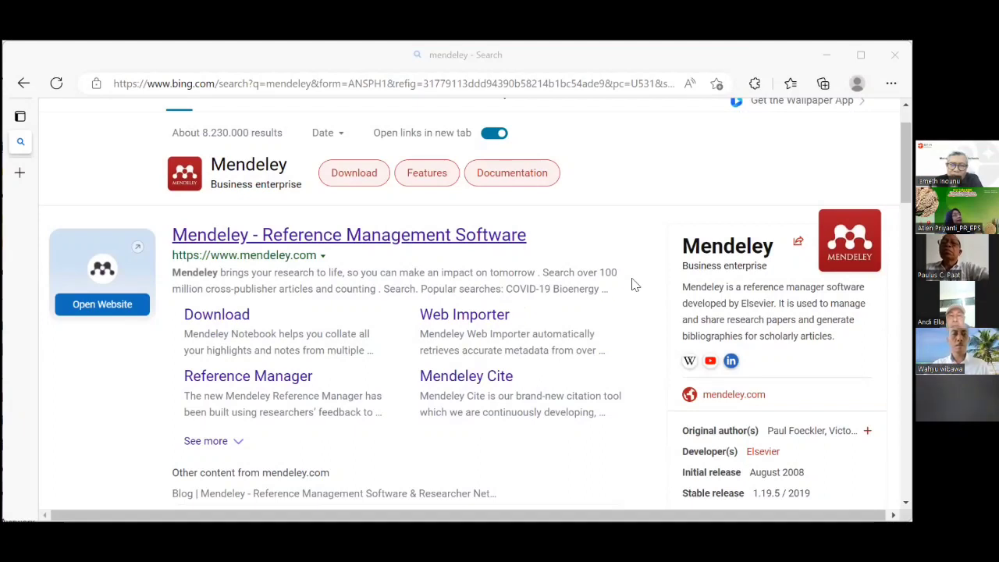
{"action": "scroll", "coordinate": [415, 238], "scroll_direction": "up", "scroll_amount": 1}
{"action": "left_click", "coordinate": [415, 239]}
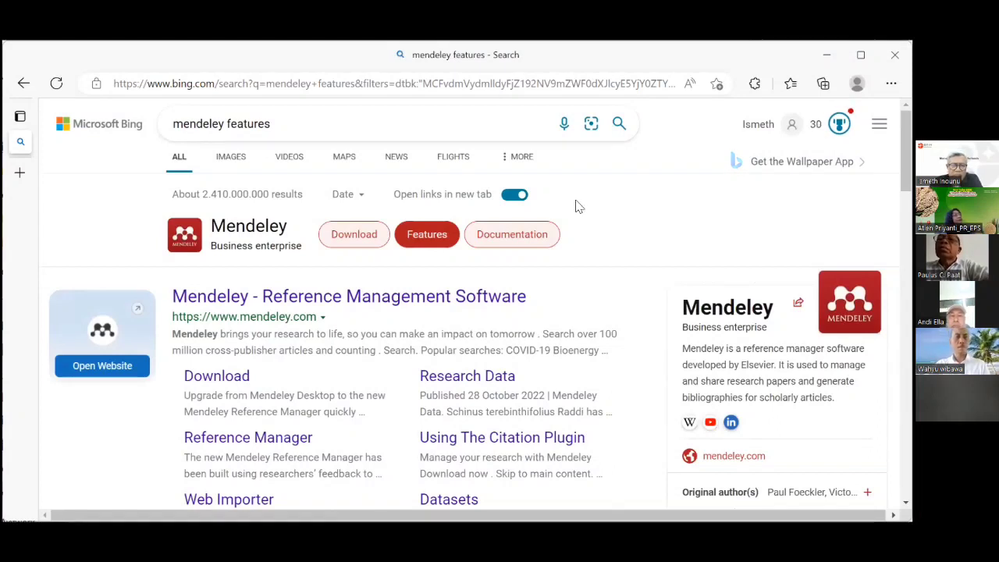
Open the 'Mendeley - Reference Management Software' homepage from the results.
{"action": "scroll", "coordinate": [578, 206], "scroll_direction": "down", "scroll_amount": 1}
{"action": "scroll", "coordinate": [578, 206], "scroll_direction": "down", "scroll_amount": 1}
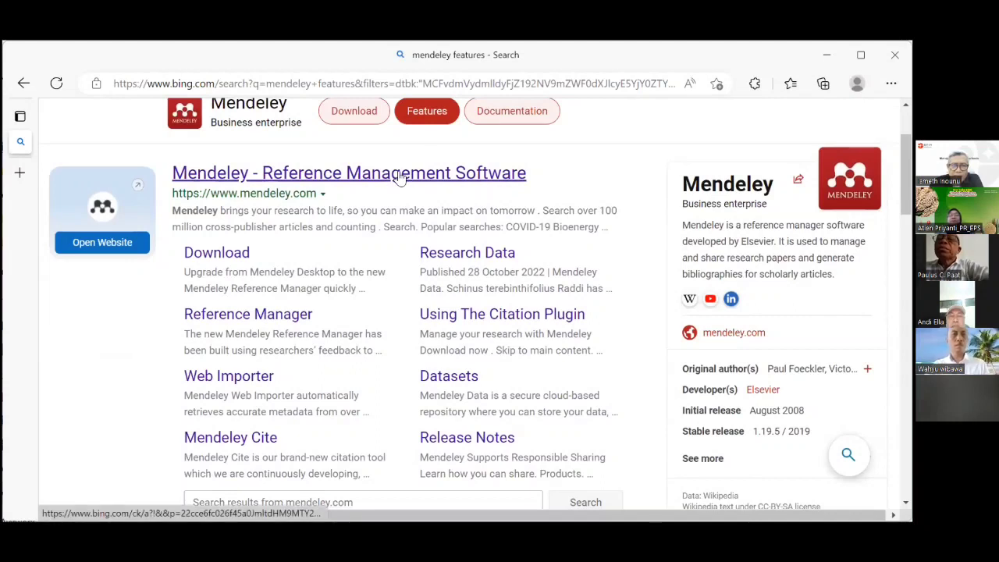
{"action": "left_click", "coordinate": [398, 177]}
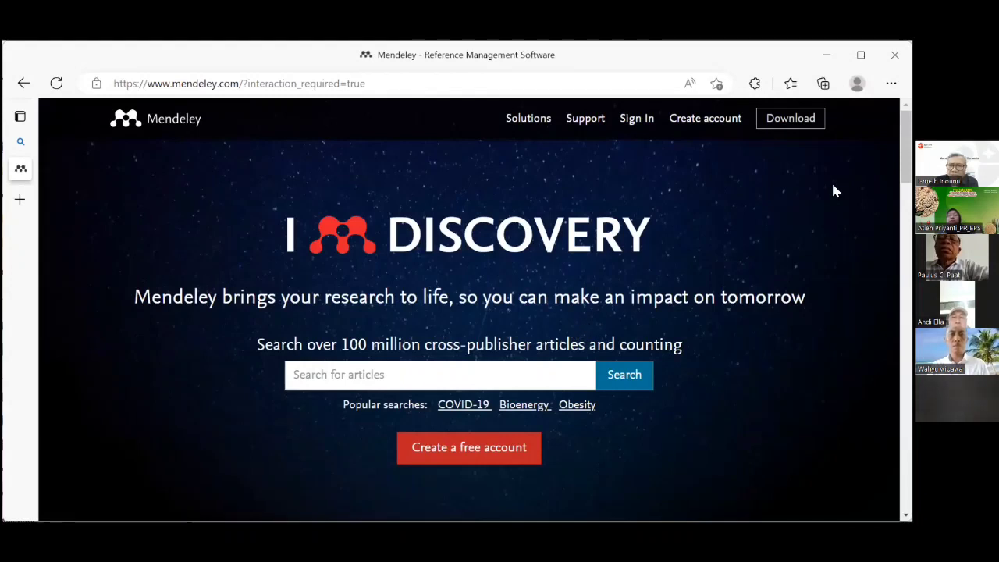
Sign in to Mendeley with the browser-autofilled account details, keeping 'Stay signed in' checked.
{"action": "left_click", "coordinate": [637, 121]}
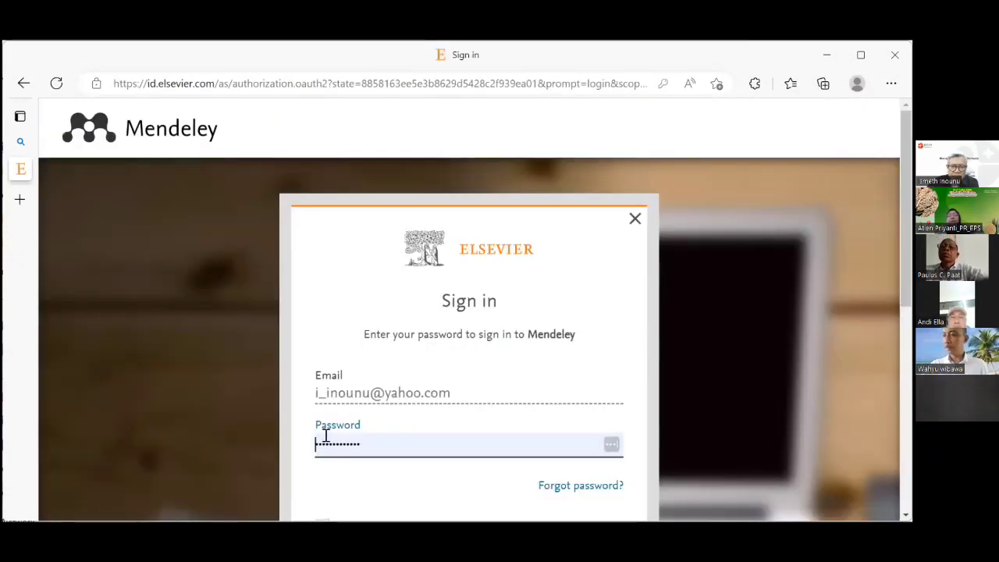
{"action": "scroll", "coordinate": [515, 408], "scroll_direction": "down", "scroll_amount": 3}
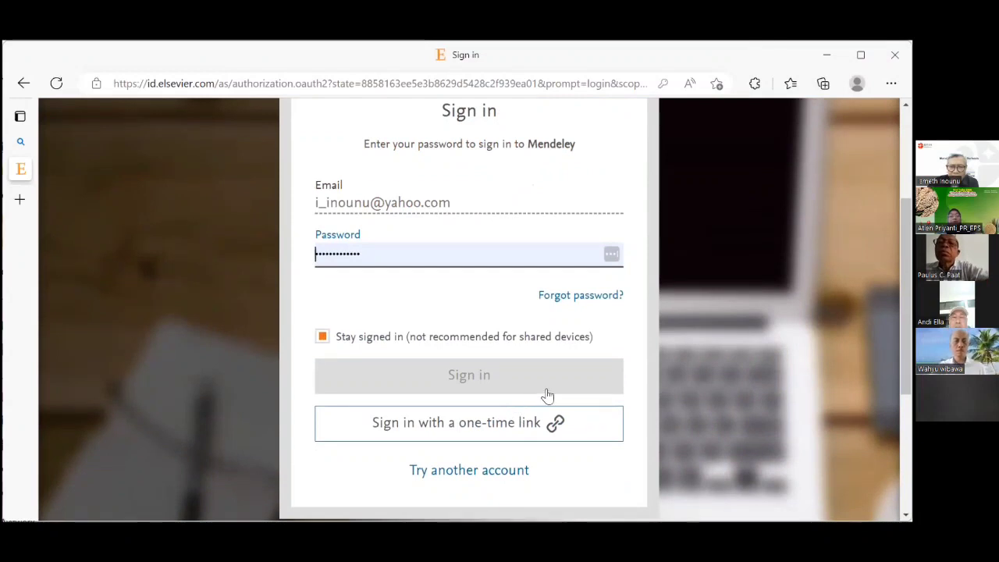
{"action": "scroll", "coordinate": [548, 396], "scroll_direction": "down", "scroll_amount": 4}
{"action": "scroll", "coordinate": [547, 394], "scroll_direction": "up", "scroll_amount": 3}
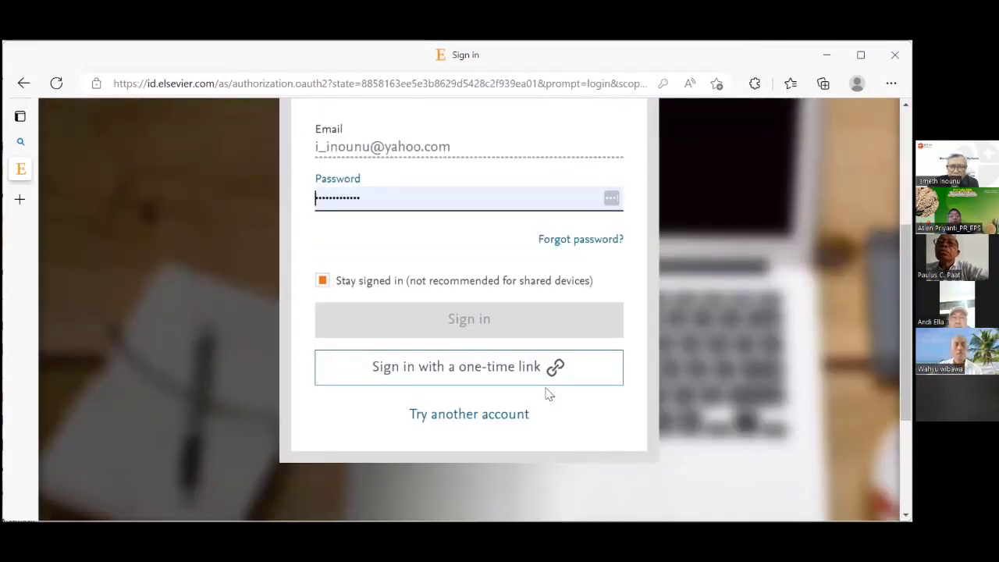
{"action": "left_click", "coordinate": [467, 320]}
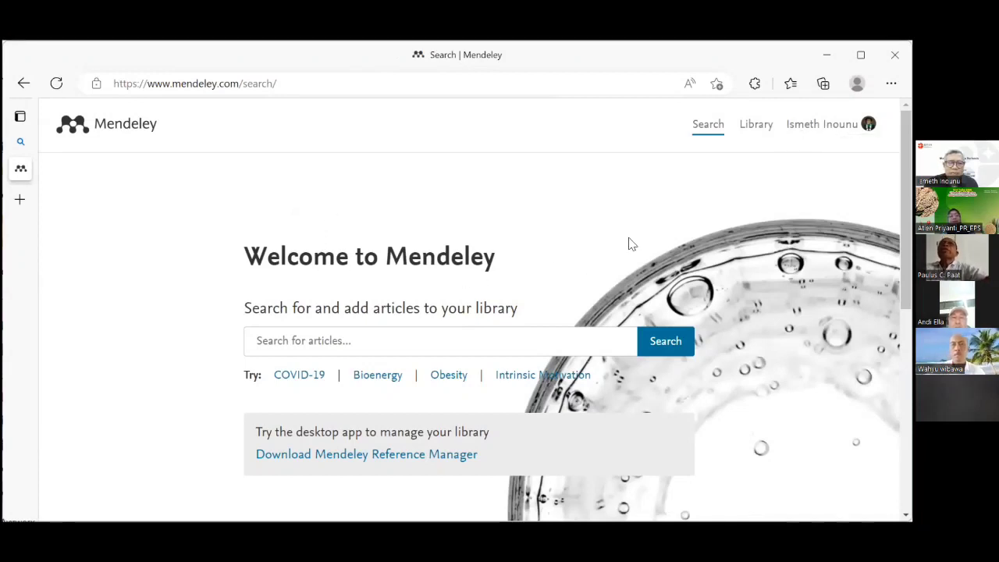
Search Mendeley for 'Obesity' using the suggested link on the welcome page.
{"action": "scroll", "coordinate": [592, 200], "scroll_direction": "down", "scroll_amount": 1}
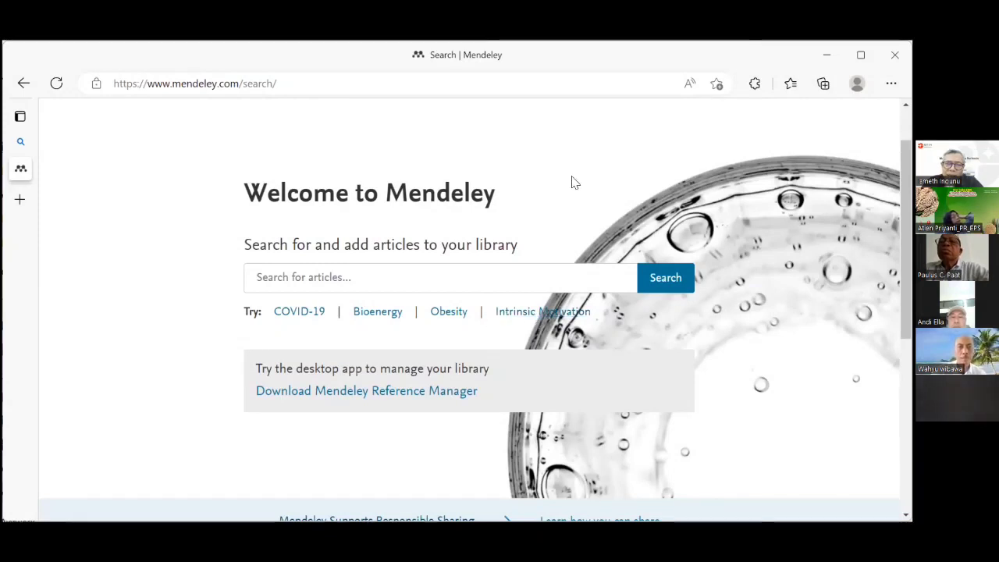
{"action": "left_click", "coordinate": [450, 312]}
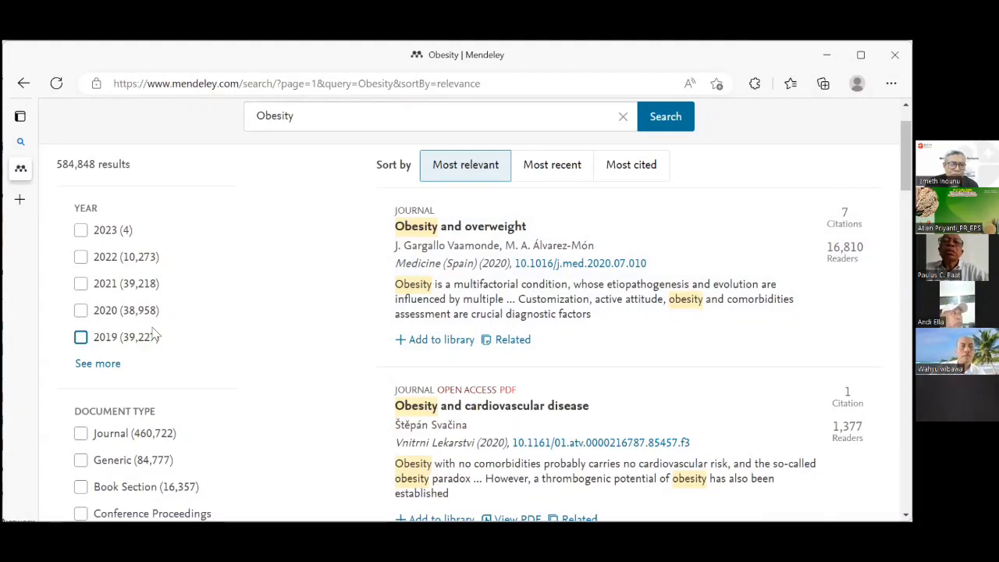
Scroll through the Obesity results, including 'Obesity and cancer' (2020) and 'Obesity and asthma'.
{"action": "scroll", "coordinate": [196, 390], "scroll_direction": "down", "scroll_amount": 3}
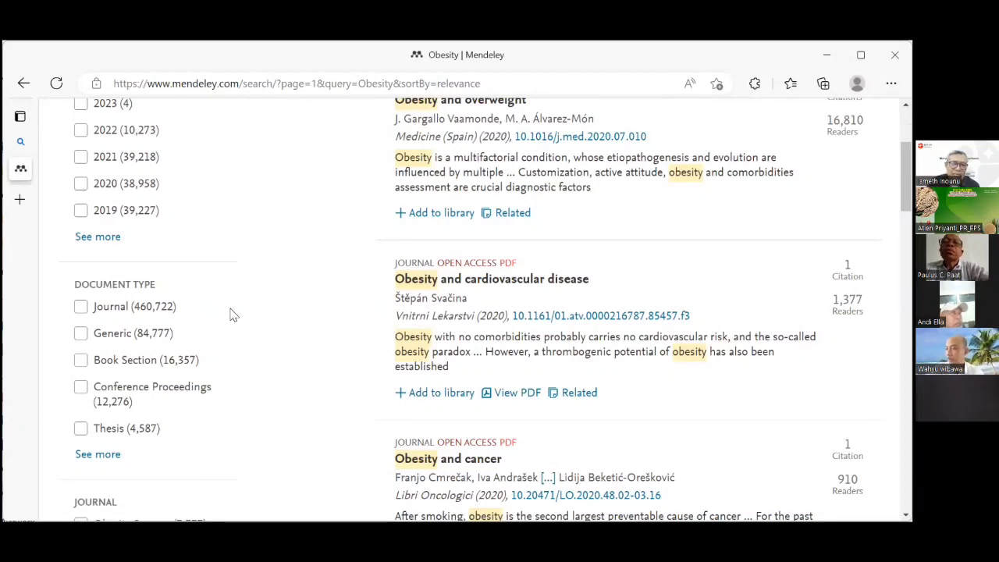
{"action": "scroll", "coordinate": [242, 320], "scroll_direction": "up", "scroll_amount": 3}
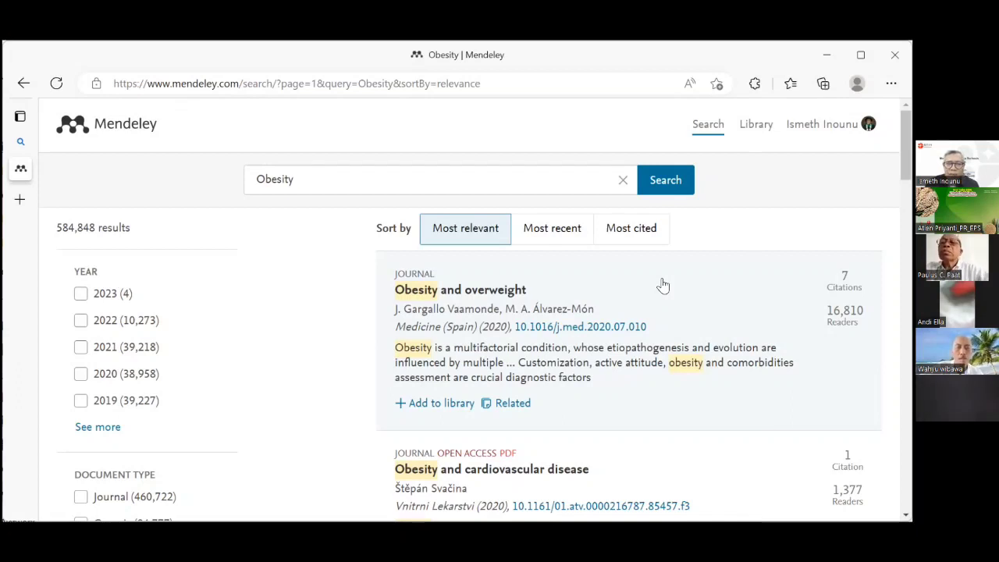
{"action": "scroll", "coordinate": [663, 286], "scroll_direction": "down", "scroll_amount": 1}
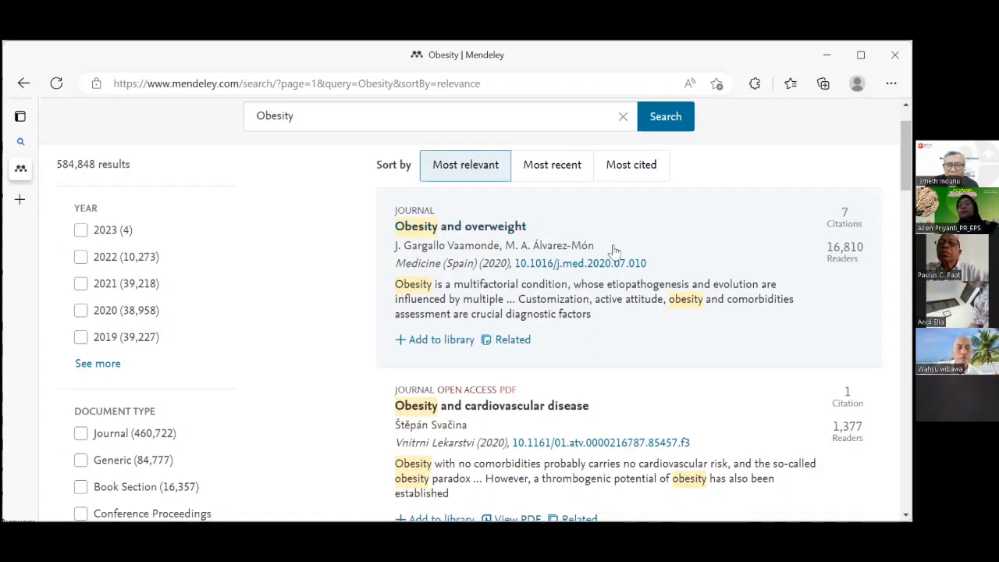
{"action": "scroll", "coordinate": [614, 250], "scroll_direction": "down", "scroll_amount": 1}
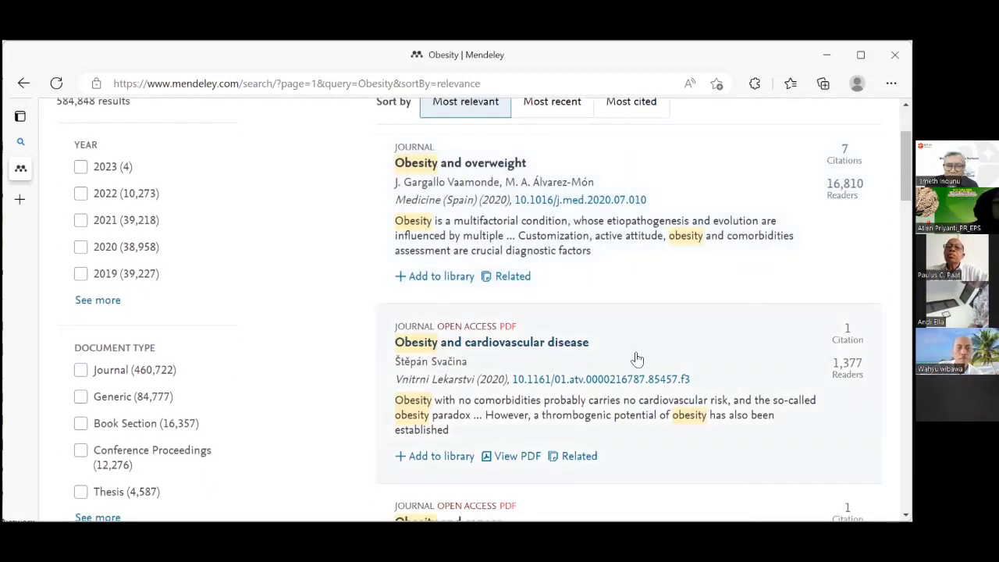
{"action": "scroll", "coordinate": [637, 359], "scroll_direction": "down", "scroll_amount": 2}
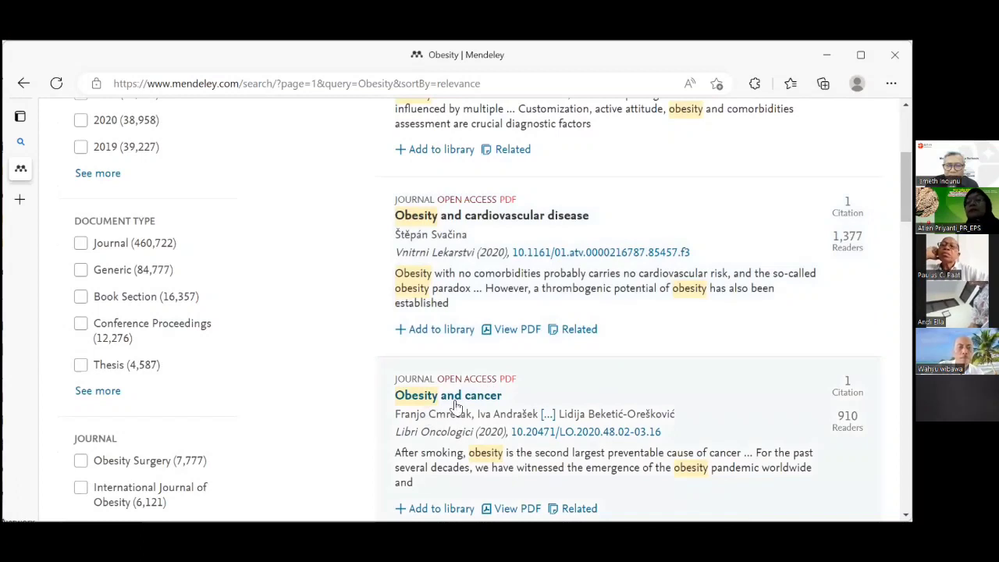
{"action": "scroll", "coordinate": [617, 400], "scroll_direction": "down", "scroll_amount": 3}
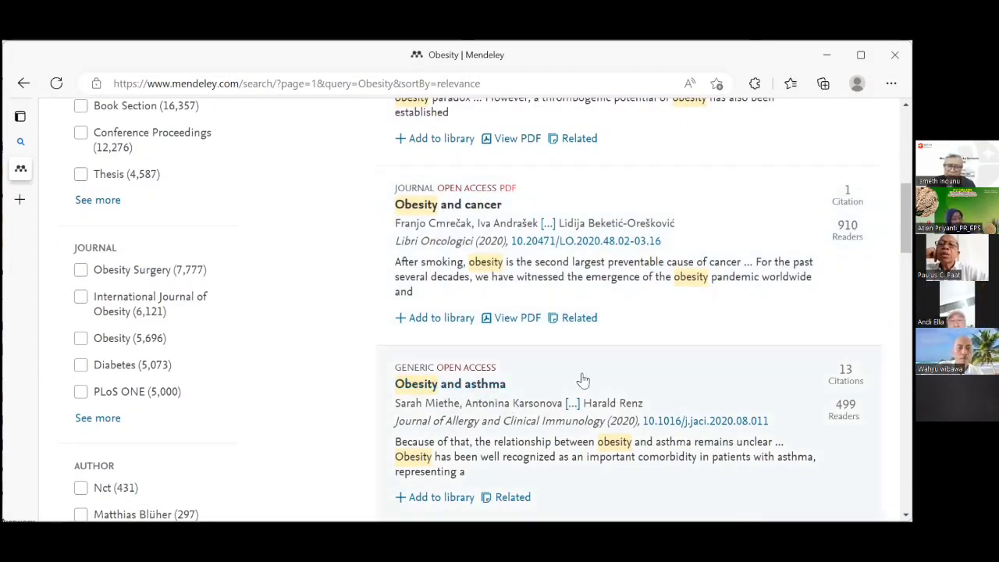
{"action": "scroll", "coordinate": [627, 373], "scroll_direction": "down", "scroll_amount": 4}
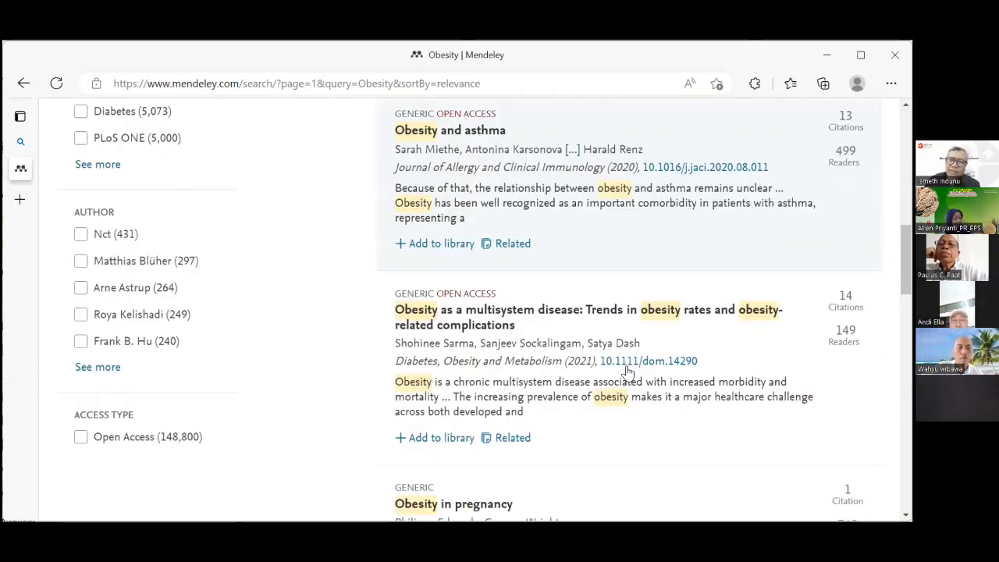
{"action": "scroll", "coordinate": [621, 261], "scroll_direction": "up", "scroll_amount": 4}
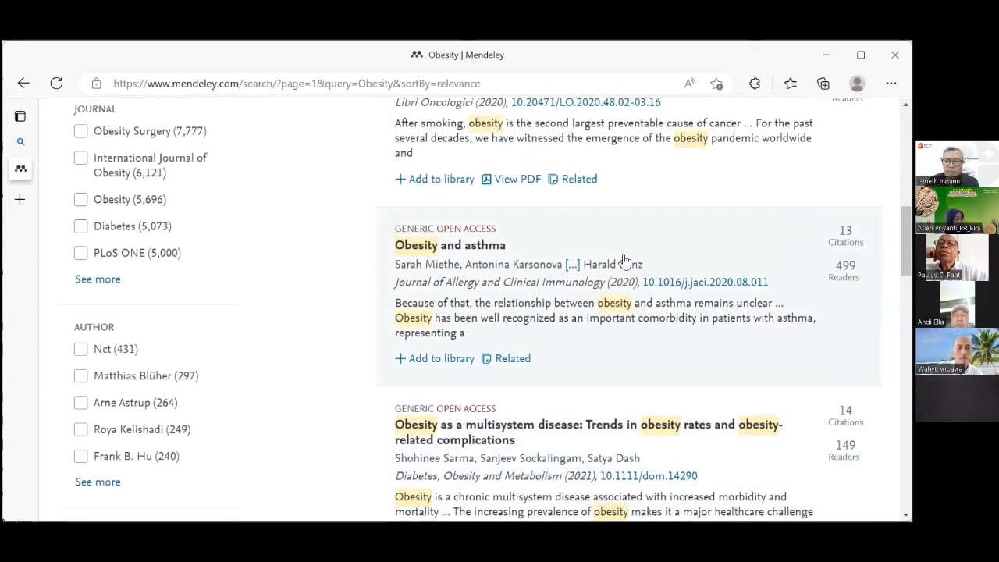
{"action": "scroll", "coordinate": [624, 261], "scroll_direction": "up", "scroll_amount": 6}
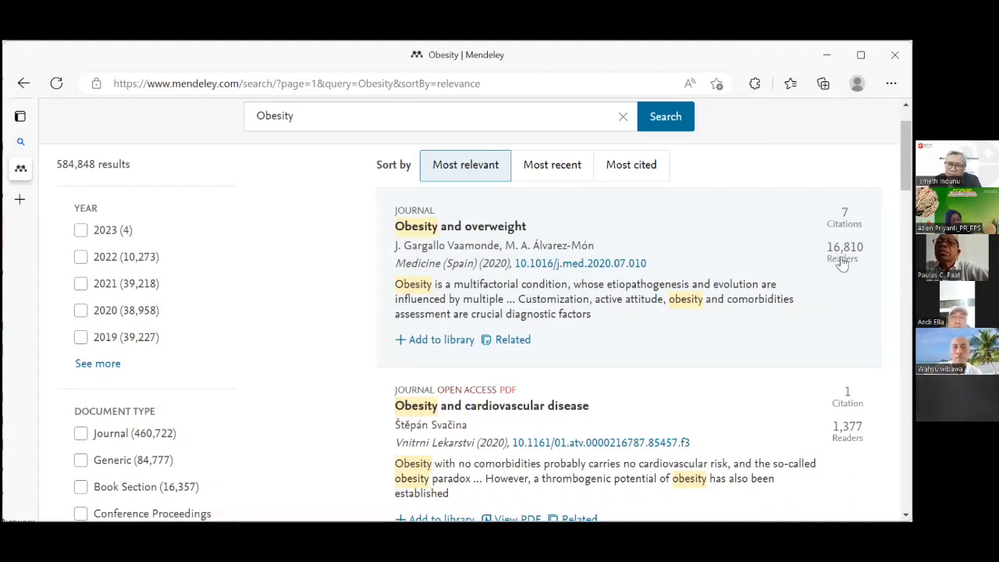
{"action": "scroll", "coordinate": [842, 263], "scroll_direction": "down", "scroll_amount": 2}
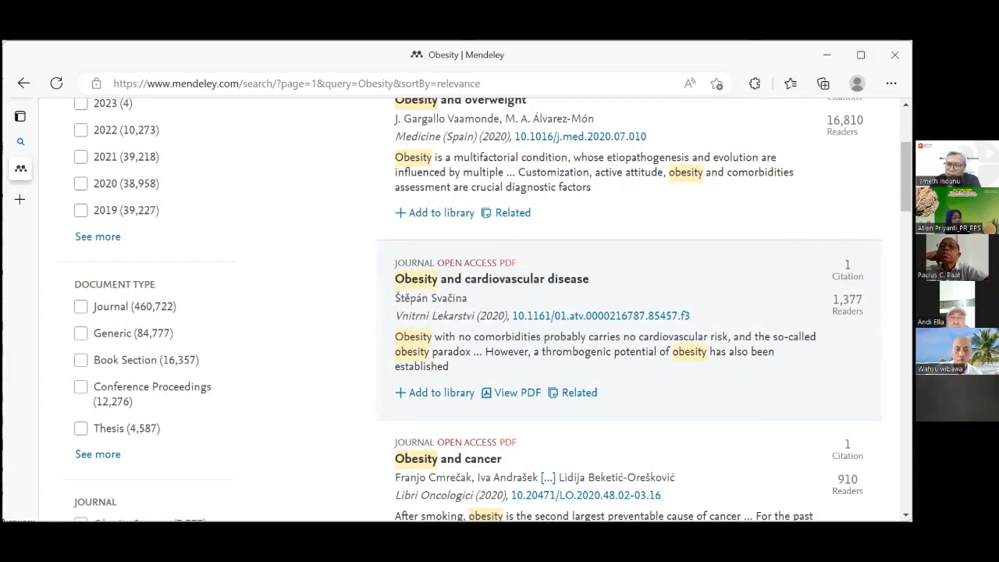
{"action": "scroll", "coordinate": [629, 312], "scroll_direction": "down", "scroll_amount": 4}
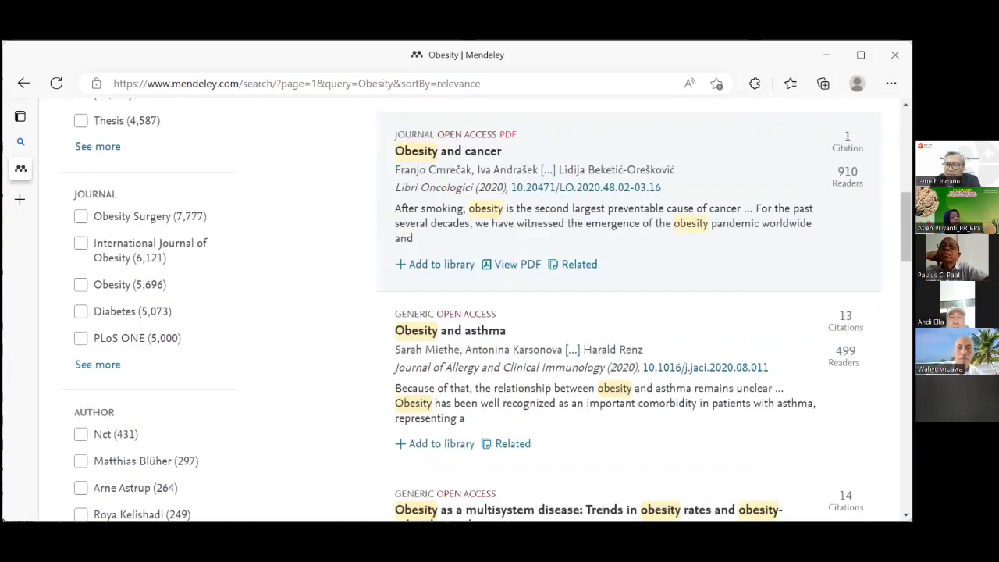
{"action": "scroll", "coordinate": [628, 313], "scroll_direction": "down", "scroll_amount": 1}
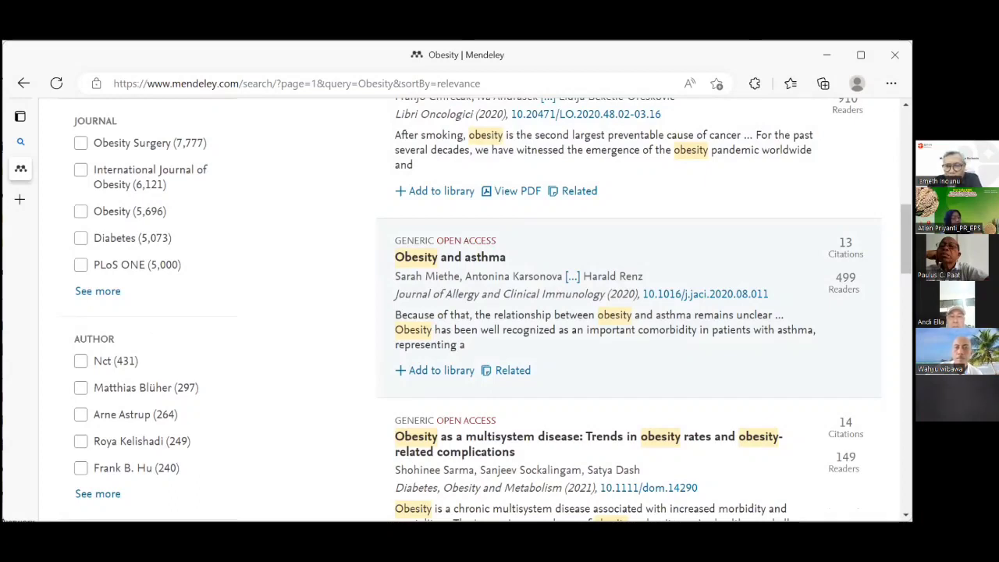
{"action": "scroll", "coordinate": [486, 310], "scroll_direction": "down", "scroll_amount": 4}
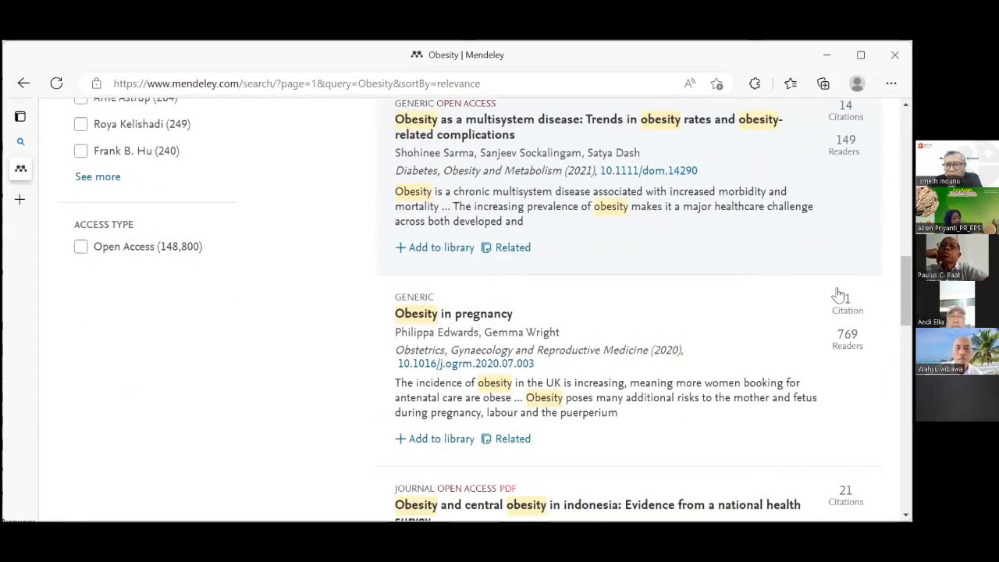
{"action": "scroll", "coordinate": [820, 315], "scroll_direction": "down", "scroll_amount": 3}
{"action": "scroll", "coordinate": [820, 314], "scroll_direction": "down", "scroll_amount": 3}
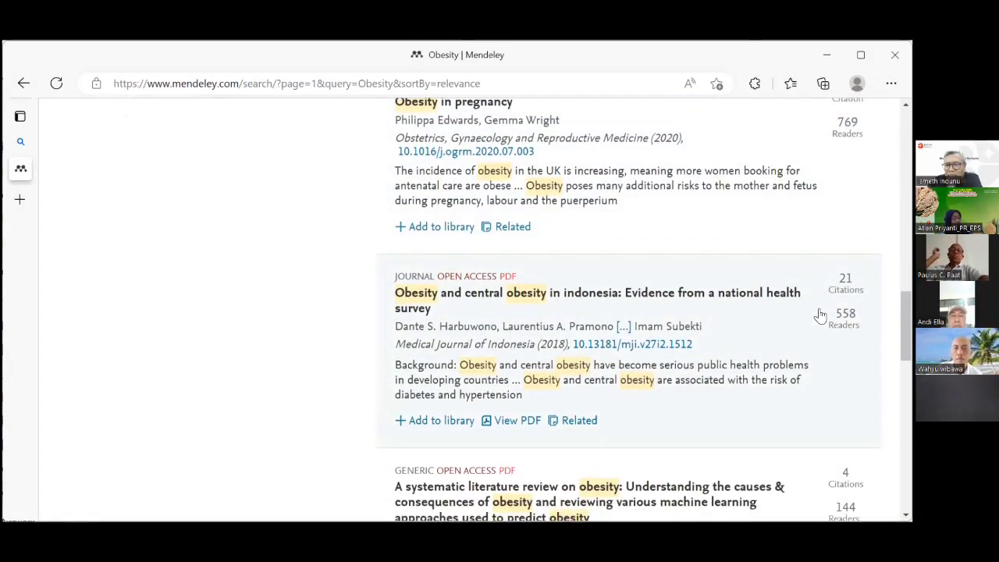
{"action": "scroll", "coordinate": [820, 315], "scroll_direction": "down", "scroll_amount": 3}
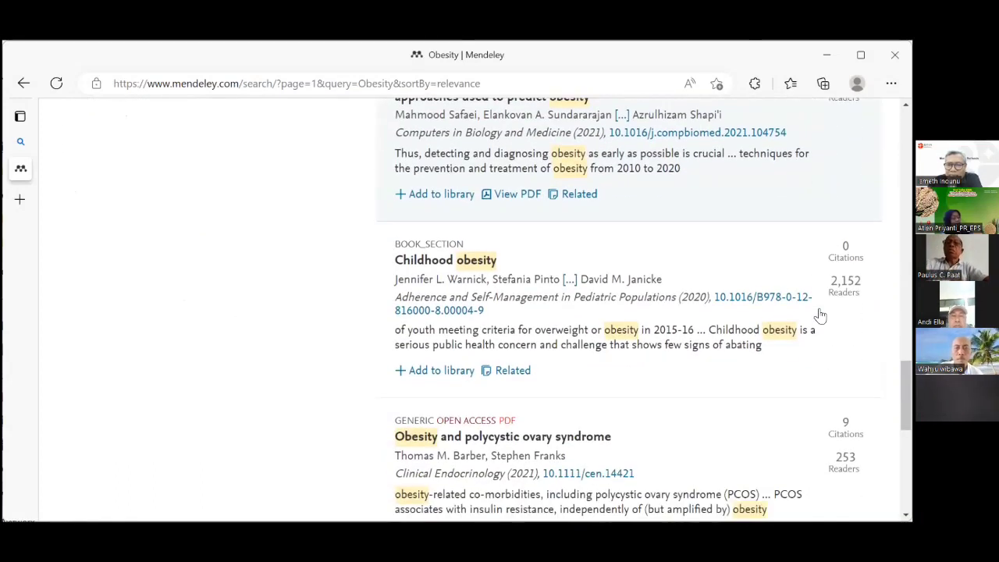
{"action": "scroll", "coordinate": [819, 315], "scroll_direction": "up", "scroll_amount": 4}
{"action": "scroll", "coordinate": [820, 314], "scroll_direction": "up", "scroll_amount": 10}
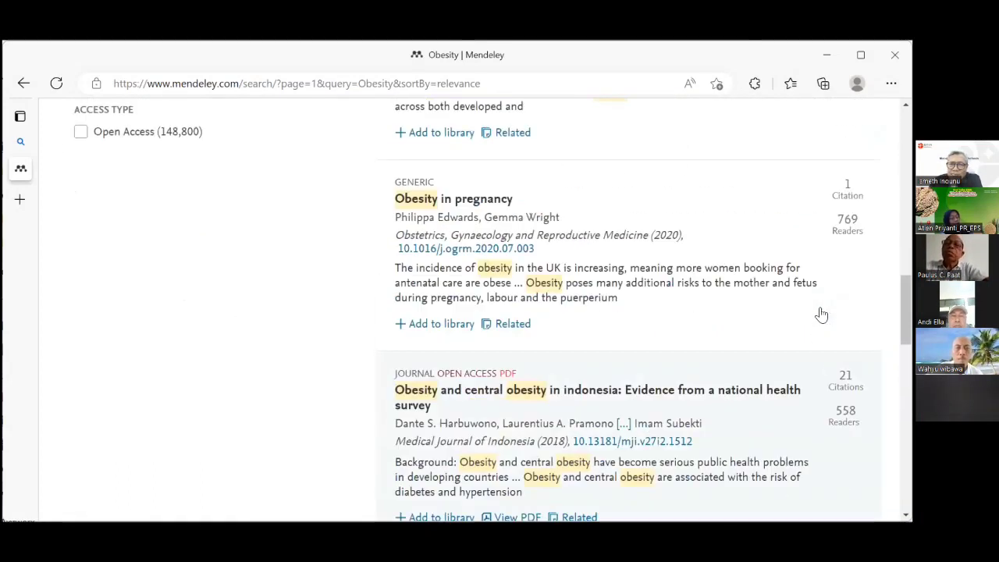
{"action": "scroll", "coordinate": [822, 315], "scroll_direction": "up", "scroll_amount": 2}
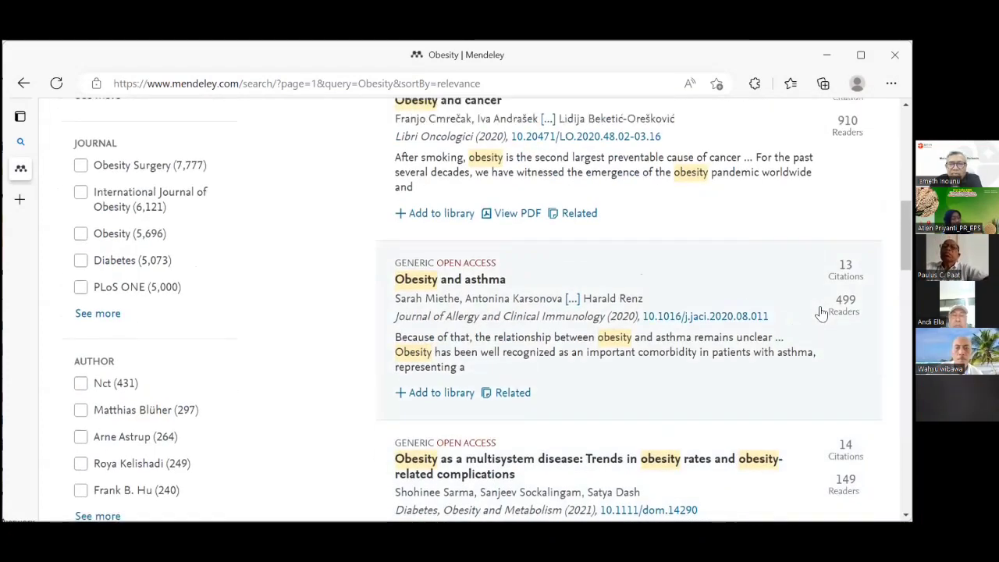
{"action": "scroll", "coordinate": [820, 292], "scroll_direction": "up", "scroll_amount": 3}
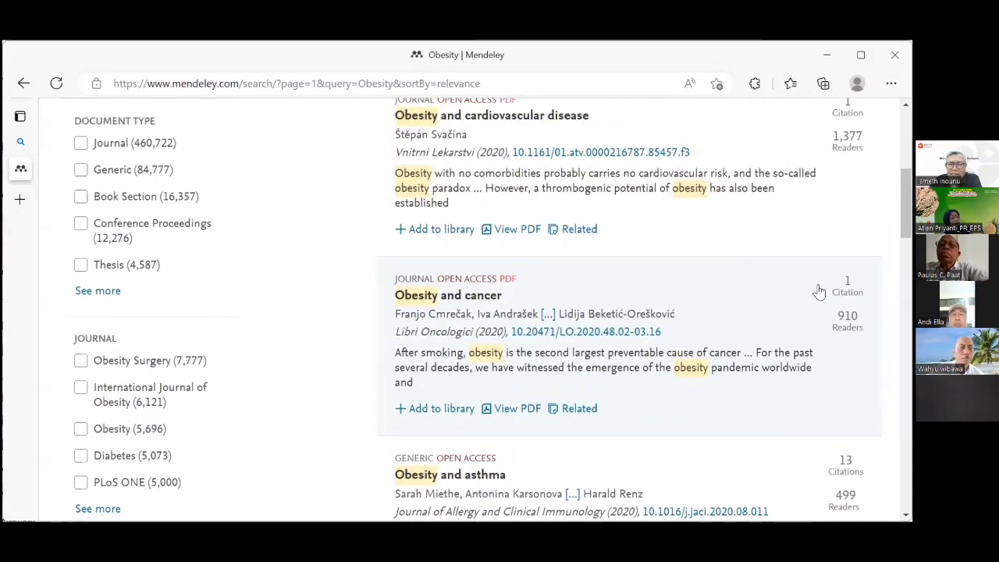
{"action": "scroll", "coordinate": [821, 292], "scroll_direction": "up", "scroll_amount": 1}
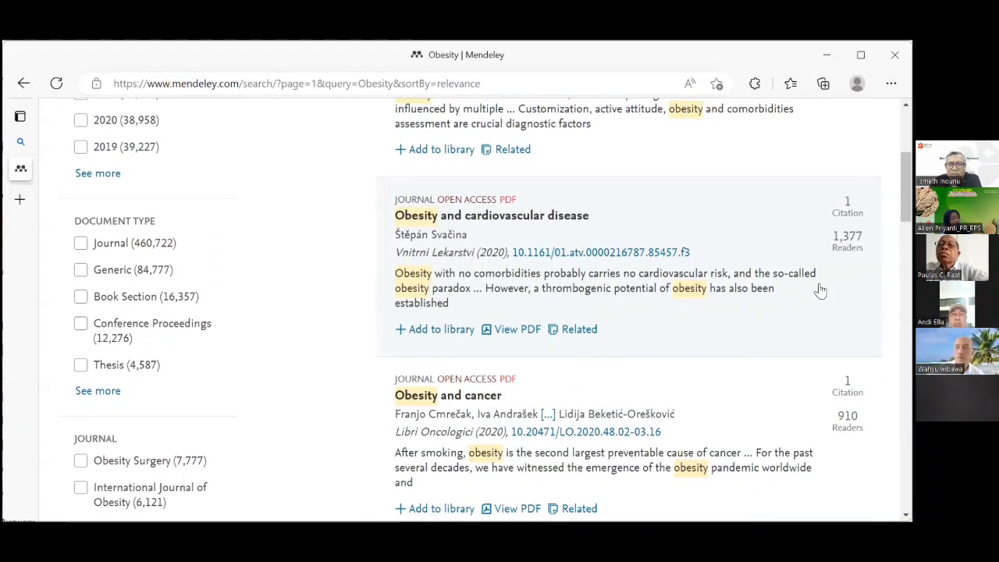
{"action": "scroll", "coordinate": [820, 292], "scroll_direction": "up", "scroll_amount": 3}
{"action": "scroll", "coordinate": [819, 290], "scroll_direction": "down", "scroll_amount": 2}
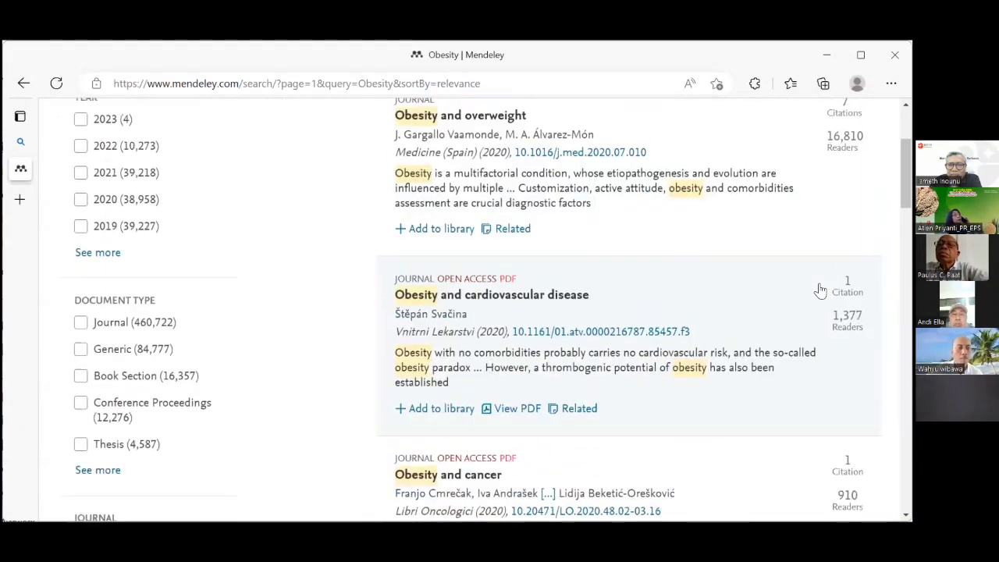
{"action": "scroll", "coordinate": [821, 292], "scroll_direction": "down", "scroll_amount": 2}
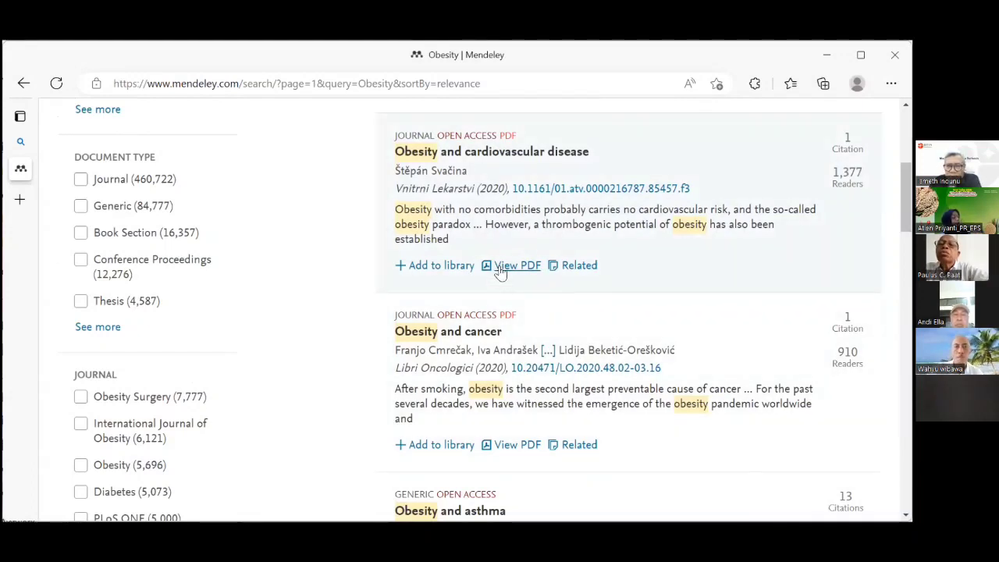
{"action": "scroll", "coordinate": [506, 271], "scroll_direction": "down", "scroll_amount": 2}
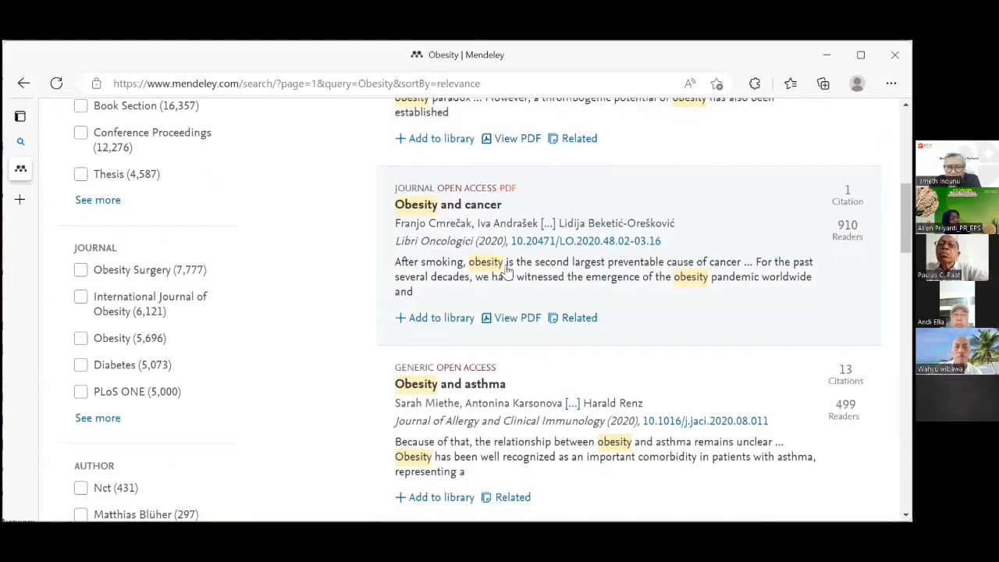
{"action": "scroll", "coordinate": [507, 271], "scroll_direction": "down", "scroll_amount": 1}
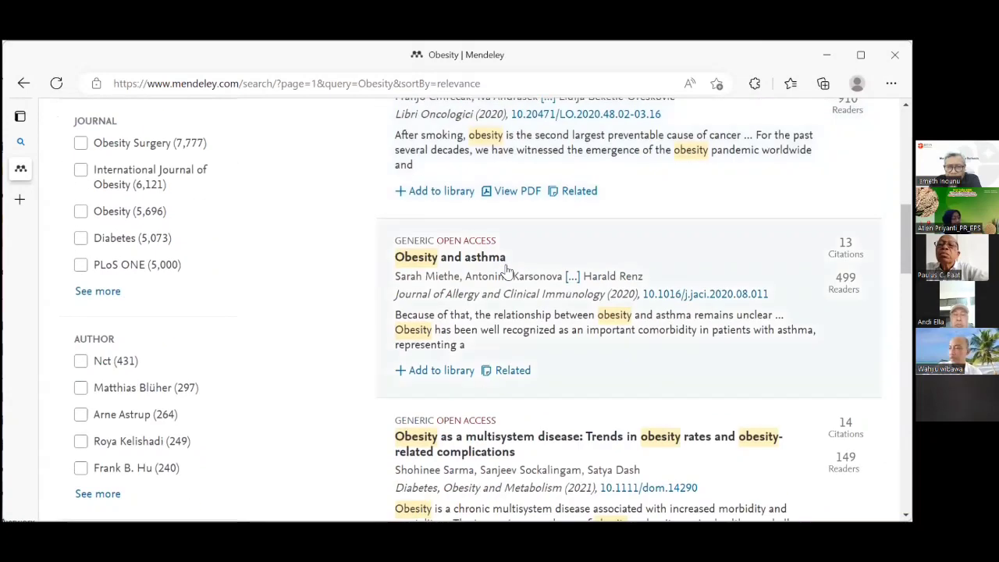
{"action": "scroll", "coordinate": [507, 270], "scroll_direction": "down", "scroll_amount": 1}
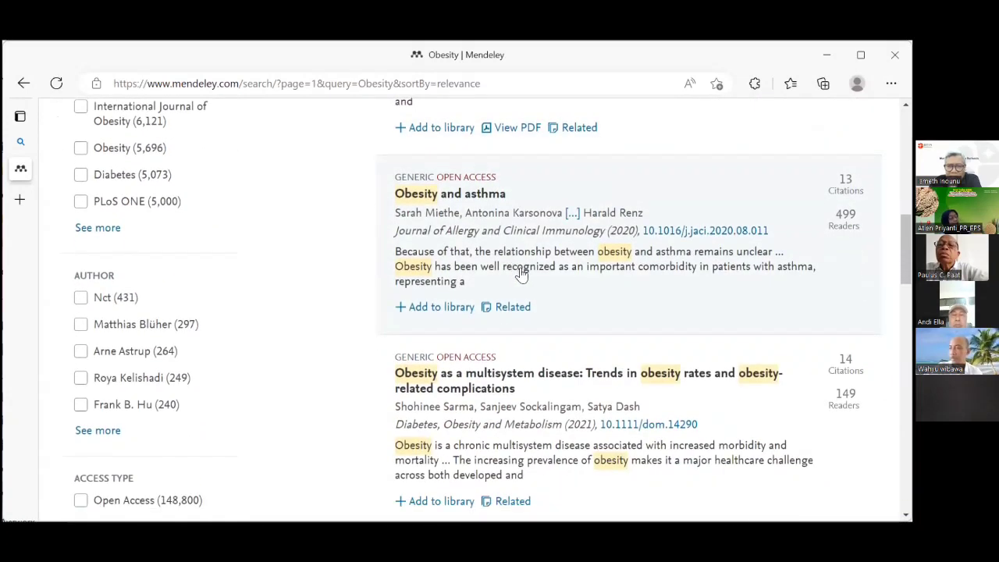
{"action": "scroll", "coordinate": [527, 274], "scroll_direction": "down", "scroll_amount": 3}
{"action": "scroll", "coordinate": [527, 273], "scroll_direction": "up", "scroll_amount": 5}
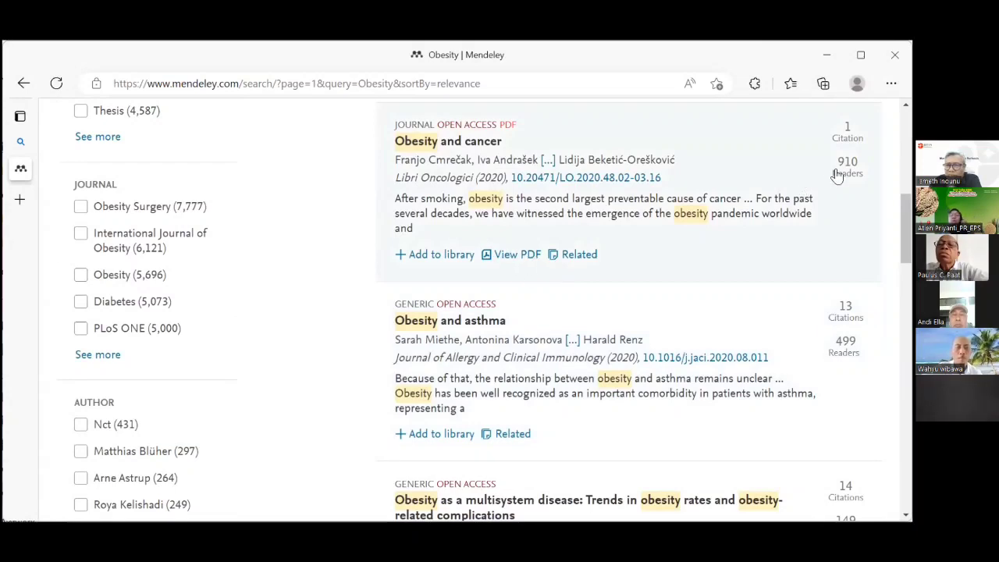
Open the 14-page 'Obesity and Cancer' review PDF and skim it.
{"action": "left_click", "coordinate": [514, 255]}
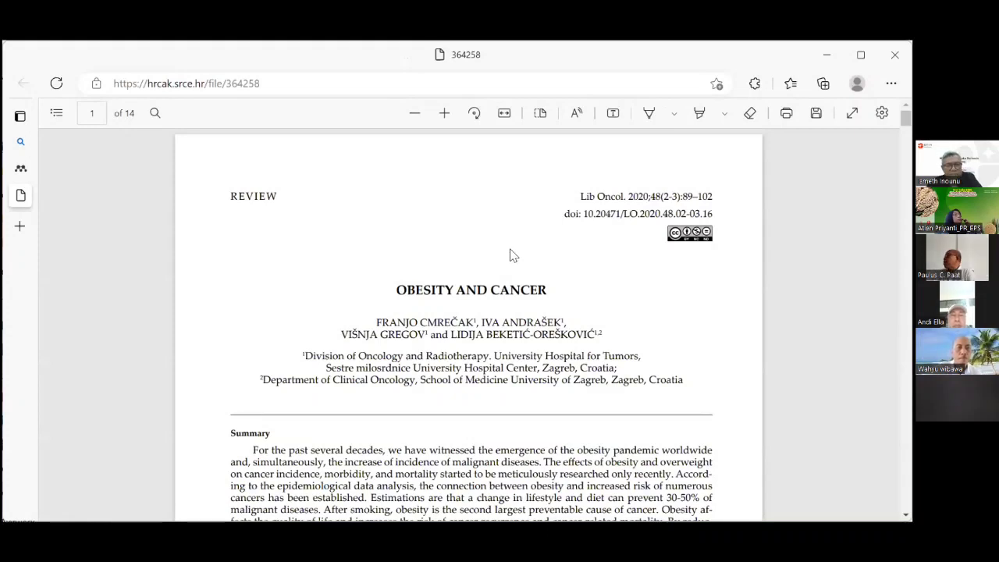
{"action": "scroll", "coordinate": [512, 255], "scroll_direction": "down", "scroll_amount": 4}
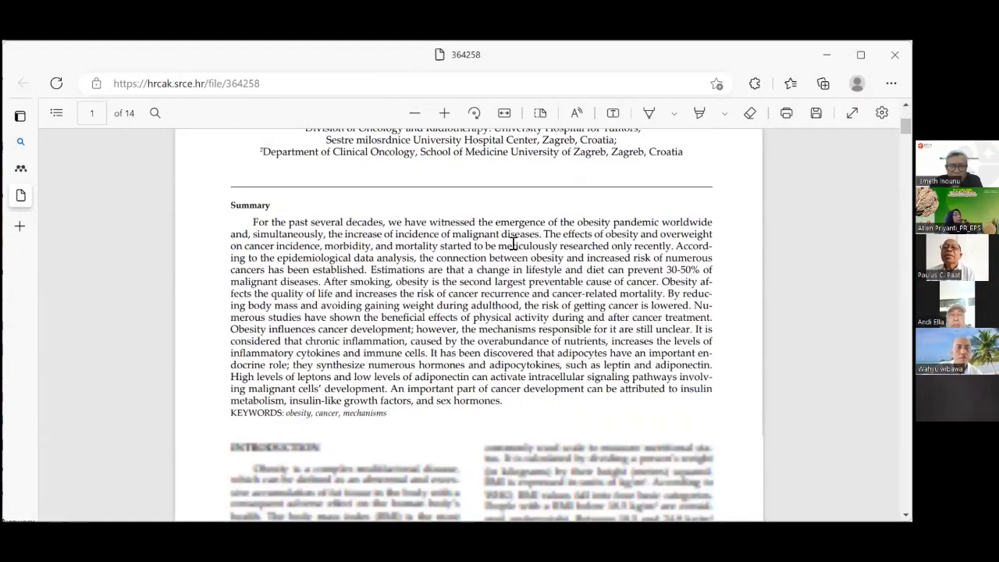
{"action": "scroll", "coordinate": [516, 242], "scroll_direction": "up", "scroll_amount": 4}
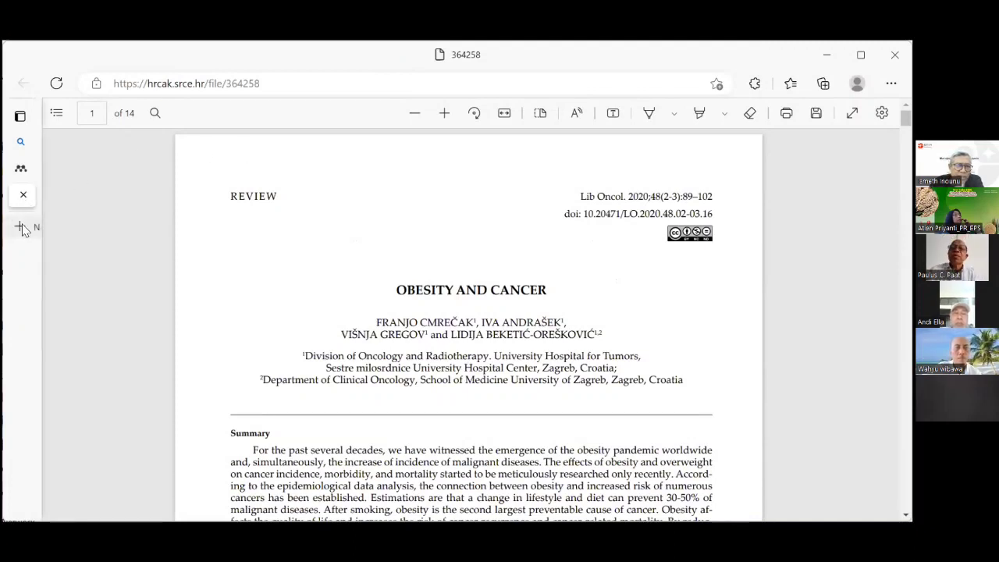
{"action": "mouse_move", "coordinate": [23, 224]}
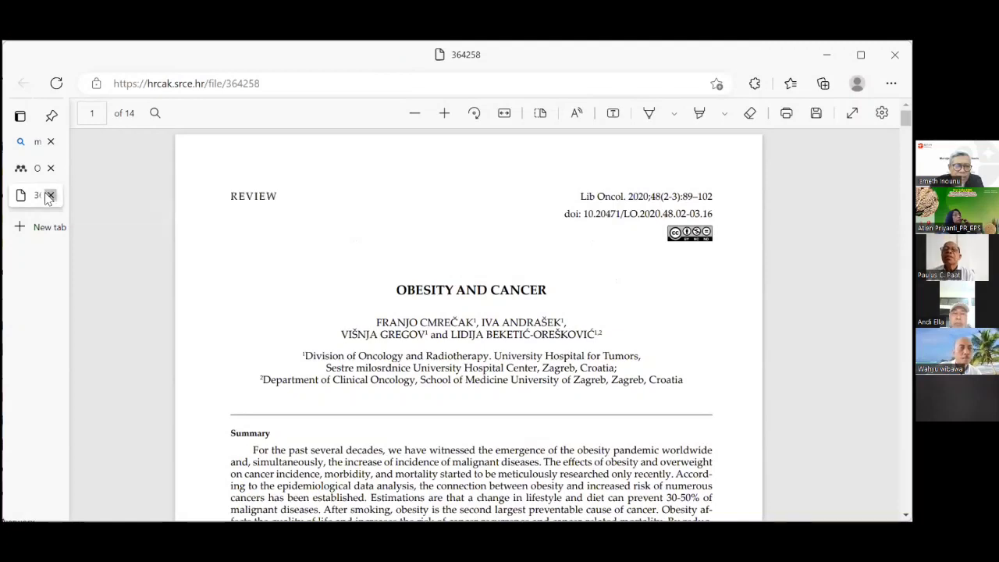
Close the 'Obesity and Cancer' PDF tab and browse the Obesity results again.
{"action": "left_click", "coordinate": [48, 197]}
{"action": "scroll", "coordinate": [475, 262], "scroll_direction": "down", "scroll_amount": 1}
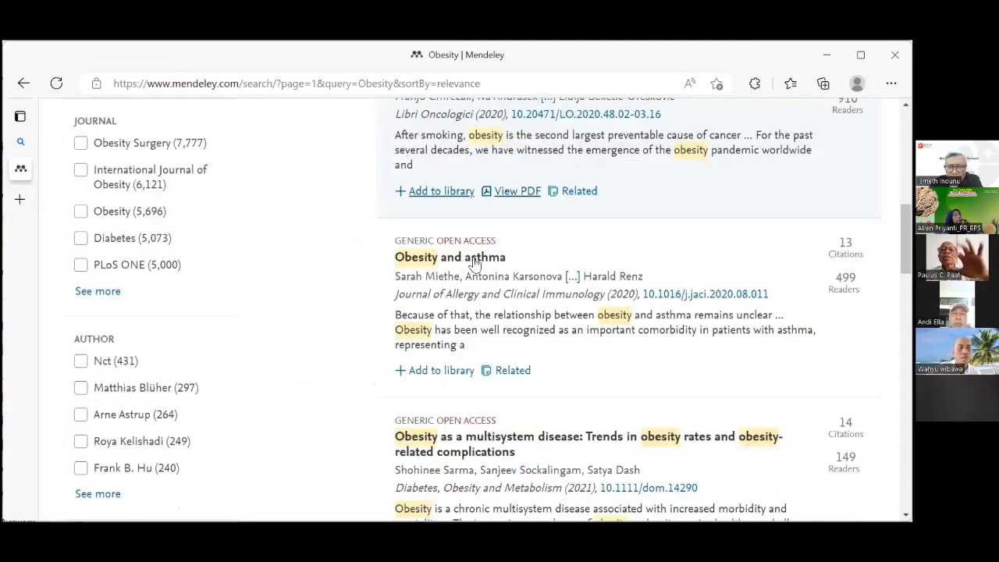
{"action": "middle_click", "coordinate": [478, 257]}
{"action": "scroll", "coordinate": [643, 190], "scroll_direction": "up", "scroll_amount": 3}
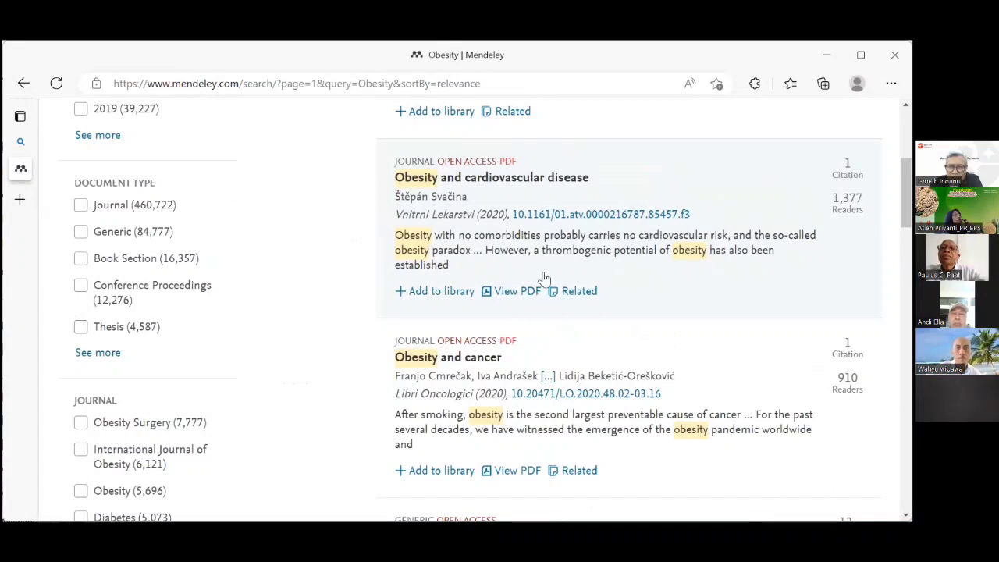
{"action": "scroll", "coordinate": [625, 230], "scroll_direction": "up", "scroll_amount": 2}
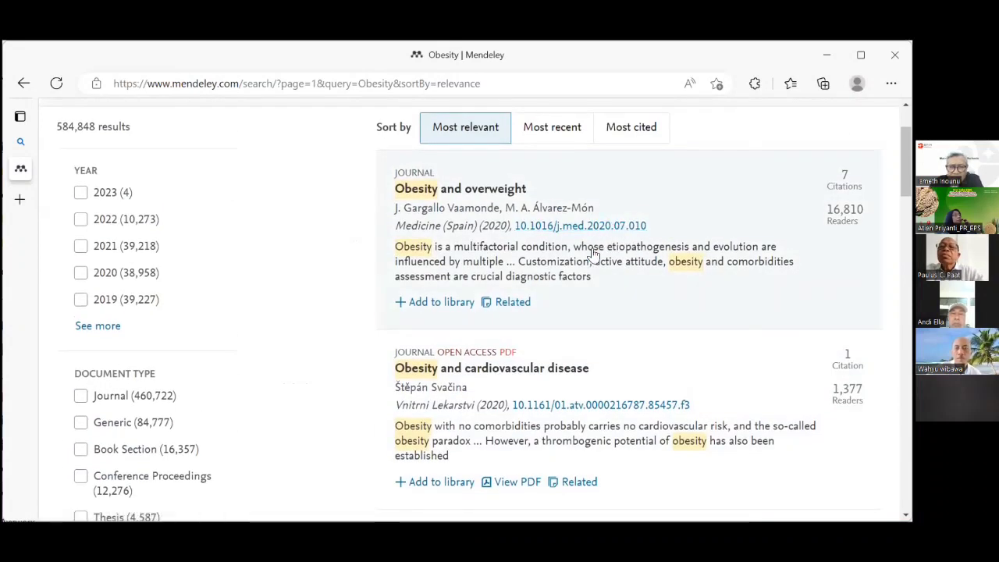
{"action": "scroll", "coordinate": [592, 258], "scroll_direction": "up", "scroll_amount": 1}
{"action": "scroll", "coordinate": [592, 258], "scroll_direction": "down", "scroll_amount": 3}
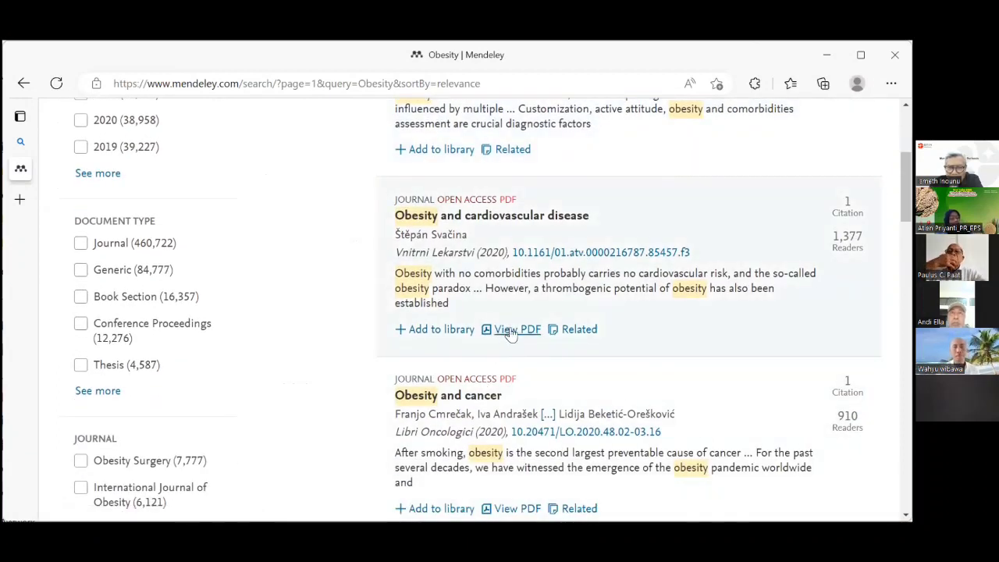
Open the 9-page 'Obesity and Cardiovascular Disease' AHA statement PDF and skim it.
{"action": "left_click", "coordinate": [512, 331]}
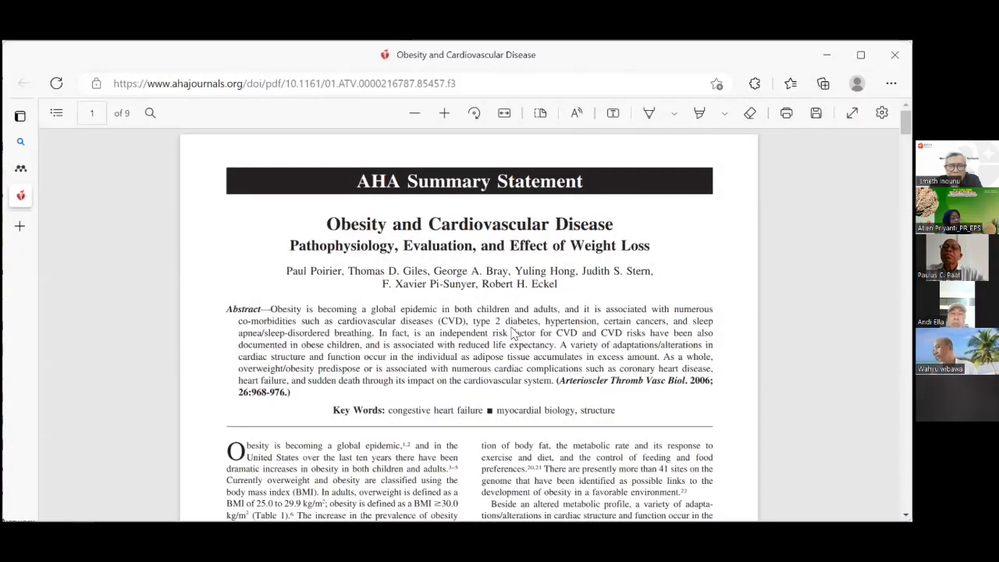
{"action": "scroll", "coordinate": [438, 182], "scroll_direction": "down", "scroll_amount": 5}
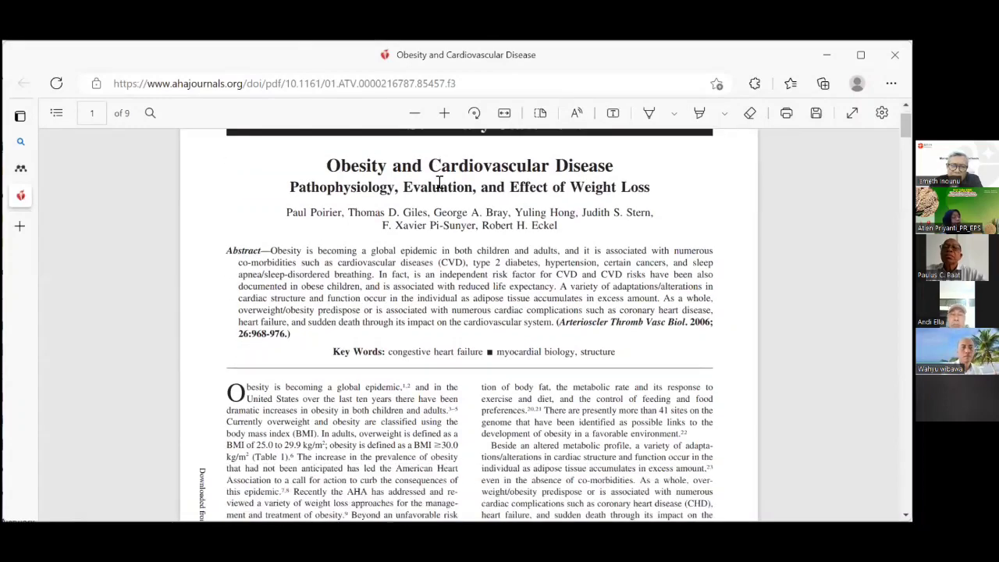
{"action": "scroll", "coordinate": [438, 182], "scroll_direction": "up", "scroll_amount": 5}
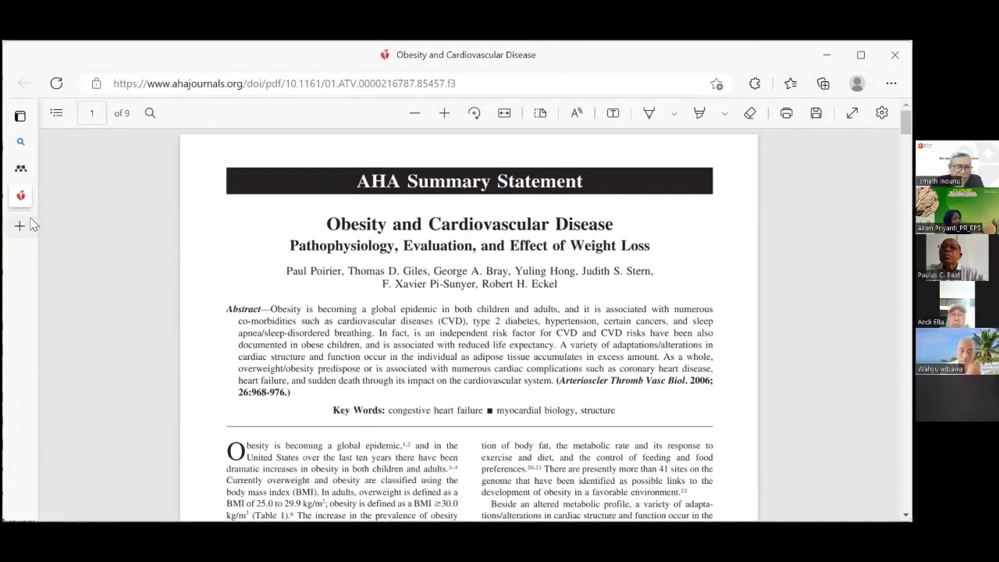
{"action": "mouse_move", "coordinate": [21, 226]}
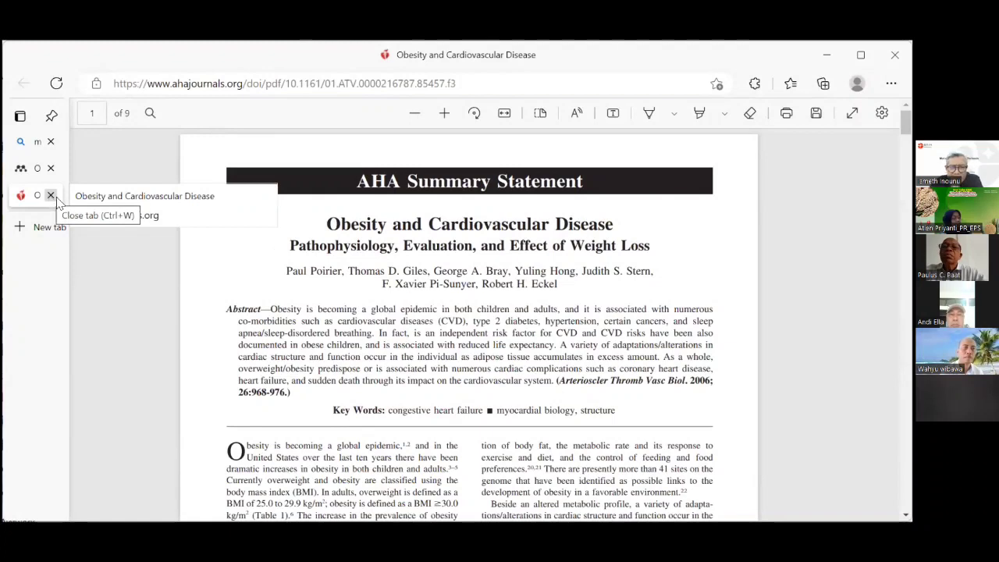
Close the cardiovascular disease PDF and scroll back to 'Obesity and overweight' at the top.
{"action": "left_click", "coordinate": [50, 198]}
{"action": "scroll", "coordinate": [477, 342], "scroll_direction": "down", "scroll_amount": 2}
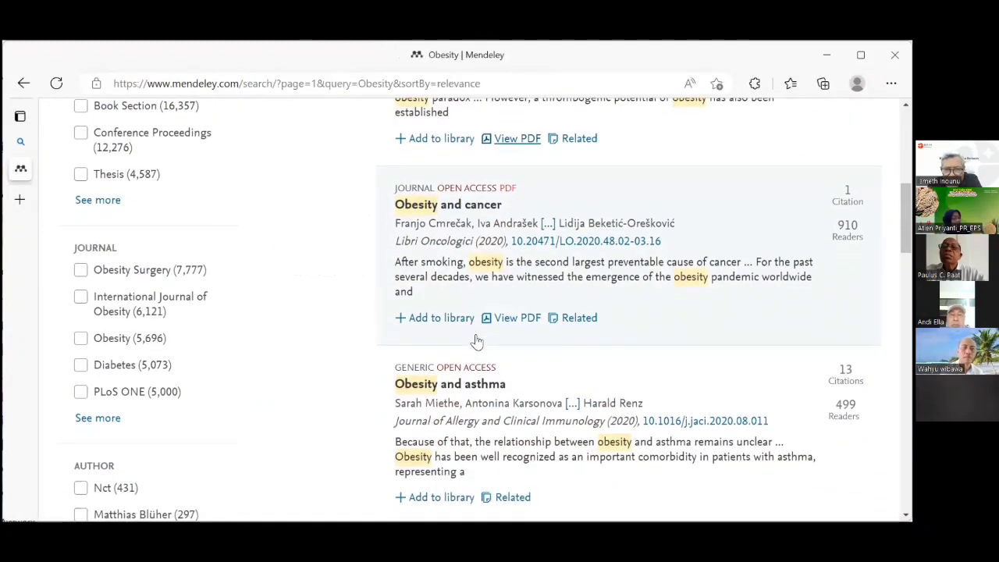
{"action": "scroll", "coordinate": [477, 342], "scroll_direction": "down", "scroll_amount": 2}
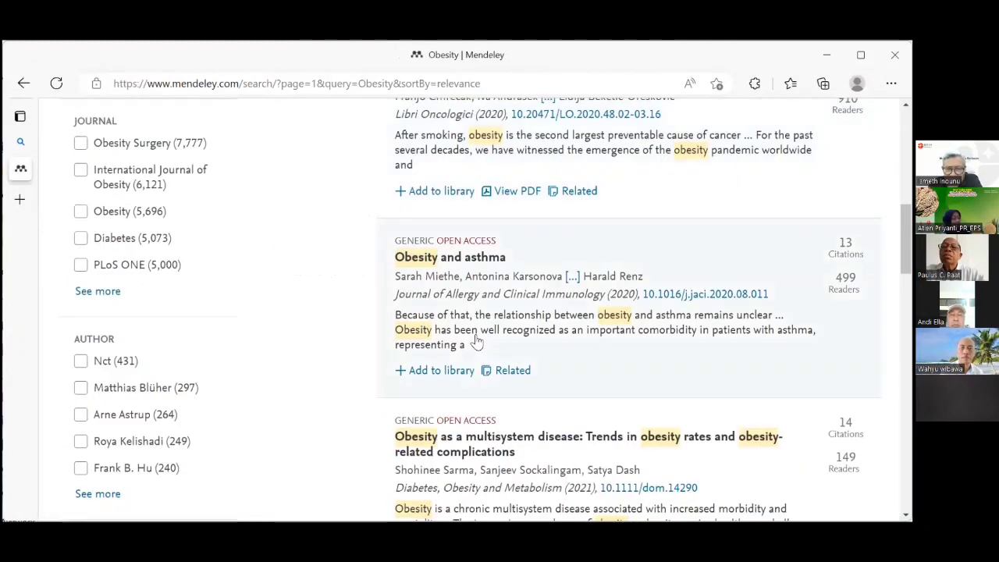
{"action": "scroll", "coordinate": [477, 341], "scroll_direction": "up", "scroll_amount": 4}
{"action": "scroll", "coordinate": [478, 341], "scroll_direction": "up", "scroll_amount": 2}
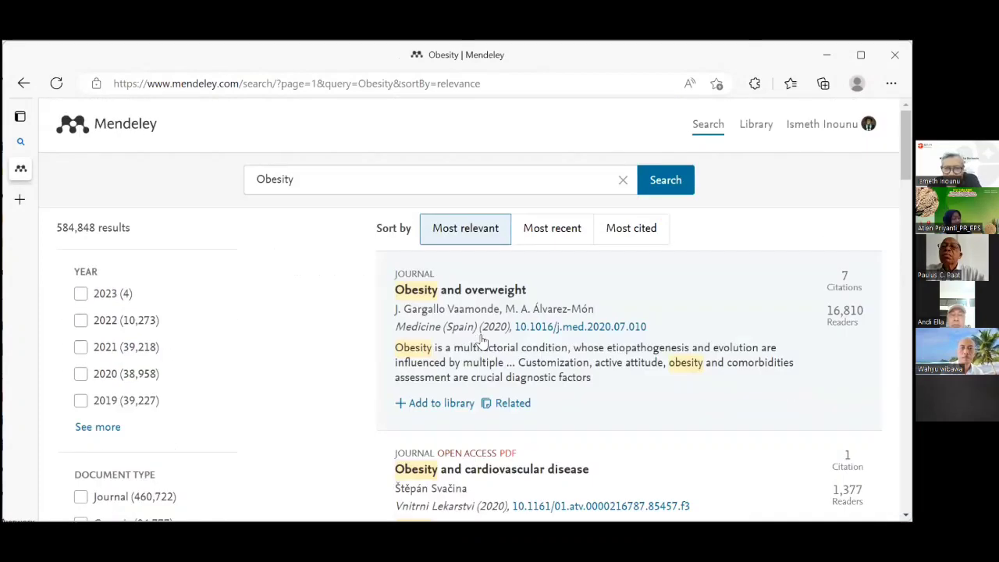
{"action": "scroll", "coordinate": [547, 334], "scroll_direction": "down", "scroll_amount": 1}
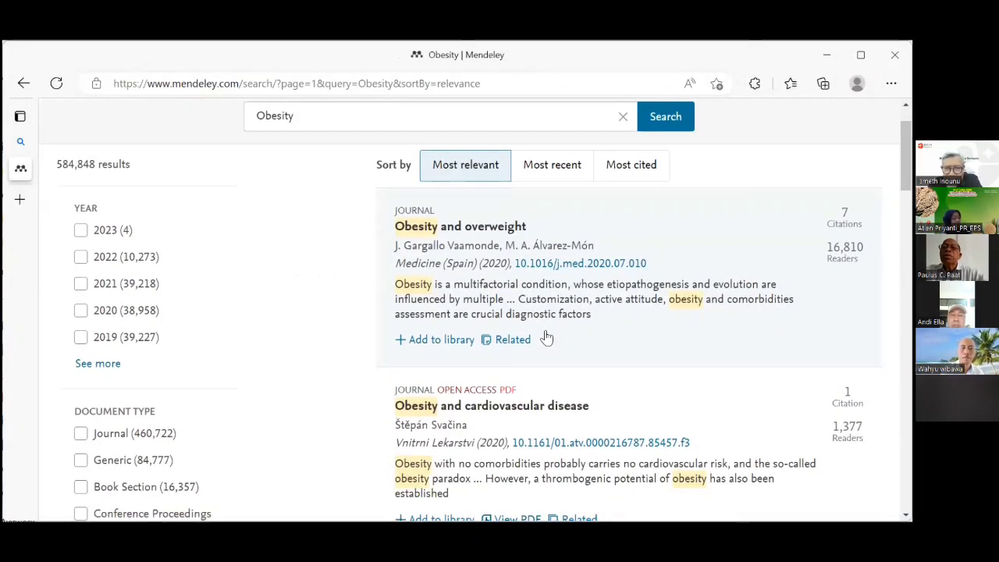
{"action": "scroll", "coordinate": [546, 334], "scroll_direction": "up", "scroll_amount": 1}
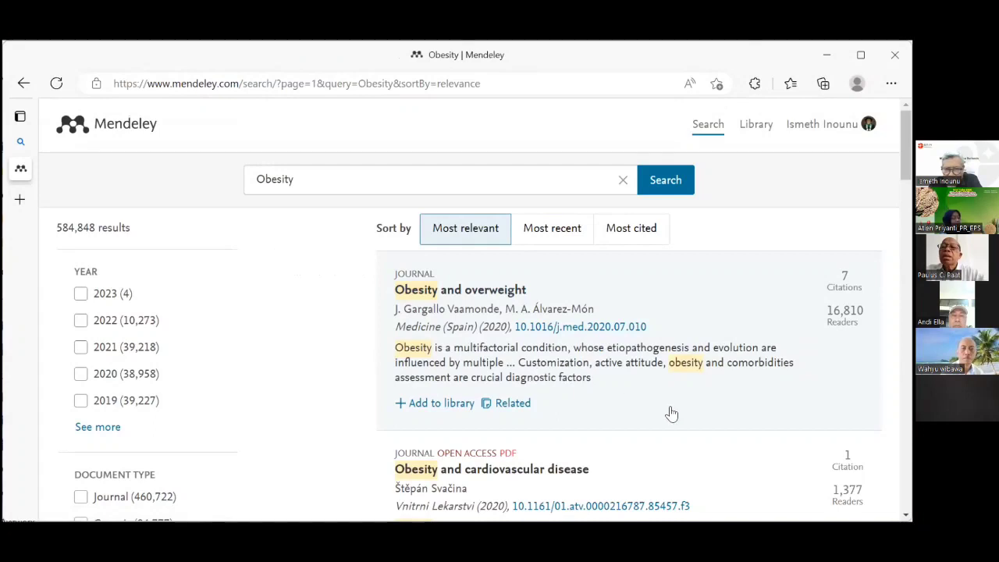
{"action": "scroll", "coordinate": [671, 414], "scroll_direction": "down", "scroll_amount": 1}
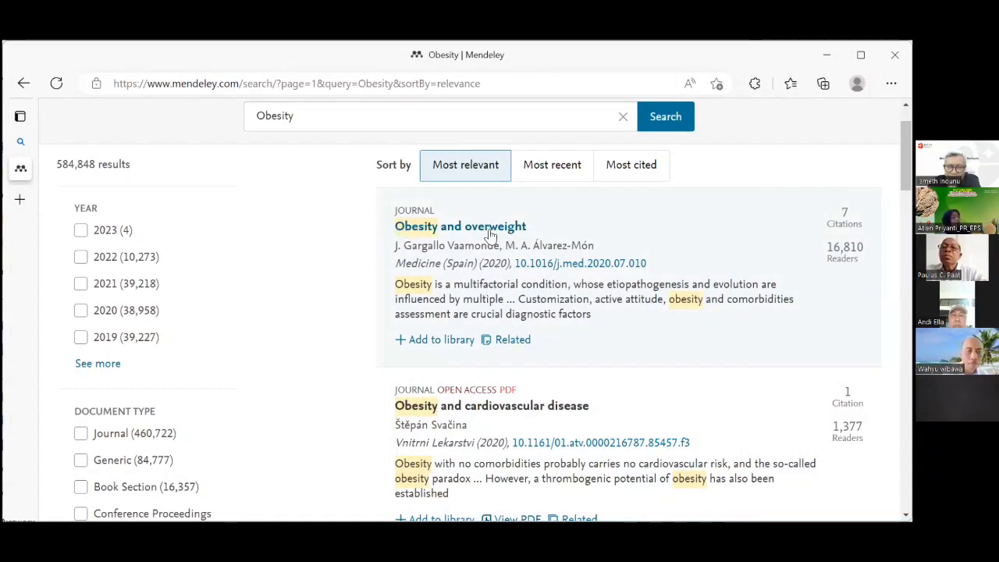
List articles related to 'Obesity and overweight' and open the 'Obesity and cardiovascular disease' details.
{"action": "left_click", "coordinate": [513, 340]}
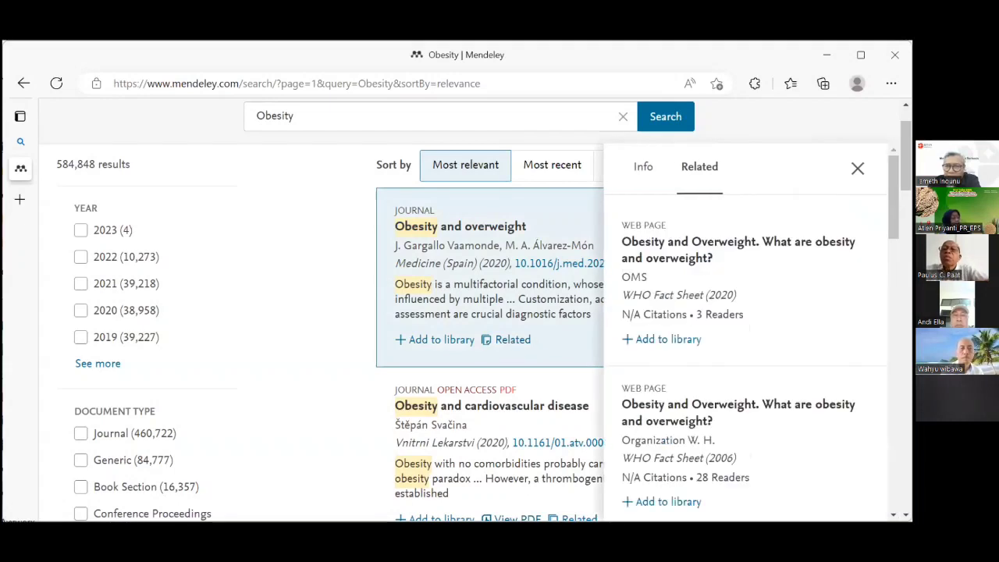
{"action": "scroll", "coordinate": [814, 245], "scroll_direction": "down", "scroll_amount": 2}
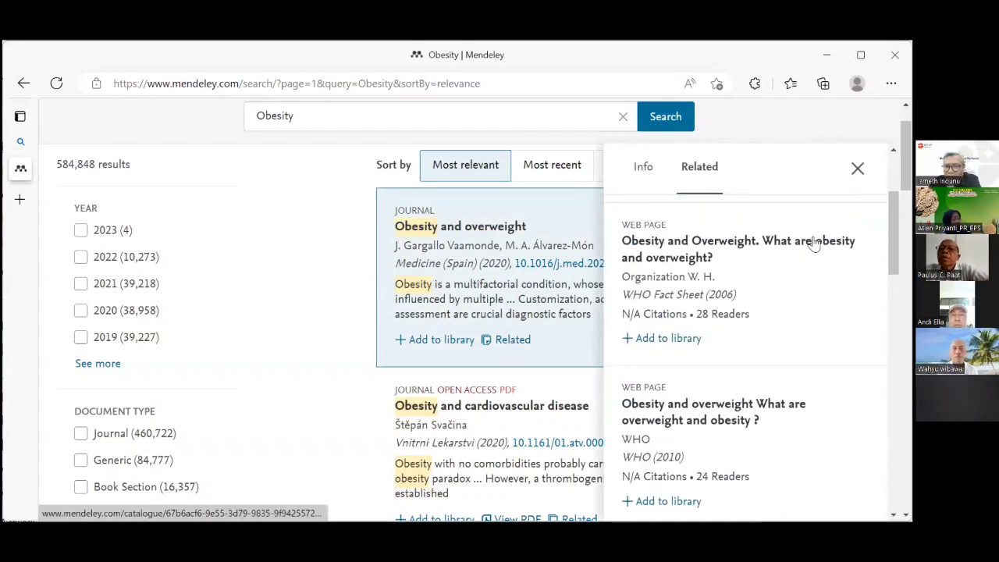
{"action": "scroll", "coordinate": [814, 245], "scroll_direction": "down", "scroll_amount": 6}
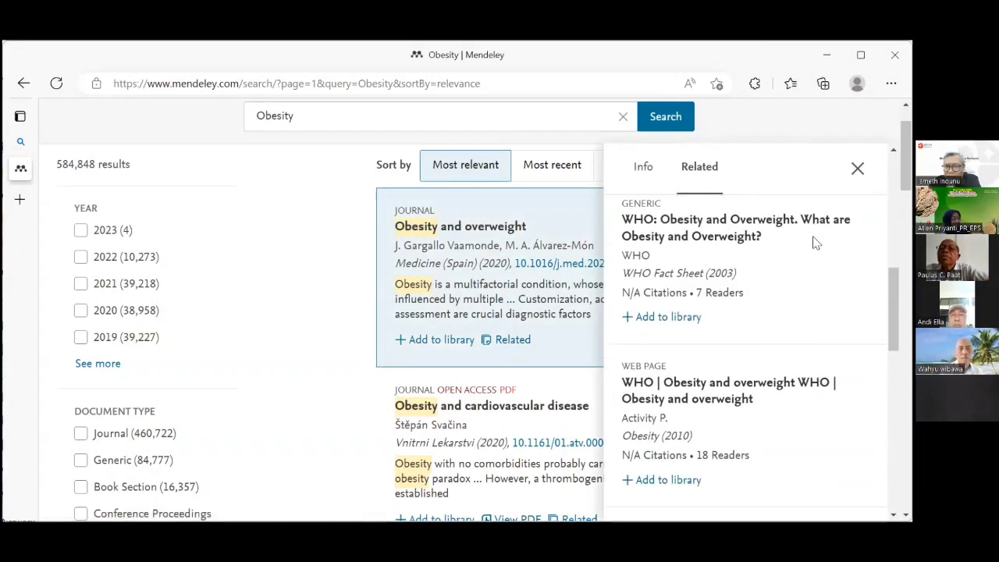
{"action": "scroll", "coordinate": [815, 244], "scroll_direction": "down", "scroll_amount": 4}
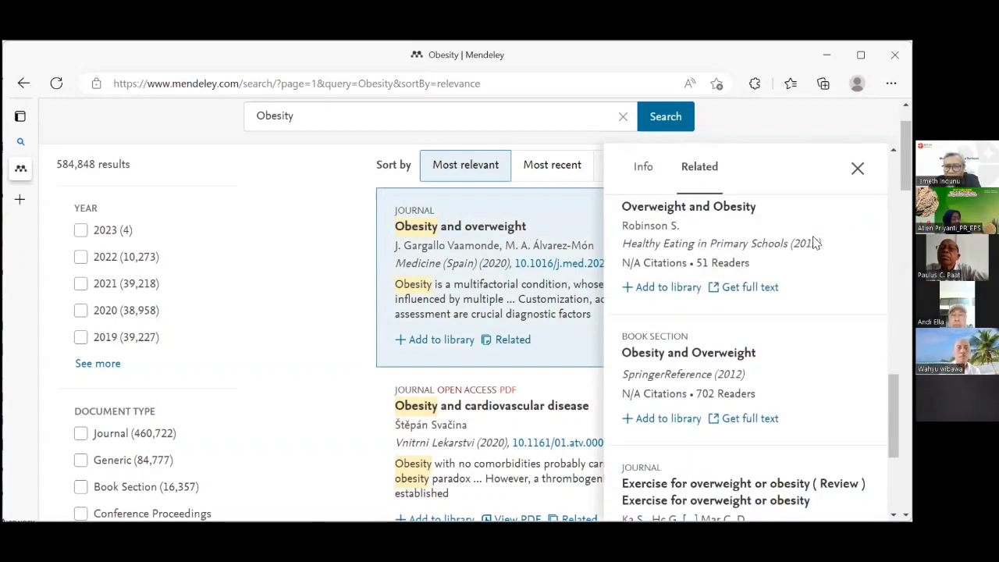
{"action": "scroll", "coordinate": [814, 245], "scroll_direction": "down", "scroll_amount": 2}
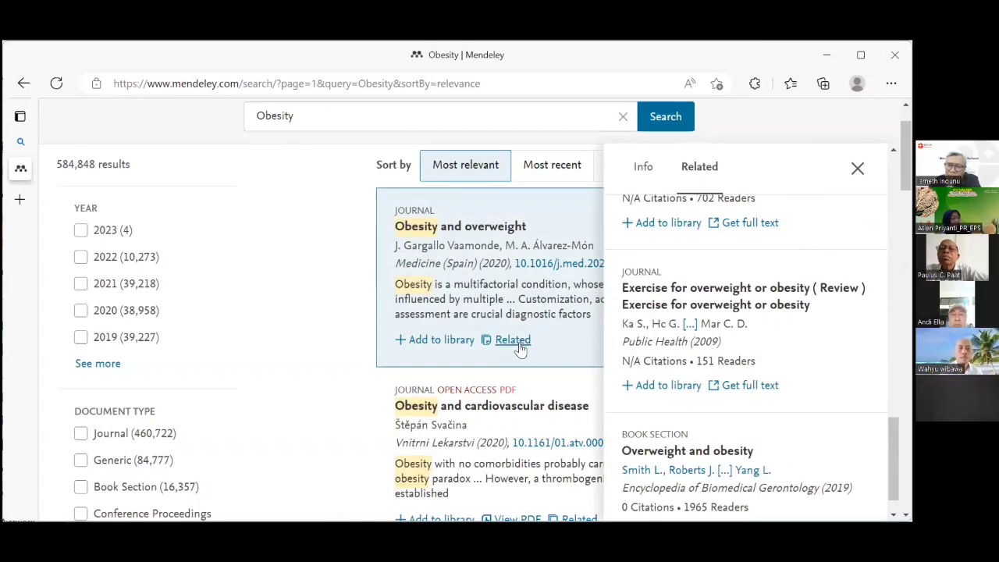
{"action": "left_click", "coordinate": [548, 388]}
Open the full-text PDF of 'Obesity and cancer'.
{"action": "scroll", "coordinate": [549, 383], "scroll_direction": "down", "scroll_amount": 2}
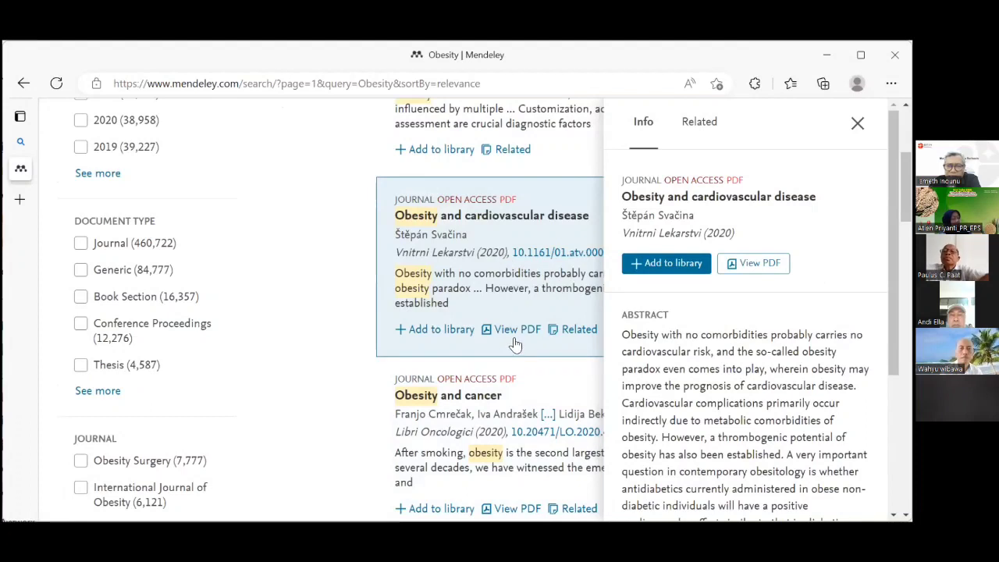
{"action": "scroll", "coordinate": [519, 332], "scroll_direction": "down", "scroll_amount": 3}
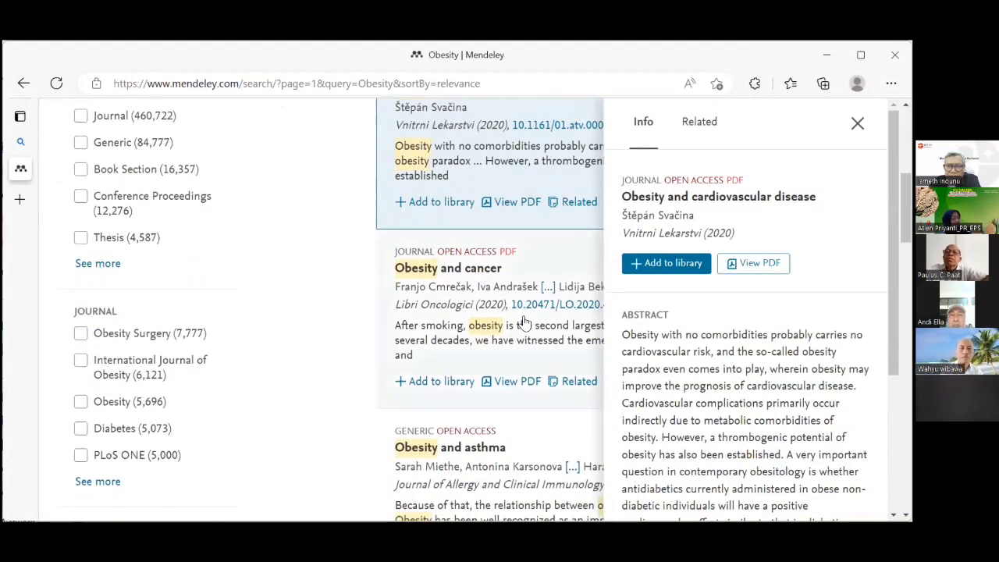
{"action": "left_click", "coordinate": [517, 319]}
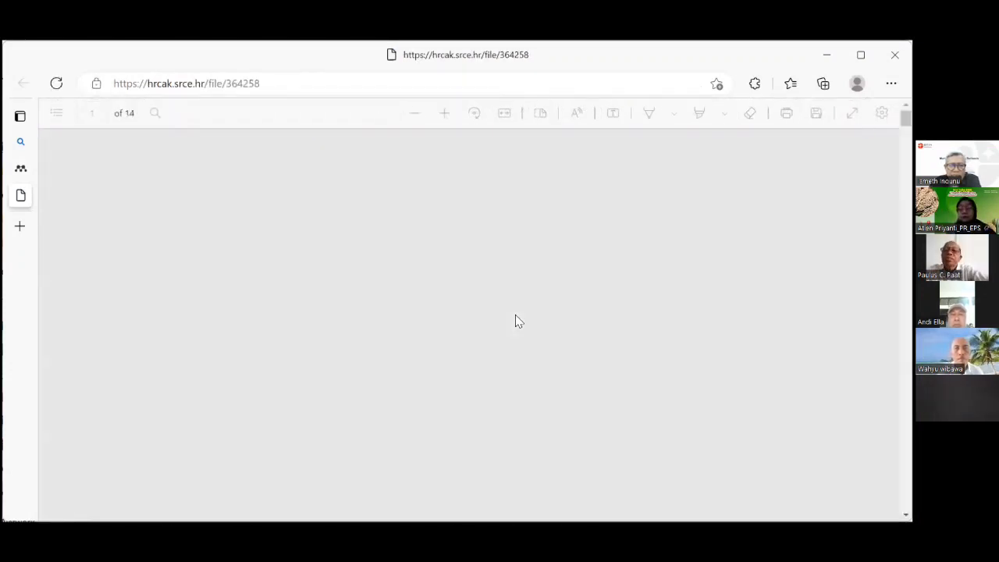
Look over page 1 of the 'Obesity and Cancer' PDF, including its summary.
{"action": "scroll", "coordinate": [522, 312], "scroll_direction": "down", "scroll_amount": 3}
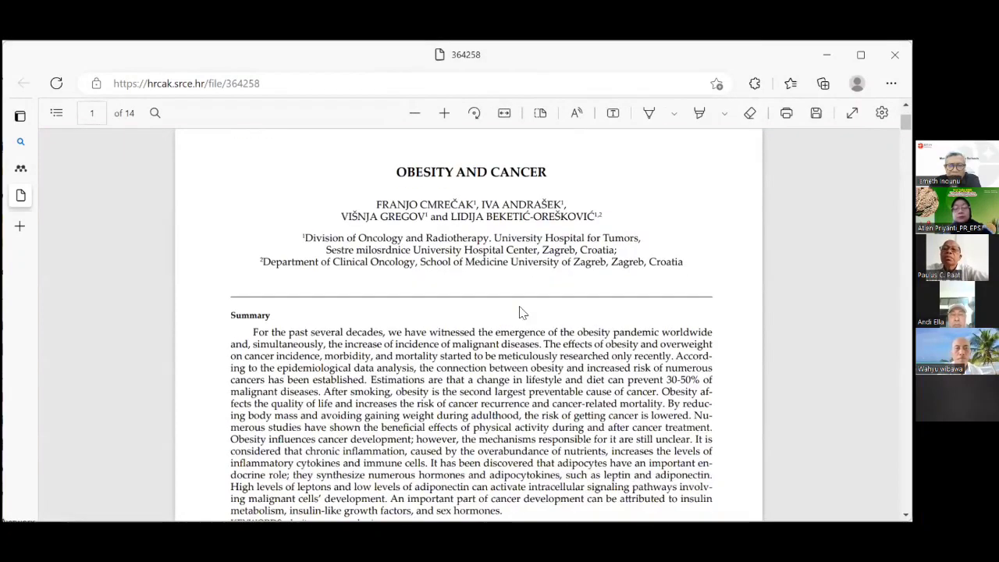
{"action": "scroll", "coordinate": [521, 312], "scroll_direction": "up", "scroll_amount": 2}
{"action": "scroll", "coordinate": [522, 313], "scroll_direction": "up", "scroll_amount": 2}
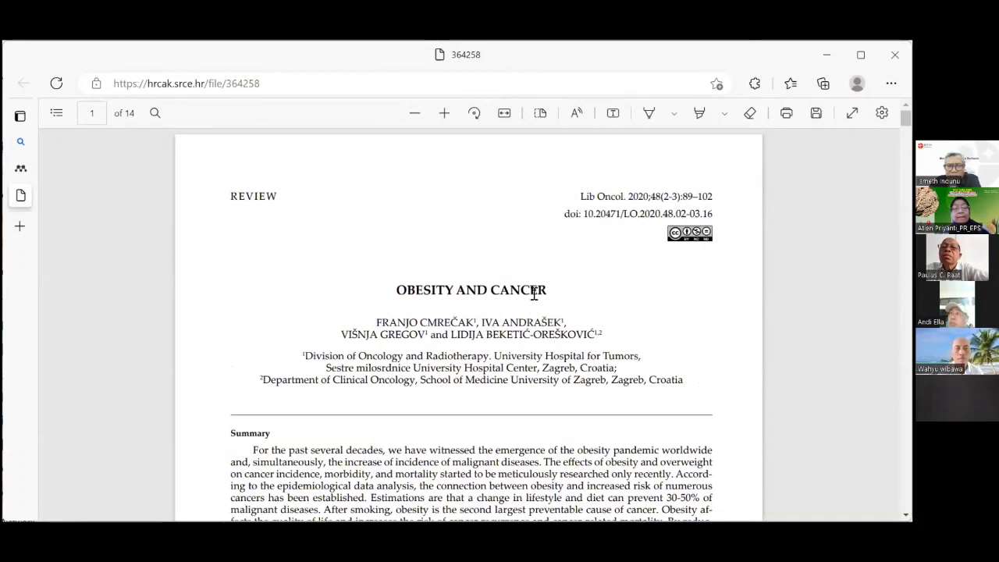
{"action": "scroll", "coordinate": [534, 292], "scroll_direction": "down", "scroll_amount": 3}
{"action": "scroll", "coordinate": [534, 292], "scroll_direction": "down", "scroll_amount": 3}
{"action": "scroll", "coordinate": [534, 292], "scroll_direction": "up", "scroll_amount": 6}
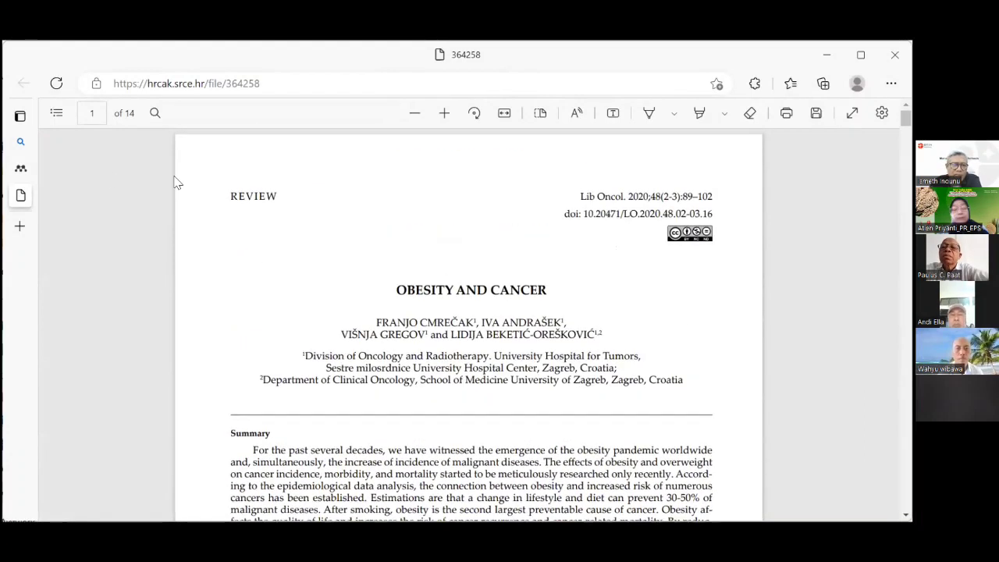
{"action": "mouse_move", "coordinate": [35, 200]}
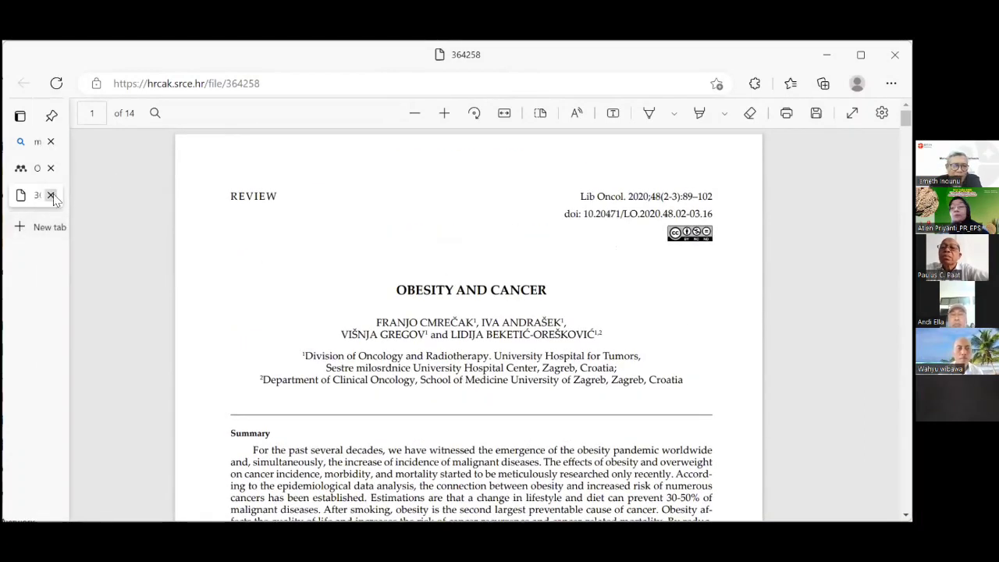
Close the cancer PDF and details panel, then download the 'Obesity and central obesity in Indonesia' PDF.
{"action": "left_click", "coordinate": [51, 195]}
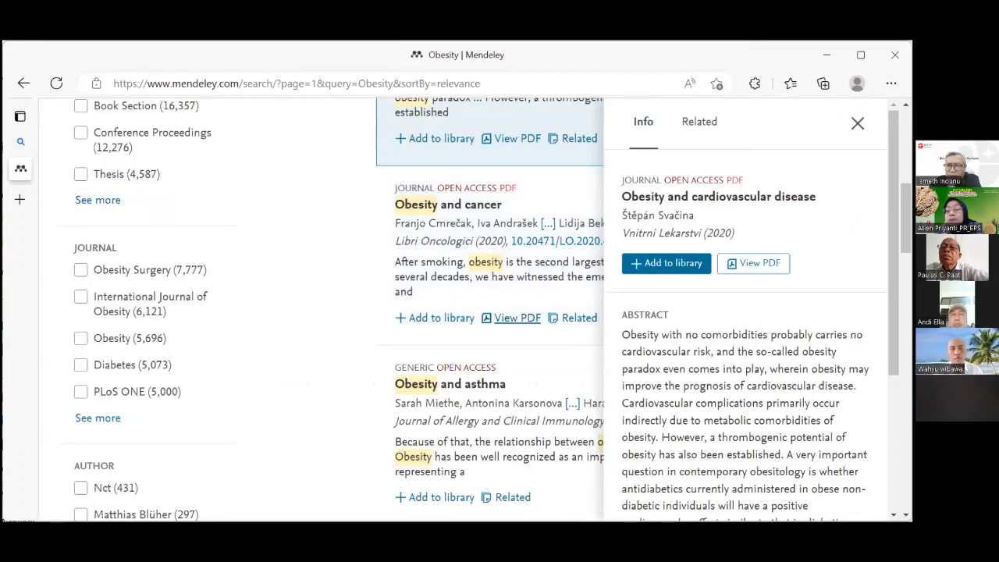
{"action": "left_click", "coordinate": [858, 123]}
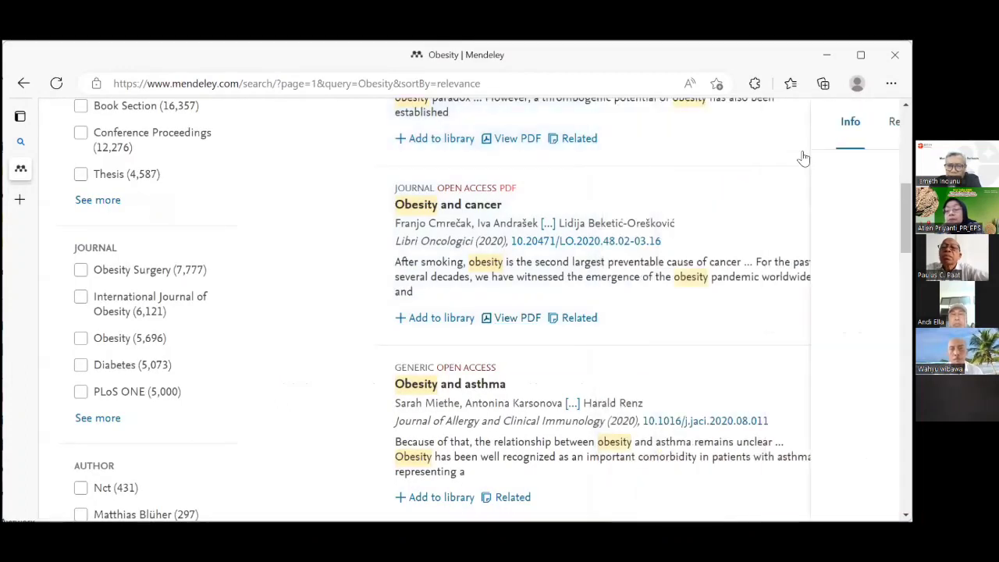
{"action": "scroll", "coordinate": [504, 245], "scroll_direction": "down", "scroll_amount": 3}
{"action": "scroll", "coordinate": [504, 246], "scroll_direction": "down", "scroll_amount": 3}
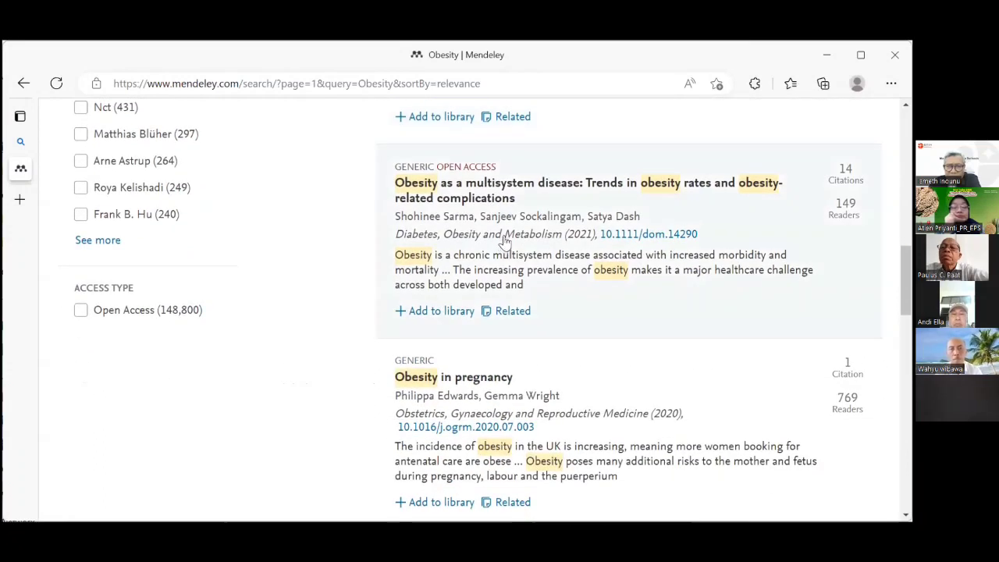
{"action": "scroll", "coordinate": [506, 238], "scroll_direction": "down", "scroll_amount": 1}
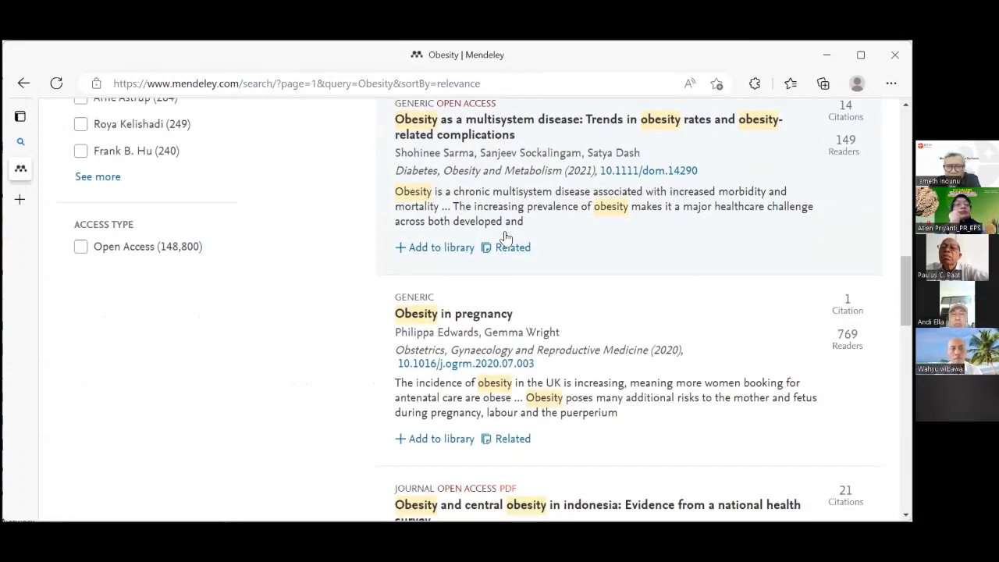
{"action": "scroll", "coordinate": [509, 234], "scroll_direction": "down", "scroll_amount": 3}
{"action": "scroll", "coordinate": [515, 235], "scroll_direction": "down", "scroll_amount": 3}
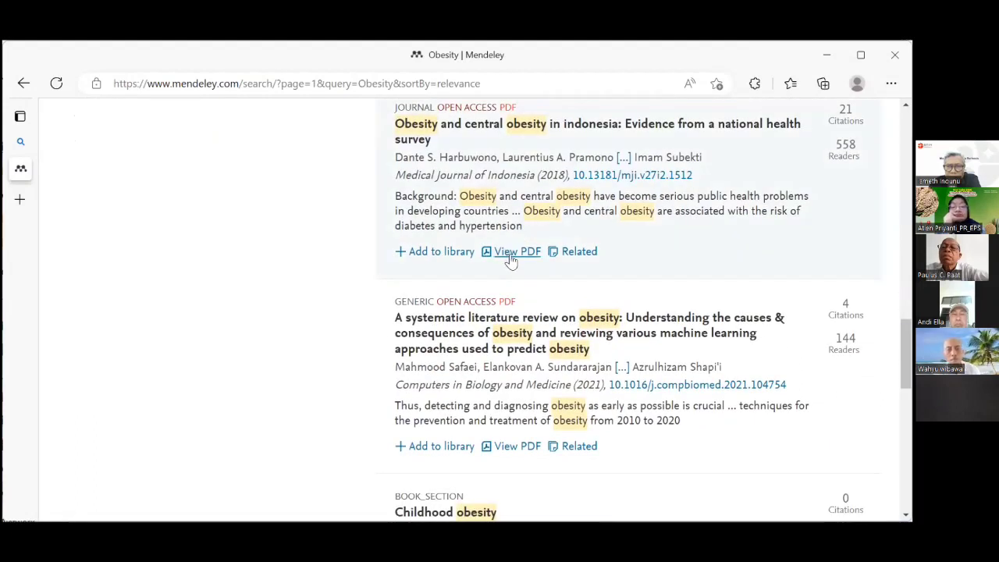
{"action": "left_click", "coordinate": [513, 252]}
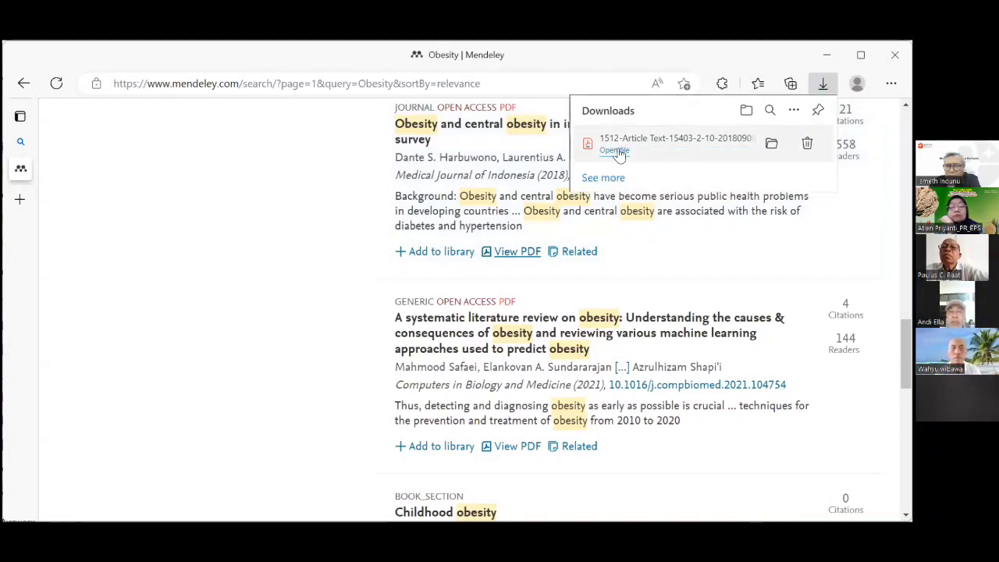
Open the downloaded 1512-Article Text PDF in Edge and read through its abstract.
{"action": "left_click", "coordinate": [615, 151]}
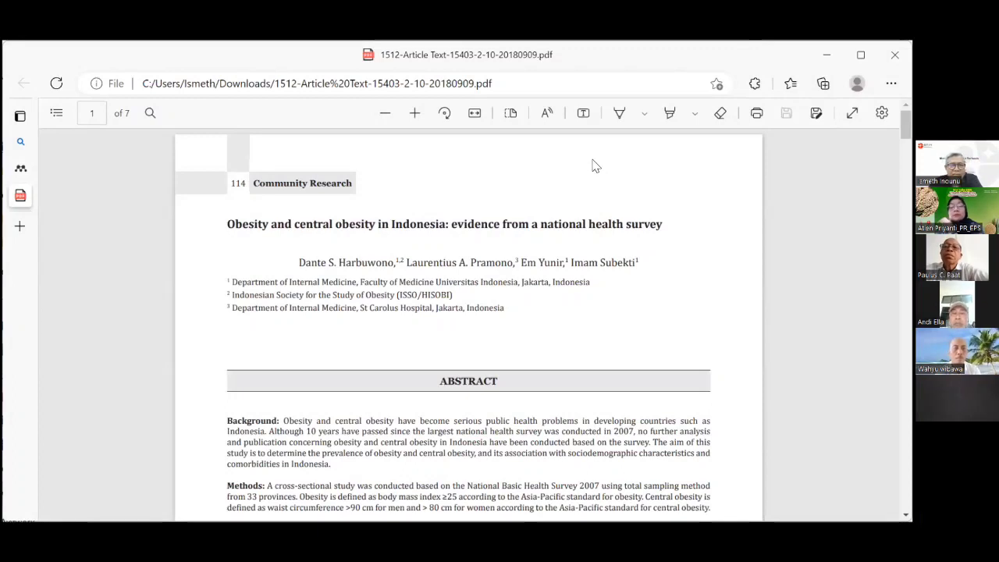
{"action": "scroll", "coordinate": [608, 159], "scroll_direction": "down", "scroll_amount": 3}
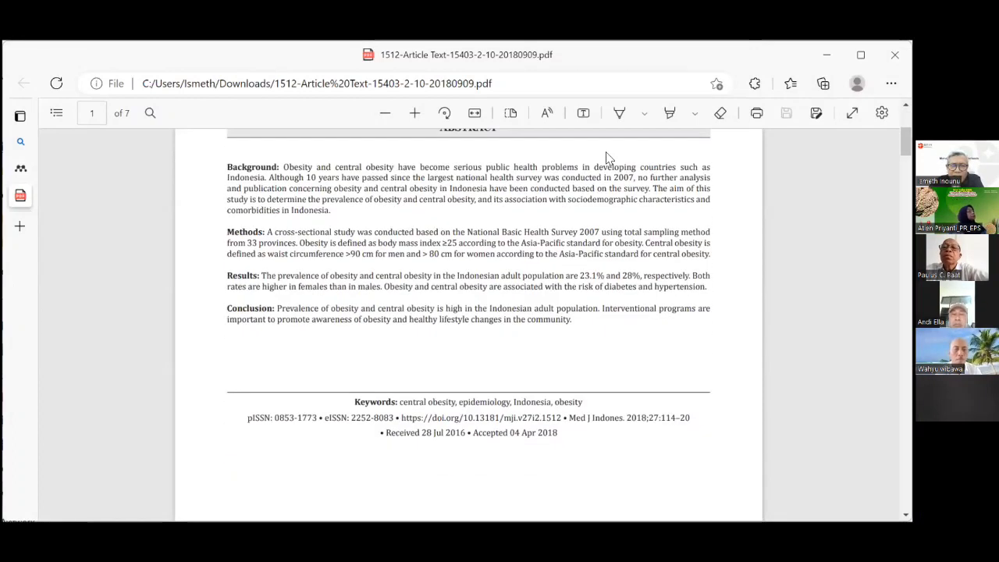
{"action": "middle_click", "coordinate": [606, 152]}
{"action": "scroll", "coordinate": [606, 153], "scroll_direction": "up", "scroll_amount": 3}
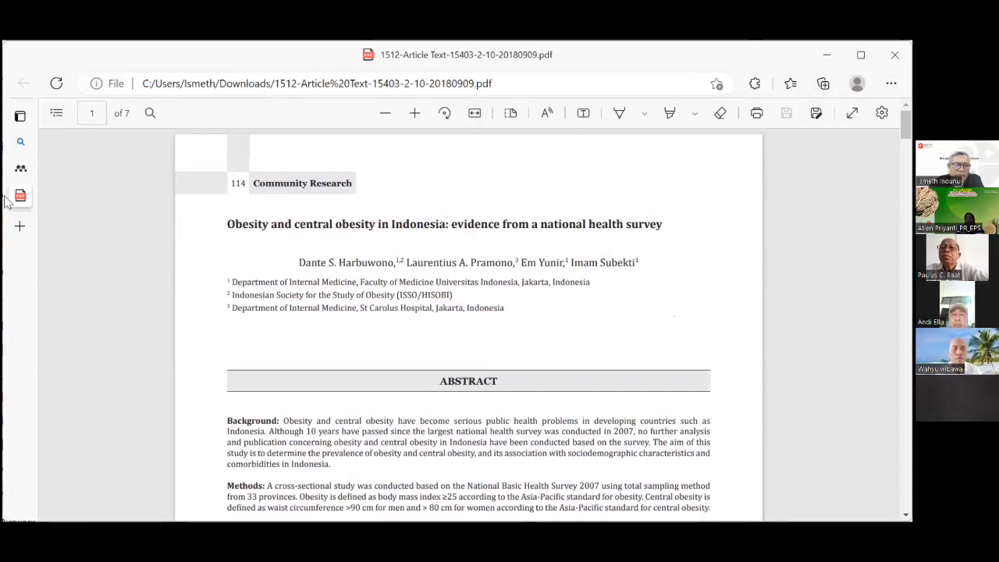
{"action": "mouse_move", "coordinate": [22, 212]}
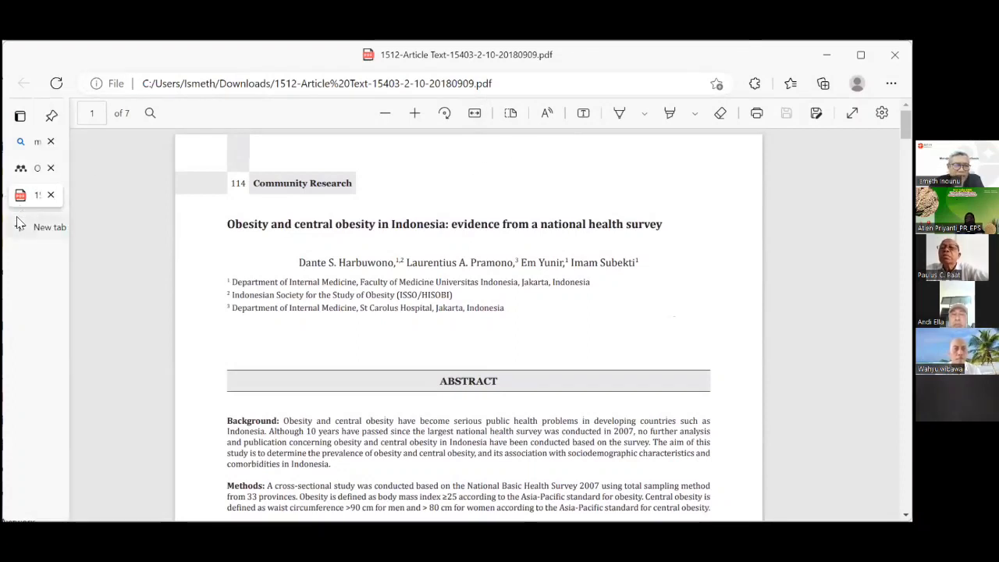
Close the Indonesia PDF and scroll the Mendeley Obesity results back to the top.
{"action": "left_click", "coordinate": [50, 195]}
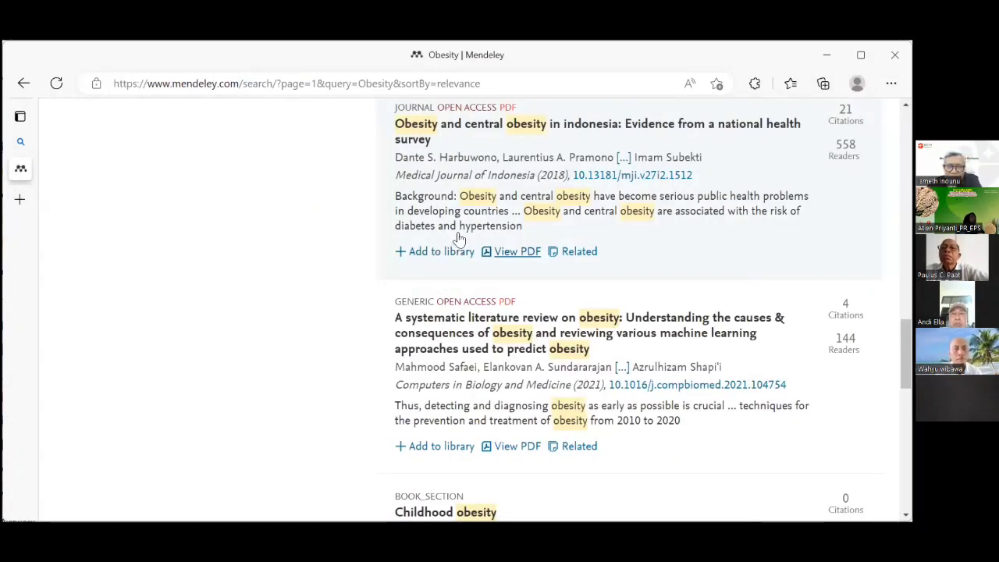
{"action": "scroll", "coordinate": [460, 236], "scroll_direction": "up", "scroll_amount": 5}
{"action": "scroll", "coordinate": [460, 234], "scroll_direction": "up", "scroll_amount": 10}
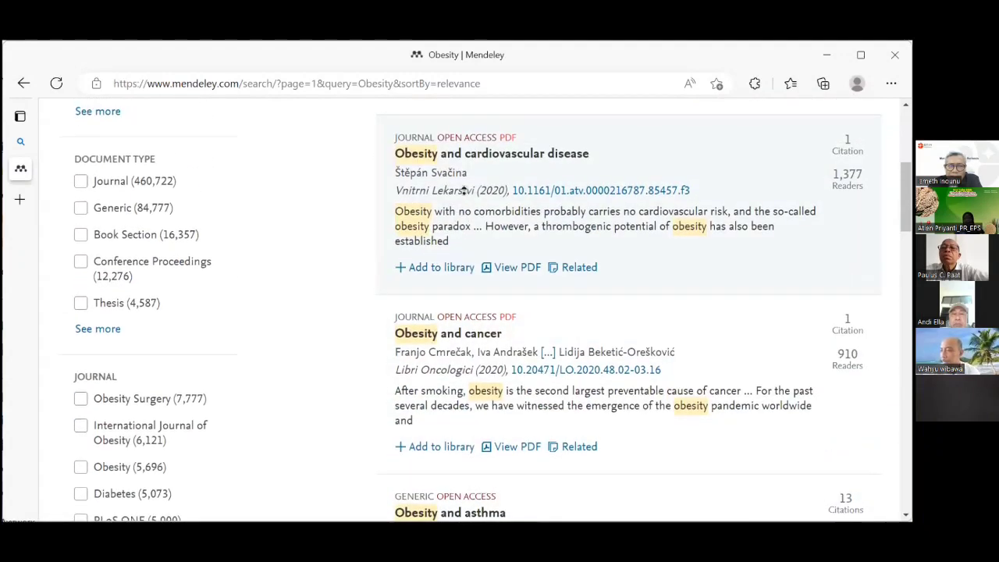
{"action": "scroll", "coordinate": [461, 228], "scroll_direction": "up", "scroll_amount": 2}
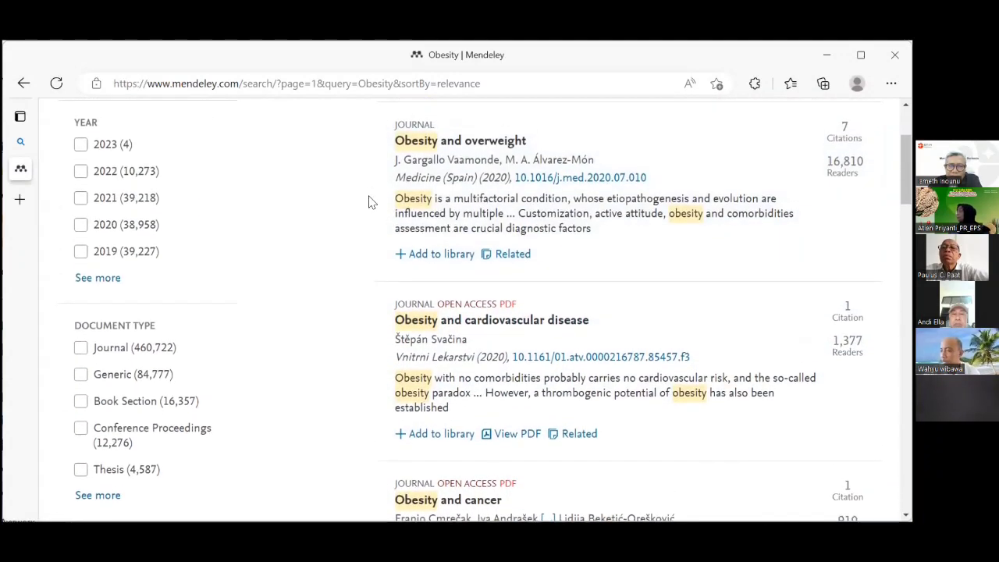
{"action": "scroll", "coordinate": [528, 205], "scroll_direction": "up", "scroll_amount": 2}
{"action": "scroll", "coordinate": [528, 204], "scroll_direction": "down", "scroll_amount": 1}
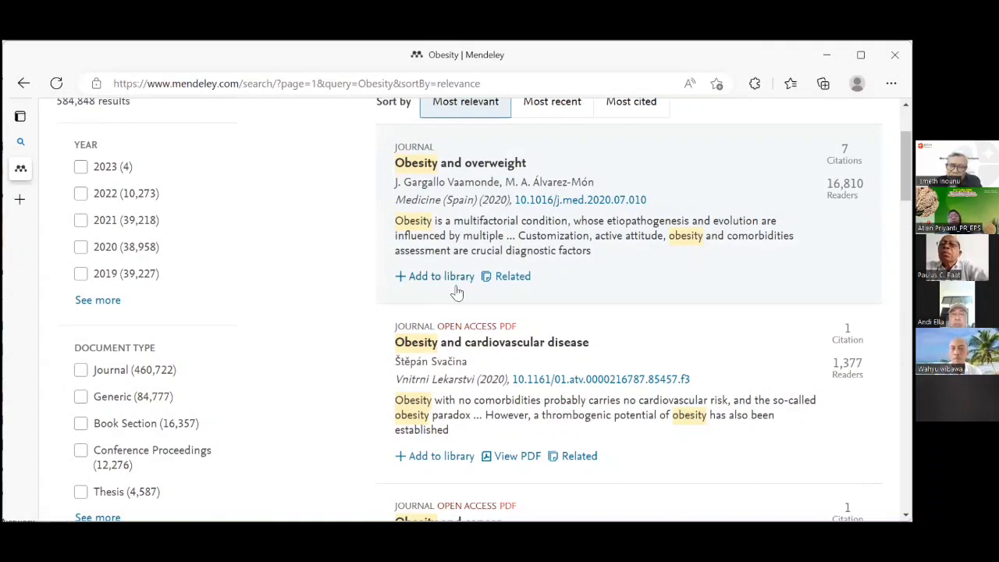
{"action": "scroll", "coordinate": [459, 289], "scroll_direction": "down", "scroll_amount": 2}
{"action": "scroll", "coordinate": [460, 288], "scroll_direction": "down", "scroll_amount": 3}
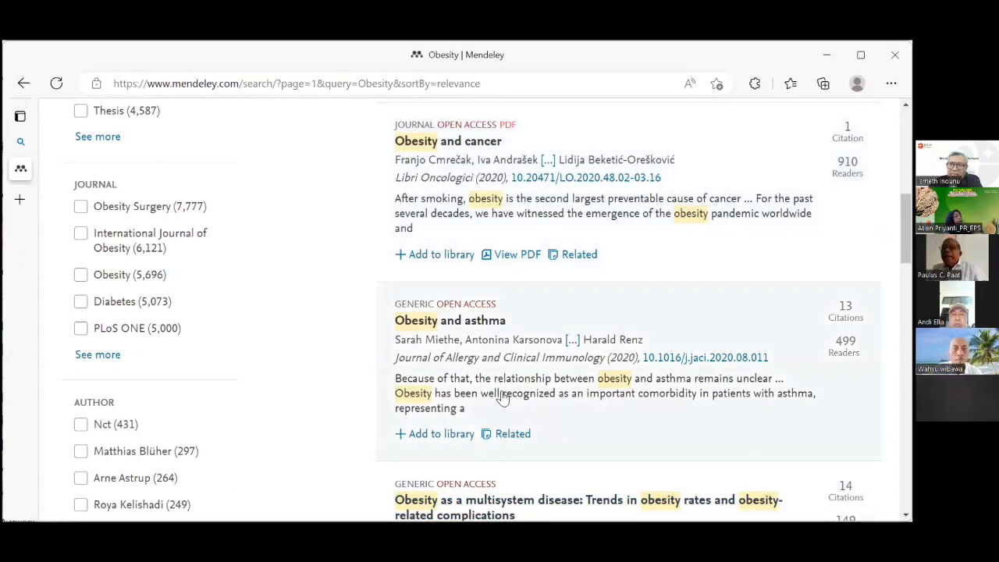
{"action": "scroll", "coordinate": [507, 426], "scroll_direction": "up", "scroll_amount": 6}
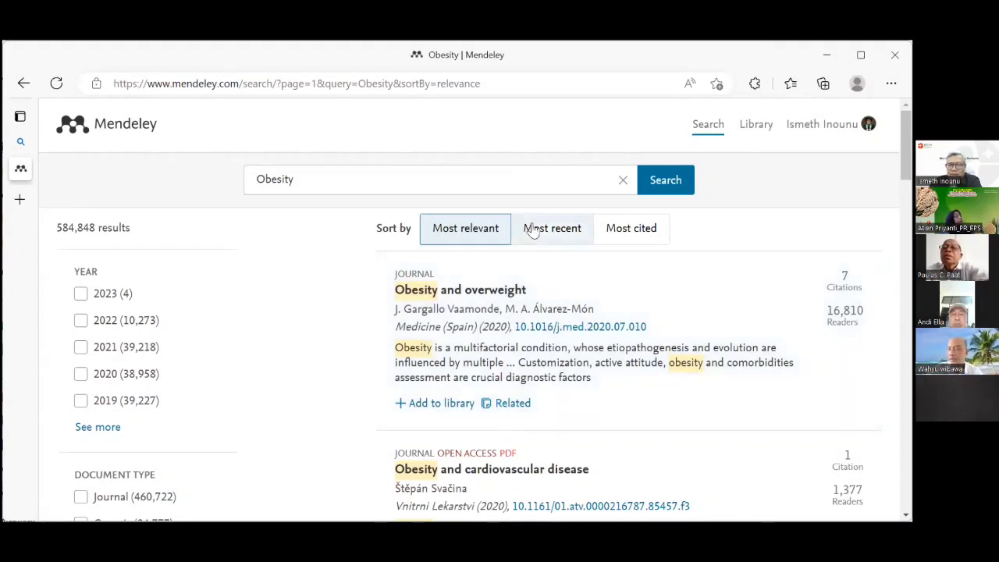
Sort the Obesity results by Most cited, putting 'Global cancer statistics, 2012' first.
{"action": "left_click", "coordinate": [638, 232]}
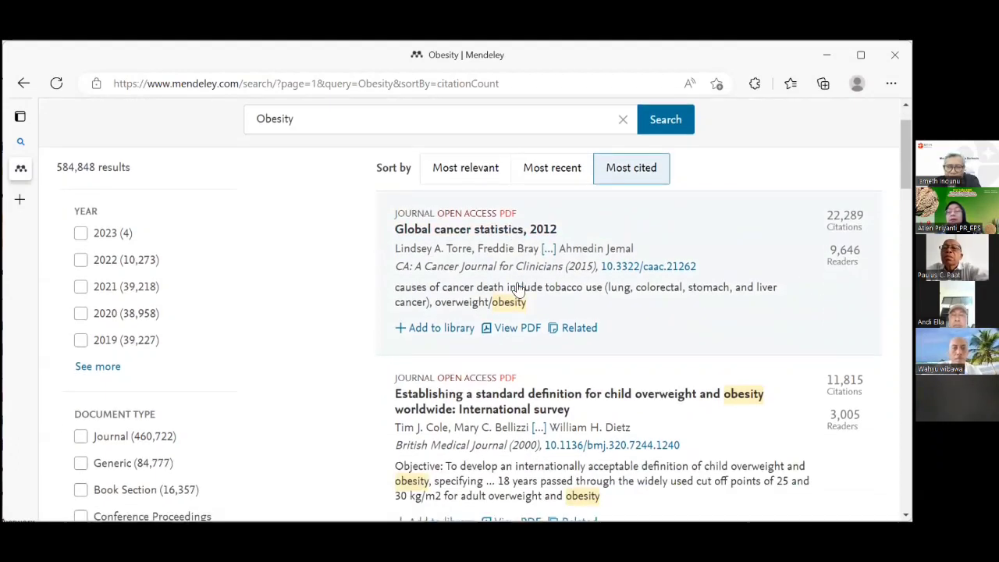
{"action": "scroll", "coordinate": [517, 289], "scroll_direction": "down", "scroll_amount": 1}
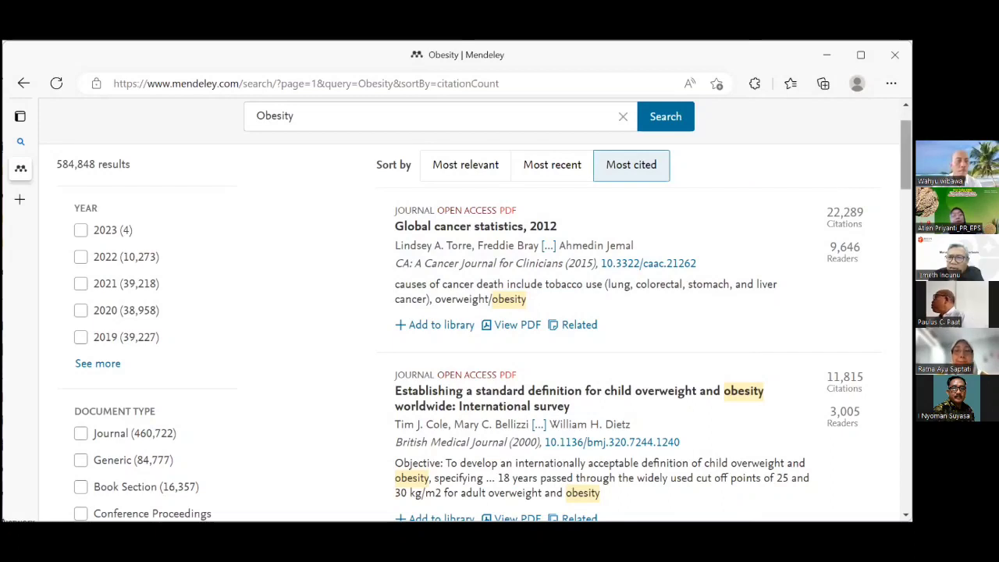
Look back over the most-cited results, then switch to the blank Word Document1.
{"action": "scroll", "coordinate": [906, 156], "scroll_direction": "up", "scroll_amount": 1}
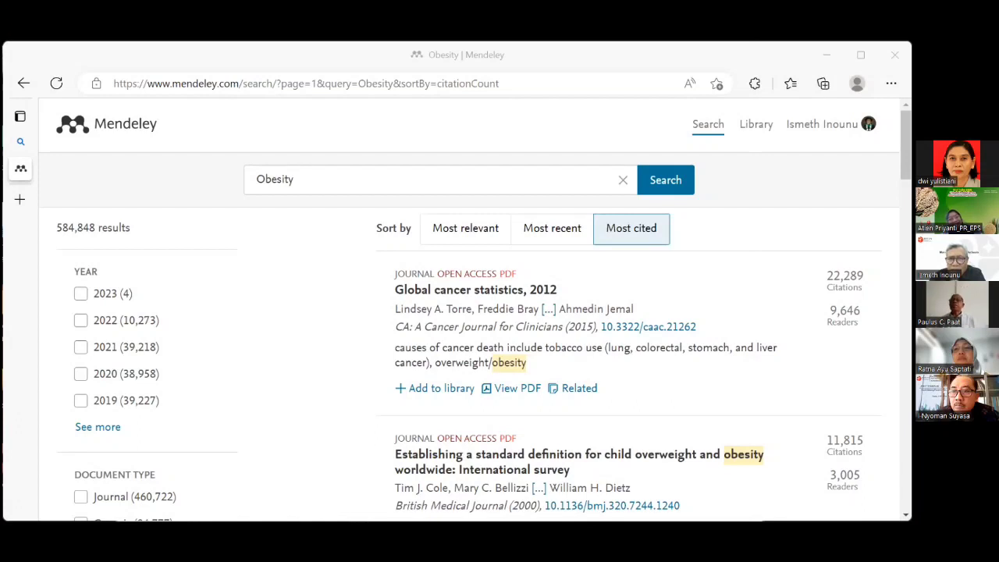
{"action": "key", "text": "alt+Tab"}
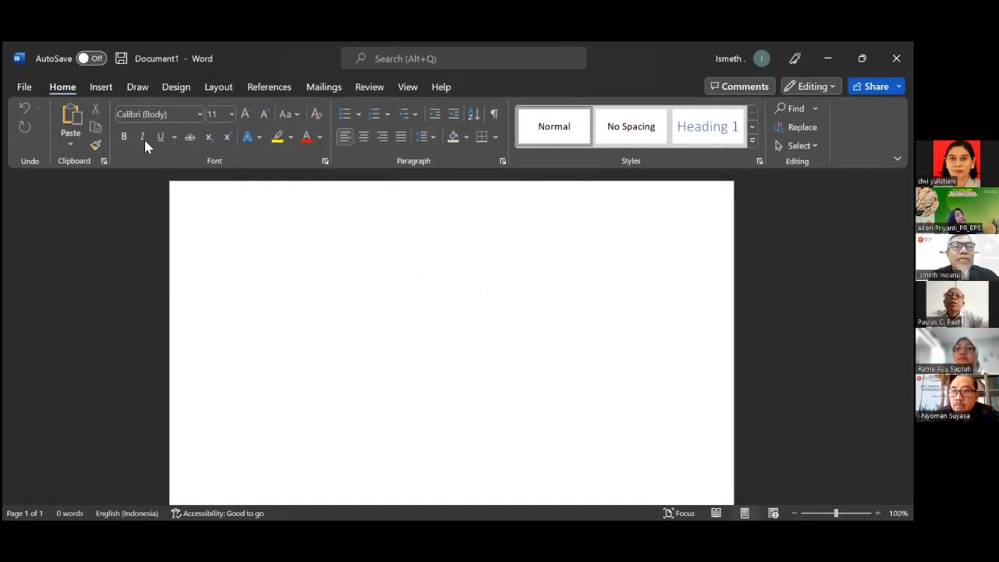
Type the heading 'Pendahuluan' at the top of Document1 and start a new line.
{"action": "left_click", "coordinate": [265, 89]}
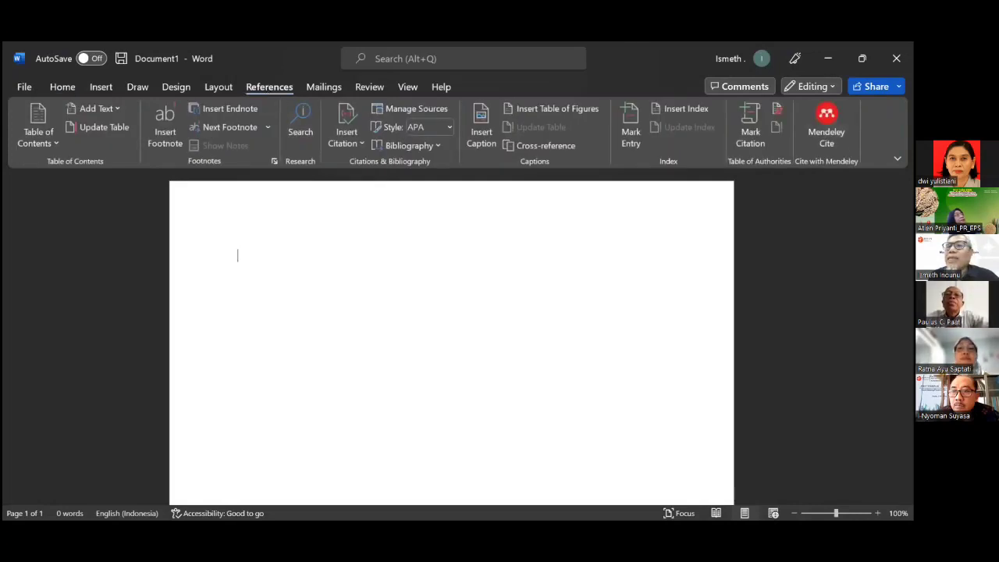
{"action": "left_click", "coordinate": [828, 59]}
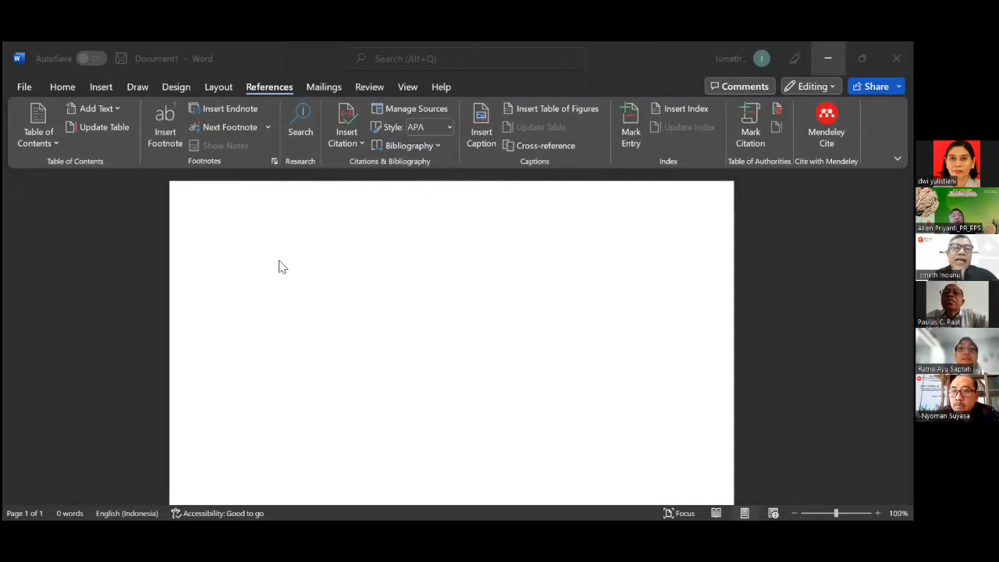
{"action": "left_click", "coordinate": [331, 263]}
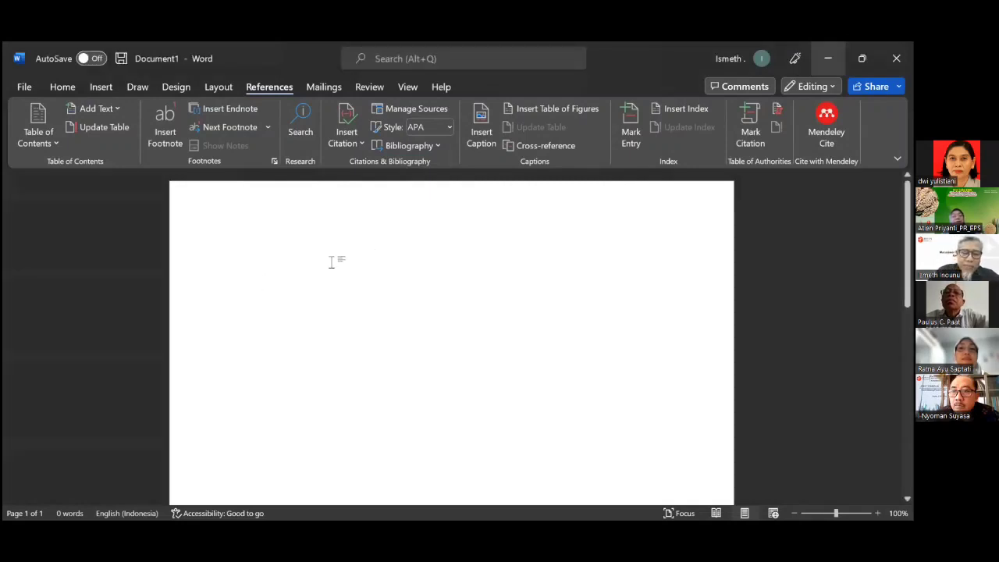
{"action": "type", "text": "Pendahu"}
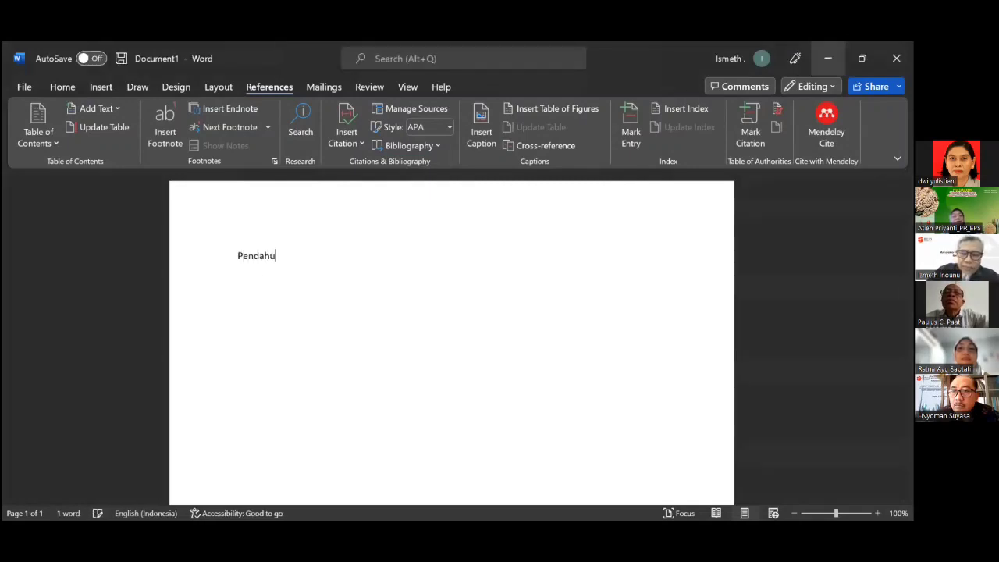
{"action": "type", "text": "luan"}
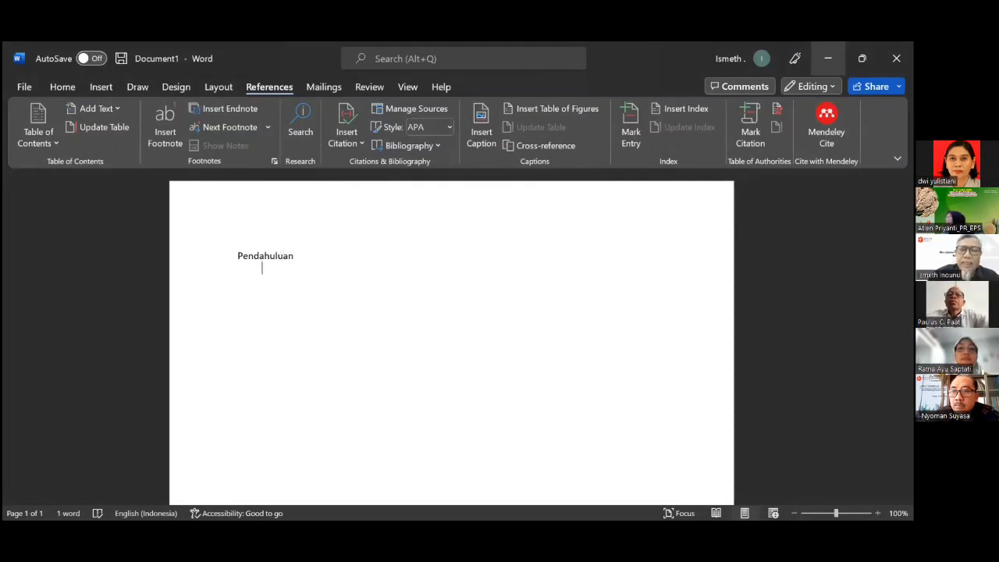
{"action": "key", "text": "Return"}
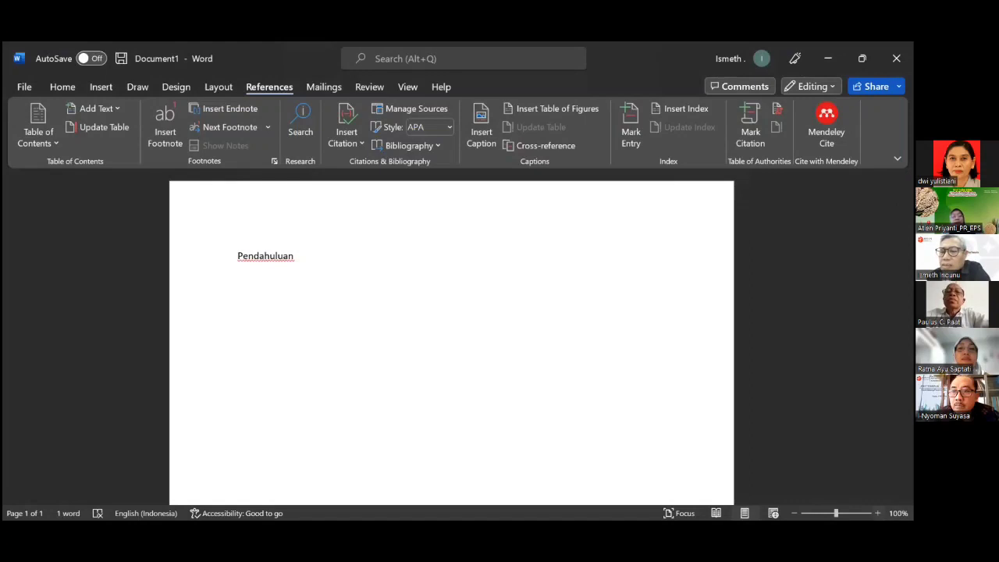
Zoom to 130%, type 'Bandung adalah kota kembang', and open the Mendeley Cite pane.
{"action": "left_click", "coordinate": [878, 513]}
{"action": "left_click", "coordinate": [878, 513]}
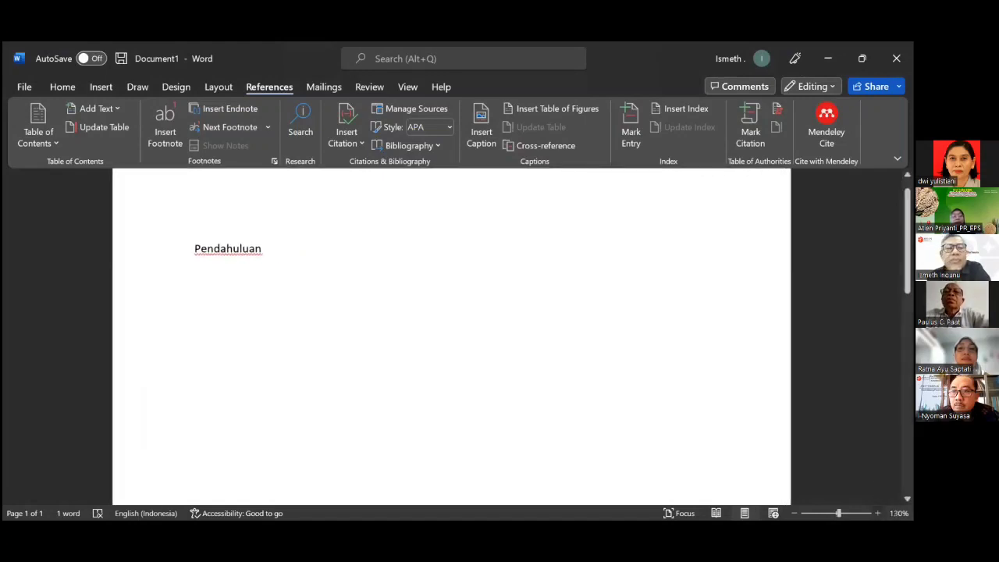
{"action": "left_click", "coordinate": [878, 513]}
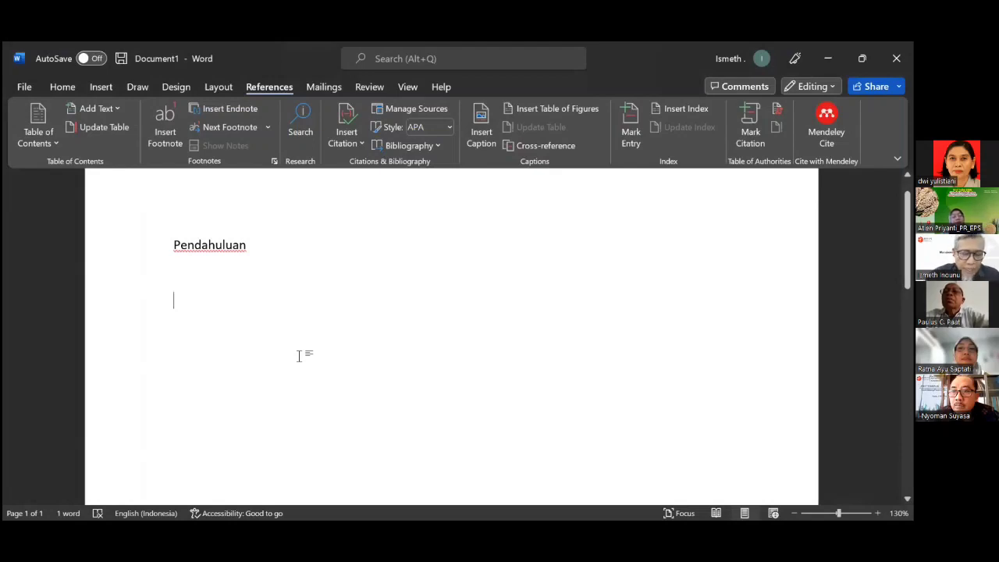
{"action": "type", "text": "Bandung "}
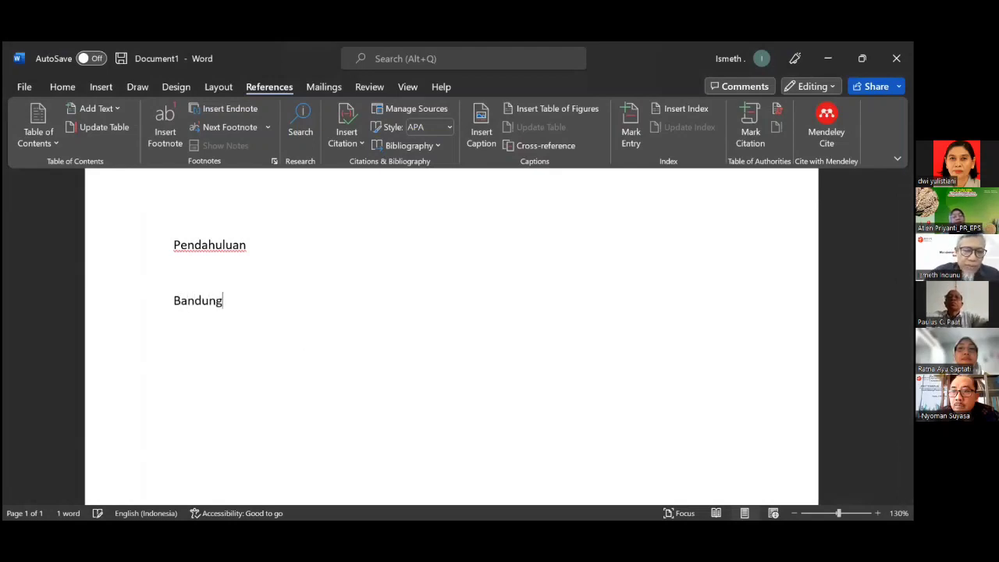
{"action": "type", "text": "adalah "}
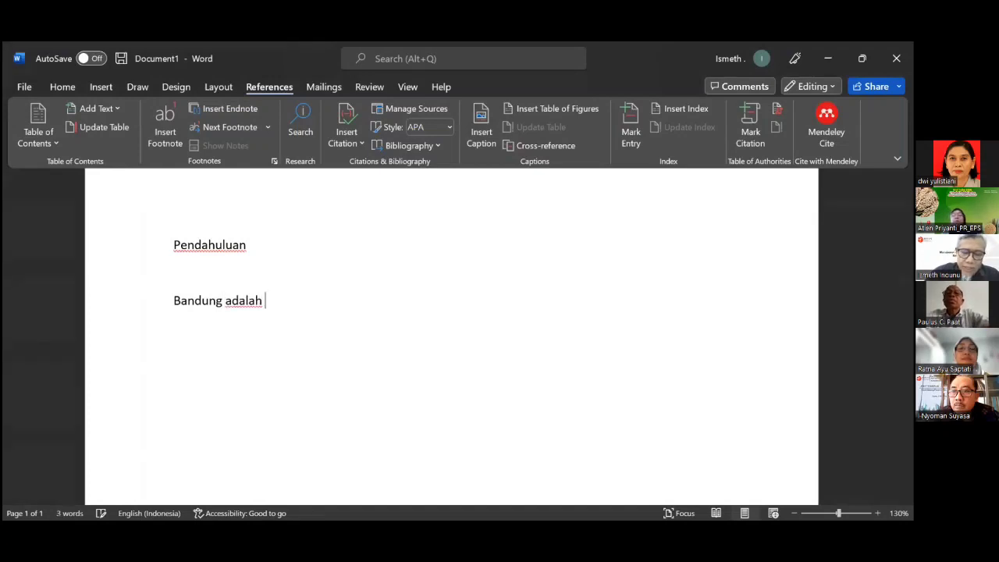
{"action": "type", "text": "kota kembang"}
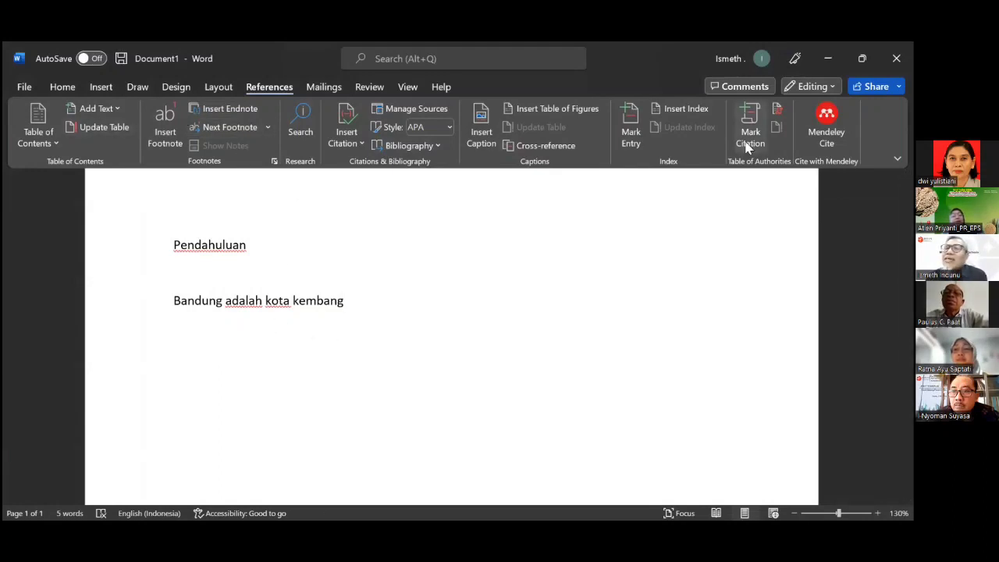
{"action": "left_click", "coordinate": [827, 125]}
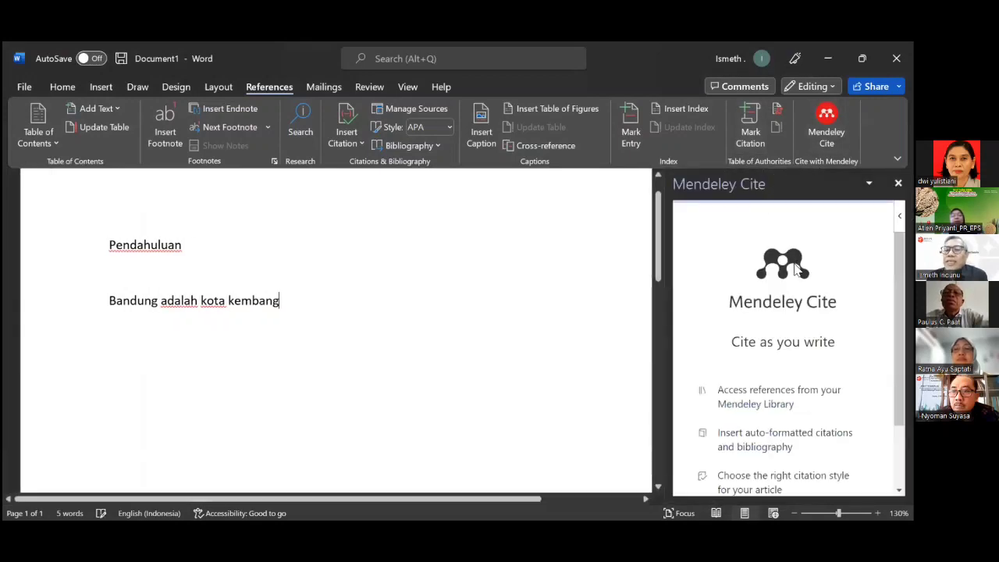
Sign Mendeley Cite in through Elsevier with the account password to load All References.
{"action": "scroll", "coordinate": [799, 294], "scroll_direction": "down", "scroll_amount": 2}
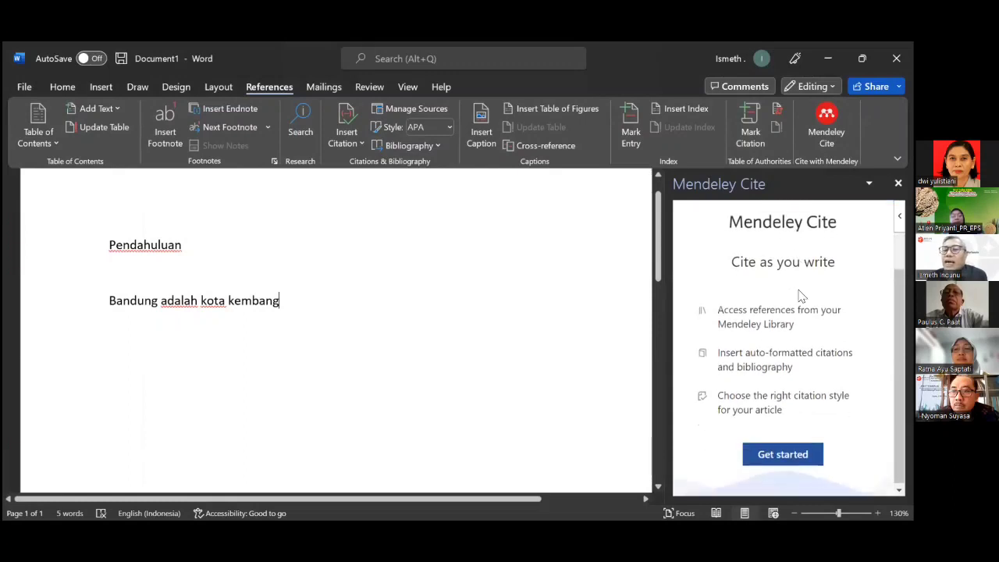
{"action": "left_click", "coordinate": [791, 453]}
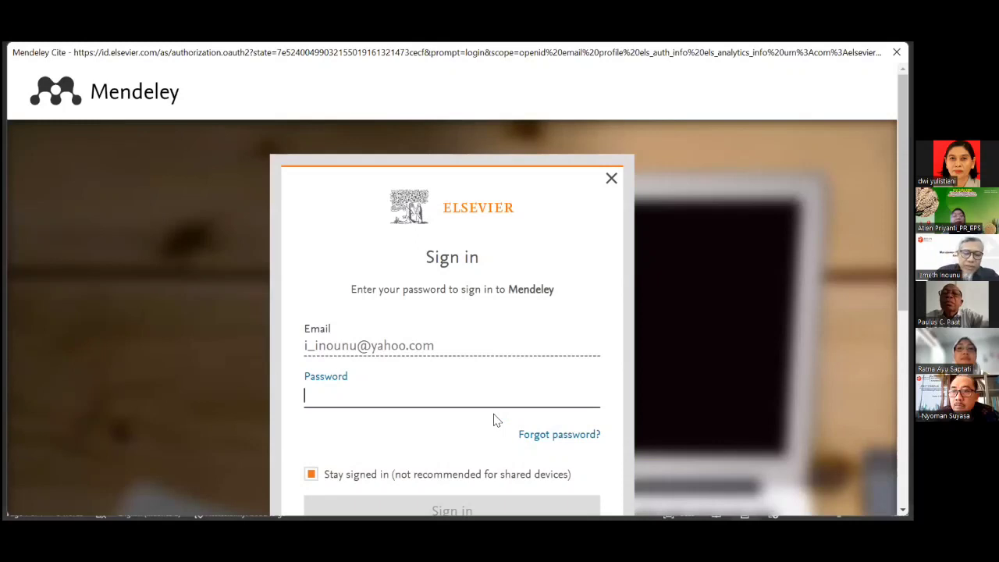
{"action": "type", "text": "••"}
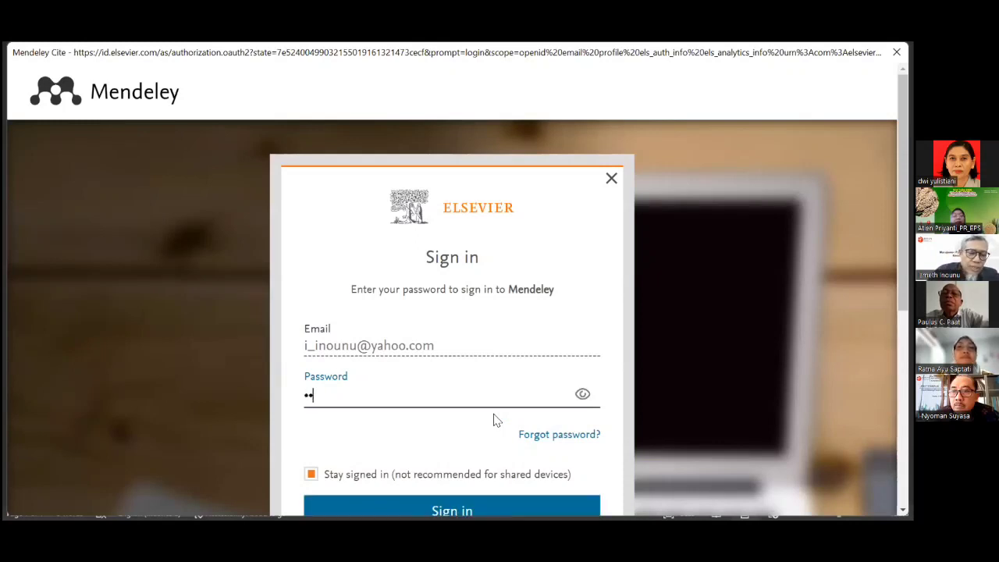
{"action": "type", "text": "•••••"}
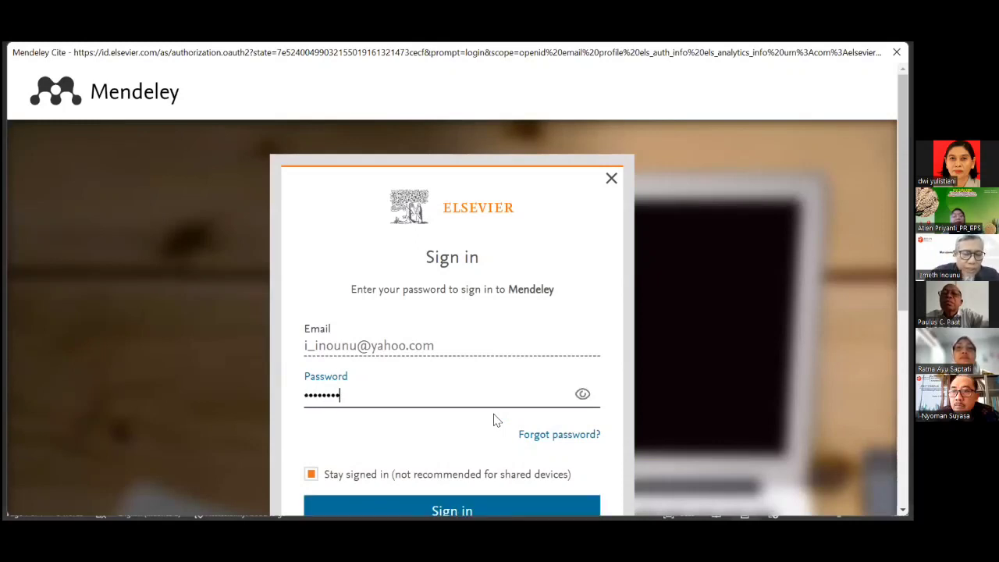
{"action": "type", "text": "•••••"}
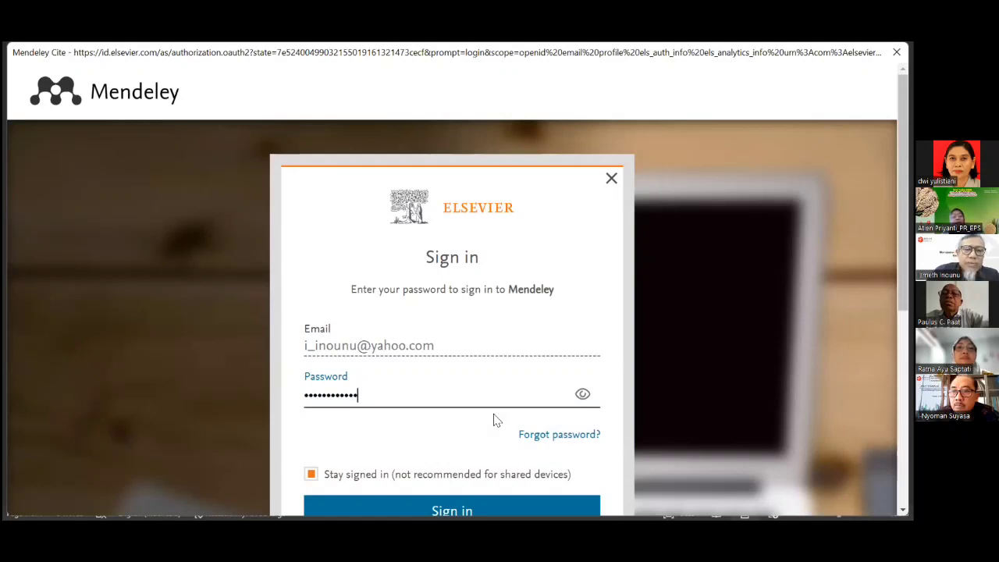
{"action": "type", "text": "•"}
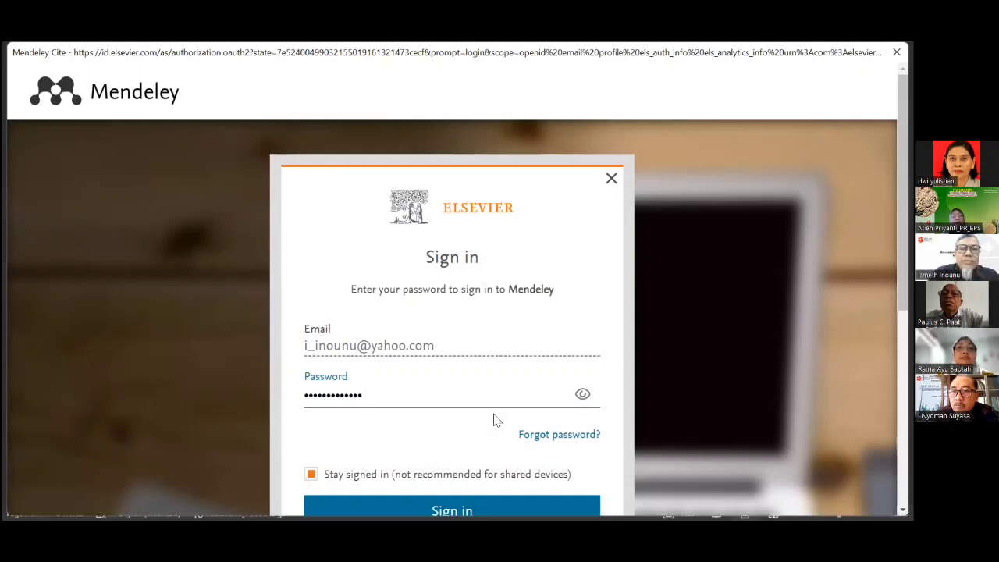
{"action": "left_click", "coordinate": [505, 513]}
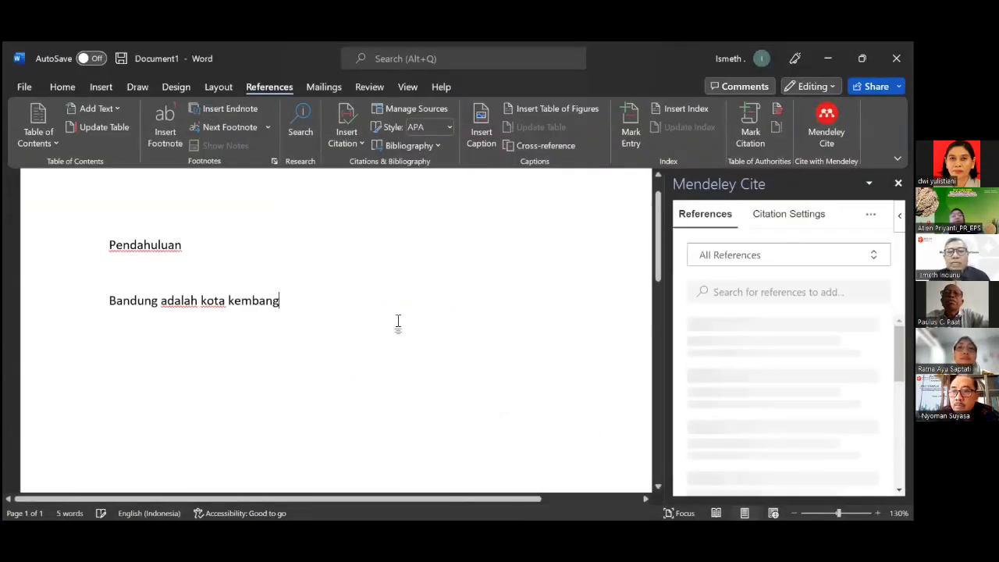
Search 'In' in Mendeley Cite and insert the (Inounu, 2017) Wartazoa citation after 'kembang'.
{"action": "left_click", "coordinate": [723, 294]}
{"action": "type", "text": "Inounu"}
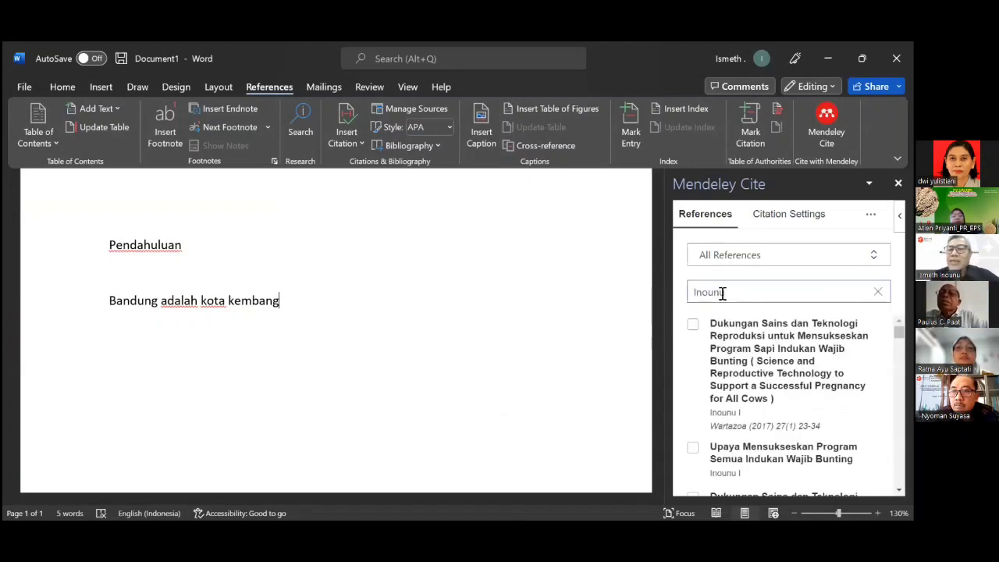
{"action": "left_click", "coordinate": [694, 325]}
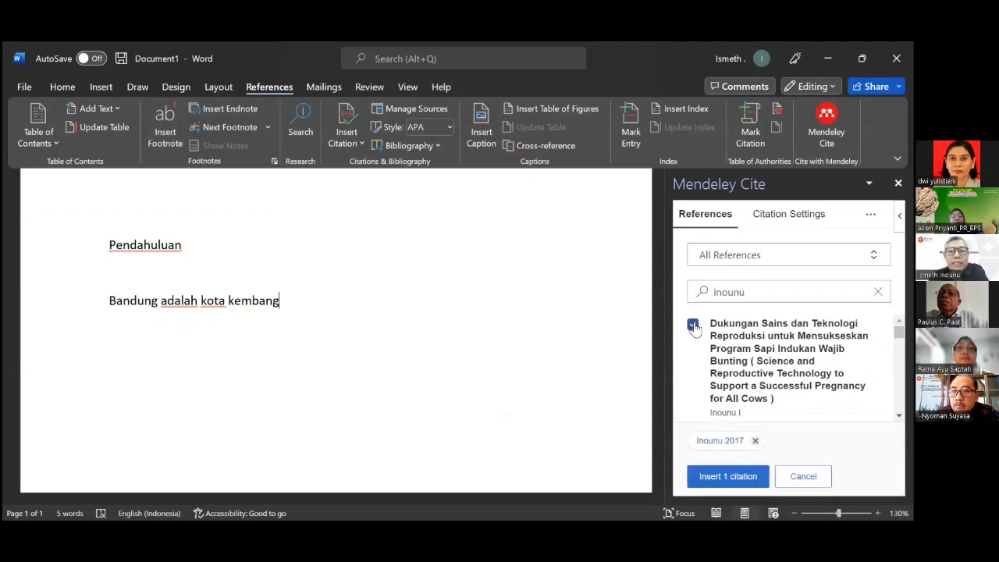
{"action": "left_click", "coordinate": [719, 477]}
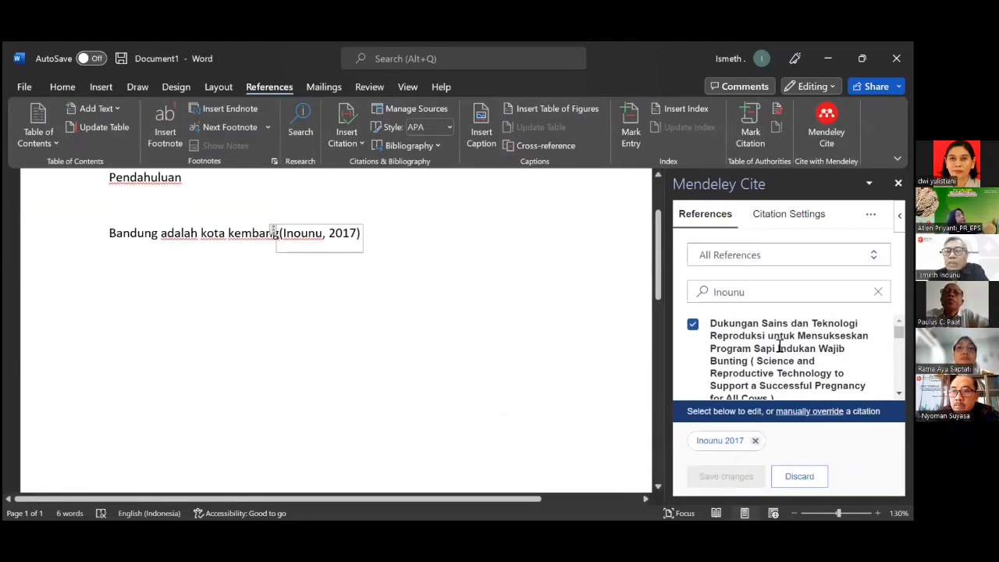
{"action": "scroll", "coordinate": [779, 347], "scroll_direction": "down", "scroll_amount": 1}
Search 'Priyanti' and add the Perilaku Harga Produk Peternakan article to the existing citation.
{"action": "left_click", "coordinate": [763, 292]}
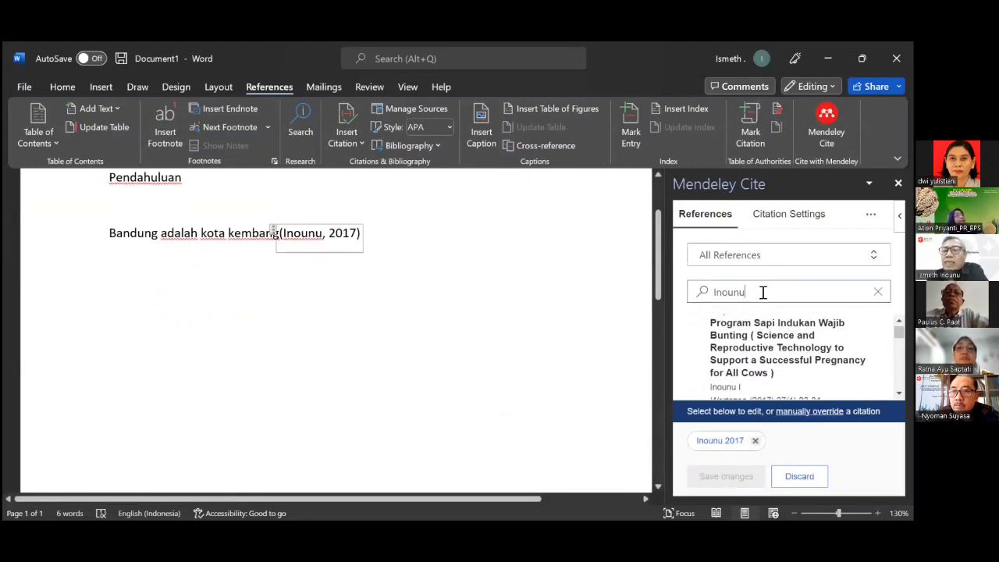
{"action": "double_click", "coordinate": [713, 292]}
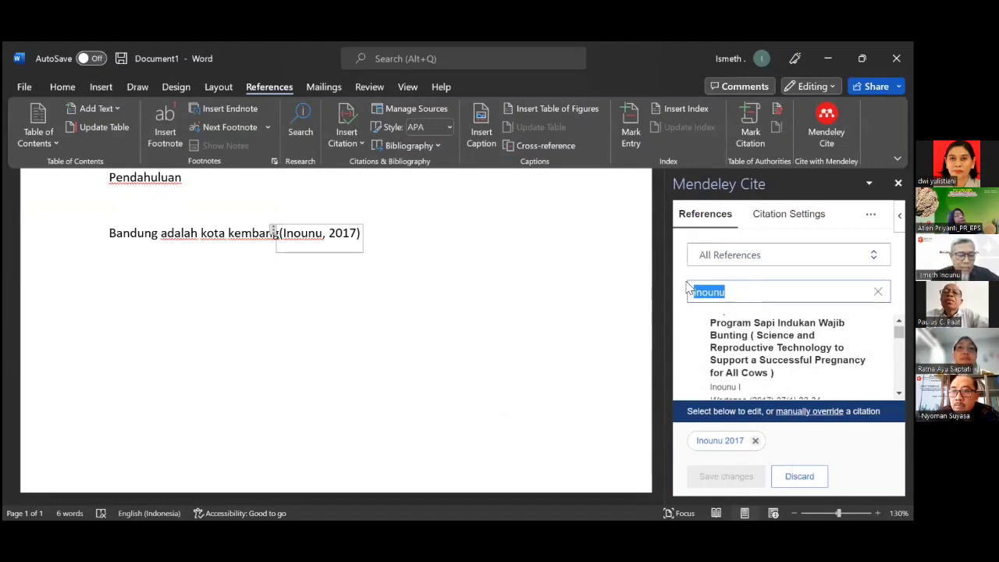
{"action": "type", "text": "Pri"}
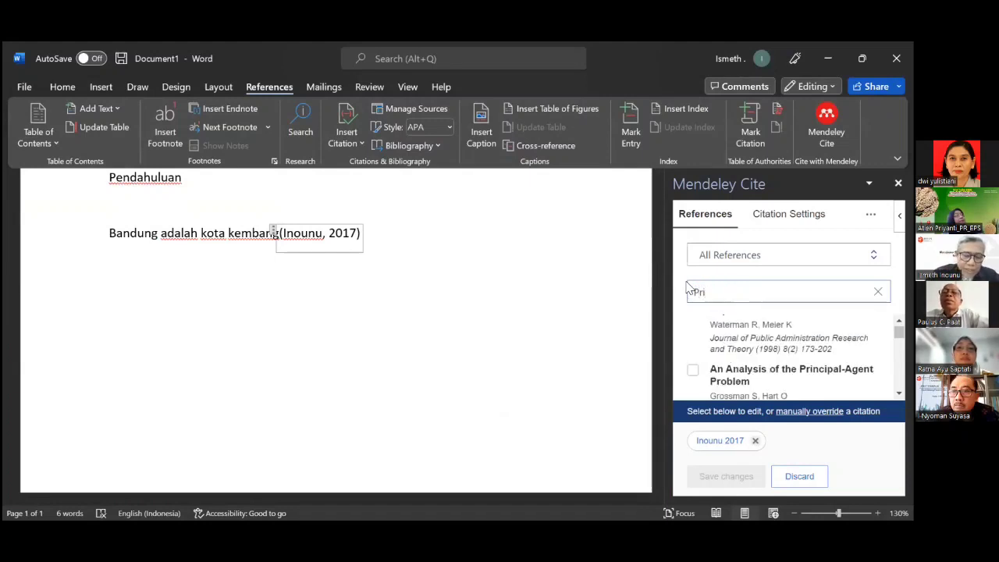
{"action": "type", "text": "yanti"}
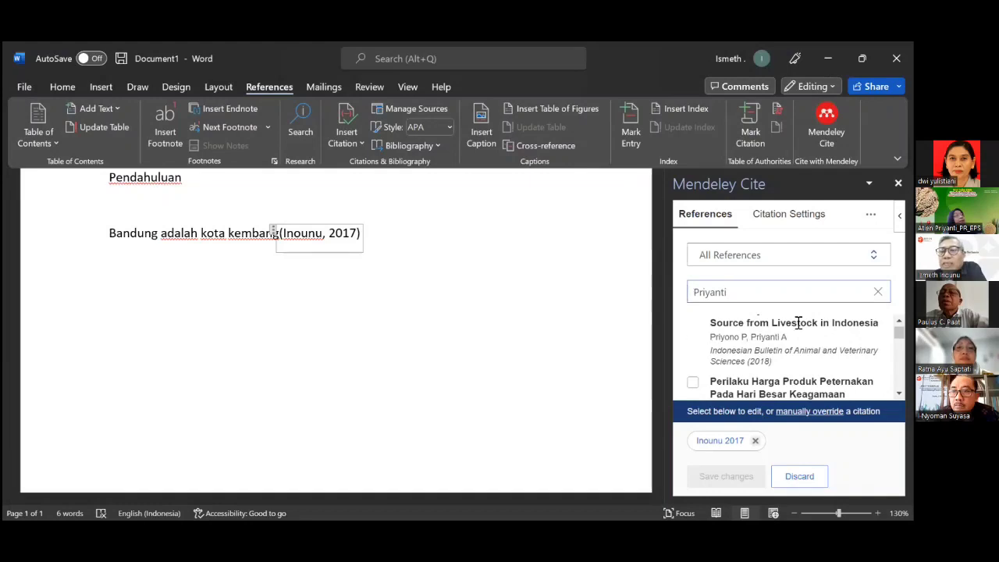
{"action": "scroll", "coordinate": [798, 323], "scroll_direction": "down", "scroll_amount": 1}
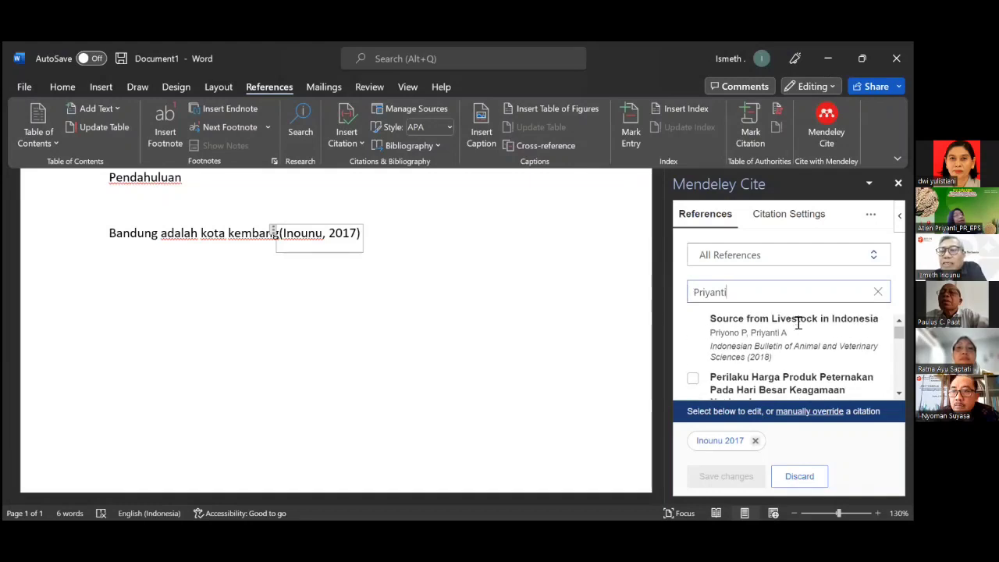
{"action": "left_click", "coordinate": [693, 371]}
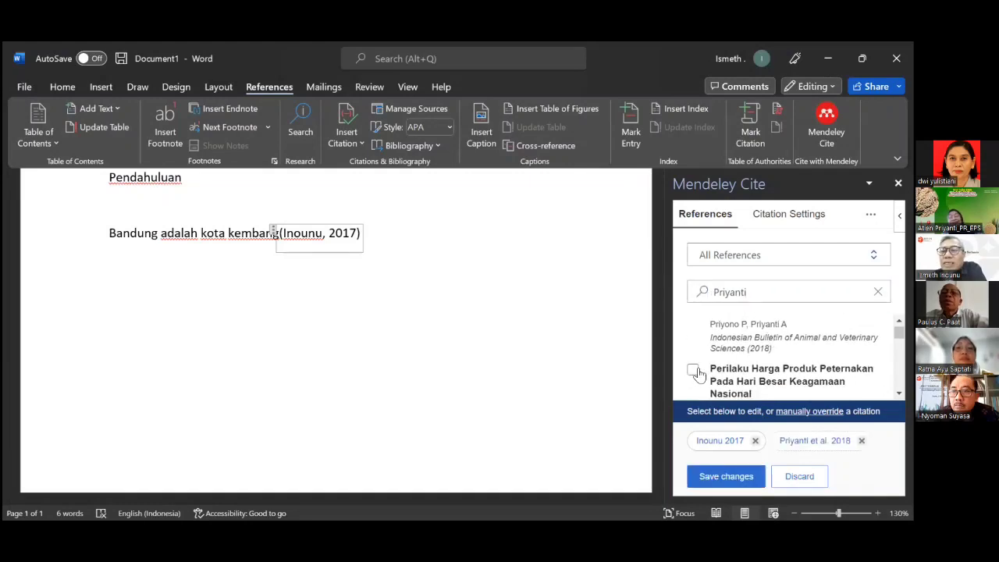
{"action": "left_click", "coordinate": [722, 477]}
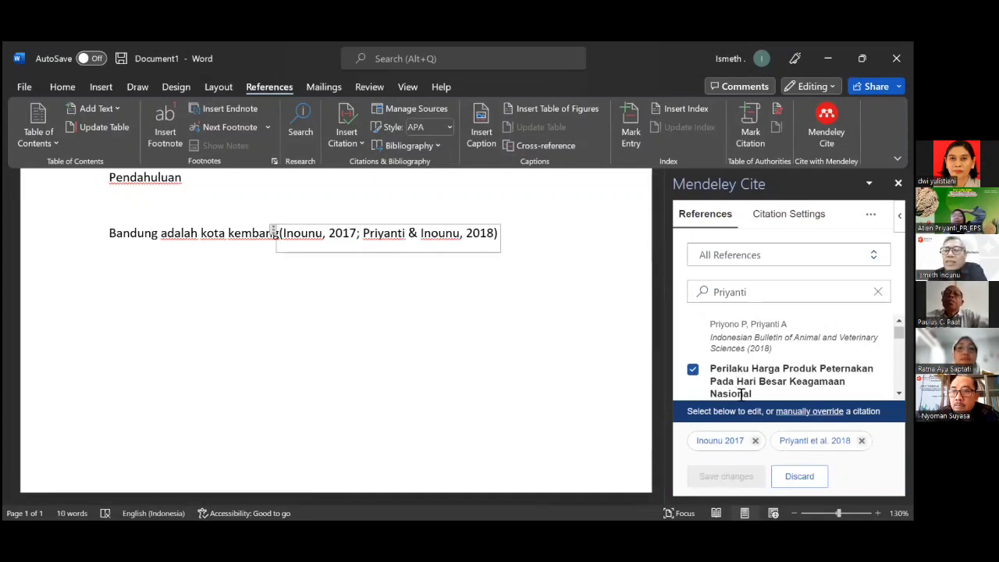
Add Handiwirawan 2012 to the citation, then end the sentence and type '. Tetapi menuru'.
{"action": "left_click", "coordinate": [749, 292]}
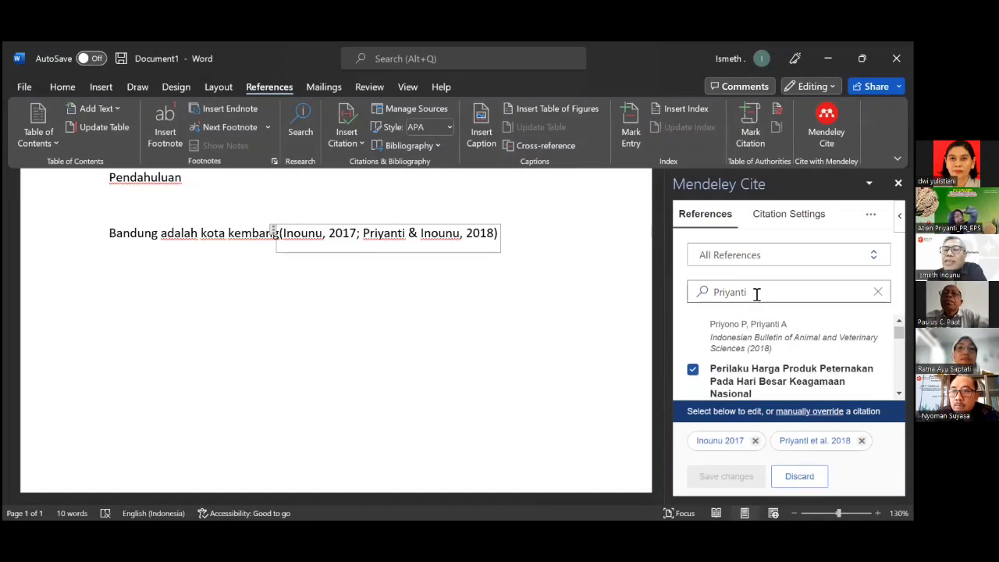
{"action": "left_click_drag", "start_coordinate": [747, 292], "coordinate": [682, 291]}
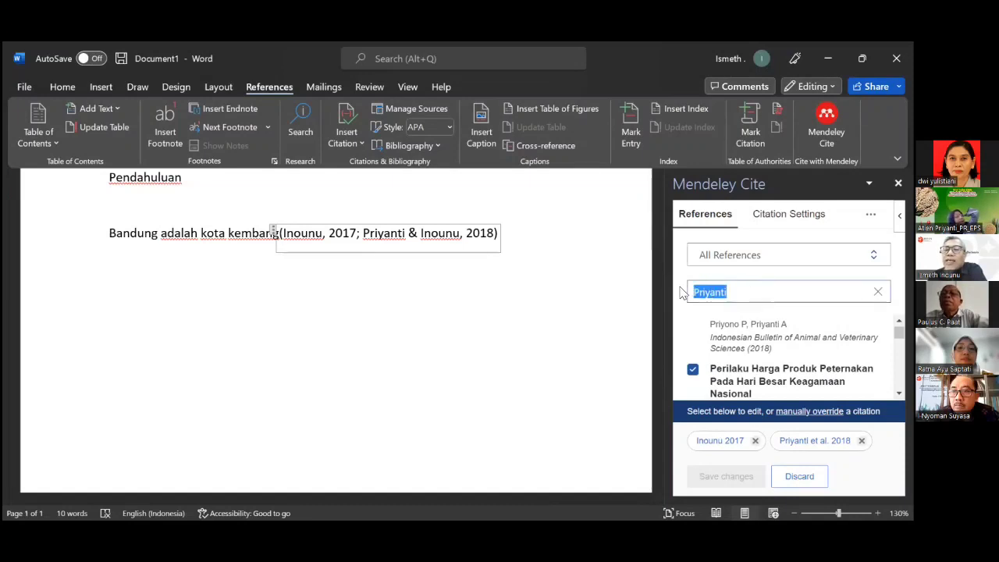
{"action": "type", "text": "Han"}
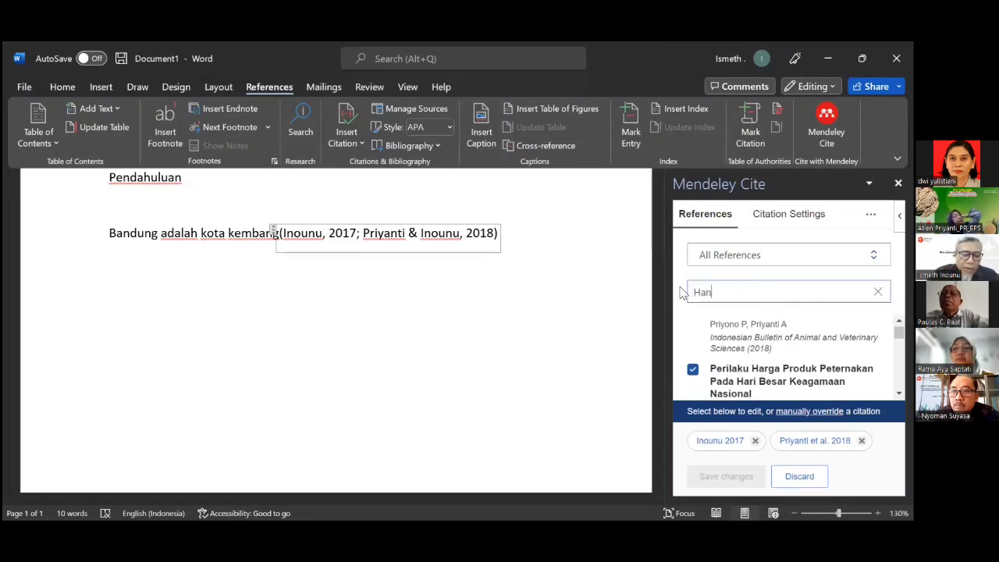
{"action": "type", "text": "diwirawan"}
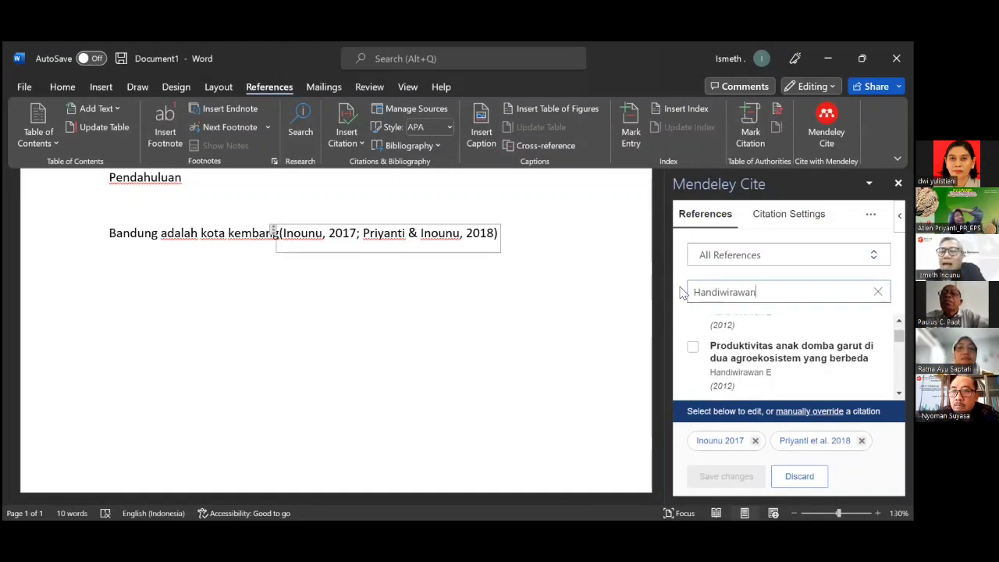
{"action": "left_click", "coordinate": [694, 349]}
{"action": "left_click", "coordinate": [714, 477]}
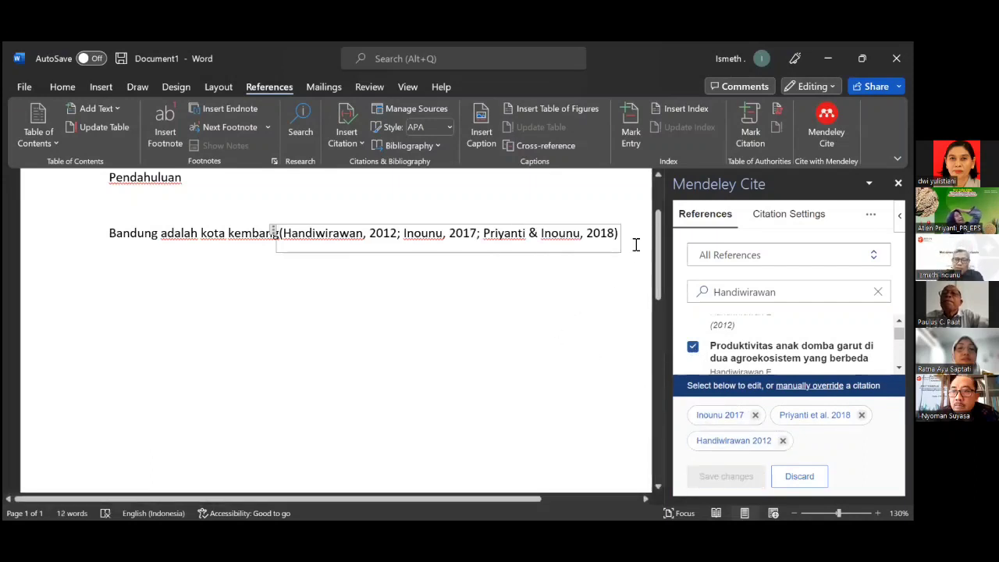
{"action": "left_click", "coordinate": [628, 235]}
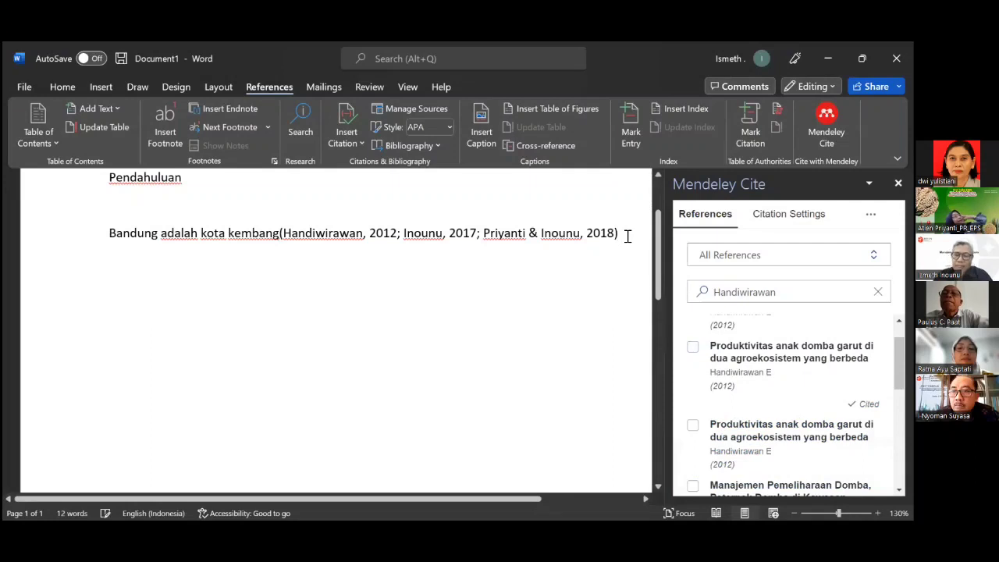
{"action": "type", "text": "."}
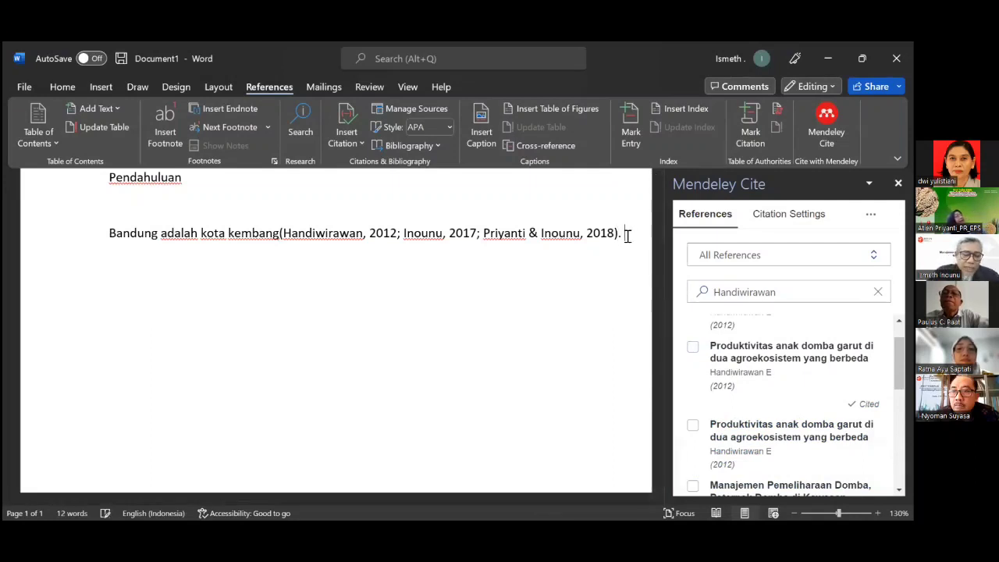
{"action": "type", "text": " Tetap"}
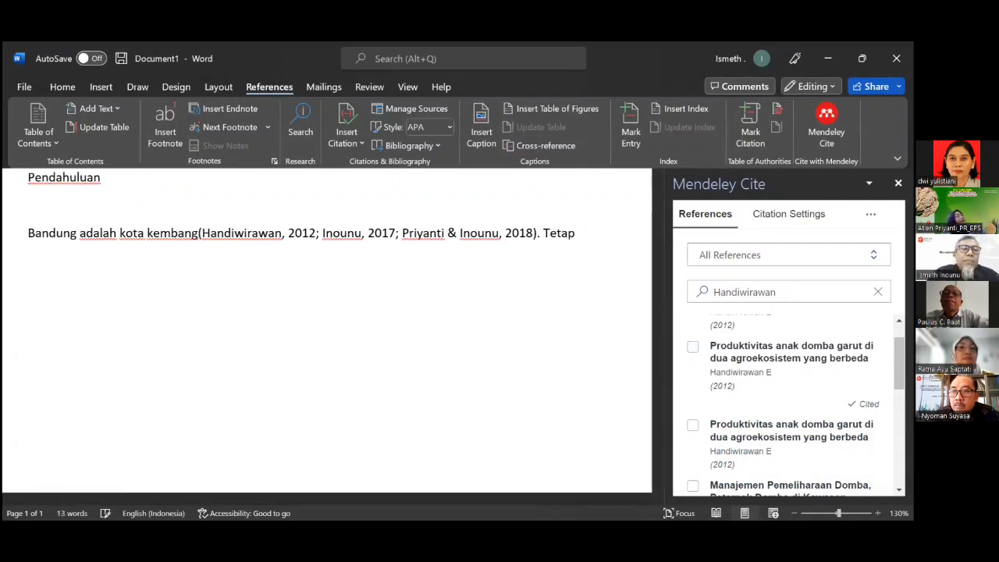
{"action": "type", "text": "i men"}
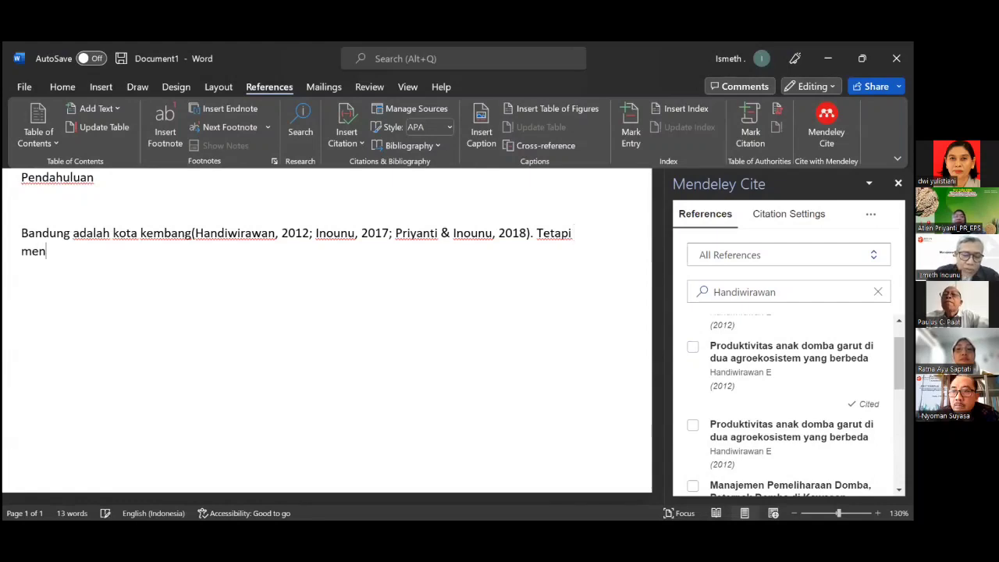
{"action": "type", "text": "u"}
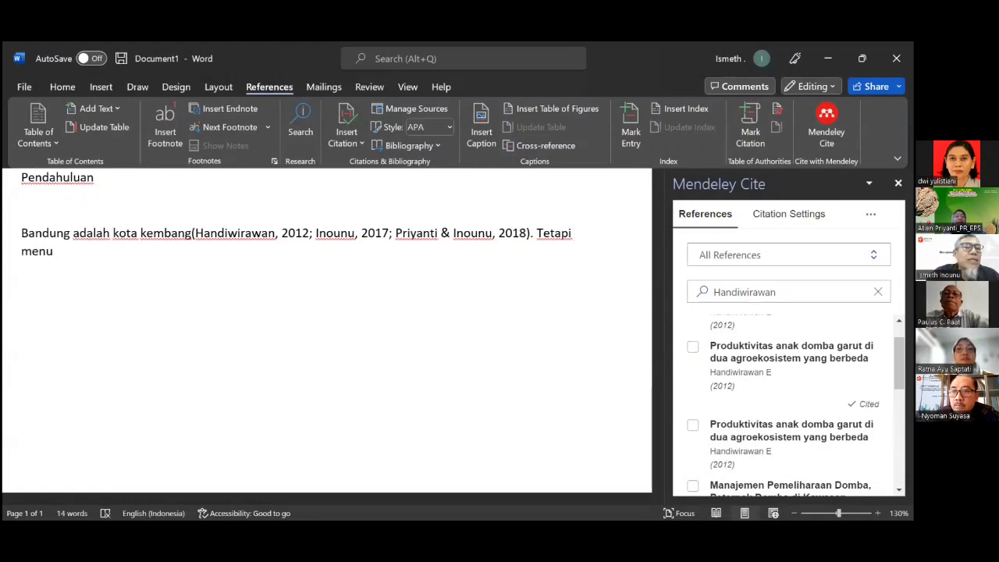
{"action": "type", "text": "rut"}
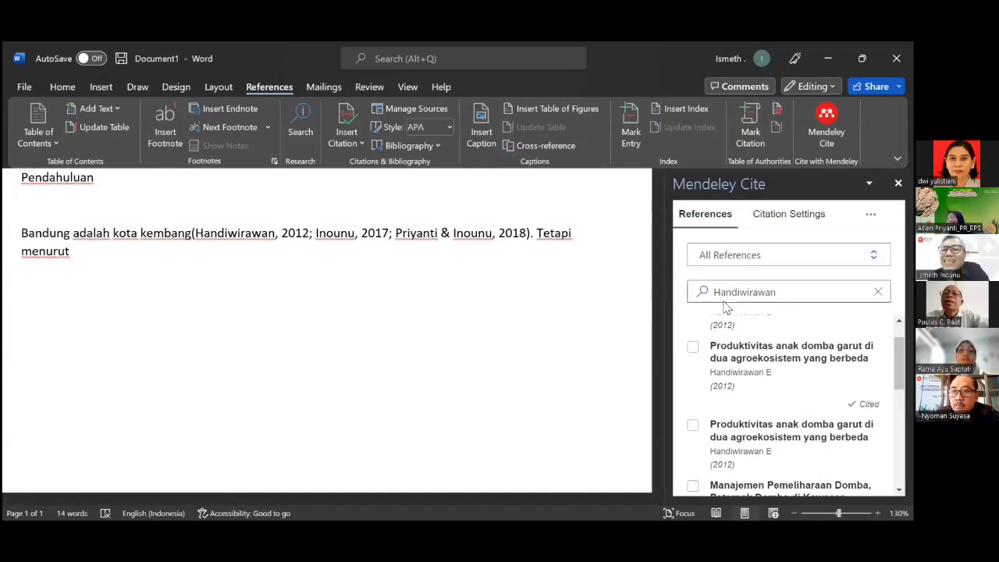
Search 'Mahendri' and cite the Priyanti et al., 2015 paper after 'Tetapi menurut'.
{"action": "left_click_drag", "start_coordinate": [716, 298], "coordinate": [772, 300]}
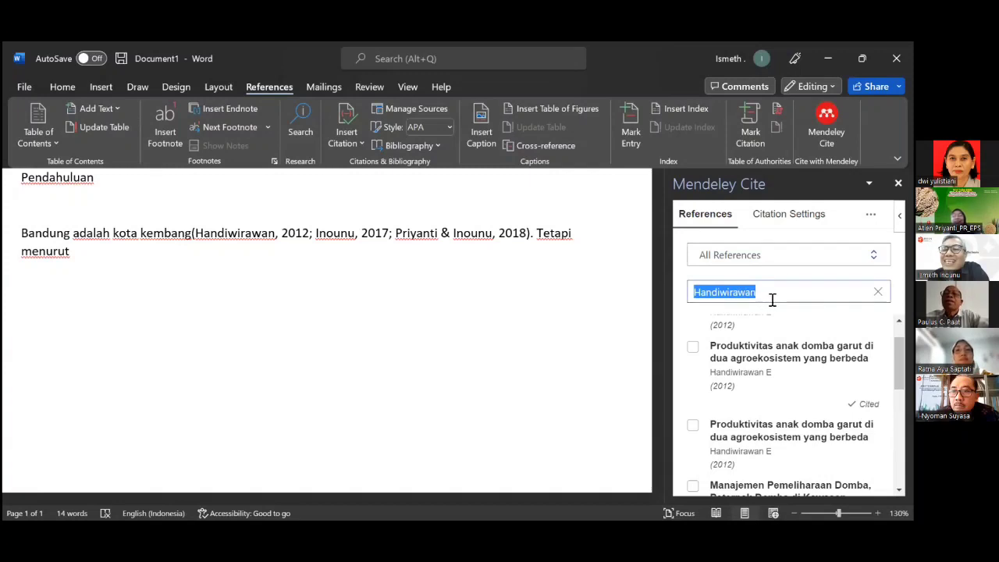
{"action": "type", "text": "Mahe"}
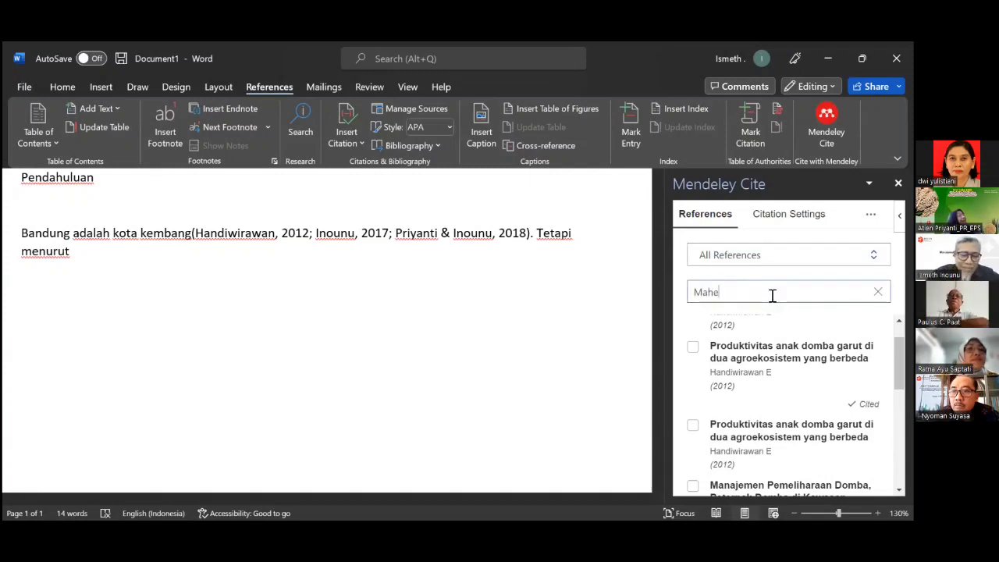
{"action": "type", "text": "ndri"}
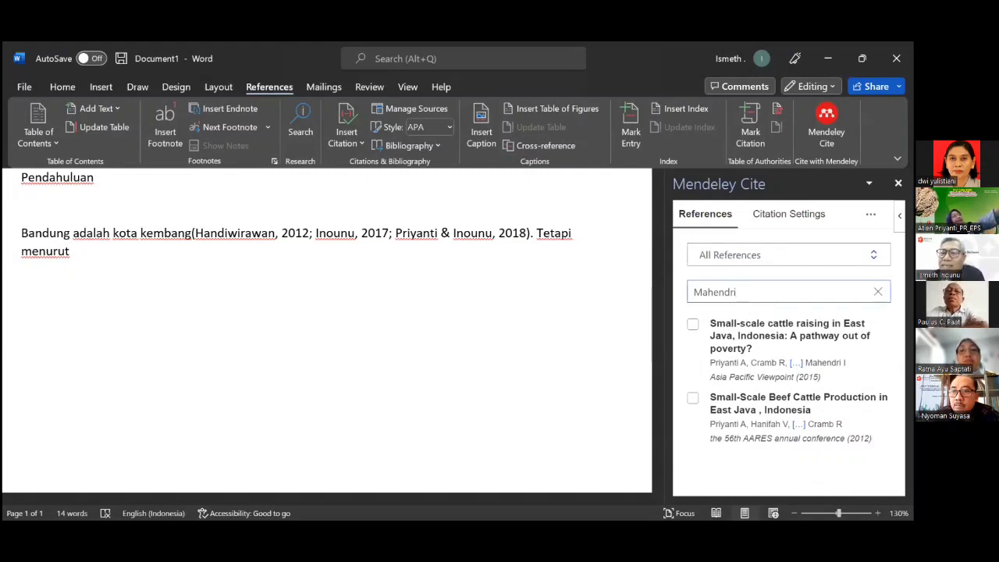
{"action": "left_click", "coordinate": [693, 326]}
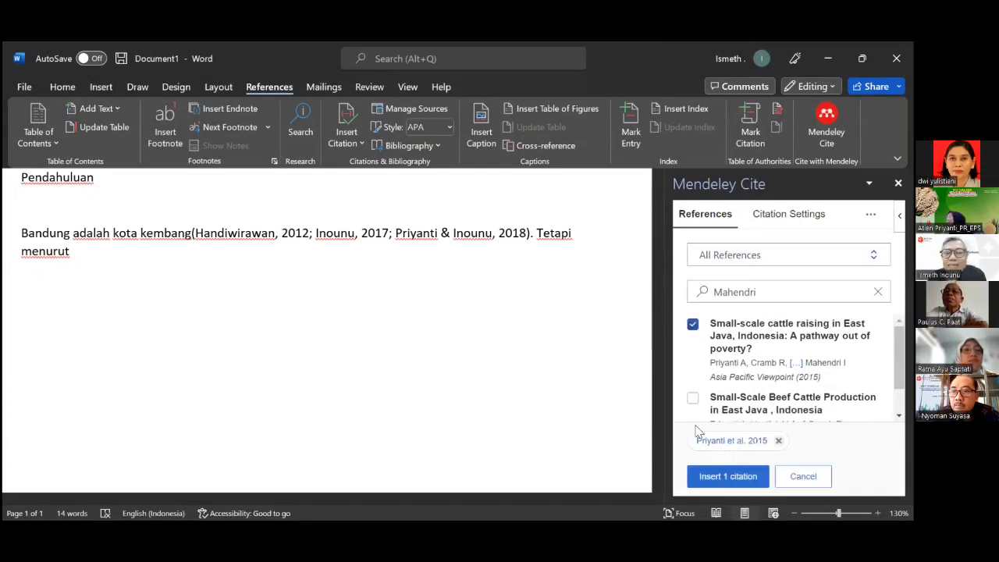
{"action": "left_click", "coordinate": [723, 481]}
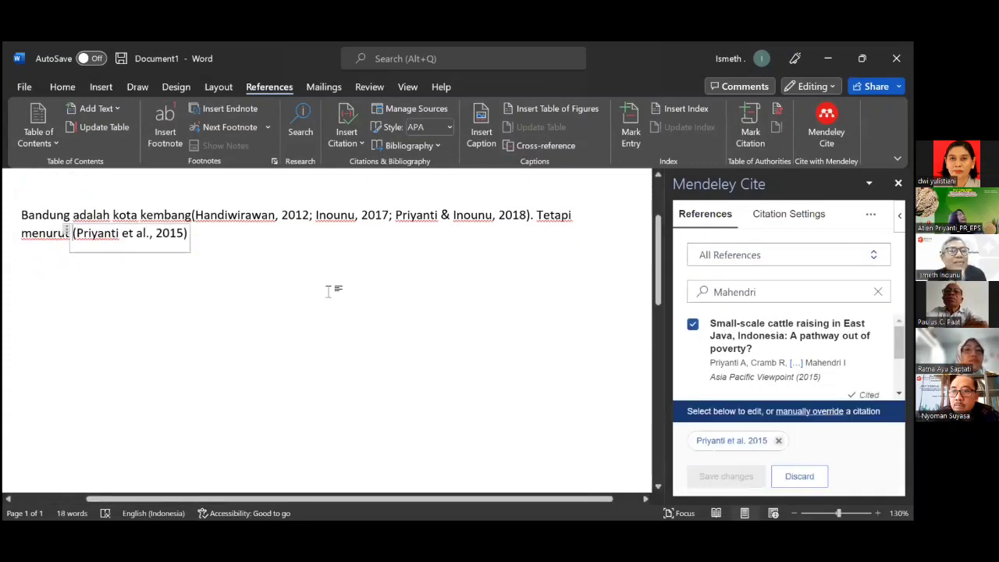
{"action": "left_click", "coordinate": [207, 239]}
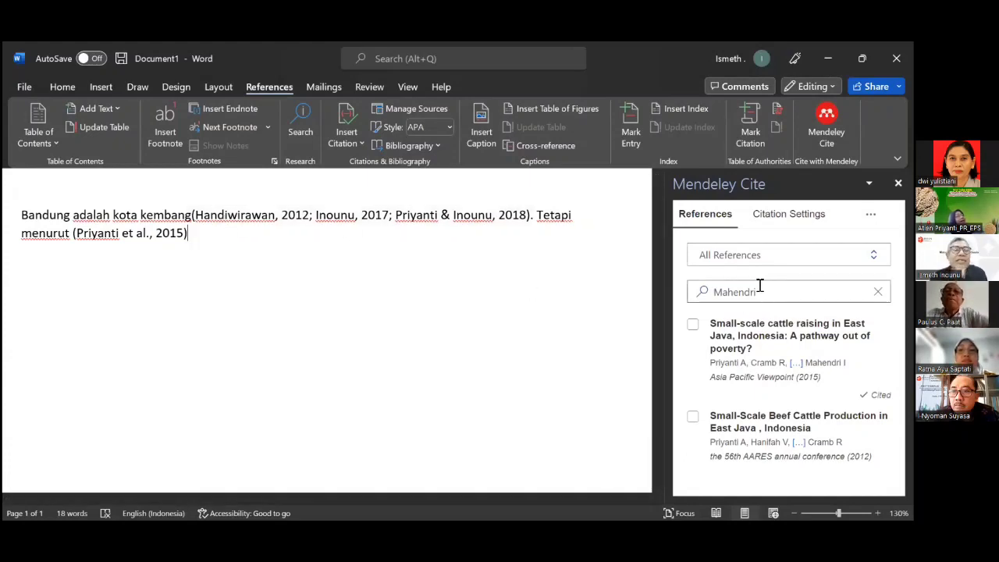
Search Mendeley Cite for Priyanto and insert the 2016 Laporan Kajian Rantai Pasok citation after Priyanti et al., 2015.
{"action": "left_click_drag", "start_coordinate": [762, 297], "coordinate": [678, 295]}
{"action": "type", "text": "Pr"}
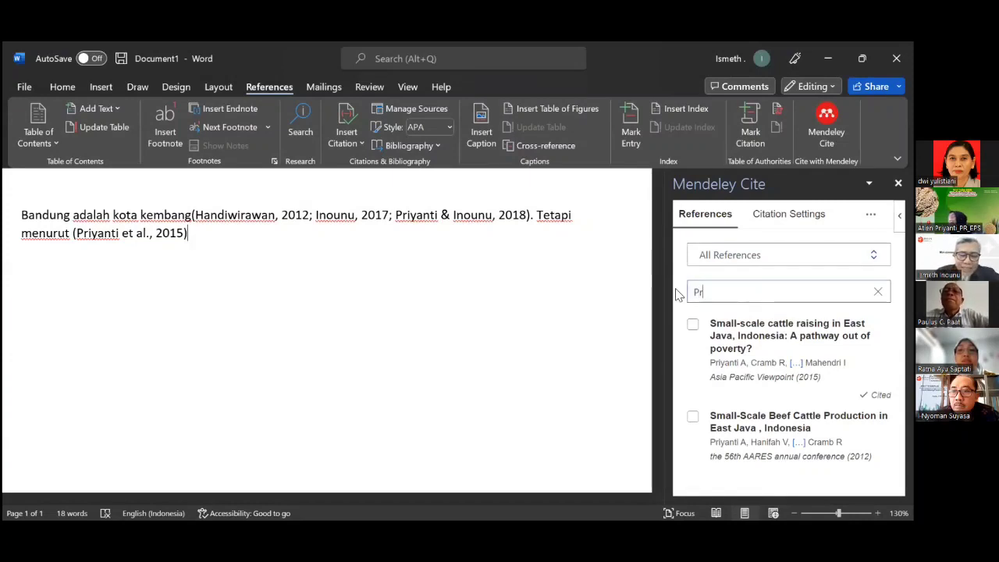
{"action": "type", "text": "iyanto"}
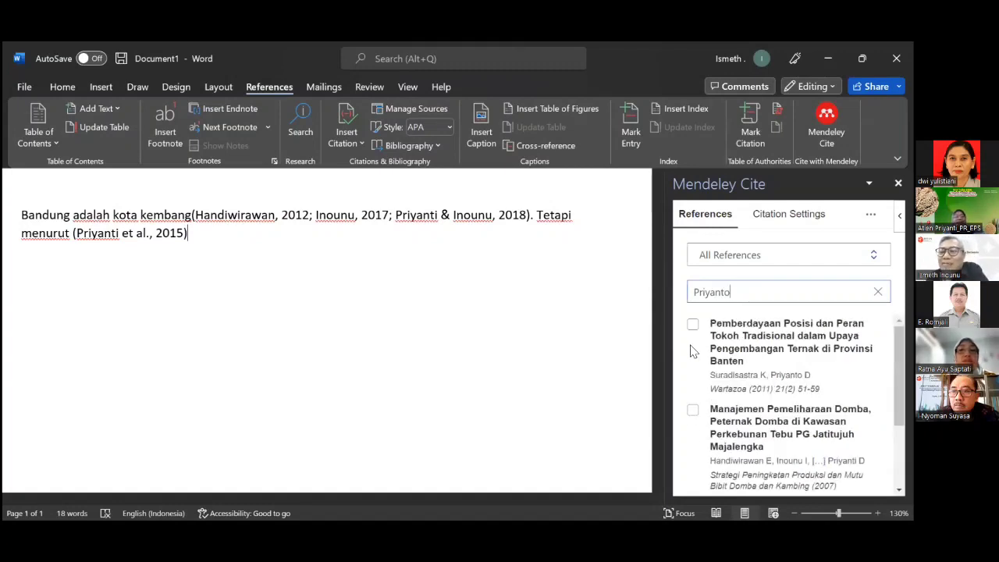
{"action": "scroll", "coordinate": [712, 359], "scroll_direction": "down", "scroll_amount": 3}
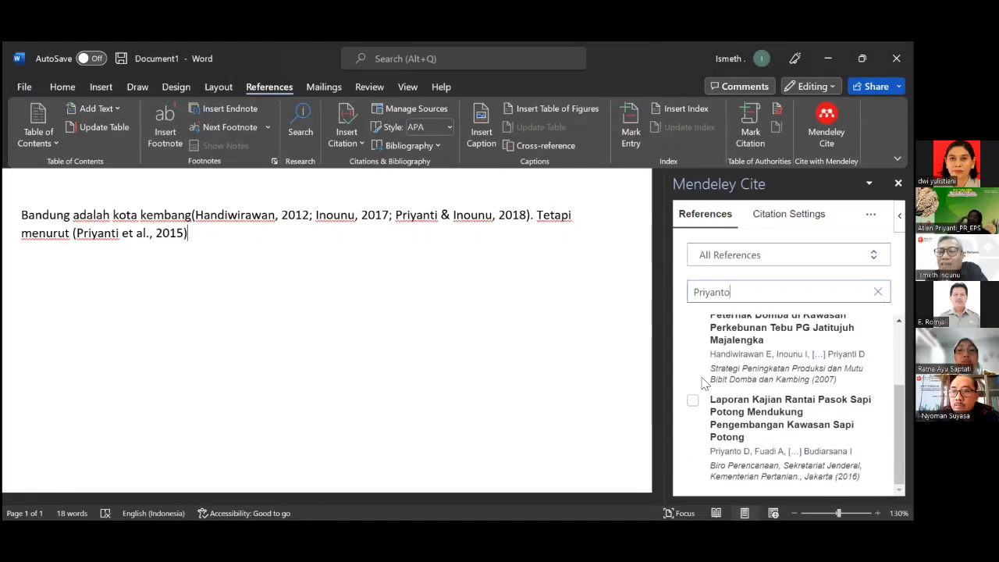
{"action": "left_click", "coordinate": [693, 401]}
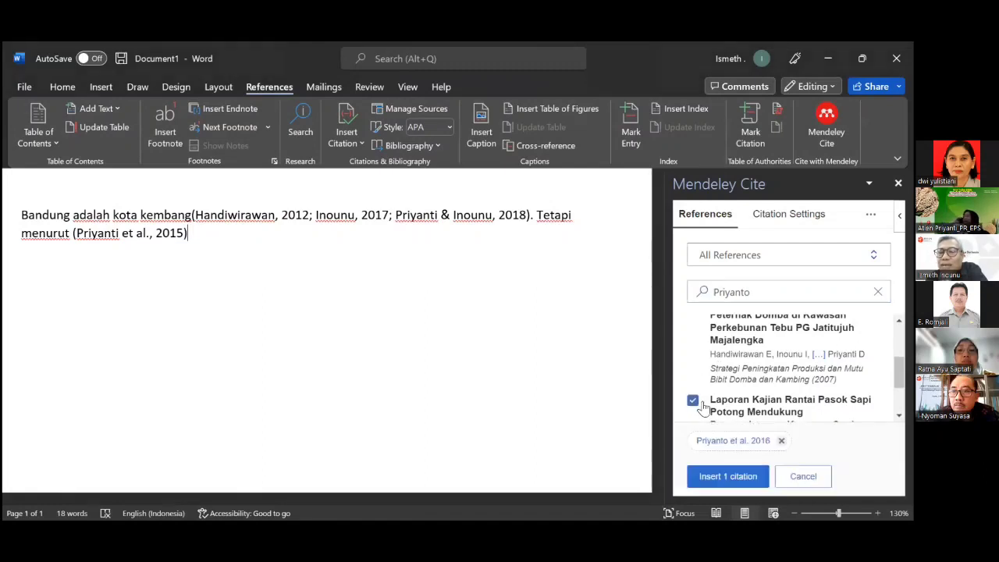
{"action": "left_click", "coordinate": [728, 476]}
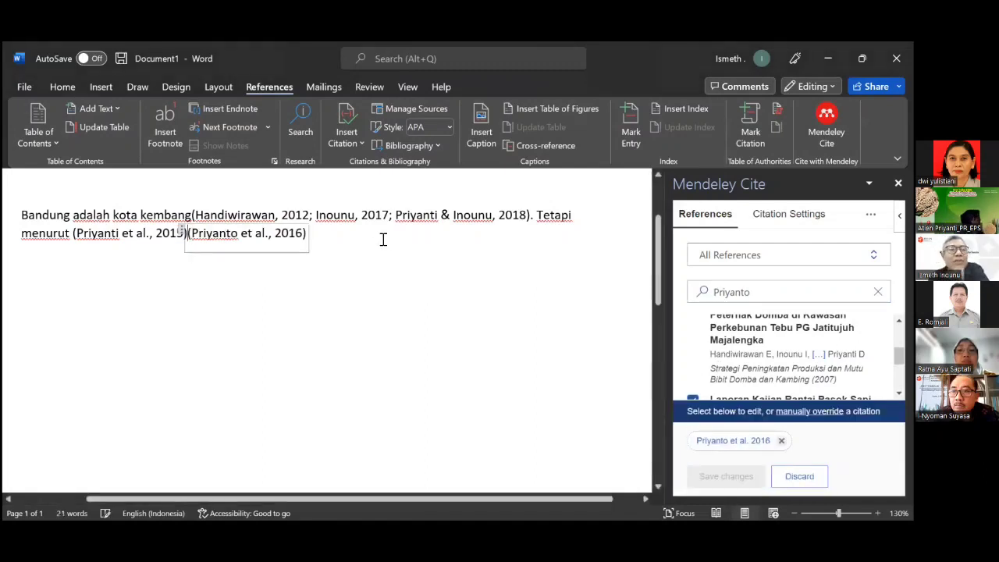
{"action": "left_click", "coordinate": [329, 240]}
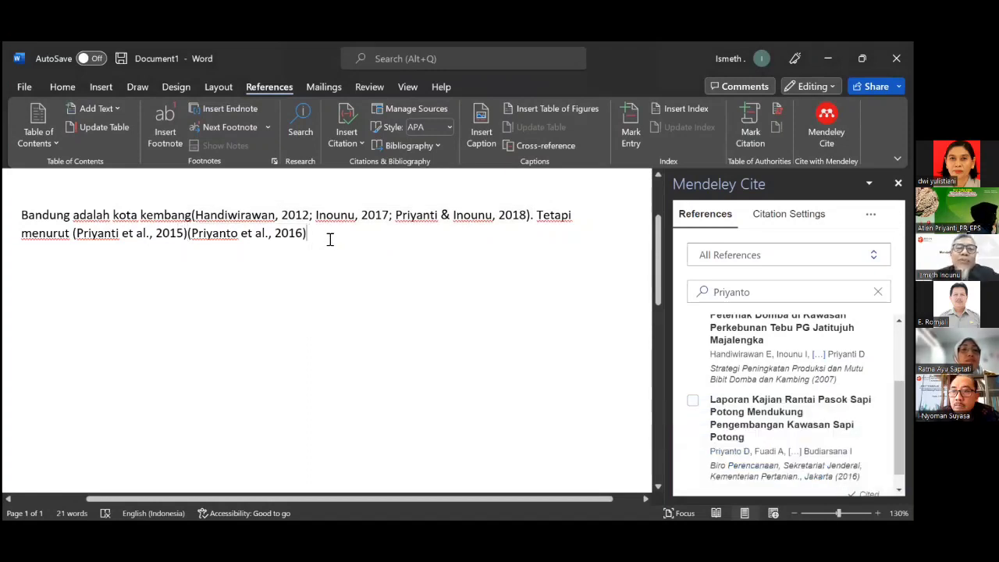
Cut the Priyanti et al., 2015 citation and select the Priyanto et al., 2016 citation for editing.
{"action": "left_click", "coordinate": [184, 235]}
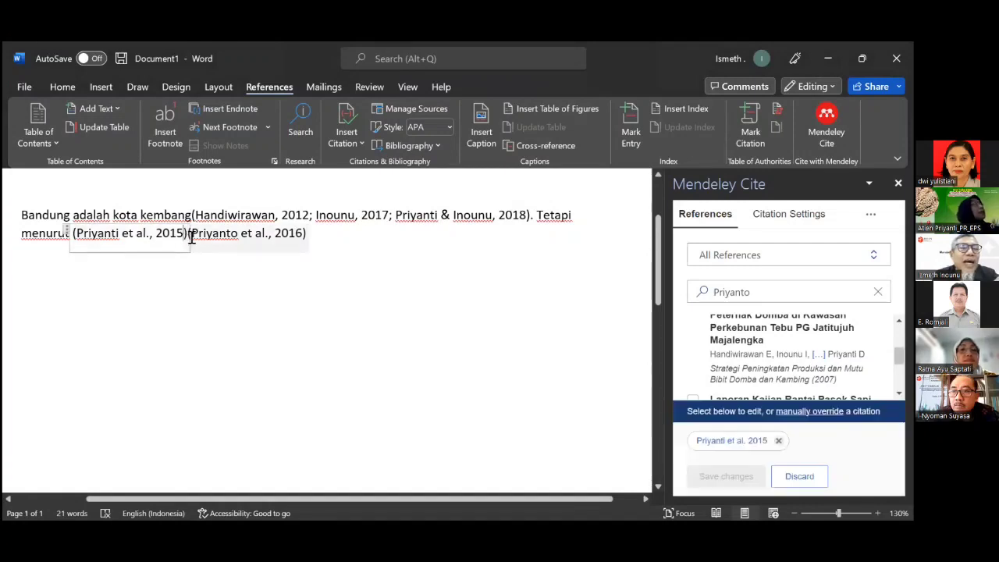
{"action": "left_click_drag", "start_coordinate": [186, 236], "coordinate": [92, 227]}
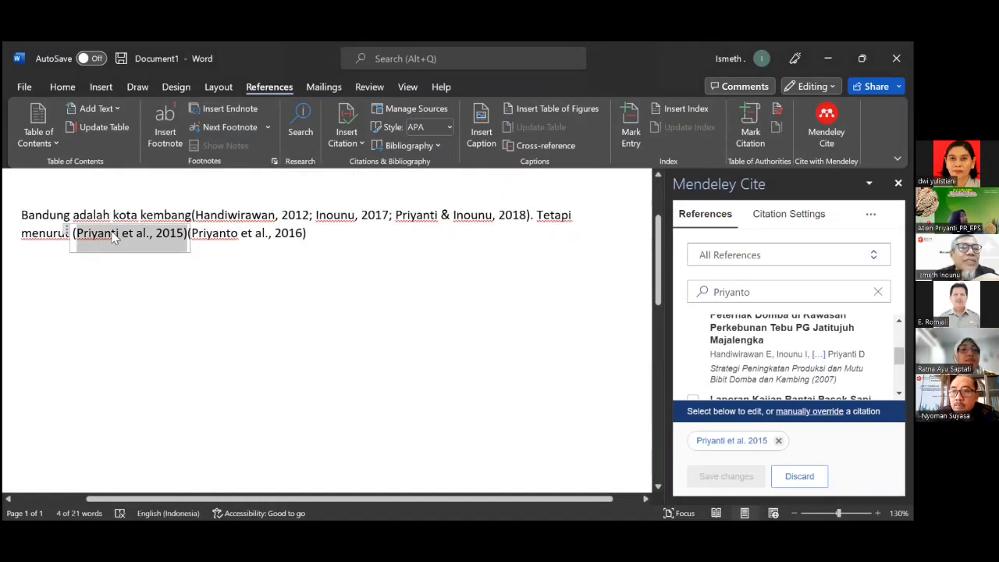
{"action": "right_click", "coordinate": [113, 238]}
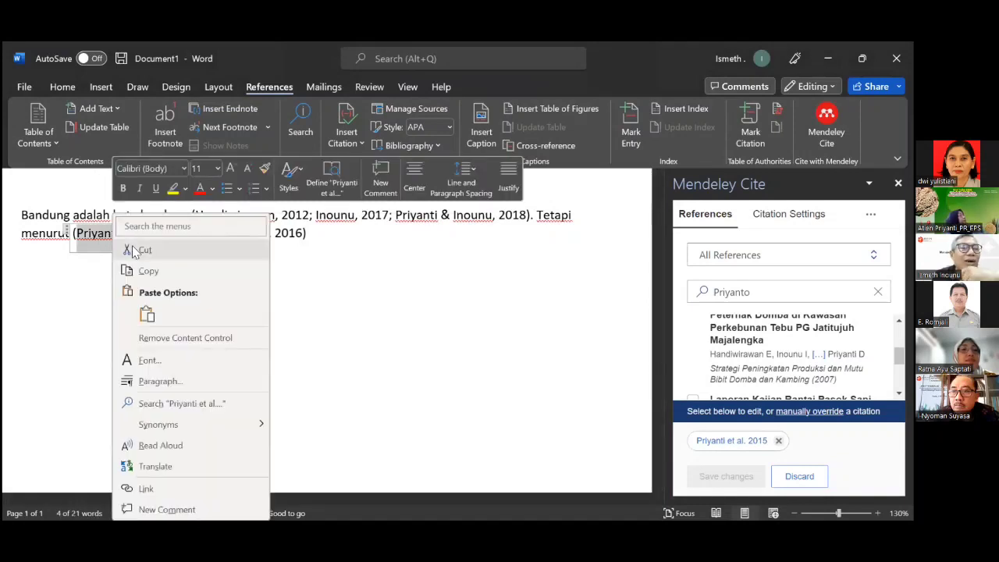
{"action": "left_click", "coordinate": [132, 250]}
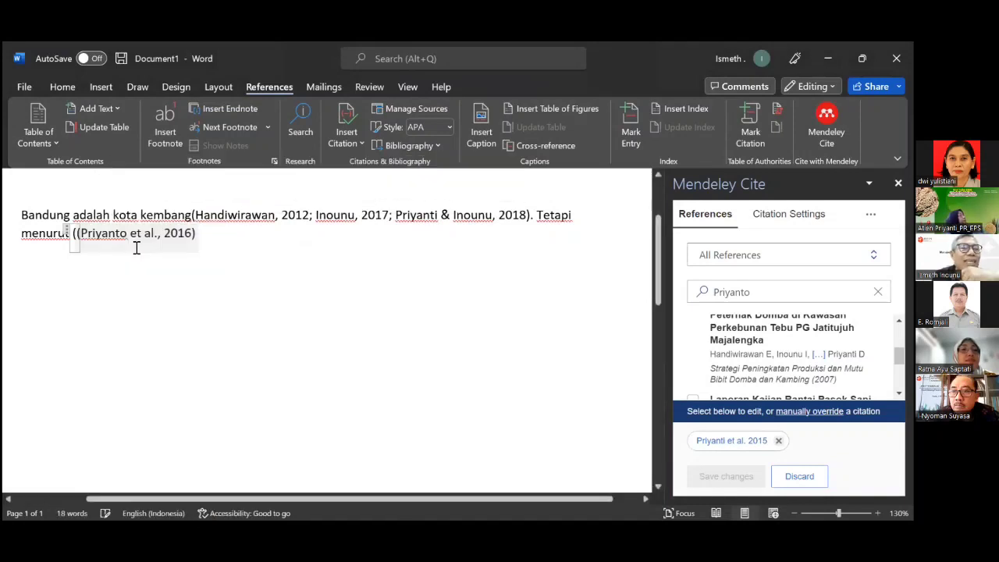
{"action": "left_click", "coordinate": [80, 234]}
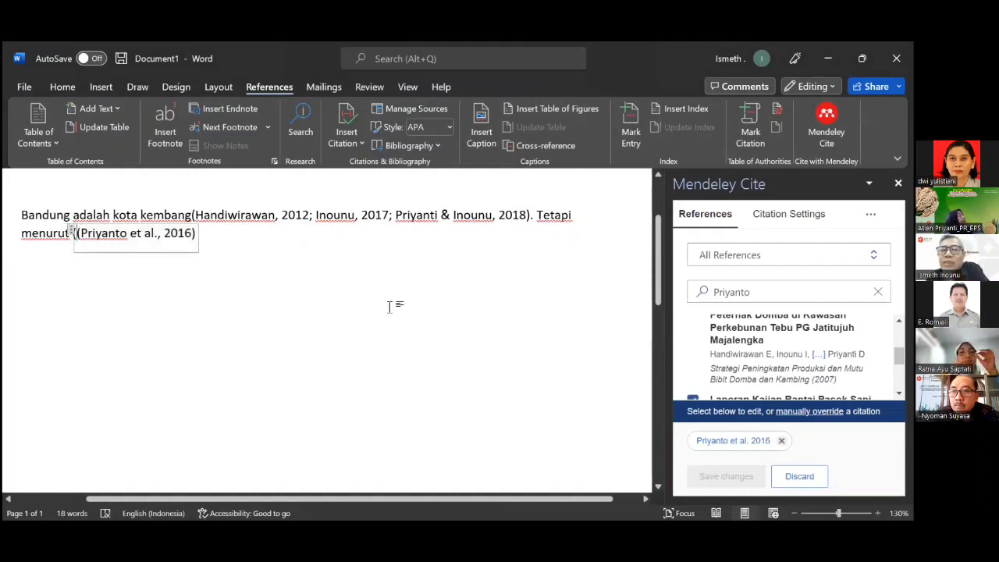
Search 'Romja' and add the 2006 Pengembangan Sapi Potong Lokal paper to that citation, saving the changes.
{"action": "left_click_drag", "start_coordinate": [758, 292], "coordinate": [681, 294]}
{"action": "type", "text": "R"}
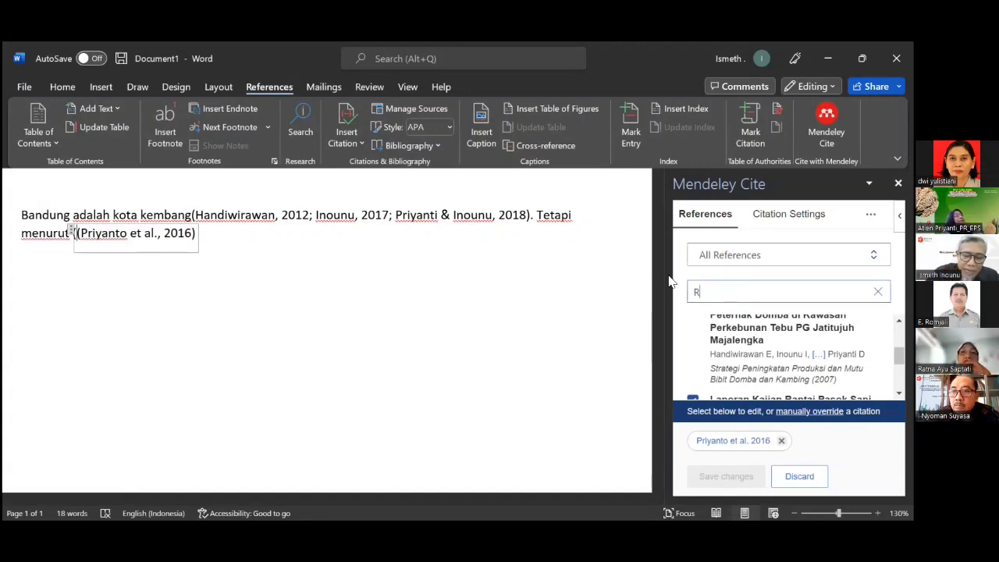
{"action": "type", "text": "omjali"}
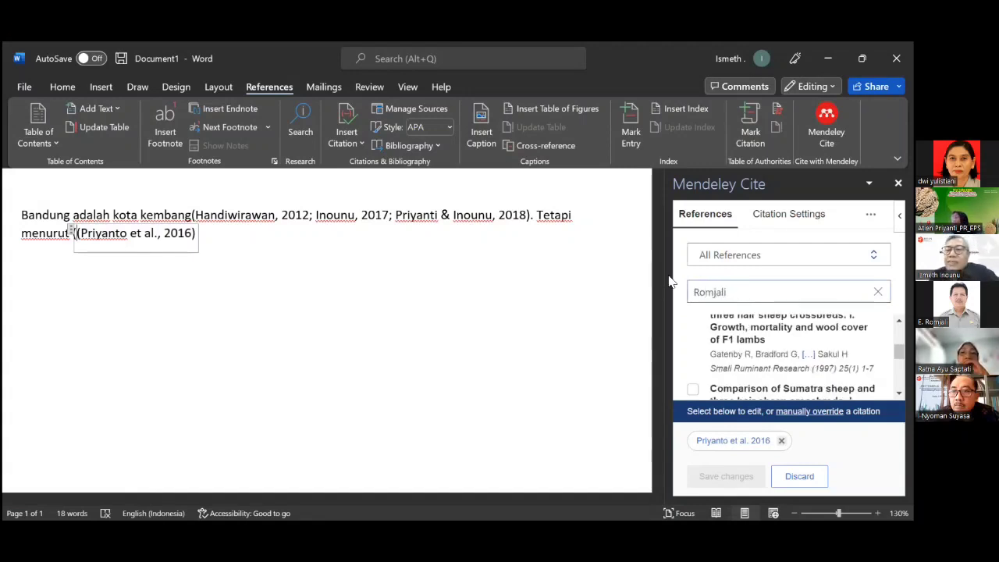
{"action": "scroll", "coordinate": [742, 318], "scroll_direction": "down", "scroll_amount": 3}
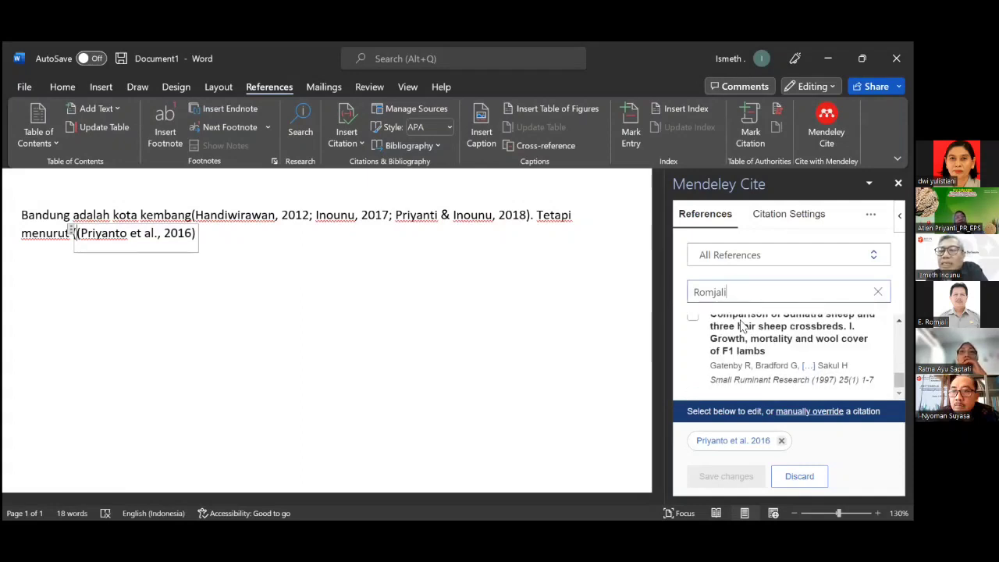
{"action": "scroll", "coordinate": [746, 327], "scroll_direction": "up", "scroll_amount": 3}
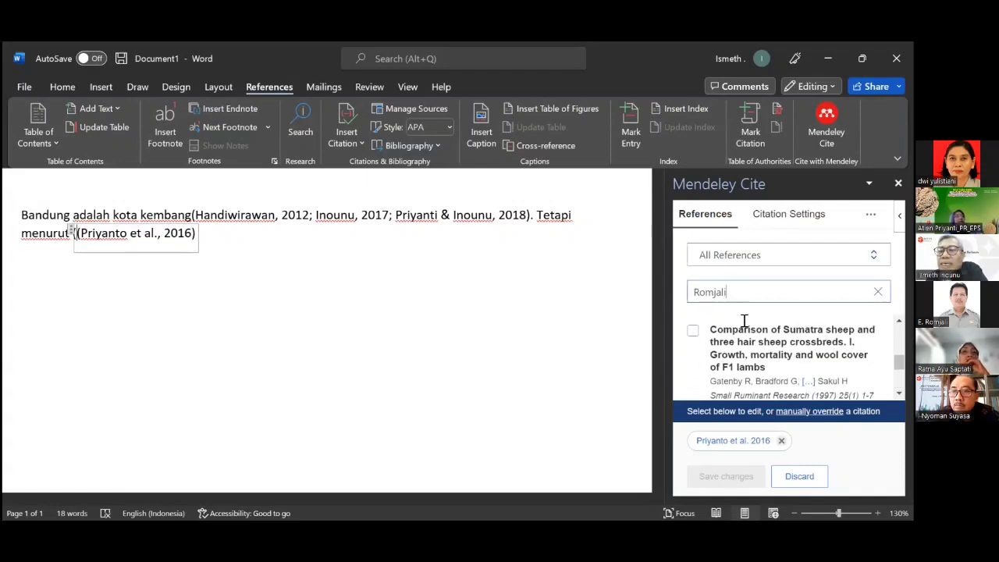
{"action": "scroll", "coordinate": [745, 321], "scroll_direction": "up", "scroll_amount": 5}
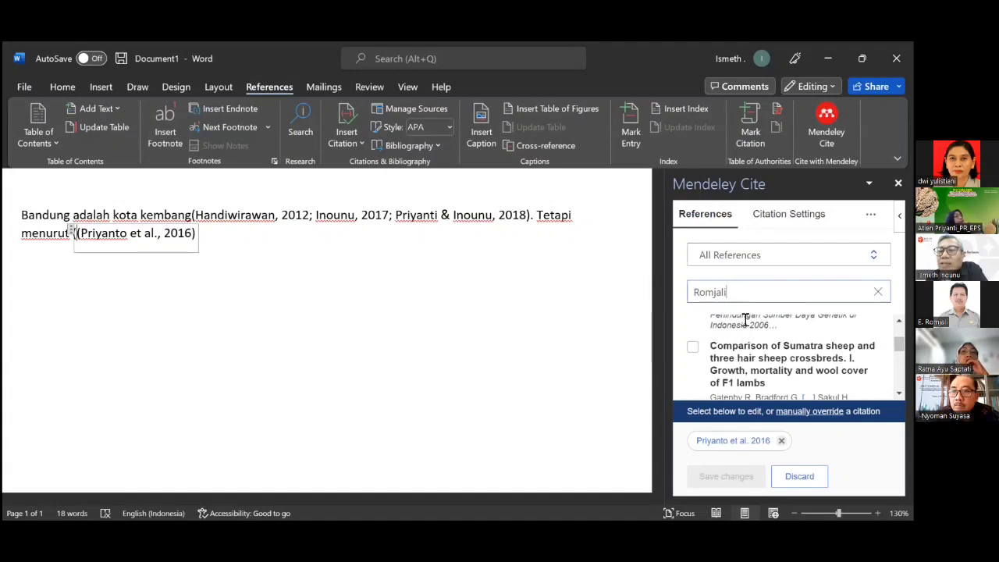
{"action": "scroll", "coordinate": [746, 322], "scroll_direction": "up", "scroll_amount": 1}
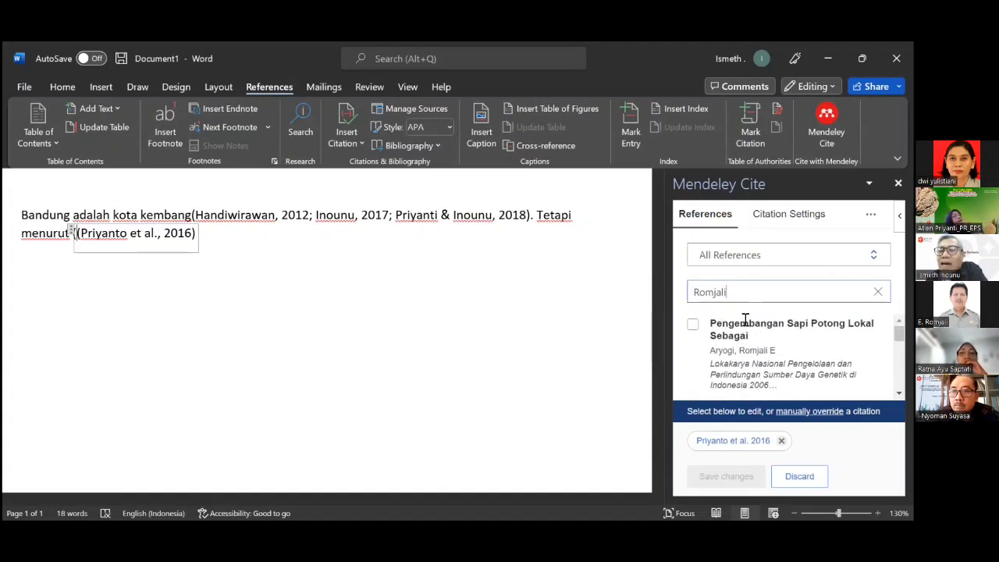
{"action": "left_click", "coordinate": [694, 328]}
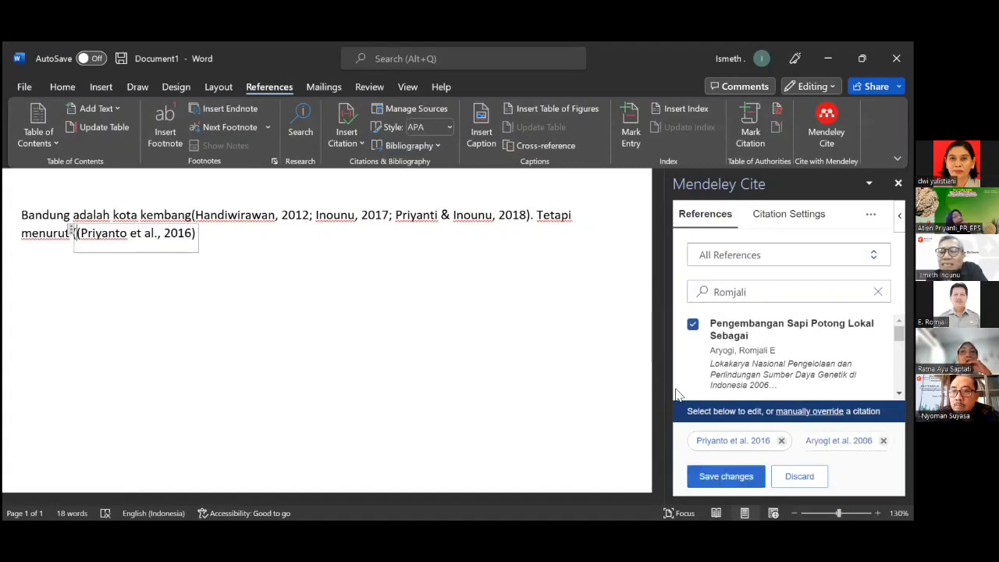
{"action": "left_click", "coordinate": [711, 477]}
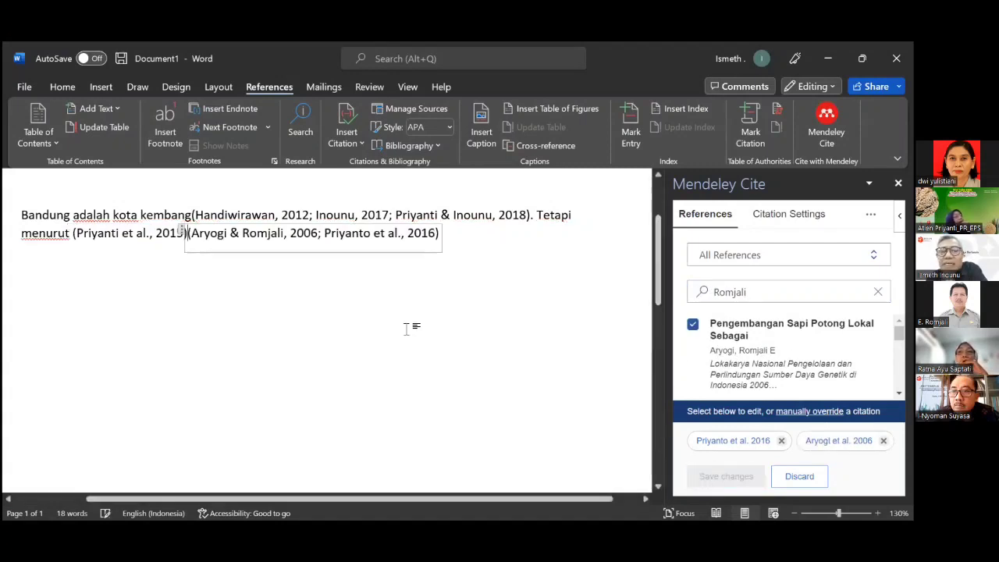
{"action": "left_click", "coordinate": [458, 235]}
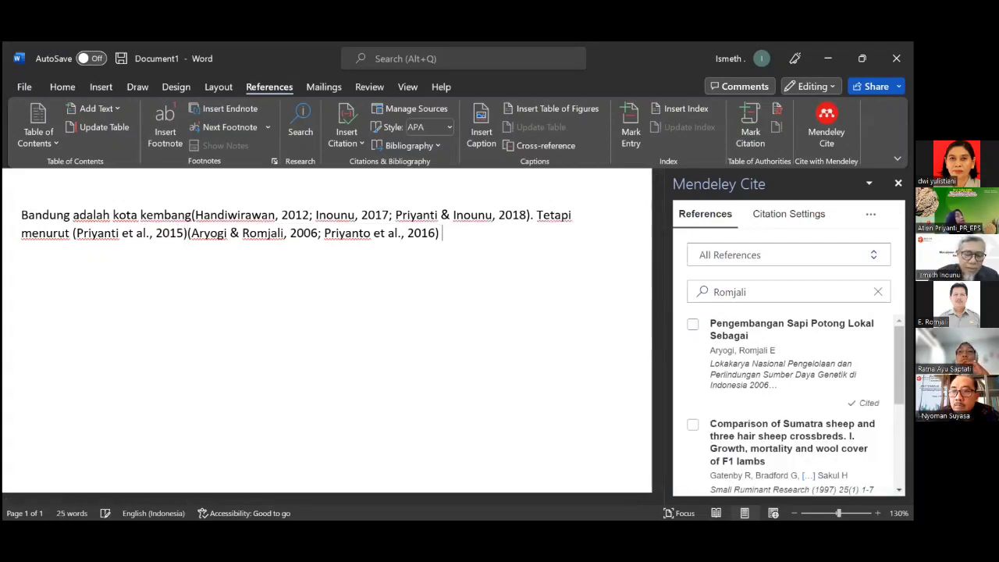
Type 'Bandung adalah kota siientist, sedang menurut' after the citations.
{"action": "type", "text": "Bandung a"}
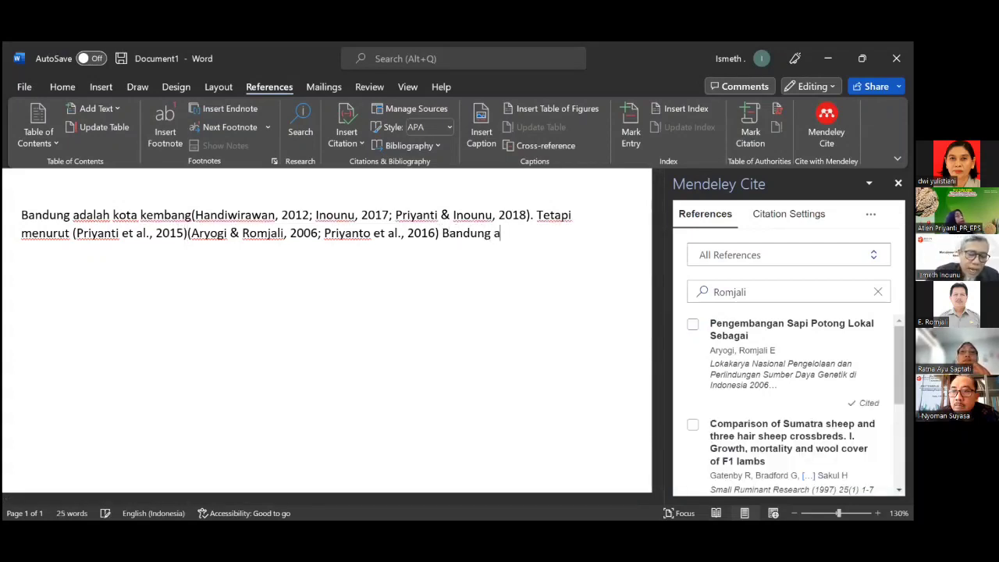
{"action": "type", "text": "dalah ko"}
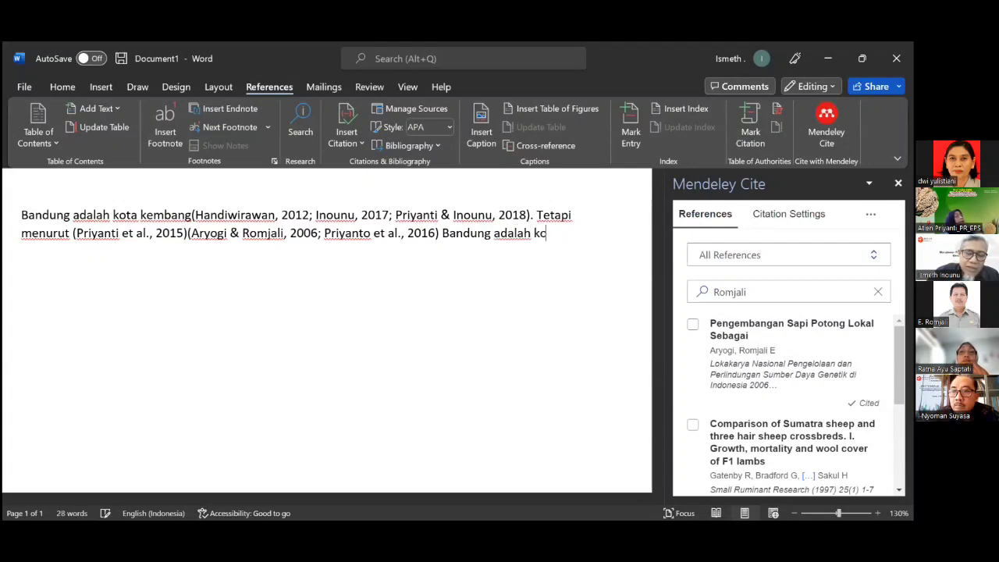
{"action": "type", "text": "ta"}
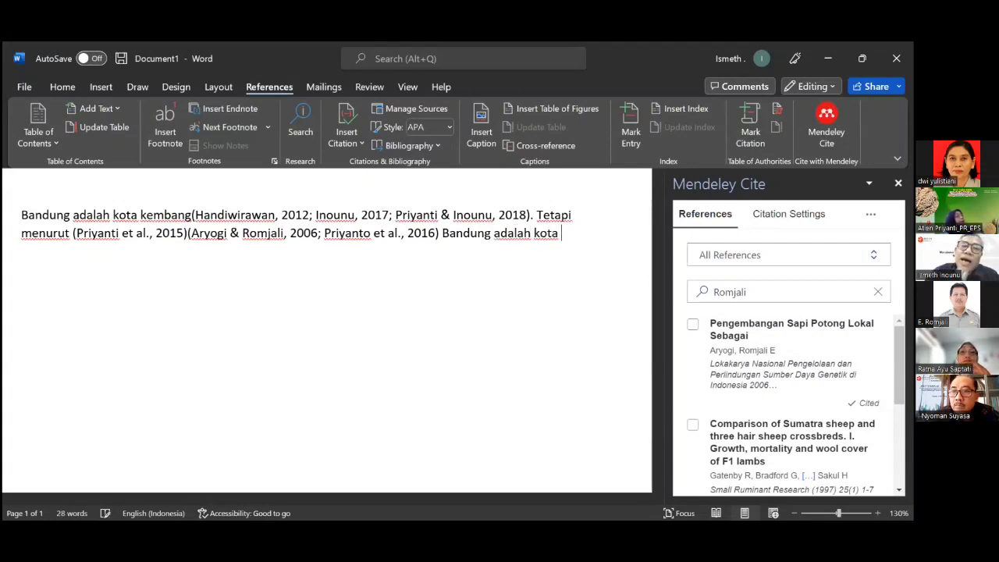
{"action": "type", "text": " s"}
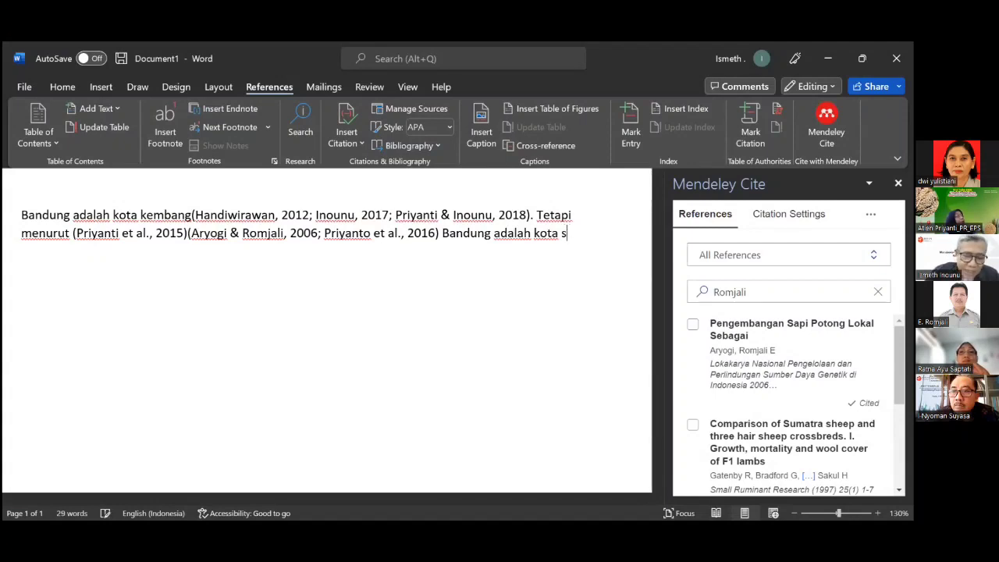
{"action": "type", "text": "iient"}
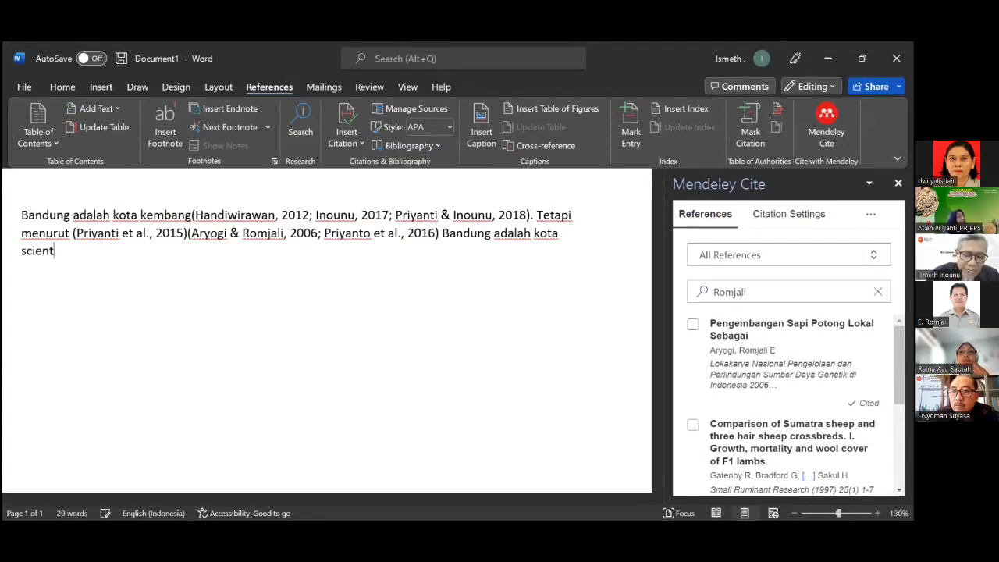
{"action": "type", "text": "ist"}
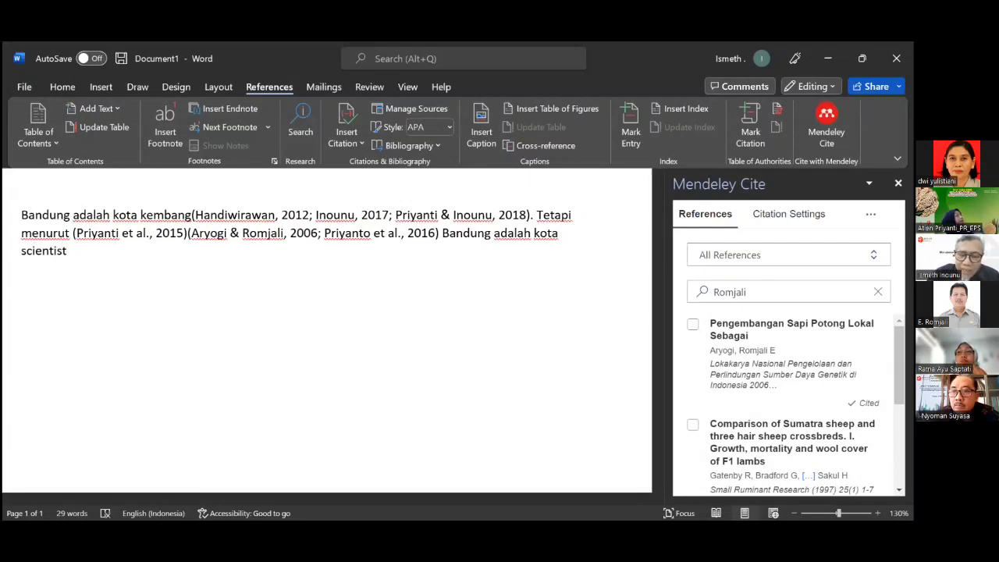
{"action": "type", "text": ", "}
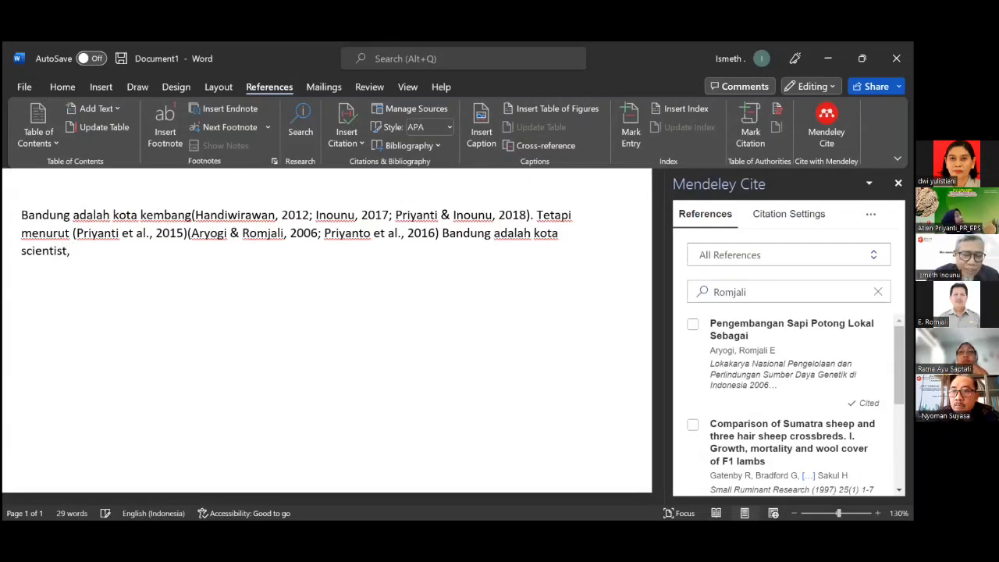
{"action": "type", "text": "sedang m"}
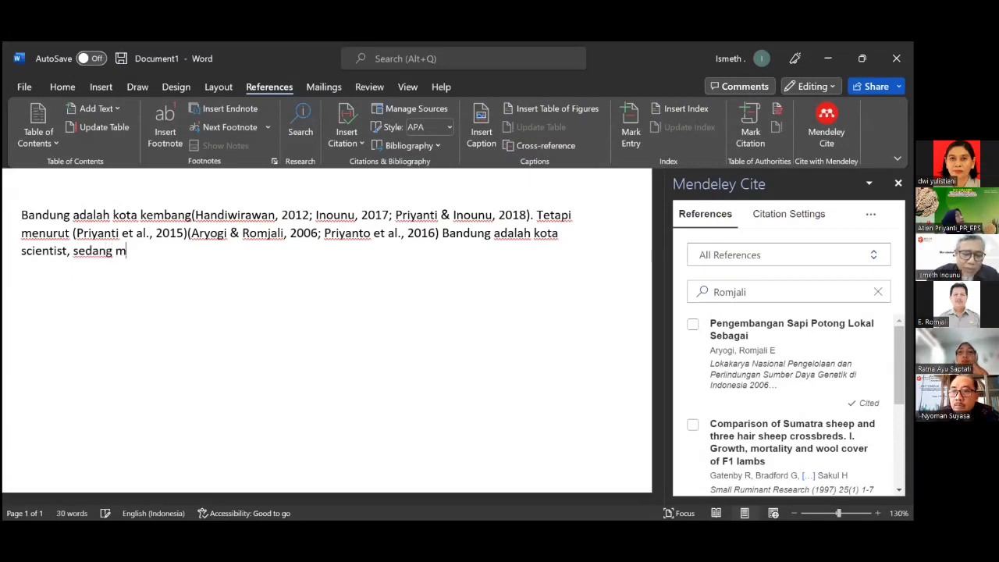
{"action": "type", "text": "enurut"}
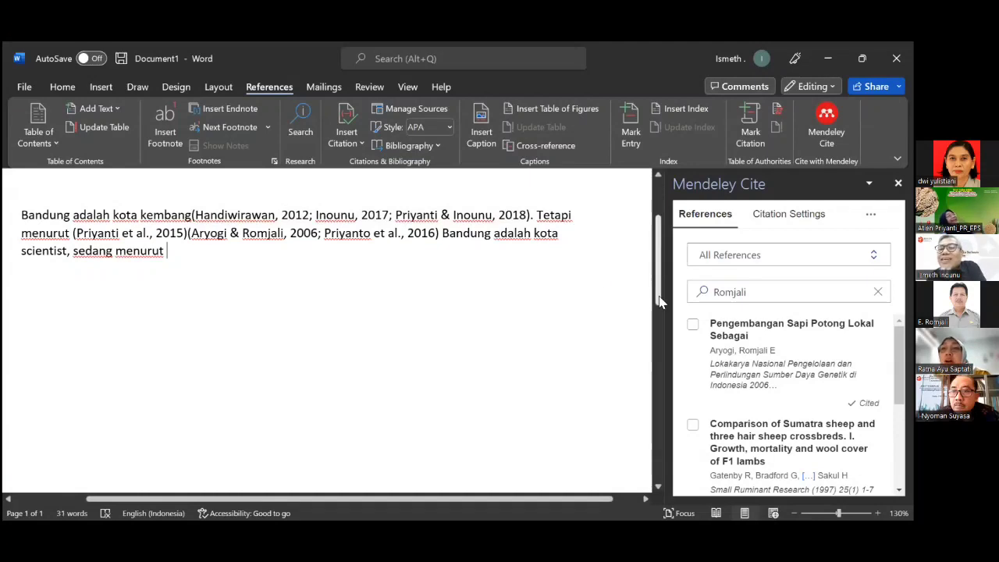
Search 'Subandr' and insert the Subandriyo, 1999 Nucleus Scheme citation after 'sedang menurut'.
{"action": "left_click_drag", "start_coordinate": [756, 292], "coordinate": [668, 293]}
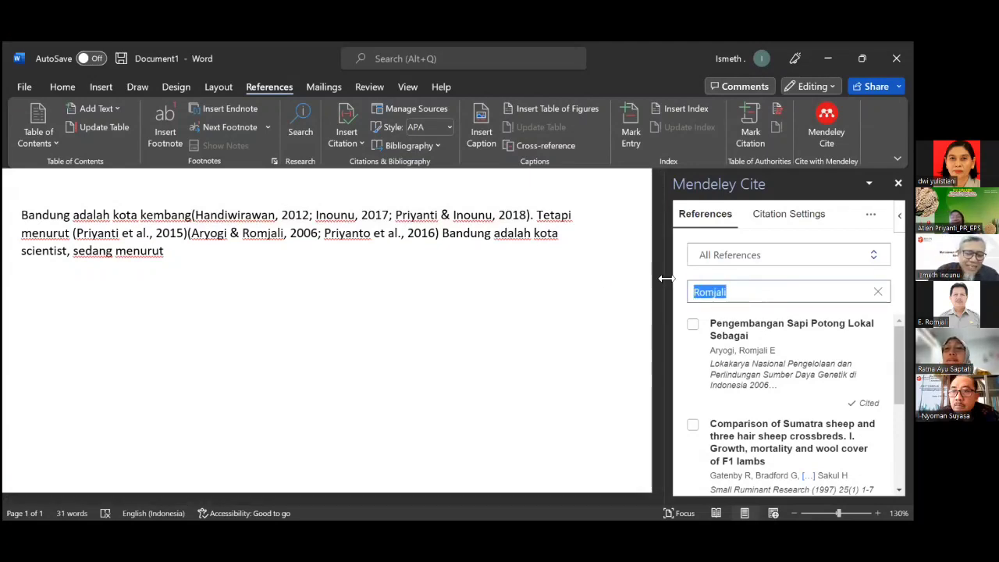
{"action": "type", "text": "Subandriyo"}
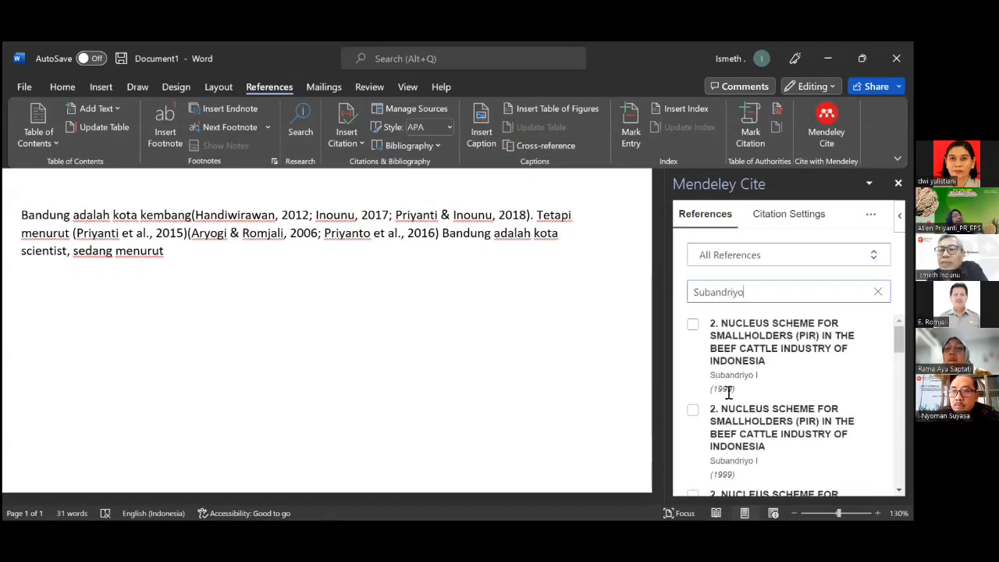
{"action": "left_click", "coordinate": [692, 327]}
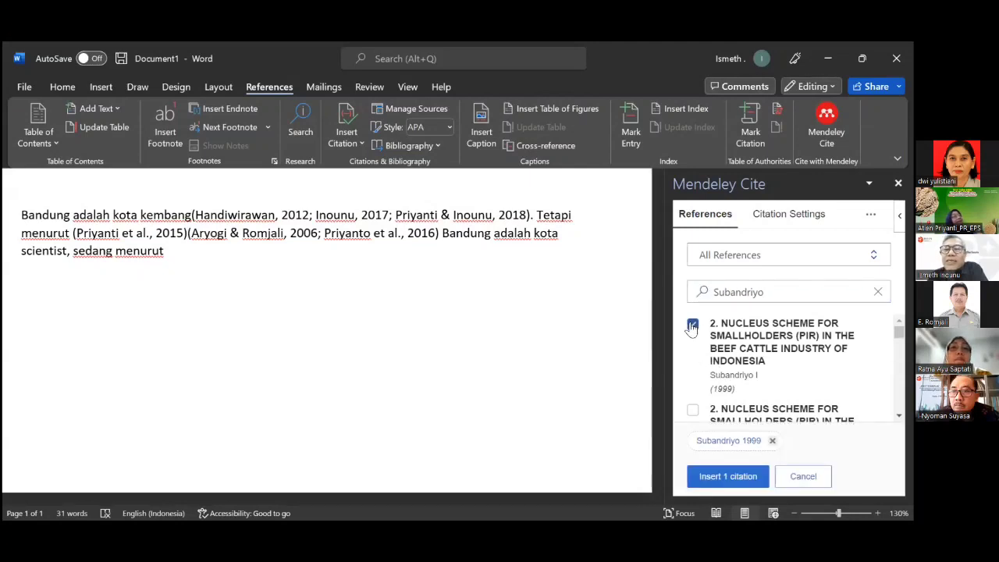
{"action": "left_click", "coordinate": [727, 478]}
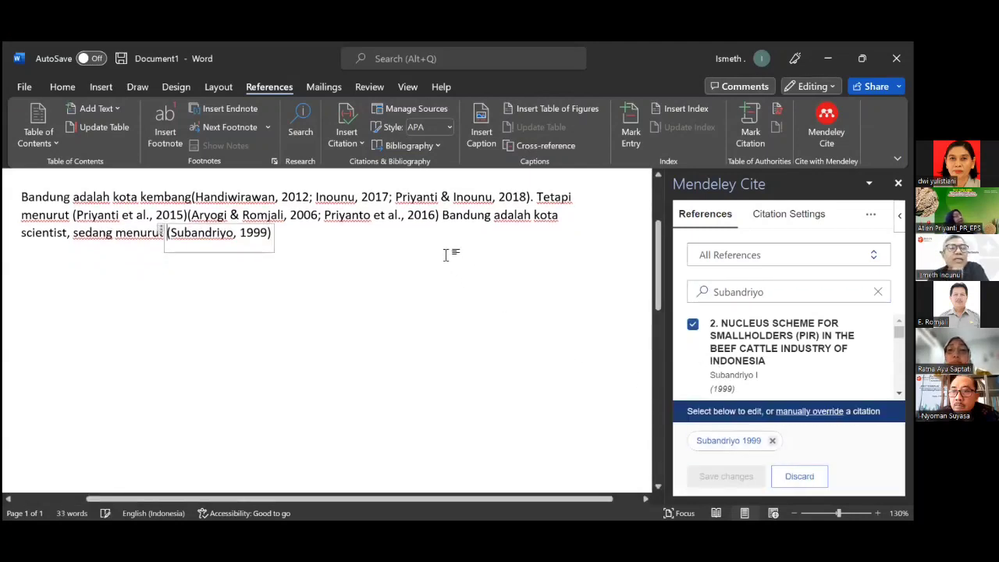
Type 'Bandfung adalah kota wisata. Dengan demikian Bandung dapat disumpulkan sebAGAI KOTA KEMBANG,' after the citation.
{"action": "left_click", "coordinate": [310, 233]}
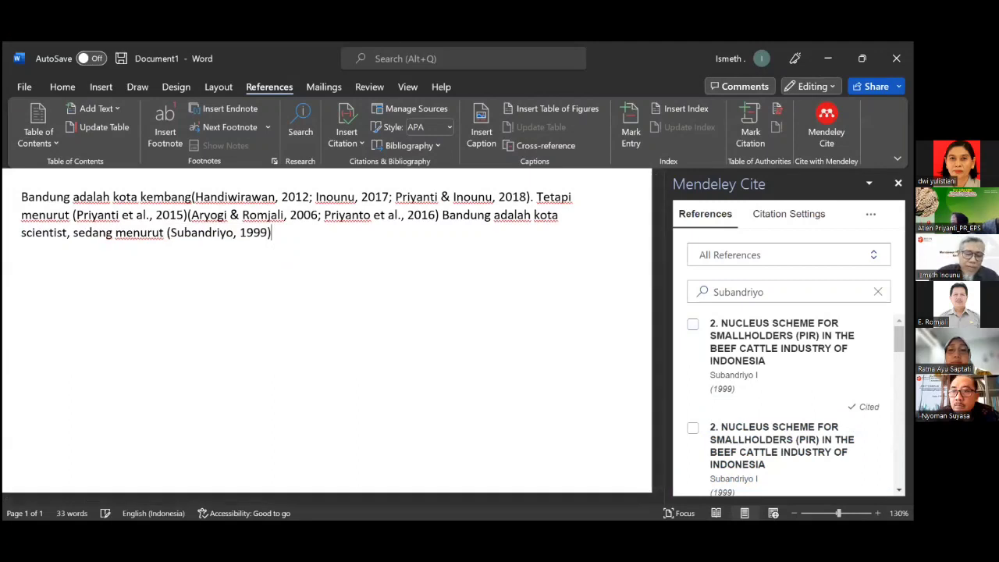
{"action": "type", "text": "Bandfung "}
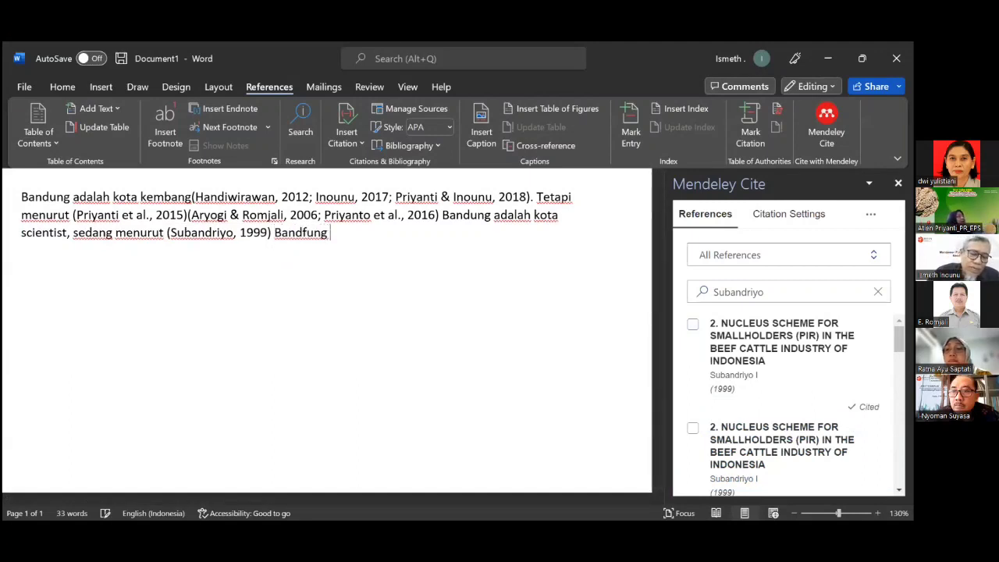
{"action": "type", "text": "adalah k"}
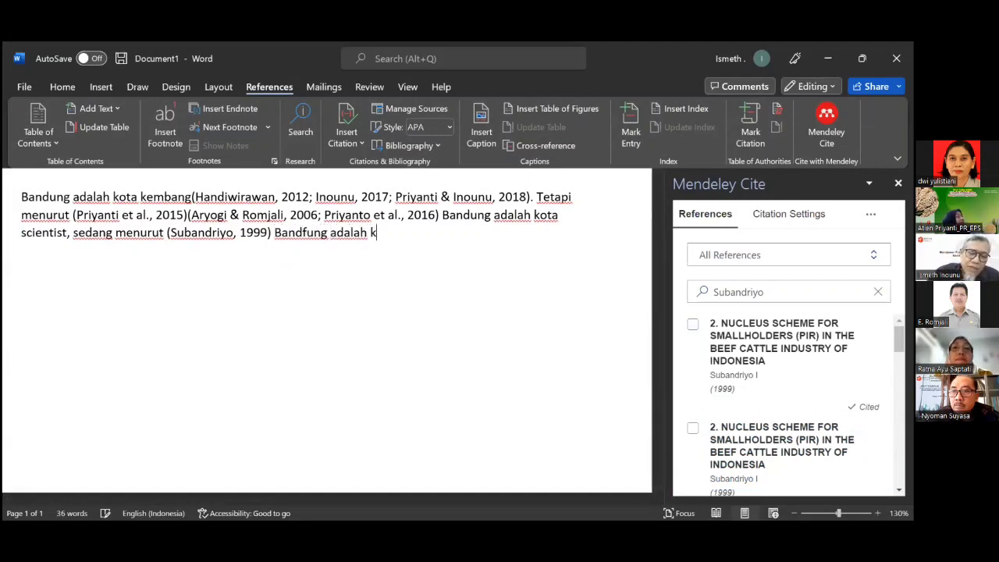
{"action": "type", "text": "ota wi"}
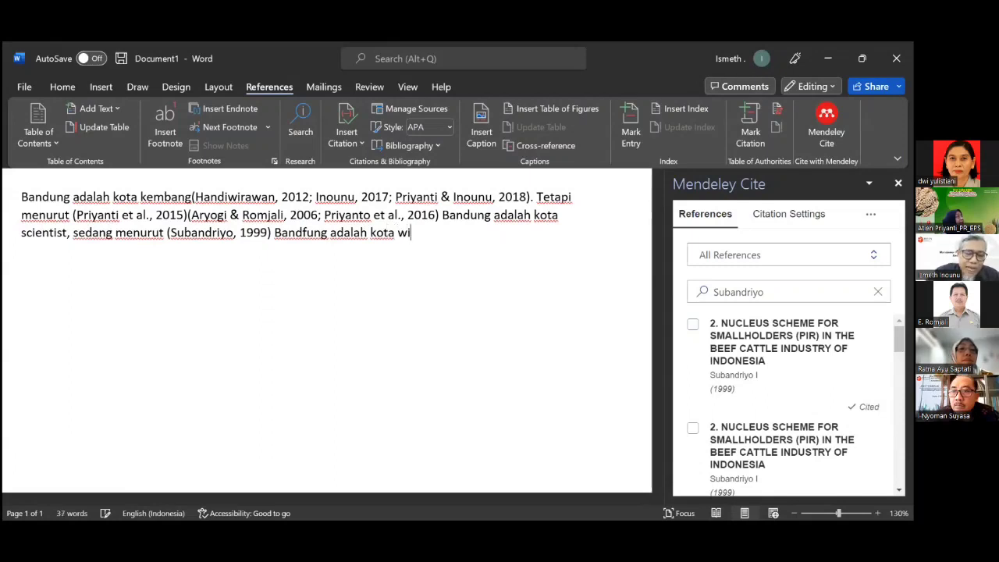
{"action": "type", "text": "sata. "}
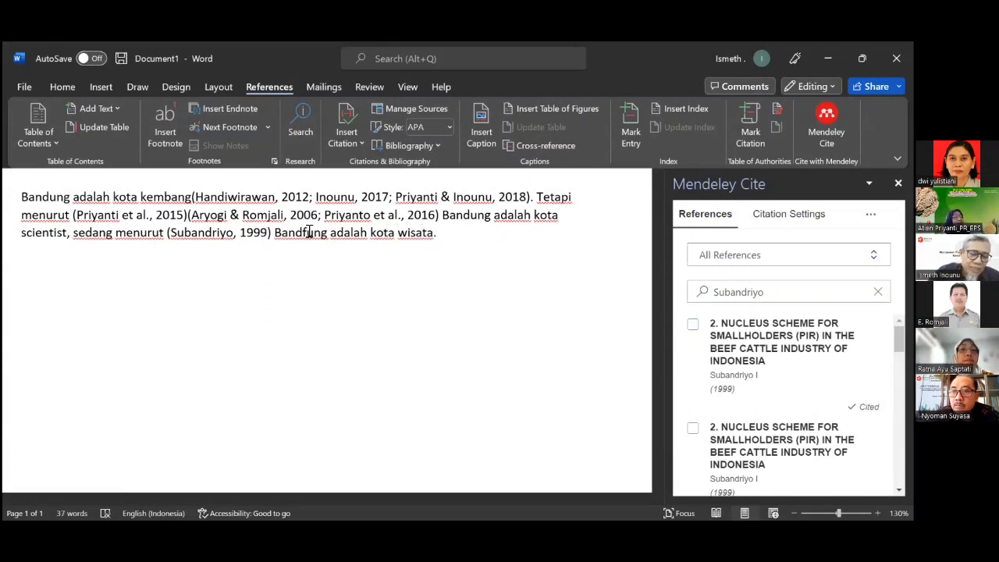
{"action": "type", "text": "Denga"}
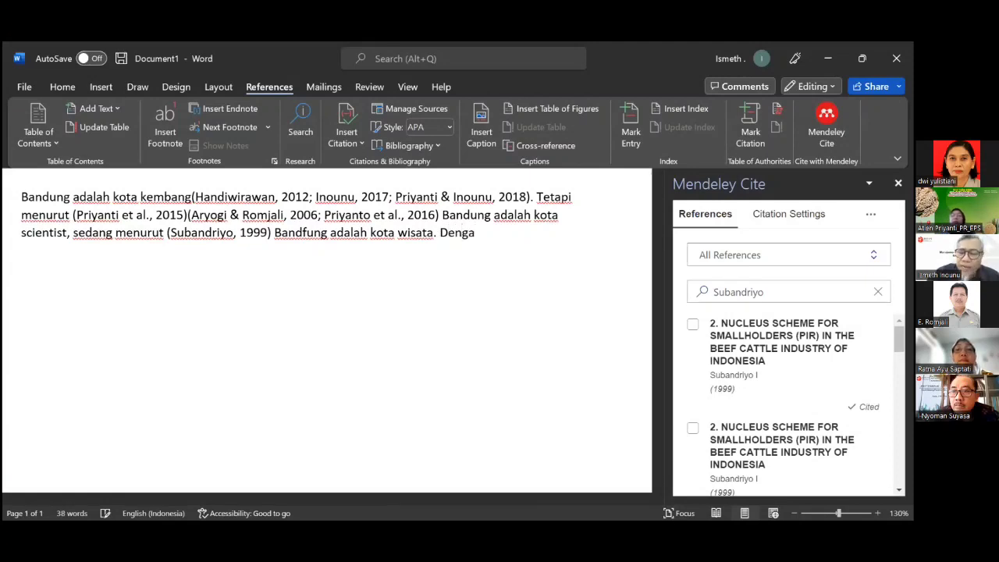
{"action": "key", "text": "BackSpace"}
{"action": "key", "text": "BackSpace"}
{"action": "key", "text": "BackSpace"}
{"action": "key", "text": "BackSpace"}
{"action": "key", "text": "BackSpace"}
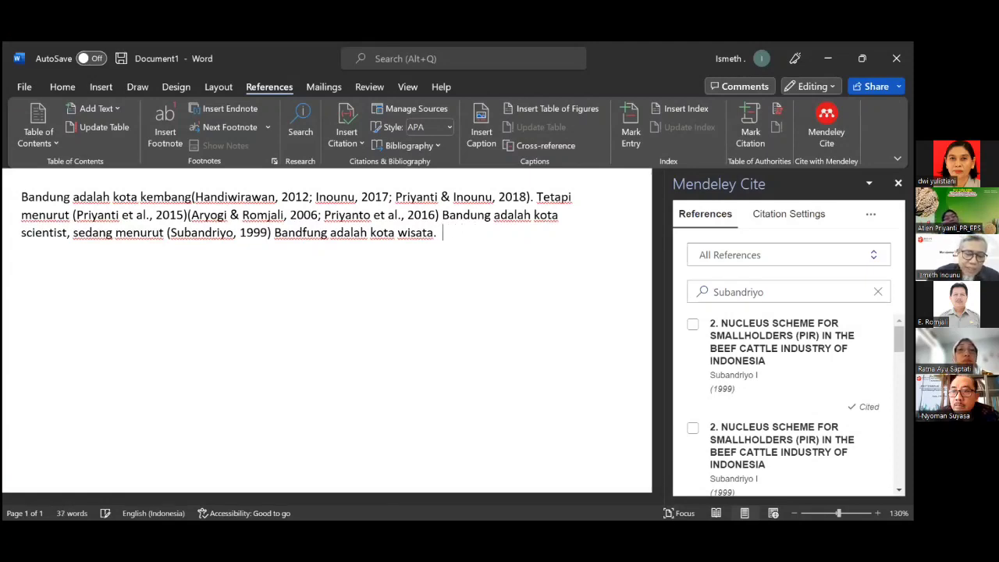
{"action": "type", "text": "D"}
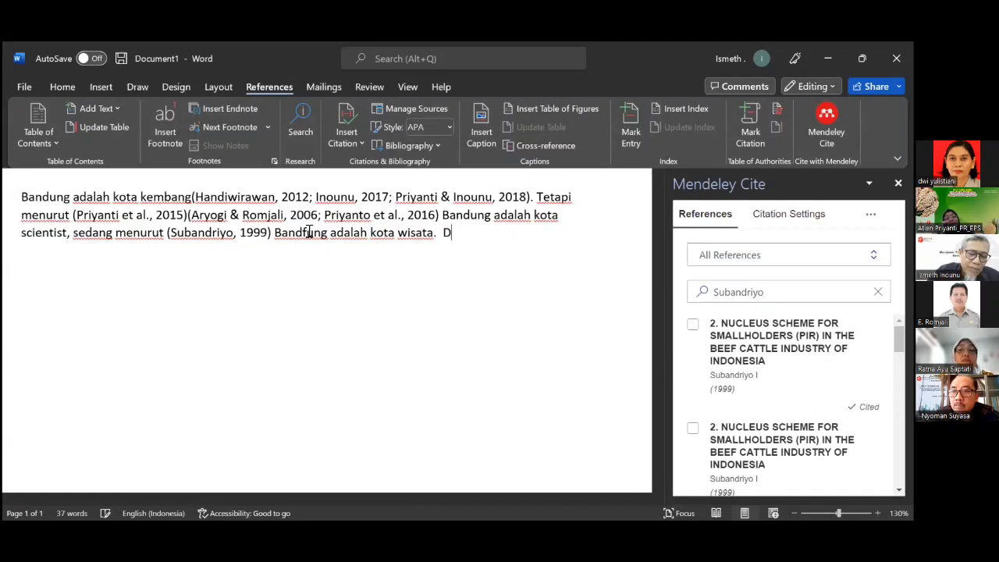
{"action": "type", "text": "engan dem"}
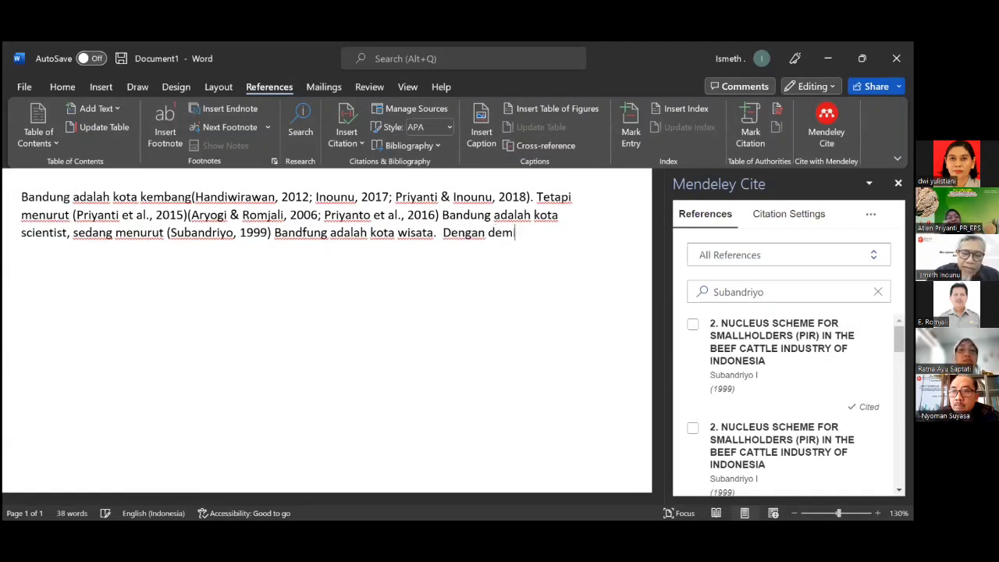
{"action": "type", "text": "ikian Bandung d"}
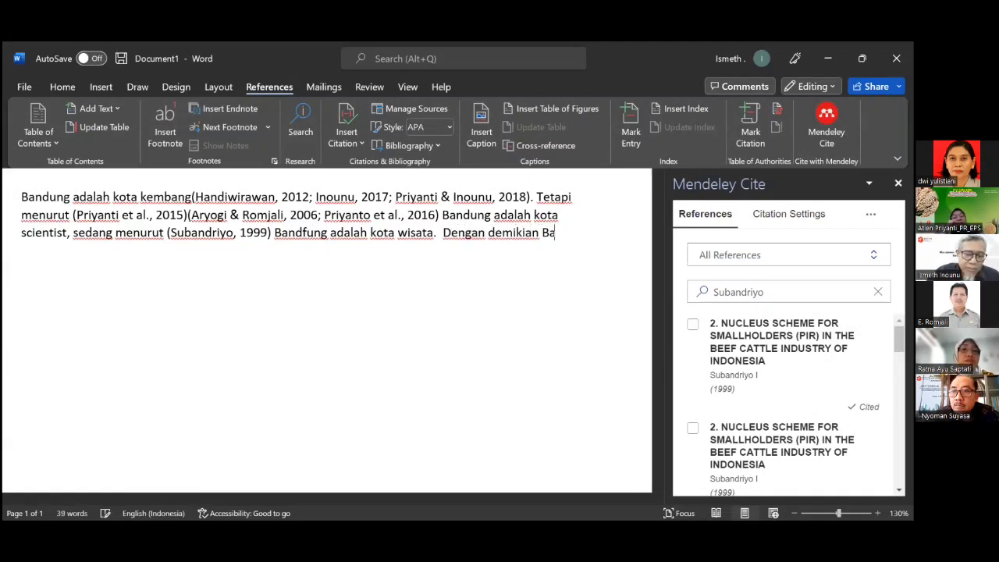
{"action": "type", "text": "ap"}
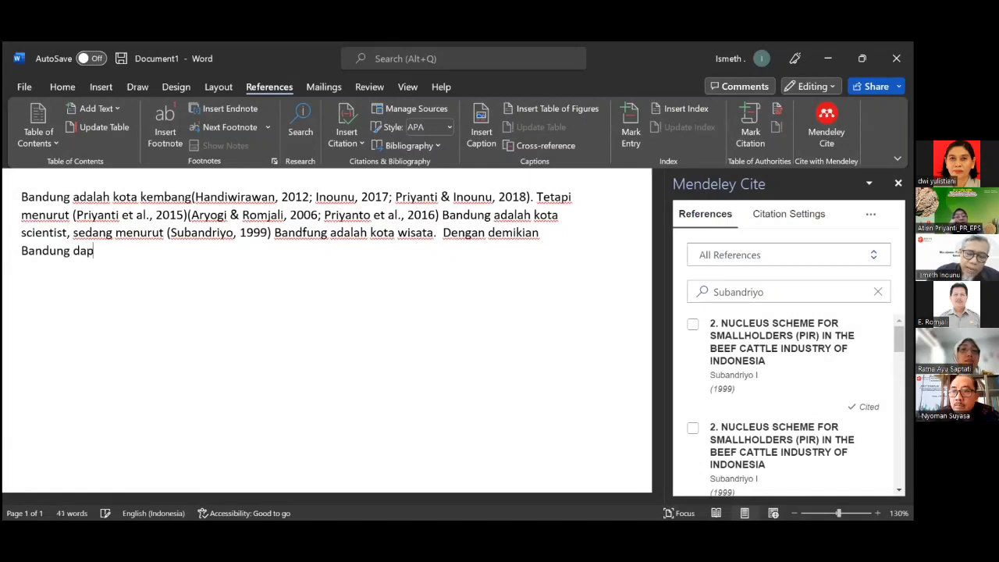
{"action": "type", "text": "at disum"}
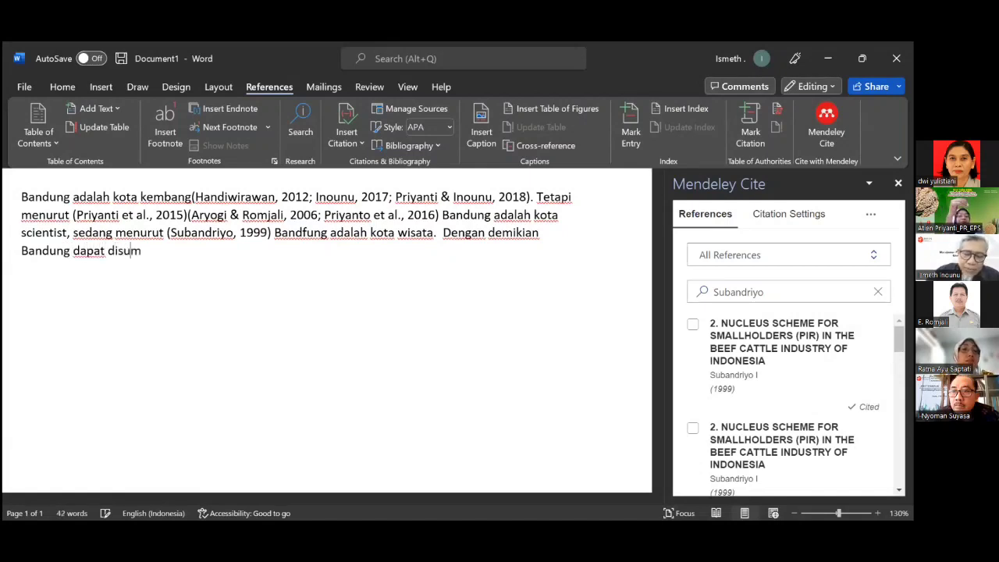
{"action": "type", "text": "pulkan"}
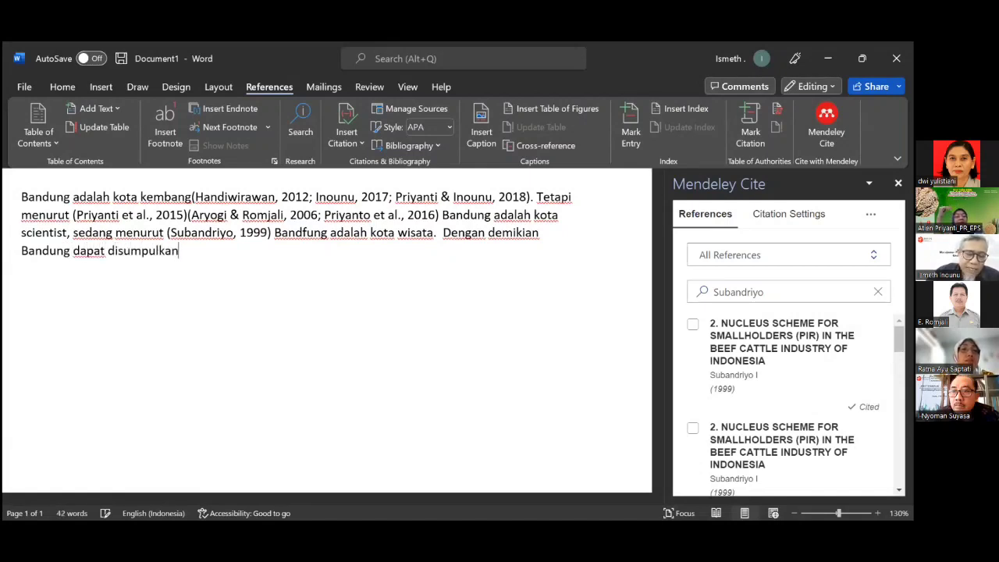
{"action": "type", "text": " sebAGAI KOTA"}
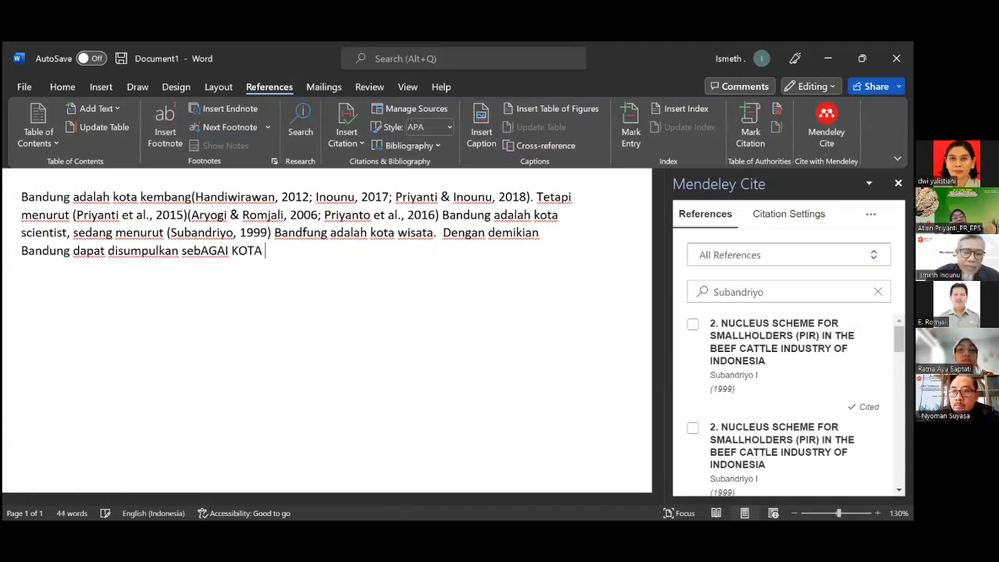
{"action": "type", "text": " KEMBANG"}
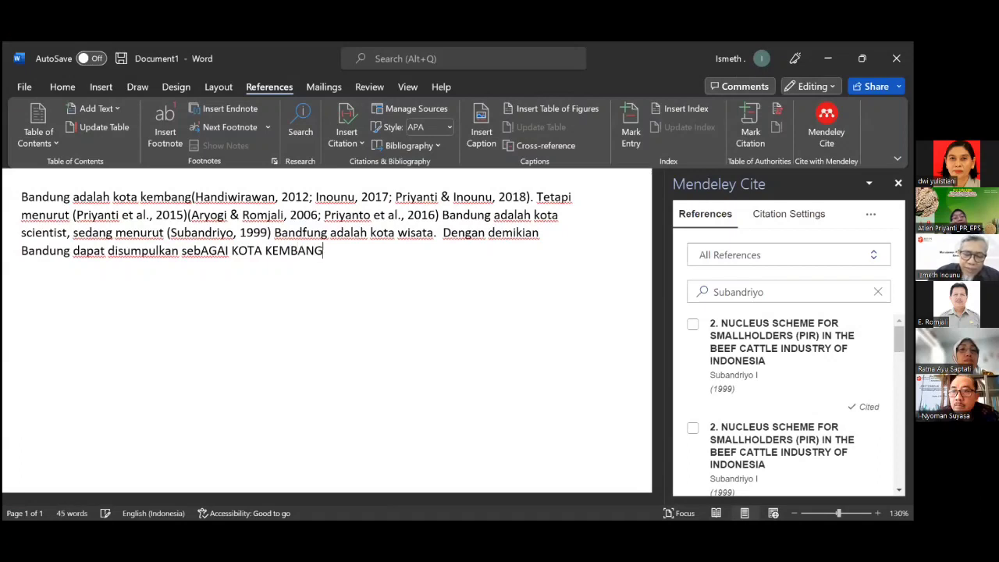
{"action": "type", "text": ", "}
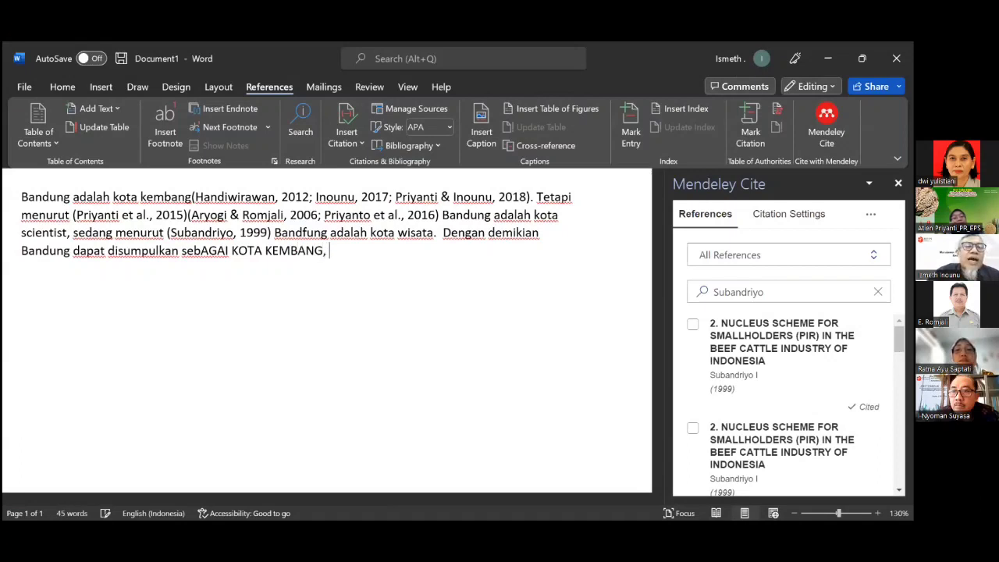
{"action": "type", "text": "kota"}
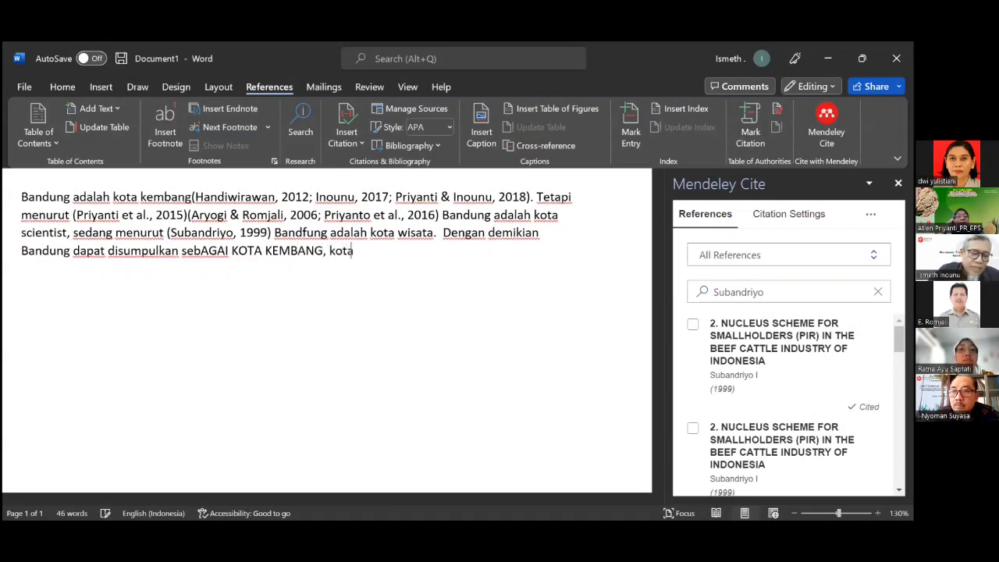
Finish the sentence with 'KOTA SCIENTIST dan KOTA WISATA.', correcting the lowercase and stray letters.
{"action": "key", "text": "BackSpace"}
{"action": "key", "text": "BackSpace"}
{"action": "key", "text": "BackSpace"}
{"action": "key", "text": "BackSpace"}
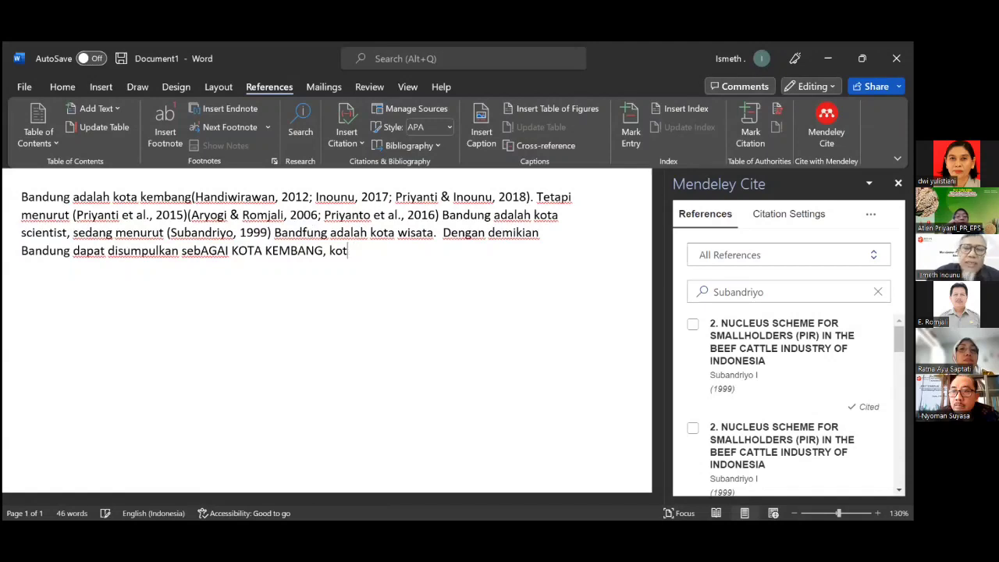
{"action": "type", "text": "KOTA "}
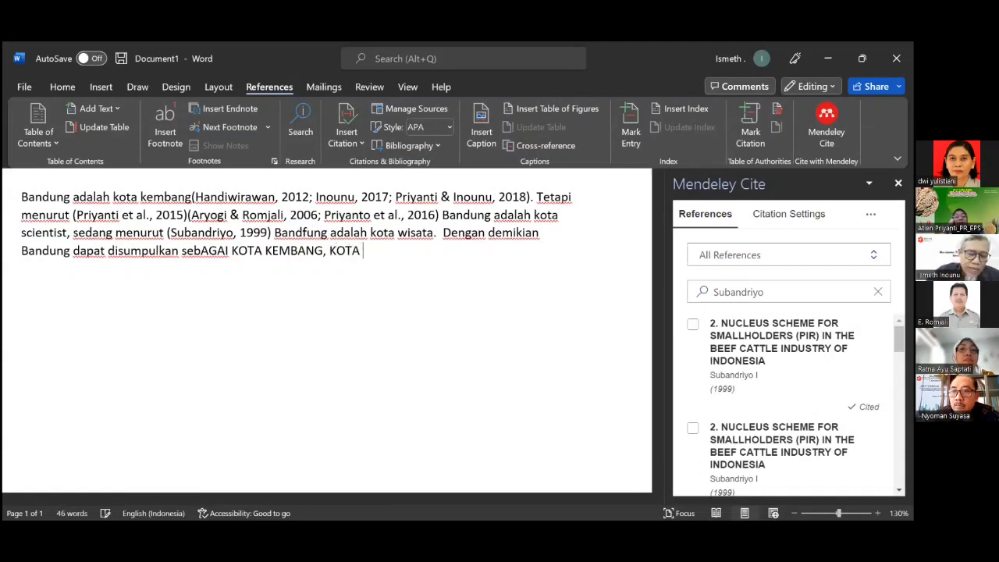
{"action": "type", "text": "SCIE"}
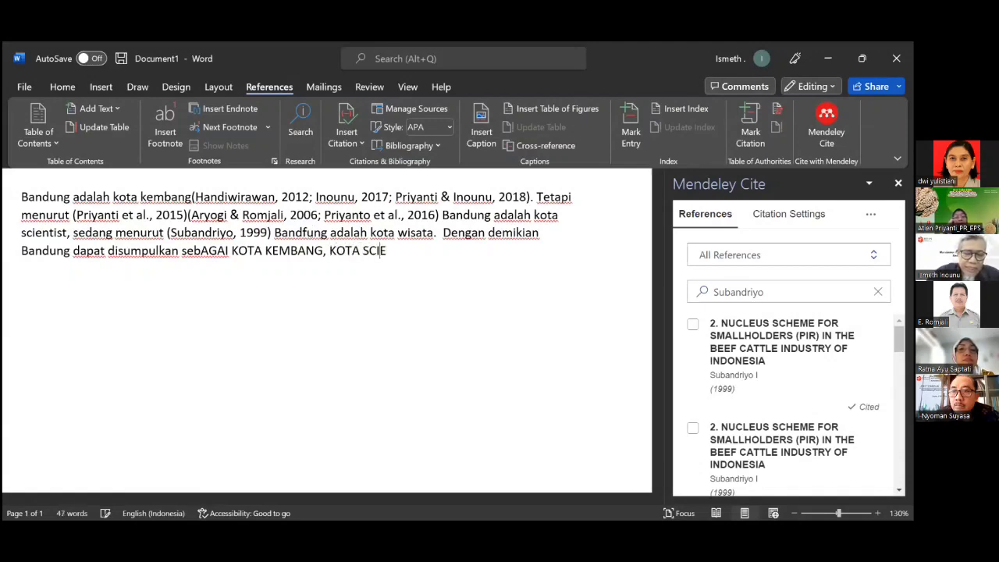
{"action": "type", "text": "NTIST D"}
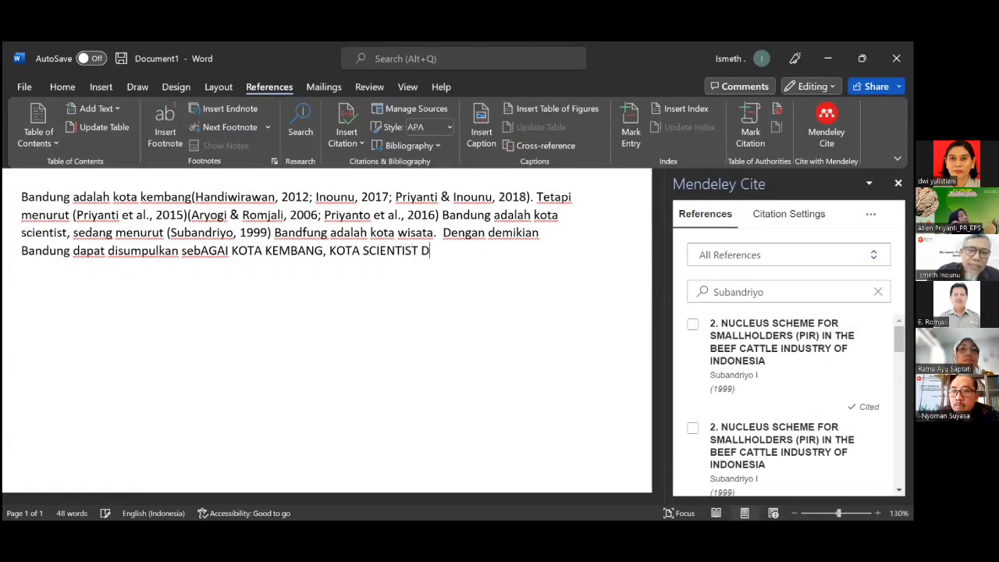
{"action": "key", "text": "BackSpace"}
{"action": "type", "text": "D"}
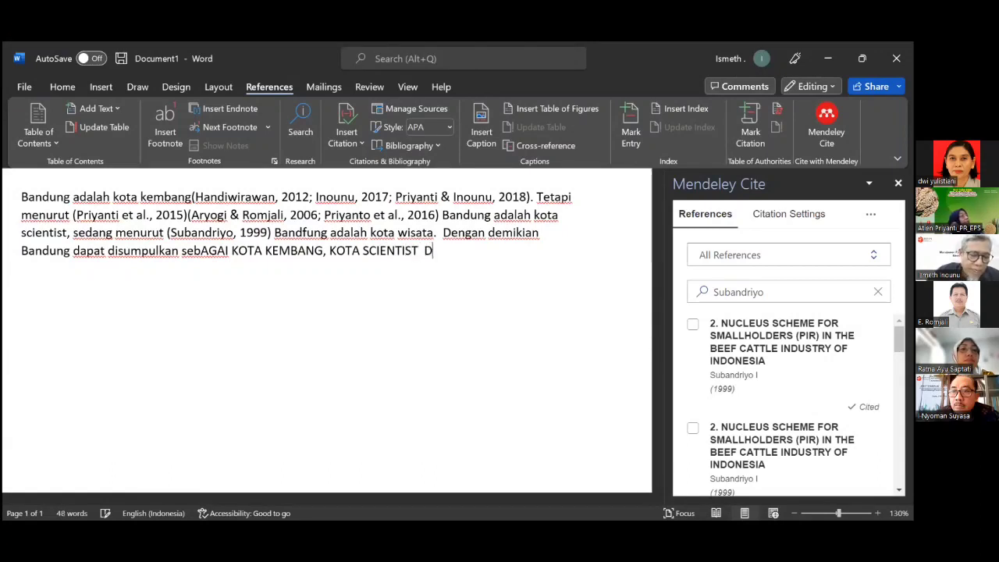
{"action": "type", "text": "dan k"}
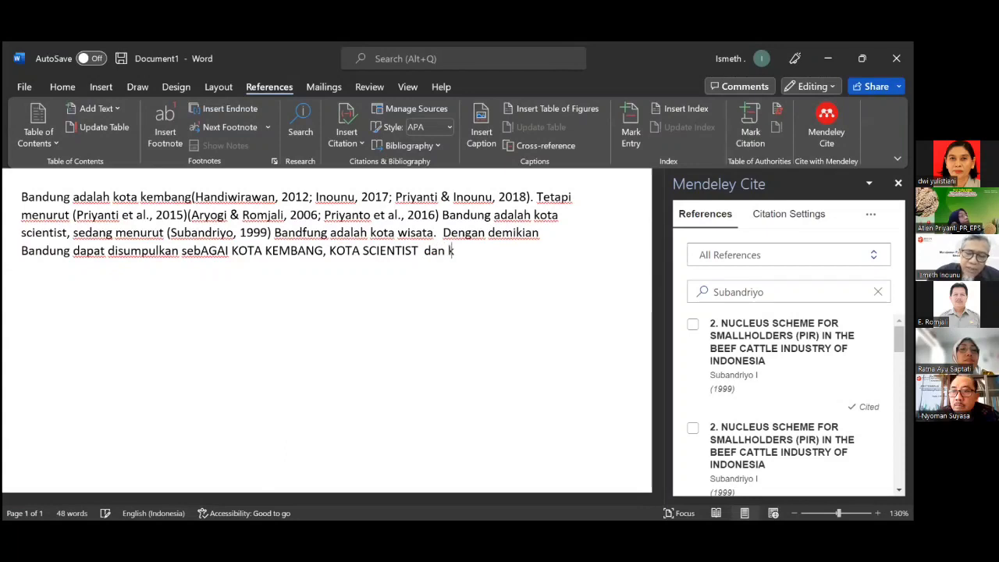
{"action": "type", "text": "ot"}
{"action": "key", "text": "BackSpace"}
{"action": "key", "text": "BackSpace"}
{"action": "key", "text": "BackSpace"}
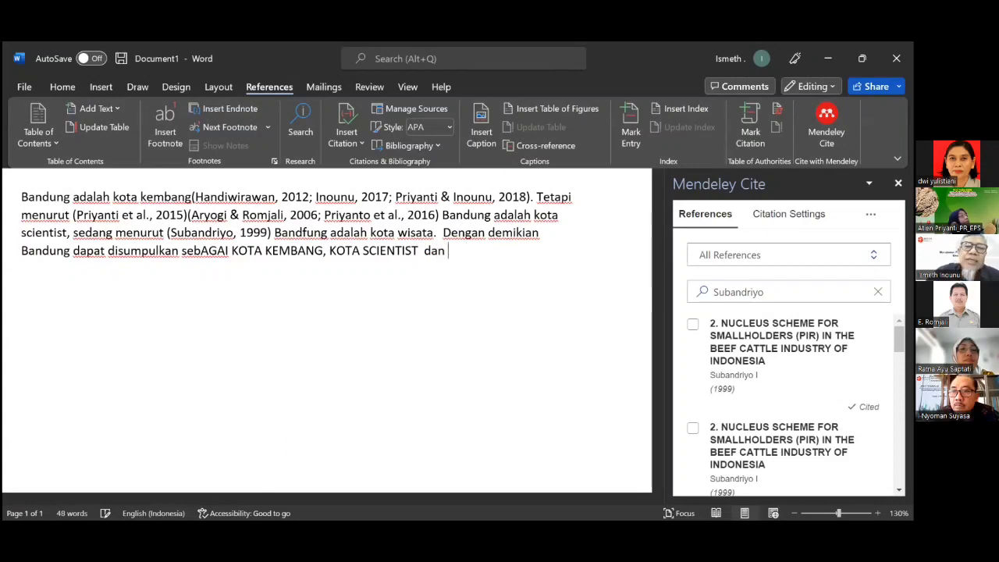
{"action": "type", "text": "KOTA "}
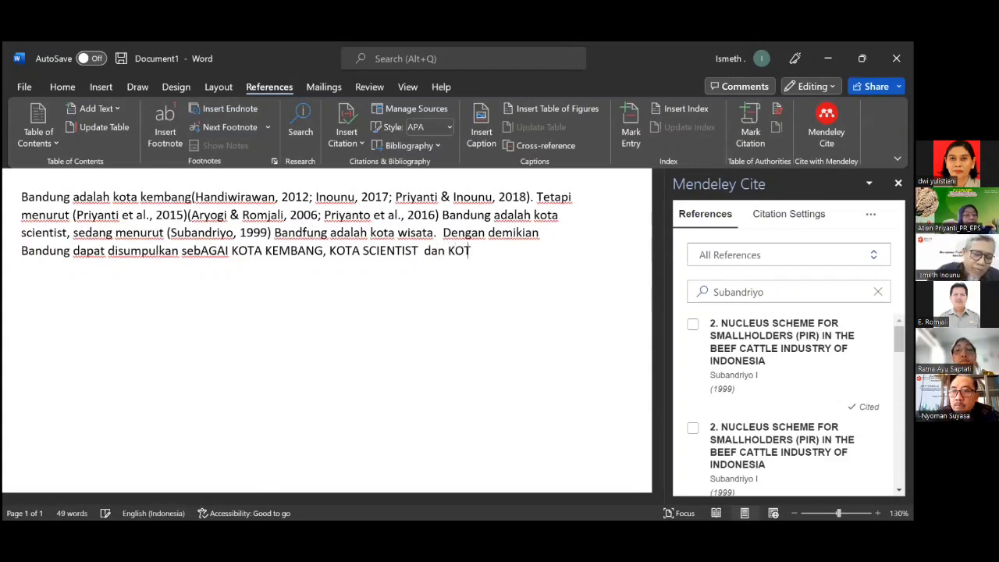
{"action": "type", "text": "WIS"}
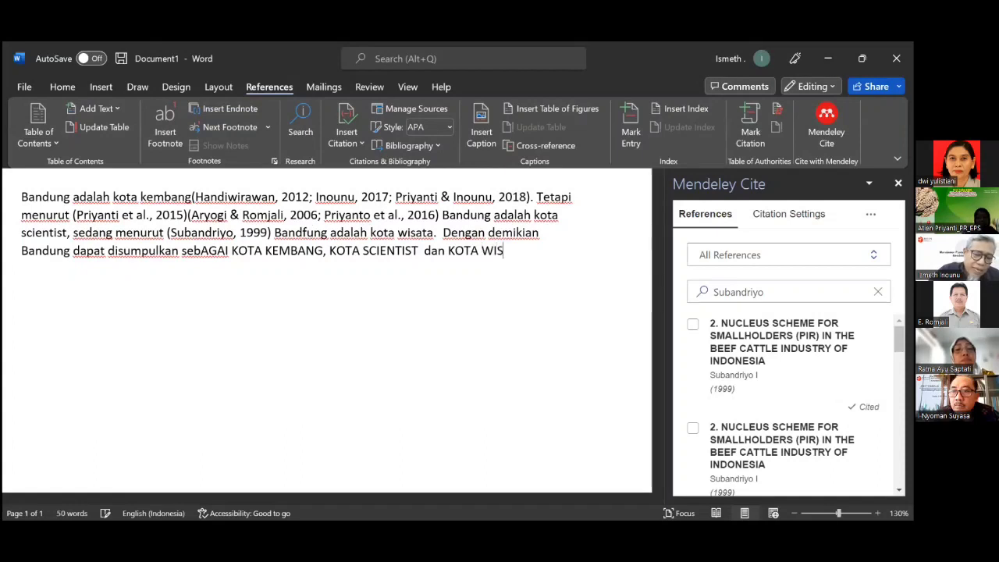
{"action": "type", "text": "ATA"}
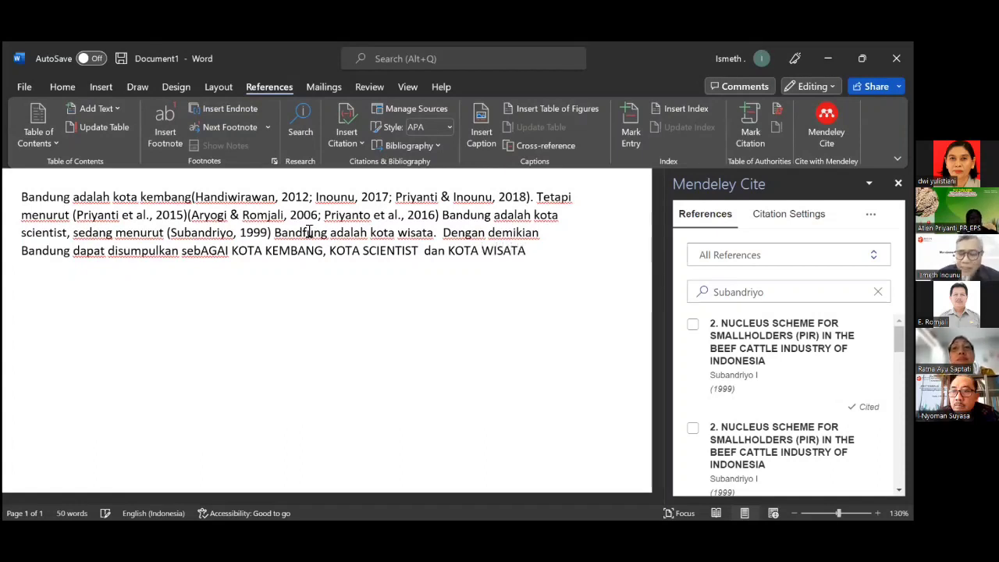
{"action": "type", "text": "."}
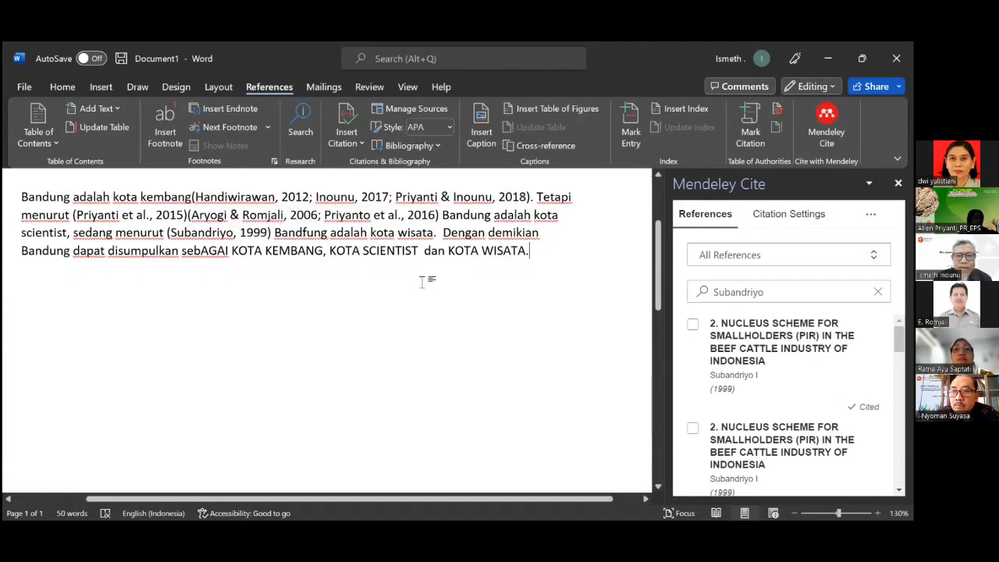
Add empty lines below the concluding paragraph for the next section.
{"action": "scroll", "coordinate": [502, 326], "scroll_direction": "up", "scroll_amount": 1}
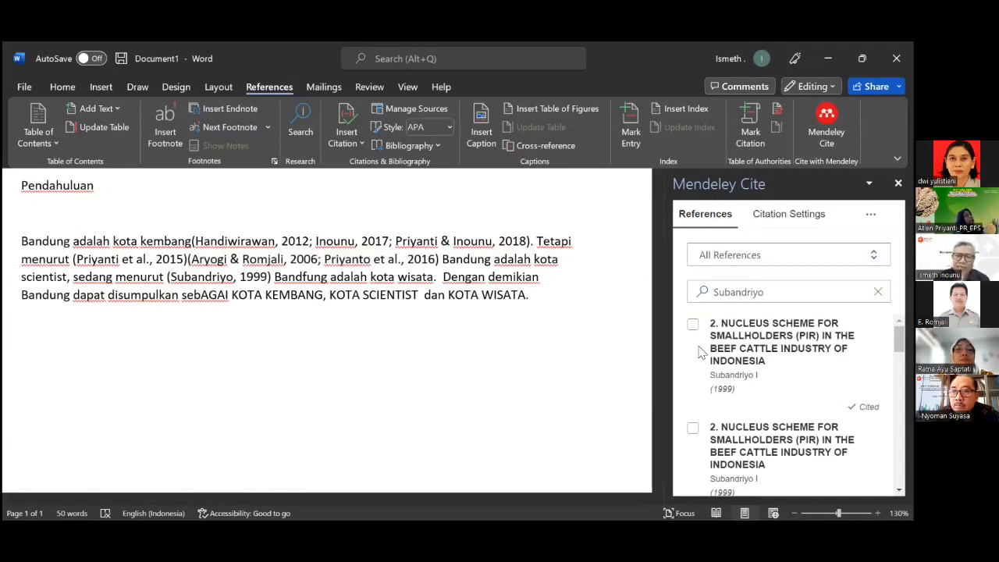
{"action": "key", "text": "Return"}
{"action": "key", "text": "Return"}
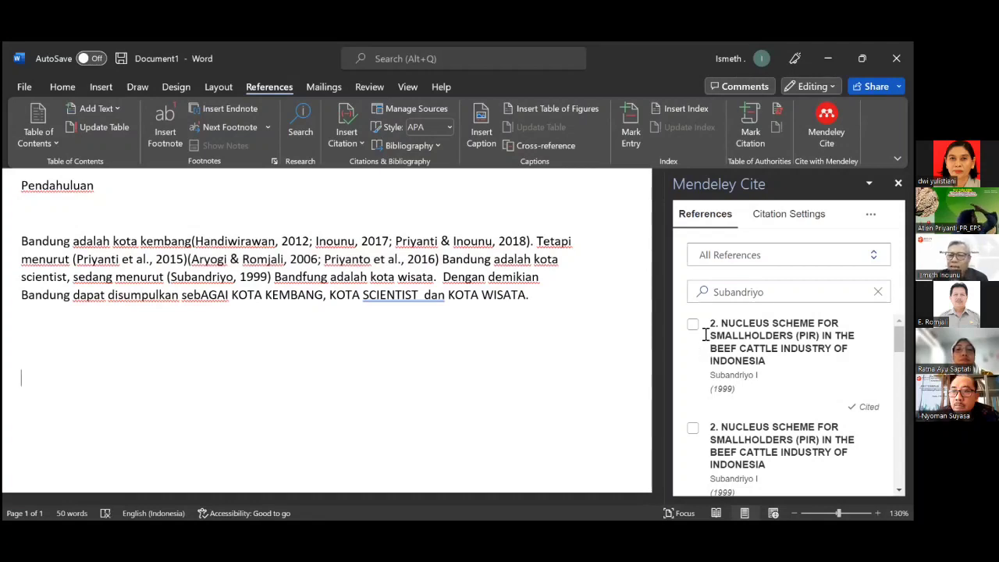
Show Mendeley Cite's citation settings and type a 'DAFTAR PUSTAKA' heading, fixing the DFATAR typo.
{"action": "left_click", "coordinate": [801, 221]}
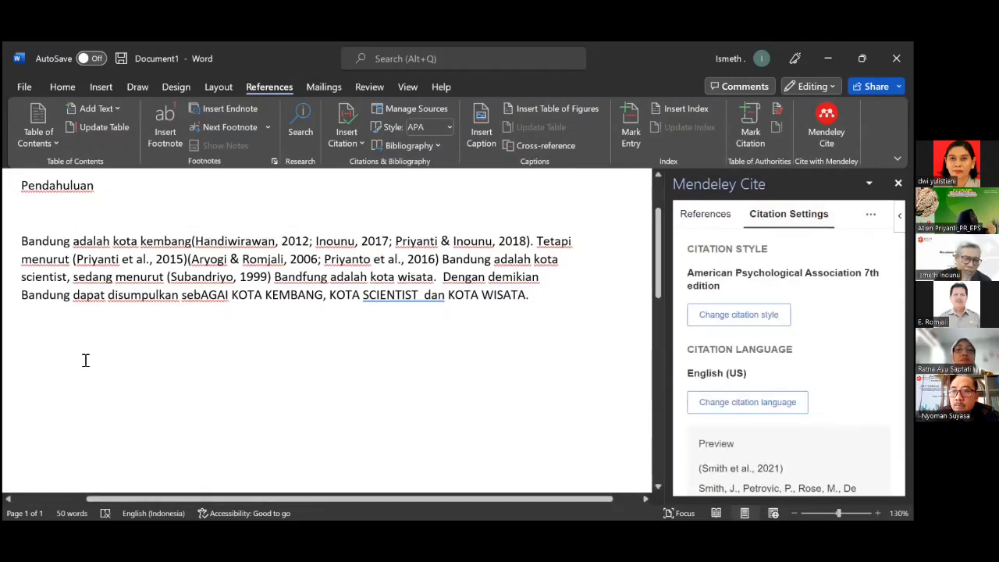
{"action": "left_click", "coordinate": [24, 375]}
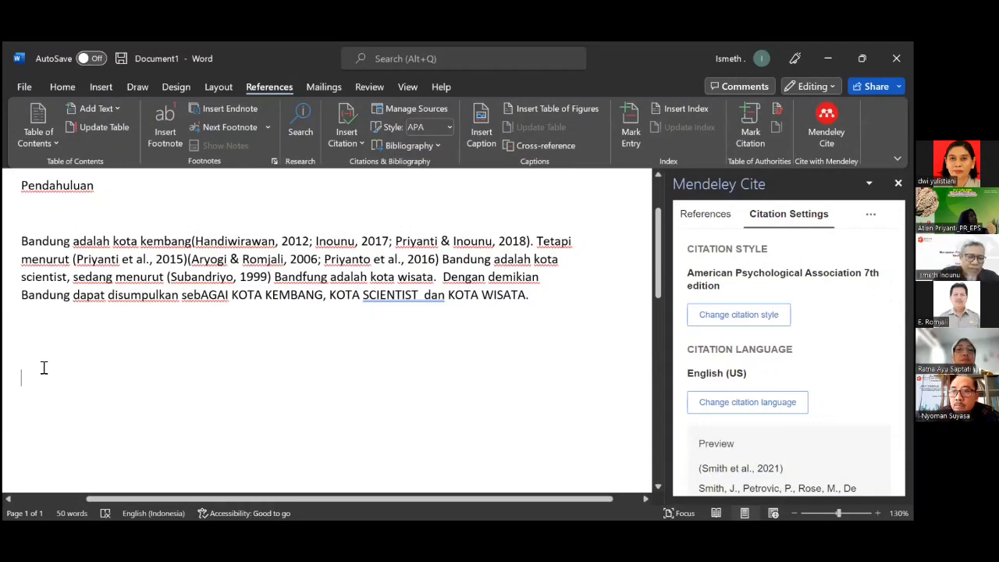
{"action": "type", "text": "DFATA"}
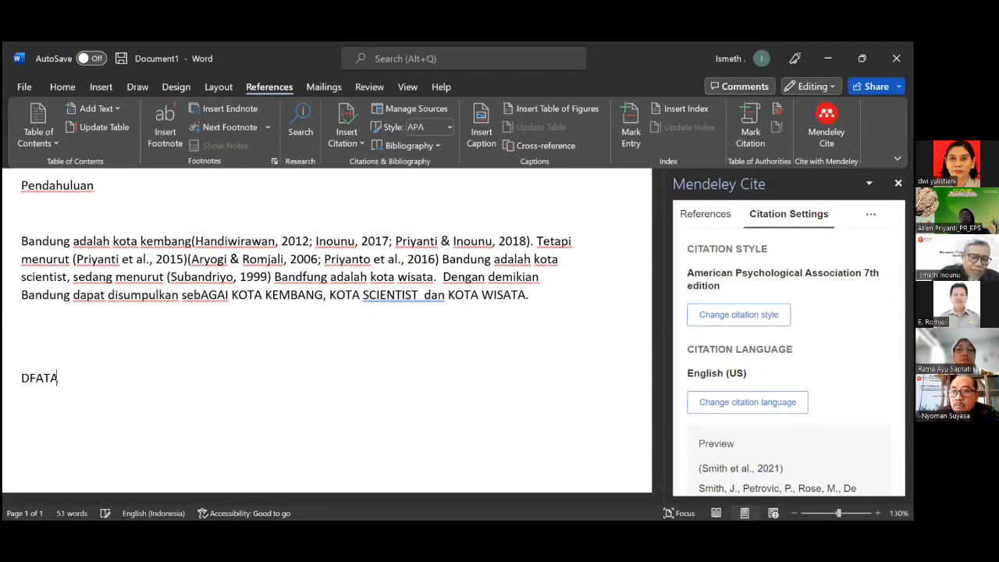
{"action": "type", "text": "R PUSTA"}
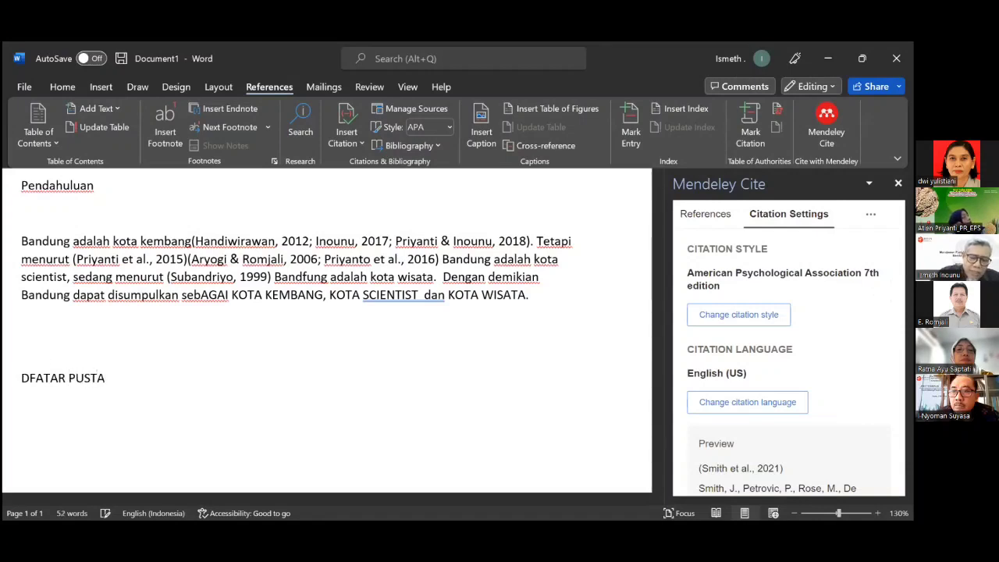
{"action": "type", "text": "KA"}
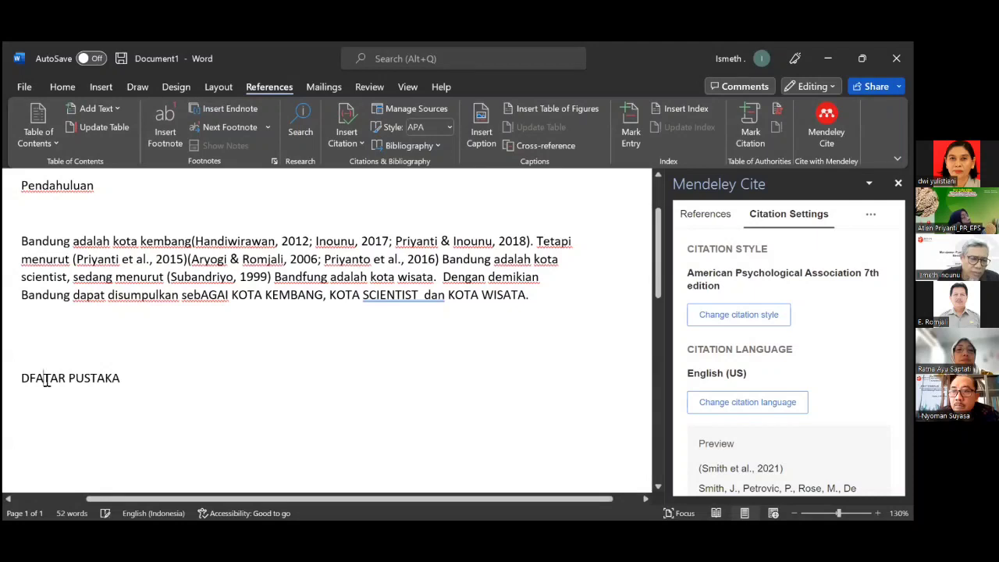
{"action": "left_click", "coordinate": [46, 379]}
{"action": "type", "text": "F"}
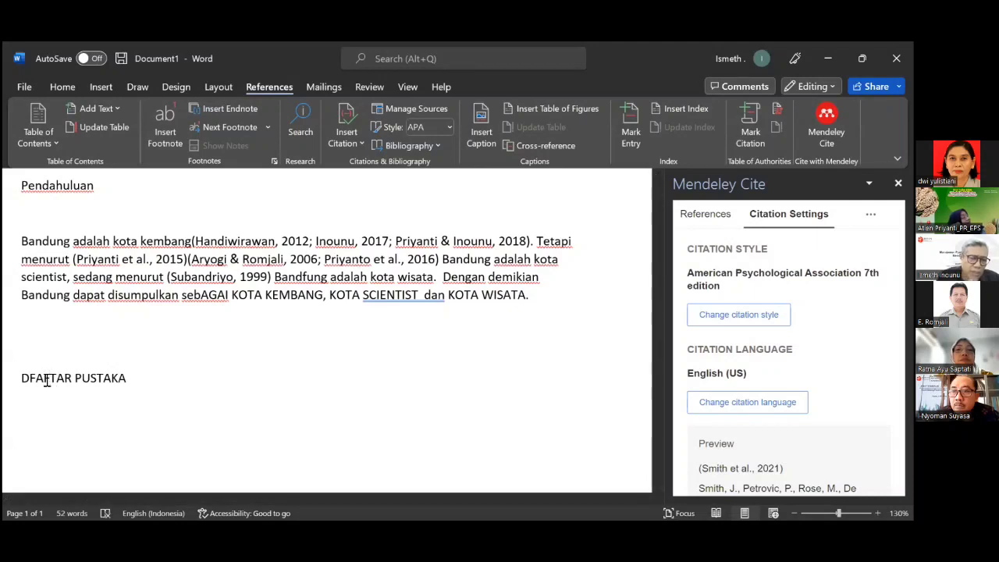
{"action": "left_click", "coordinate": [36, 380]}
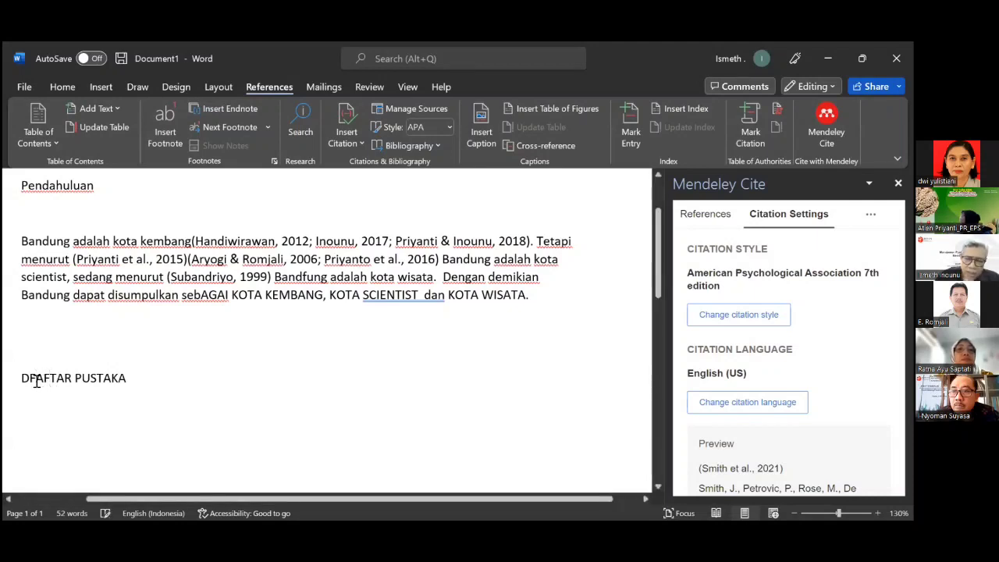
{"action": "key", "text": "BackSpace"}
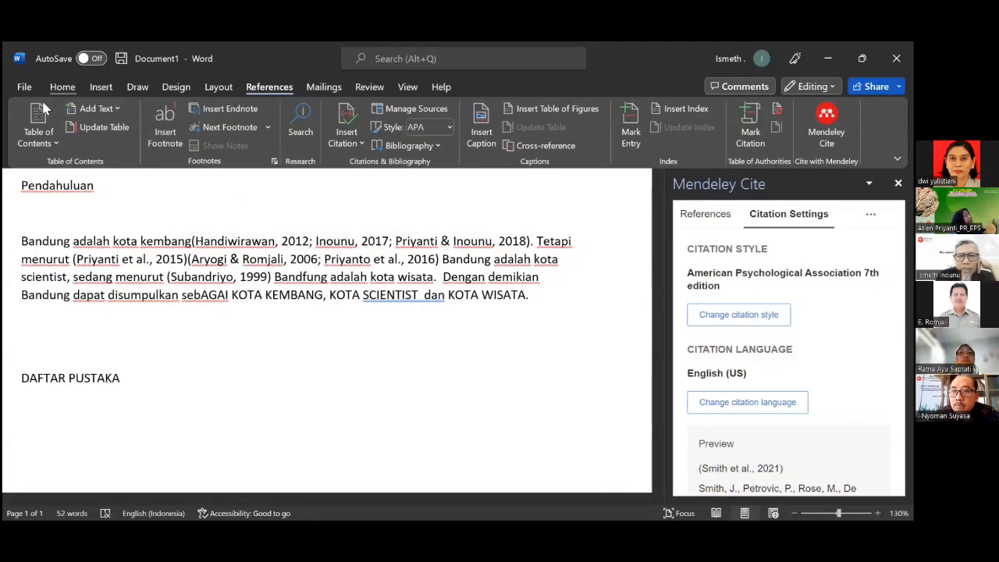
Center the DAFTAR PUSTAKA and Pendahuluan headings.
{"action": "left_click", "coordinate": [61, 88]}
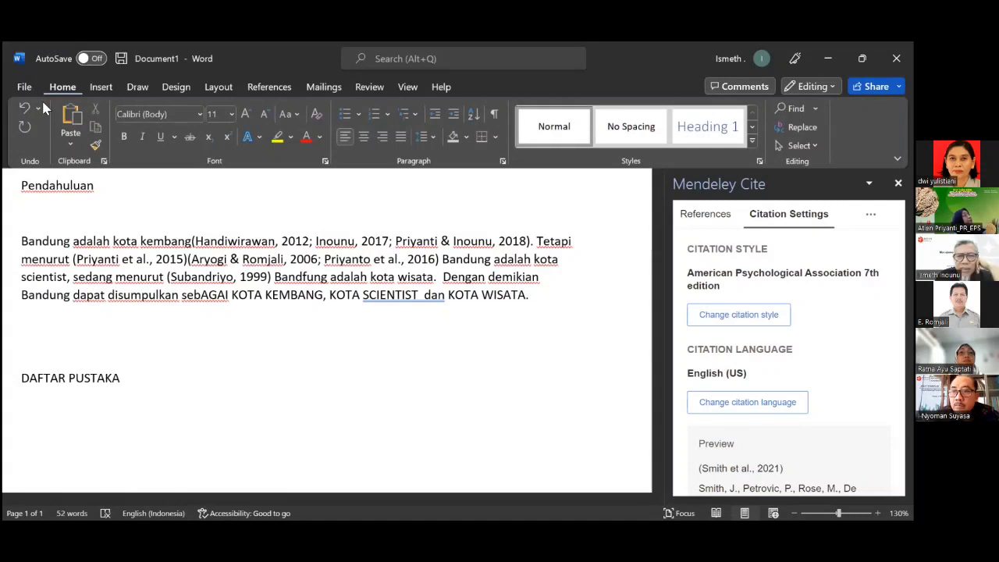
{"action": "left_click", "coordinate": [400, 136]}
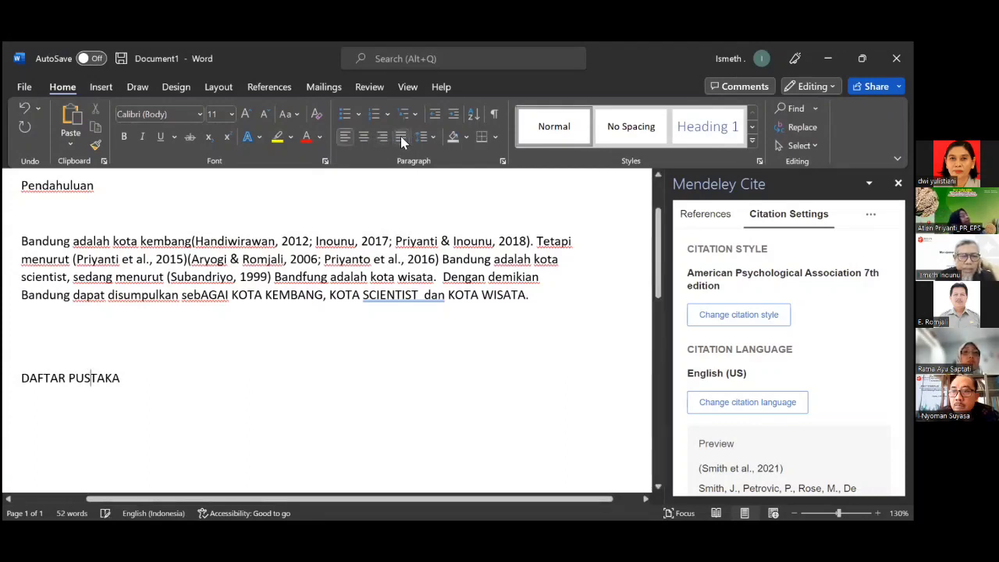
{"action": "left_click", "coordinate": [90, 379]}
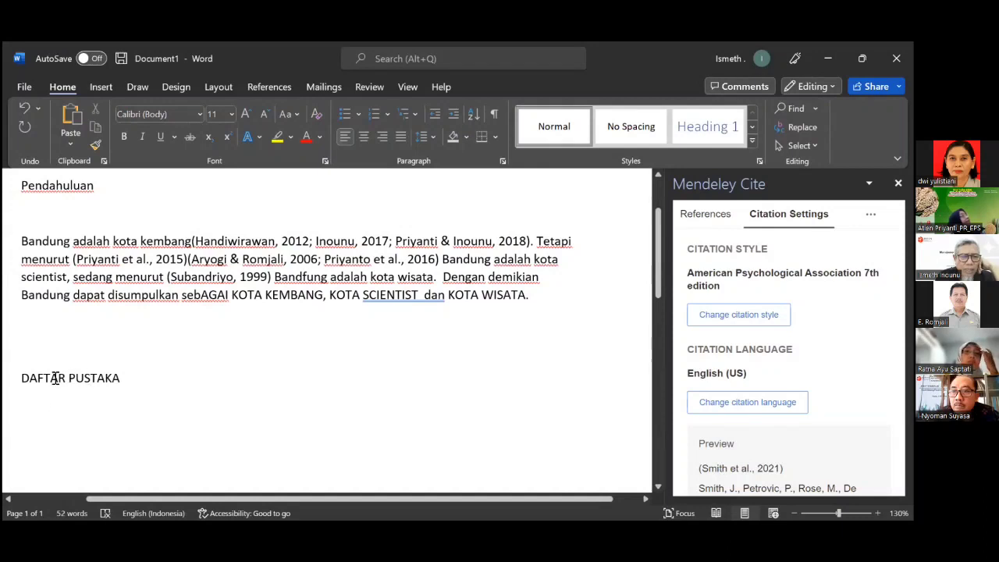
{"action": "left_click", "coordinate": [51, 378]}
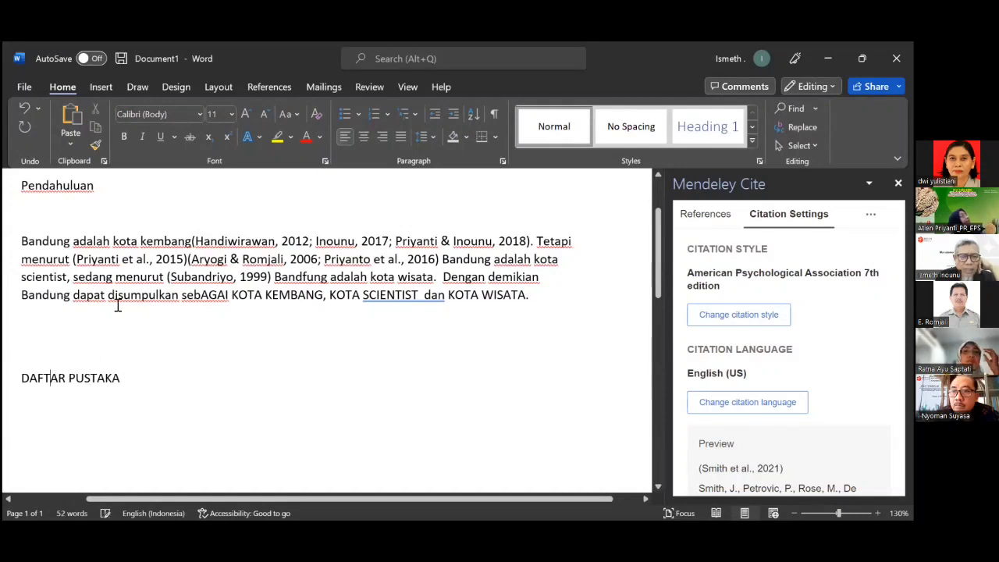
{"action": "left_click", "coordinate": [398, 137]}
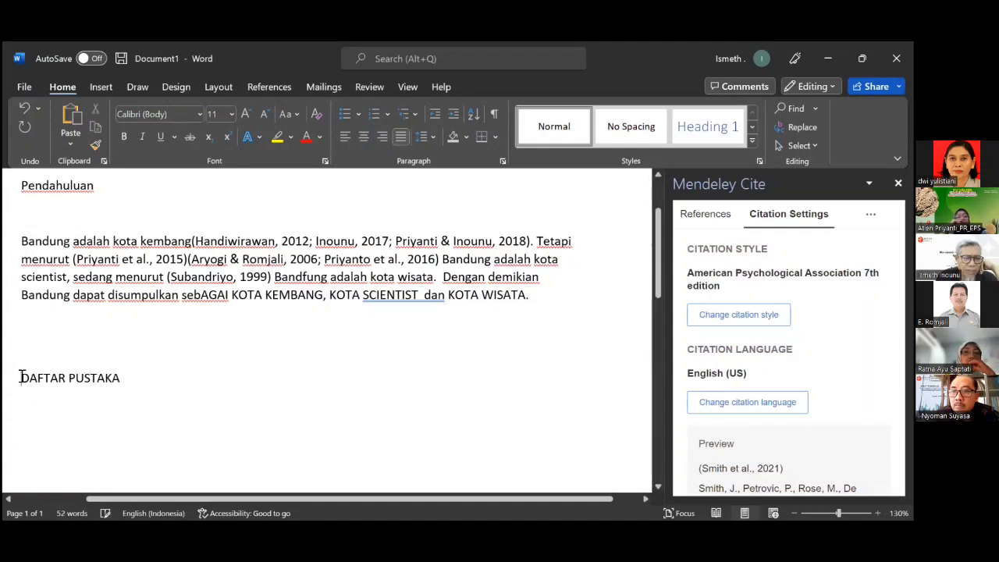
{"action": "left_click", "coordinate": [399, 136]}
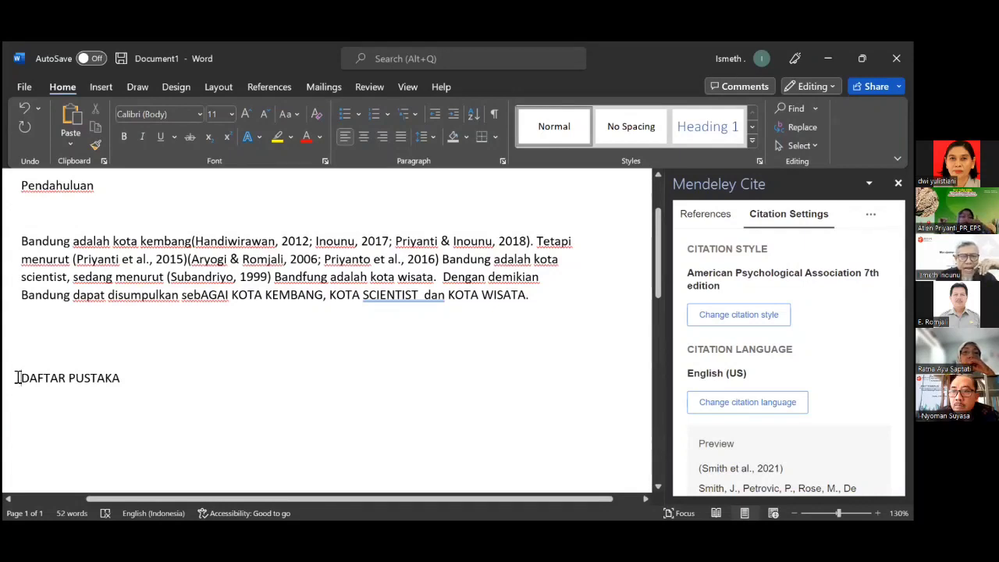
{"action": "left_click", "coordinate": [364, 136]}
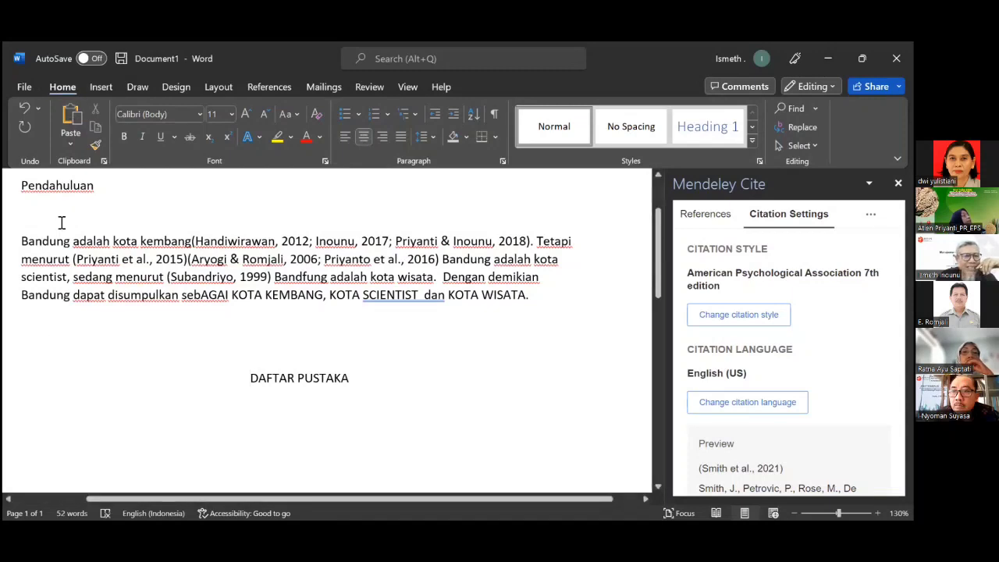
{"action": "left_click", "coordinate": [68, 188]}
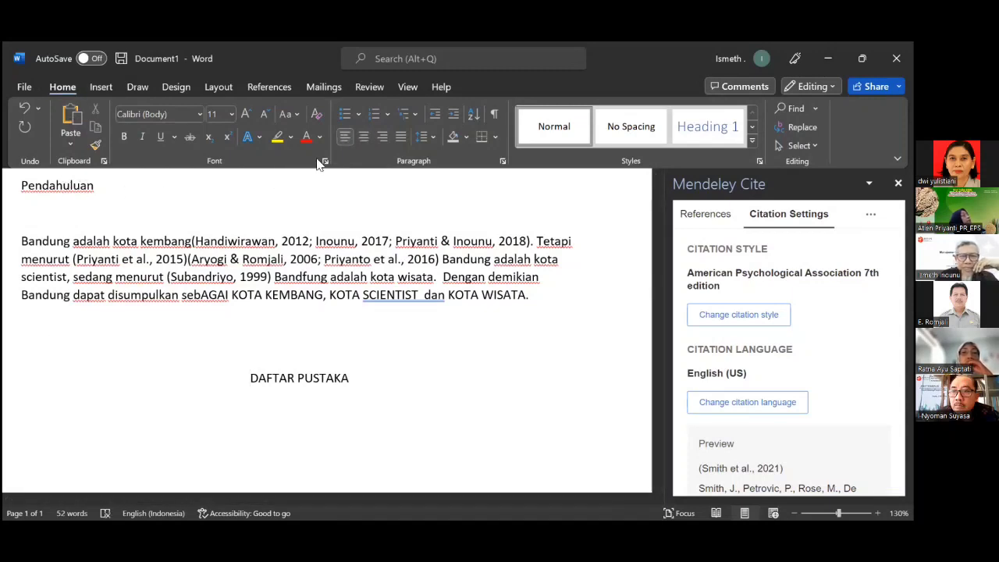
{"action": "left_click", "coordinate": [363, 137]}
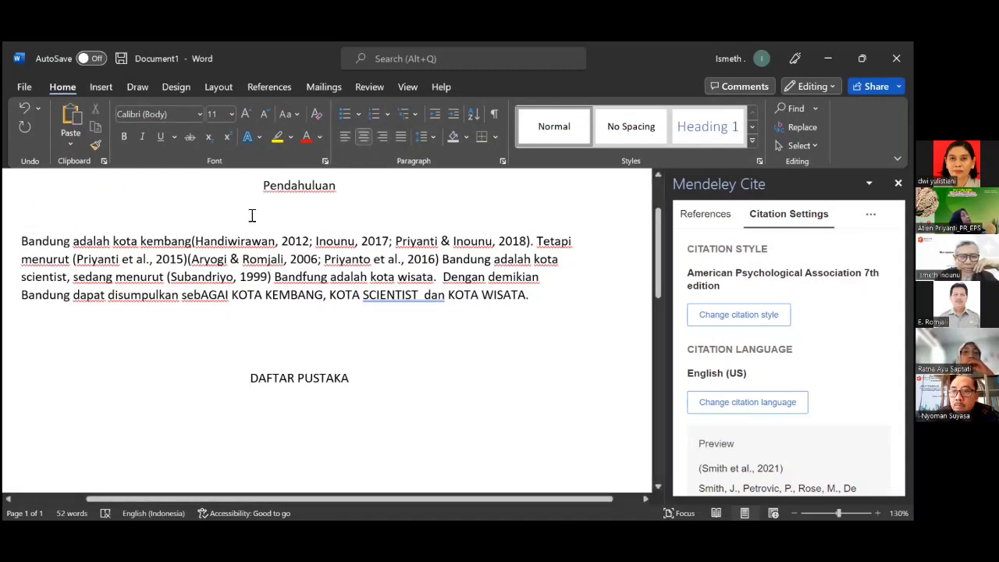
Change Pendahuluan to UPPERCASE and add an empty line below DAFTAR PUSTAKA.
{"action": "left_click_drag", "start_coordinate": [291, 191], "coordinate": [352, 185]}
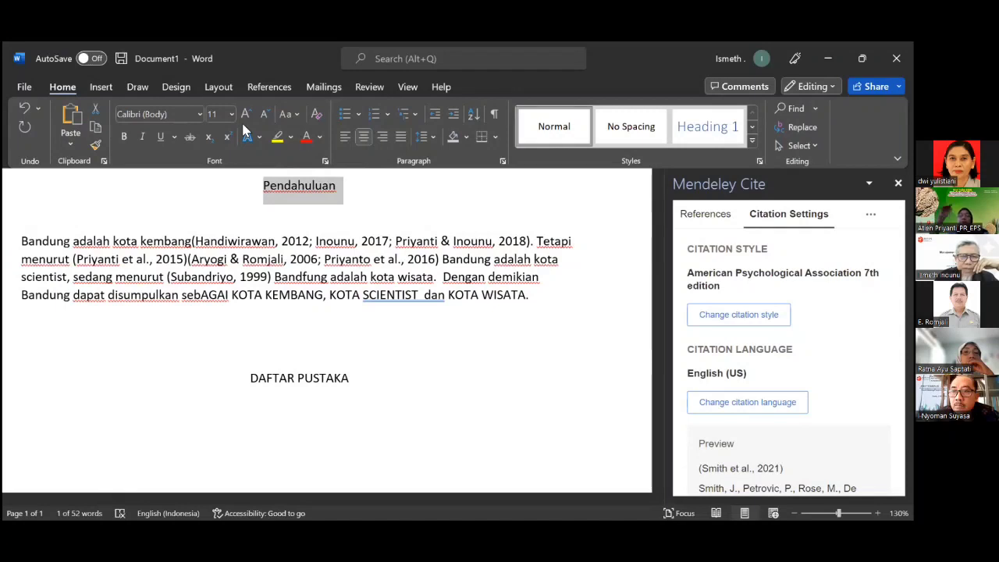
{"action": "left_click", "coordinate": [297, 116]}
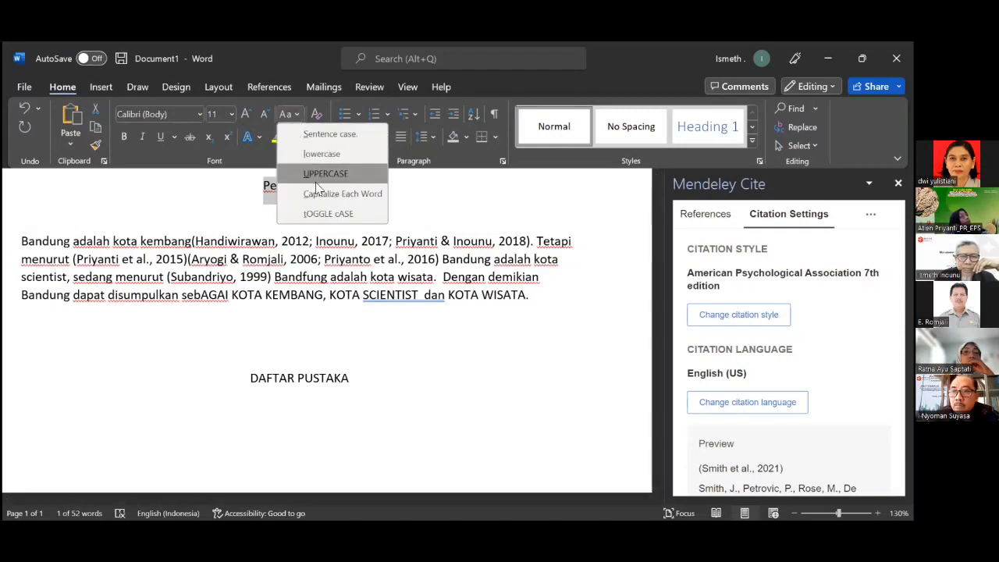
{"action": "left_click", "coordinate": [321, 174]}
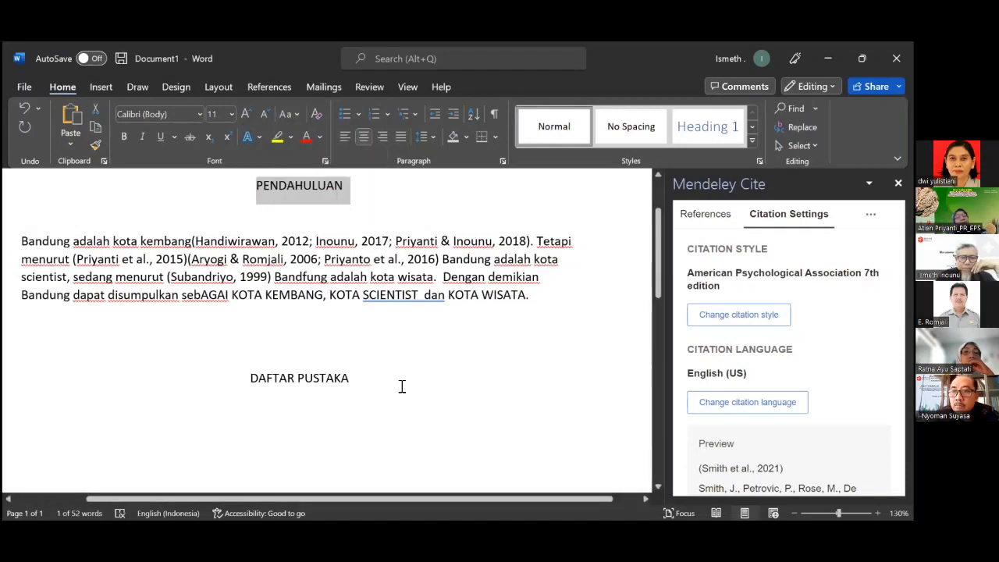
{"action": "left_click", "coordinate": [375, 387]}
{"action": "key", "text": "Return"}
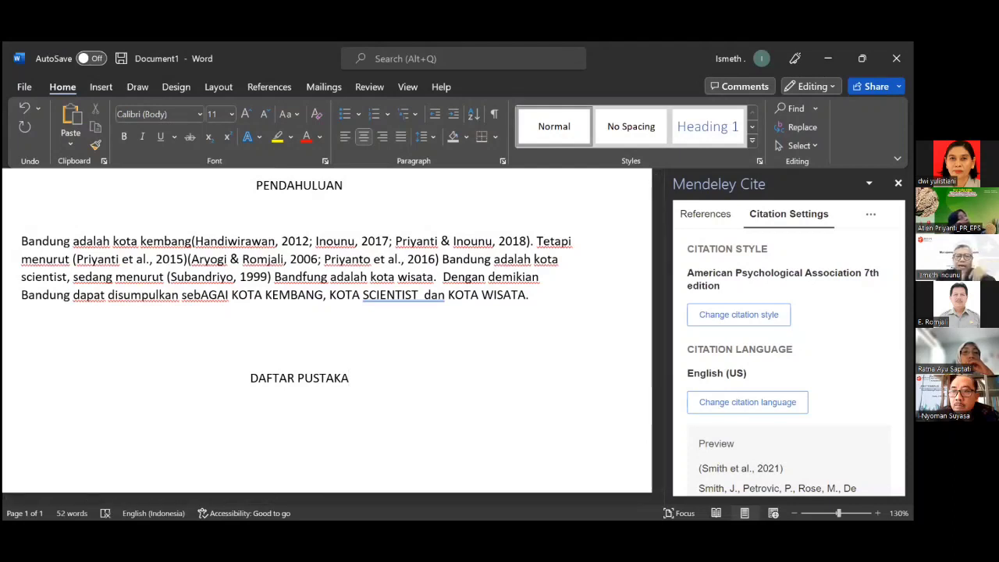
Justify the empty line under DAFTAR PUSTAKA and browse citation styles, keeping APA 7th edition.
{"action": "left_click", "coordinate": [401, 134]}
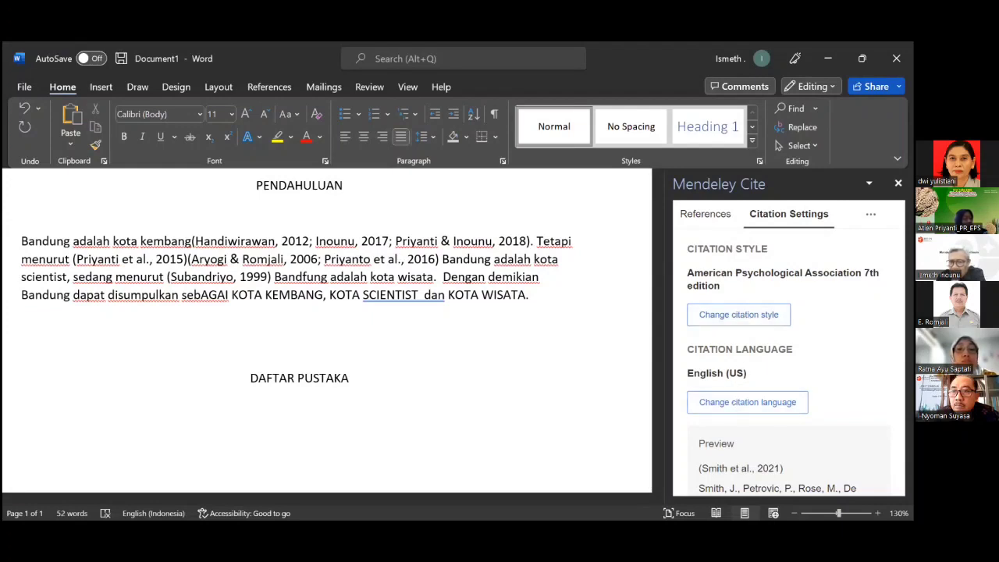
{"action": "left_click", "coordinate": [721, 320]}
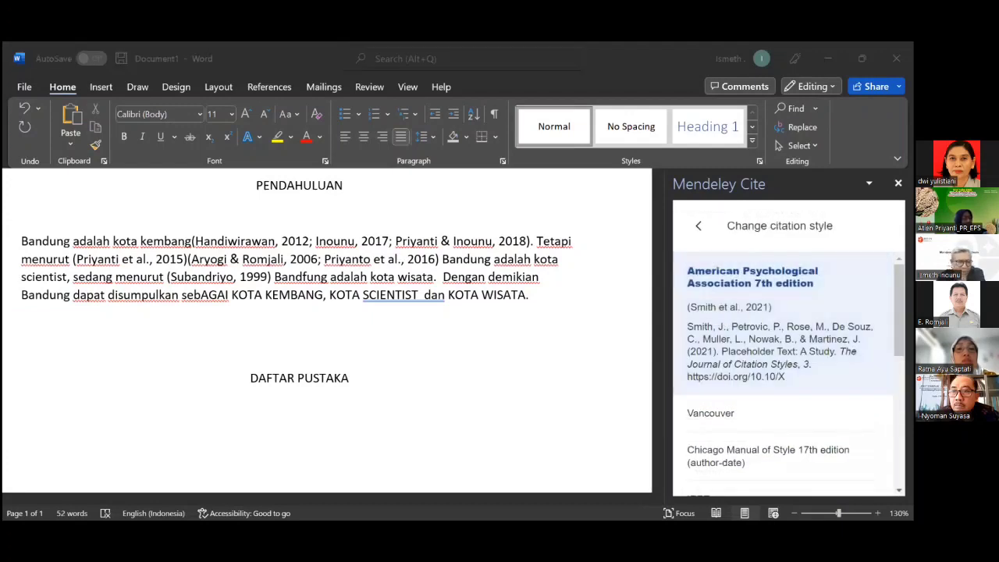
{"action": "left_click", "coordinate": [509, 311]}
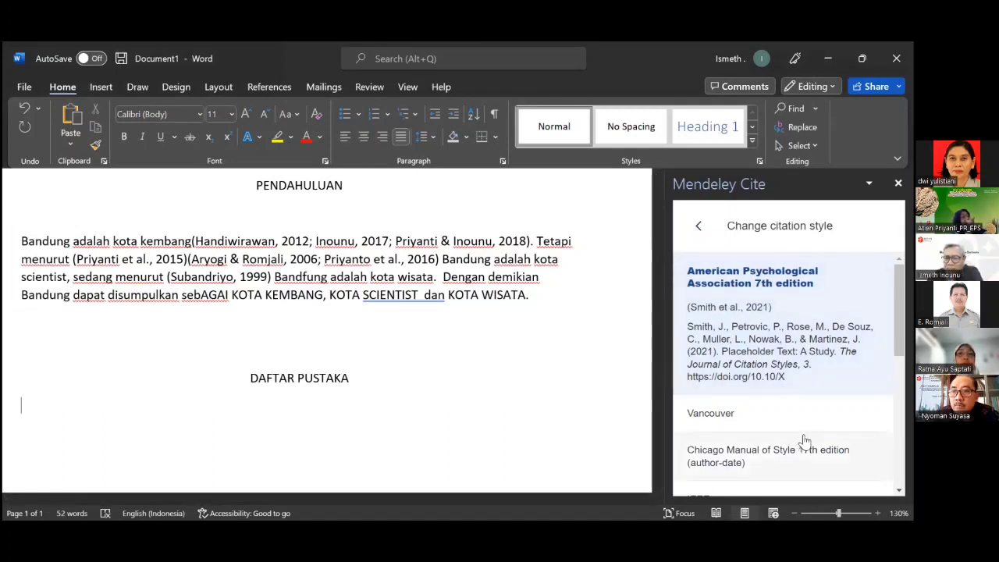
{"action": "scroll", "coordinate": [804, 438], "scroll_direction": "down", "scroll_amount": 5}
{"action": "scroll", "coordinate": [806, 431], "scroll_direction": "up", "scroll_amount": 5}
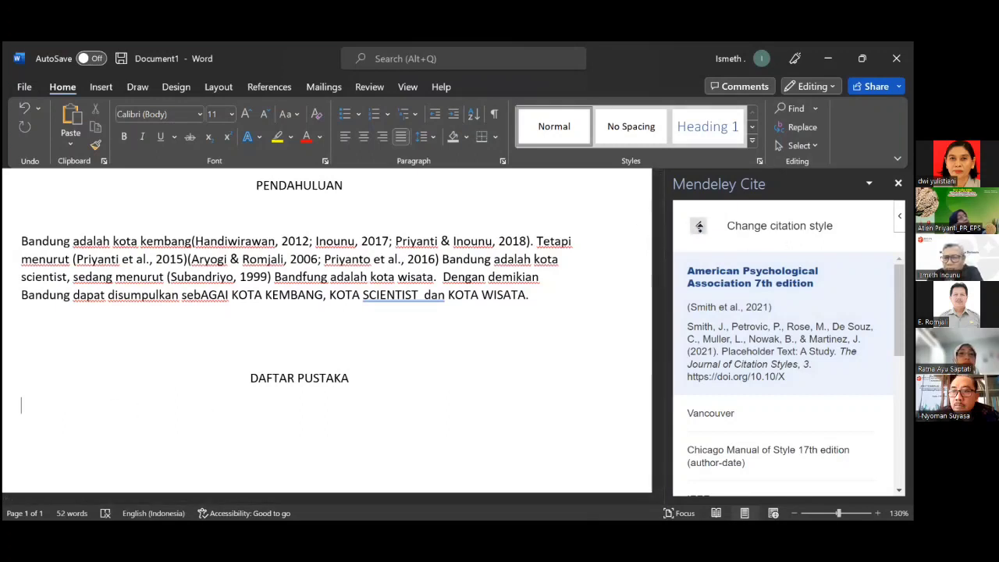
{"action": "left_click", "coordinate": [699, 226]}
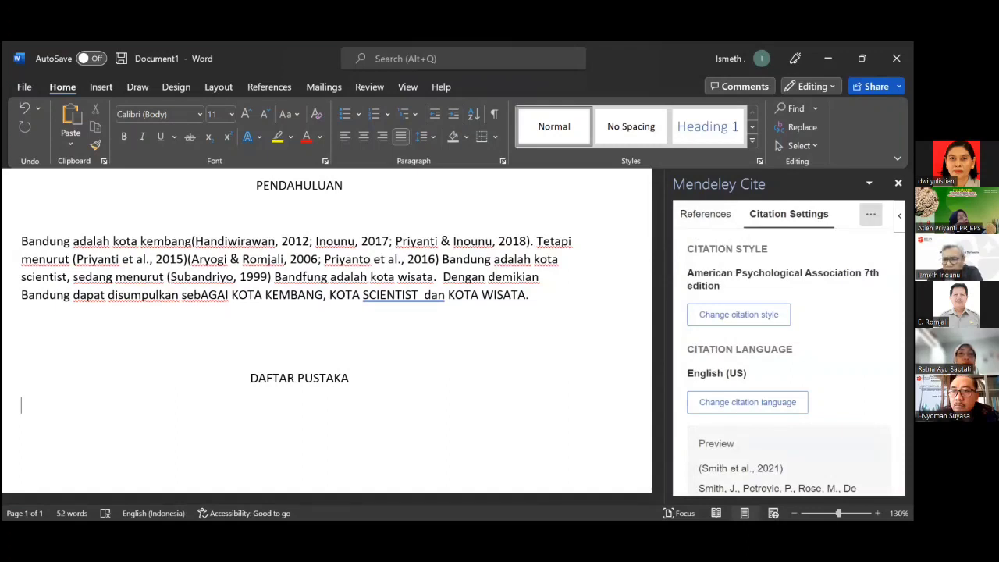
Insert the APA bibliography, Aryogi through Subandriyo, below the DAFTAR PUSTAKA heading.
{"action": "left_click", "coordinate": [871, 214]}
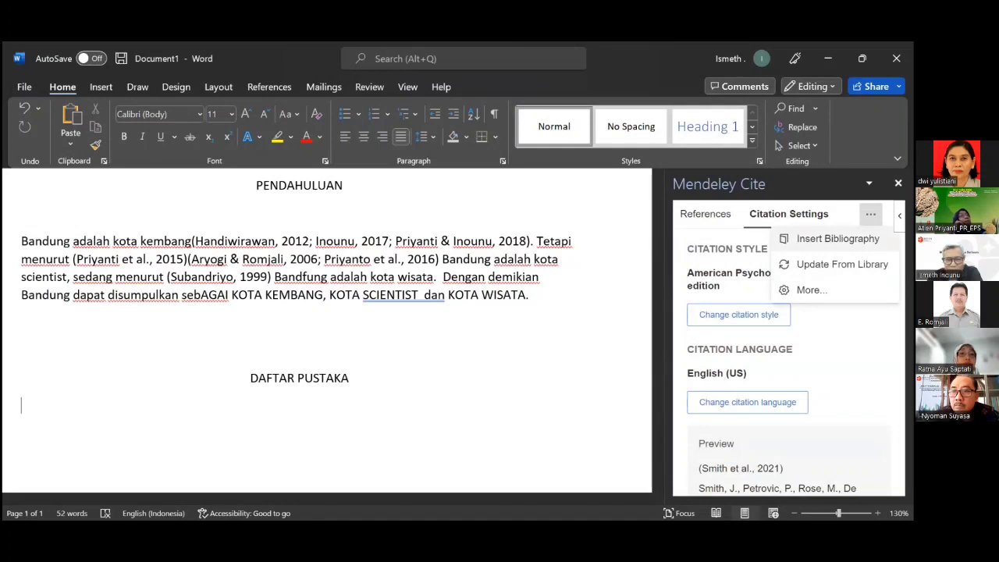
{"action": "left_click", "coordinate": [838, 239]}
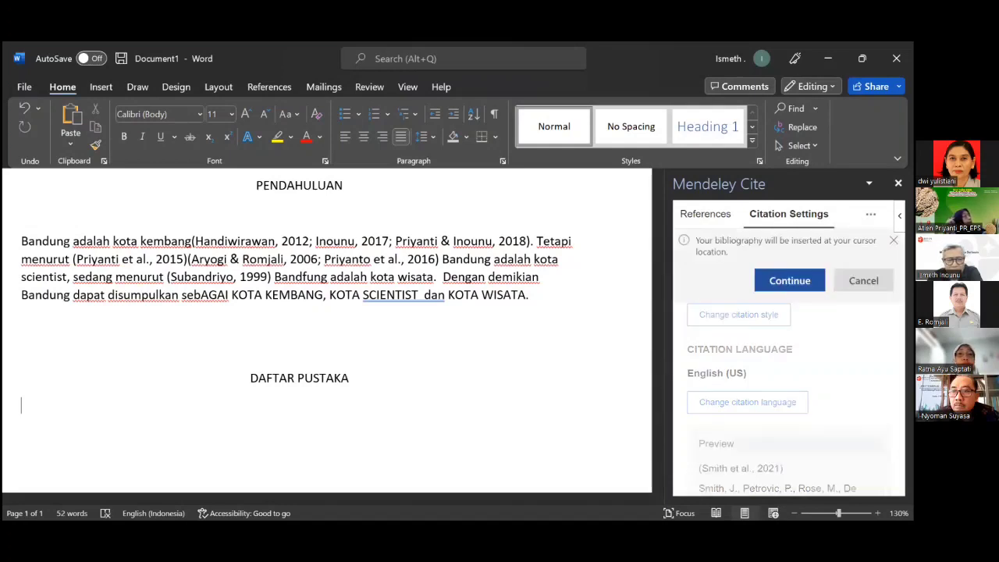
{"action": "left_click", "coordinate": [785, 286]}
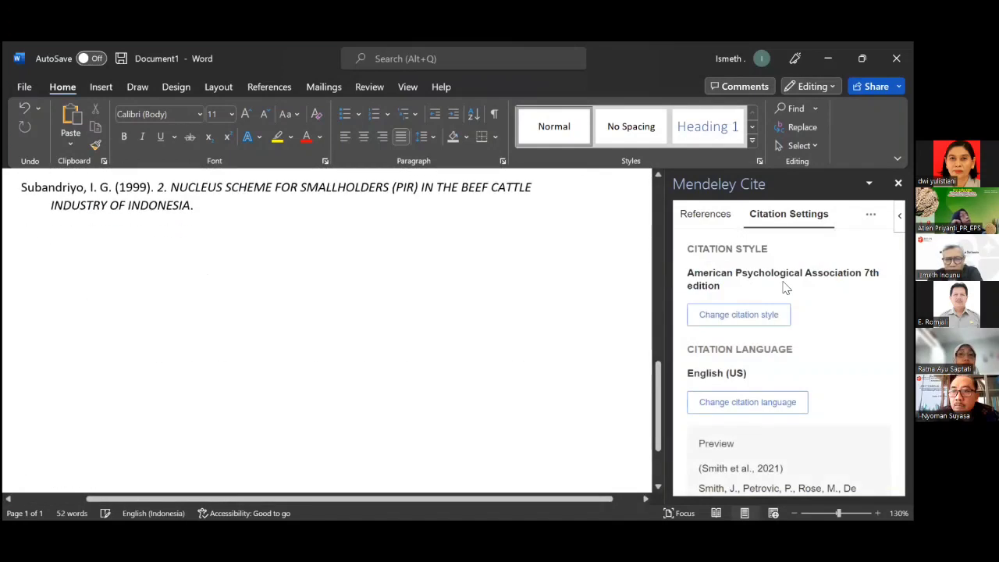
{"action": "scroll", "coordinate": [606, 313], "scroll_direction": "up", "scroll_amount": 5}
{"action": "scroll", "coordinate": [607, 315], "scroll_direction": "up", "scroll_amount": 4}
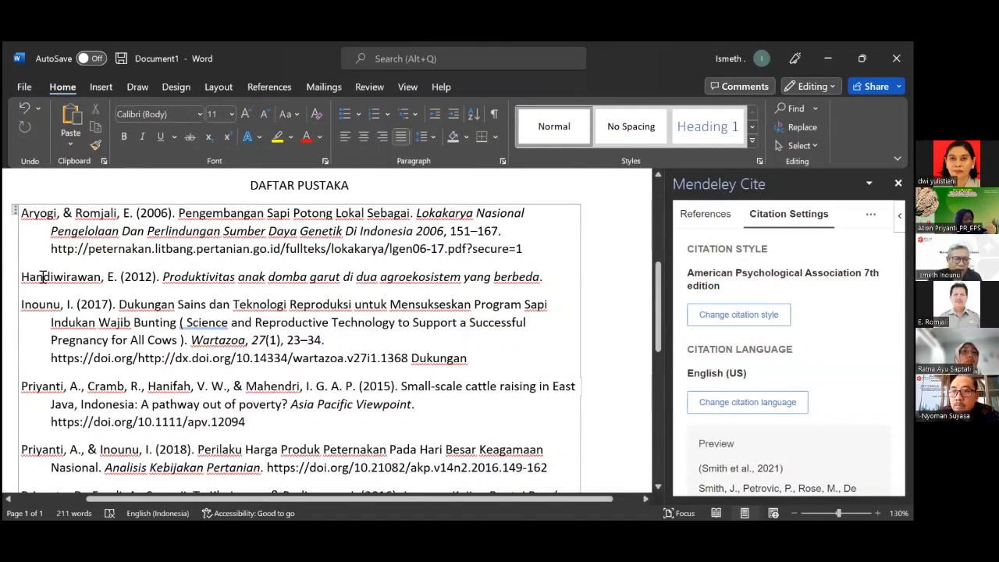
{"action": "scroll", "coordinate": [101, 348], "scroll_direction": "down", "scroll_amount": 2}
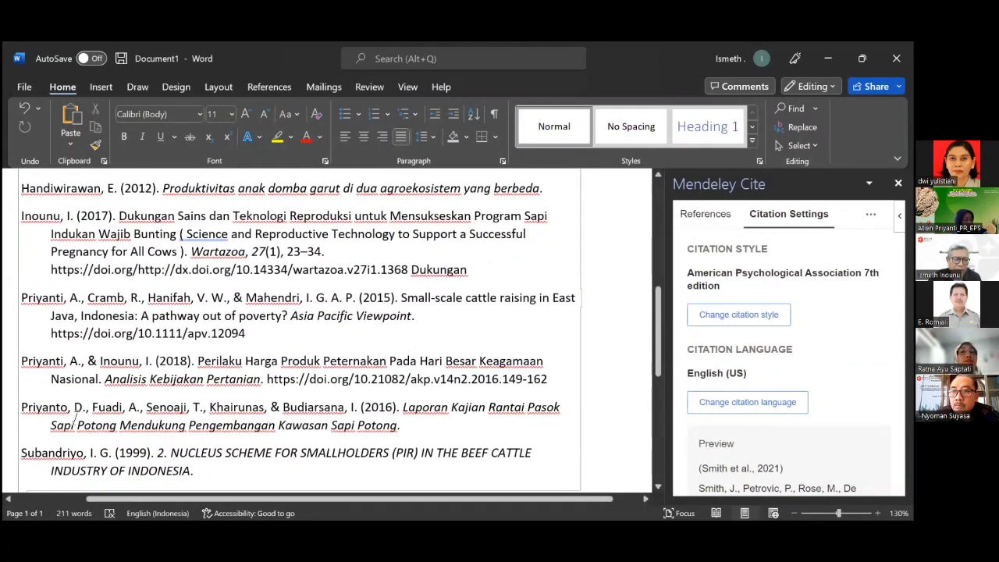
{"action": "scroll", "coordinate": [79, 417], "scroll_direction": "down", "scroll_amount": 2}
{"action": "scroll", "coordinate": [167, 364], "scroll_direction": "up", "scroll_amount": 6}
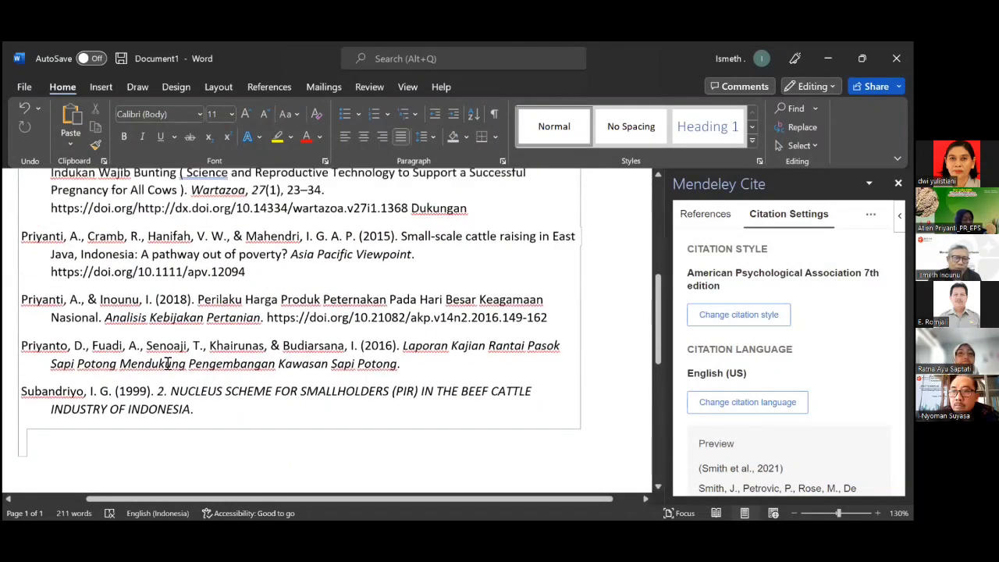
{"action": "scroll", "coordinate": [175, 357], "scroll_direction": "down", "scroll_amount": 1}
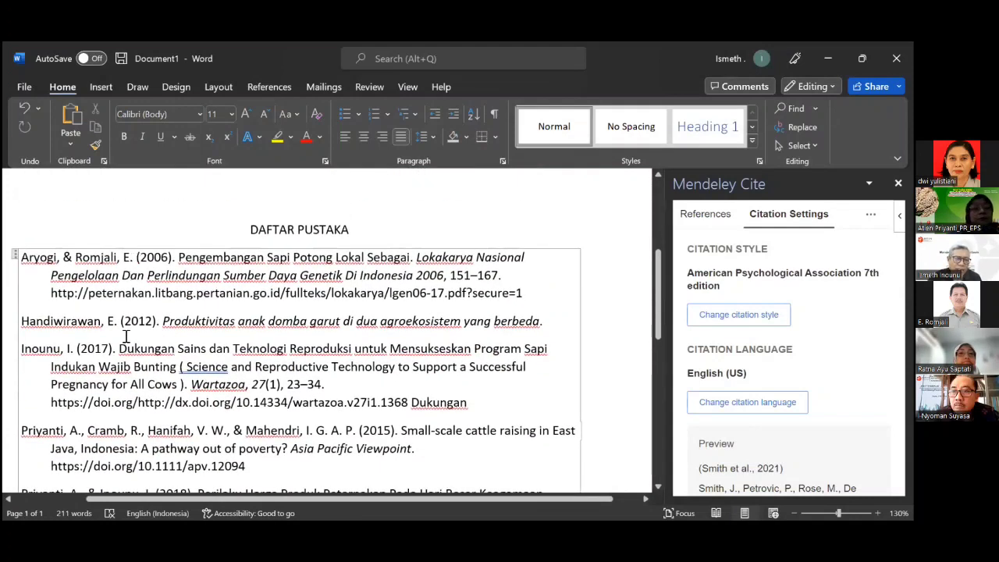
{"action": "scroll", "coordinate": [155, 332], "scroll_direction": "down", "scroll_amount": 3}
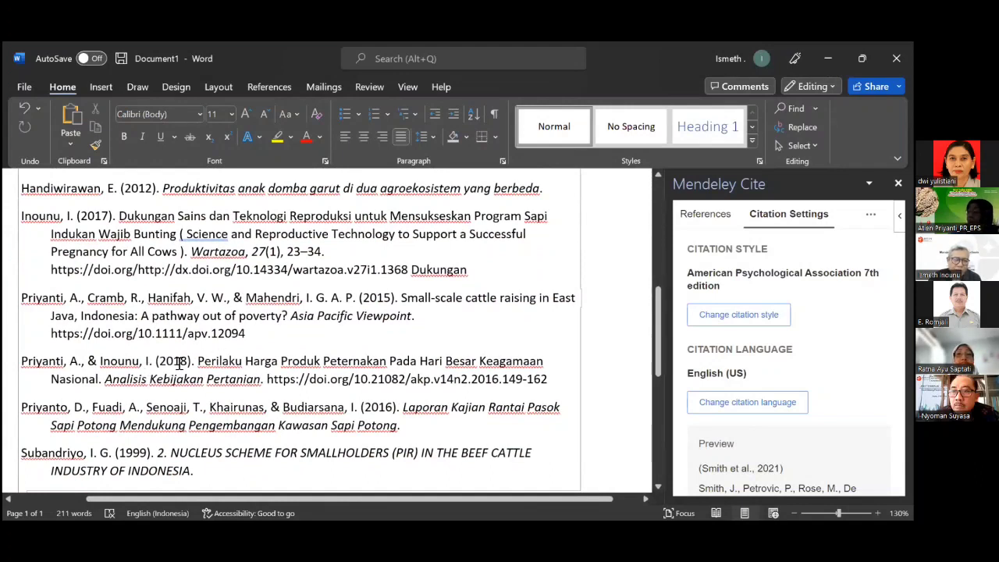
{"action": "scroll", "coordinate": [256, 369], "scroll_direction": "down", "scroll_amount": 2}
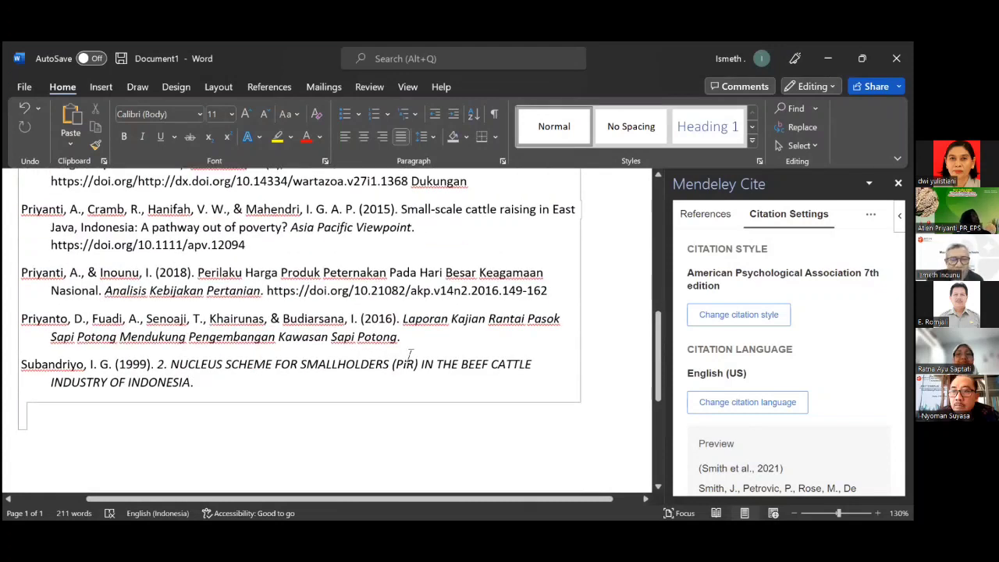
{"action": "scroll", "coordinate": [410, 355], "scroll_direction": "up", "scroll_amount": 6}
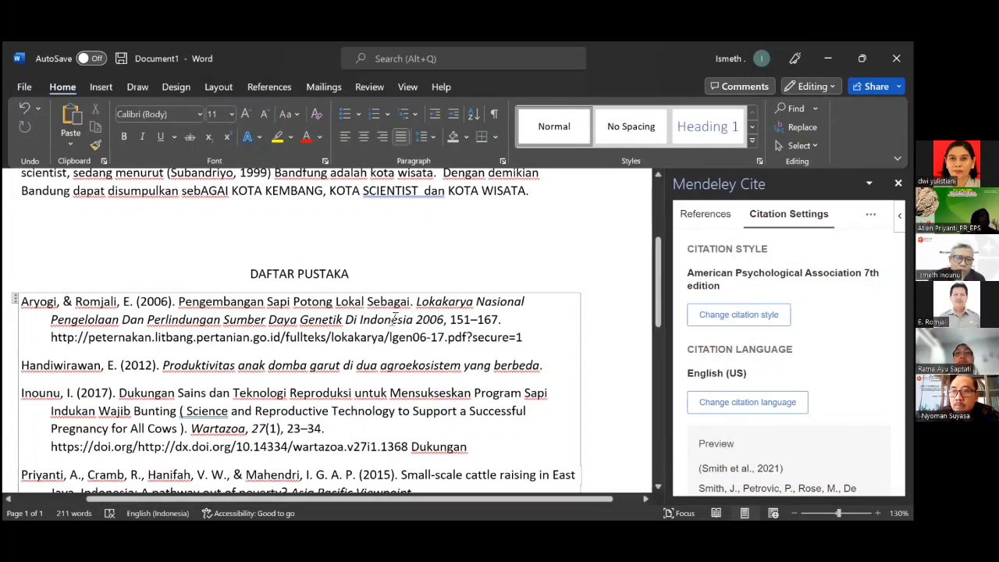
{"action": "scroll", "coordinate": [393, 319], "scroll_direction": "up", "scroll_amount": 3}
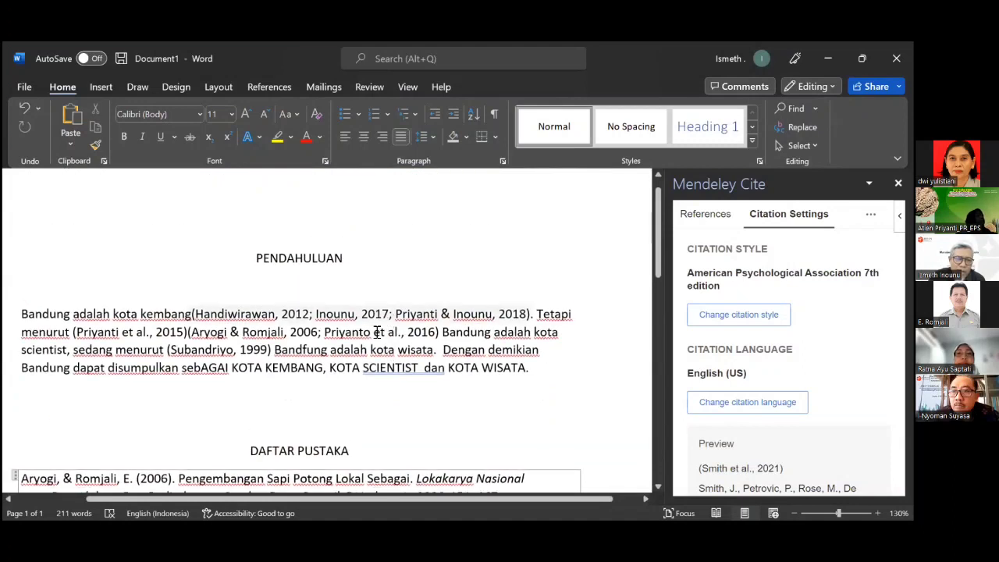
{"action": "scroll", "coordinate": [377, 332], "scroll_direction": "down", "scroll_amount": 2}
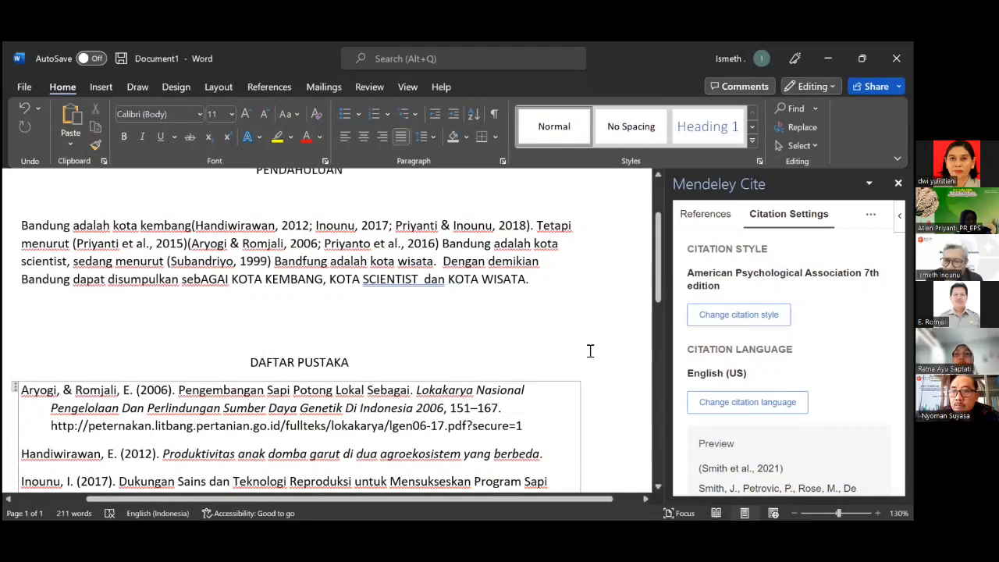
Change the Mendeley citation style to Vancouver and update all citations and the reference list.
{"action": "left_click", "coordinate": [748, 317]}
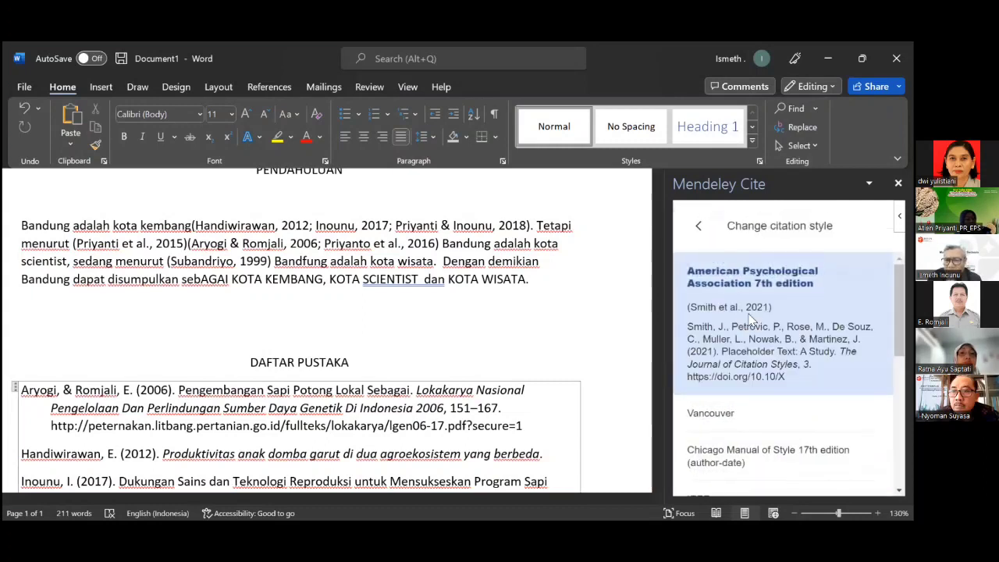
{"action": "scroll", "coordinate": [714, 341], "scroll_direction": "down", "scroll_amount": 2}
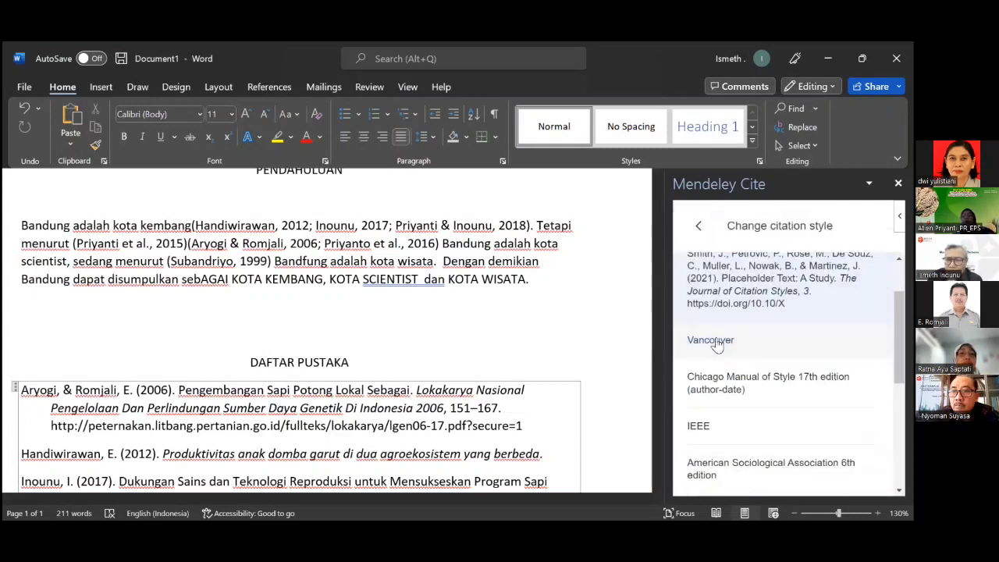
{"action": "left_click", "coordinate": [714, 343]}
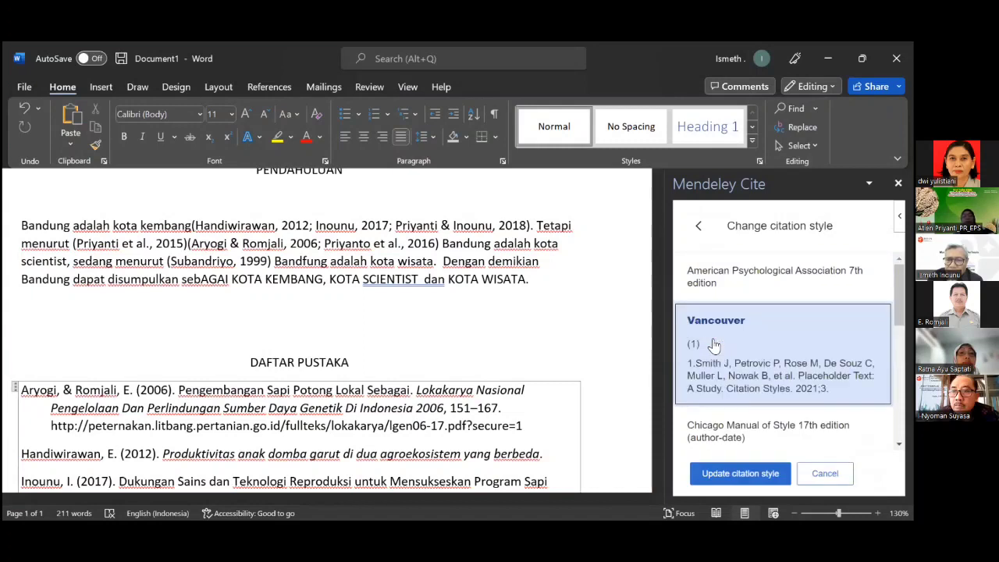
{"action": "left_click", "coordinate": [742, 473]}
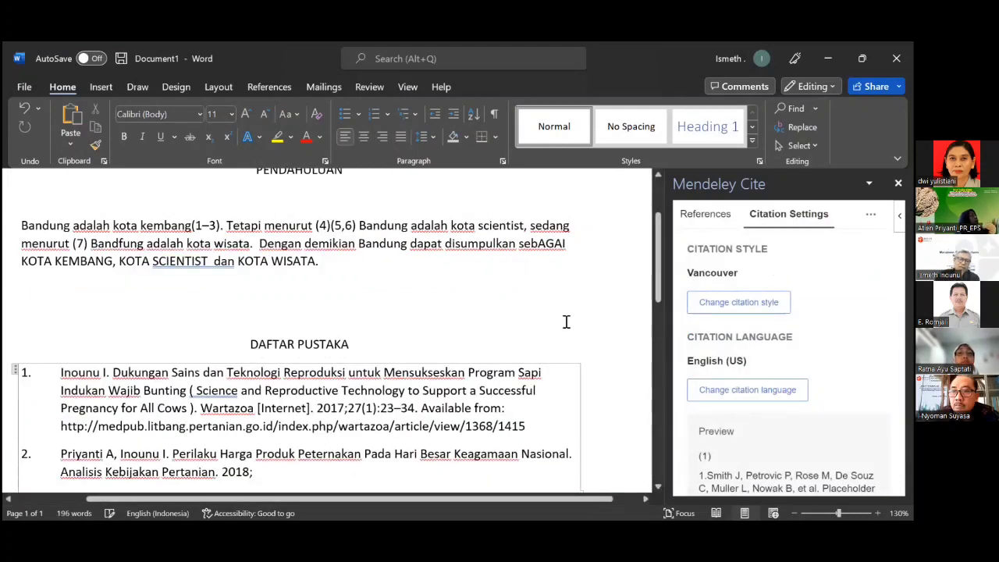
{"action": "scroll", "coordinate": [567, 322], "scroll_direction": "down", "scroll_amount": 3}
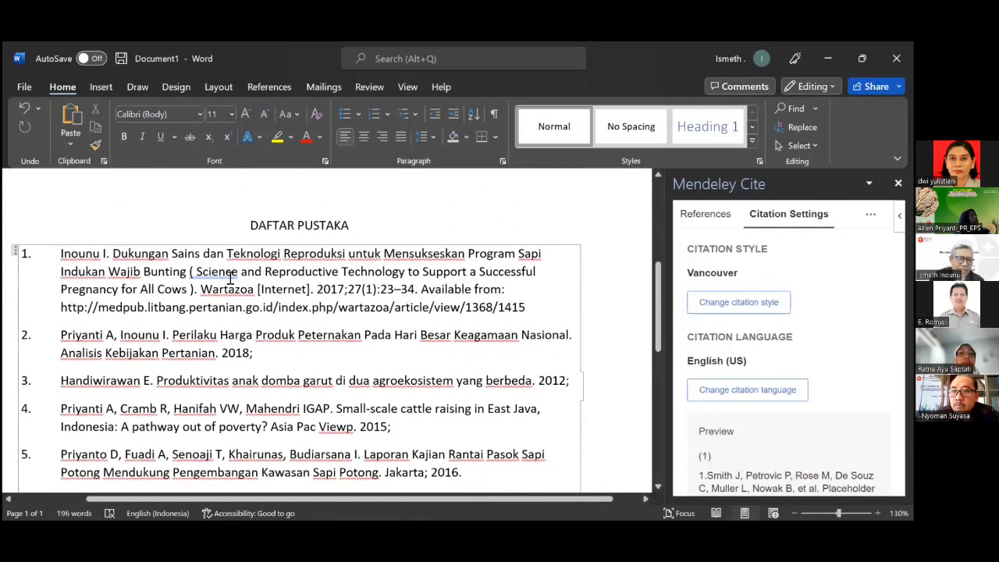
{"action": "scroll", "coordinate": [231, 278], "scroll_direction": "down", "scroll_amount": 1}
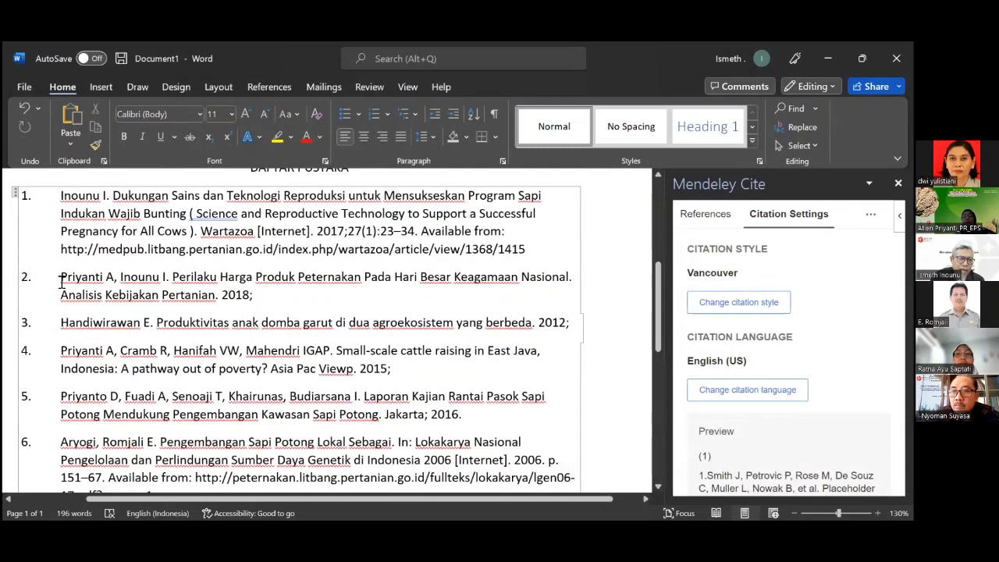
{"action": "scroll", "coordinate": [61, 281], "scroll_direction": "down", "scroll_amount": 1}
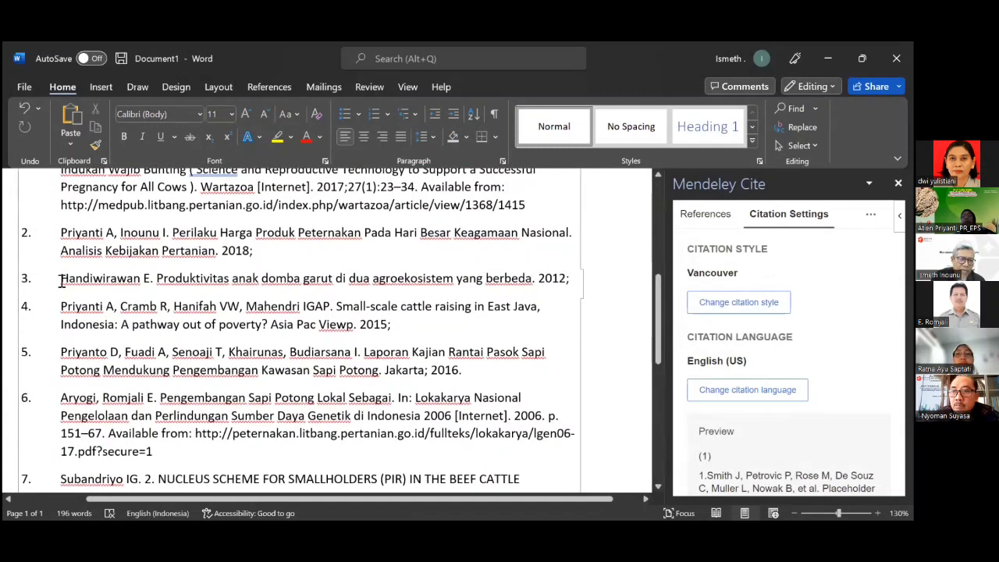
{"action": "left_click", "coordinate": [60, 284]}
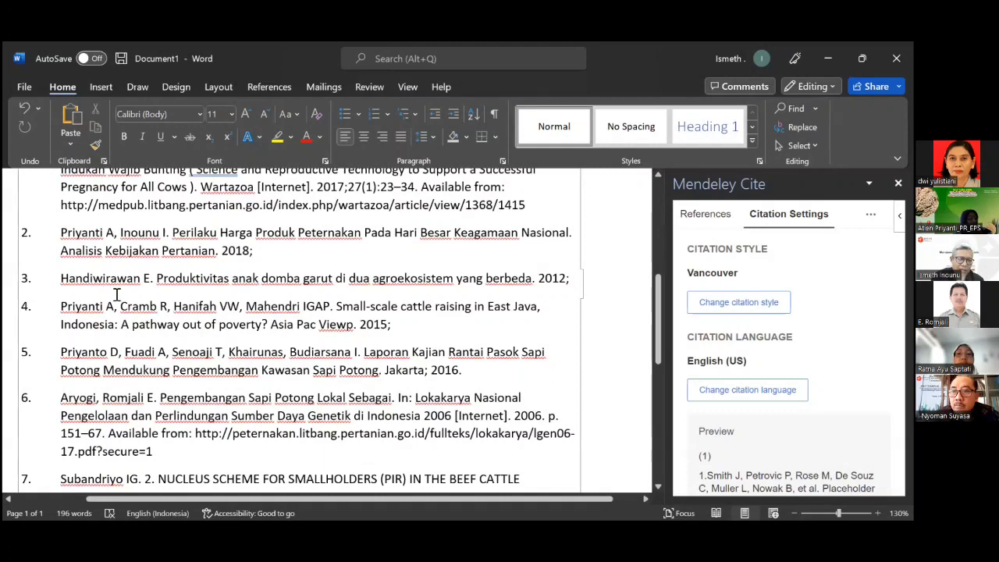
{"action": "scroll", "coordinate": [81, 289], "scroll_direction": "down", "scroll_amount": 1}
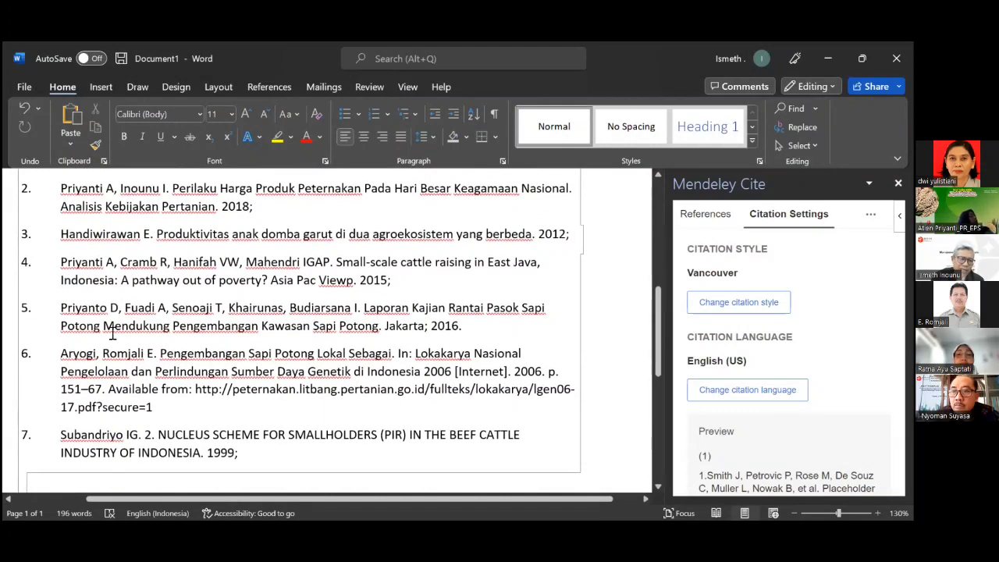
{"action": "scroll", "coordinate": [340, 388], "scroll_direction": "up", "scroll_amount": 8}
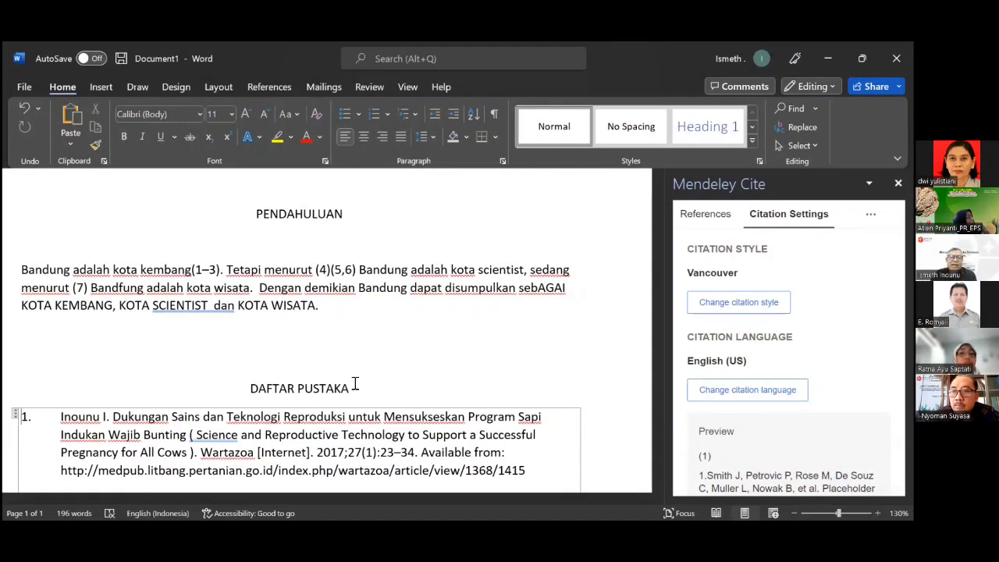
{"action": "scroll", "coordinate": [354, 384], "scroll_direction": "down", "scroll_amount": 5}
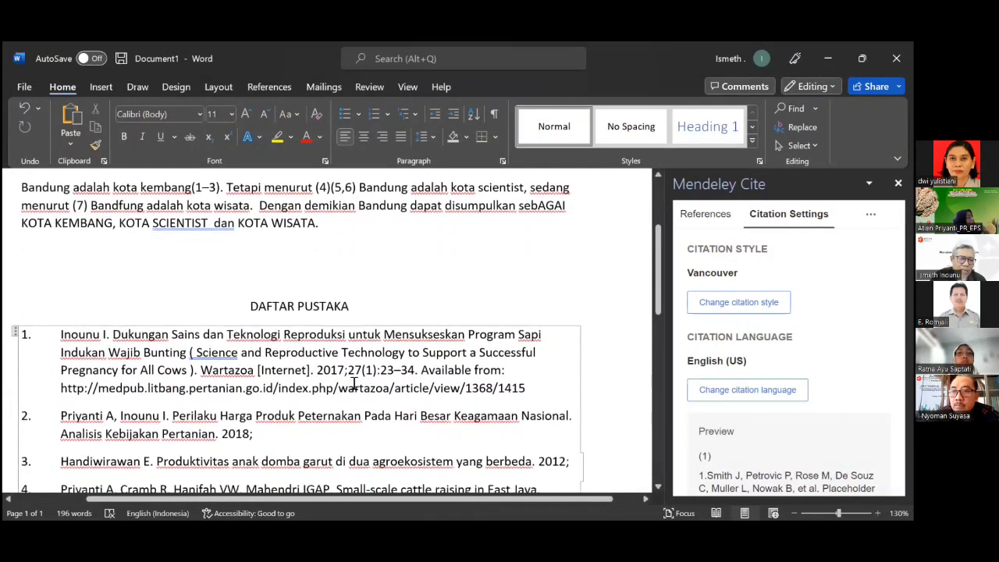
{"action": "scroll", "coordinate": [354, 384], "scroll_direction": "down", "scroll_amount": 3}
{"action": "scroll", "coordinate": [355, 383], "scroll_direction": "up", "scroll_amount": 8}
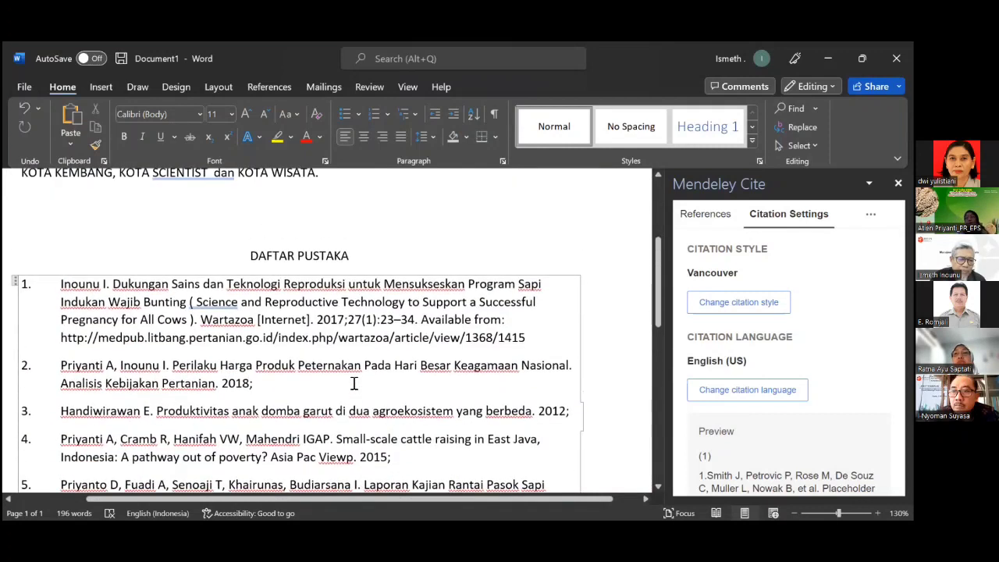
{"action": "scroll", "coordinate": [355, 383], "scroll_direction": "down", "scroll_amount": 1}
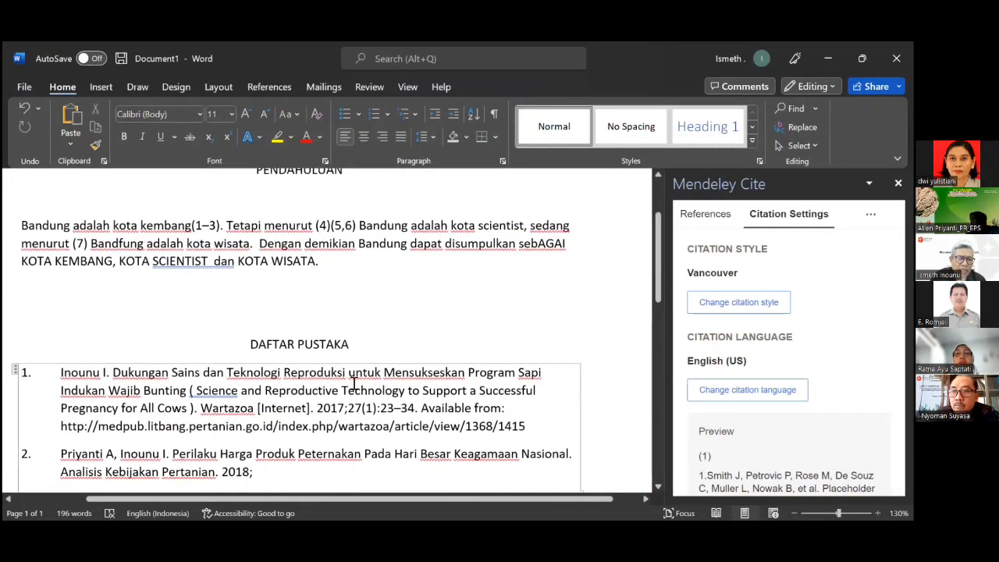
{"action": "scroll", "coordinate": [355, 383], "scroll_direction": "up", "scroll_amount": 1}
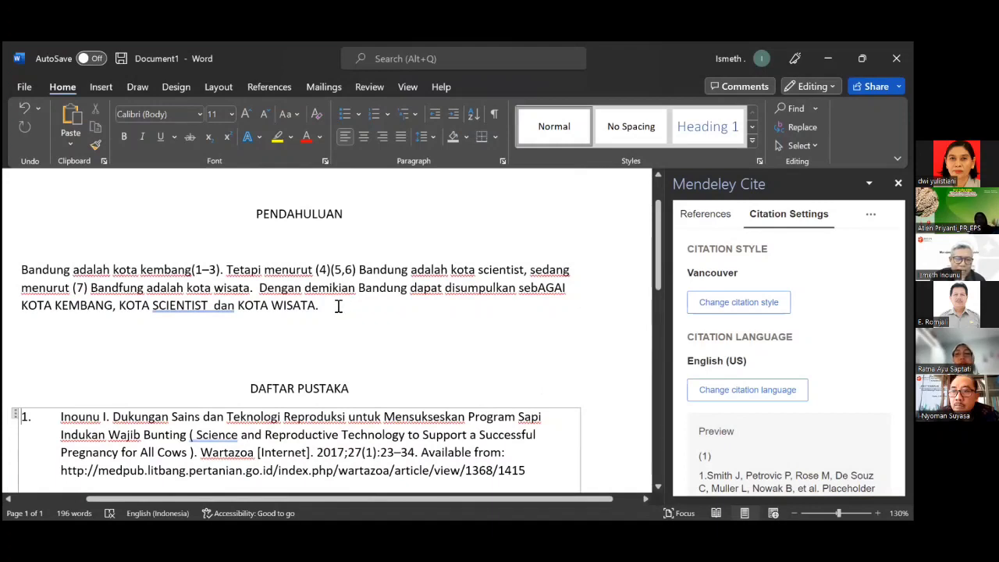
{"action": "scroll", "coordinate": [338, 306], "scroll_direction": "down", "scroll_amount": 1}
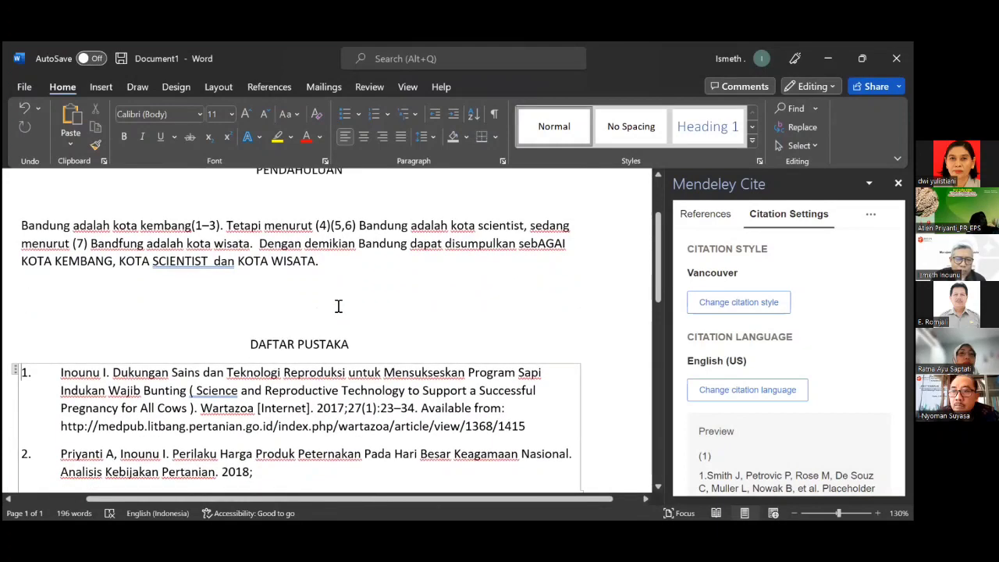
{"action": "scroll", "coordinate": [350, 266], "scroll_direction": "up", "scroll_amount": 1}
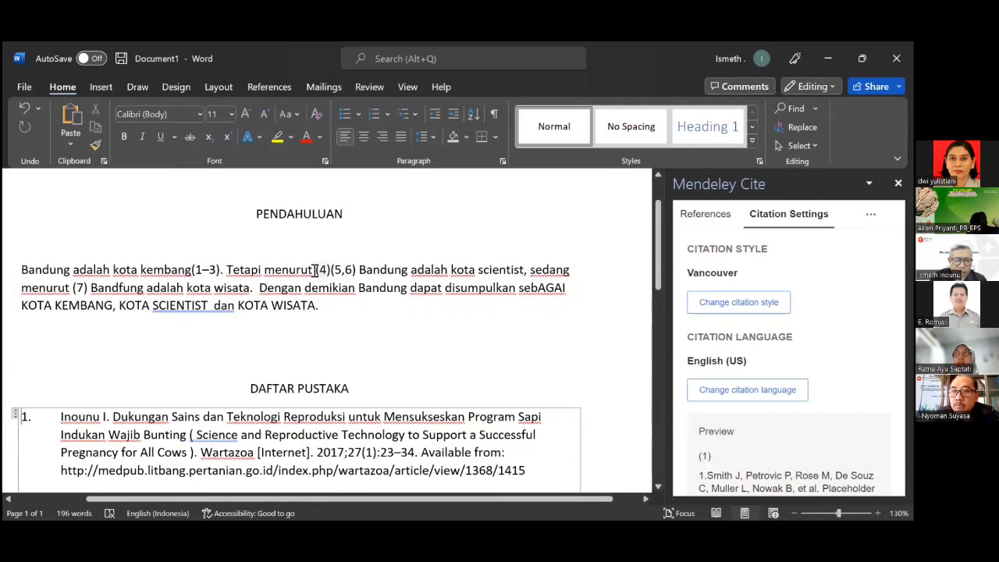
{"action": "left_click", "coordinate": [319, 270]}
Select the (4) citation and cut it out of the paragraph.
{"action": "left_click_drag", "start_coordinate": [328, 271], "coordinate": [333, 272]}
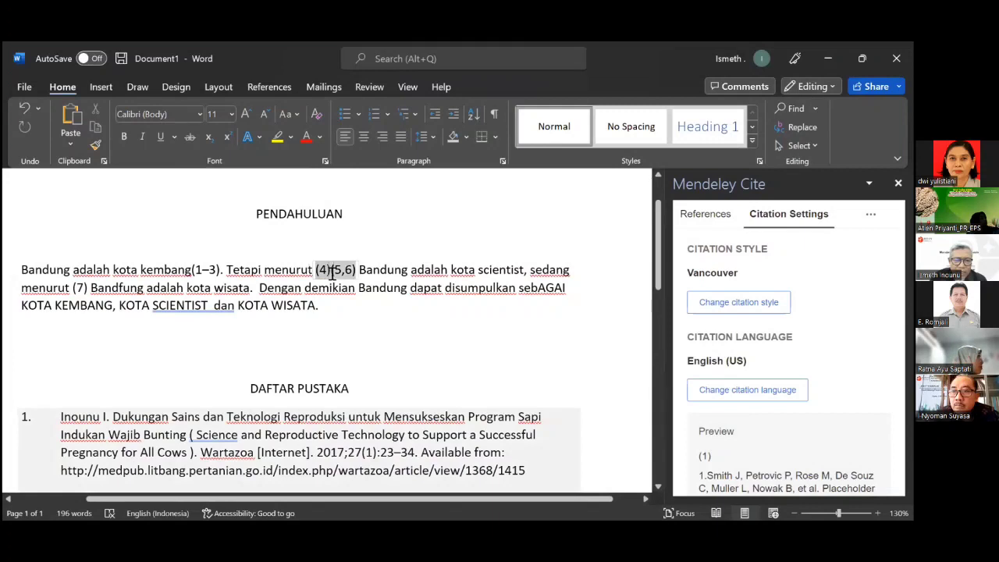
{"action": "left_click", "coordinate": [332, 273]}
{"action": "double_click", "coordinate": [331, 271]}
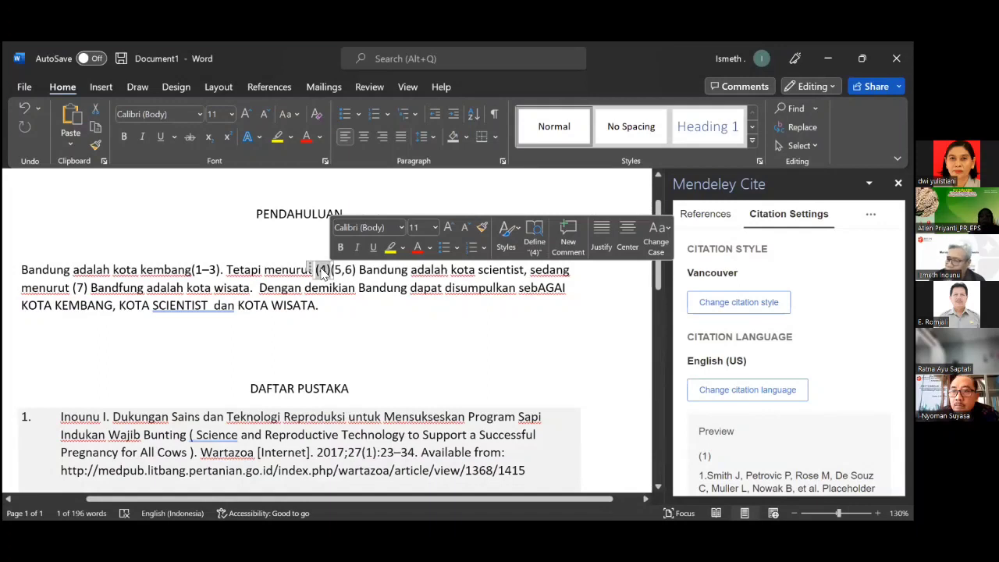
{"action": "right_click", "coordinate": [323, 274]}
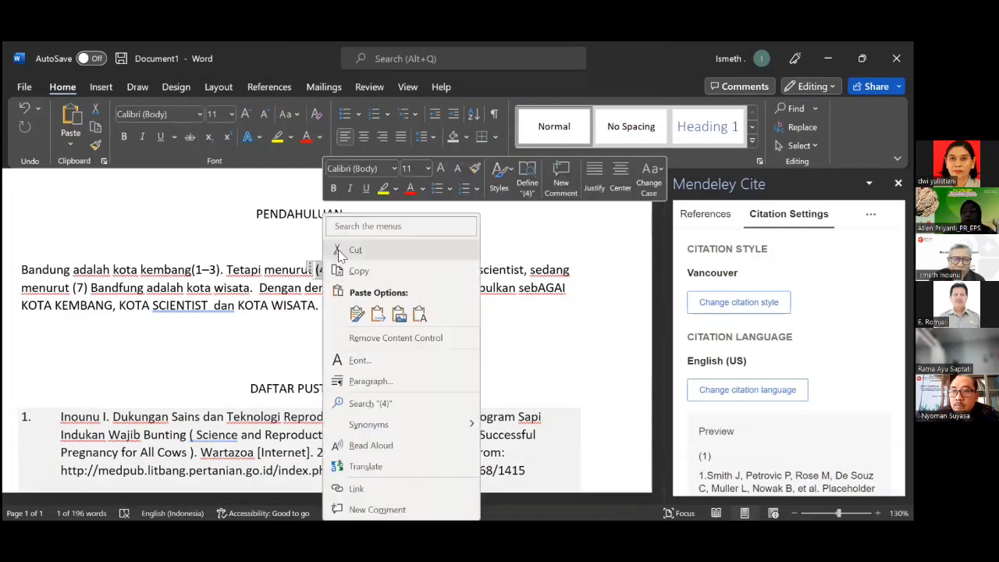
{"action": "left_click", "coordinate": [352, 250]}
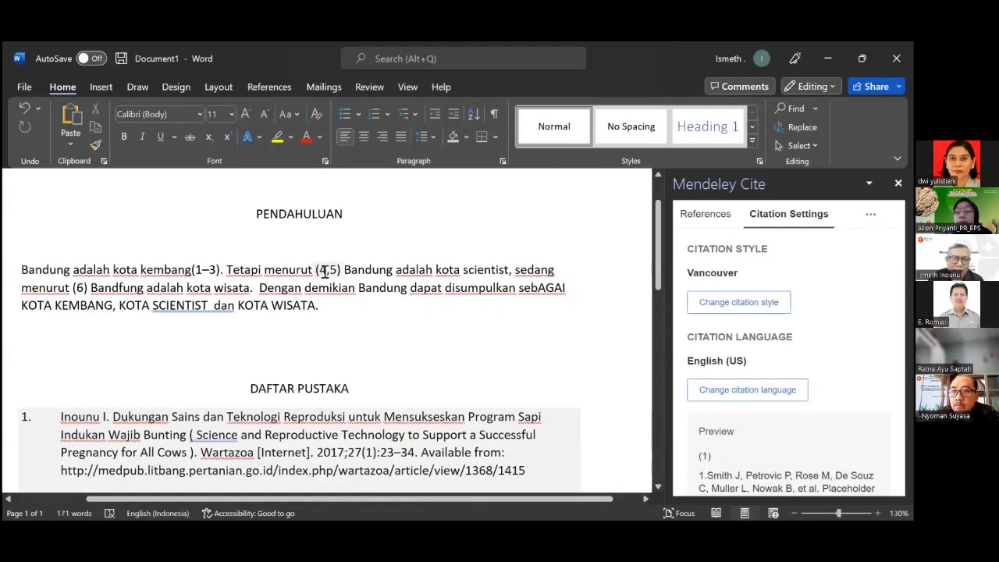
Scroll through DAFTAR PUSTAKA to confirm six references remain and citations renumbered to (4,5) and (6).
{"action": "scroll", "coordinate": [179, 319], "scroll_direction": "down", "scroll_amount": 3}
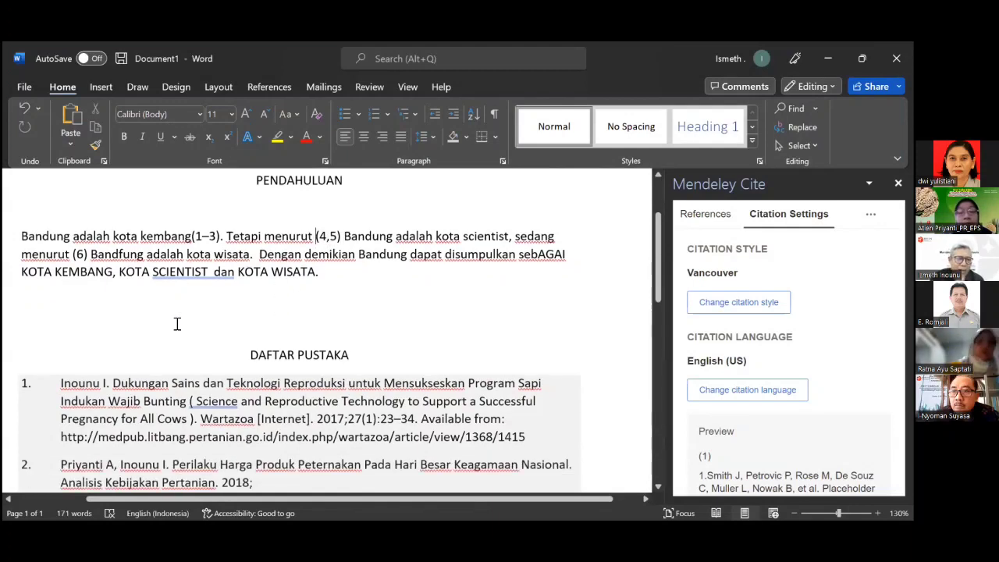
{"action": "scroll", "coordinate": [179, 319], "scroll_direction": "down", "scroll_amount": 6}
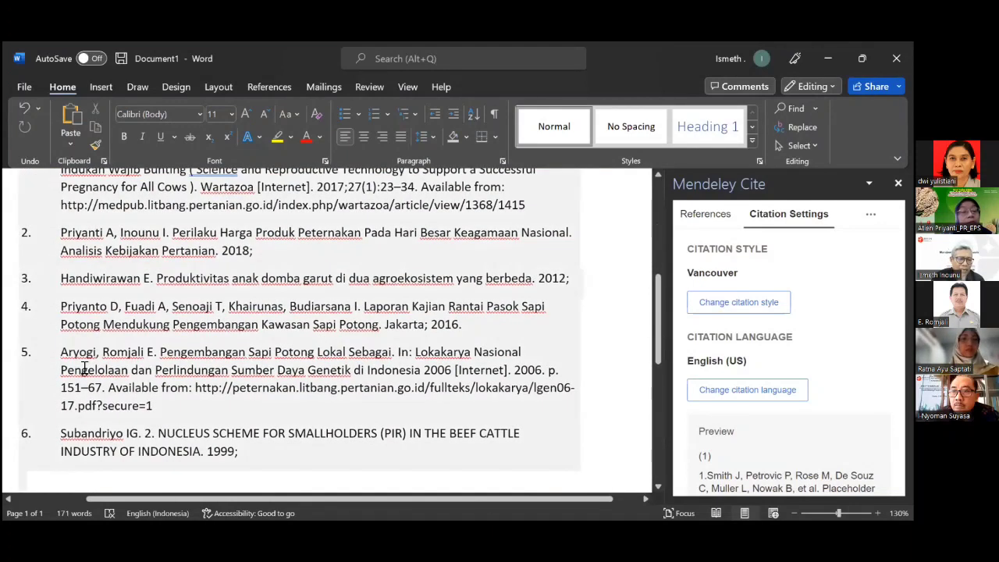
{"action": "scroll", "coordinate": [92, 355], "scroll_direction": "up", "scroll_amount": 9}
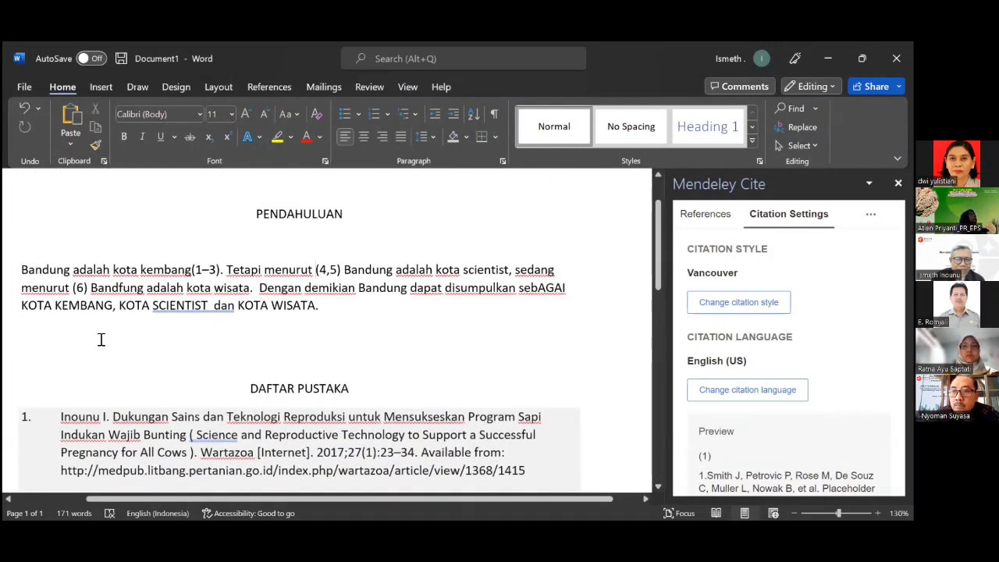
{"action": "scroll", "coordinate": [100, 341], "scroll_direction": "down", "scroll_amount": 5}
{"action": "scroll", "coordinate": [100, 341], "scroll_direction": "down", "scroll_amount": 2}
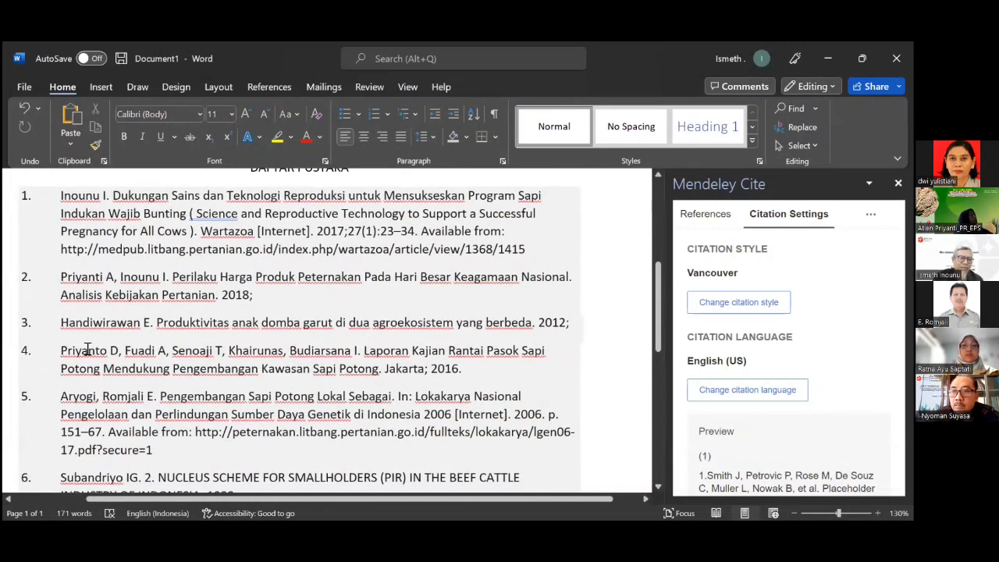
{"action": "scroll", "coordinate": [87, 350], "scroll_direction": "down", "scroll_amount": 3}
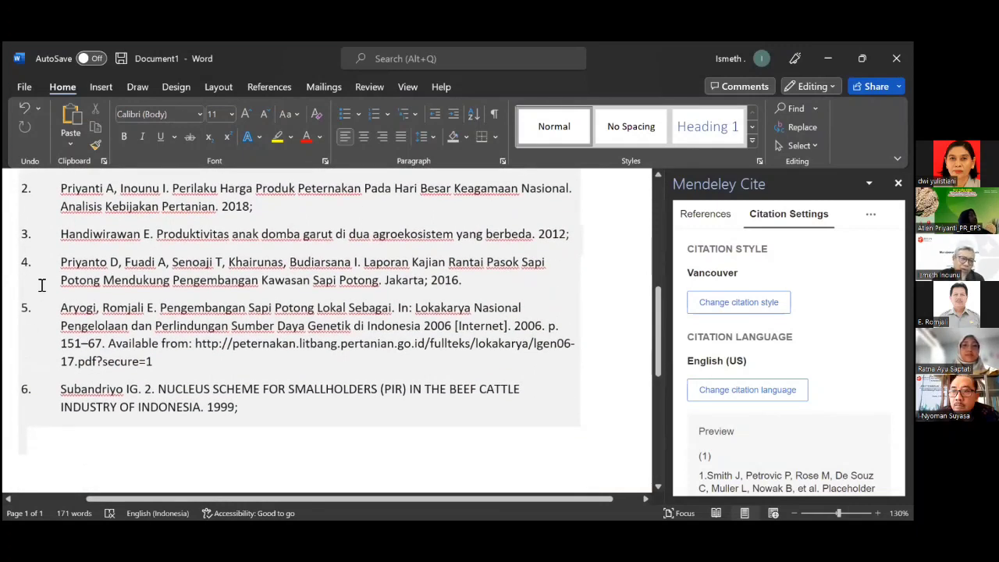
{"action": "scroll", "coordinate": [41, 285], "scroll_direction": "up", "scroll_amount": 3}
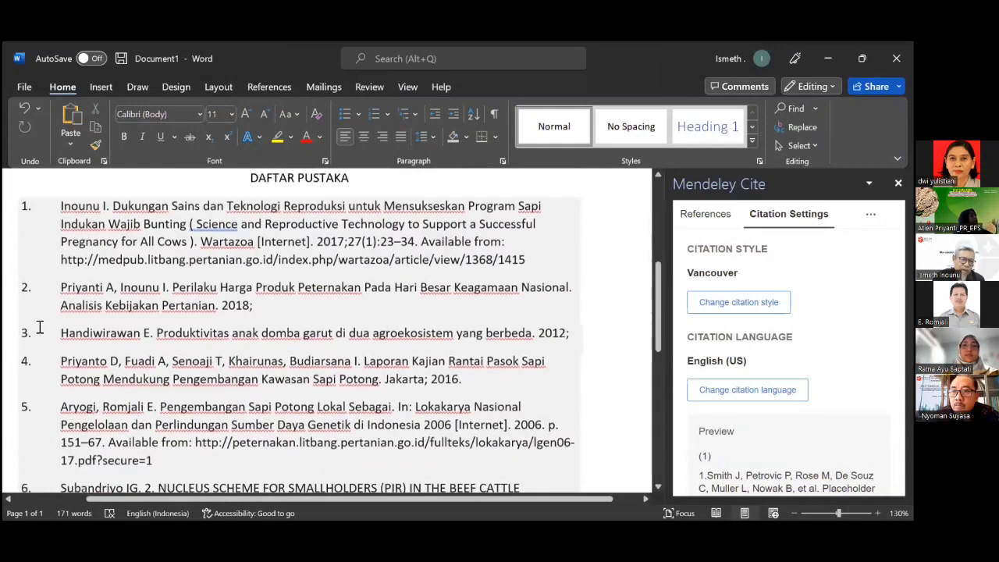
{"action": "scroll", "coordinate": [40, 327], "scroll_direction": "down", "scroll_amount": 2}
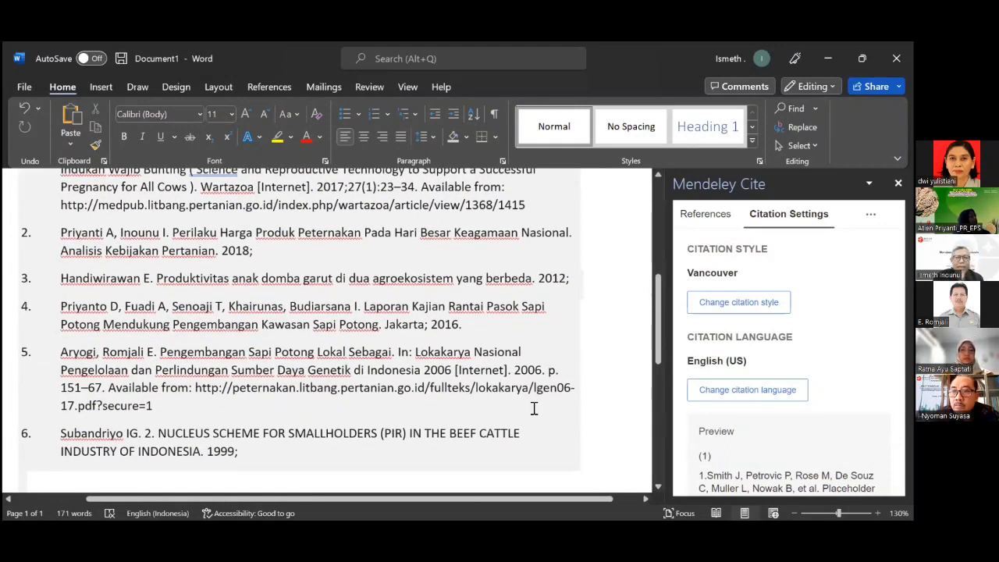
{"action": "scroll", "coordinate": [534, 399], "scroll_direction": "up", "scroll_amount": 10}
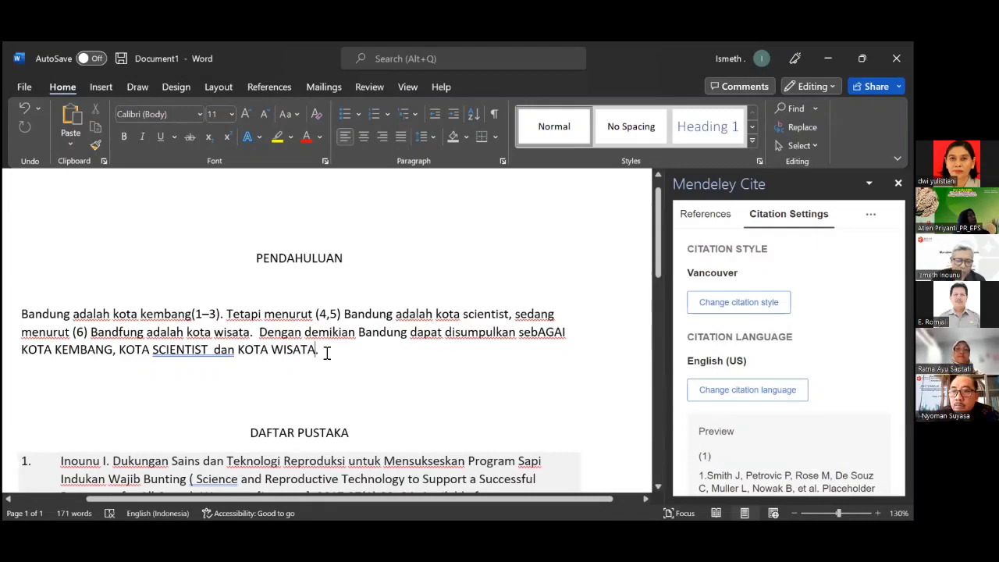
After KOTA WISATA, clear the Subandriyo search and insert citation (7) for Pupin 2022.
{"action": "key", "text": "Left"}
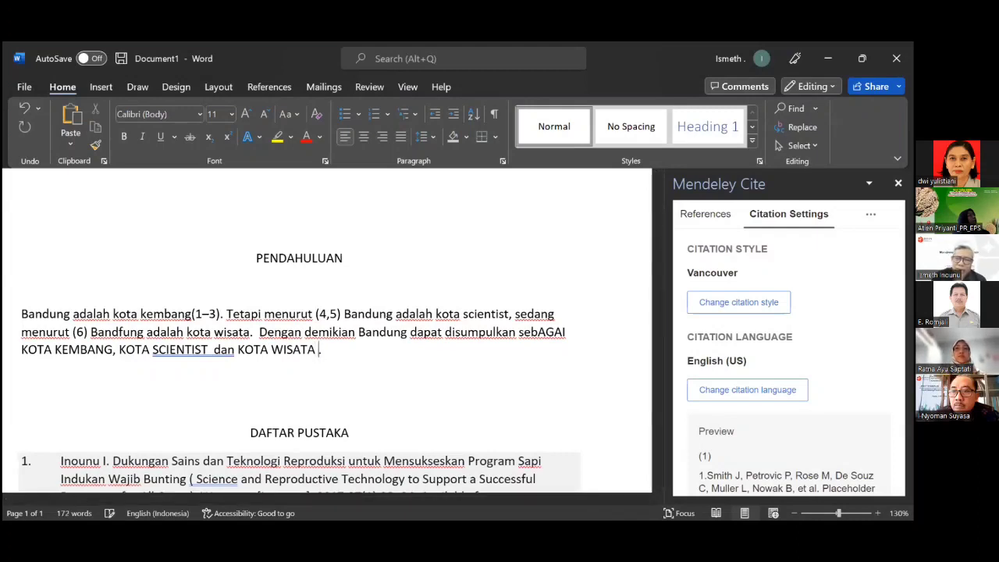
{"action": "left_click", "coordinate": [703, 223]}
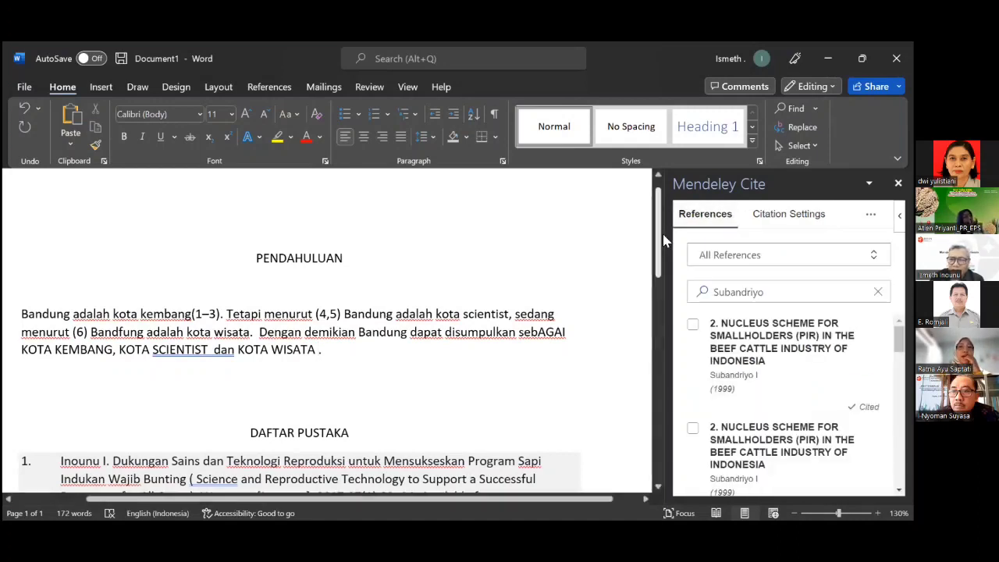
{"action": "scroll", "coordinate": [793, 322], "scroll_direction": "down", "scroll_amount": 1}
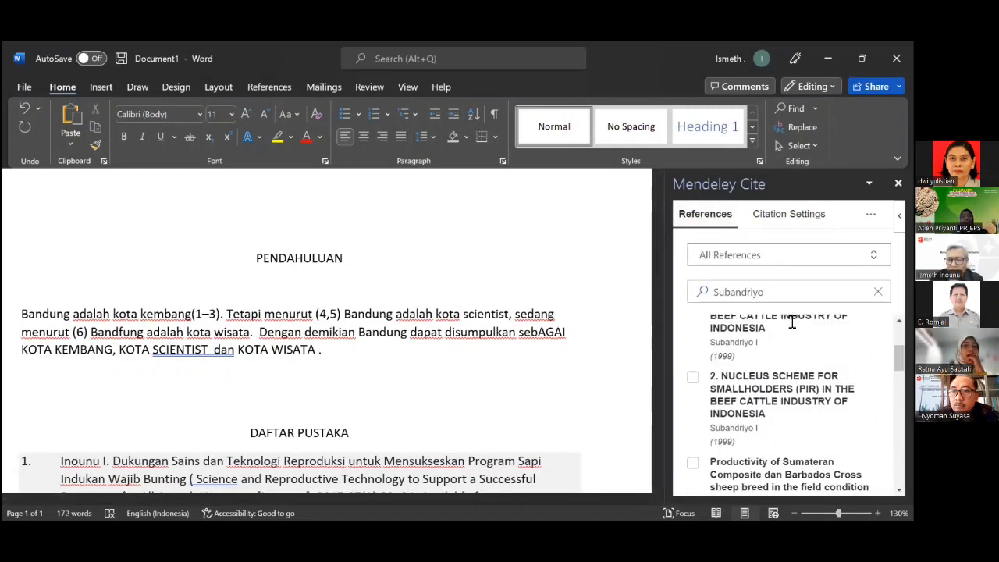
{"action": "scroll", "coordinate": [793, 322], "scroll_direction": "down", "scroll_amount": 2}
{"action": "scroll", "coordinate": [792, 322], "scroll_direction": "up", "scroll_amount": 2}
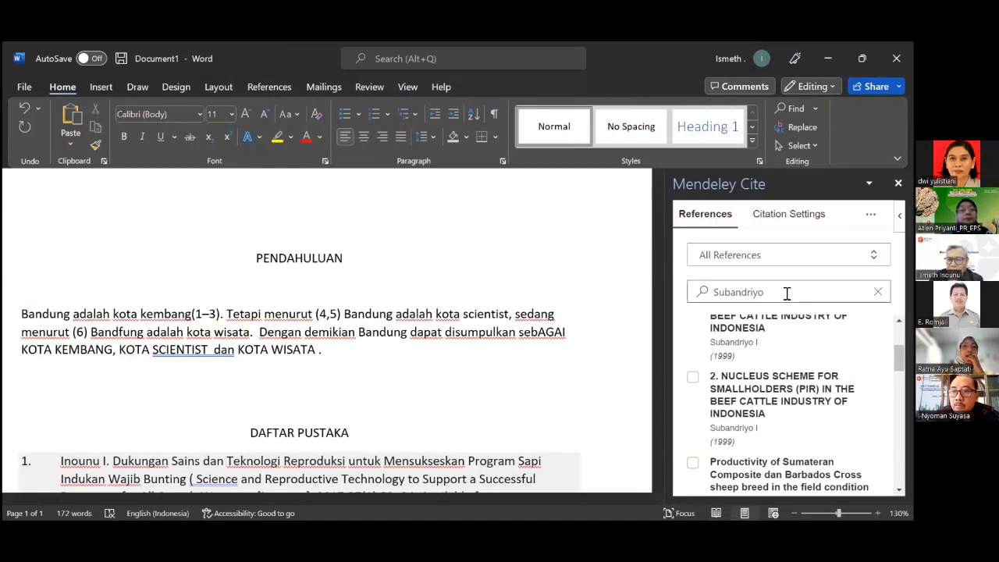
{"action": "left_click_drag", "start_coordinate": [770, 291], "coordinate": [690, 290]}
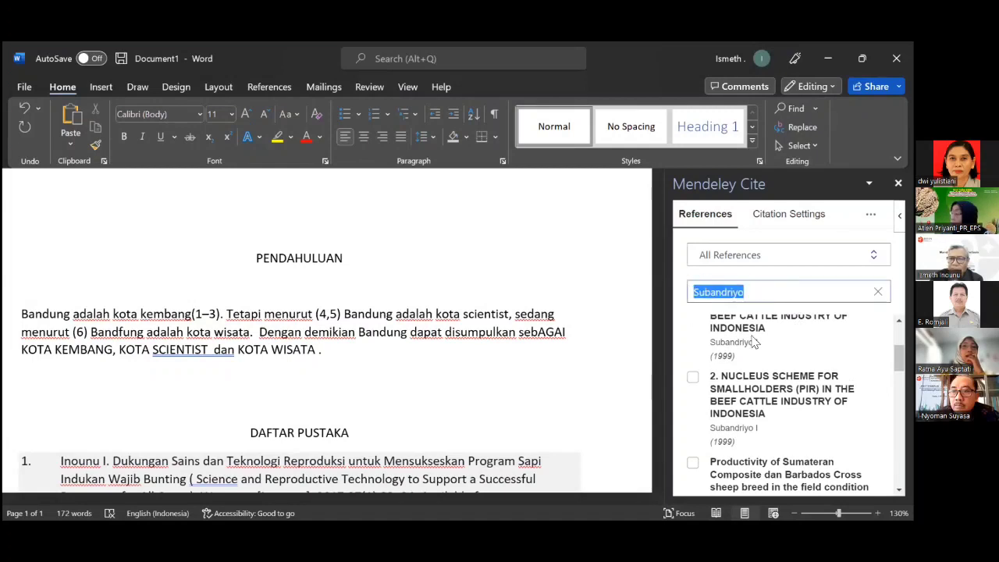
{"action": "key", "text": "BackSpace"}
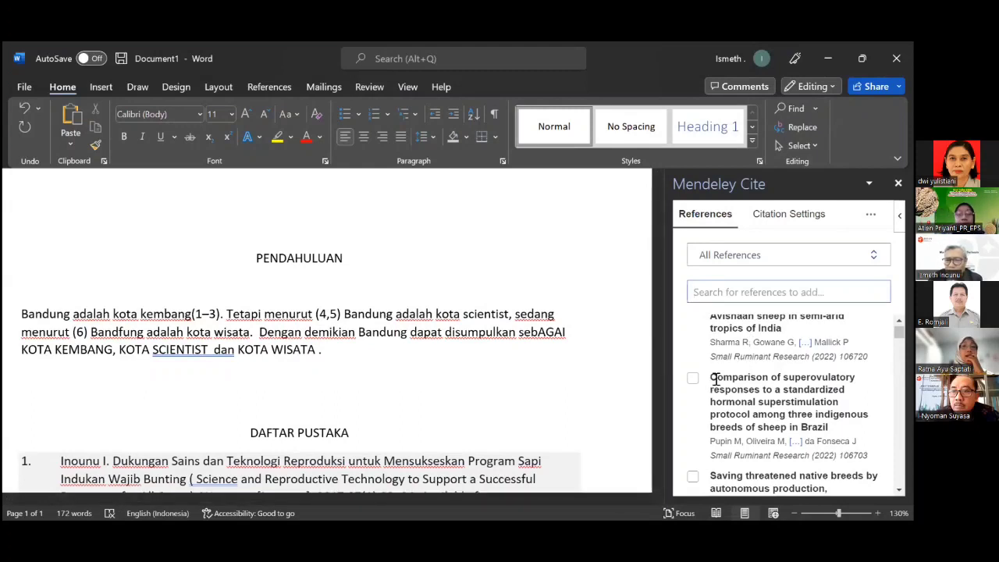
{"action": "left_click", "coordinate": [691, 381]}
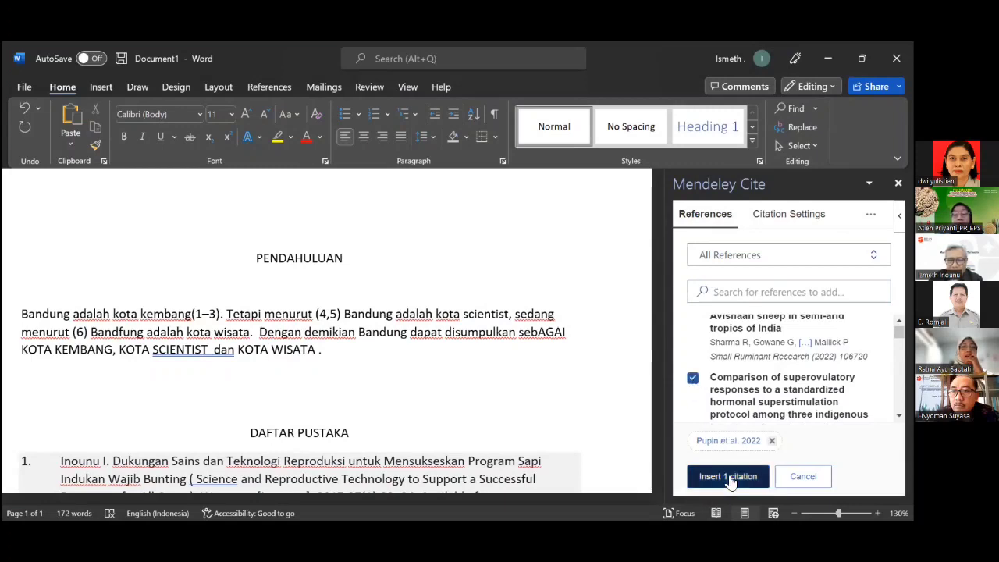
{"action": "left_click", "coordinate": [728, 477]}
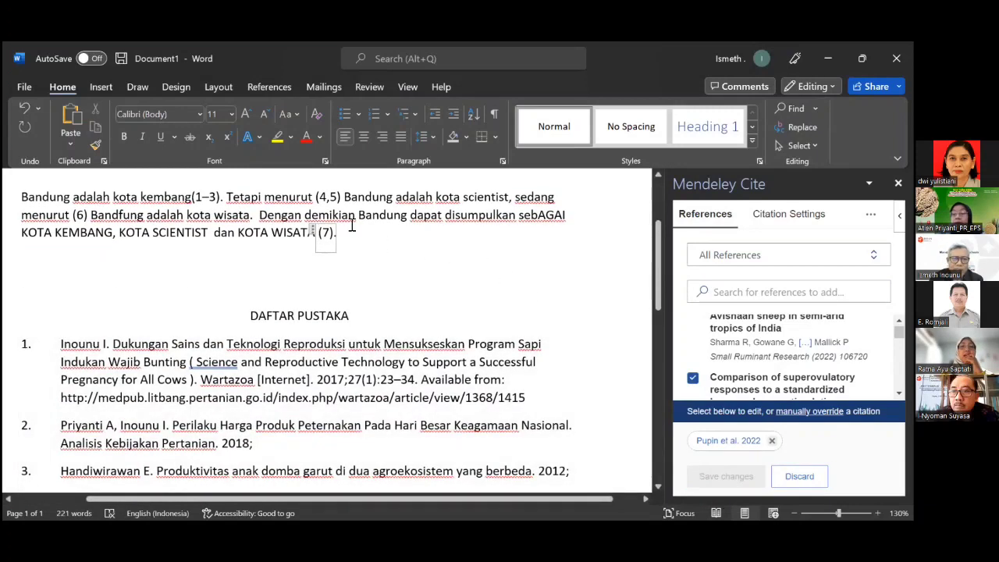
{"action": "left_click", "coordinate": [350, 240]}
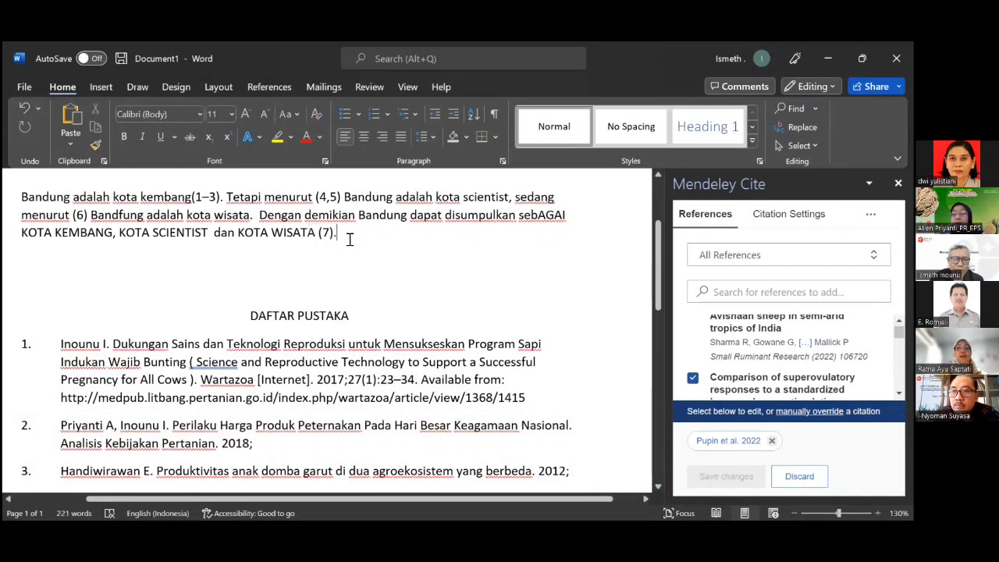
{"action": "scroll", "coordinate": [355, 235], "scroll_direction": "down", "scroll_amount": 3}
{"action": "scroll", "coordinate": [358, 229], "scroll_direction": "down", "scroll_amount": 6}
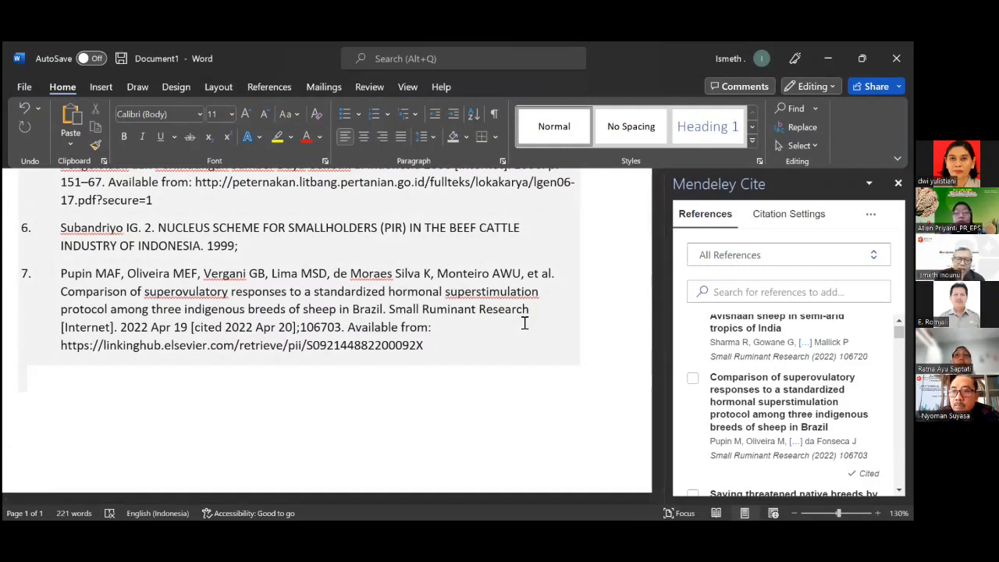
{"action": "scroll", "coordinate": [525, 322], "scroll_direction": "up", "scroll_amount": 3}
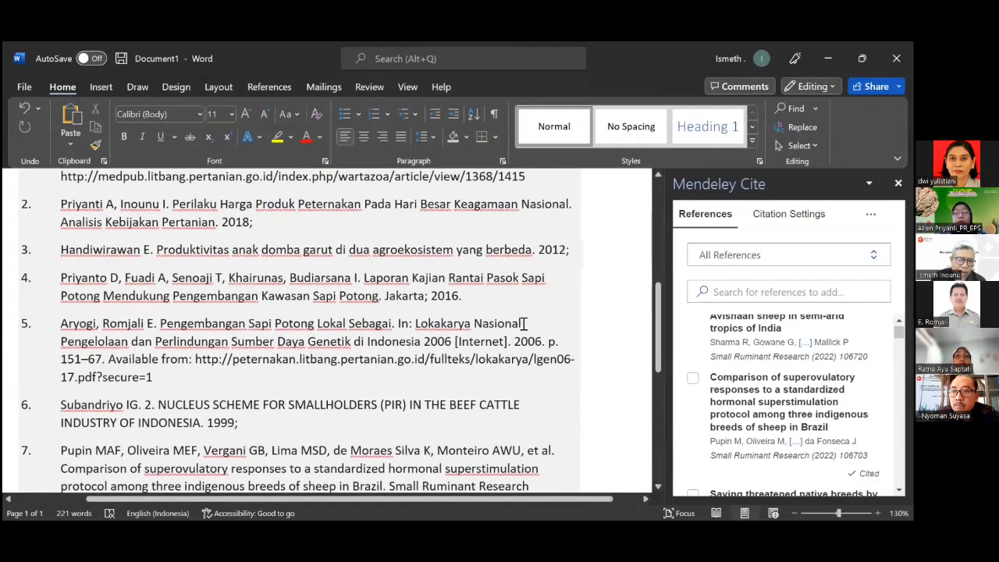
{"action": "scroll", "coordinate": [525, 323], "scroll_direction": "up", "scroll_amount": 5}
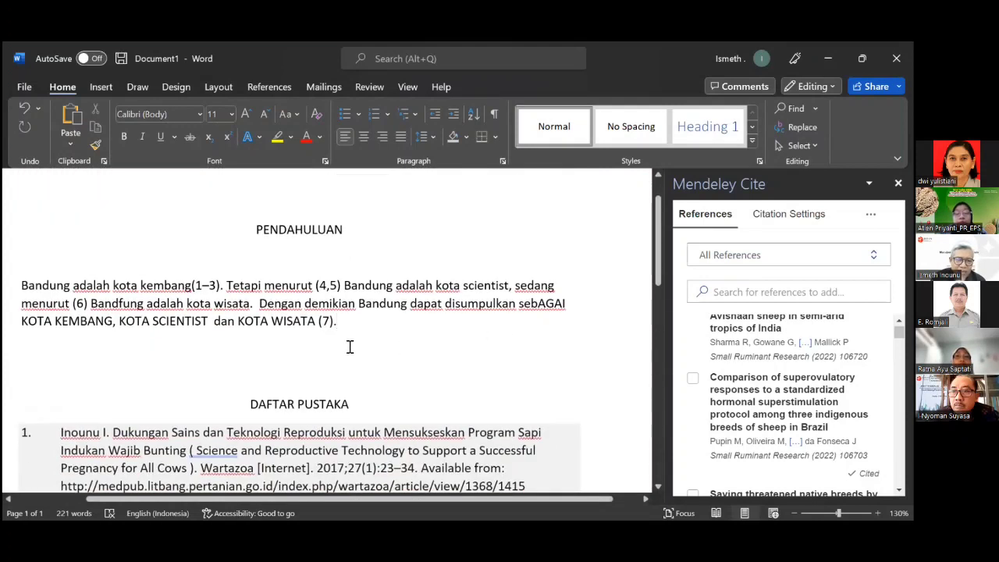
{"action": "scroll", "coordinate": [380, 351], "scroll_direction": "down", "scroll_amount": 6}
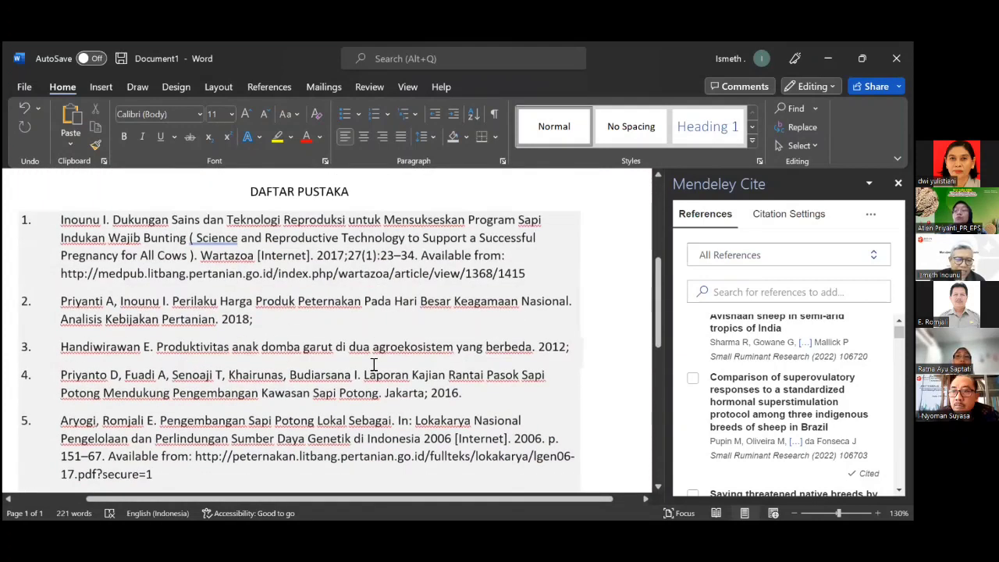
{"action": "scroll", "coordinate": [319, 391], "scroll_direction": "down", "scroll_amount": 1}
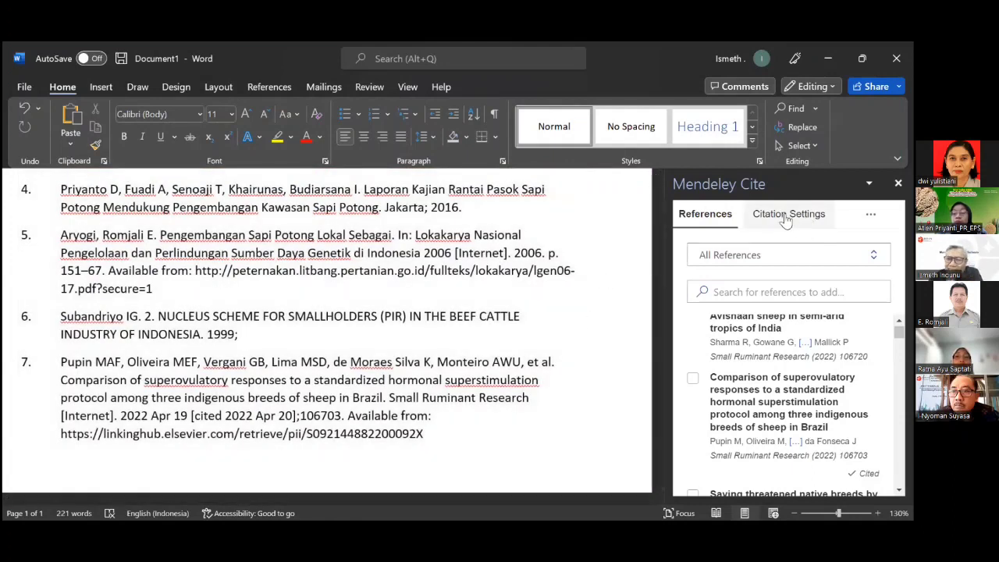
Apply Chicago Manual of Style 17th edition (author-date) from Mendeley Cite's Citation Settings.
{"action": "left_click", "coordinate": [786, 219]}
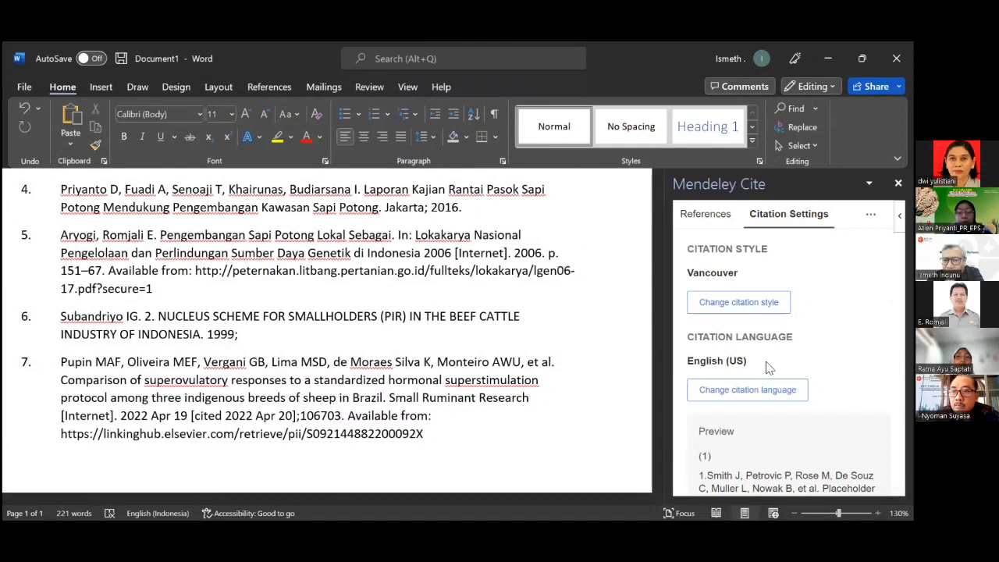
{"action": "left_click", "coordinate": [757, 306]}
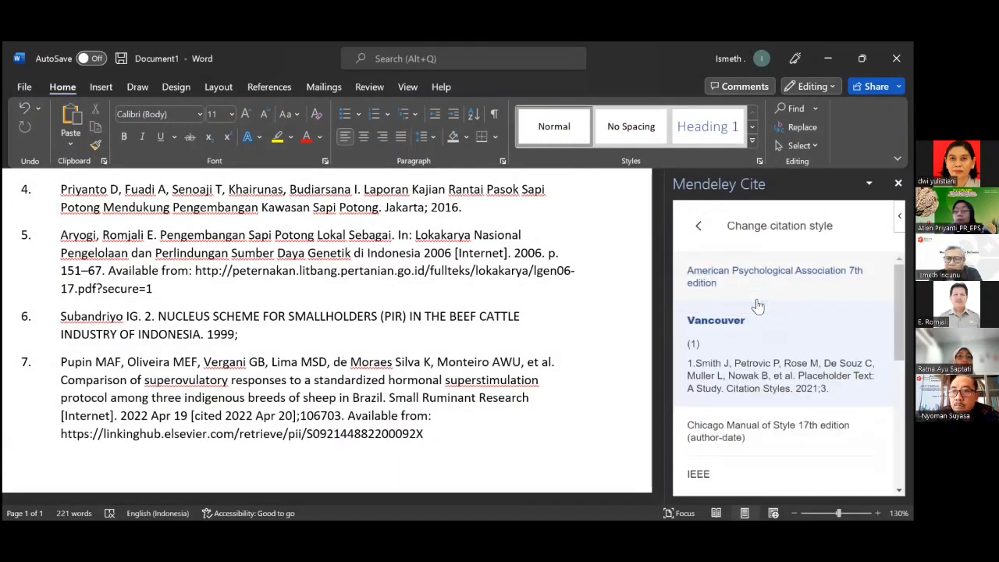
{"action": "scroll", "coordinate": [759, 308], "scroll_direction": "down", "scroll_amount": 3}
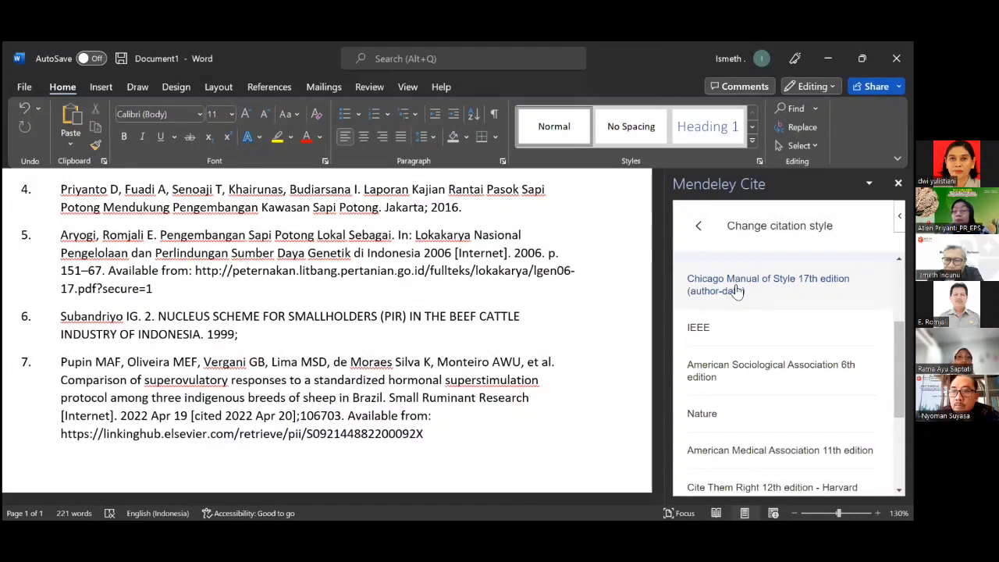
{"action": "left_click", "coordinate": [737, 291]}
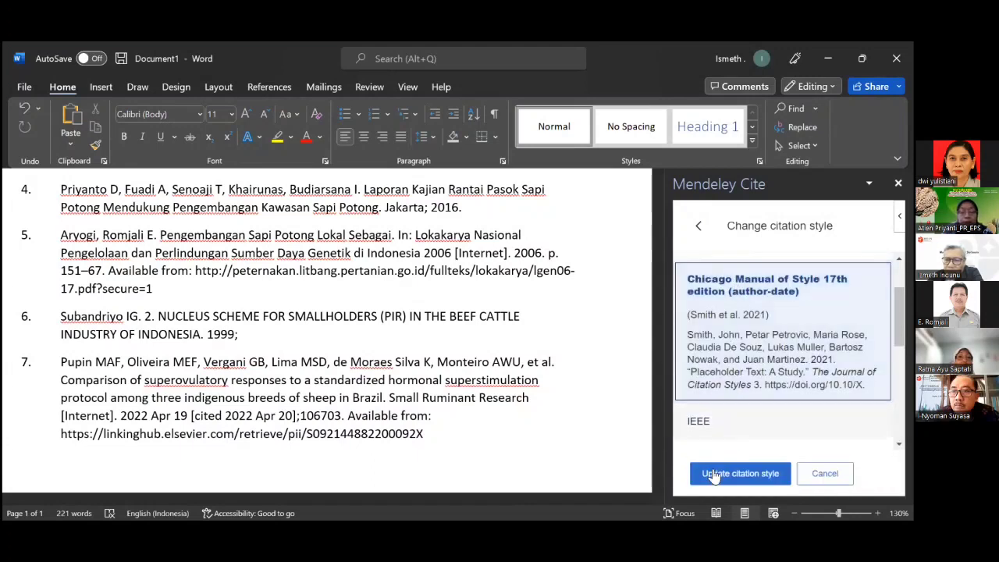
{"action": "left_click", "coordinate": [722, 476]}
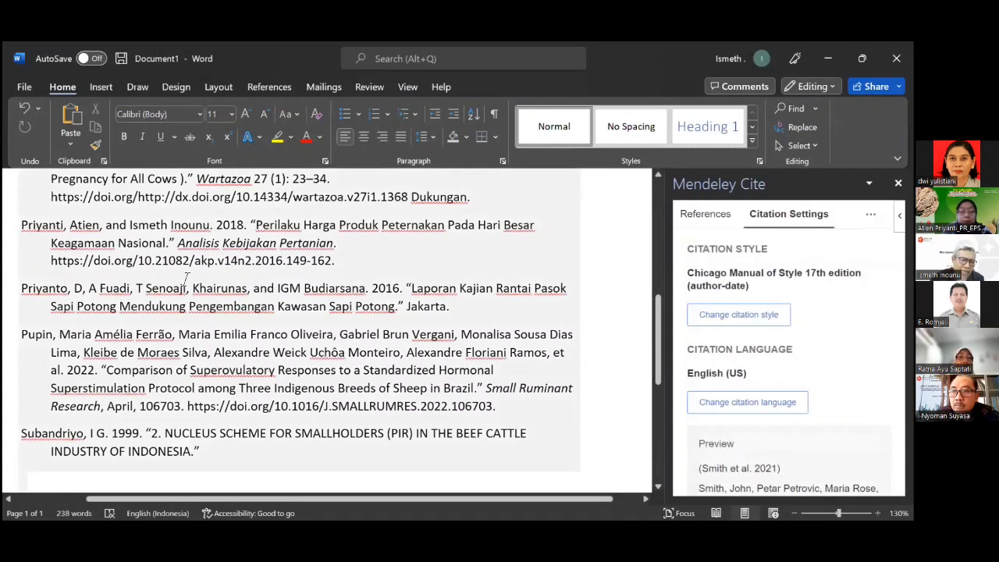
{"action": "scroll", "coordinate": [188, 277], "scroll_direction": "up", "scroll_amount": 3}
{"action": "scroll", "coordinate": [187, 276], "scroll_direction": "up", "scroll_amount": 2}
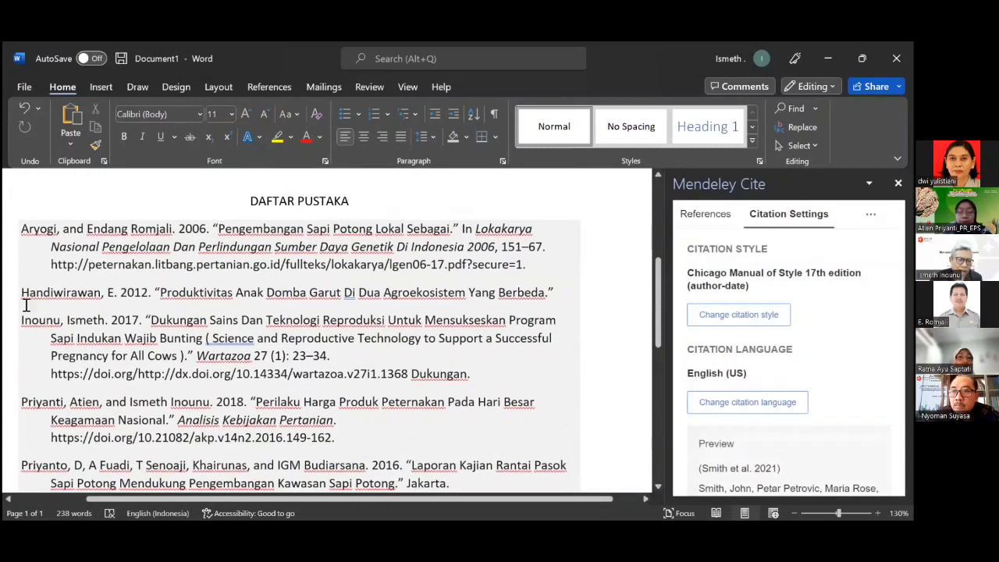
{"action": "scroll", "coordinate": [50, 367], "scroll_direction": "down", "scroll_amount": 2}
{"action": "scroll", "coordinate": [48, 366], "scroll_direction": "down", "scroll_amount": 2}
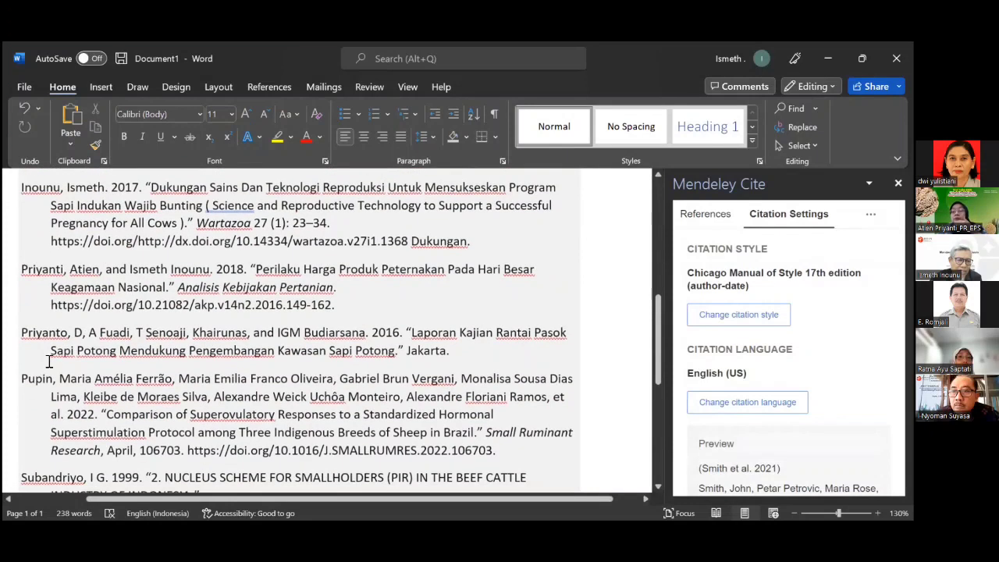
{"action": "scroll", "coordinate": [44, 375], "scroll_direction": "down", "scroll_amount": 2}
{"action": "scroll", "coordinate": [43, 379], "scroll_direction": "down", "scroll_amount": 1}
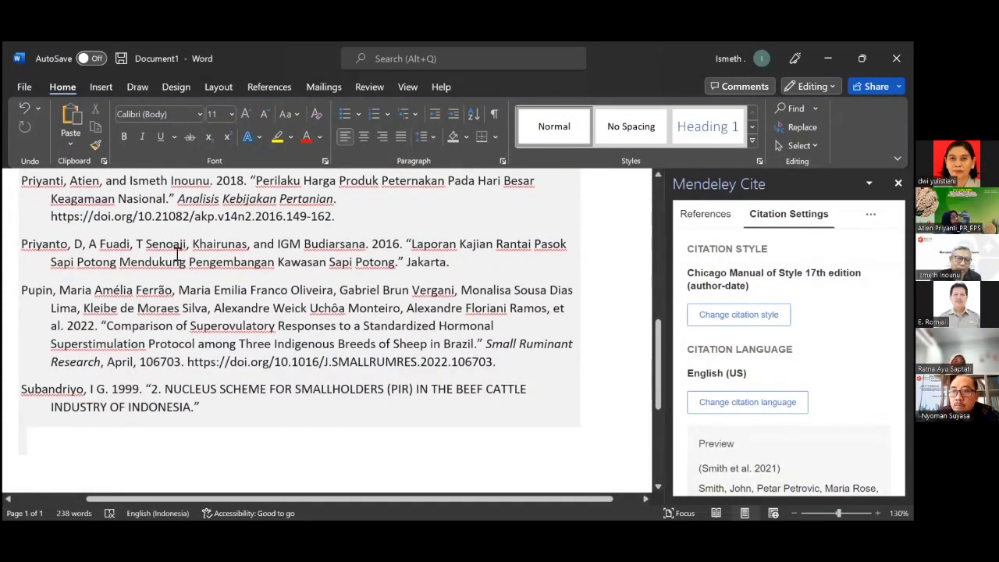
{"action": "scroll", "coordinate": [251, 225], "scroll_direction": "up", "scroll_amount": 4}
{"action": "scroll", "coordinate": [253, 224], "scroll_direction": "up", "scroll_amount": 10}
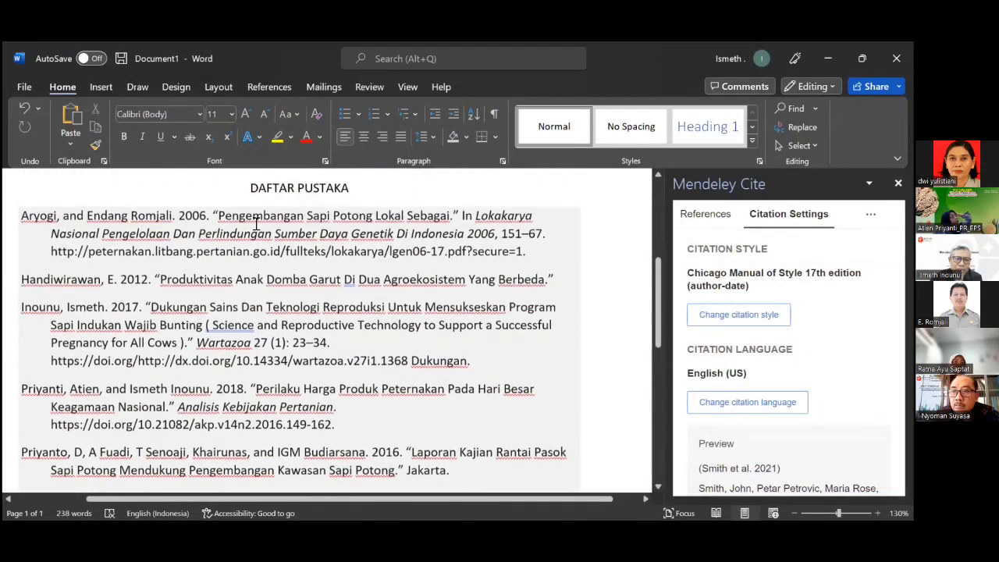
{"action": "scroll", "coordinate": [257, 224], "scroll_direction": "down", "scroll_amount": 3}
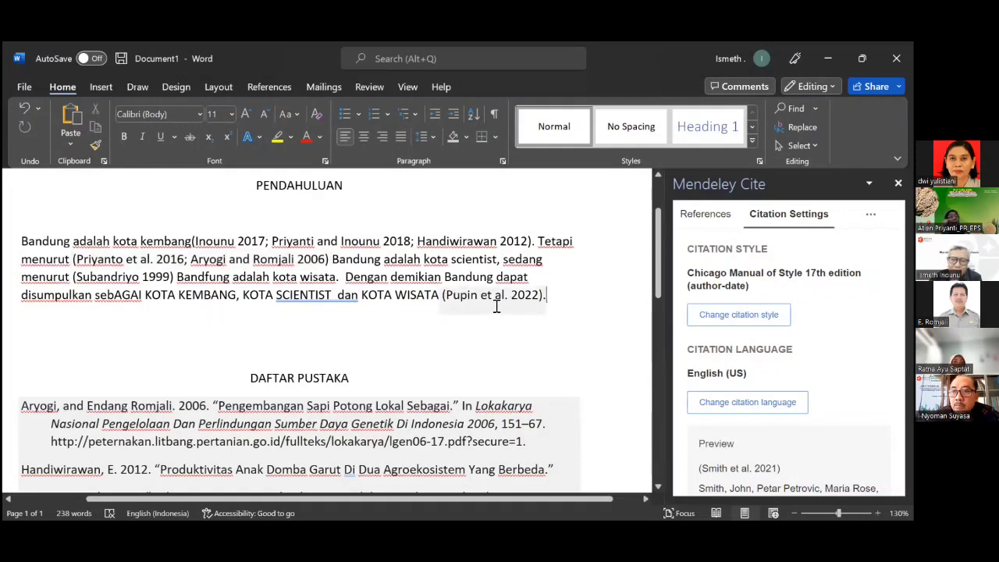
{"action": "scroll", "coordinate": [493, 304], "scroll_direction": "down", "scroll_amount": 5}
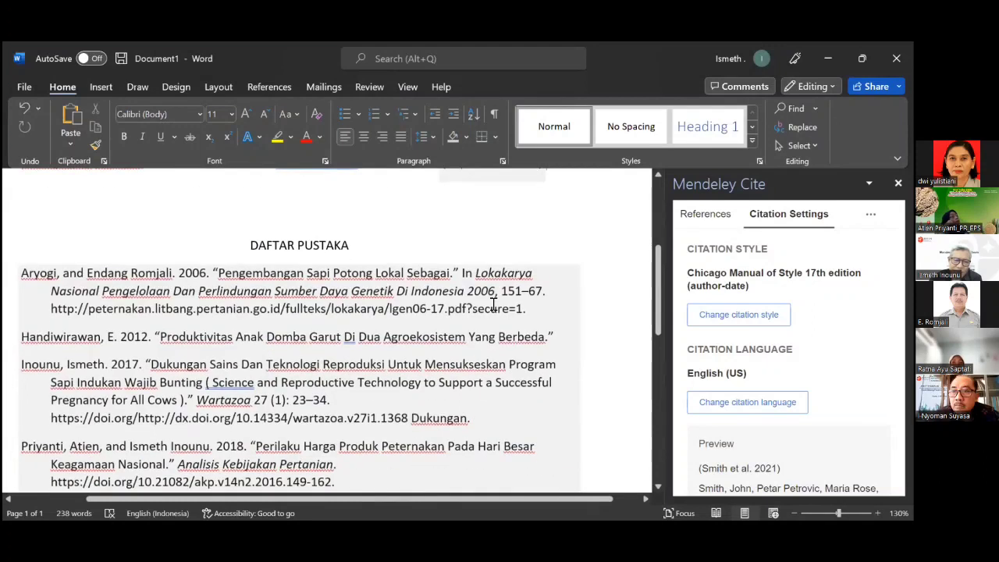
{"action": "scroll", "coordinate": [493, 304], "scroll_direction": "down", "scroll_amount": 1}
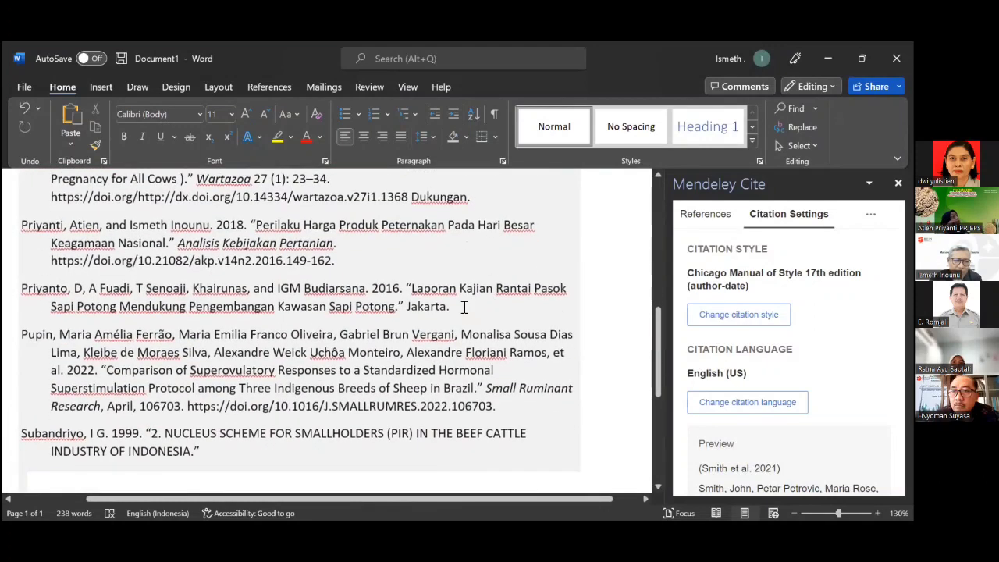
{"action": "scroll", "coordinate": [473, 253], "scroll_direction": "up", "scroll_amount": 1}
{"action": "scroll", "coordinate": [473, 252], "scroll_direction": "up", "scroll_amount": 3}
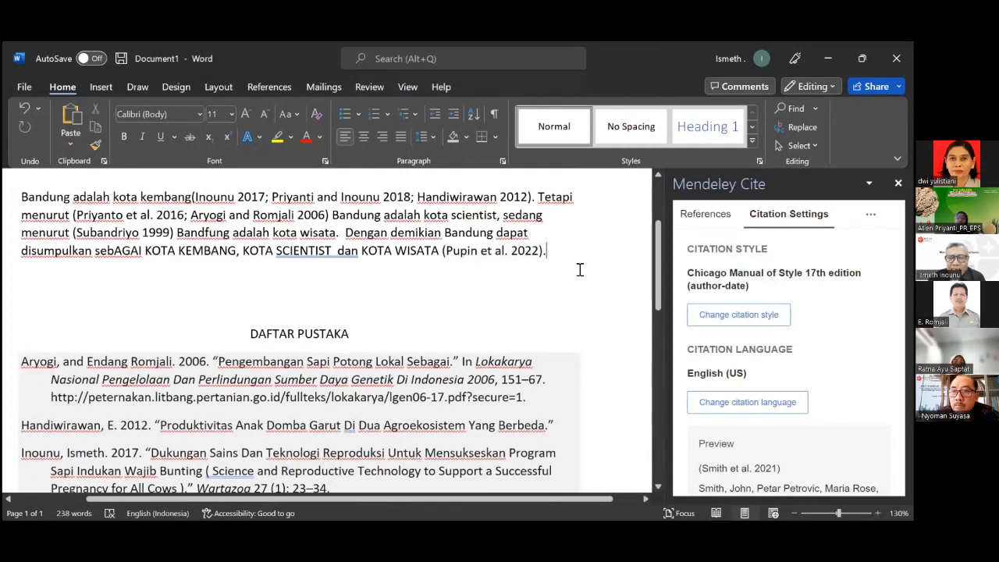
{"action": "scroll", "coordinate": [580, 270], "scroll_direction": "up", "scroll_amount": 2}
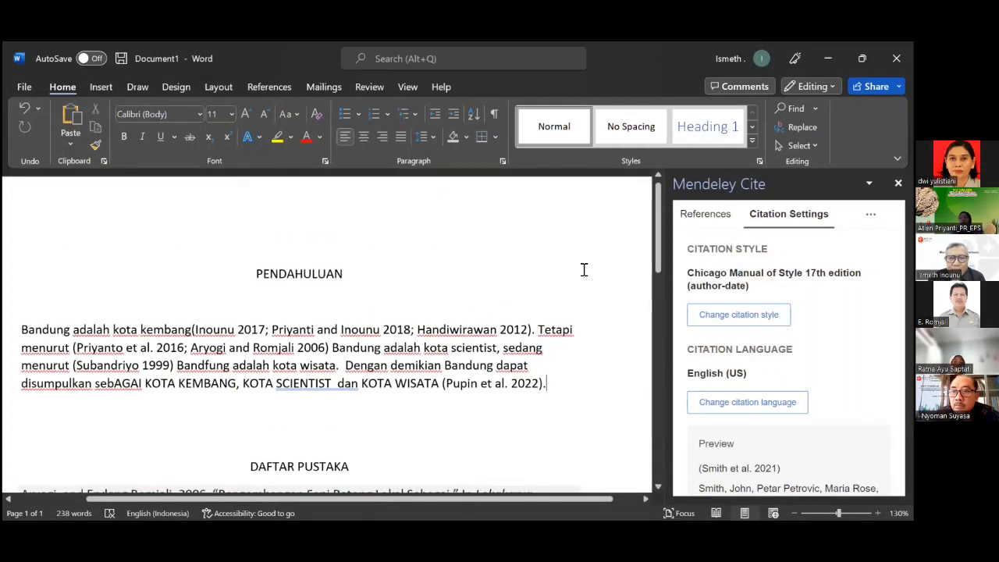
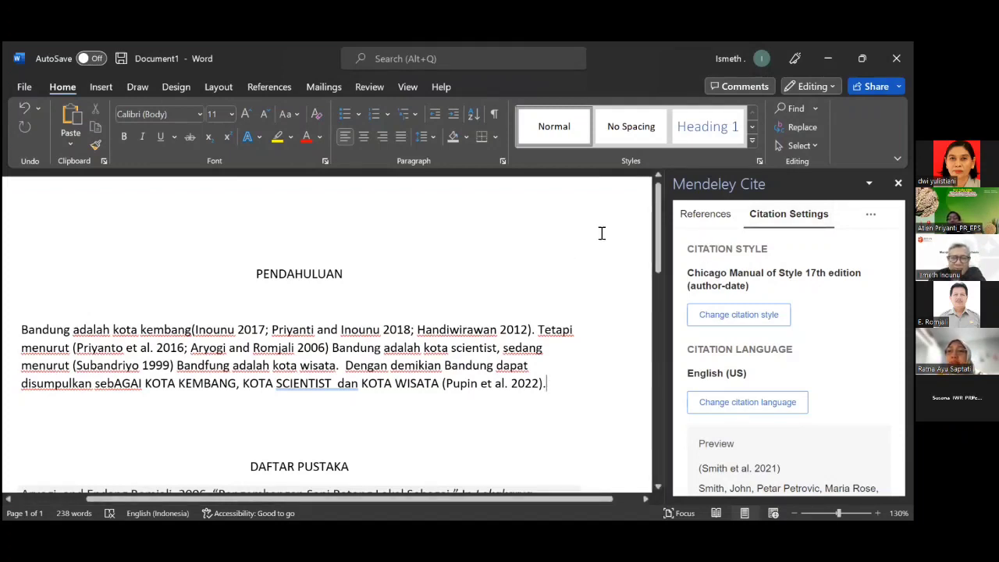
Fully justify the PENDAHULUAN paragraph and switch Mendeley Cite to its References list.
{"action": "scroll", "coordinate": [602, 235], "scroll_direction": "down", "scroll_amount": 6}
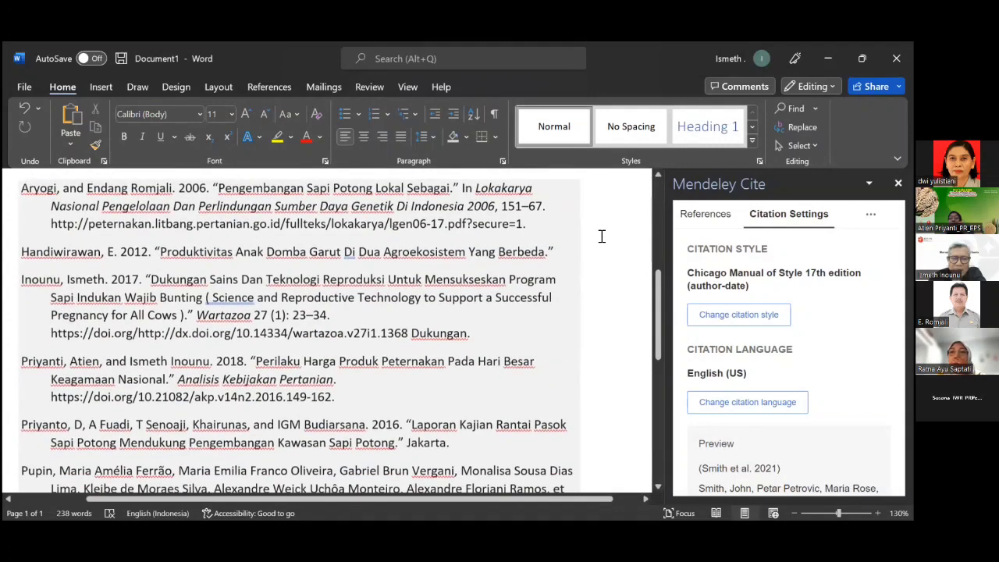
{"action": "scroll", "coordinate": [602, 236], "scroll_direction": "down", "scroll_amount": 4}
{"action": "scroll", "coordinate": [602, 235], "scroll_direction": "up", "scroll_amount": 3}
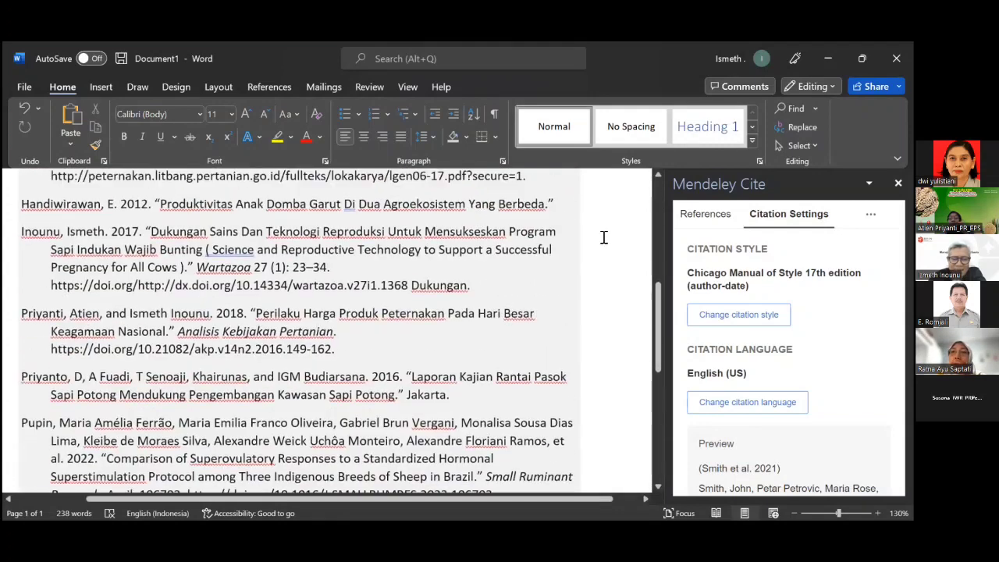
{"action": "scroll", "coordinate": [602, 236], "scroll_direction": "up", "scroll_amount": 5}
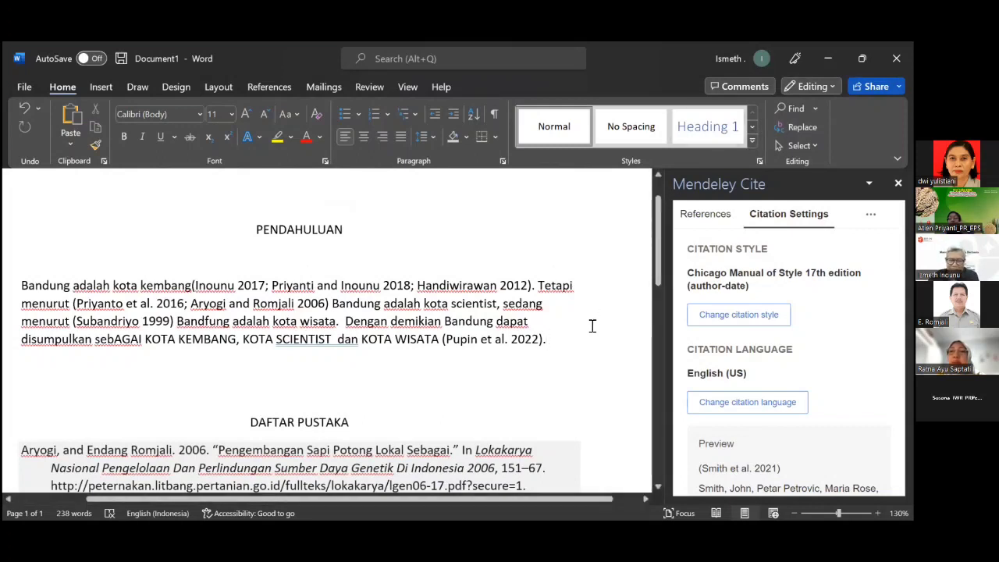
{"action": "scroll", "coordinate": [592, 325], "scroll_direction": "up", "scroll_amount": 1}
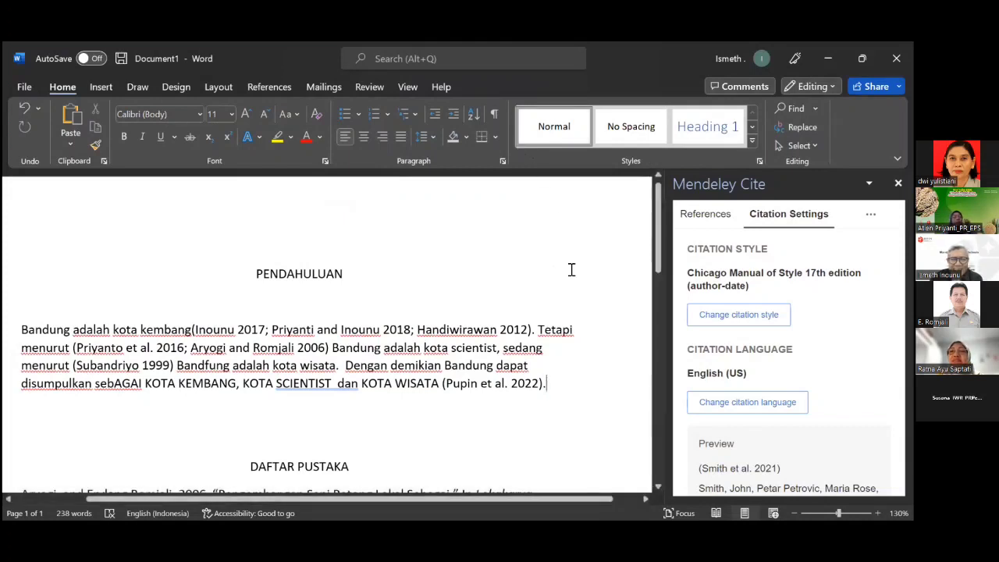
{"action": "scroll", "coordinate": [564, 301], "scroll_direction": "down", "scroll_amount": 1}
{"action": "scroll", "coordinate": [564, 301], "scroll_direction": "down", "scroll_amount": 3}
{"action": "scroll", "coordinate": [564, 301], "scroll_direction": "up", "scroll_amount": 2}
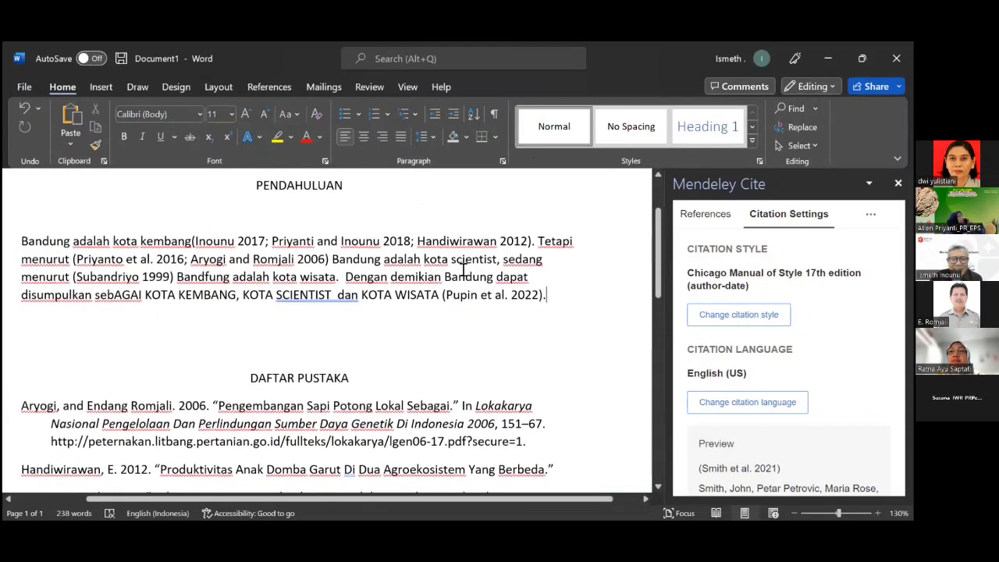
{"action": "left_click", "coordinate": [400, 136]}
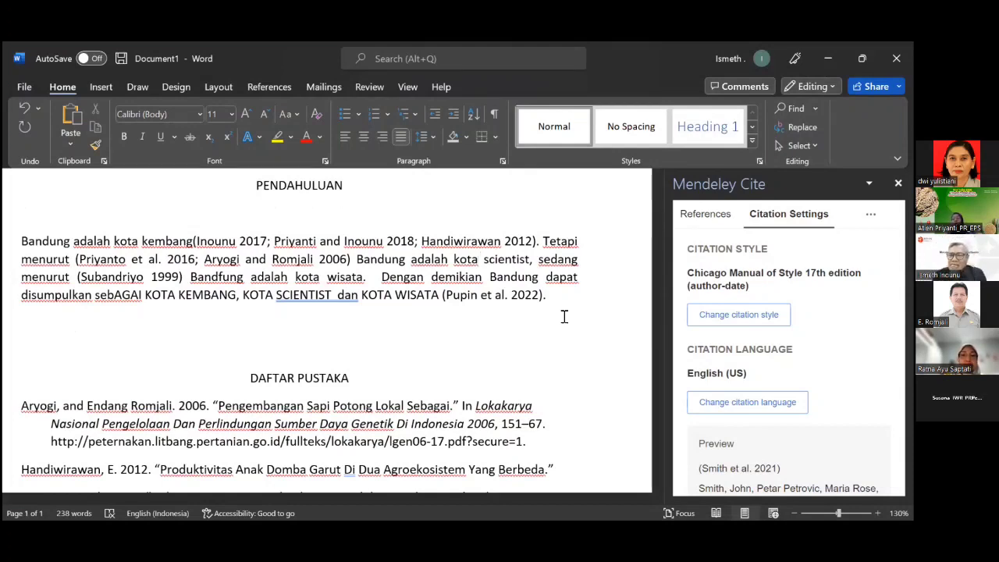
{"action": "left_click", "coordinate": [706, 214]}
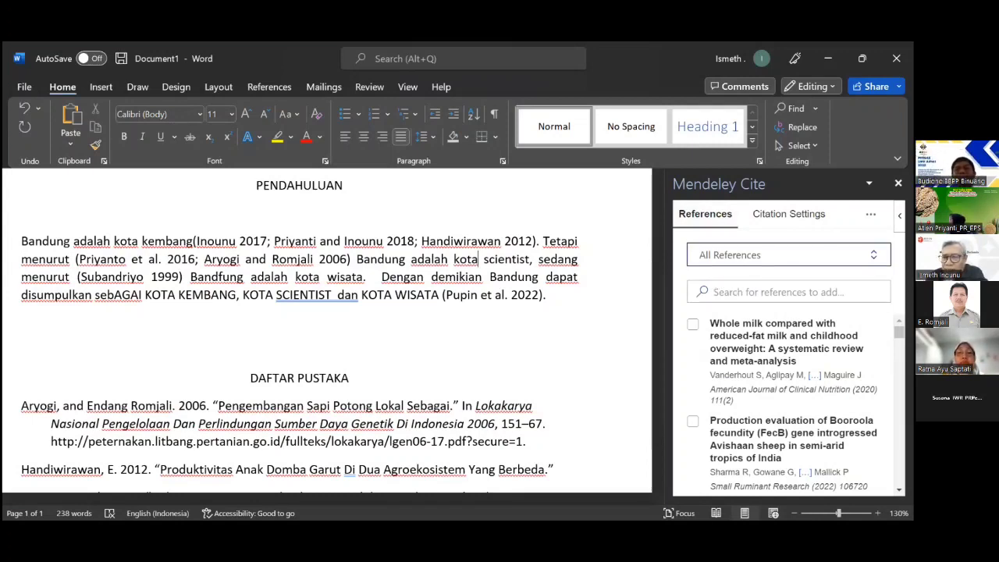
Filter Mendeley Cite's reference list to the Recently Added collection, showing one whole-milk meta-analysis reference.
{"action": "left_click", "coordinate": [789, 255]}
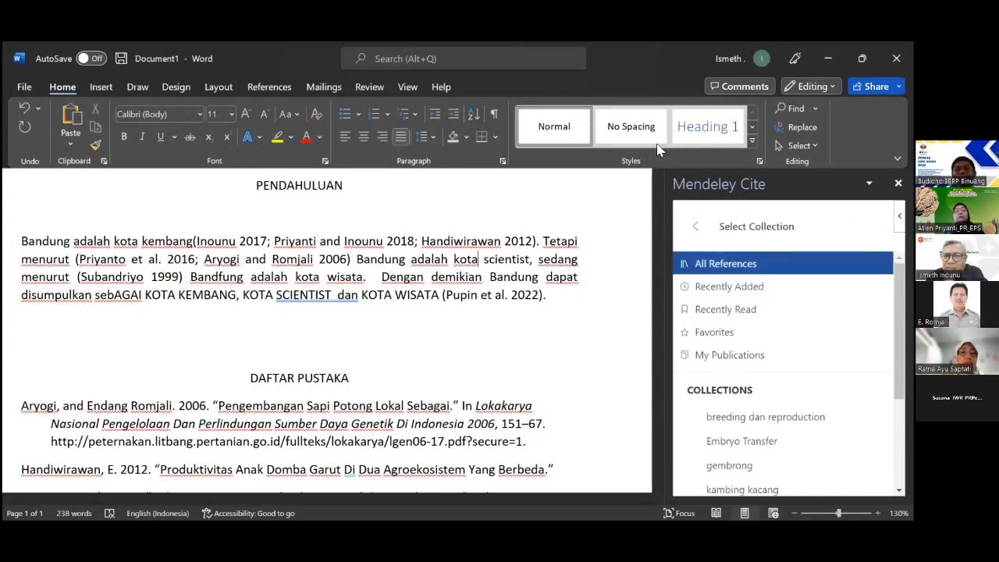
{"action": "left_click", "coordinate": [694, 226]}
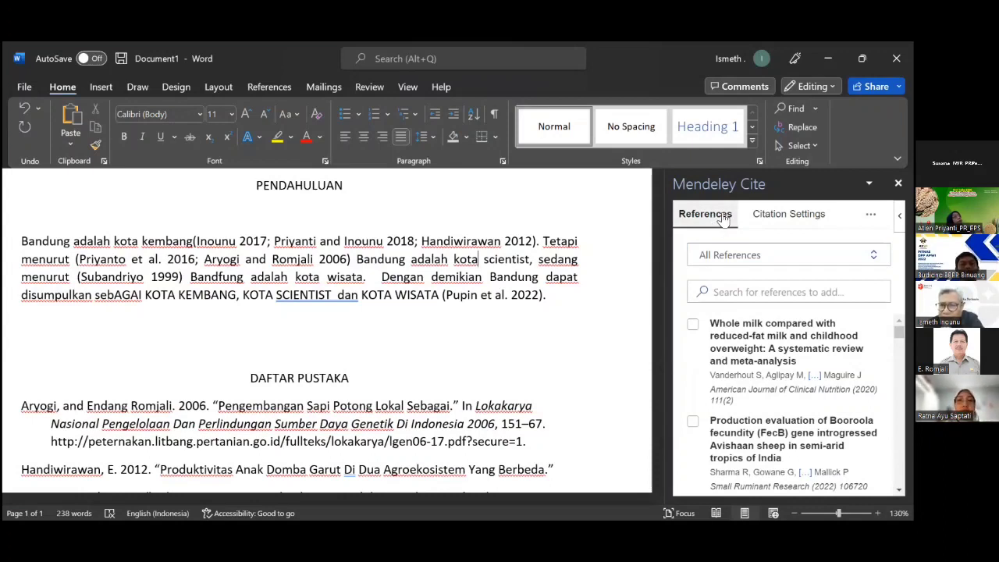
{"action": "left_click", "coordinate": [724, 221]}
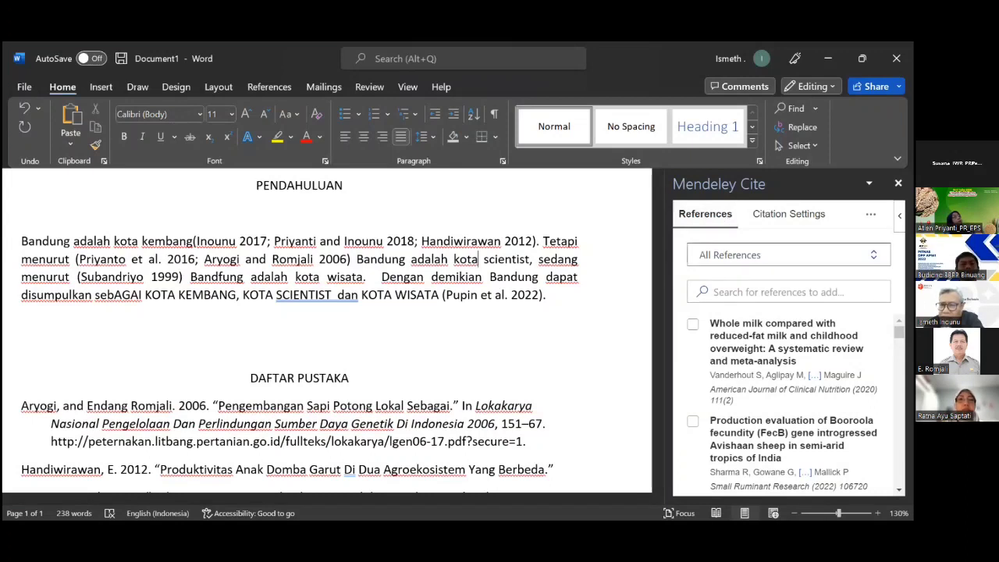
{"action": "left_click", "coordinate": [774, 256]}
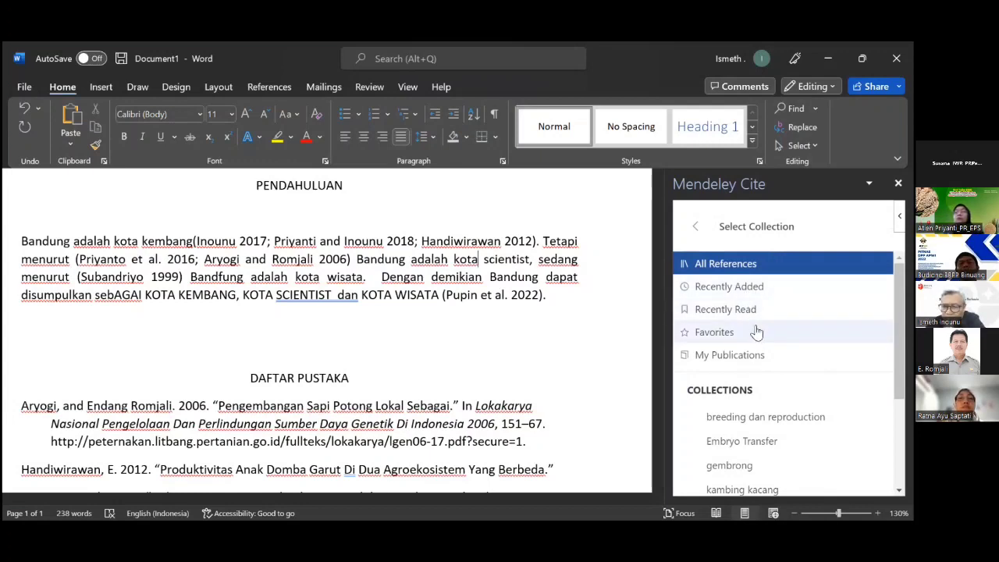
{"action": "scroll", "coordinate": [754, 334], "scroll_direction": "down", "scroll_amount": 3}
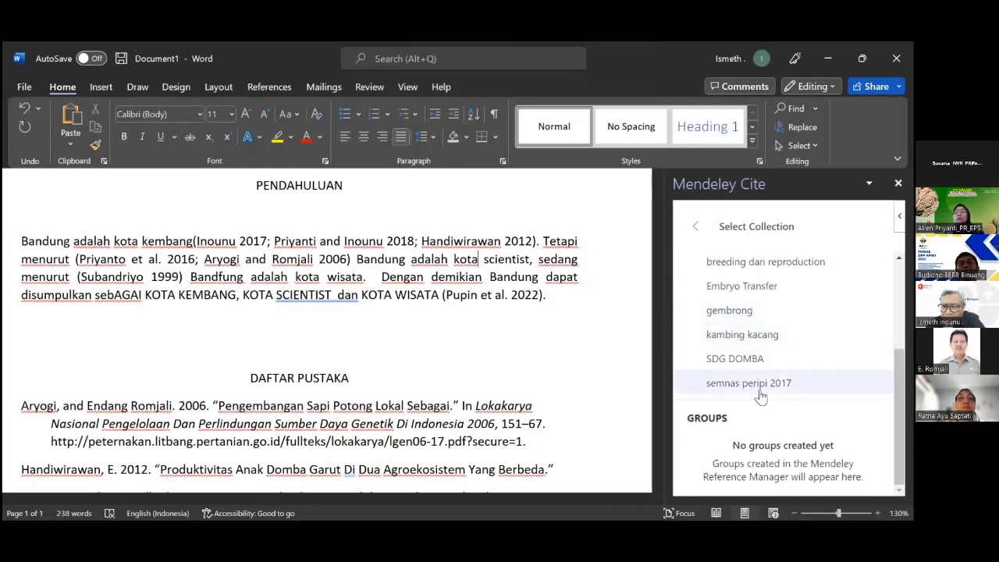
{"action": "scroll", "coordinate": [758, 392], "scroll_direction": "up", "scroll_amount": 3}
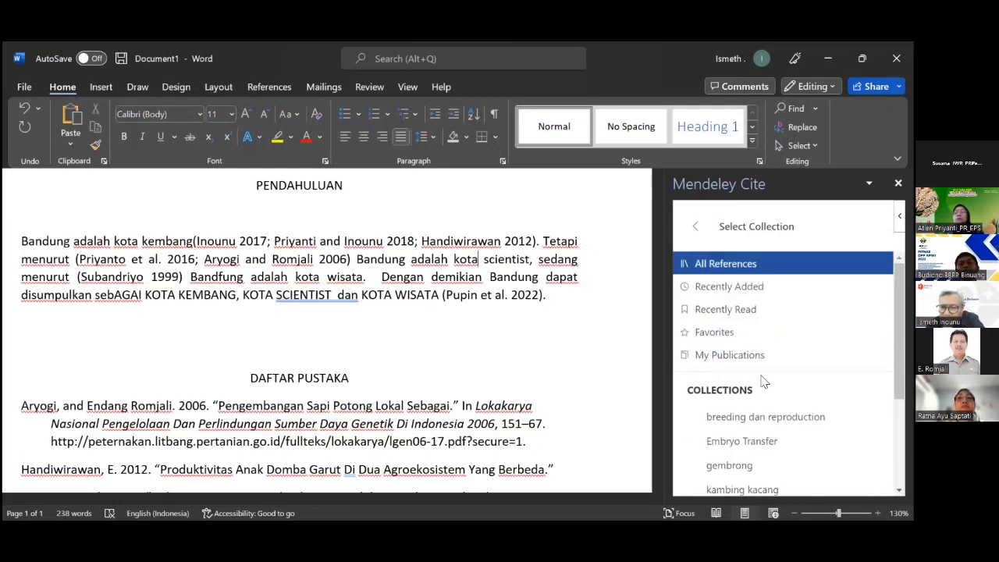
{"action": "left_click", "coordinate": [728, 288]}
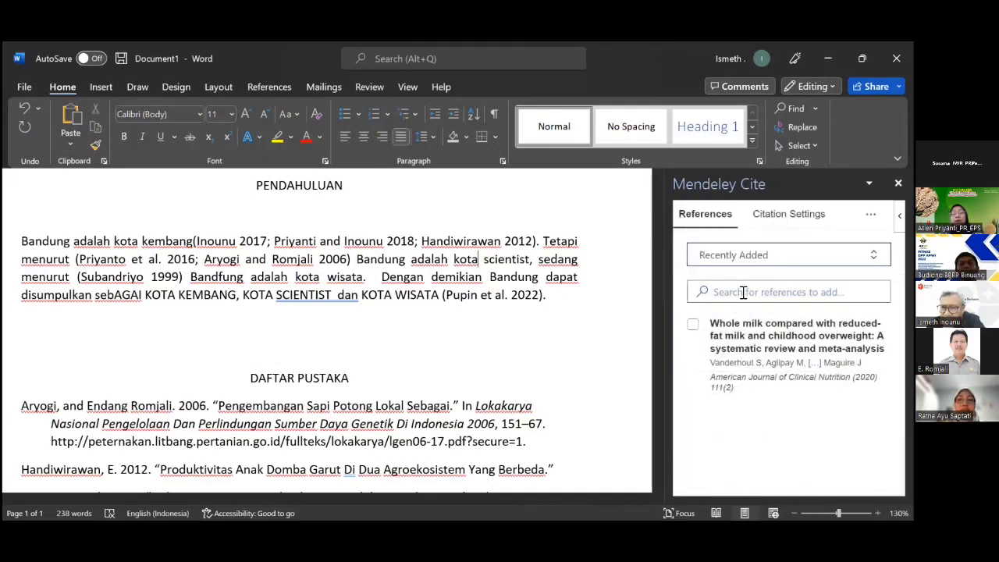
{"action": "left_click", "coordinate": [728, 292]}
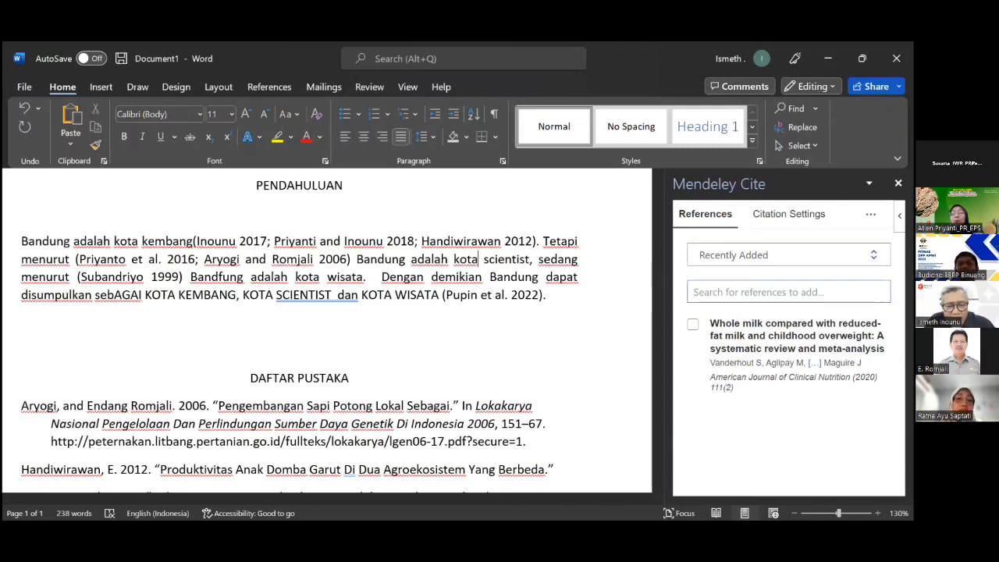
Search the Mendeley library for 'Keputusan Menteri', fixing the typo; no references match.
{"action": "type", "text": "K"}
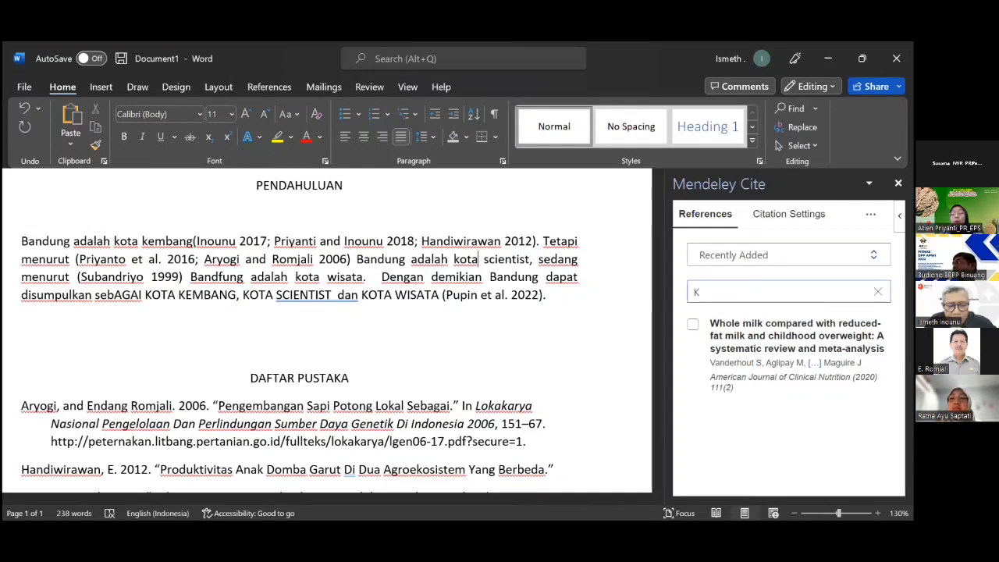
{"action": "type", "text": "e"}
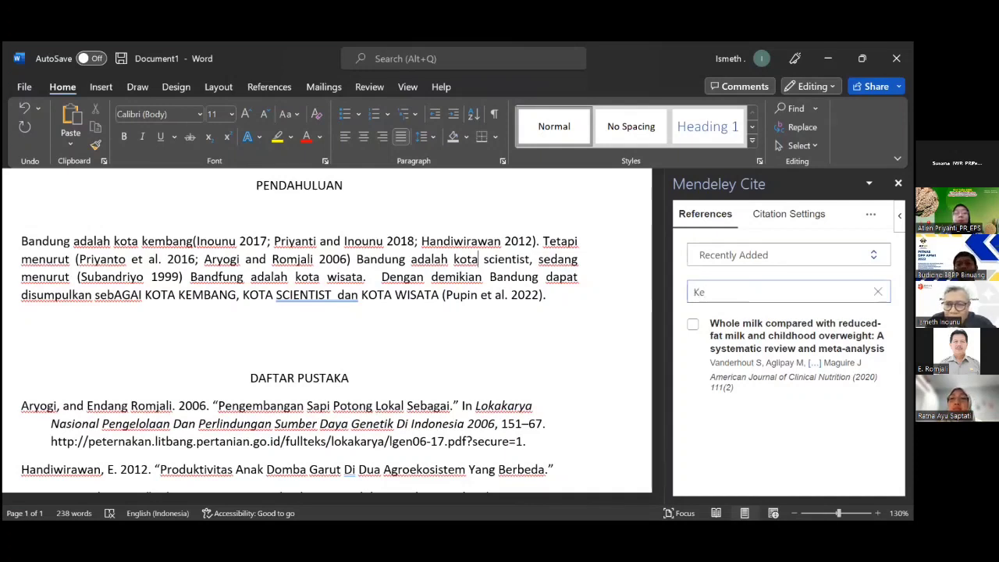
{"action": "type", "text": "putudsan "}
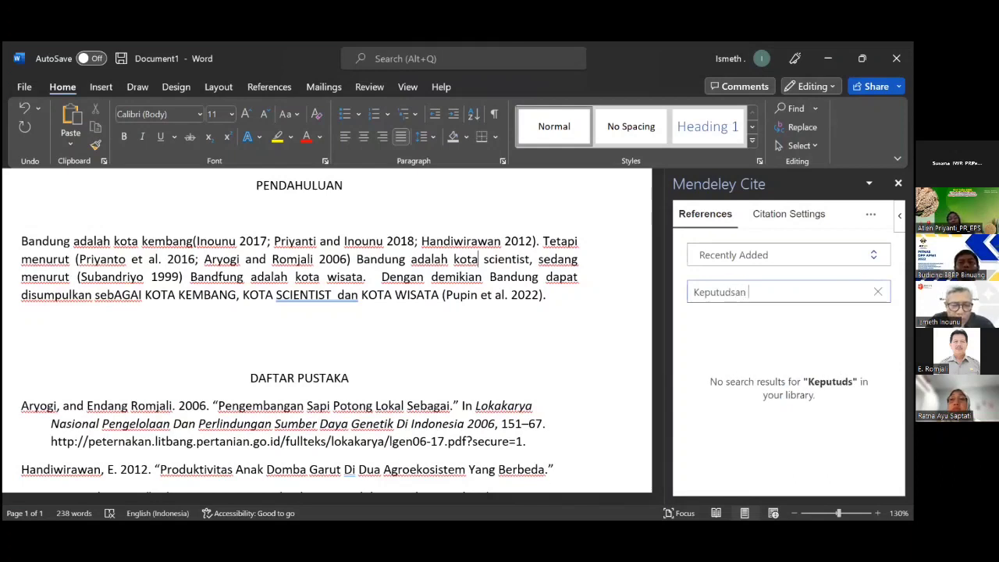
{"action": "type", "text": "Menteri"}
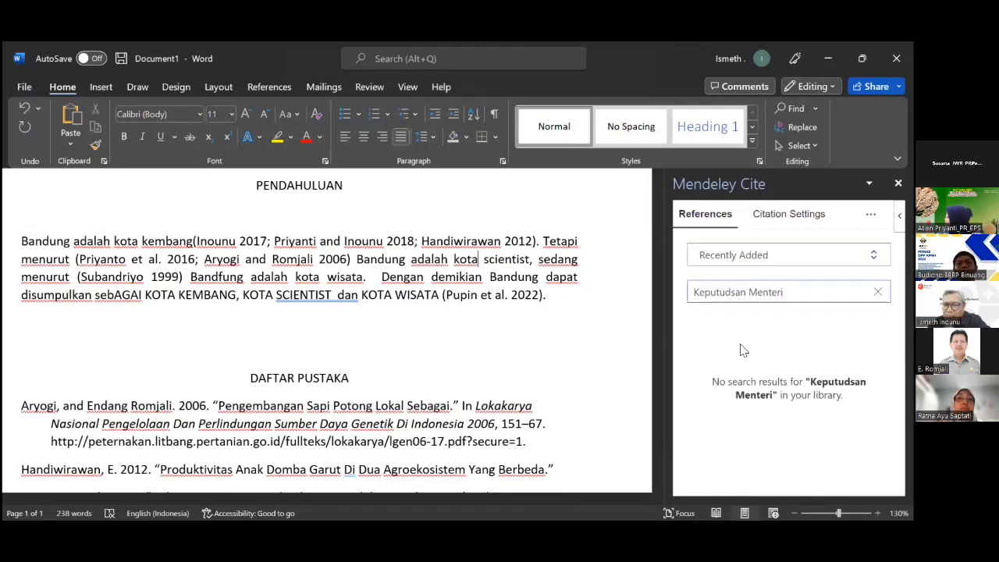
{"action": "left_click", "coordinate": [732, 292]}
{"action": "key", "text": "BackSpace"}
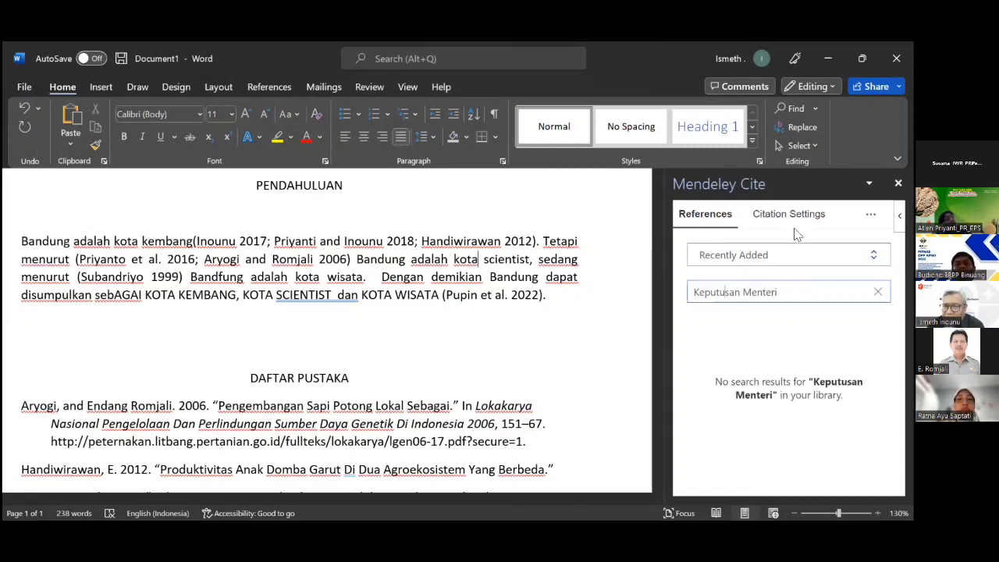
{"action": "left_click", "coordinate": [870, 214]}
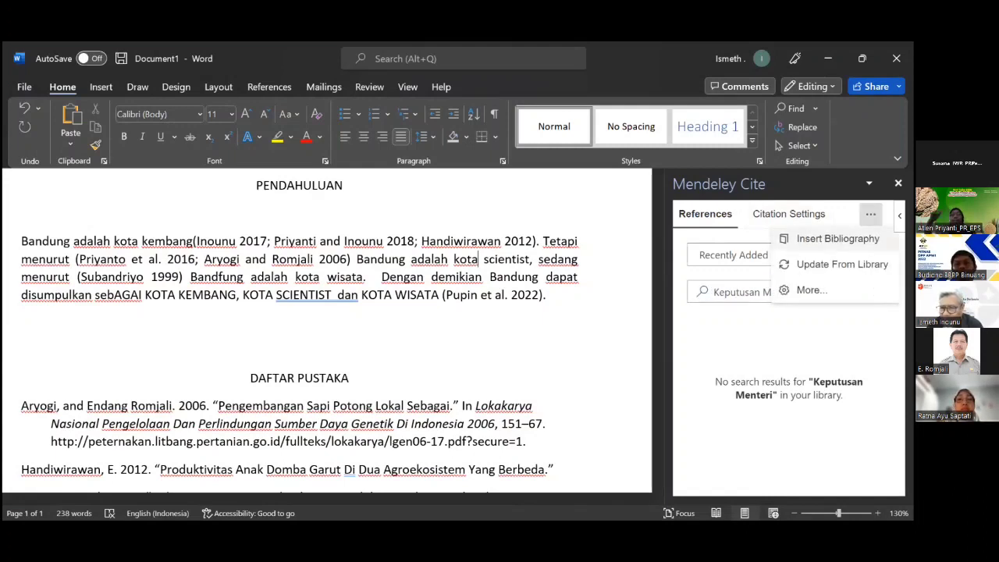
Look over Mendeley Cite's extra options and style settings, then return to the search results.
{"action": "left_click", "coordinate": [812, 289]}
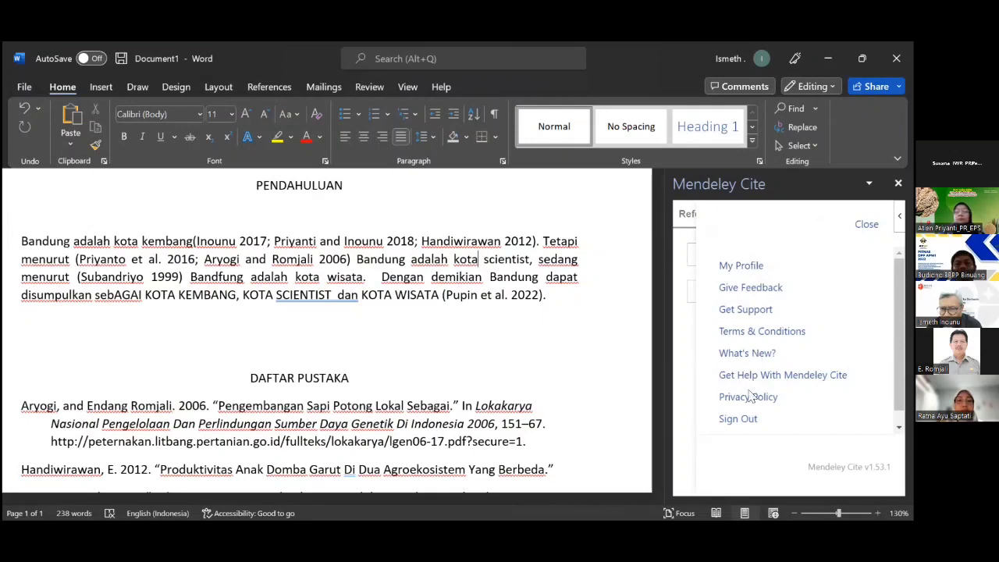
{"action": "left_click", "coordinate": [686, 391]}
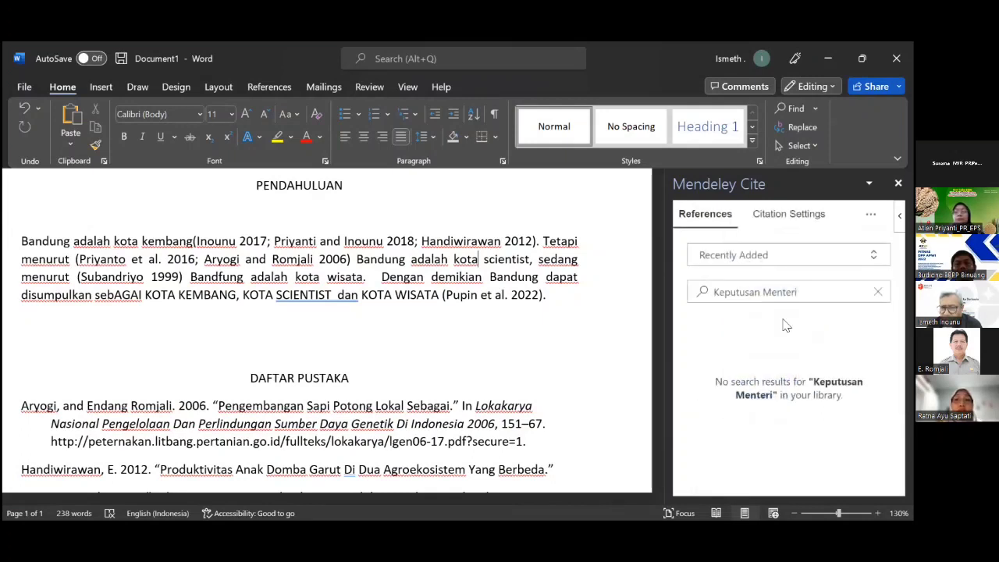
{"action": "left_click", "coordinate": [808, 222]}
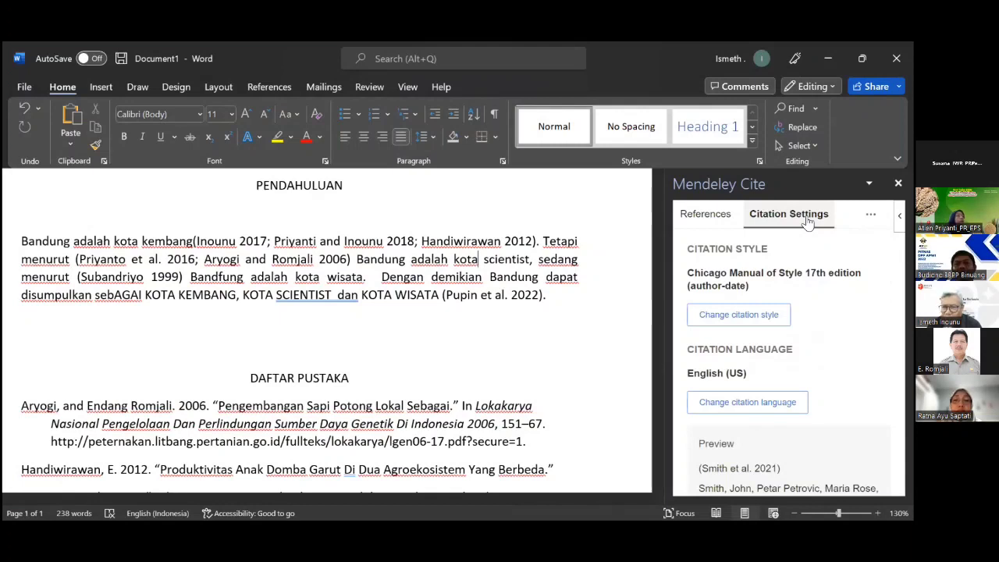
{"action": "left_click", "coordinate": [871, 214]}
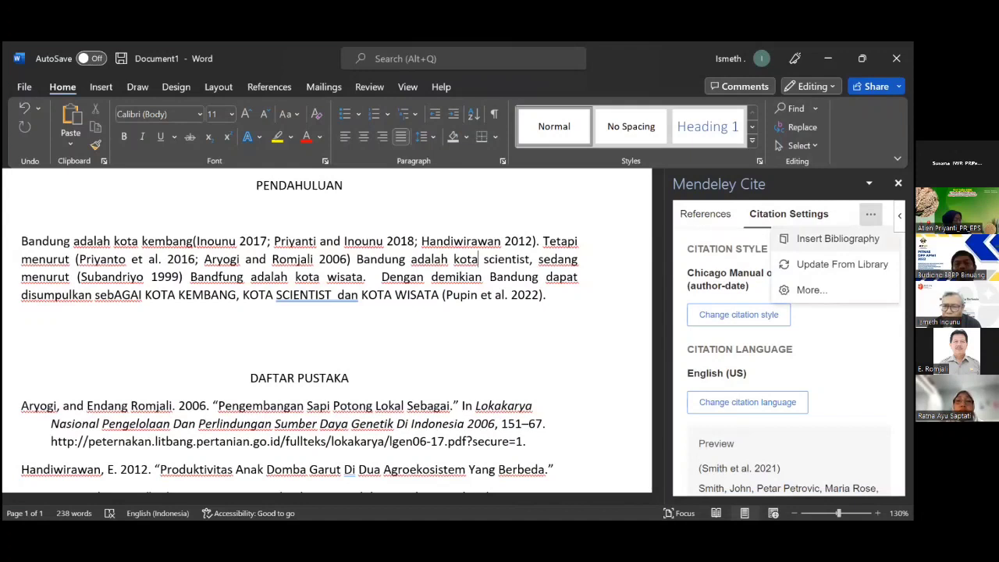
{"action": "left_click", "coordinate": [799, 220]}
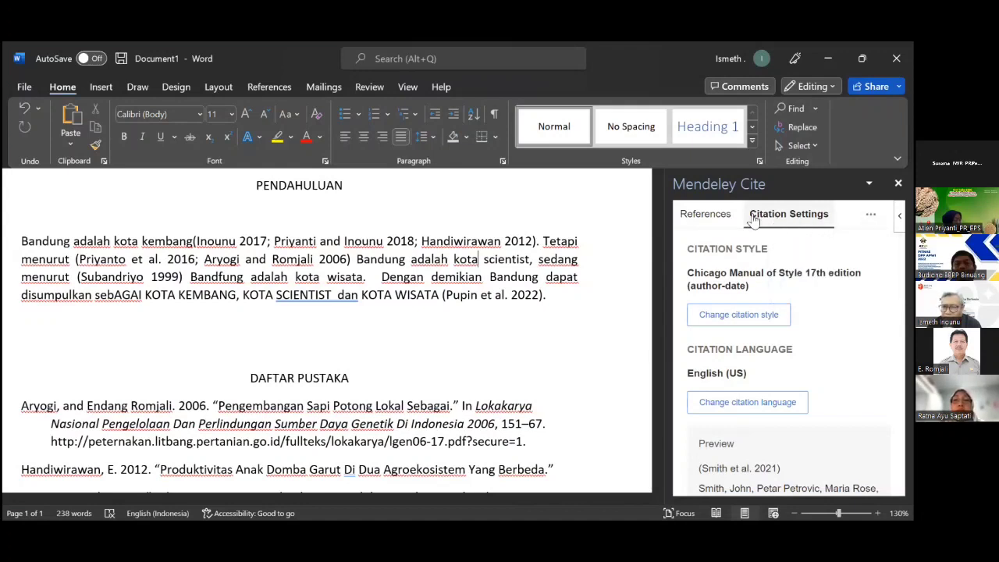
{"action": "left_click", "coordinate": [704, 215]}
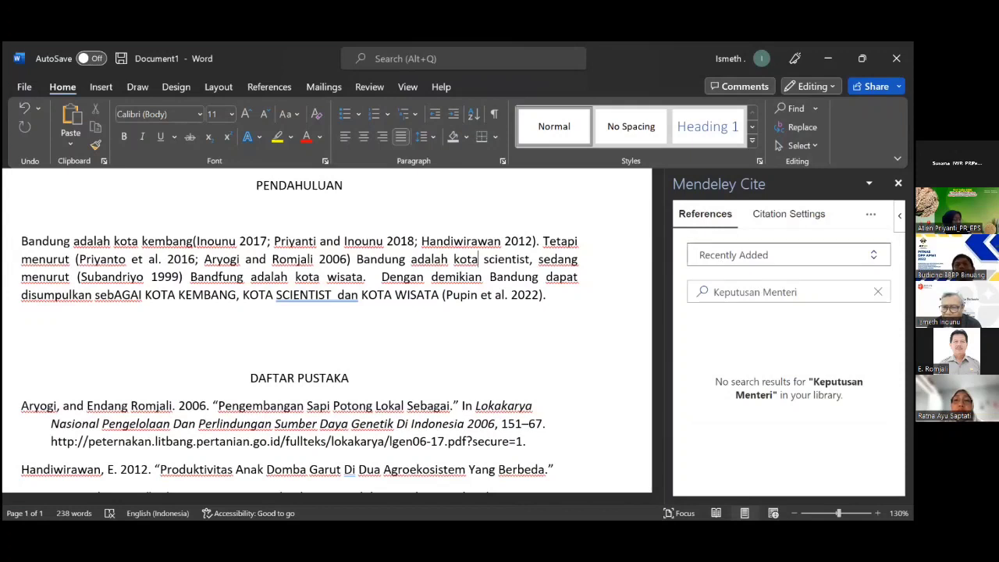
Switch the reference collection to My Publications, then back to Recently Added.
{"action": "left_click", "coordinate": [784, 254]}
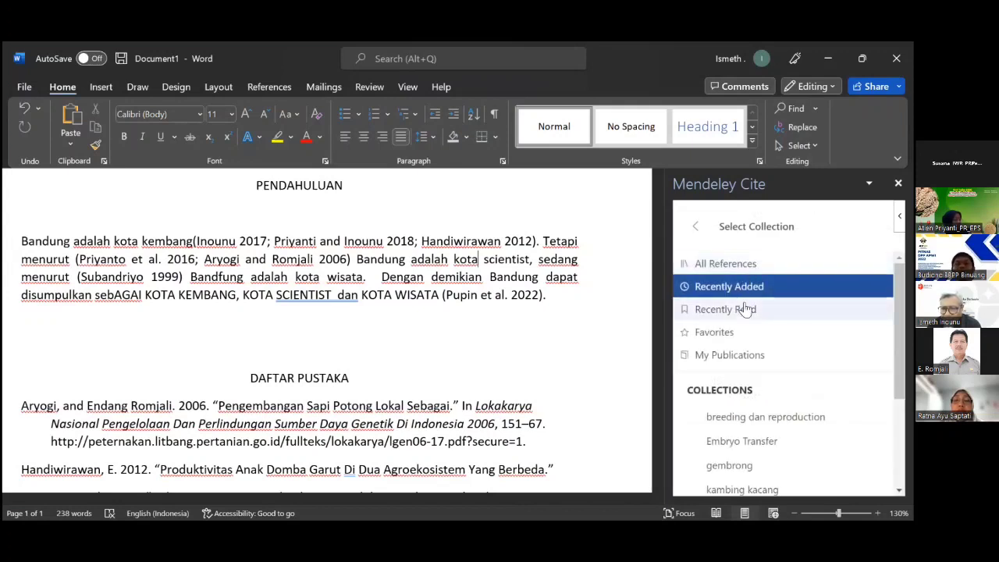
{"action": "left_click", "coordinate": [734, 358]}
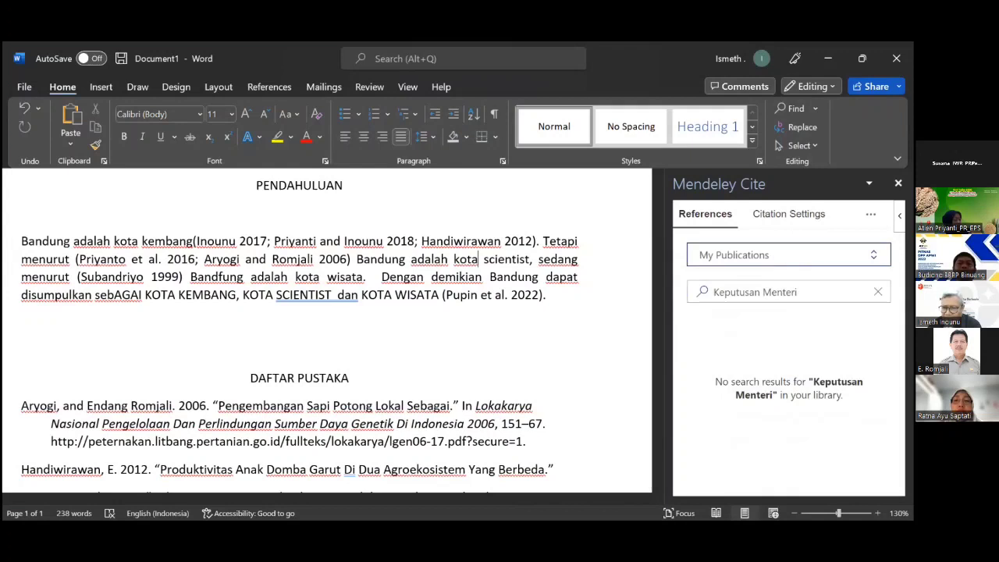
{"action": "left_click", "coordinate": [792, 256]}
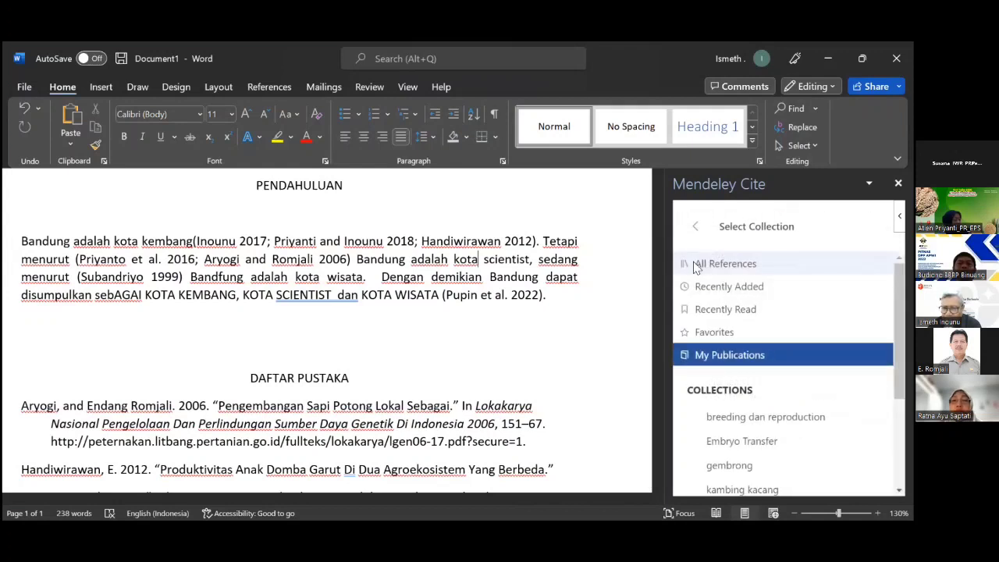
{"action": "left_click", "coordinate": [707, 287]}
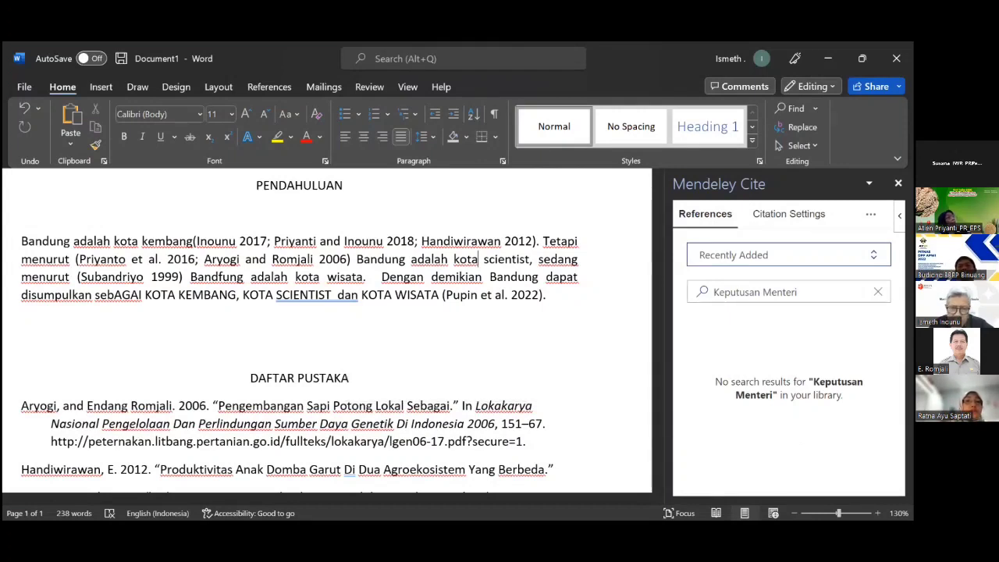
{"action": "key", "text": "alt+Tab"}
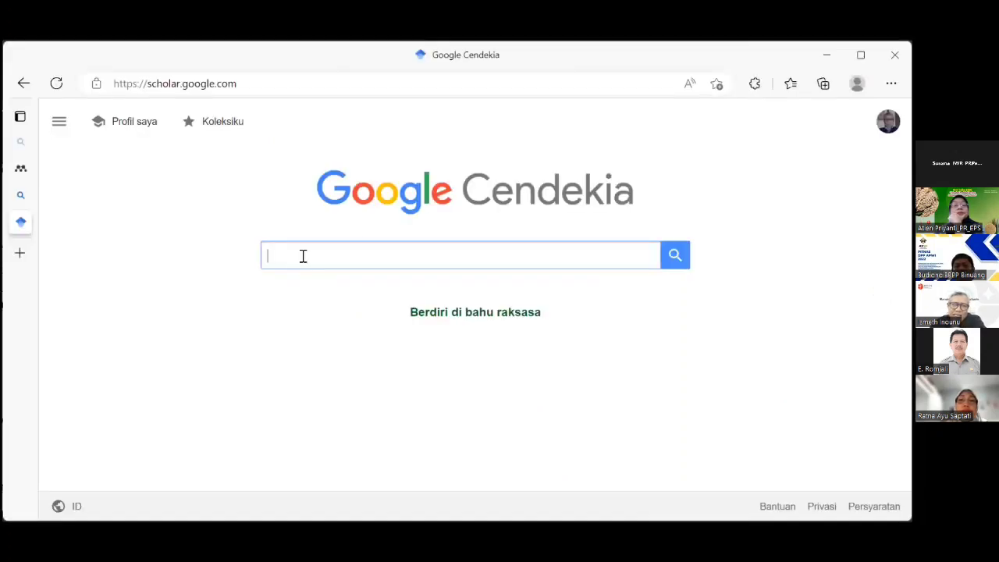
Search Google Scholar for 'keputusan menteri pertanian' using the suggested query.
{"action": "left_click", "coordinate": [303, 256]}
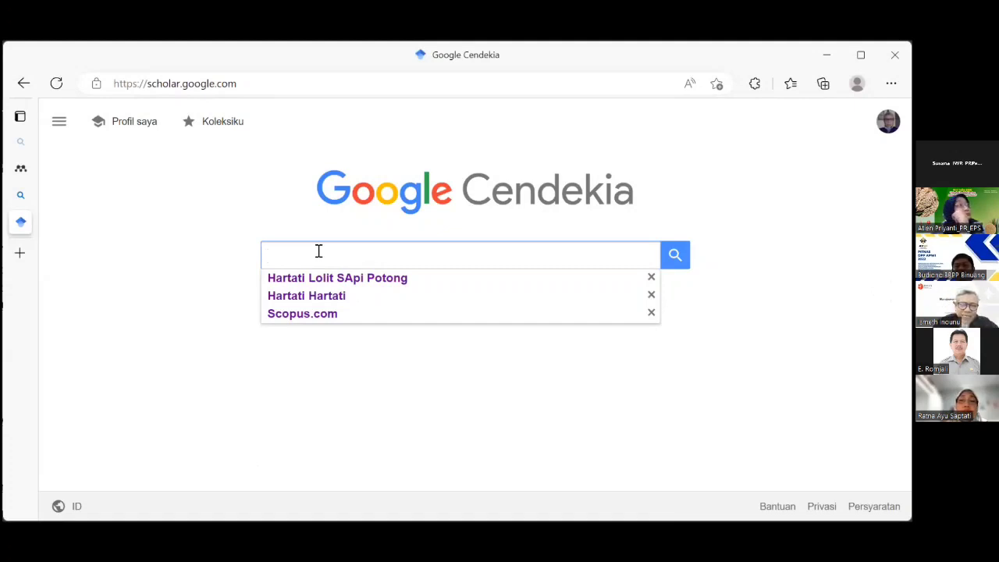
{"action": "type", "text": "K"}
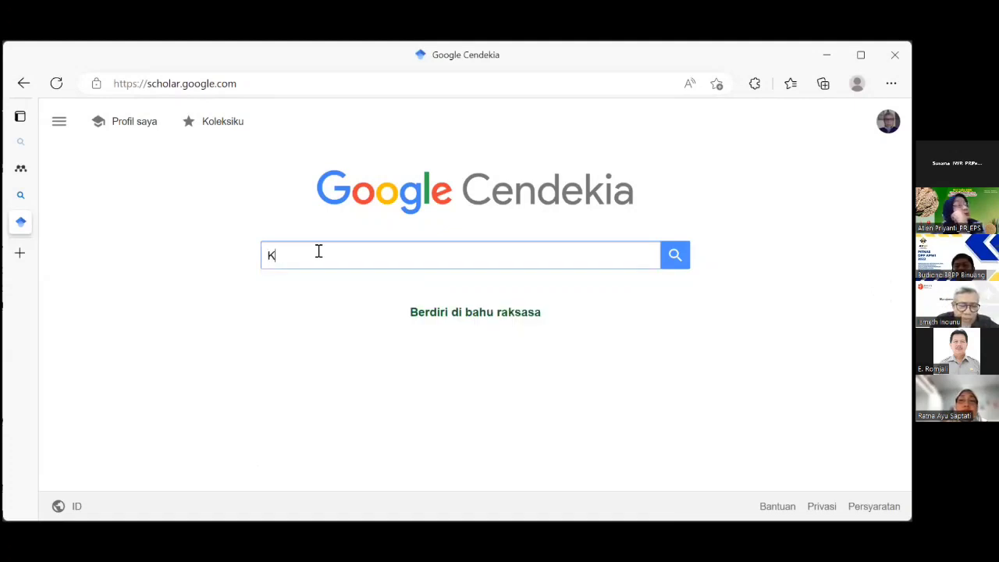
{"action": "type", "text": "epe"}
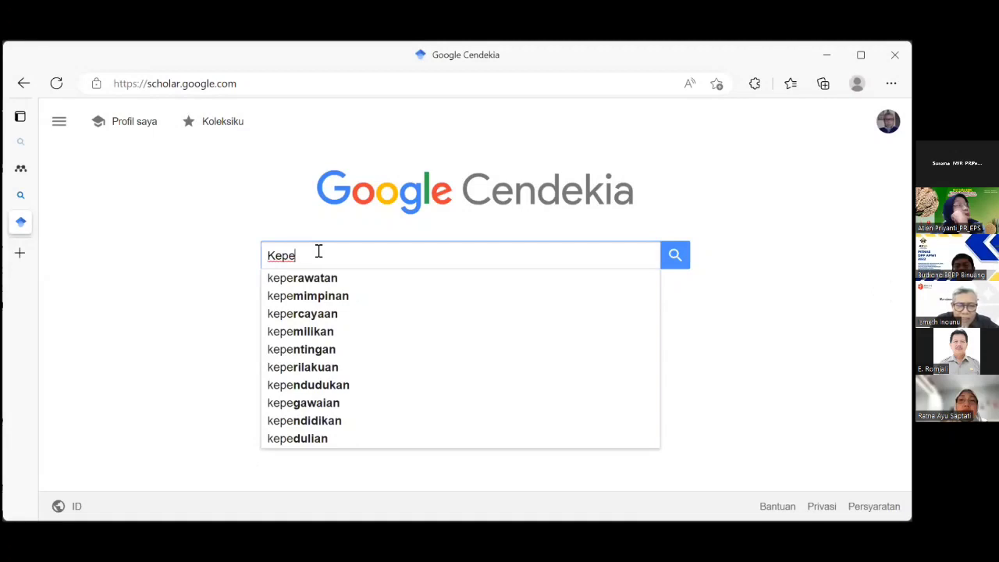
{"action": "type", "text": "u"}
{"action": "key", "text": "BackSpace"}
{"action": "key", "text": "BackSpace"}
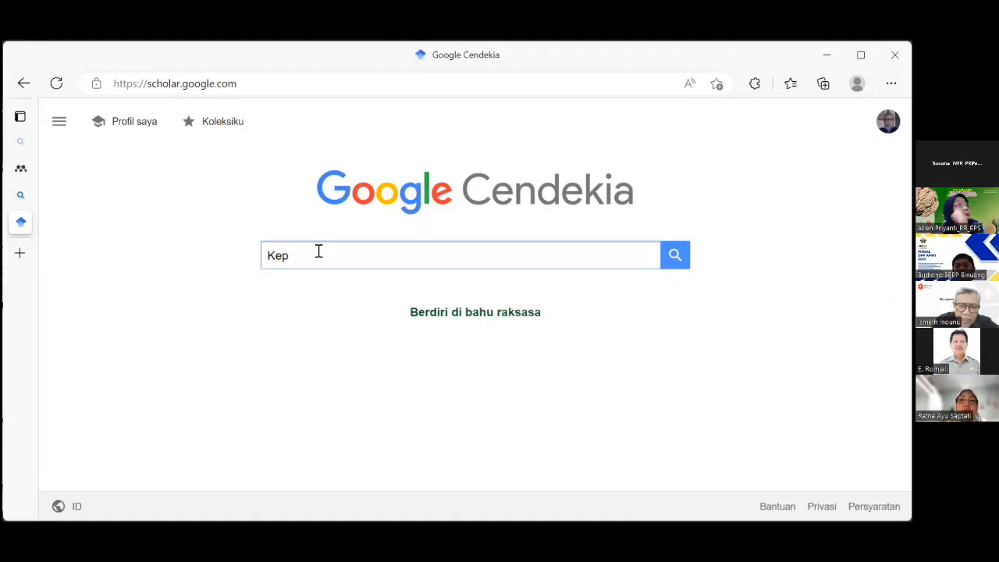
{"action": "type", "text": "utusan "}
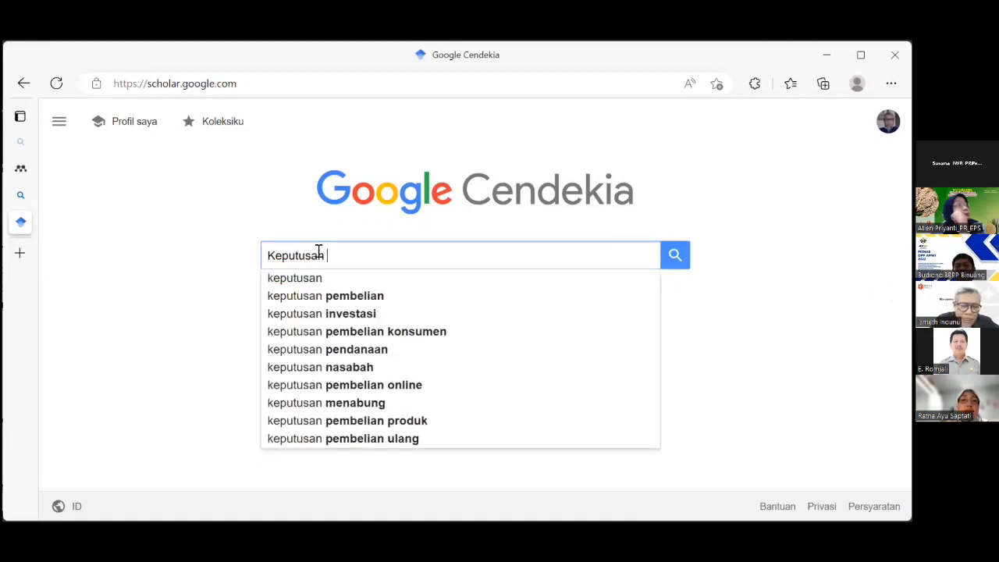
{"action": "type", "text": "Mdenter"}
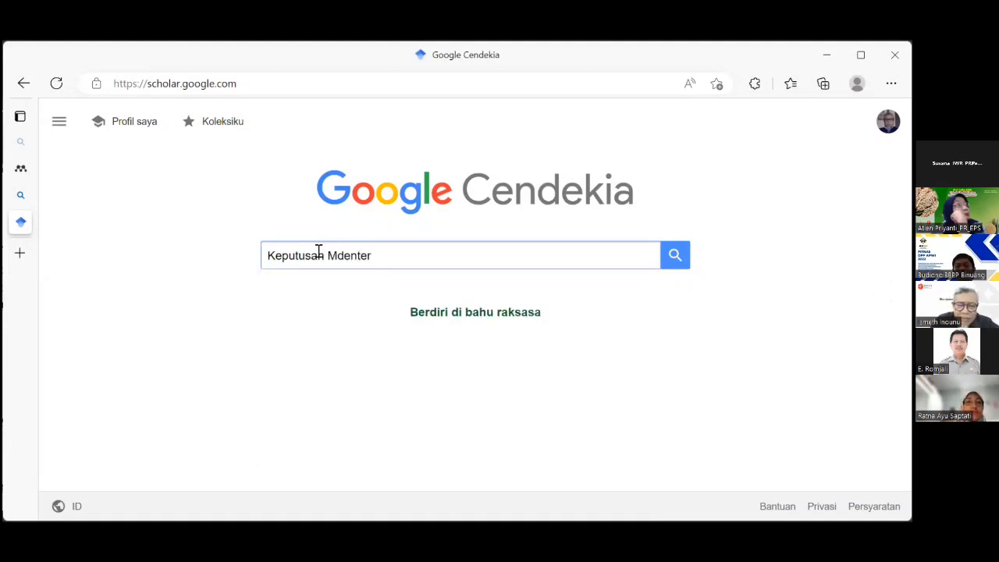
{"action": "key", "text": "BackSpace"}
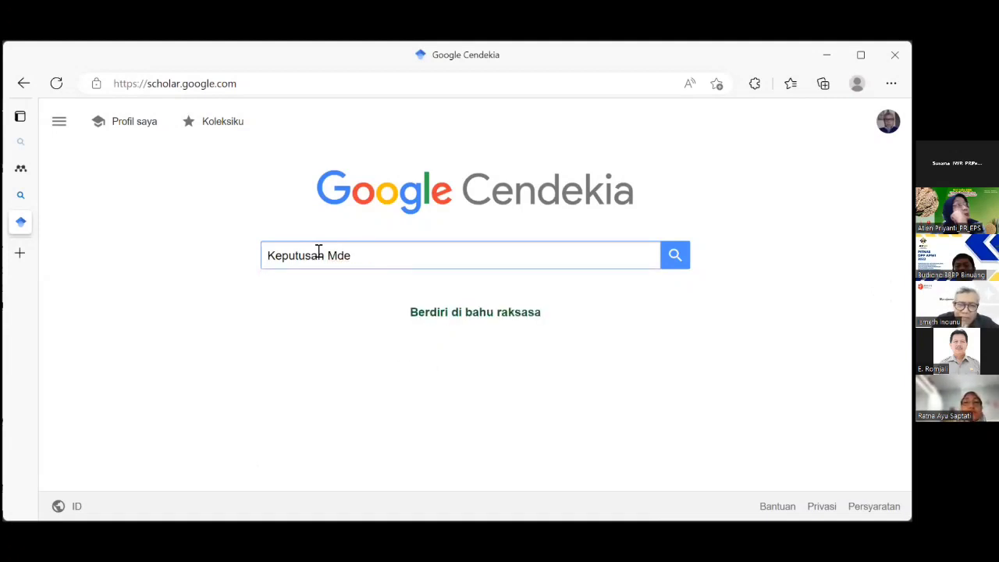
{"action": "key", "text": "BackSpace"}
{"action": "type", "text": "ent"}
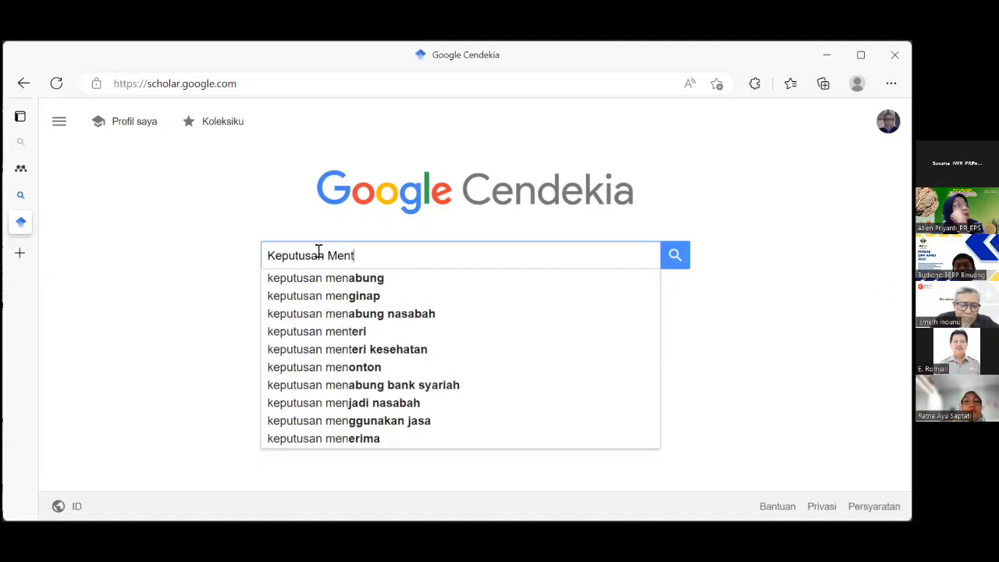
{"action": "type", "text": "eri"}
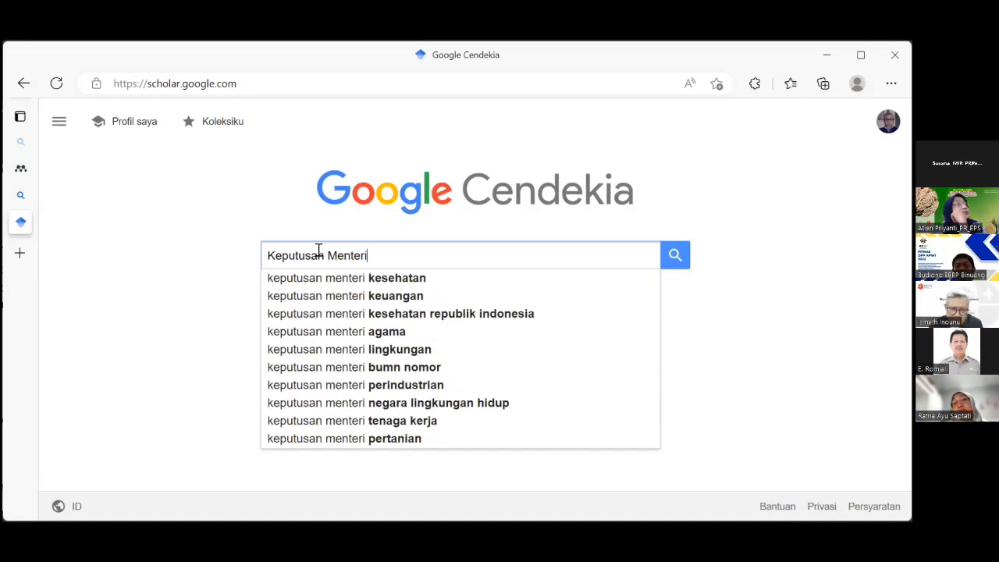
{"action": "left_click", "coordinate": [404, 439]}
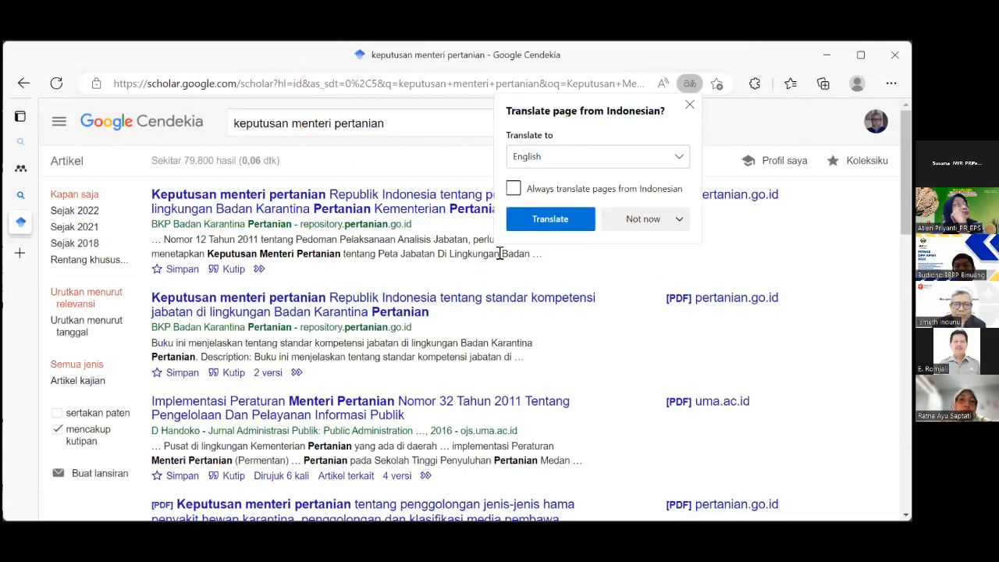
Open the peta jabatan decree record in Repositori Kementerian Pertanian and scroll through its details and PDF.
{"action": "left_click", "coordinate": [308, 201]}
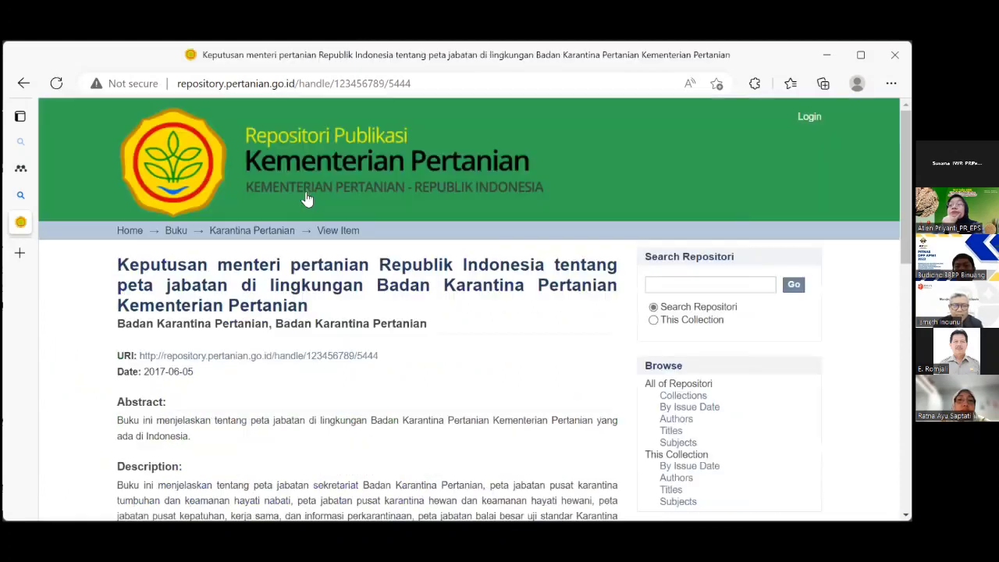
{"action": "scroll", "coordinate": [341, 279], "scroll_direction": "down", "scroll_amount": 3}
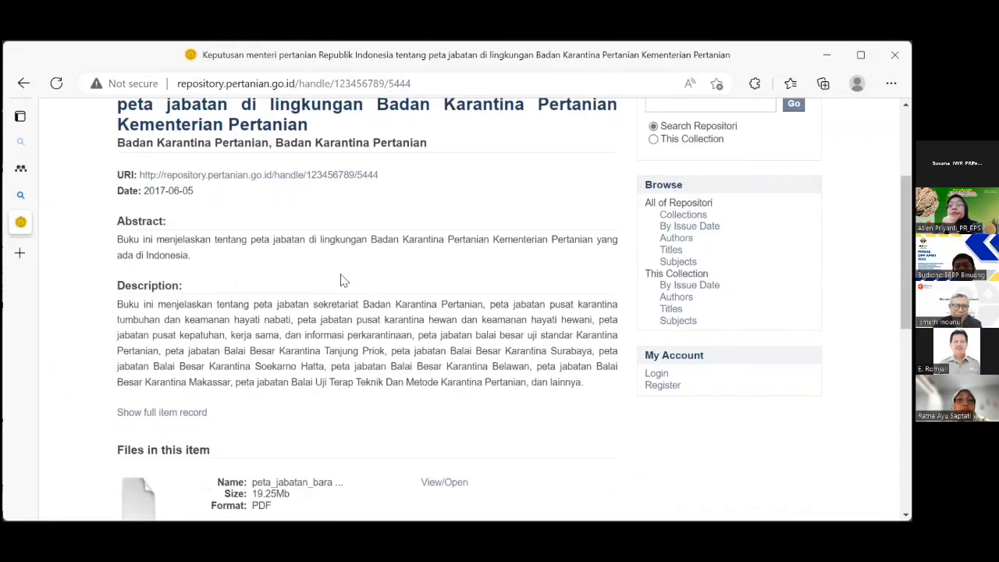
{"action": "scroll", "coordinate": [342, 275], "scroll_direction": "down", "scroll_amount": 2}
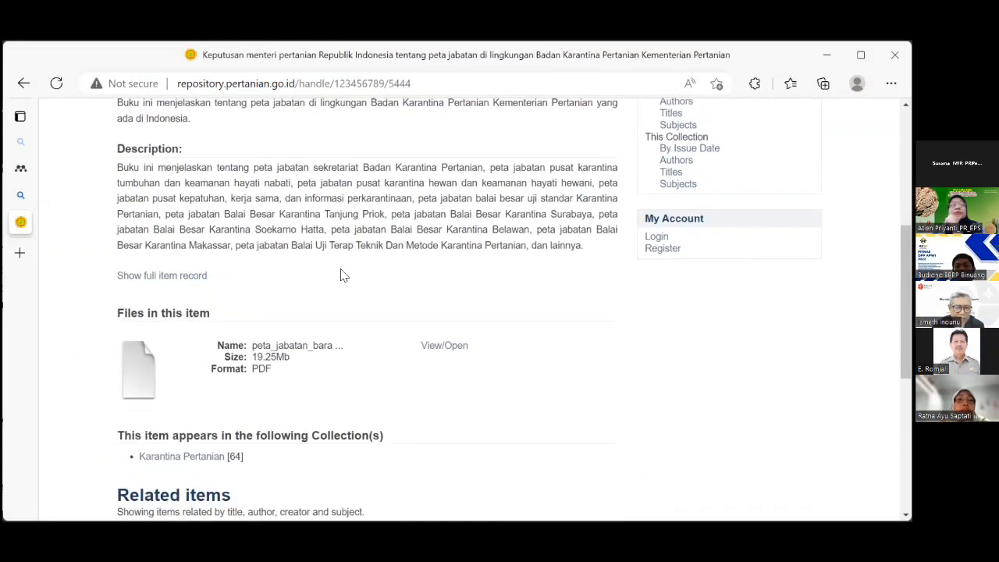
{"action": "scroll", "coordinate": [341, 275], "scroll_direction": "down", "scroll_amount": 2}
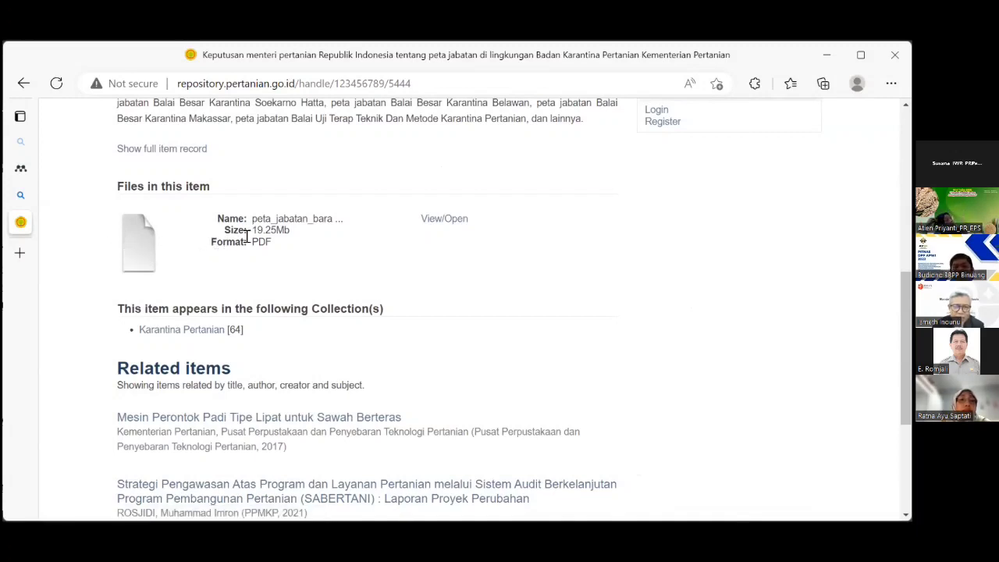
{"action": "scroll", "coordinate": [206, 249], "scroll_direction": "down", "scroll_amount": 2}
{"action": "scroll", "coordinate": [207, 248], "scroll_direction": "up", "scroll_amount": 4}
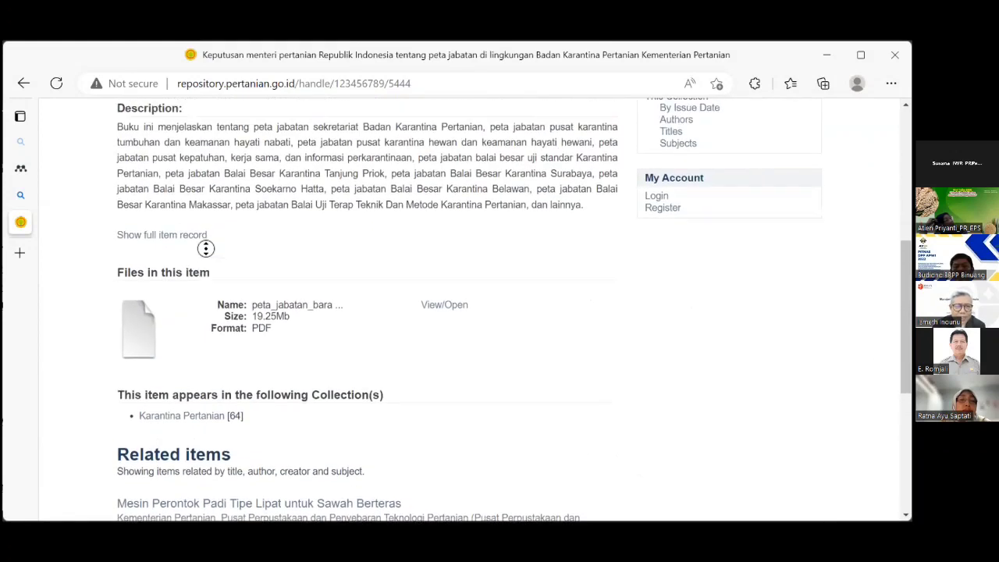
{"action": "scroll", "coordinate": [206, 248], "scroll_direction": "up", "scroll_amount": 5}
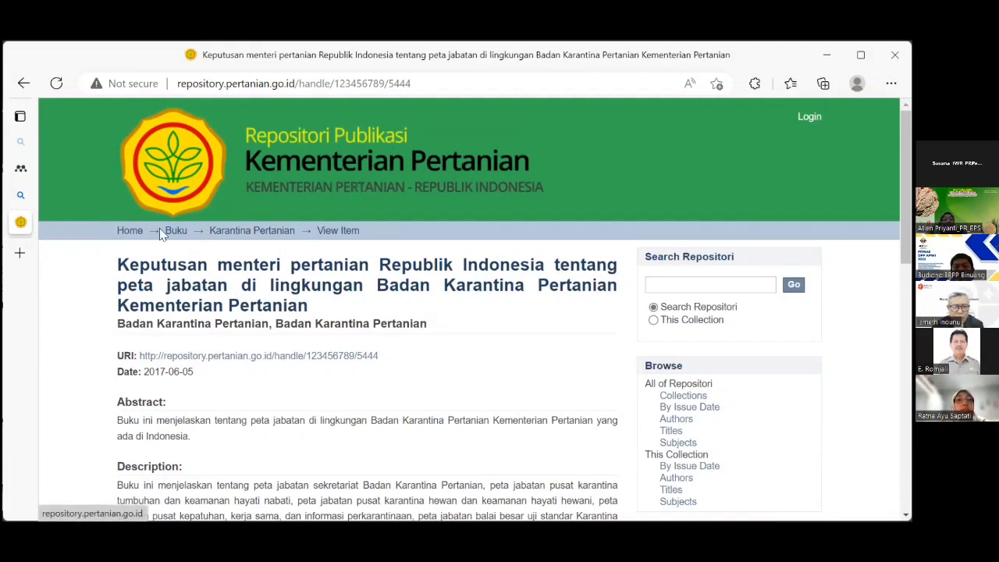
Visit the repository home page, dismiss the translation offer, and go back.
{"action": "left_click", "coordinate": [122, 234]}
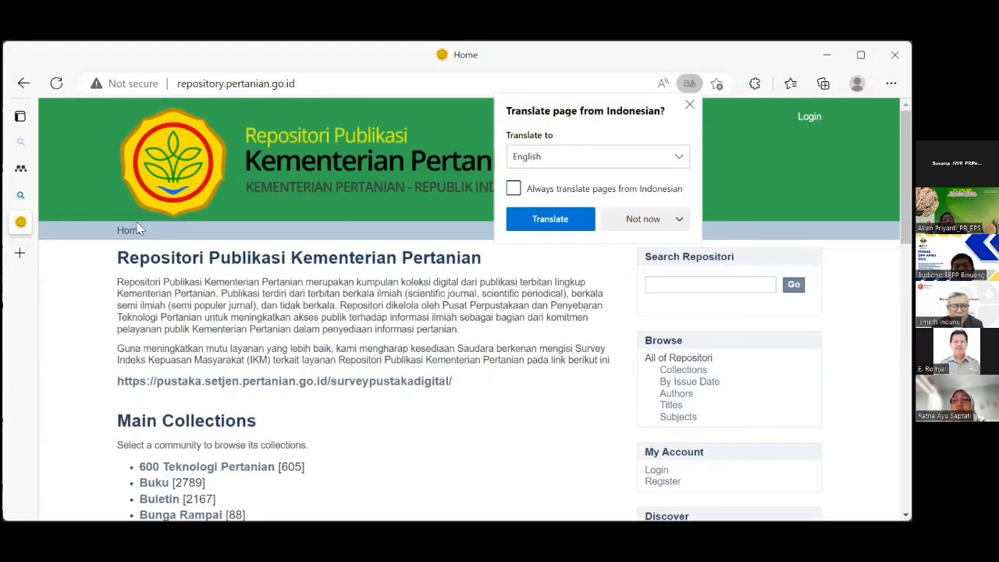
{"action": "left_click", "coordinate": [700, 106]}
{"action": "mouse_move", "coordinate": [23, 195]}
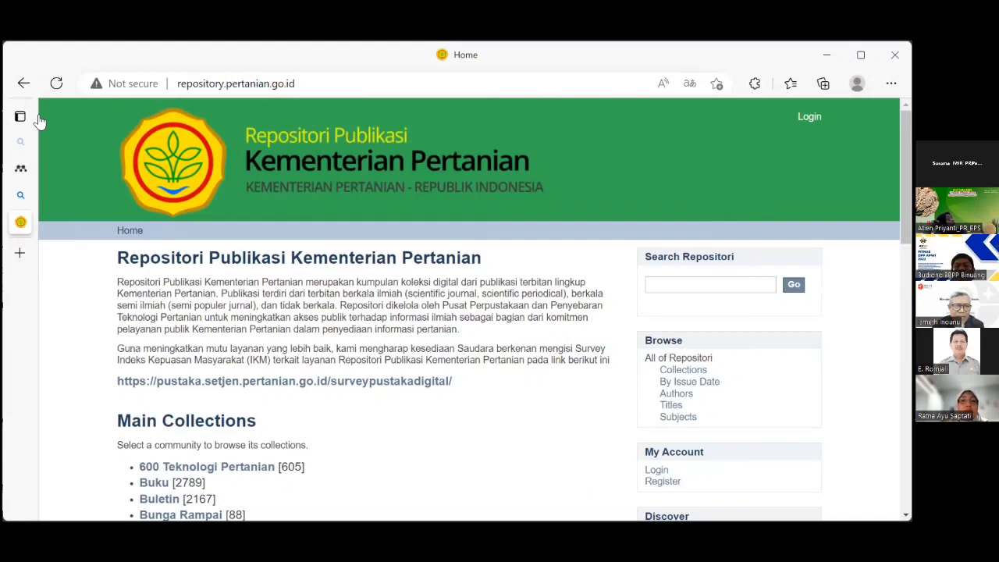
{"action": "left_click", "coordinate": [25, 84]}
Return to the 'keputusan menteri pertanian' Scholar results, scroll through them, and decline translation.
{"action": "left_click", "coordinate": [24, 84]}
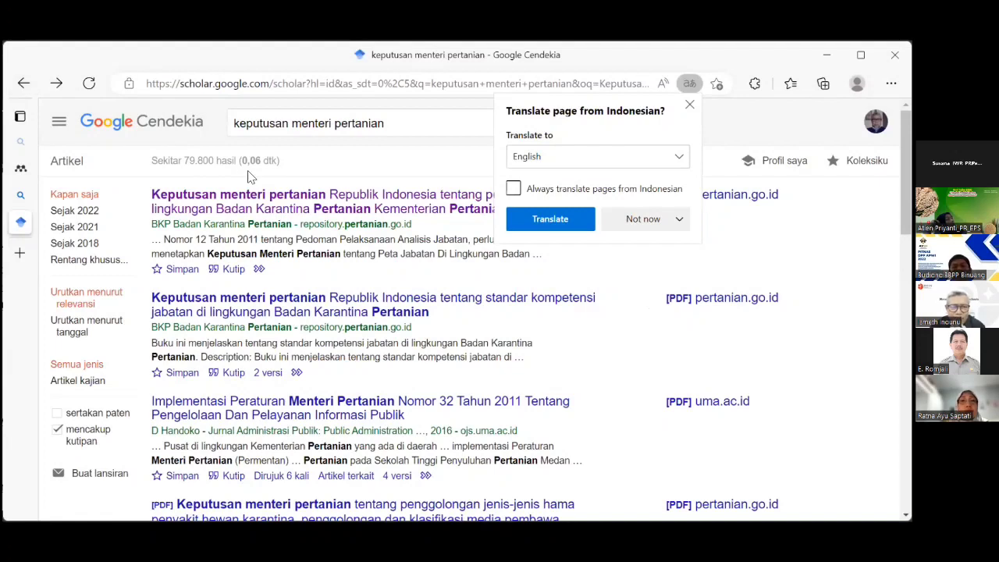
{"action": "scroll", "coordinate": [251, 191], "scroll_direction": "down", "scroll_amount": 2}
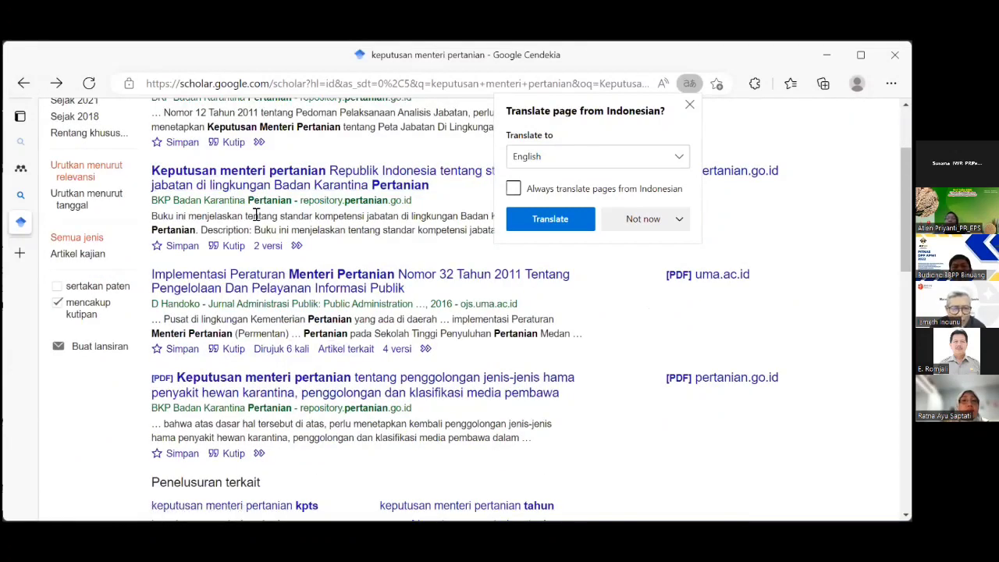
{"action": "scroll", "coordinate": [257, 216], "scroll_direction": "down", "scroll_amount": 1}
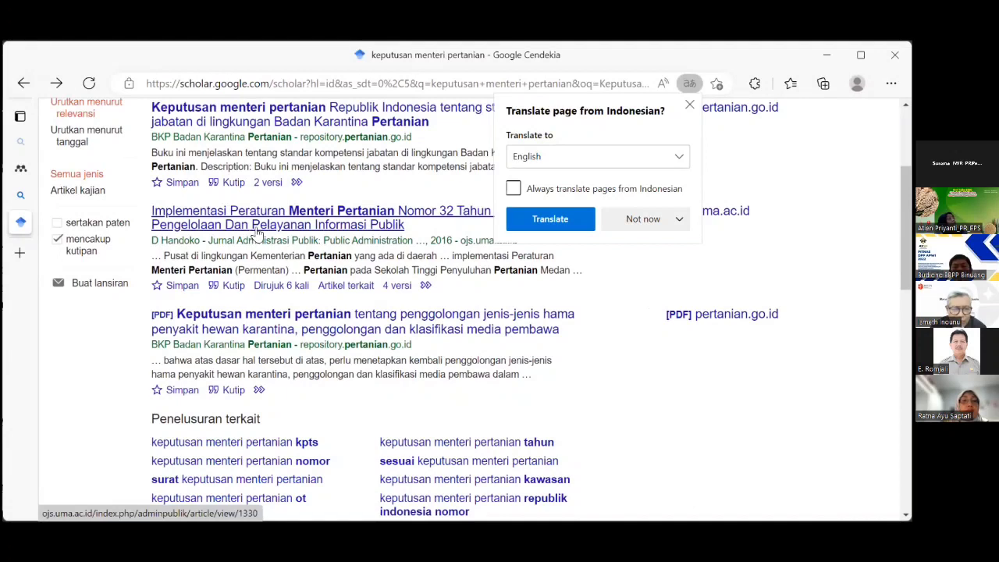
{"action": "scroll", "coordinate": [257, 226], "scroll_direction": "down", "scroll_amount": 3}
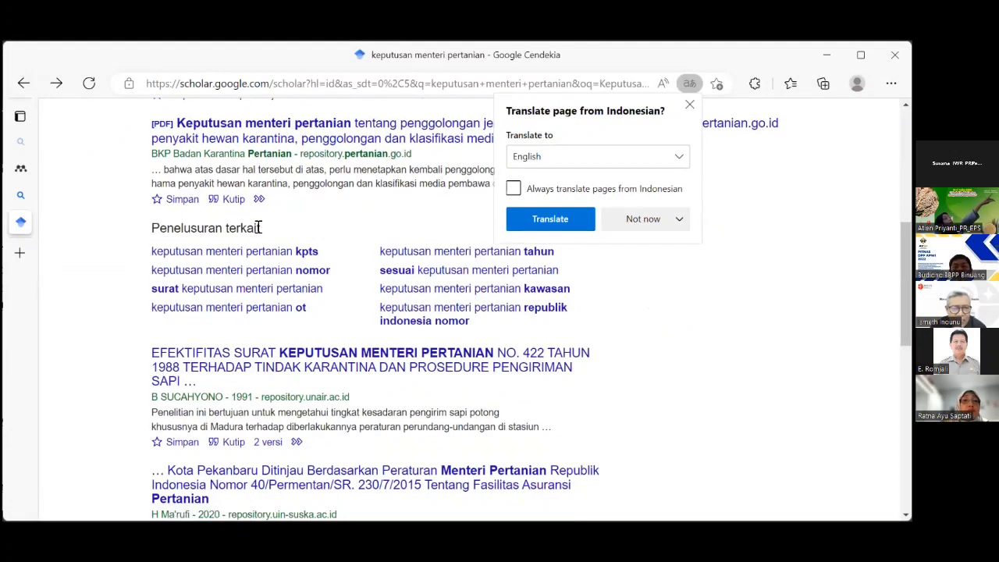
{"action": "scroll", "coordinate": [257, 225], "scroll_direction": "down", "scroll_amount": 1}
{"action": "scroll", "coordinate": [257, 226], "scroll_direction": "down", "scroll_amount": 1}
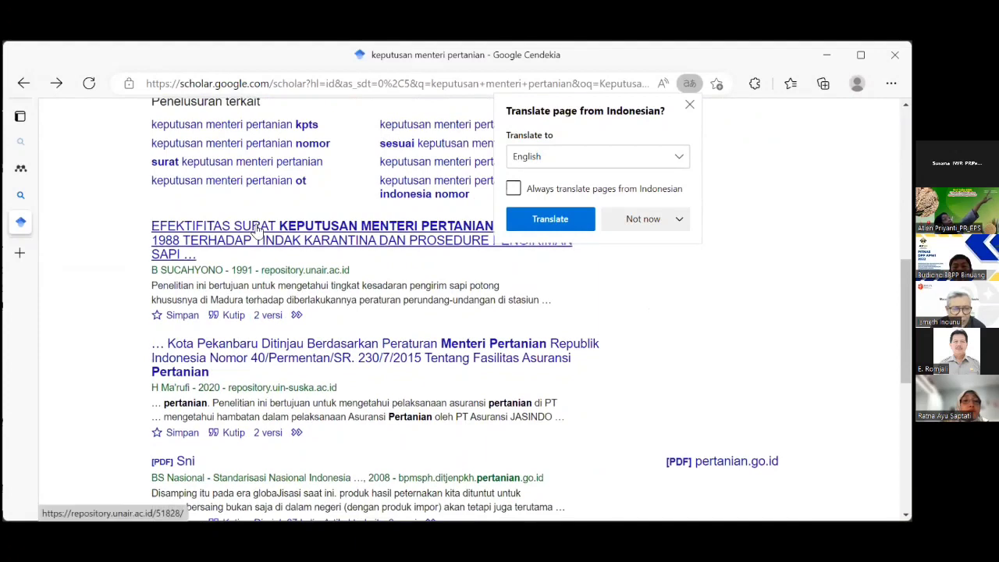
{"action": "scroll", "coordinate": [257, 226], "scroll_direction": "up", "scroll_amount": 4}
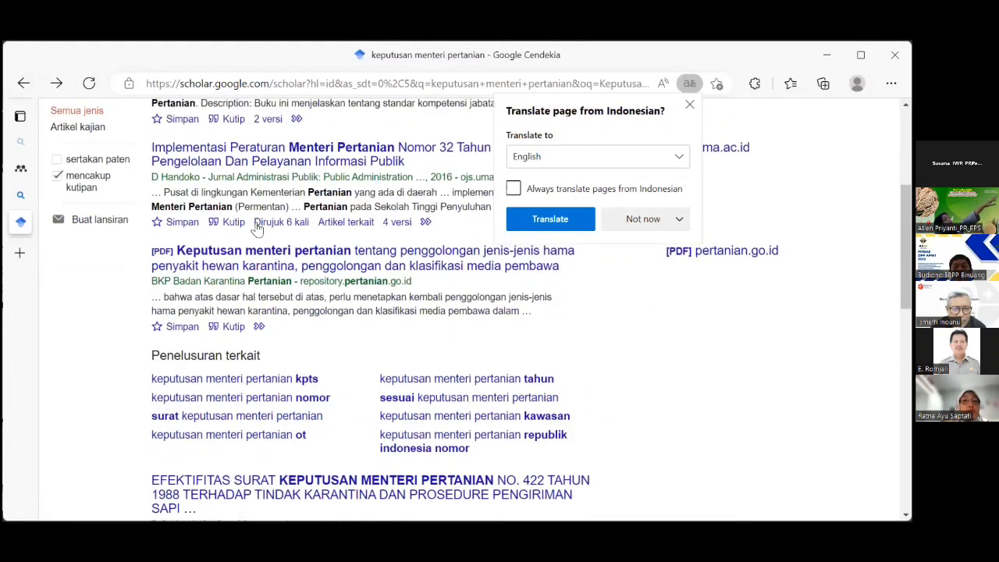
{"action": "scroll", "coordinate": [257, 225], "scroll_direction": "down", "scroll_amount": 1}
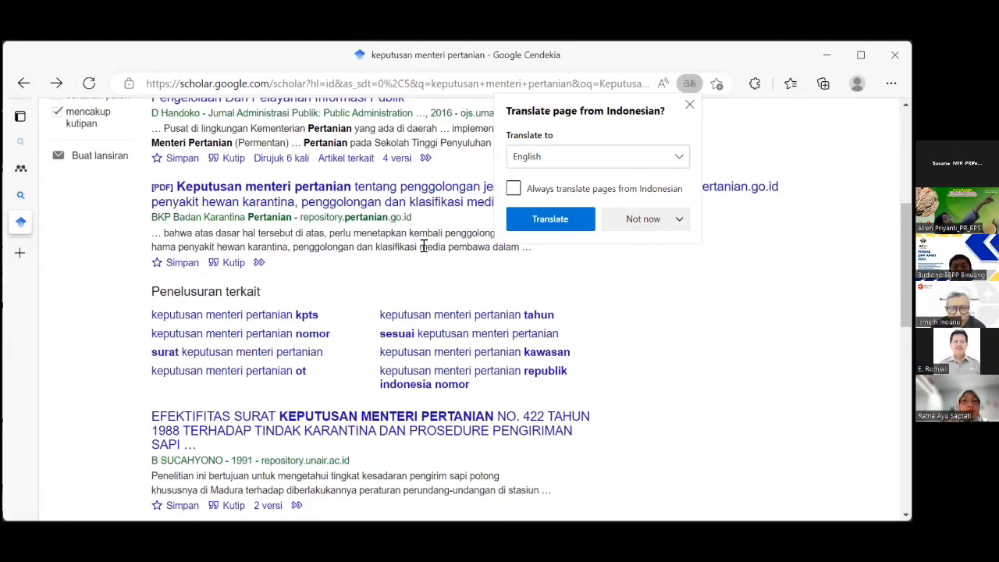
{"action": "left_click", "coordinate": [689, 106]}
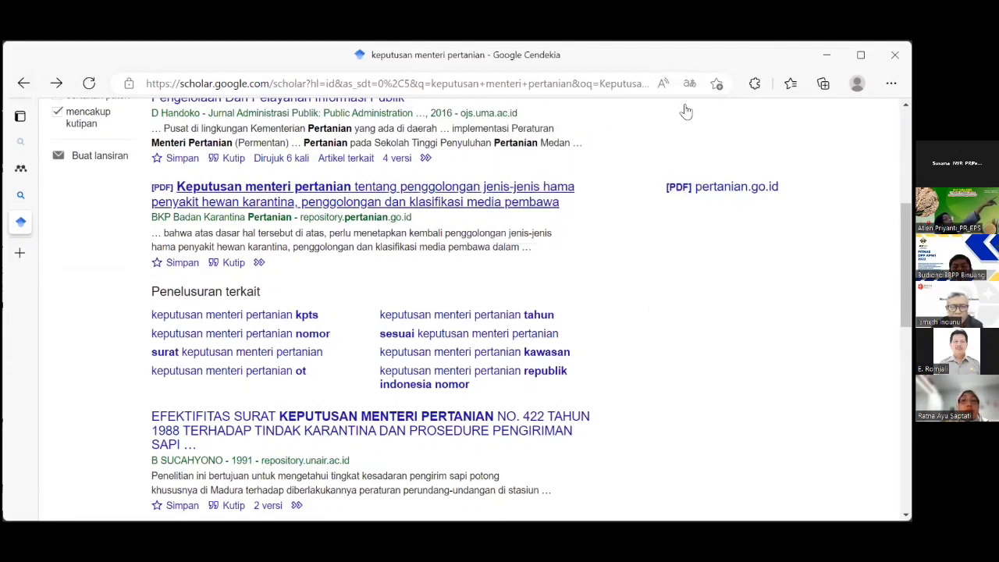
Download the pest-classification decree PDF Kementan_3238_th_2009_penggolong.pdf and check the downloads list.
{"action": "left_click", "coordinate": [385, 193]}
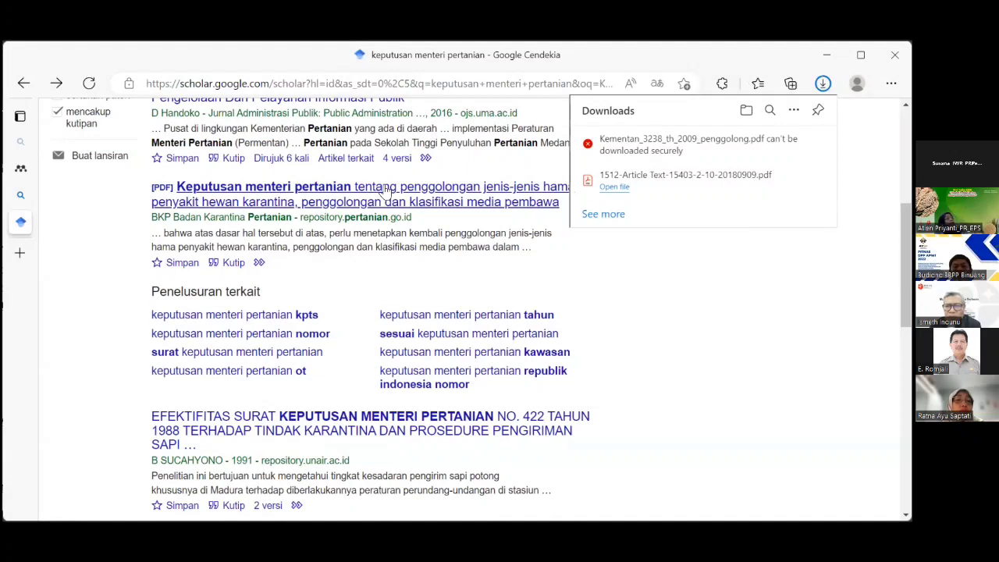
{"action": "mouse_move", "coordinate": [676, 148]}
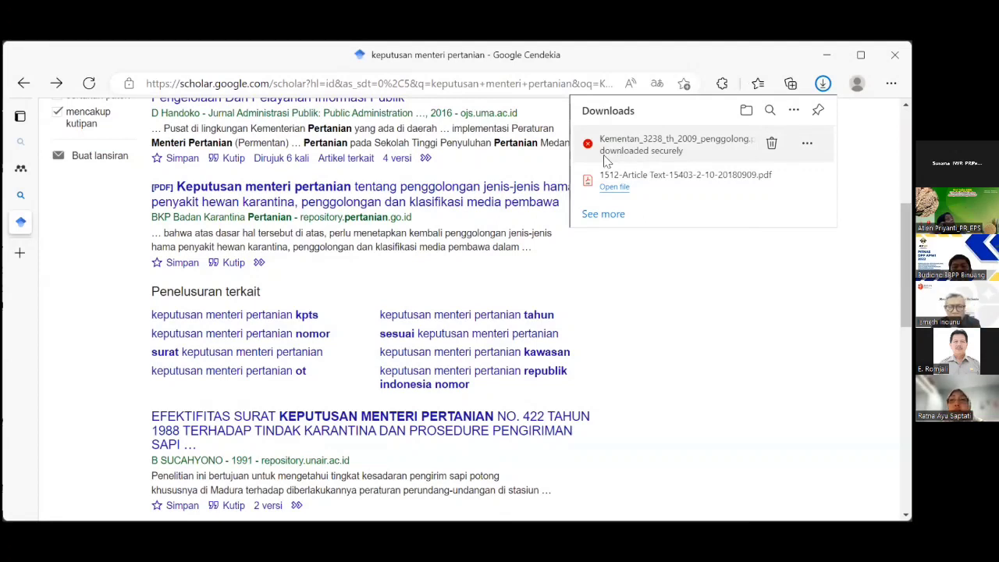
{"action": "scroll", "coordinate": [457, 238], "scroll_direction": "up", "scroll_amount": 2}
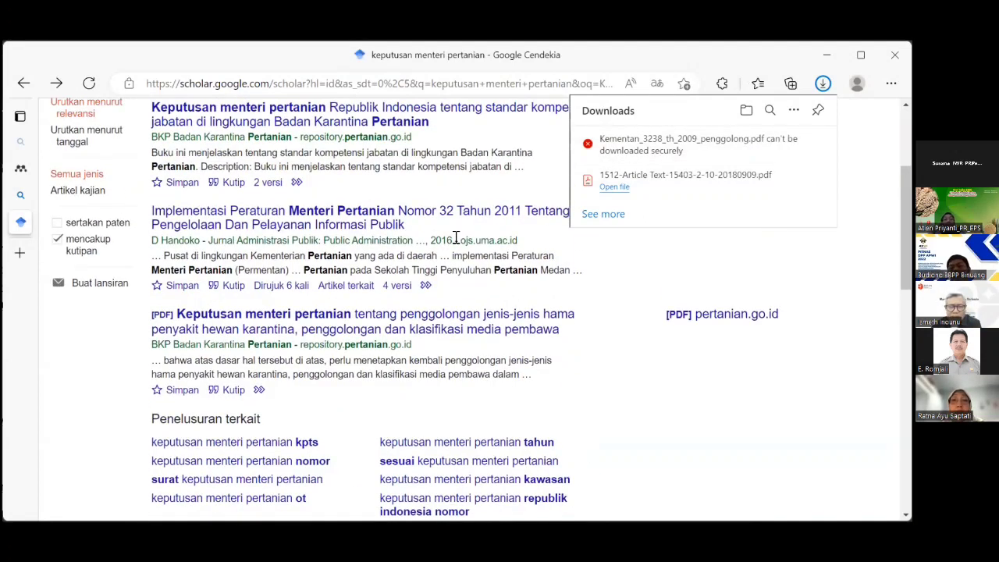
{"action": "scroll", "coordinate": [457, 238], "scroll_direction": "down", "scroll_amount": 2}
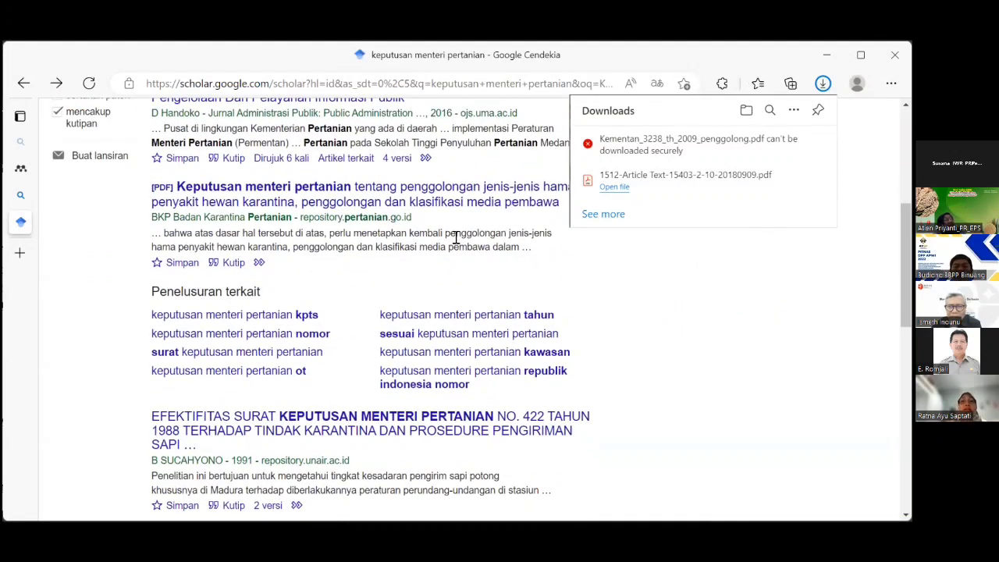
{"action": "scroll", "coordinate": [456, 238], "scroll_direction": "down", "scroll_amount": 3}
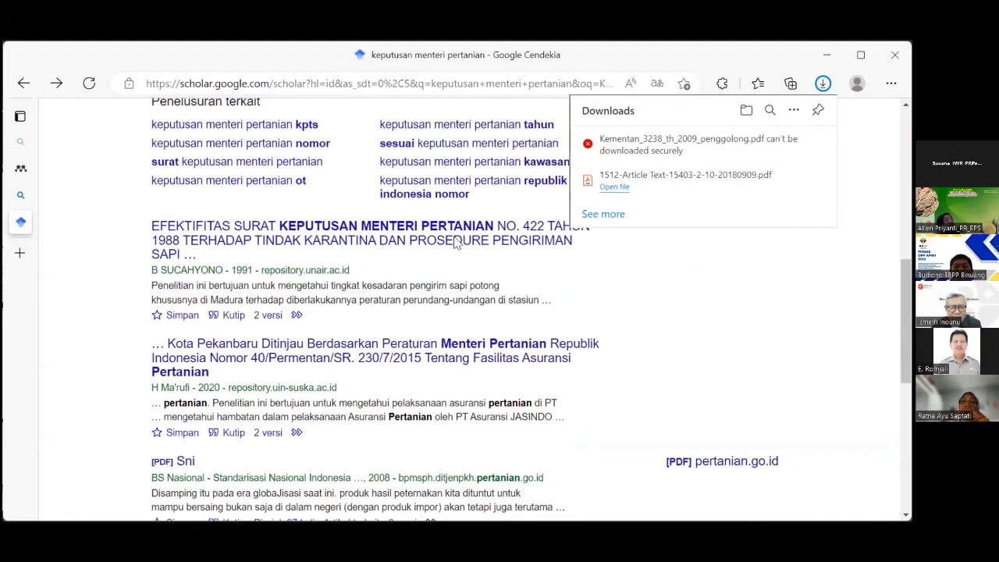
{"action": "scroll", "coordinate": [457, 242], "scroll_direction": "down", "scroll_amount": 2}
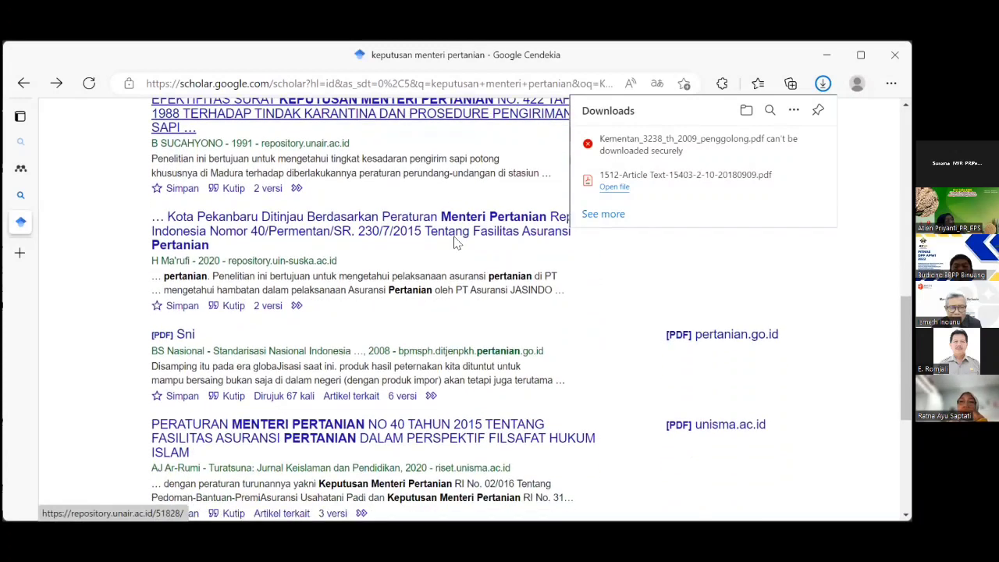
{"action": "scroll", "coordinate": [457, 242], "scroll_direction": "down", "scroll_amount": 2}
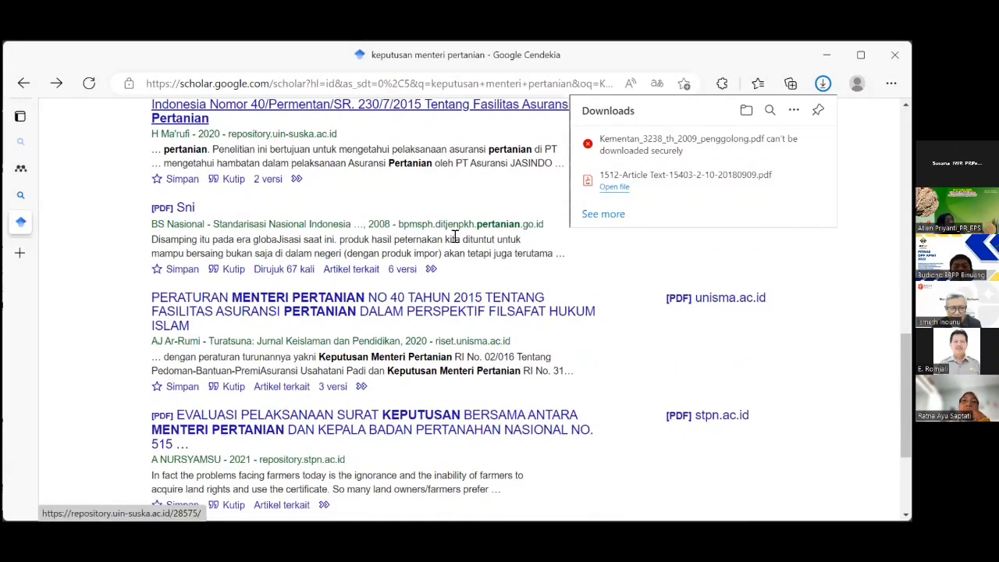
{"action": "scroll", "coordinate": [455, 238], "scroll_direction": "down", "scroll_amount": 2}
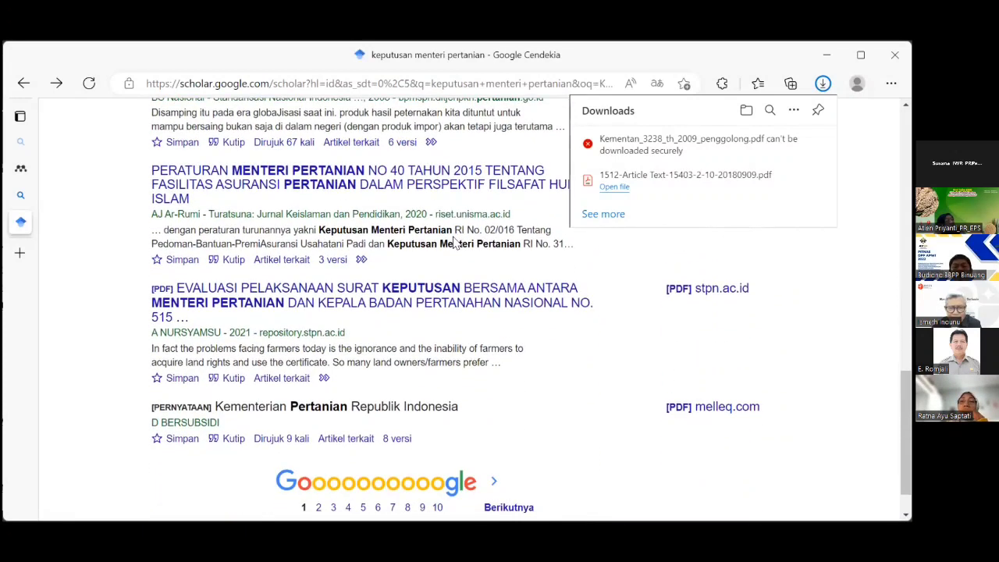
{"action": "scroll", "coordinate": [455, 242], "scroll_direction": "up", "scroll_amount": 2}
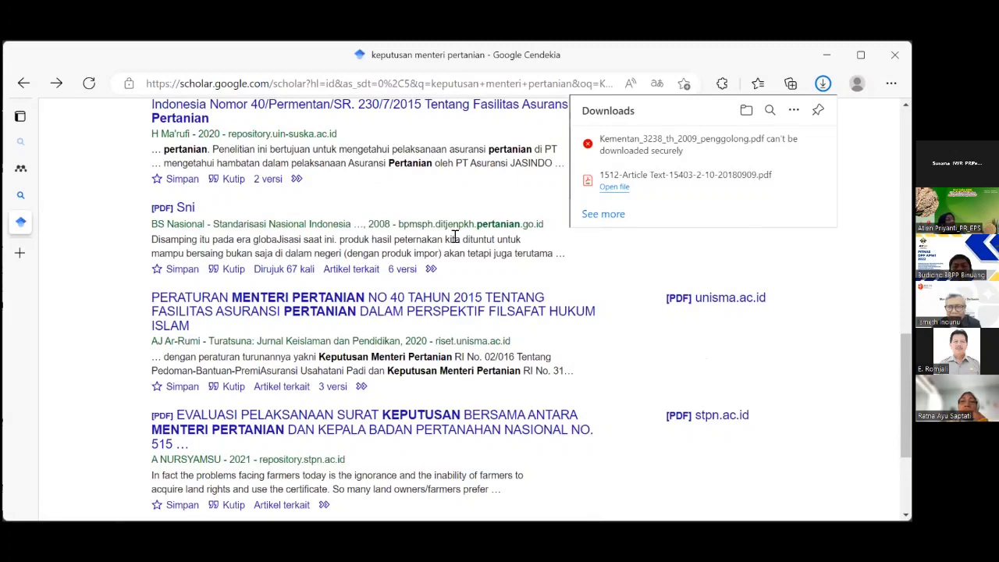
Remove the blocked Kementan download and 1512-Article Text-15403-2-10-20180909.pdf from the downloads list.
{"action": "mouse_move", "coordinate": [803, 144]}
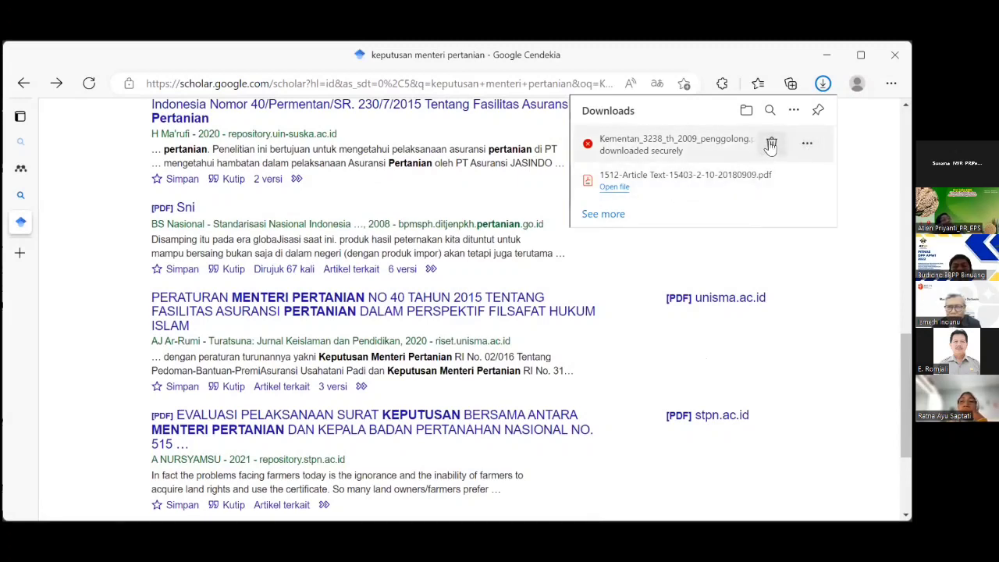
{"action": "left_click", "coordinate": [771, 145]}
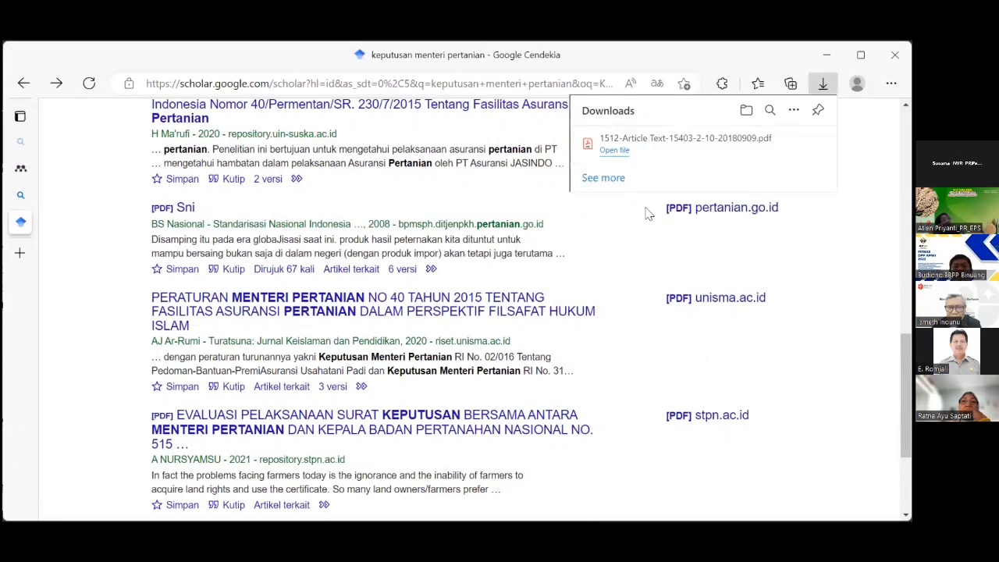
{"action": "left_click", "coordinate": [806, 145]}
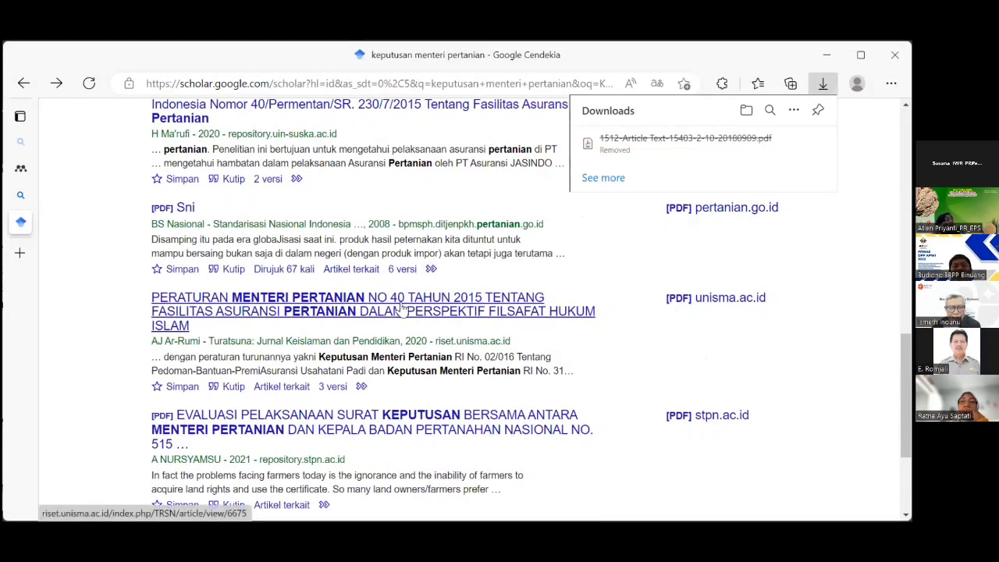
{"action": "scroll", "coordinate": [402, 308], "scroll_direction": "down", "scroll_amount": 2}
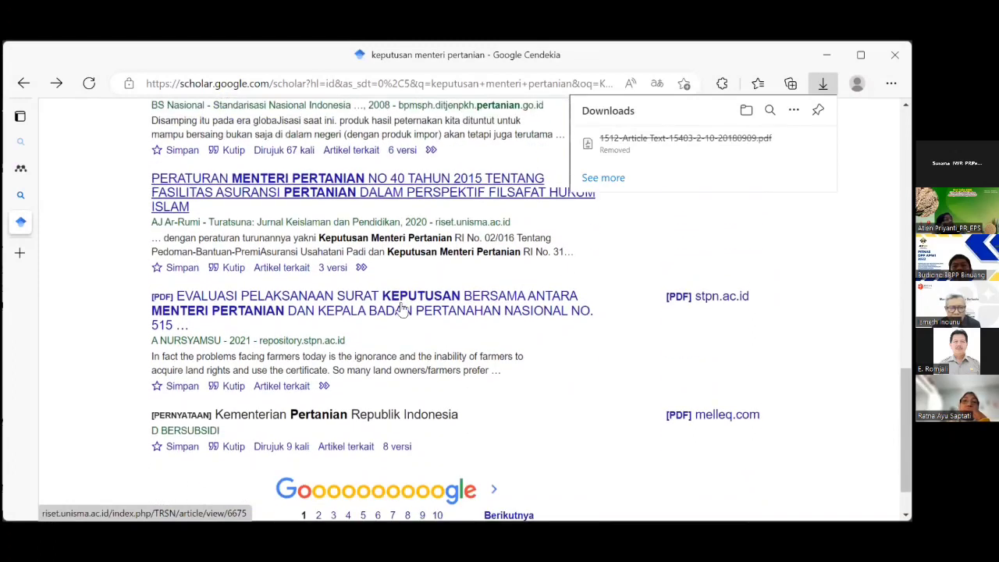
{"action": "scroll", "coordinate": [403, 308], "scroll_direction": "up", "scroll_amount": 6}
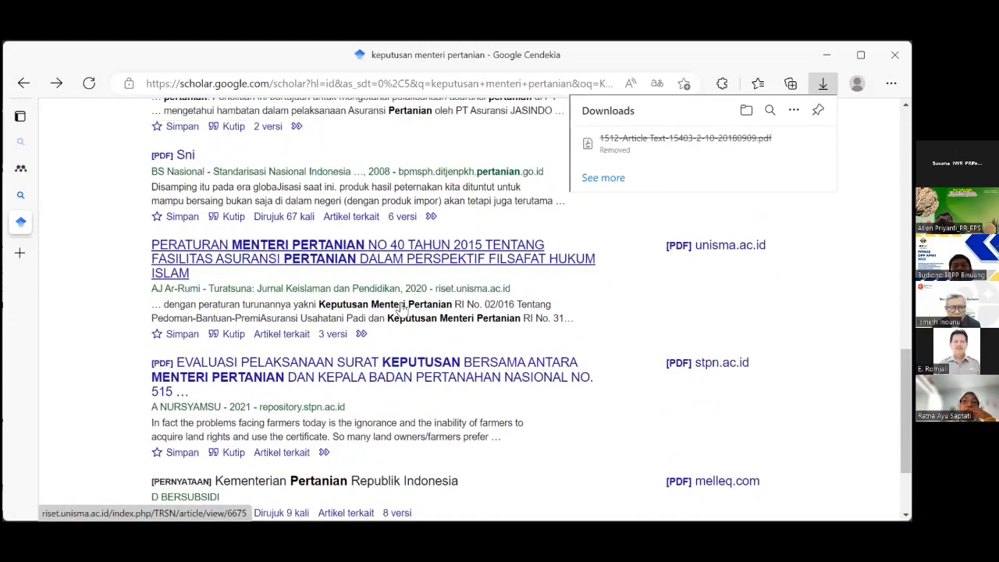
{"action": "scroll", "coordinate": [406, 303], "scroll_direction": "up", "scroll_amount": 6}
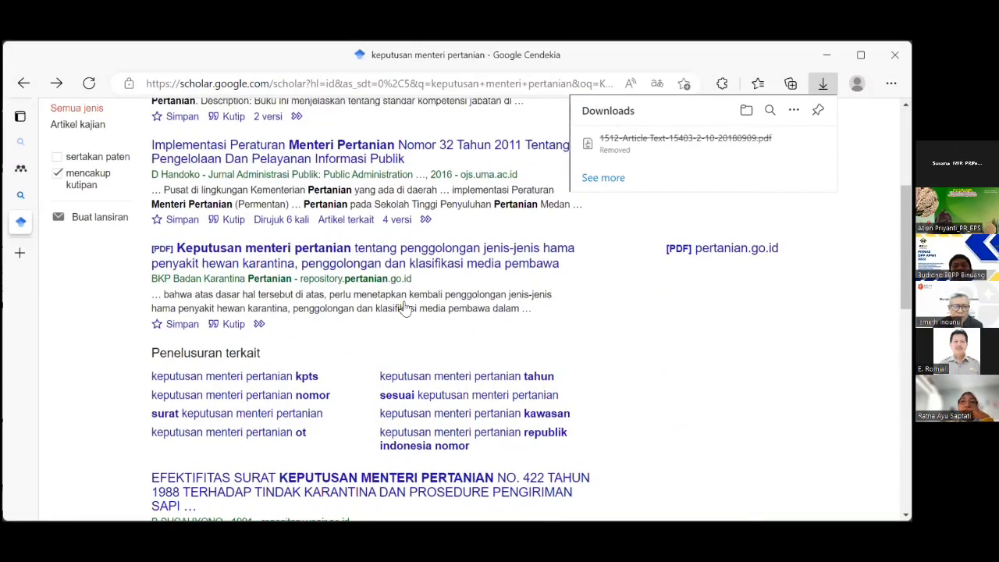
Append '105/2014' to the Scholar query and review the seven results returned.
{"action": "left_click", "coordinate": [406, 122]}
{"action": "left_click", "coordinate": [406, 122]}
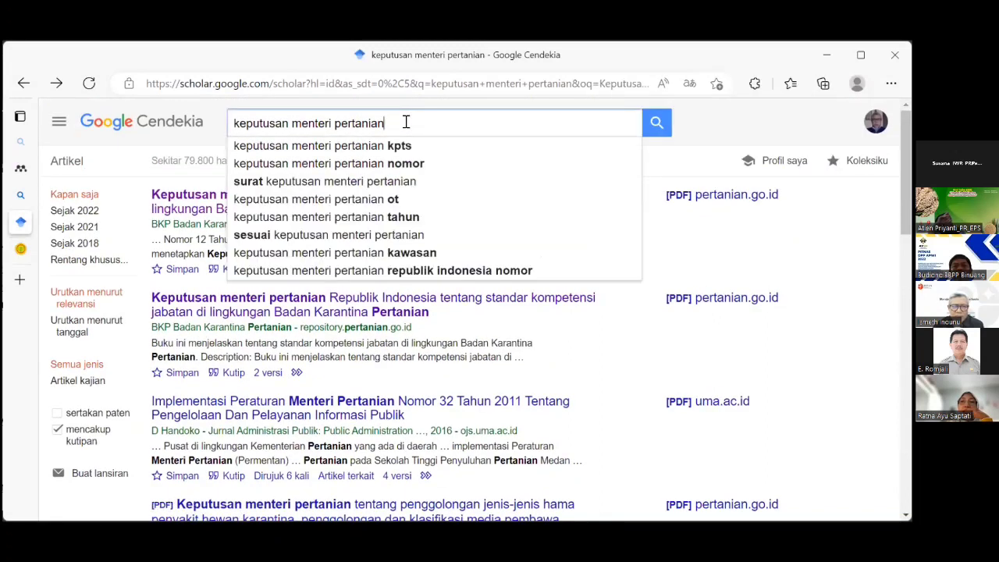
{"action": "left_click", "coordinate": [406, 122]}
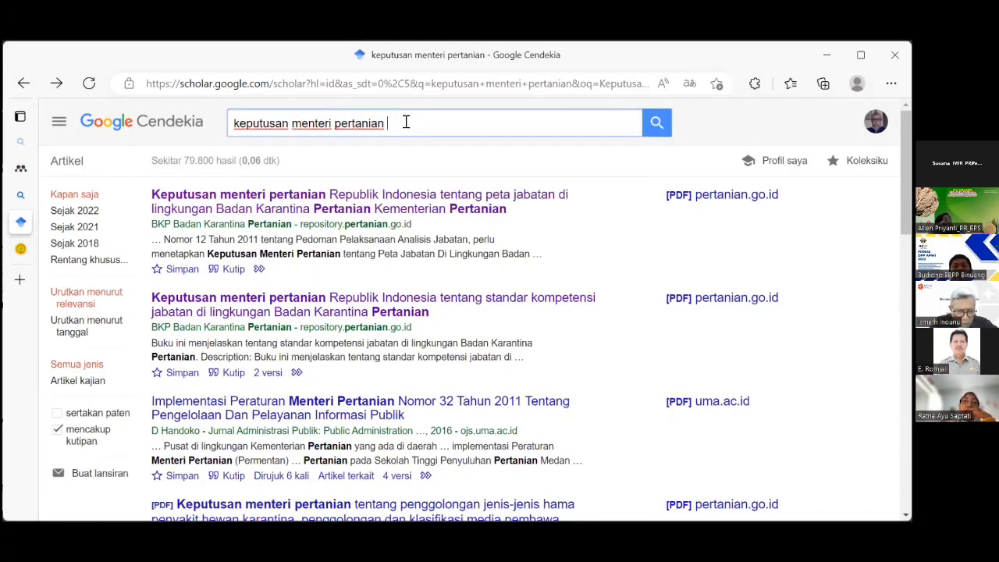
{"action": "type", "text": "10"}
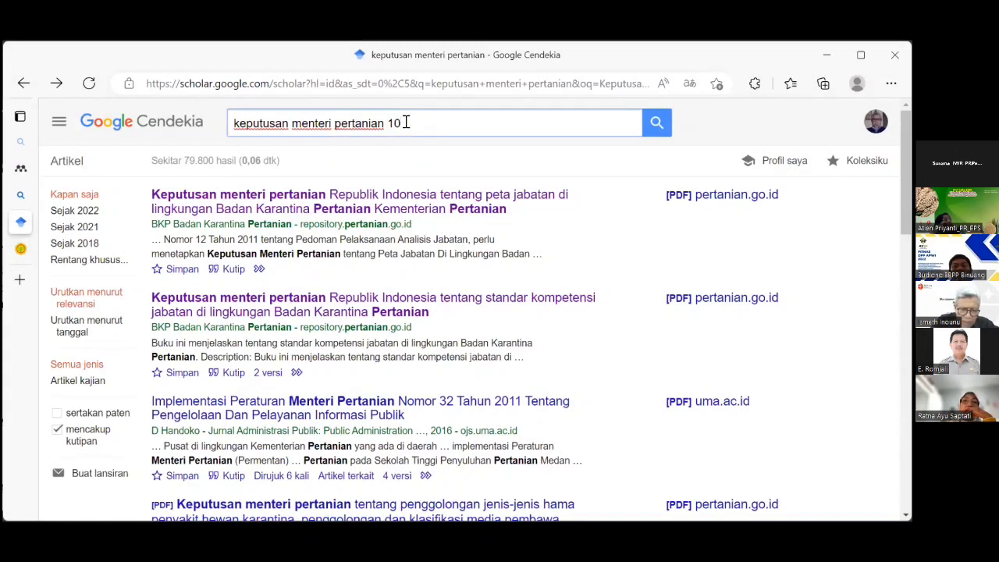
{"action": "type", "text": "5"}
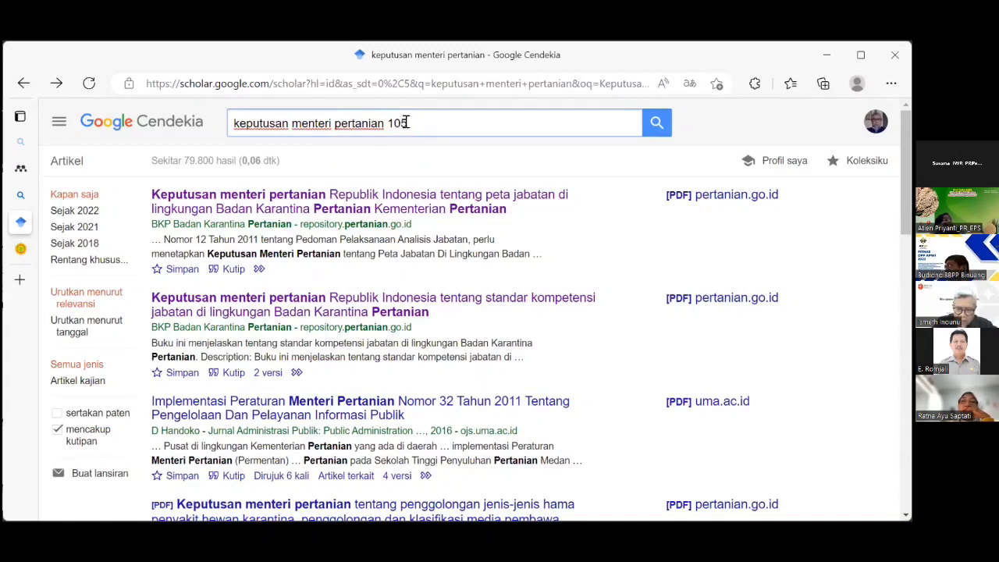
{"action": "type", "text": "/20"}
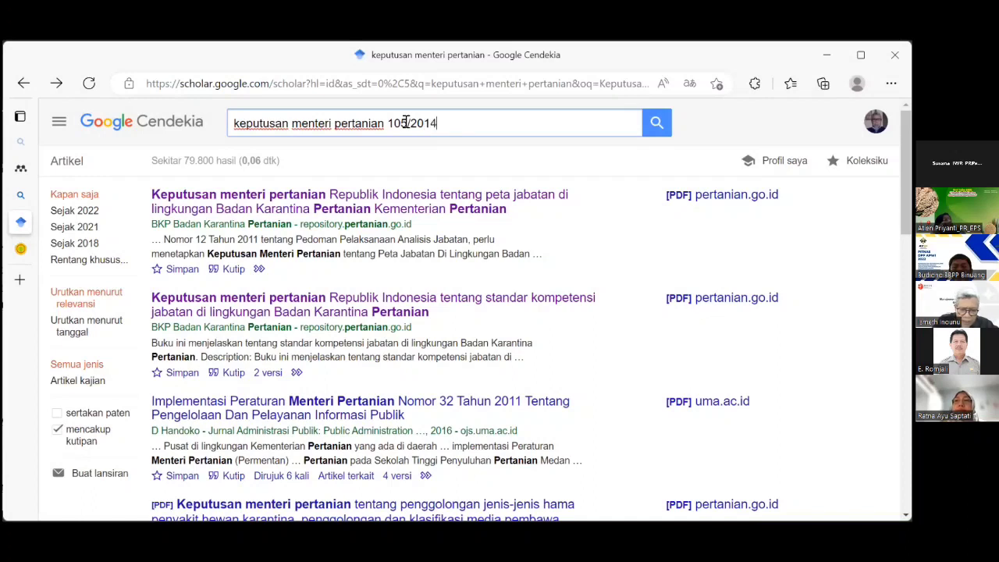
{"action": "type", "text": "14"}
{"action": "key", "text": "Return"}
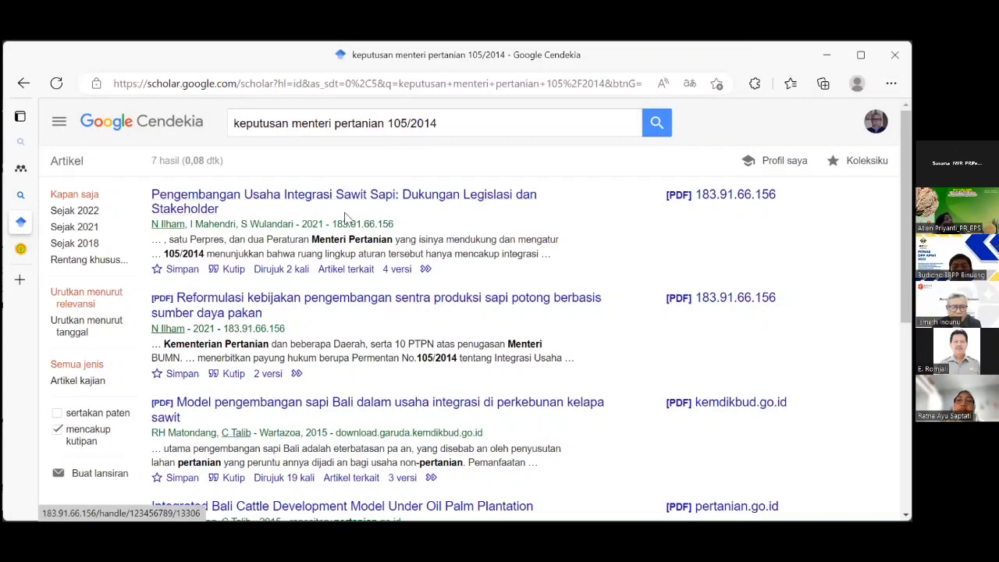
{"action": "scroll", "coordinate": [347, 217], "scroll_direction": "down", "scroll_amount": 1}
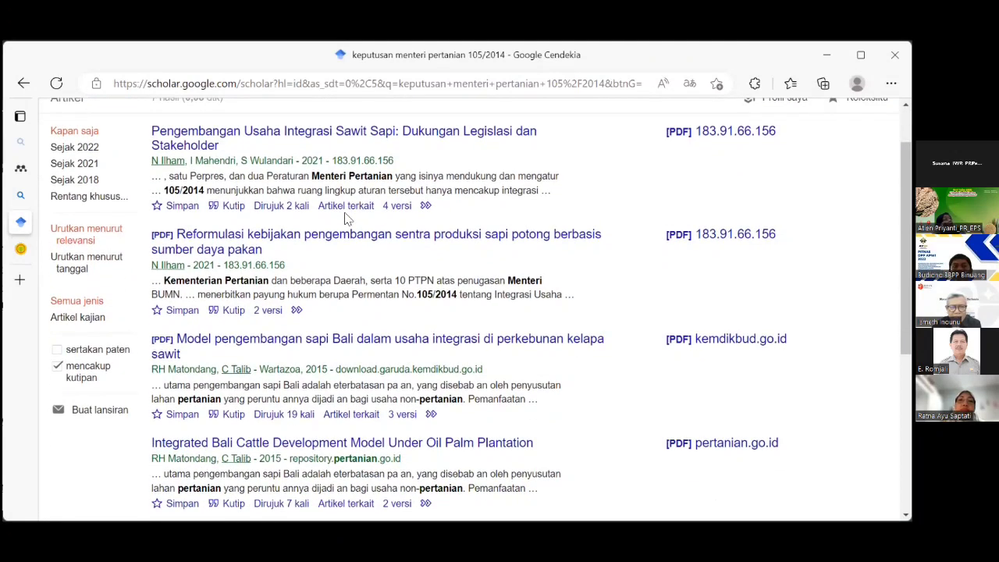
{"action": "scroll", "coordinate": [347, 218], "scroll_direction": "up", "scroll_amount": 1}
{"action": "scroll", "coordinate": [346, 218], "scroll_direction": "down", "scroll_amount": 1}
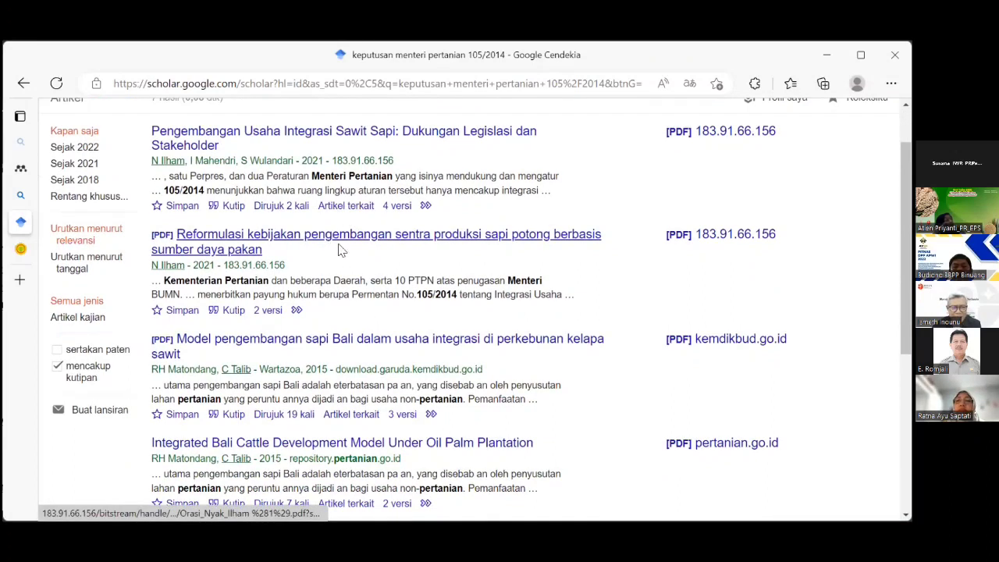
{"action": "scroll", "coordinate": [360, 227], "scroll_direction": "down", "scroll_amount": 4}
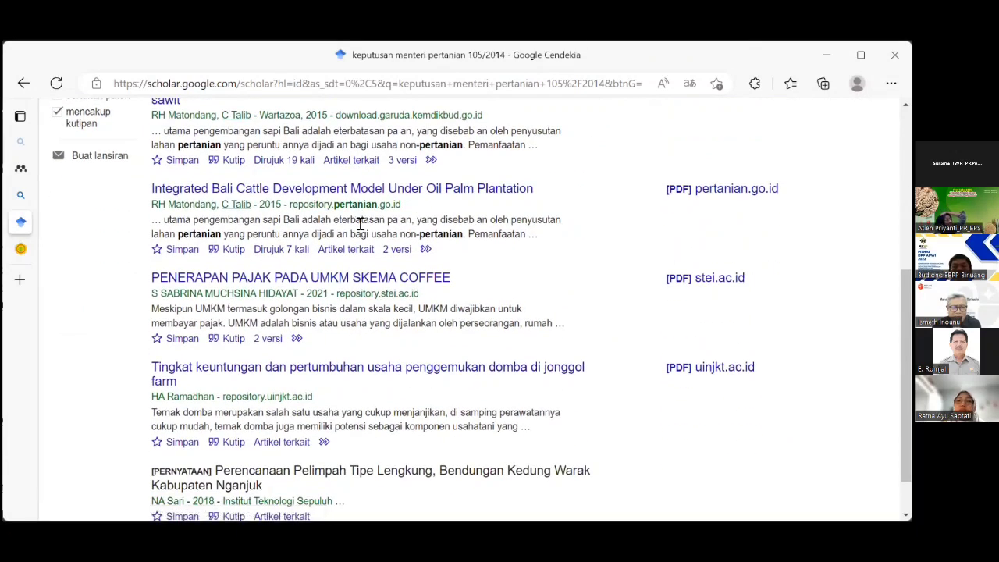
{"action": "scroll", "coordinate": [359, 224], "scroll_direction": "down", "scroll_amount": 2}
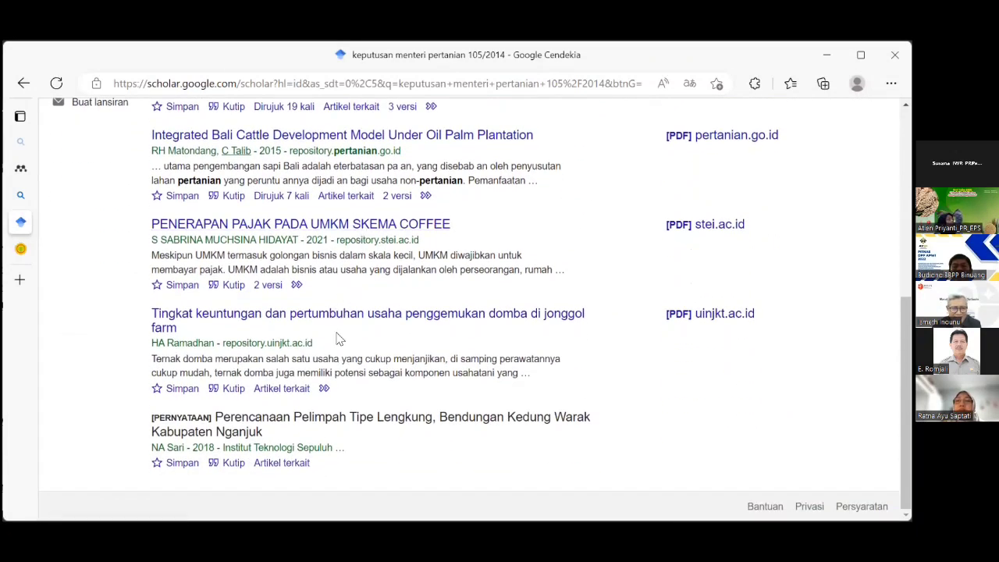
{"action": "scroll", "coordinate": [339, 328], "scroll_direction": "up", "scroll_amount": 4}
{"action": "scroll", "coordinate": [344, 335], "scroll_direction": "up", "scroll_amount": 2}
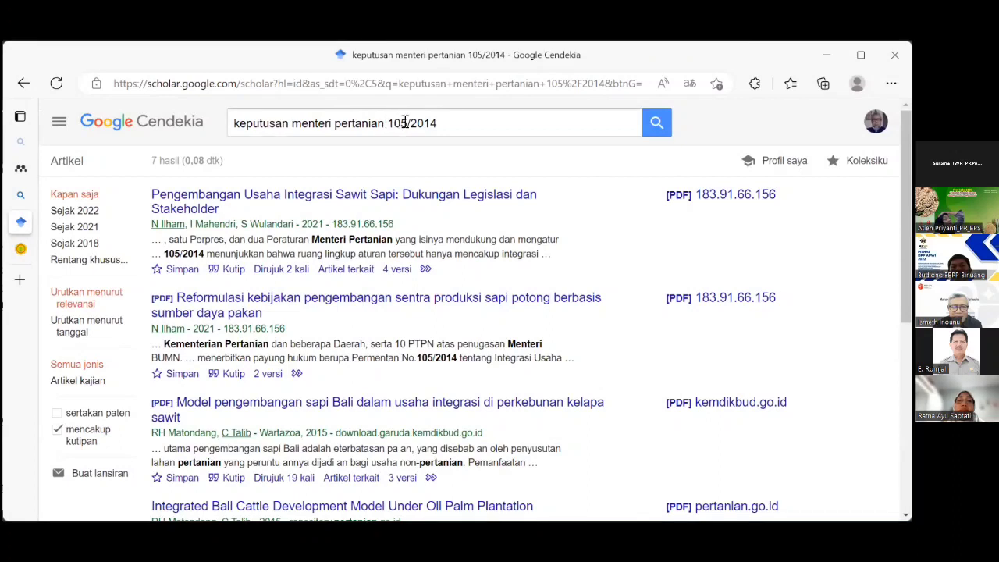
Change the Scholar query to 'keputusan menteri pertanian 117' and run it.
{"action": "left_click", "coordinate": [440, 123]}
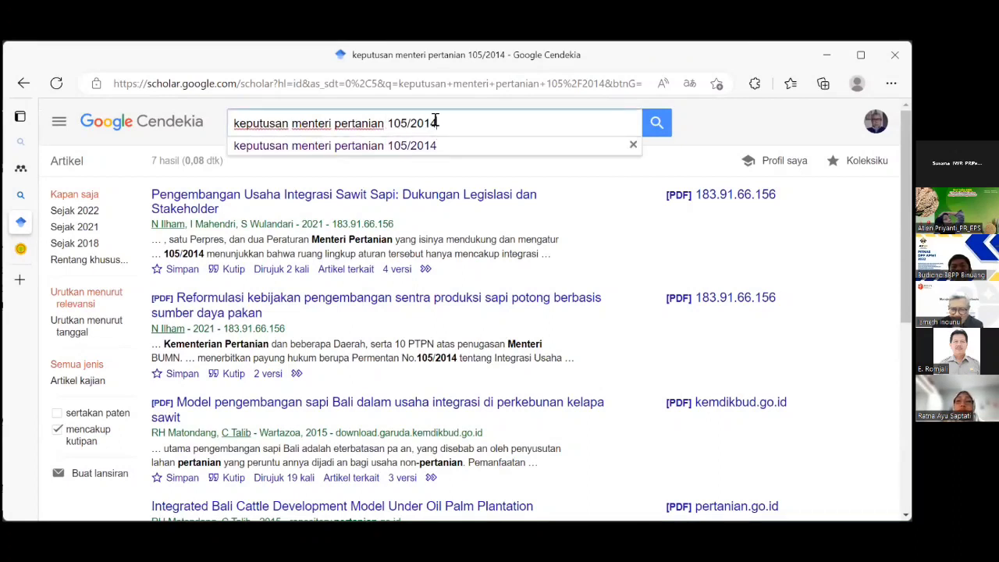
{"action": "key", "text": "BackSpace"}
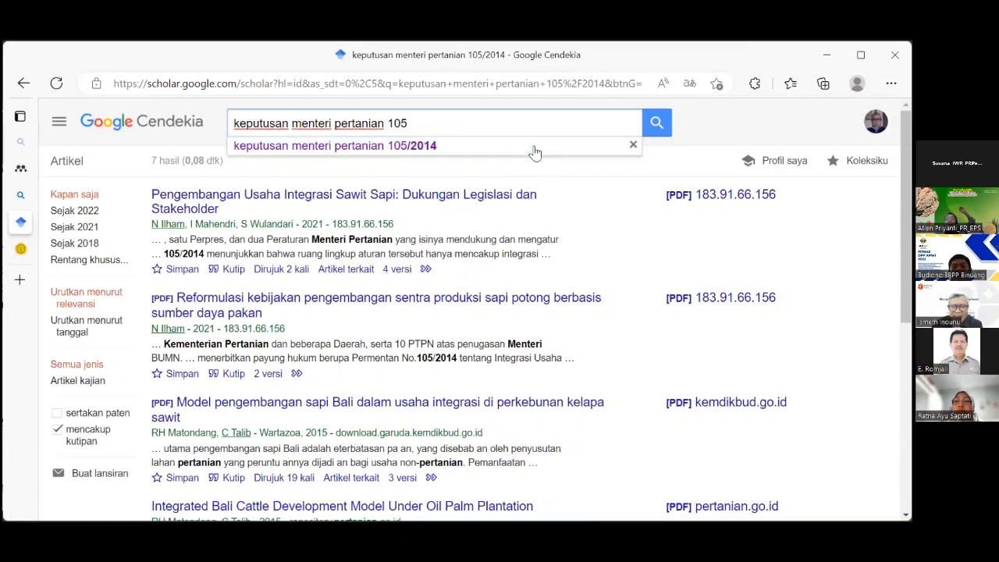
{"action": "left_click", "coordinate": [657, 123]}
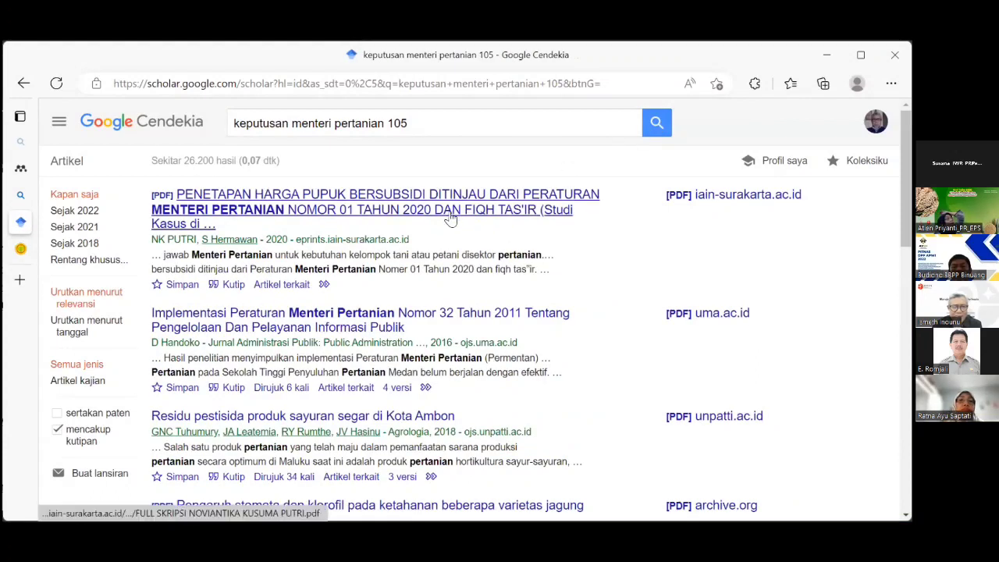
{"action": "left_click", "coordinate": [420, 127]}
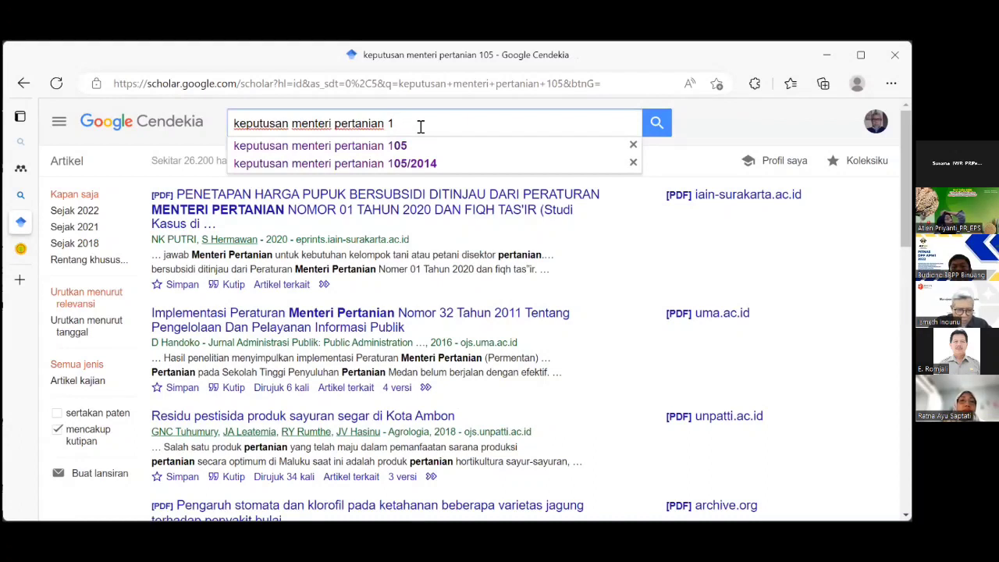
{"action": "type", "text": "17"}
{"action": "key", "text": "Return"}
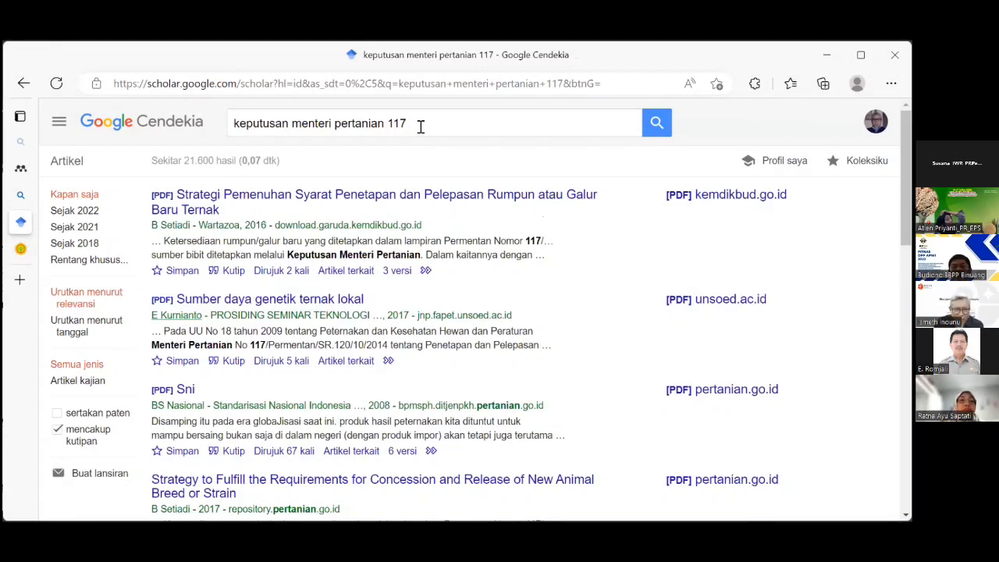
Scroll through the ~21,600 results, topped by the 2016 livestock breed release paper.
{"action": "scroll", "coordinate": [447, 176], "scroll_direction": "down", "scroll_amount": 5}
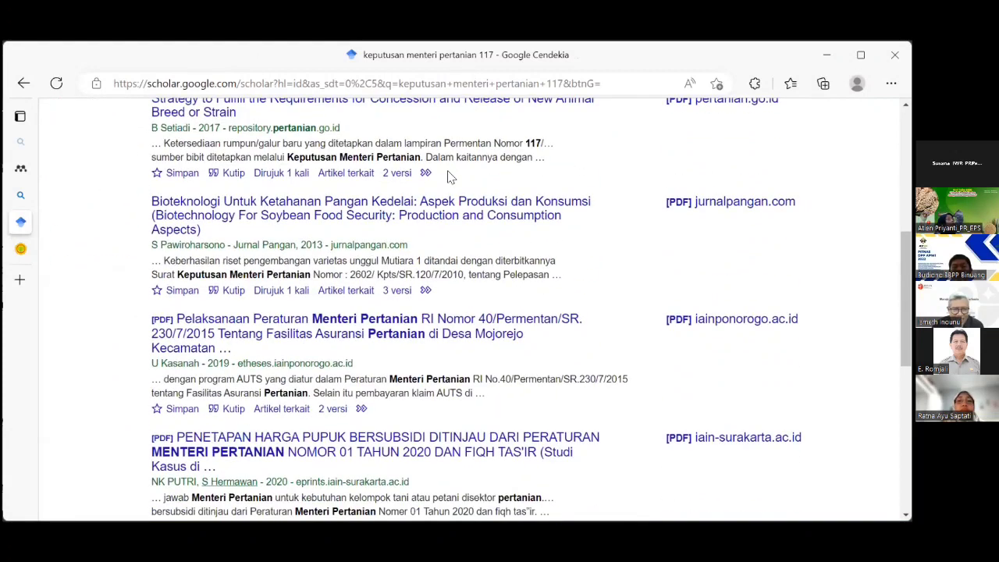
{"action": "scroll", "coordinate": [451, 176], "scroll_direction": "down", "scroll_amount": 2}
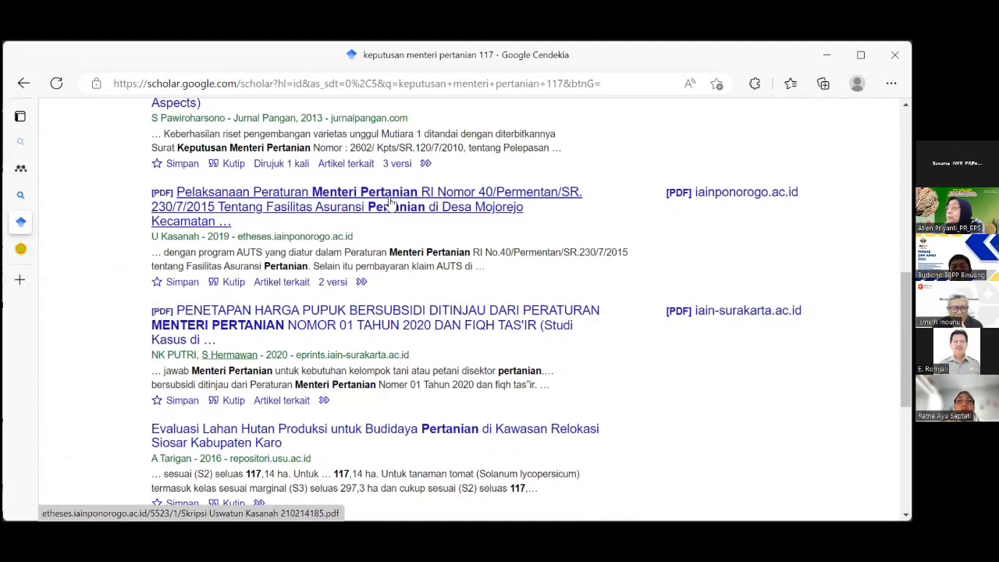
{"action": "scroll", "coordinate": [390, 202], "scroll_direction": "down", "scroll_amount": 2}
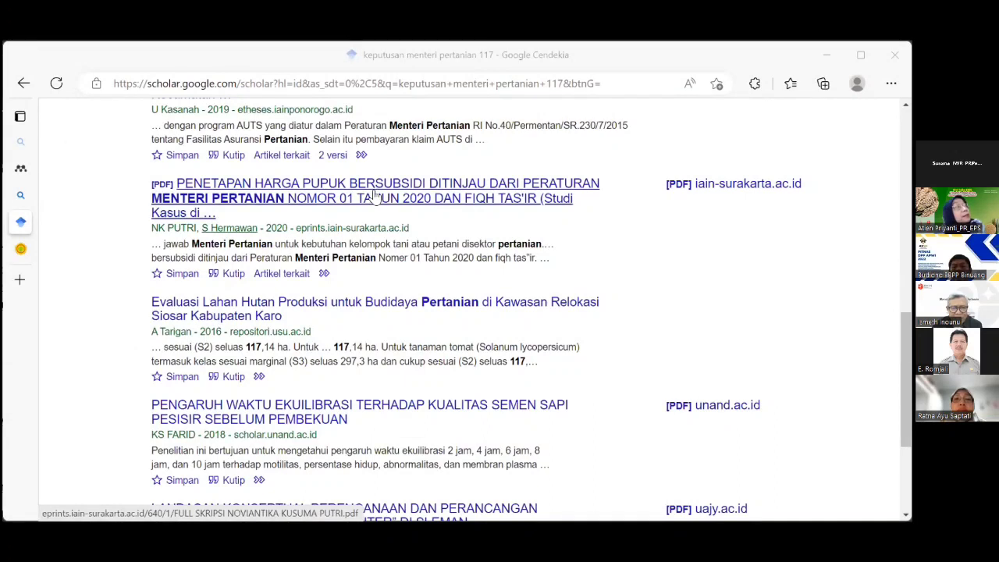
{"action": "scroll", "coordinate": [377, 195], "scroll_direction": "down", "scroll_amount": 3}
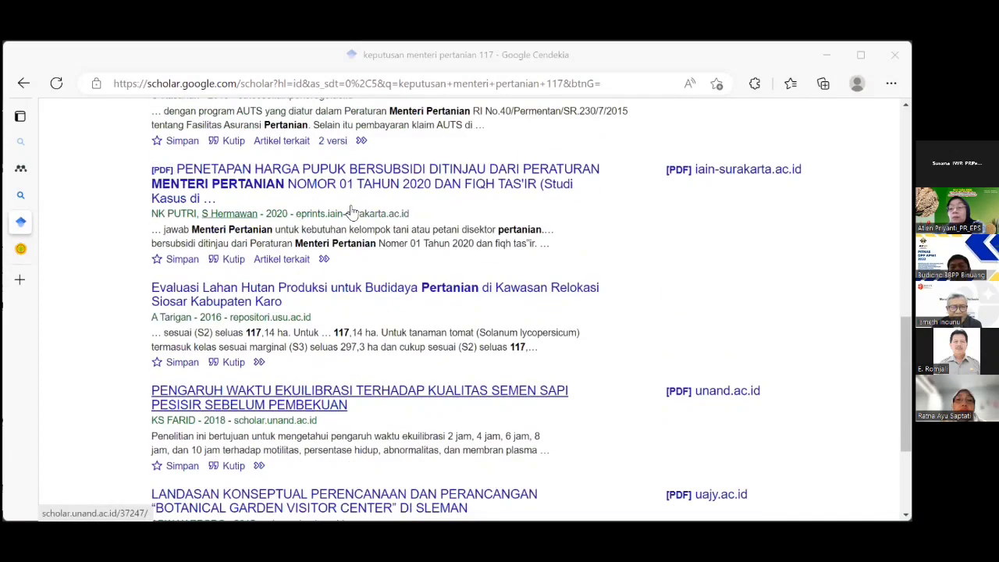
{"action": "scroll", "coordinate": [352, 207], "scroll_direction": "up", "scroll_amount": 2}
{"action": "scroll", "coordinate": [351, 200], "scroll_direction": "up", "scroll_amount": 10}
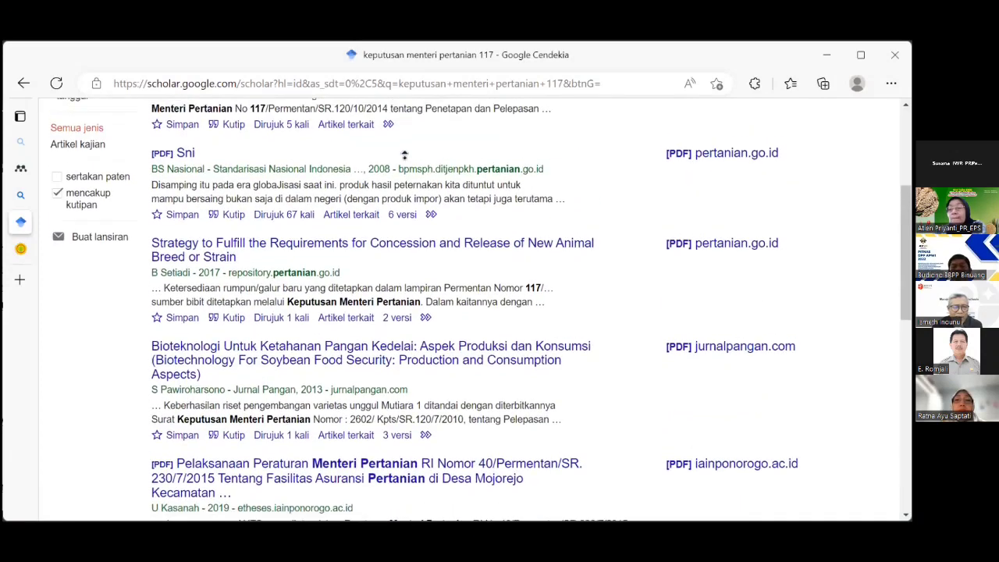
{"action": "scroll", "coordinate": [410, 151], "scroll_direction": "up", "scroll_amount": 2}
{"action": "scroll", "coordinate": [249, 290], "scroll_direction": "down", "scroll_amount": 2}
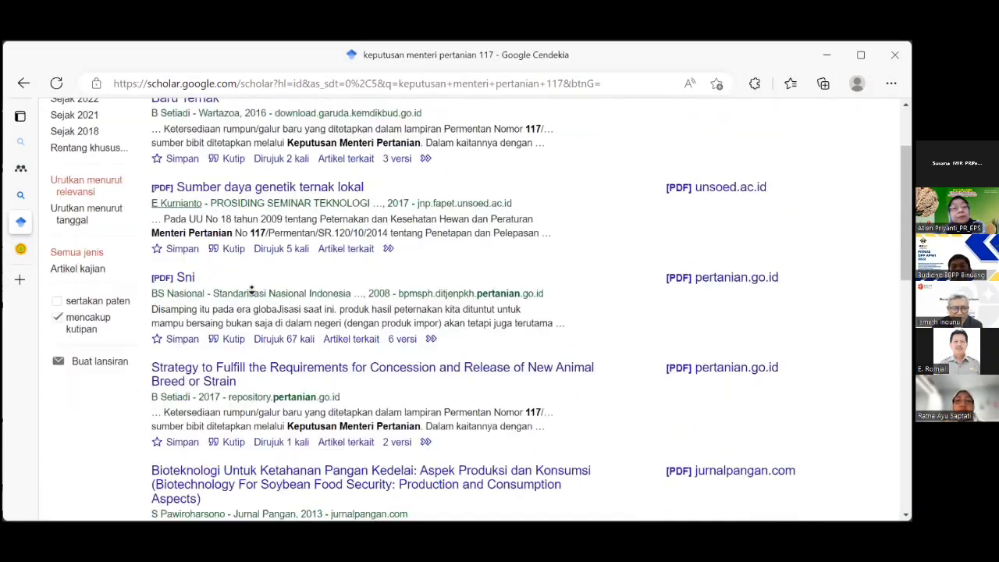
{"action": "scroll", "coordinate": [255, 267], "scroll_direction": "down", "scroll_amount": 3}
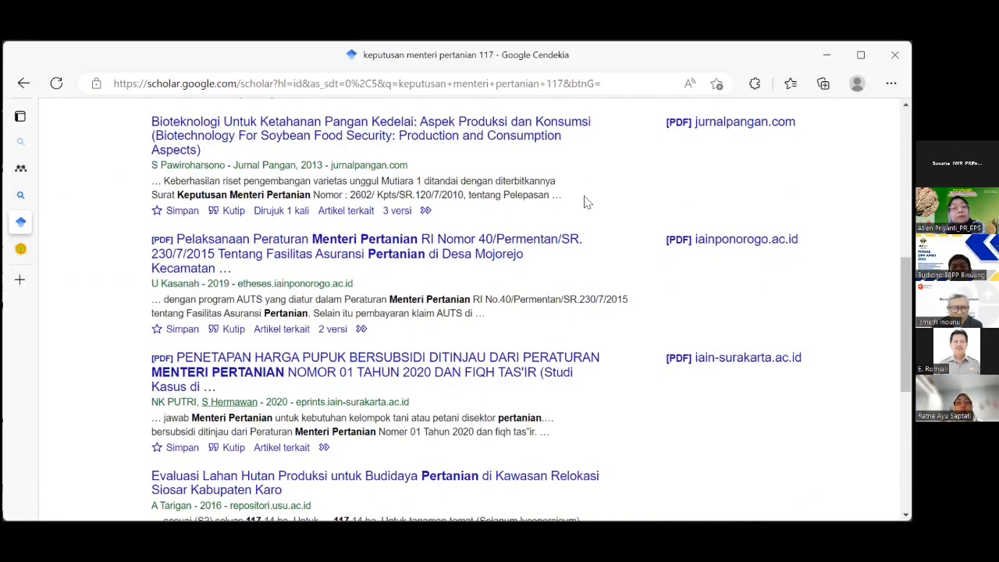
{"action": "scroll", "coordinate": [390, 197], "scroll_direction": "up", "scroll_amount": 2}
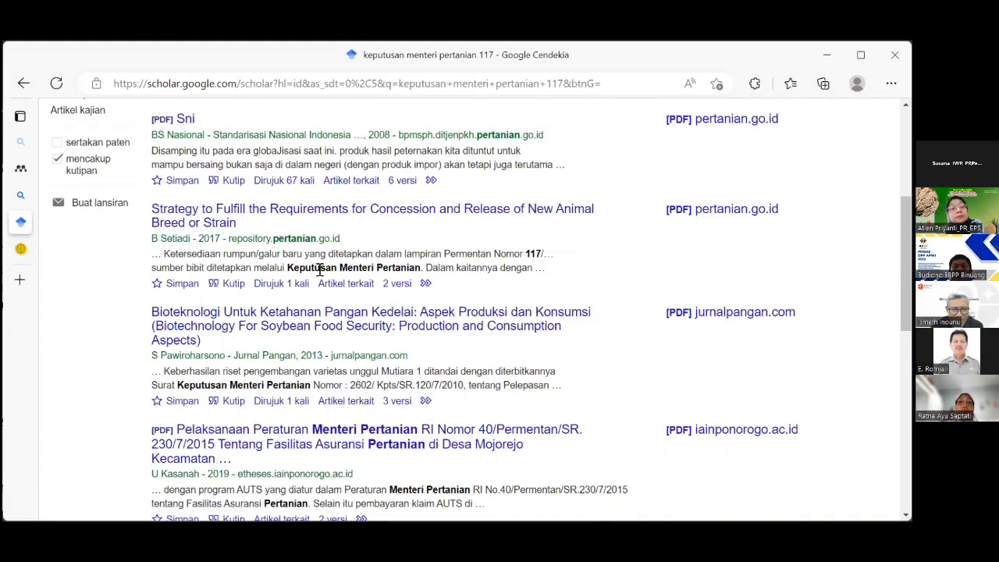
{"action": "scroll", "coordinate": [264, 195], "scroll_direction": "up", "scroll_amount": 1}
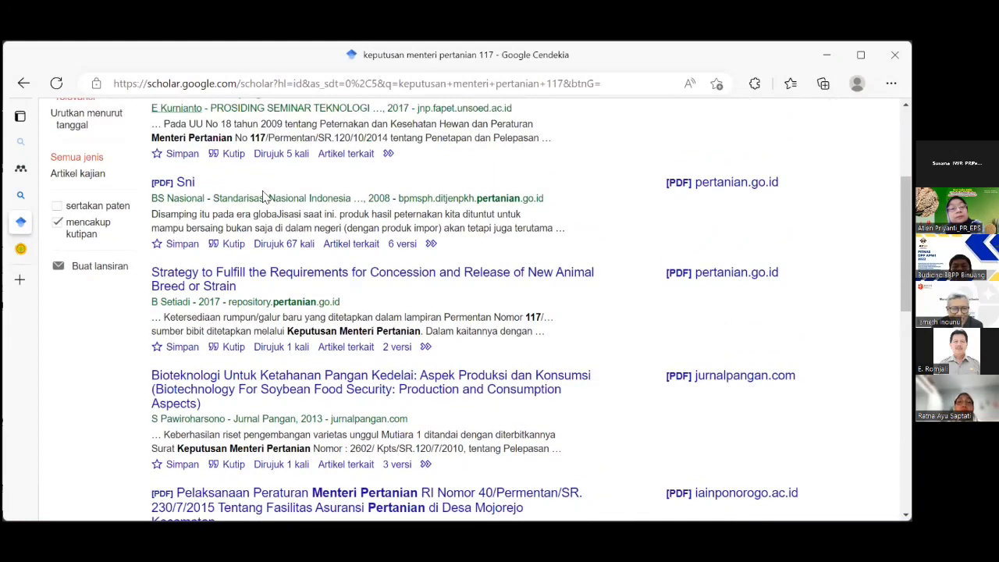
{"action": "scroll", "coordinate": [264, 195], "scroll_direction": "up", "scroll_amount": 2}
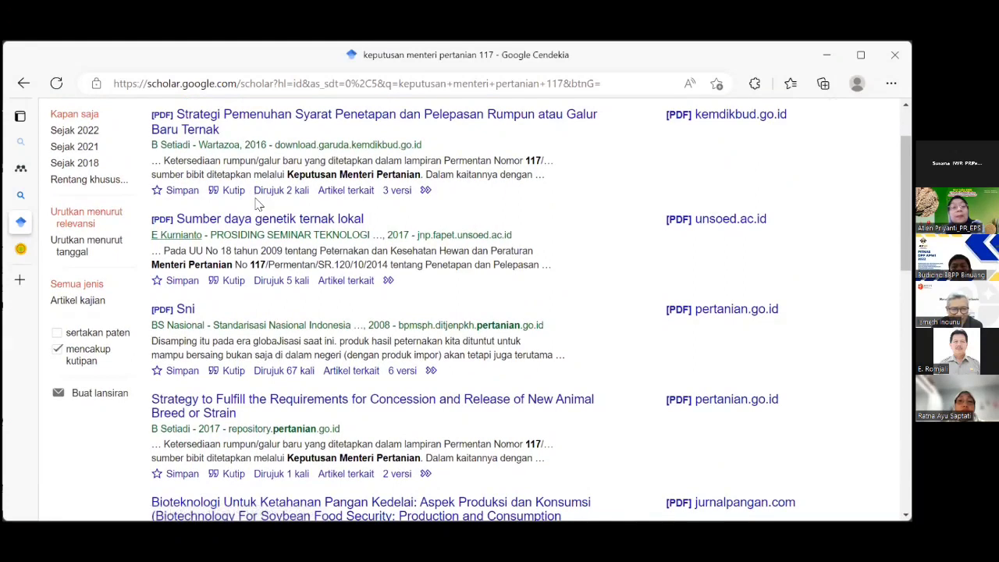
{"action": "scroll", "coordinate": [258, 206], "scroll_direction": "down", "scroll_amount": 1}
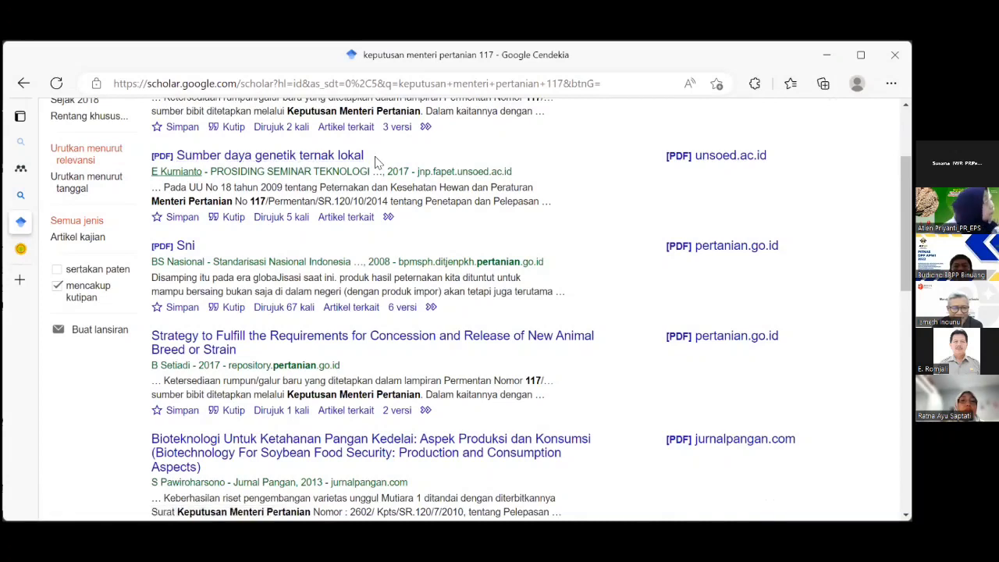
{"action": "scroll", "coordinate": [376, 156], "scroll_direction": "up", "scroll_amount": 1}
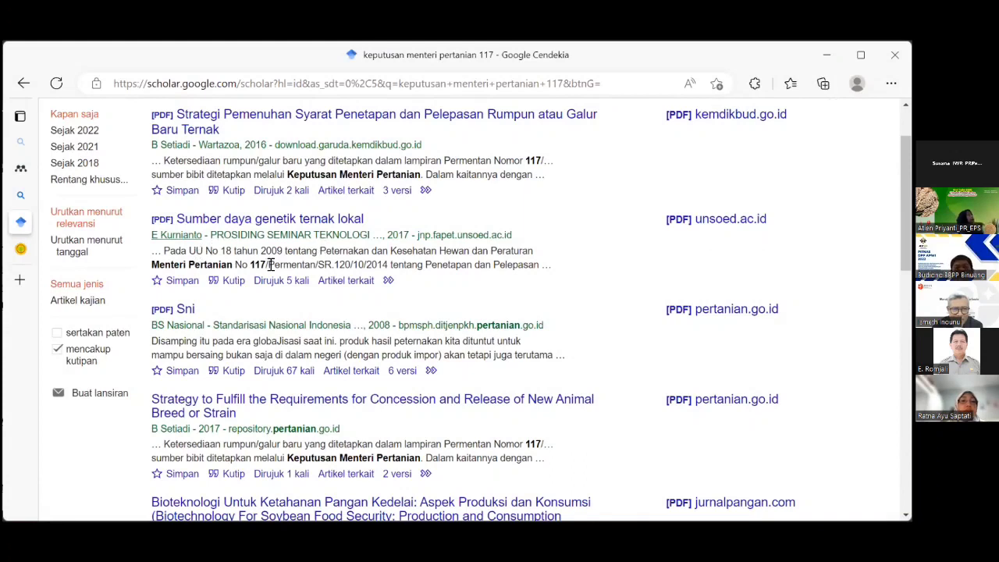
{"action": "scroll", "coordinate": [301, 281], "scroll_direction": "down", "scroll_amount": 1}
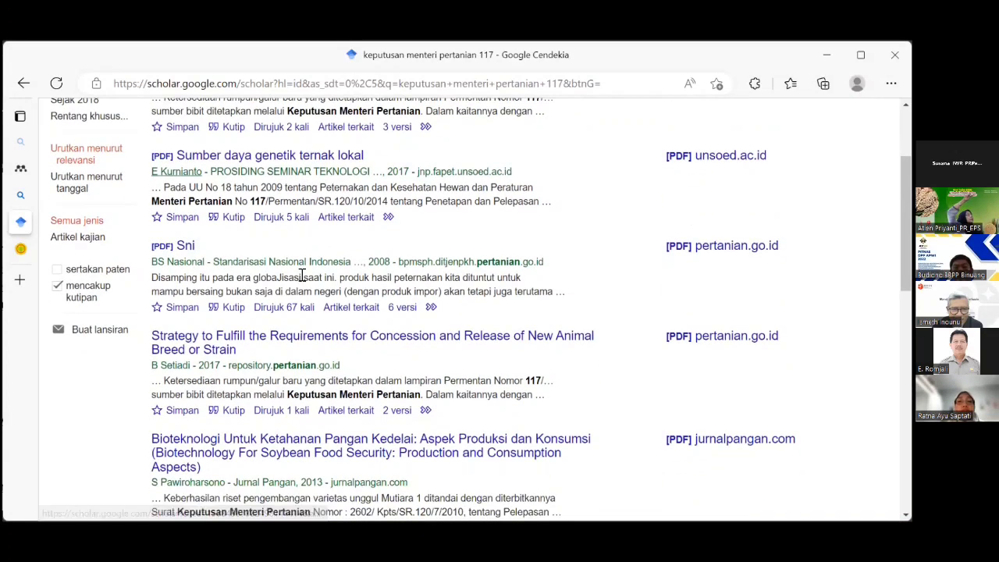
{"action": "scroll", "coordinate": [318, 231], "scroll_direction": "up", "scroll_amount": 2}
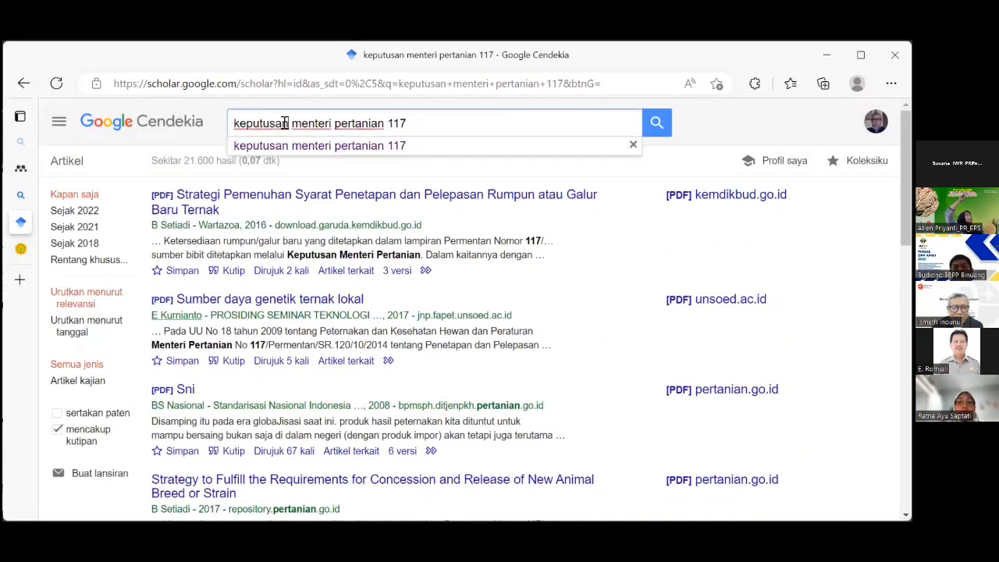
Search Google Scholar for 'Peraturan menteri pertanian 117' and scroll down to the Badan Karantina Pertanian result.
{"action": "left_click_drag", "start_coordinate": [286, 123], "coordinate": [227, 109]}
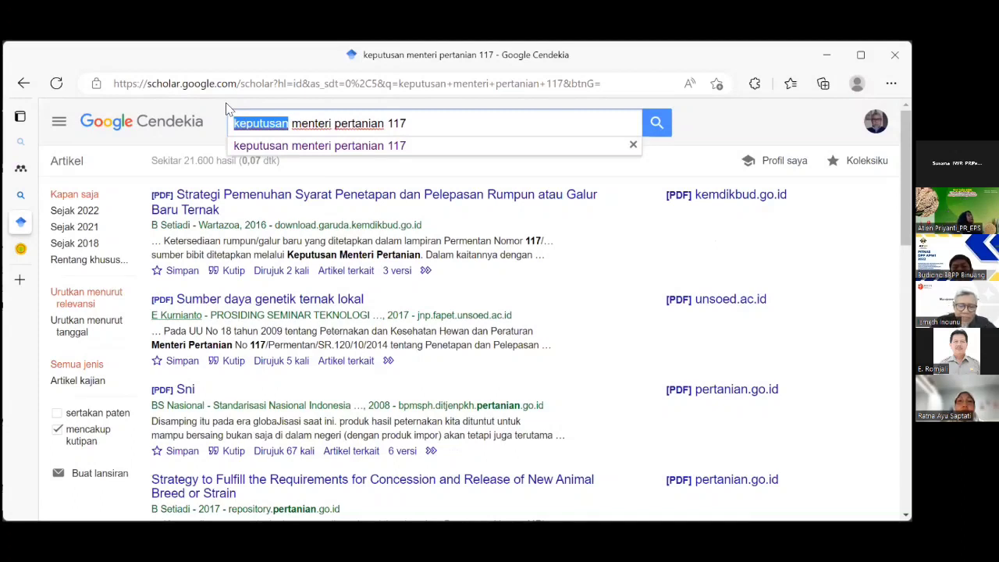
{"action": "type", "text": "Peraturan"}
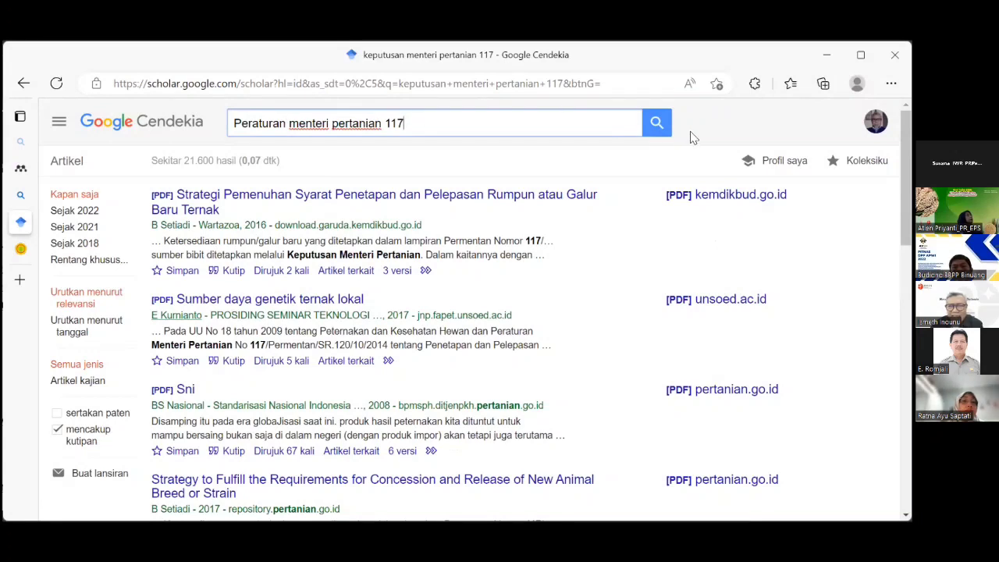
{"action": "left_click", "coordinate": [658, 123]}
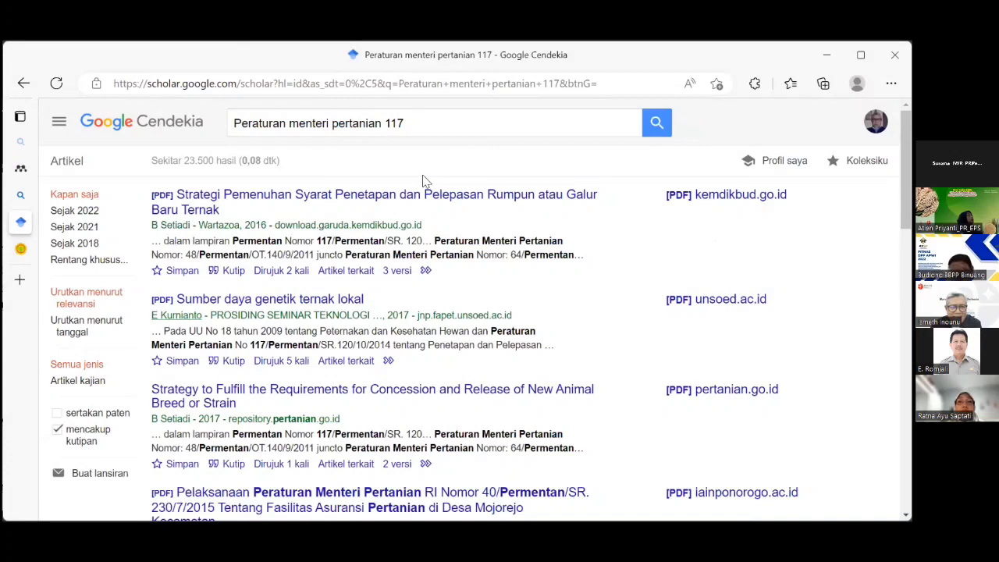
{"action": "scroll", "coordinate": [426, 181], "scroll_direction": "down", "scroll_amount": 3}
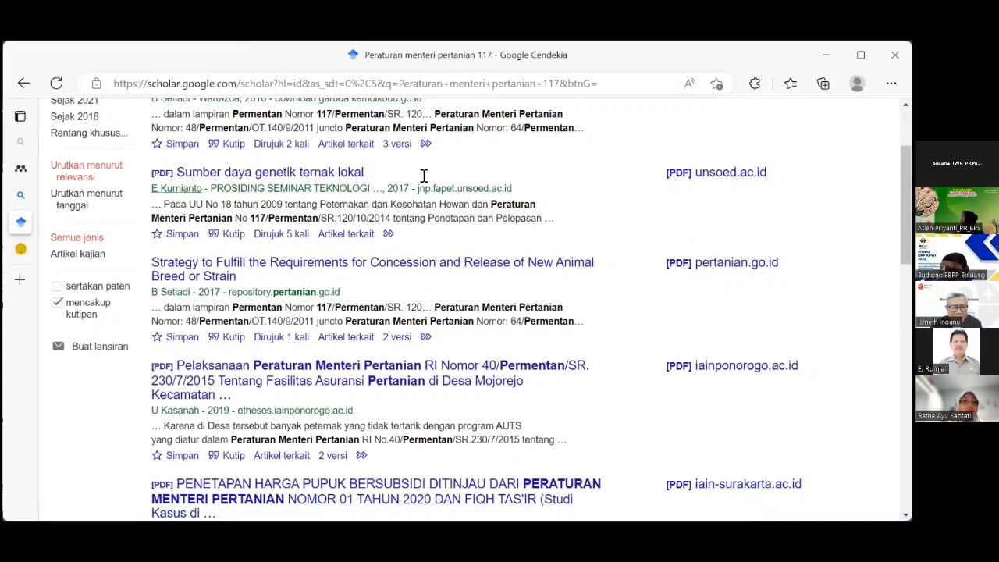
{"action": "scroll", "coordinate": [425, 181], "scroll_direction": "down", "scroll_amount": 2}
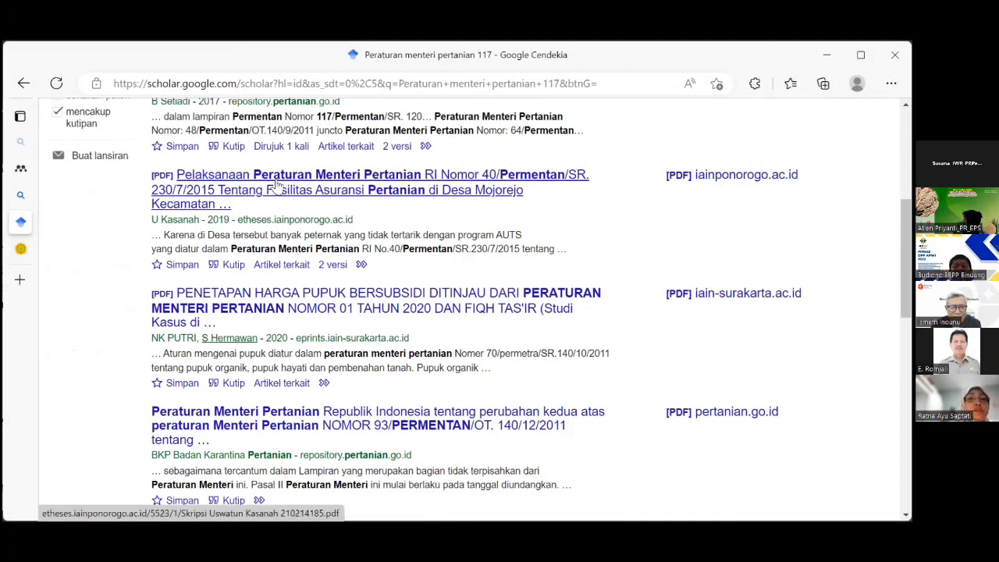
{"action": "scroll", "coordinate": [277, 188], "scroll_direction": "down", "scroll_amount": 1}
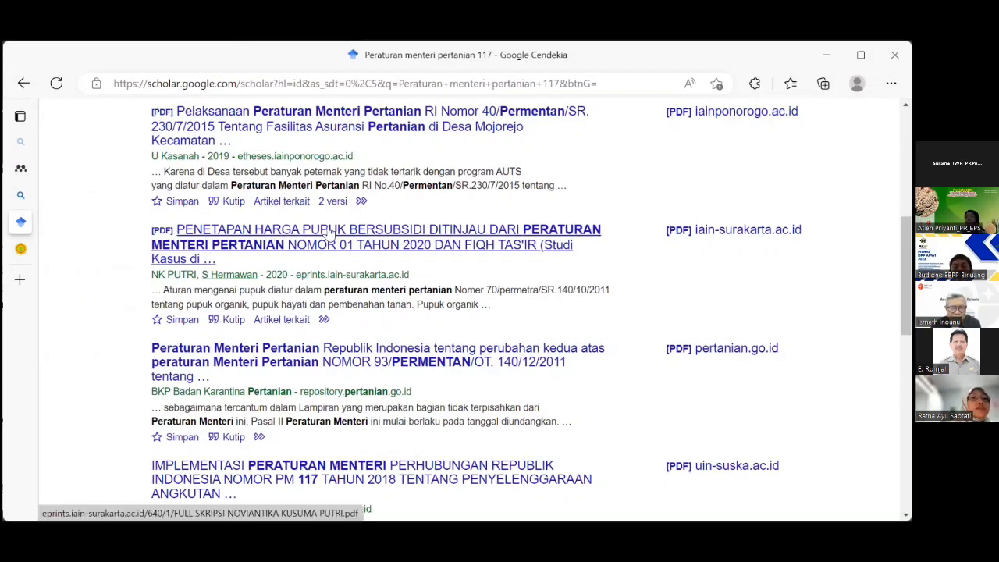
{"action": "scroll", "coordinate": [331, 228], "scroll_direction": "down", "scroll_amount": 2}
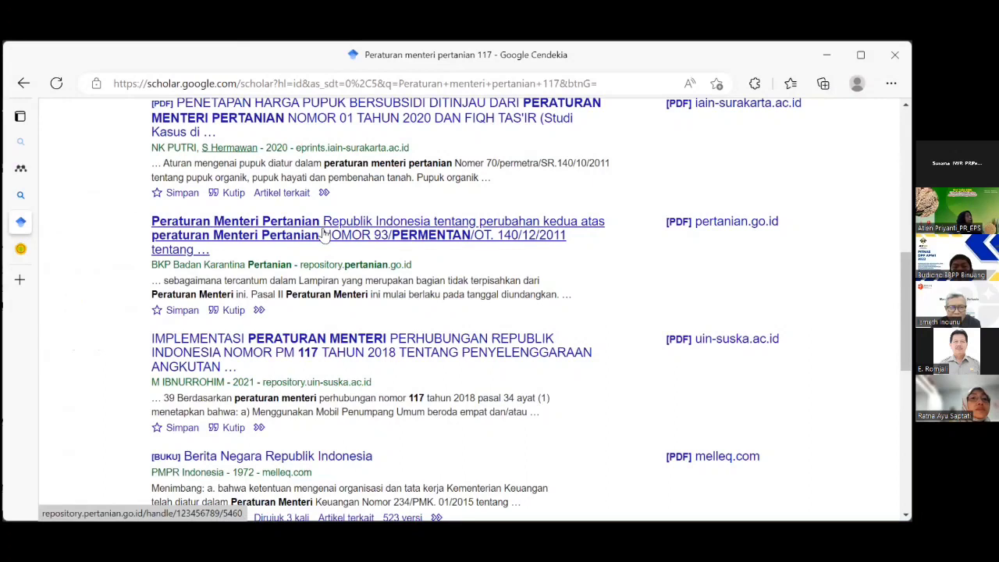
{"action": "left_click", "coordinate": [324, 232]}
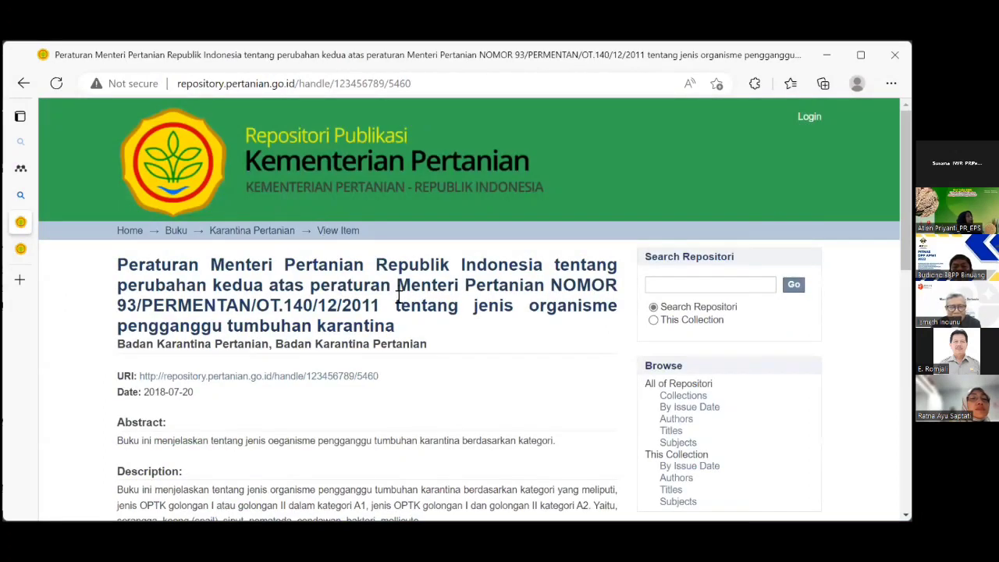
{"action": "scroll", "coordinate": [398, 295], "scroll_direction": "down", "scroll_amount": 4}
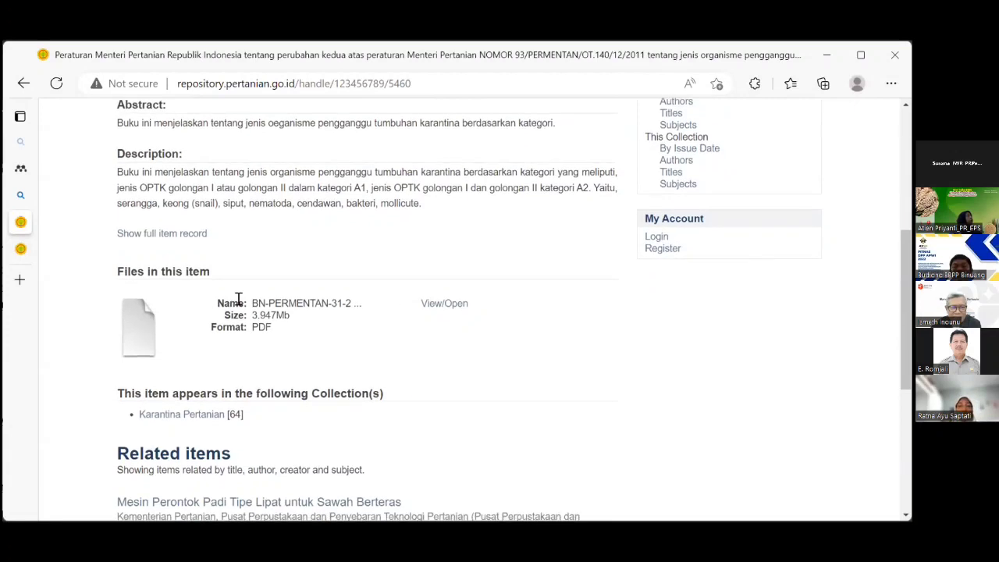
{"action": "scroll", "coordinate": [318, 273], "scroll_direction": "down", "scroll_amount": 2}
{"action": "scroll", "coordinate": [322, 270], "scroll_direction": "up", "scroll_amount": 4}
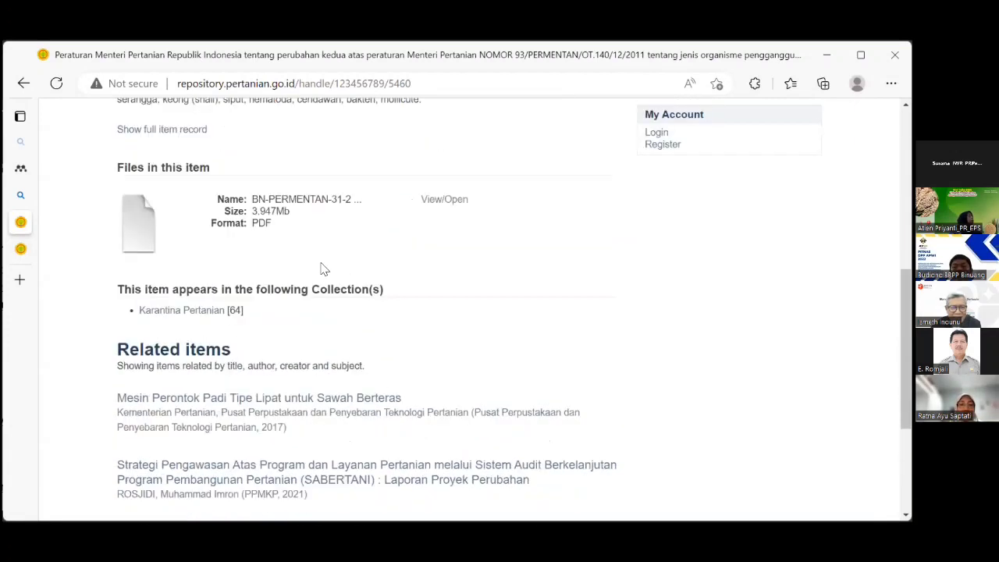
{"action": "scroll", "coordinate": [324, 265], "scroll_direction": "up", "scroll_amount": 3}
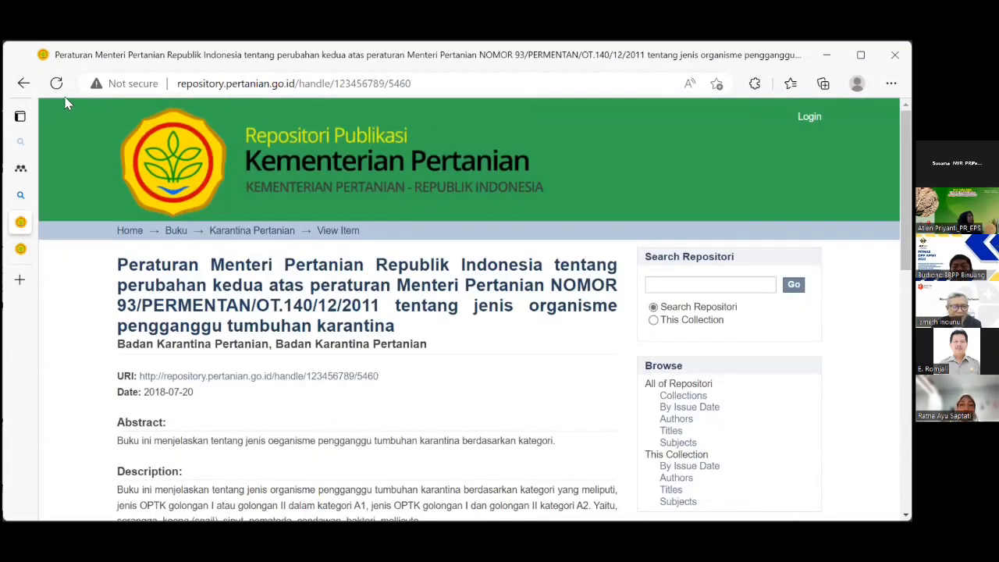
{"action": "left_click", "coordinate": [24, 85]}
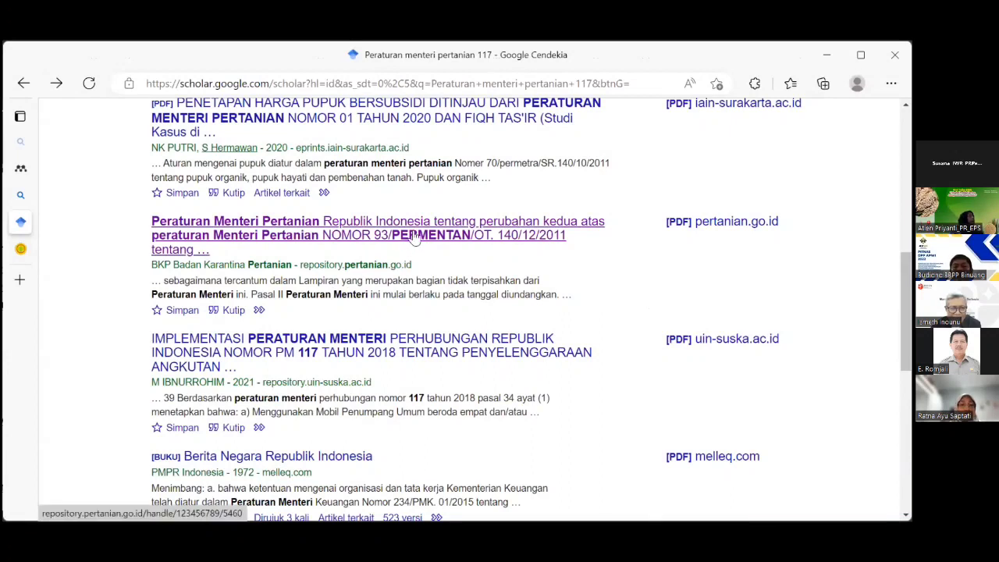
Scroll through the Google Scholar results for 'Peraturan menteri pertanian 117'.
{"action": "scroll", "coordinate": [414, 238], "scroll_direction": "down", "scroll_amount": 2}
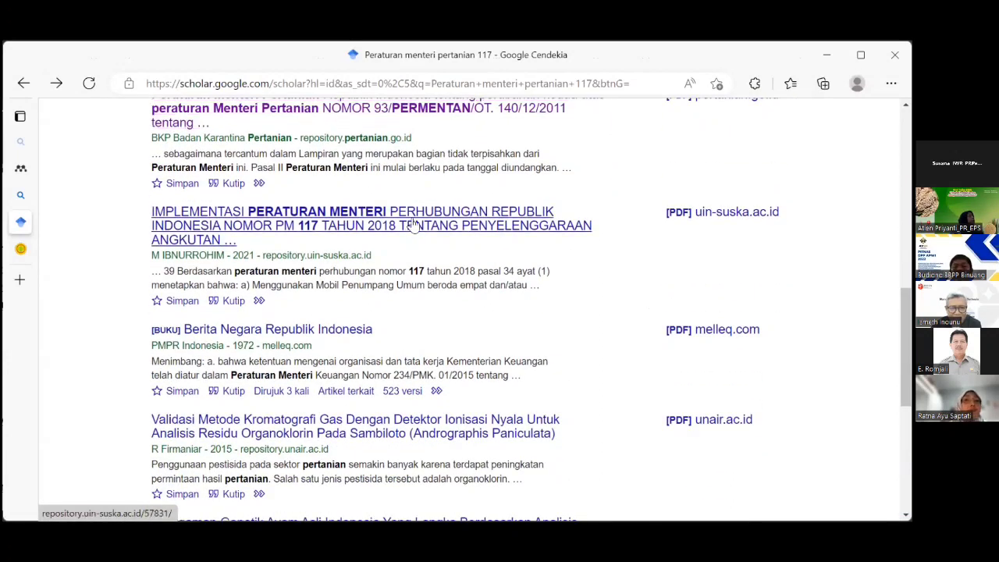
{"action": "scroll", "coordinate": [414, 224], "scroll_direction": "down", "scroll_amount": 3}
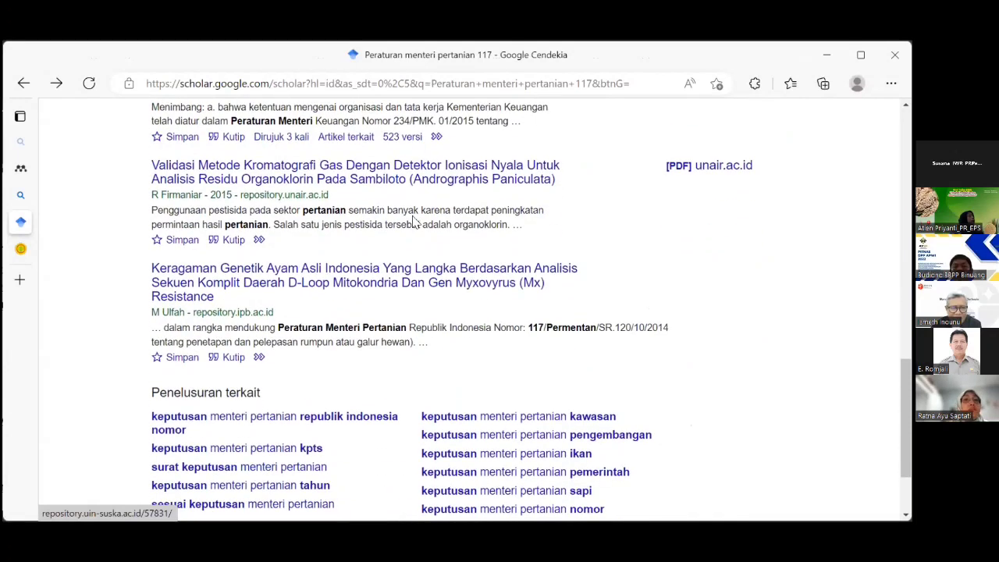
{"action": "scroll", "coordinate": [414, 224], "scroll_direction": "up", "scroll_amount": 2}
{"action": "scroll", "coordinate": [414, 224], "scroll_direction": "down", "scroll_amount": 2}
{"action": "scroll", "coordinate": [414, 224], "scroll_direction": "up", "scroll_amount": 1}
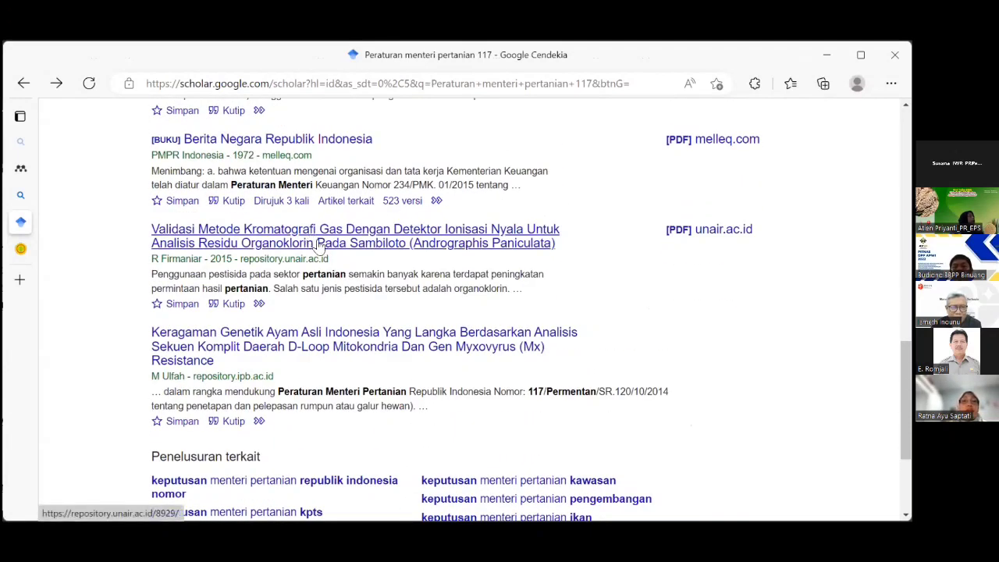
{"action": "scroll", "coordinate": [336, 239], "scroll_direction": "down", "scroll_amount": 3}
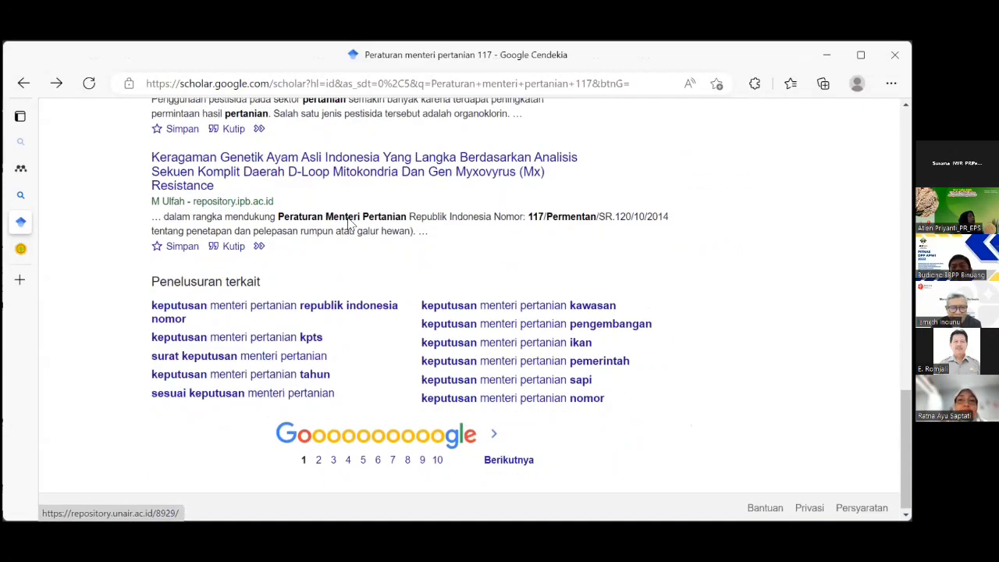
{"action": "scroll", "coordinate": [349, 219], "scroll_direction": "up", "scroll_amount": 1}
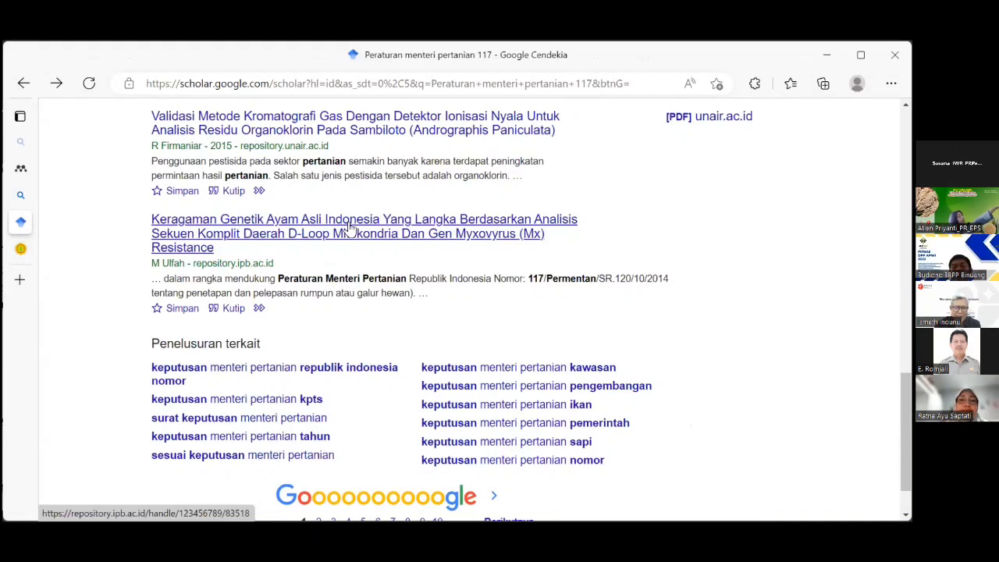
{"action": "scroll", "coordinate": [324, 289], "scroll_direction": "down", "scroll_amount": 1}
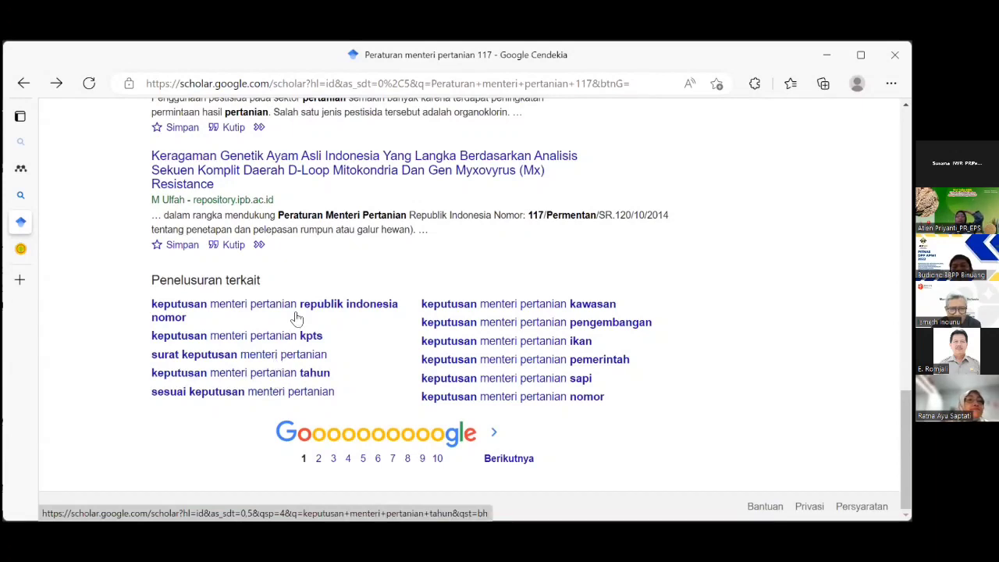
{"action": "scroll", "coordinate": [295, 318], "scroll_direction": "up", "scroll_amount": 10}
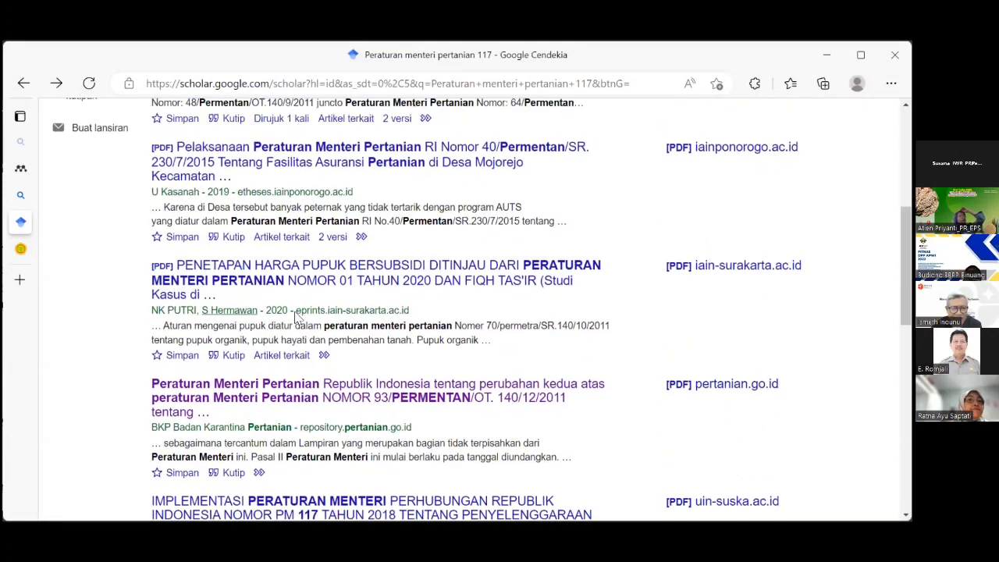
{"action": "scroll", "coordinate": [296, 311], "scroll_direction": "up", "scroll_amount": 3}
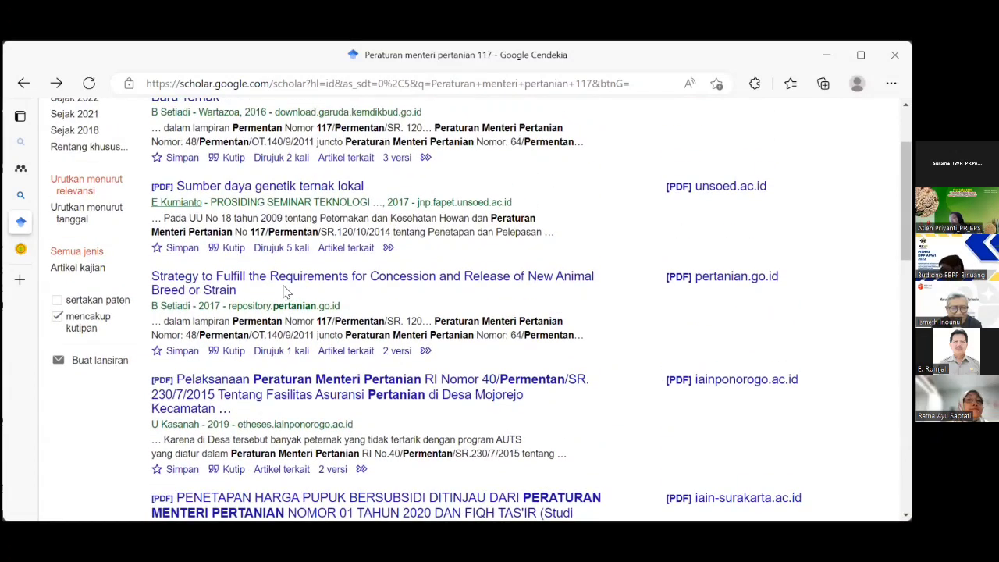
{"action": "scroll", "coordinate": [286, 289], "scroll_direction": "up", "scroll_amount": 1}
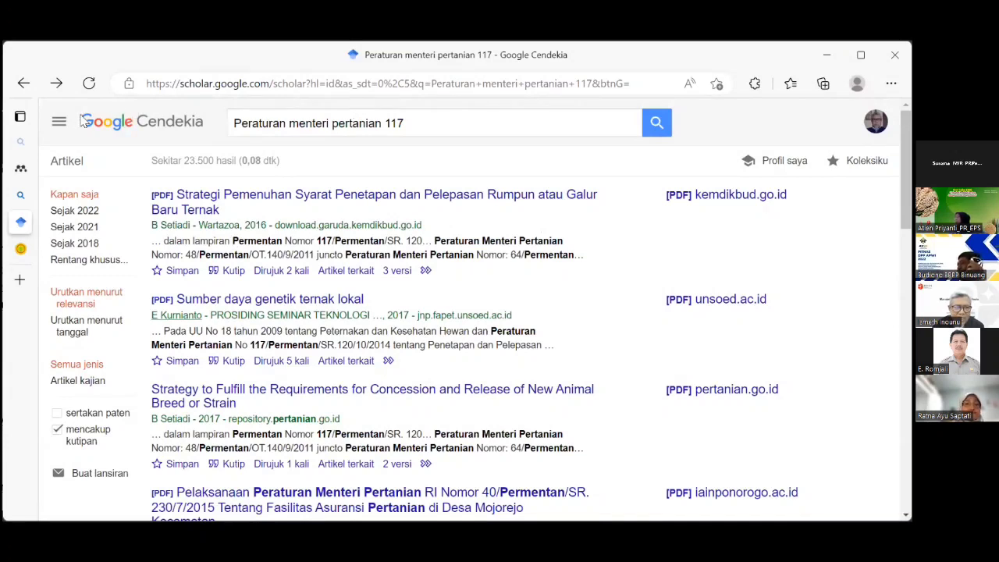
Go back through the earlier keputusan menteri searches to the Google Cendekia home page.
{"action": "left_click", "coordinate": [26, 84]}
{"action": "left_click", "coordinate": [26, 84]}
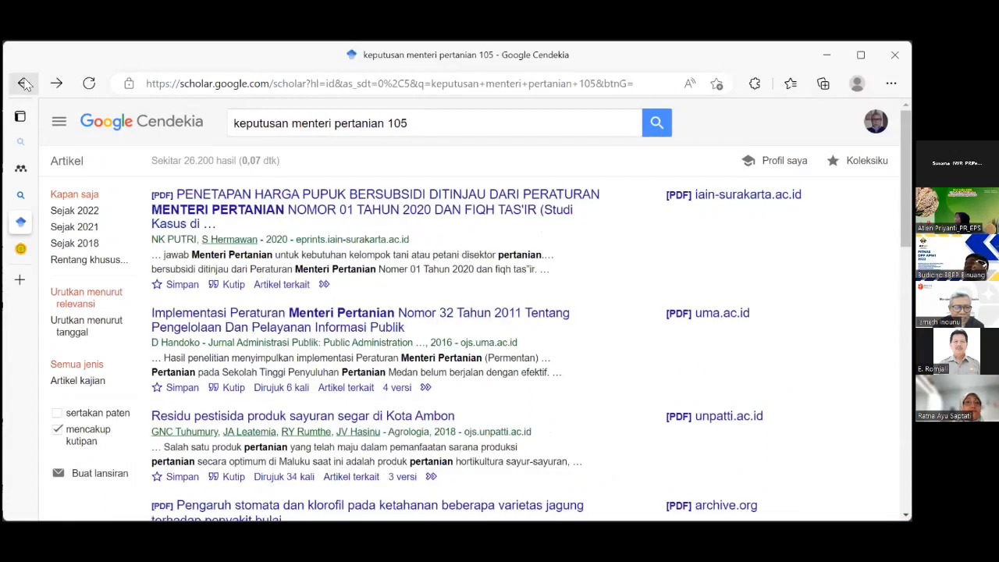
{"action": "left_click", "coordinate": [26, 84]}
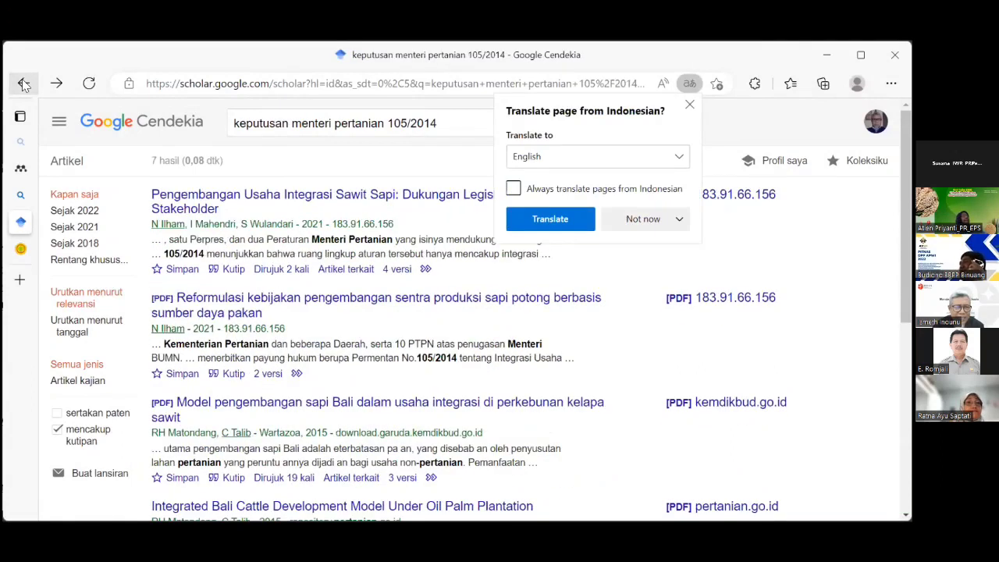
{"action": "left_click", "coordinate": [24, 84]}
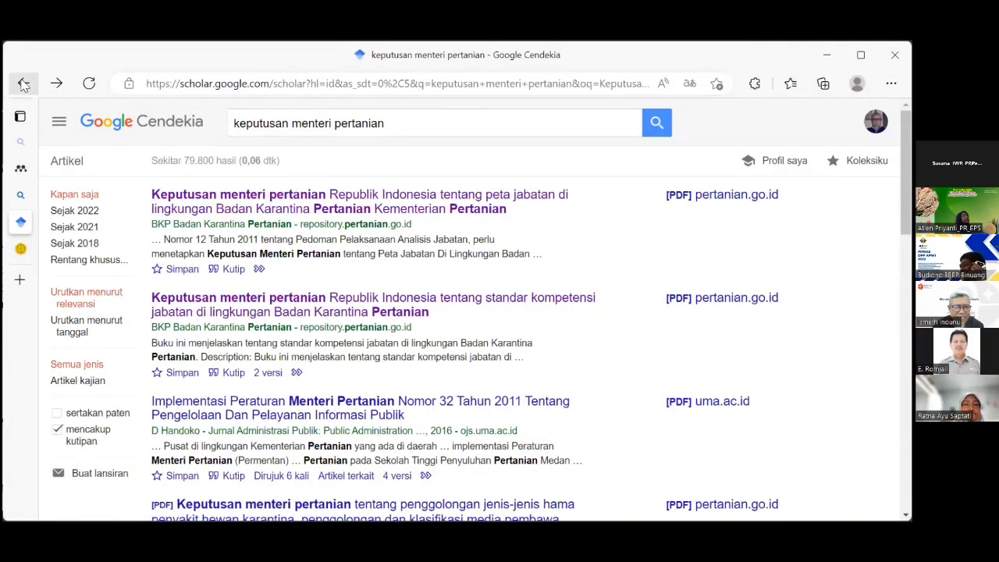
{"action": "left_click", "coordinate": [24, 84]}
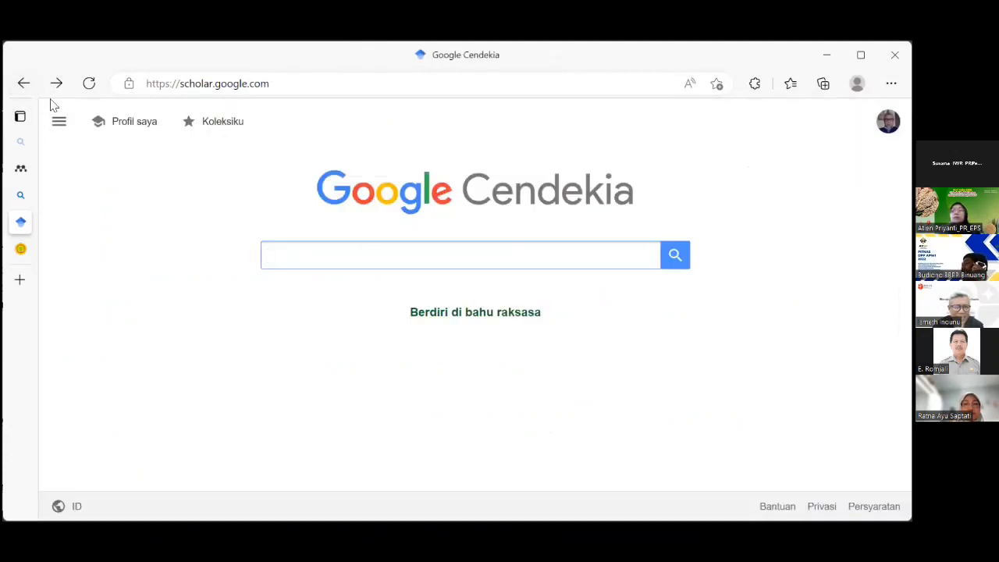
{"action": "left_click", "coordinate": [24, 84]}
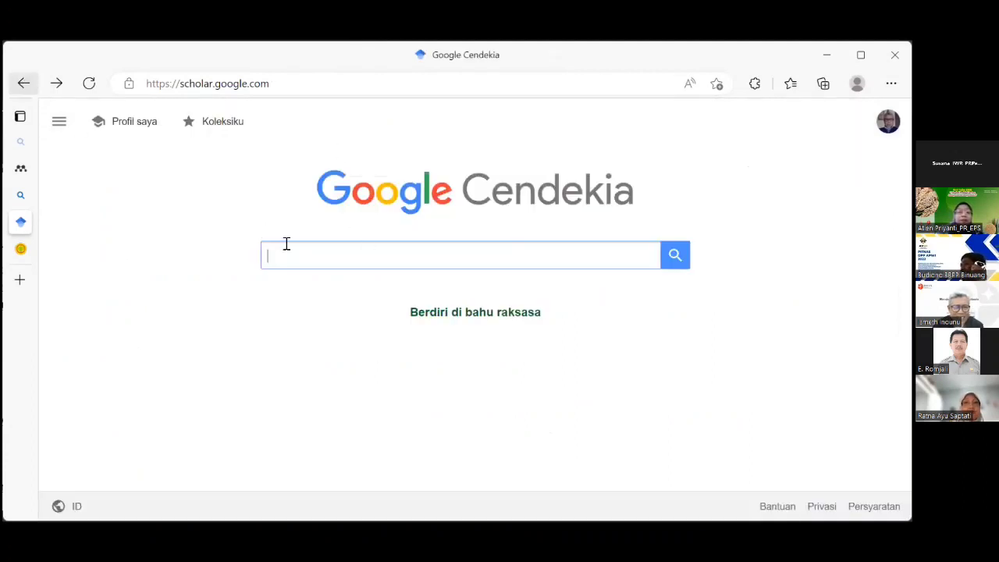
Replace the Bing query with 'google' and open the Google home page result.
{"action": "scroll", "coordinate": [284, 242], "scroll_direction": "down", "scroll_amount": 2}
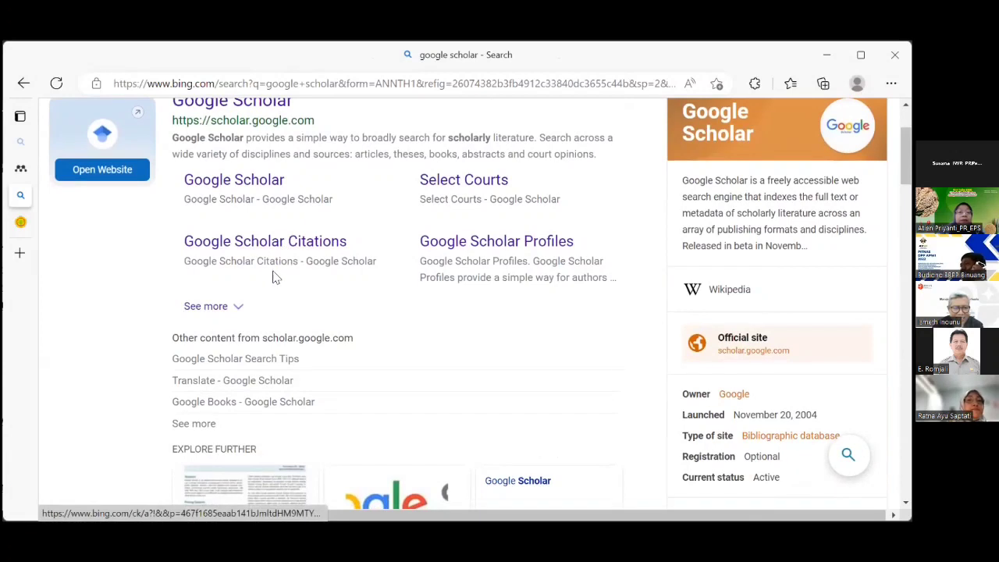
{"action": "scroll", "coordinate": [327, 200], "scroll_direction": "up", "scroll_amount": 2}
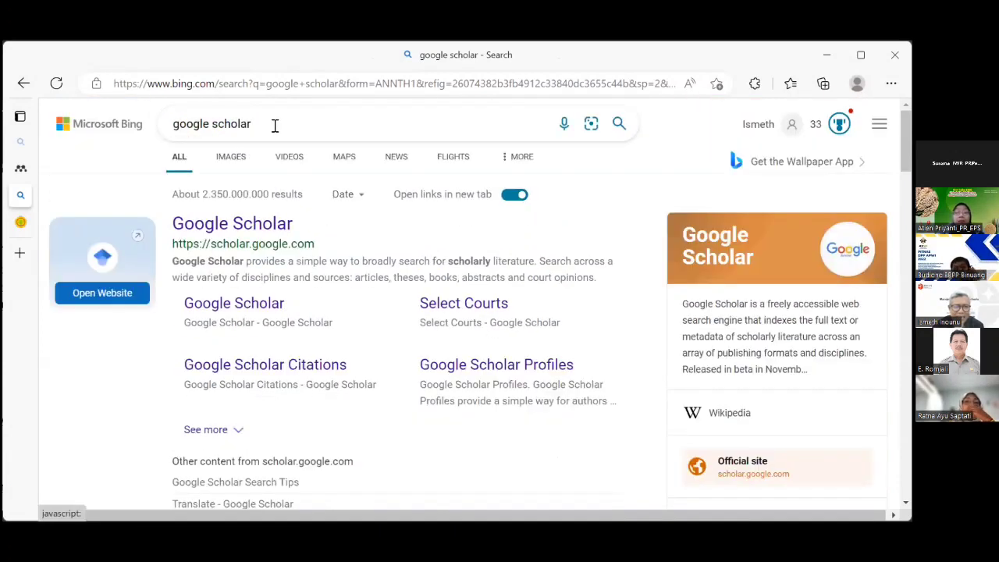
{"action": "left_click_drag", "start_coordinate": [275, 125], "coordinate": [168, 122]}
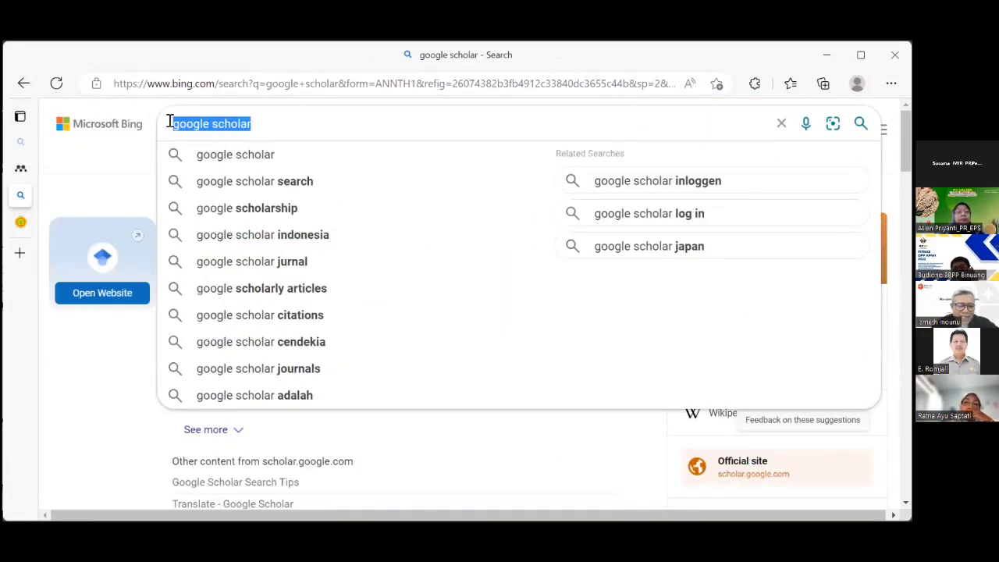
{"action": "type", "text": "Goof"}
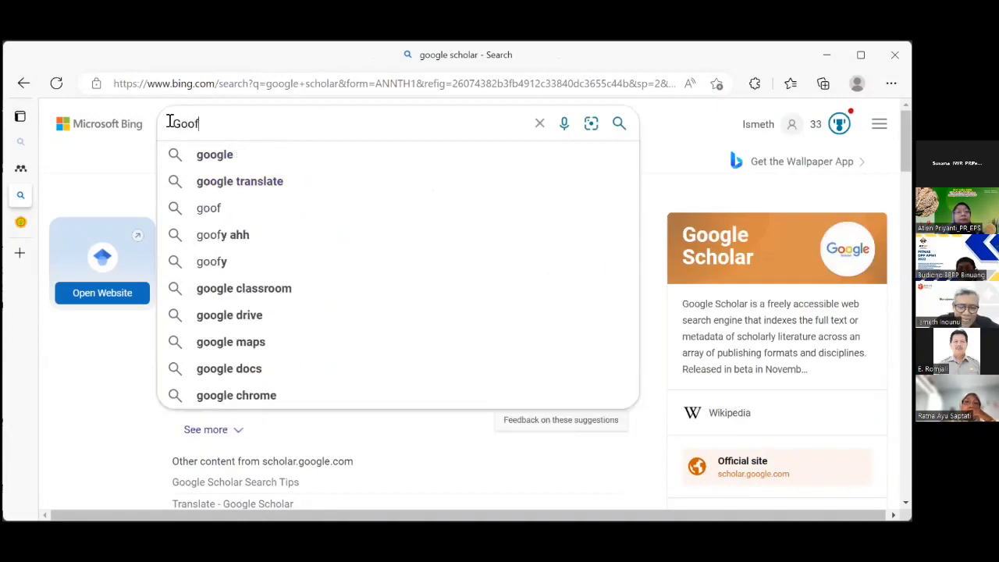
{"action": "key", "text": "BackSpace"}
{"action": "type", "text": "gle"}
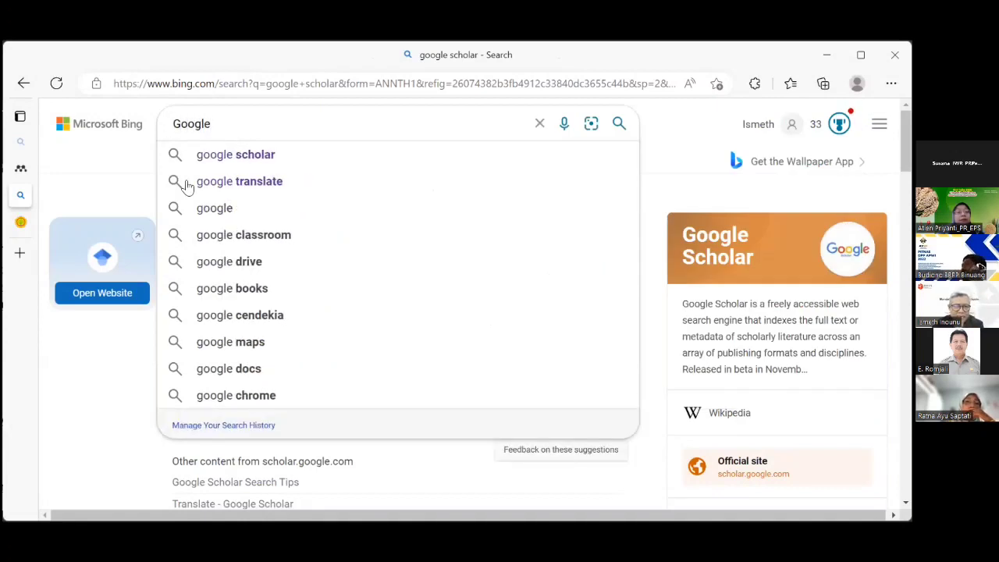
{"action": "left_click", "coordinate": [205, 211]}
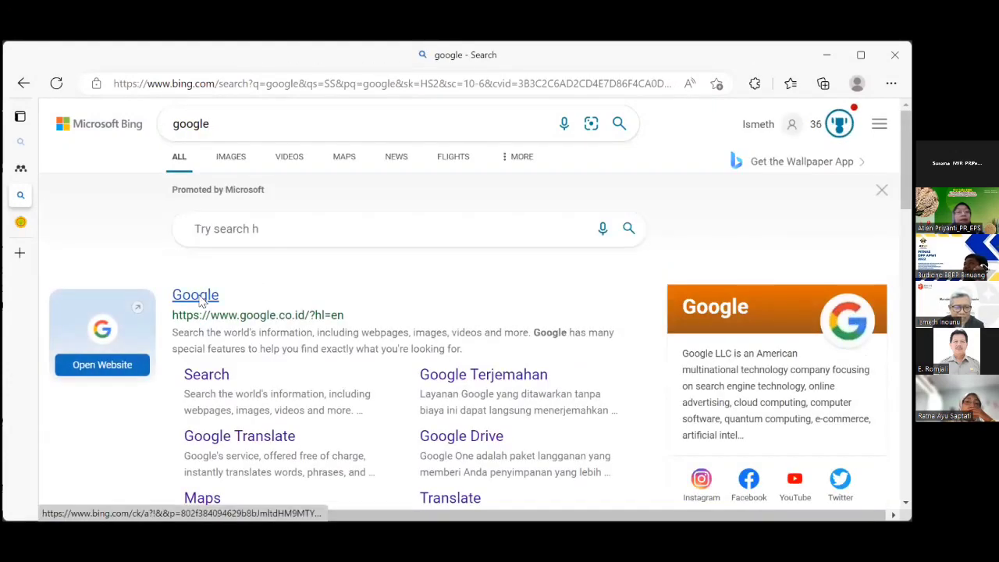
{"action": "left_click", "coordinate": [199, 301]}
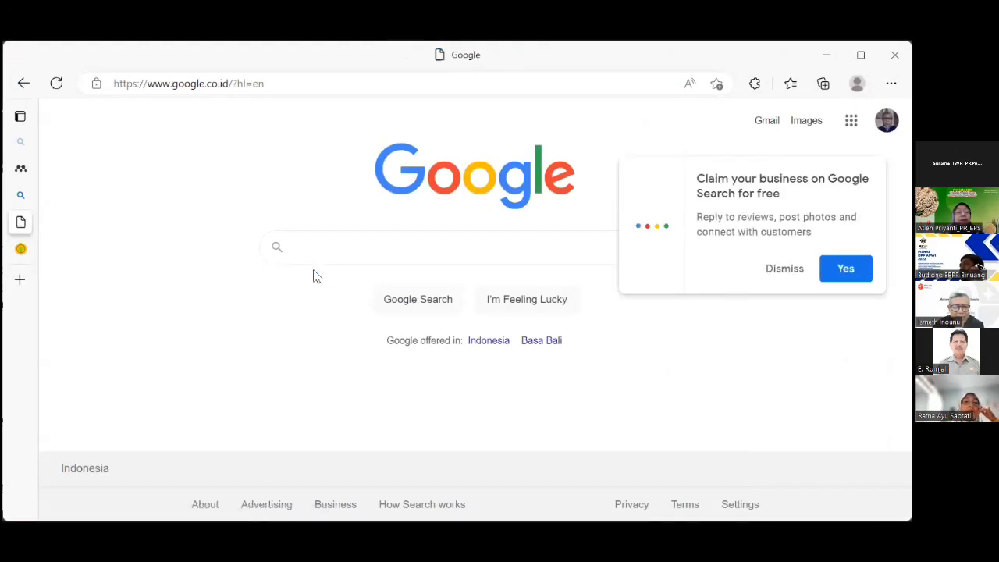
Search Google for 'Peraturan Menteri pertanian 117'.
{"action": "left_click", "coordinate": [302, 243]}
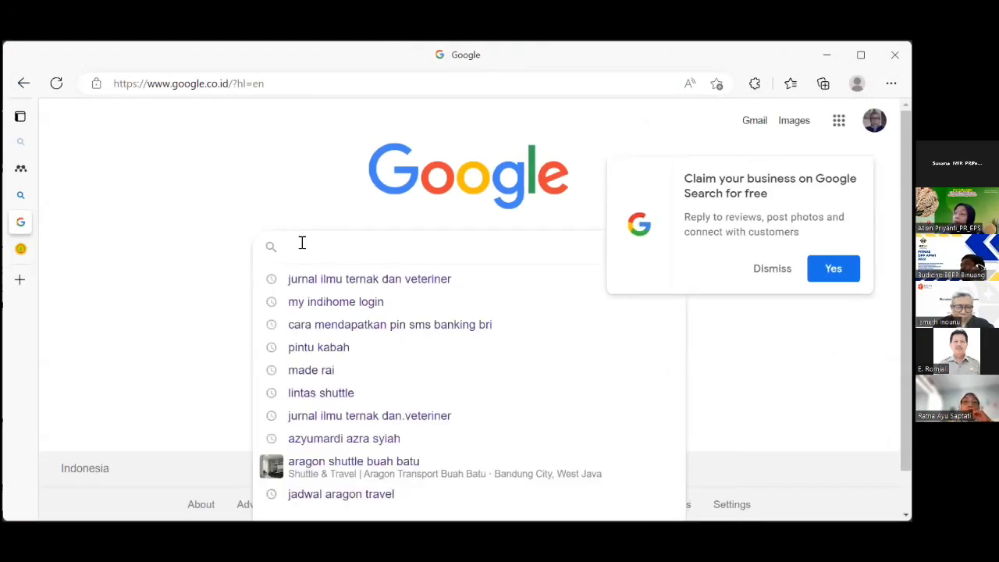
{"action": "type", "text": "Per"}
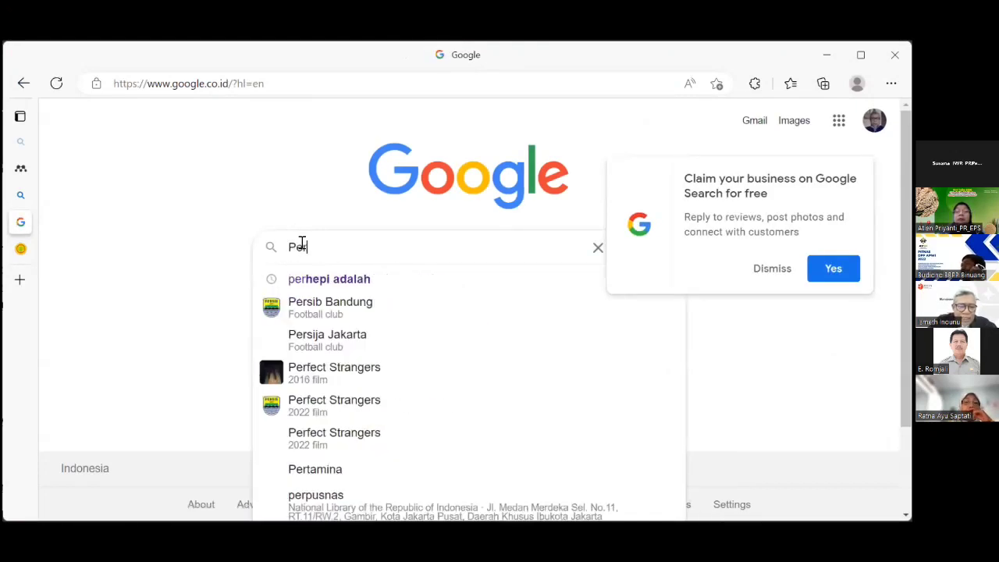
{"action": "type", "text": "aturan"}
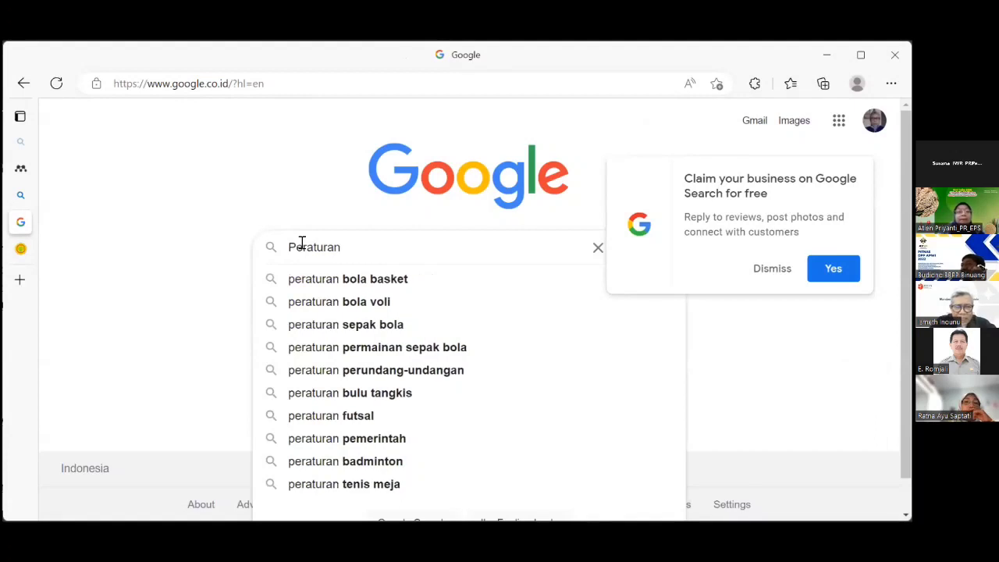
{"action": "type", "text": " Menteri"}
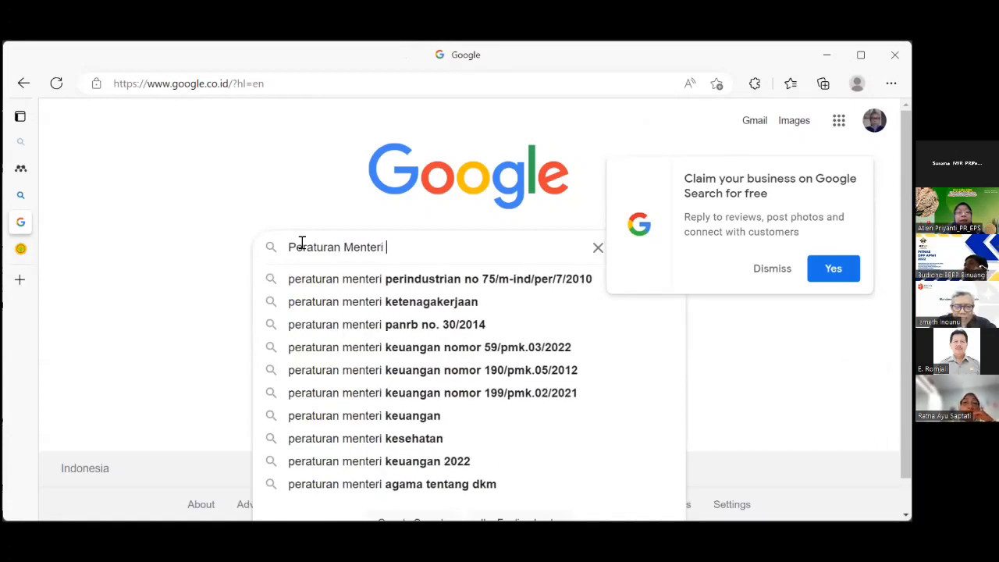
{"action": "type", "text": " pertan"}
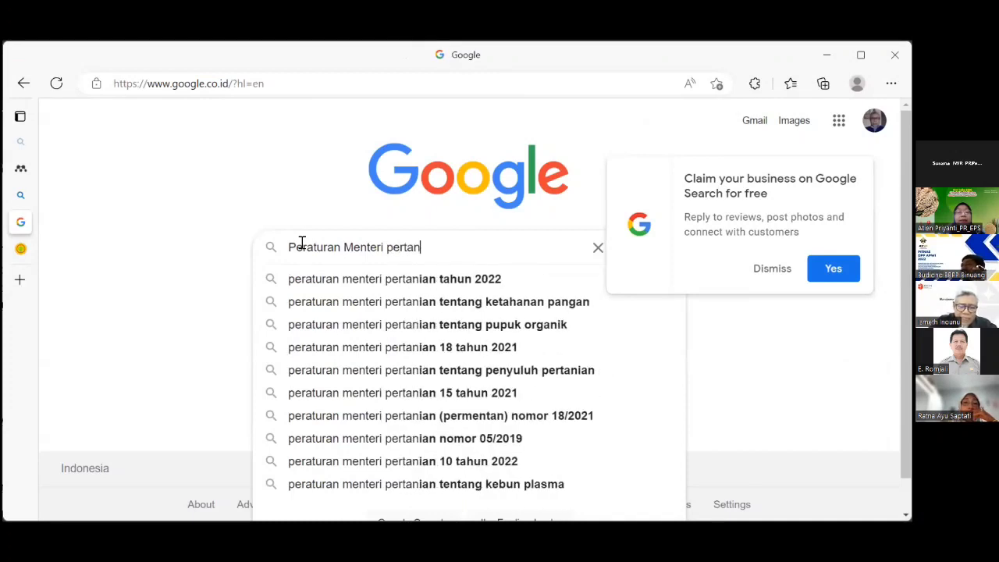
{"action": "type", "text": "ian 117"}
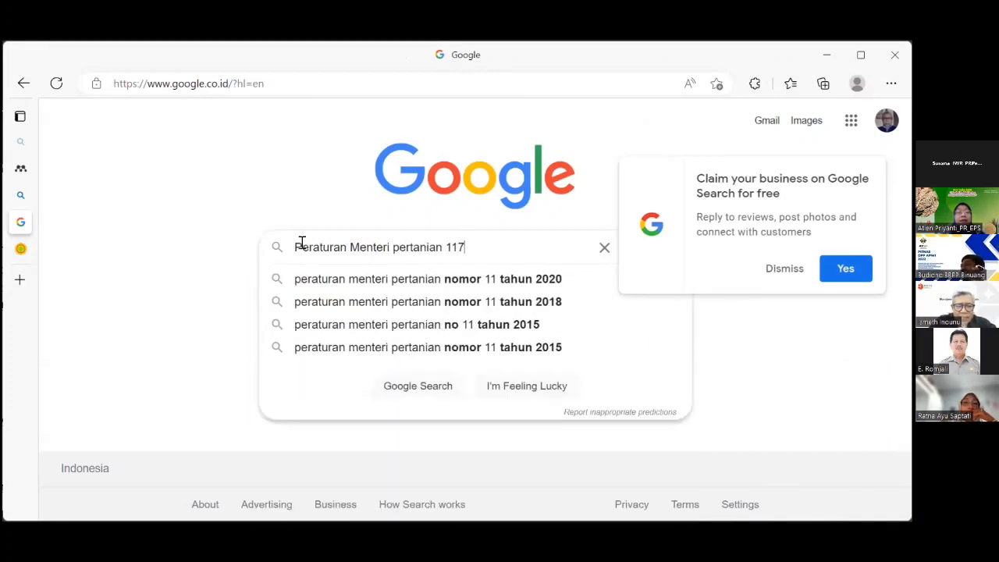
{"action": "key", "text": "Return"}
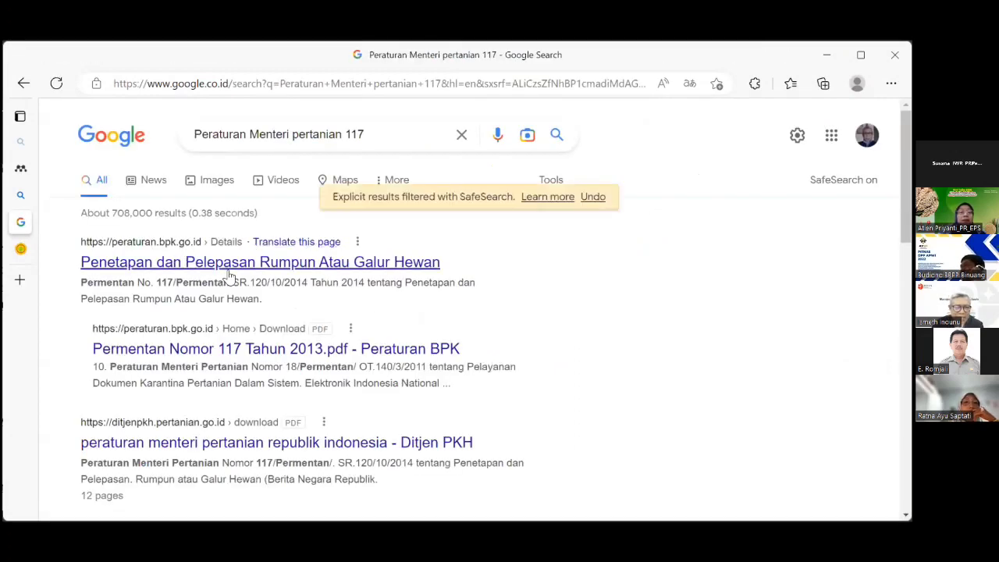
Open the peraturan.bpk.go.id result and download Permentan Nomor 117 Tahun 2014.pdf.
{"action": "left_click", "coordinate": [233, 265]}
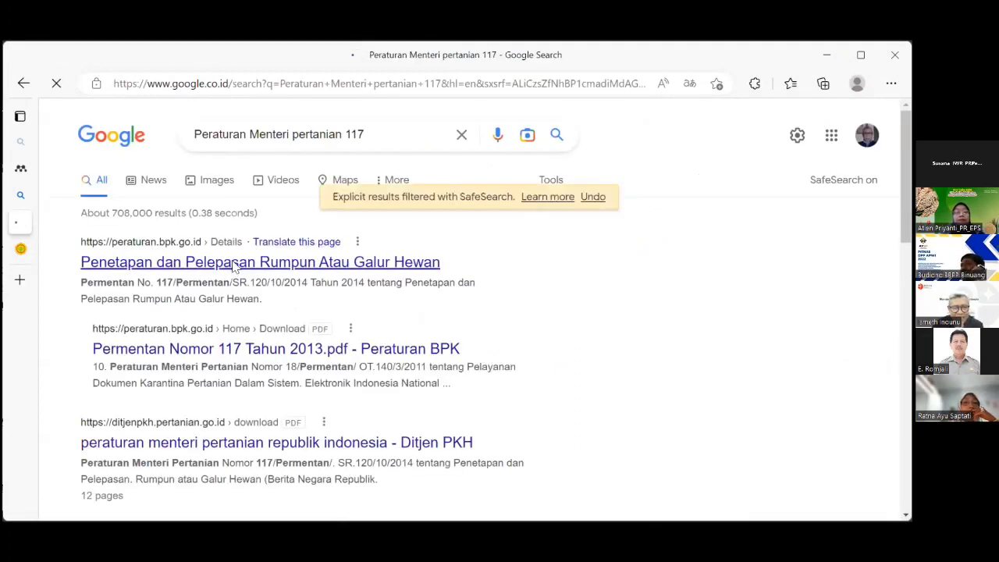
{"action": "scroll", "coordinate": [339, 263], "scroll_direction": "down", "scroll_amount": 6}
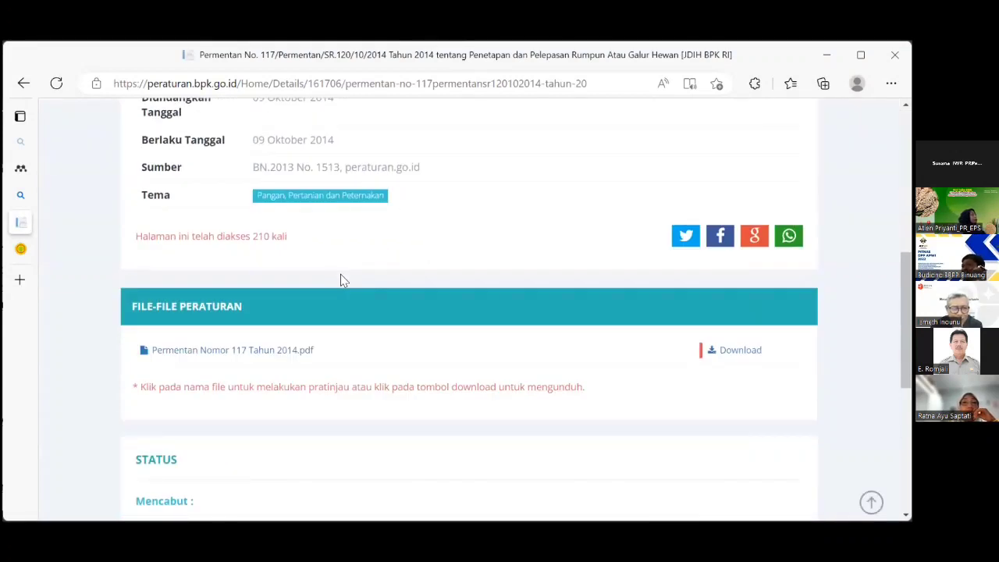
{"action": "scroll", "coordinate": [341, 280], "scroll_direction": "down", "scroll_amount": 2}
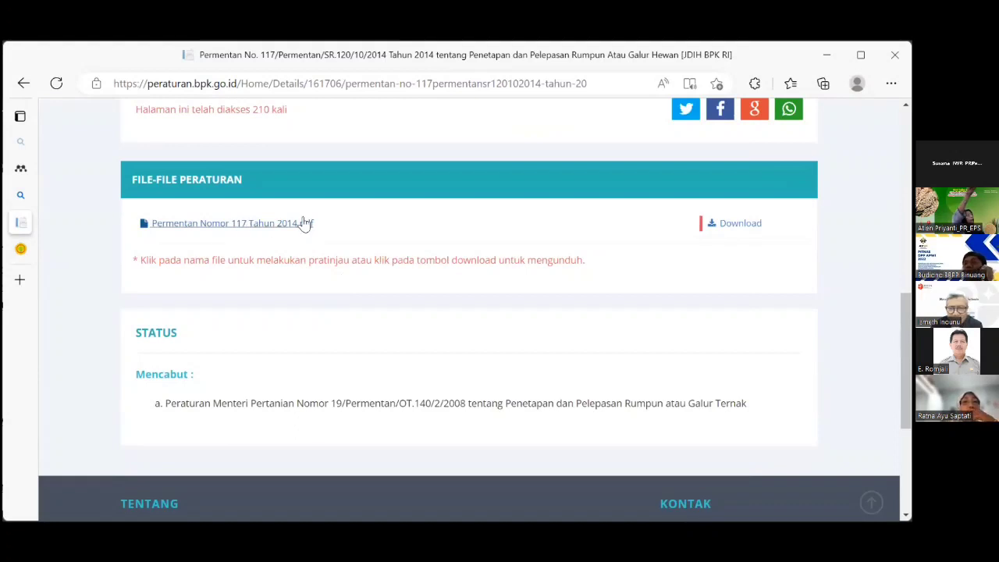
{"action": "left_click", "coordinate": [737, 225]}
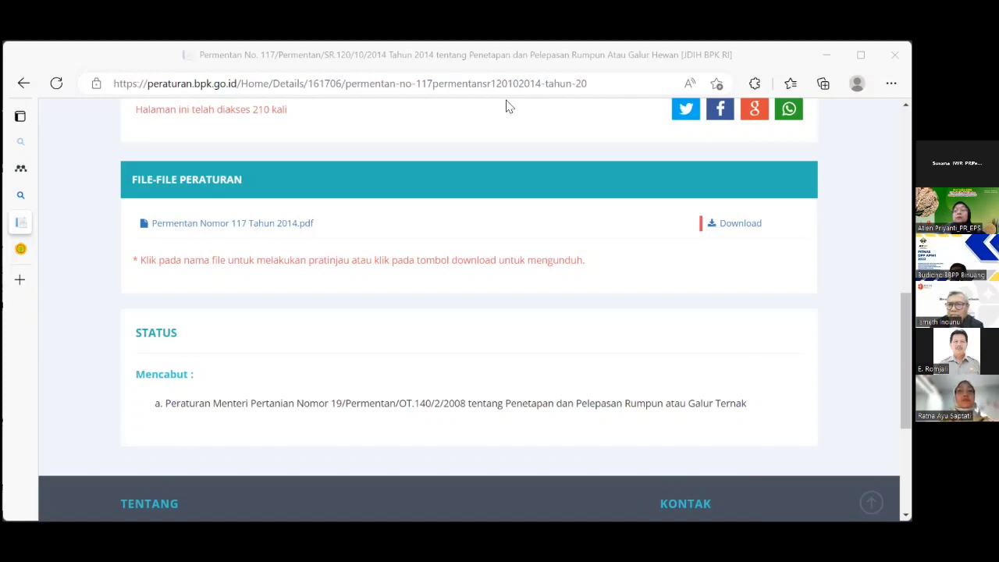
Review the Permentan 117/2014 details, open the by-year index in a new tab, then return to Word.
{"action": "scroll", "coordinate": [468, 312], "scroll_direction": "up", "scroll_amount": 2}
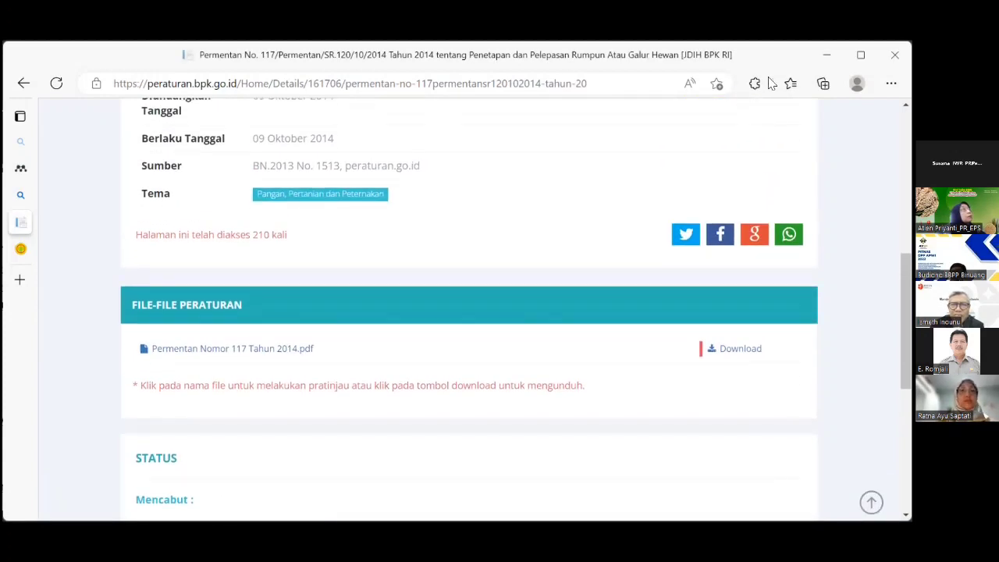
{"action": "scroll", "coordinate": [469, 313], "scroll_direction": "up", "scroll_amount": 3}
{"action": "scroll", "coordinate": [468, 312], "scroll_direction": "up", "scroll_amount": 3}
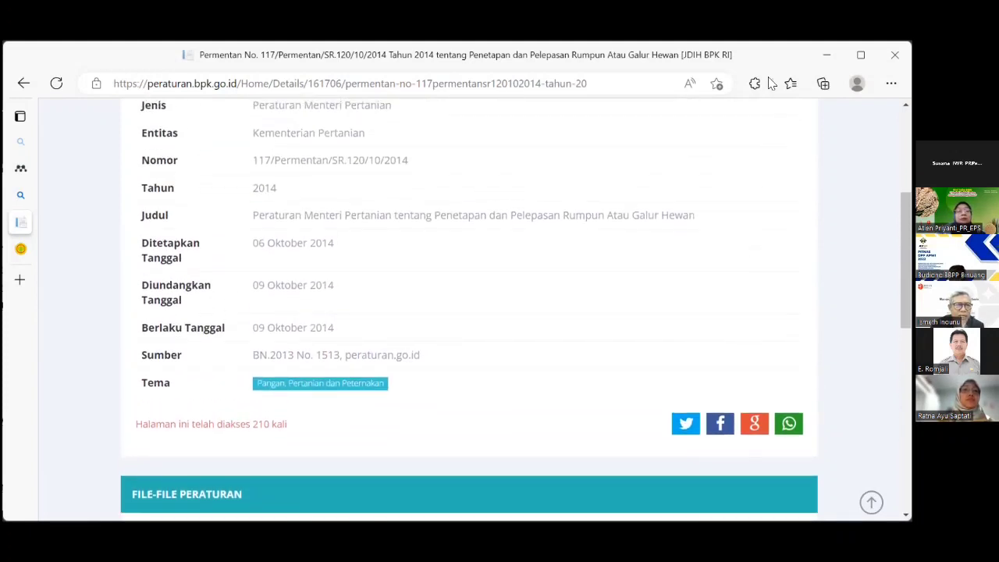
{"action": "scroll", "coordinate": [468, 313], "scroll_direction": "up", "scroll_amount": 3}
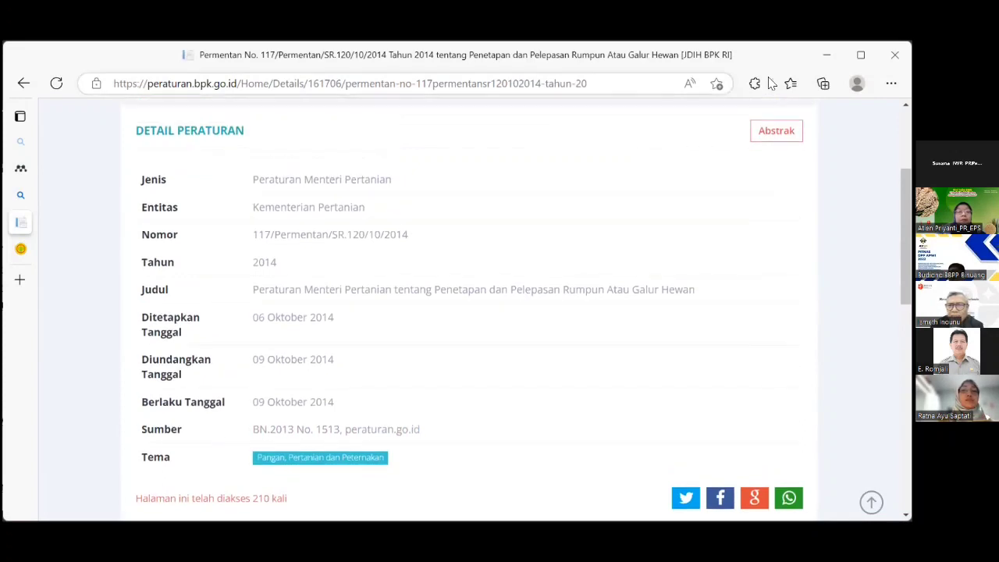
{"action": "scroll", "coordinate": [850, 138], "scroll_direction": "down", "scroll_amount": 1}
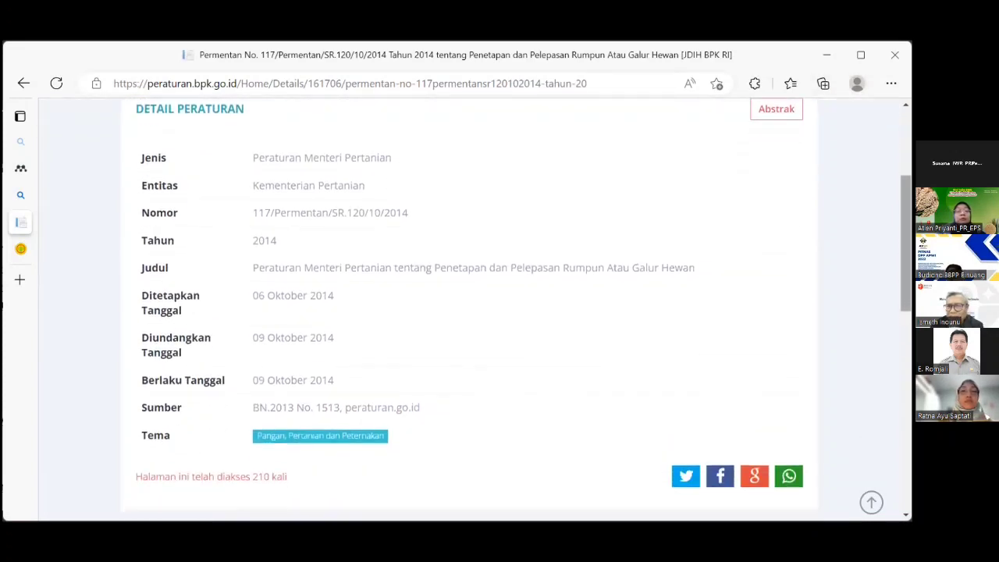
{"action": "scroll", "coordinate": [850, 138], "scroll_direction": "up", "scroll_amount": 3}
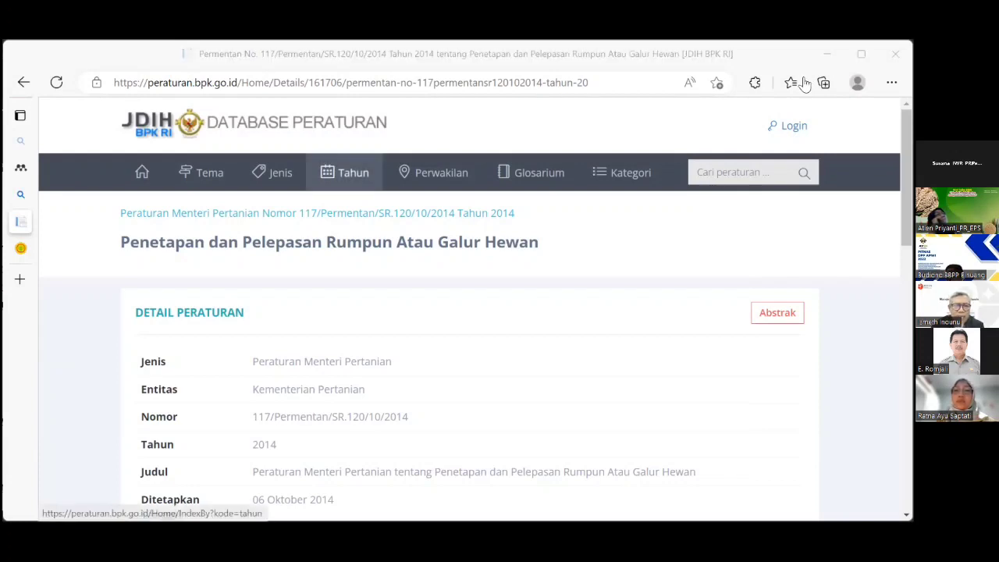
{"action": "middle_click", "coordinate": [344, 171]}
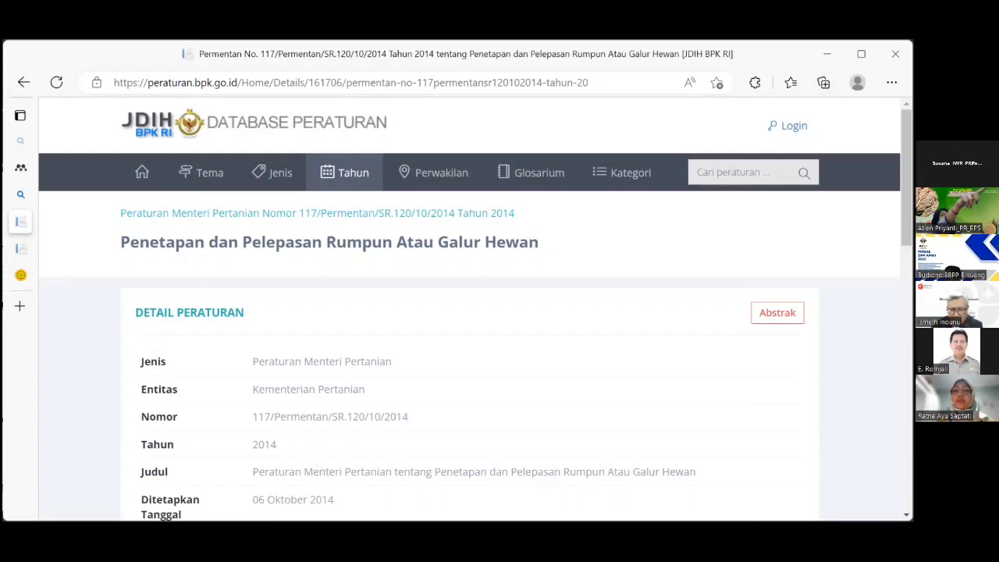
{"action": "key", "text": "alt+Tab"}
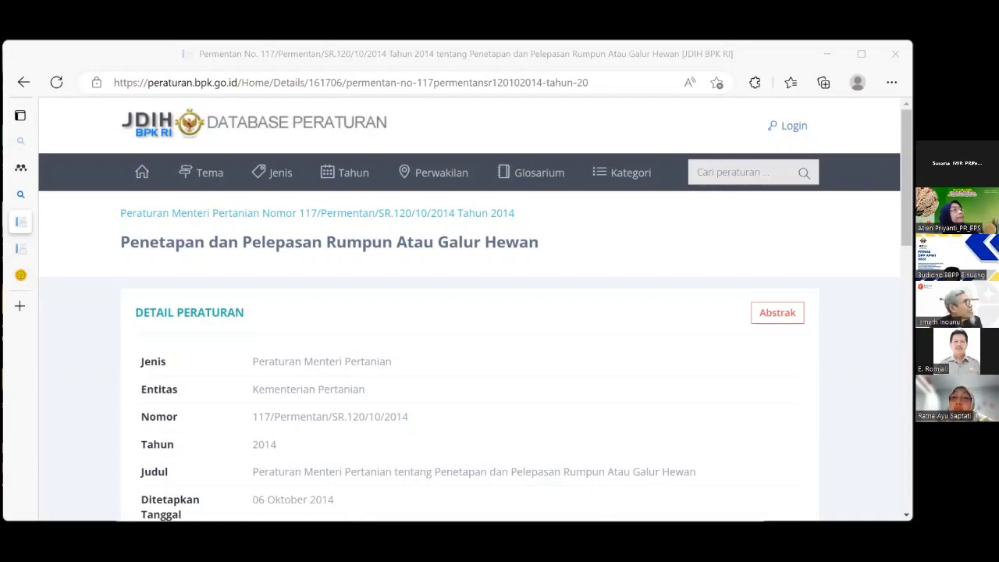
{"action": "key", "text": "alt+Tab"}
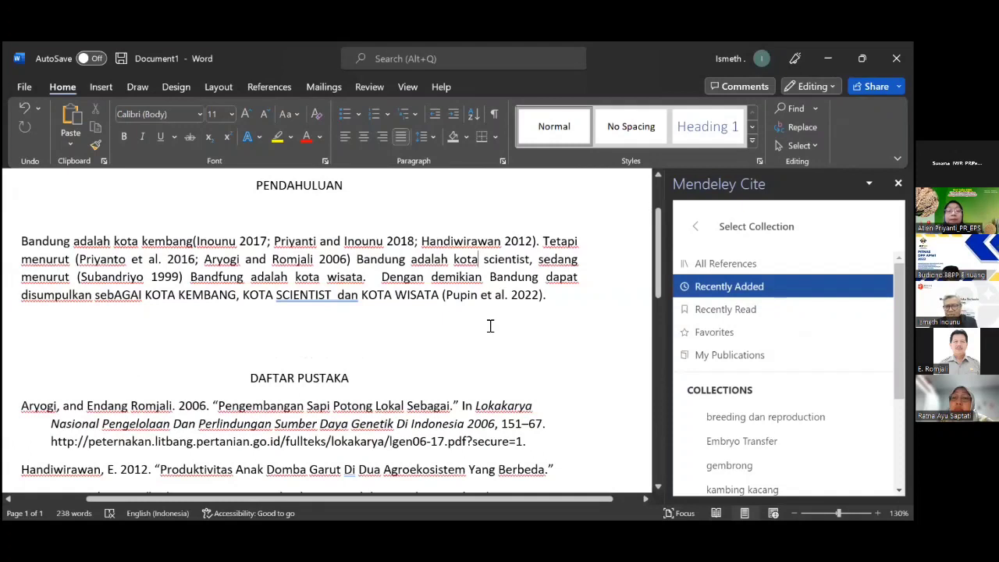
Set the Mendeley Cite collection to Recently Read and focus its search box.
{"action": "left_click", "coordinate": [723, 310]}
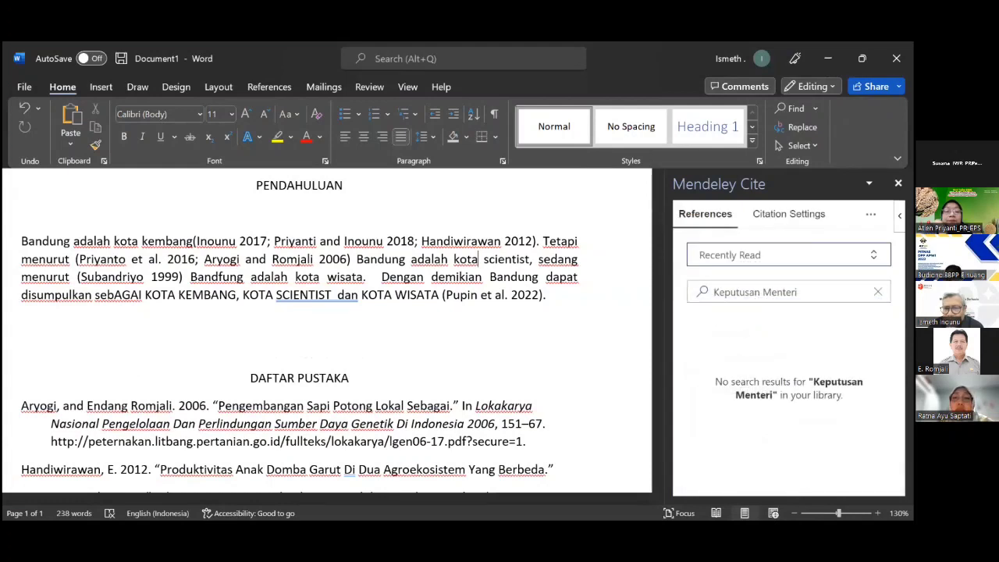
{"action": "left_click", "coordinate": [789, 256]}
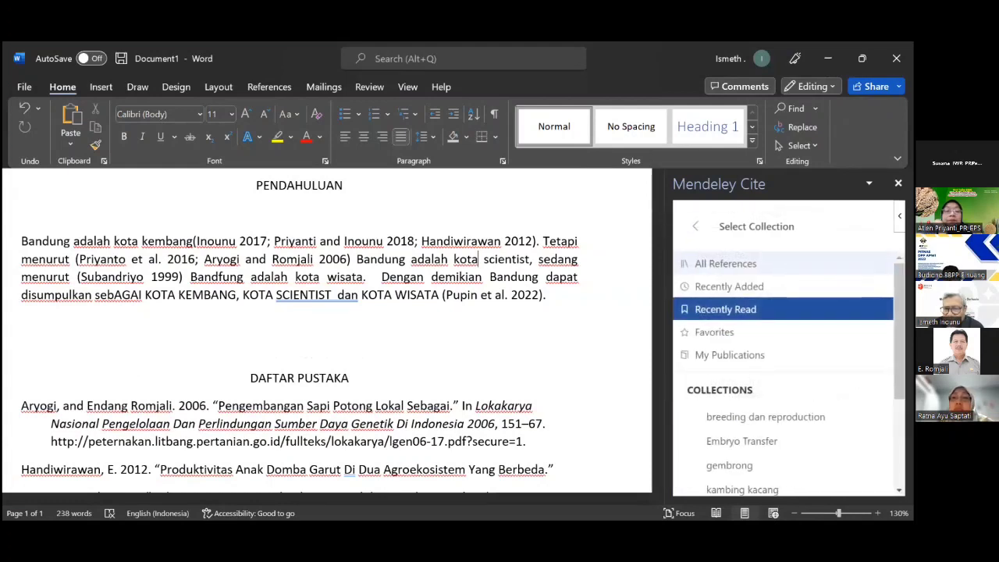
{"action": "left_click", "coordinate": [741, 310]}
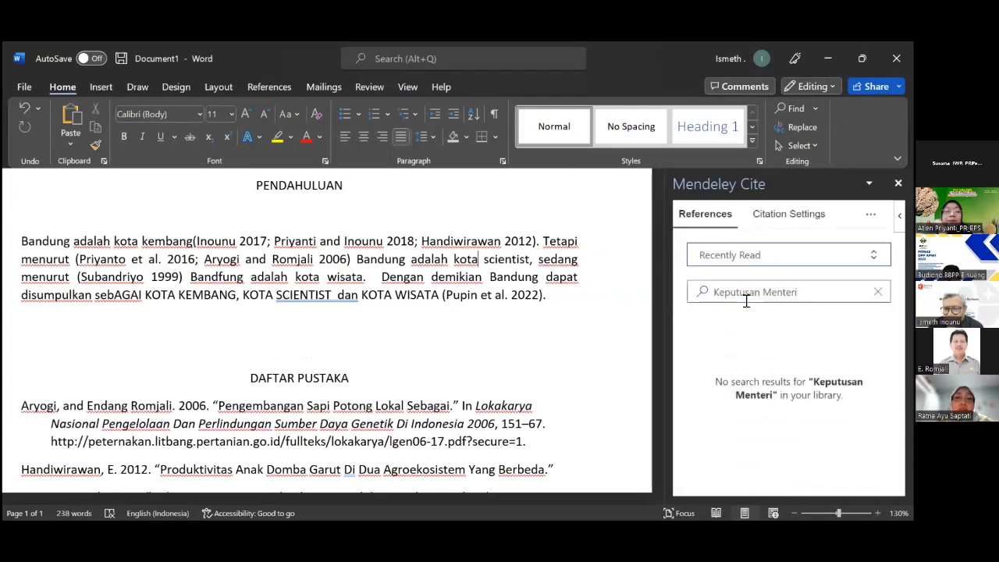
{"action": "left_click", "coordinate": [777, 256]}
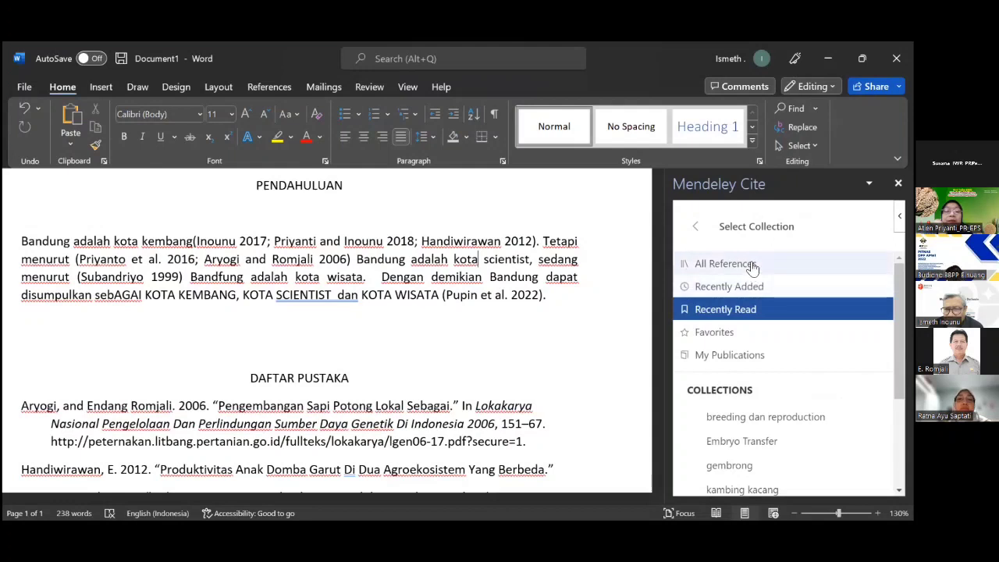
{"action": "left_click", "coordinate": [747, 309]}
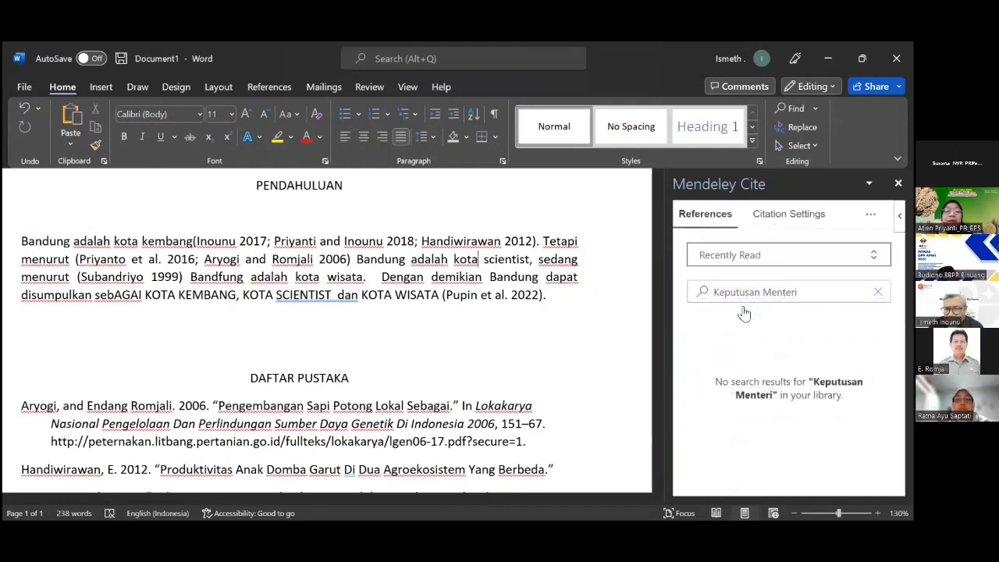
{"action": "left_click", "coordinate": [718, 291]}
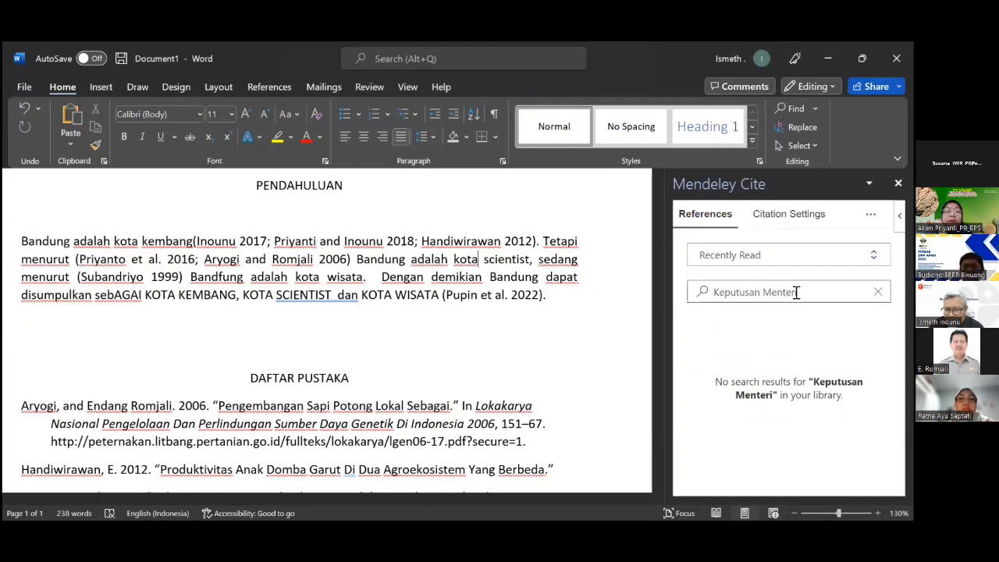
Search Mendeley Cite for 'Peraturan Menteri' across All References.
{"action": "left_click_drag", "start_coordinate": [797, 292], "coordinate": [686, 293]}
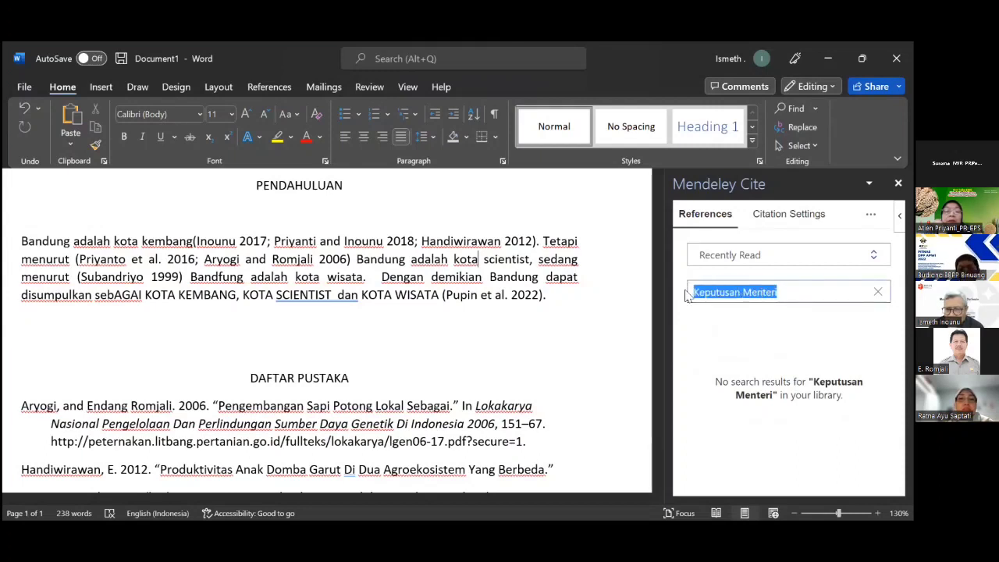
{"action": "type", "text": "Pe"}
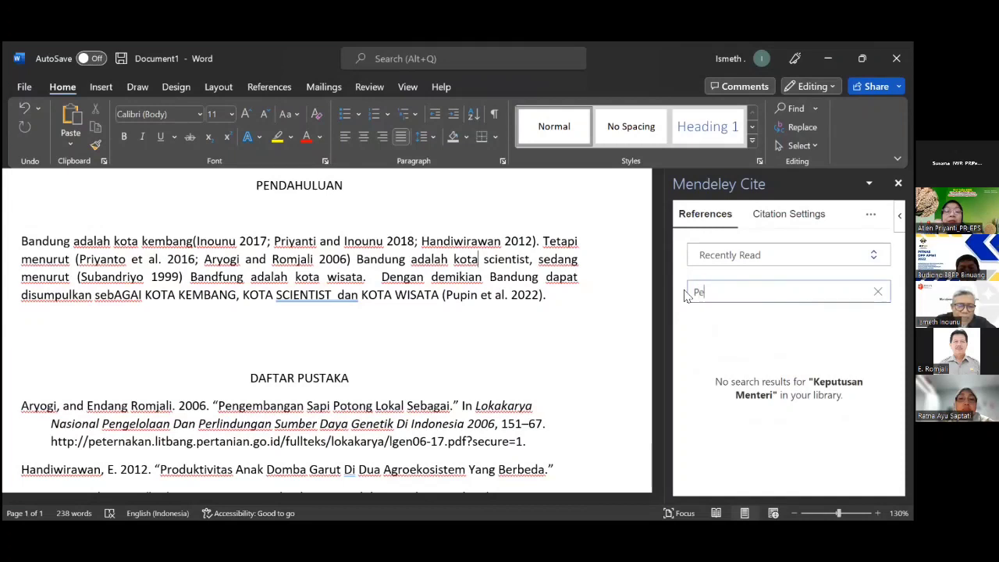
{"action": "type", "text": "raturan "}
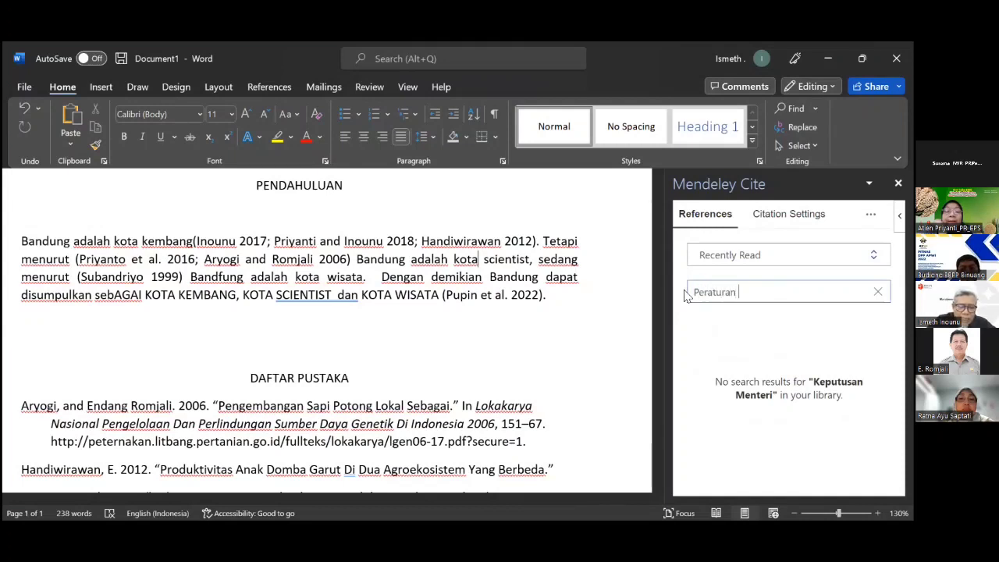
{"action": "type", "text": "Menteri"}
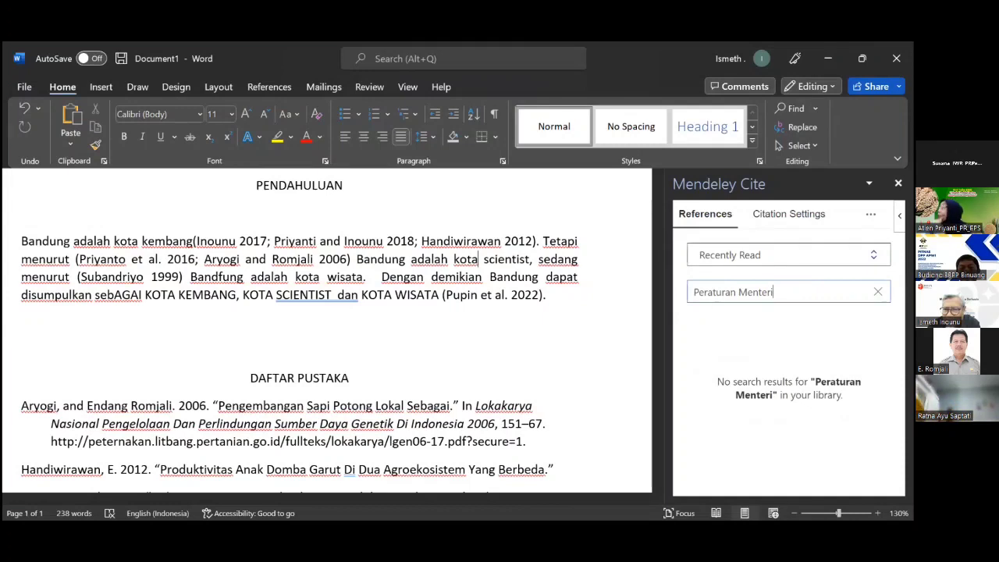
{"action": "left_click", "coordinate": [873, 256]}
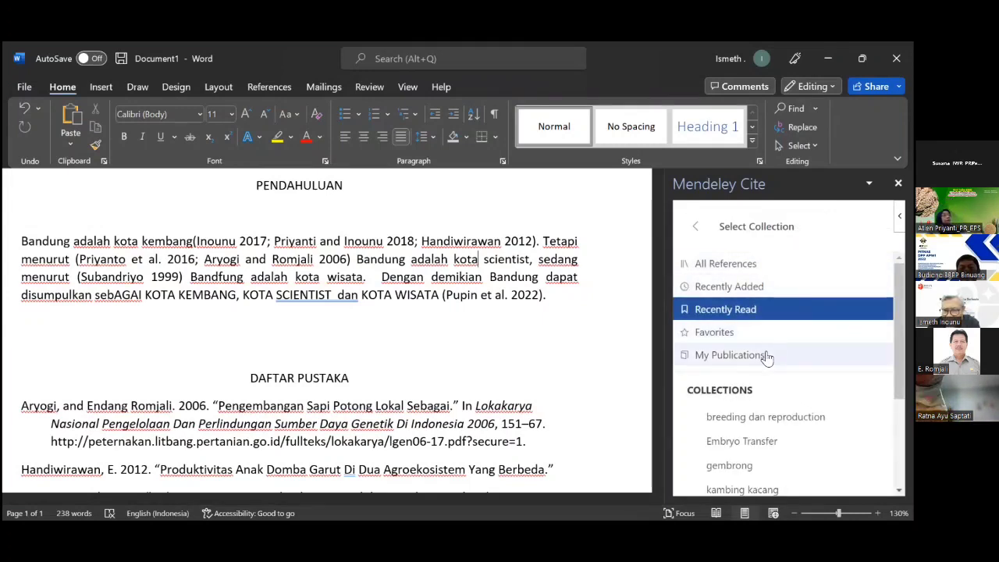
{"action": "scroll", "coordinate": [767, 356], "scroll_direction": "down", "scroll_amount": 3}
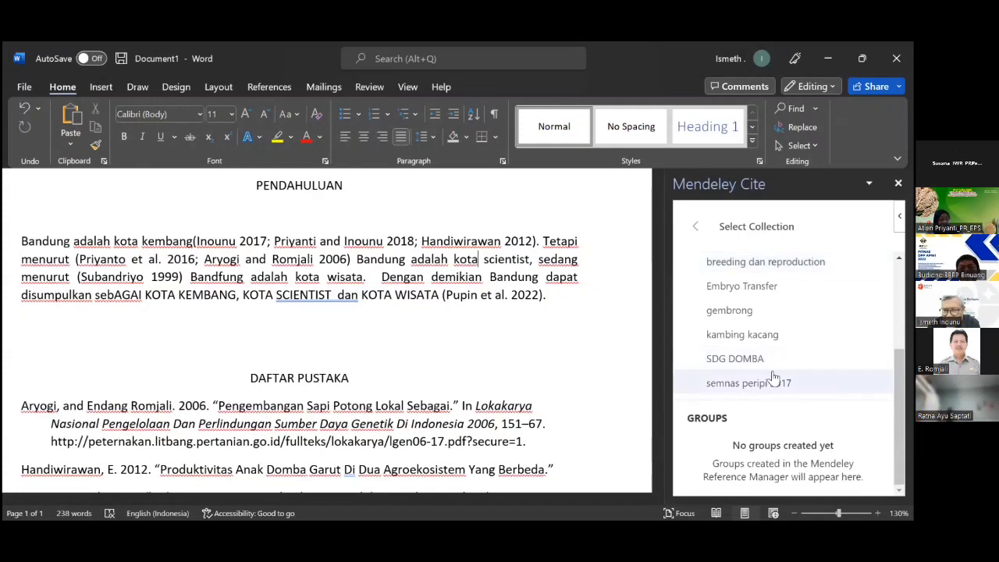
{"action": "scroll", "coordinate": [773, 377], "scroll_direction": "up", "scroll_amount": 3}
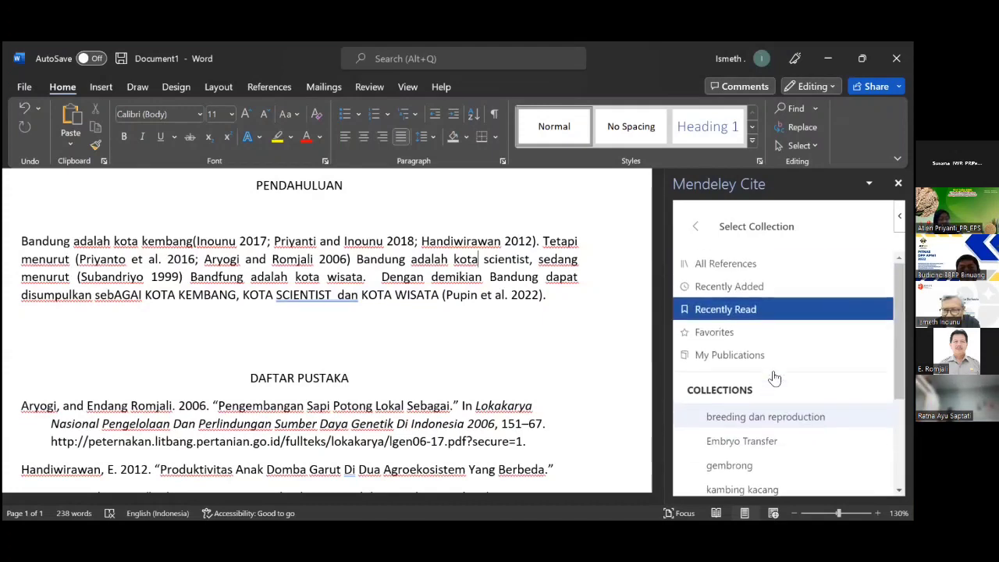
{"action": "left_click", "coordinate": [731, 270]}
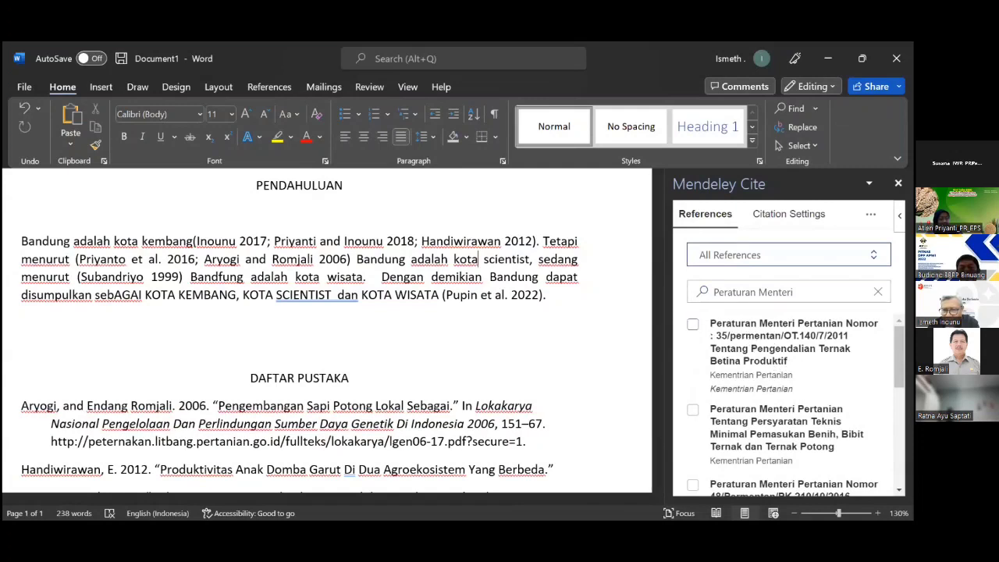
Scroll through the Peraturan Menteri Pertanian matches, including 35/Permentan/OT.140/7/2011.
{"action": "scroll", "coordinate": [788, 406], "scroll_direction": "down", "scroll_amount": 2}
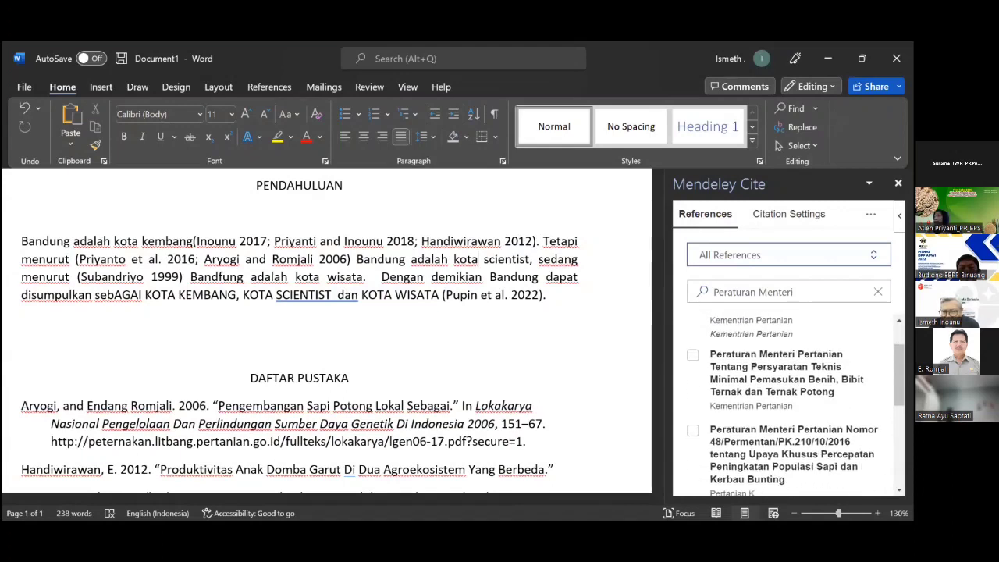
{"action": "scroll", "coordinate": [788, 406], "scroll_direction": "down", "scroll_amount": 1}
{"action": "scroll", "coordinate": [789, 406], "scroll_direction": "down", "scroll_amount": 1}
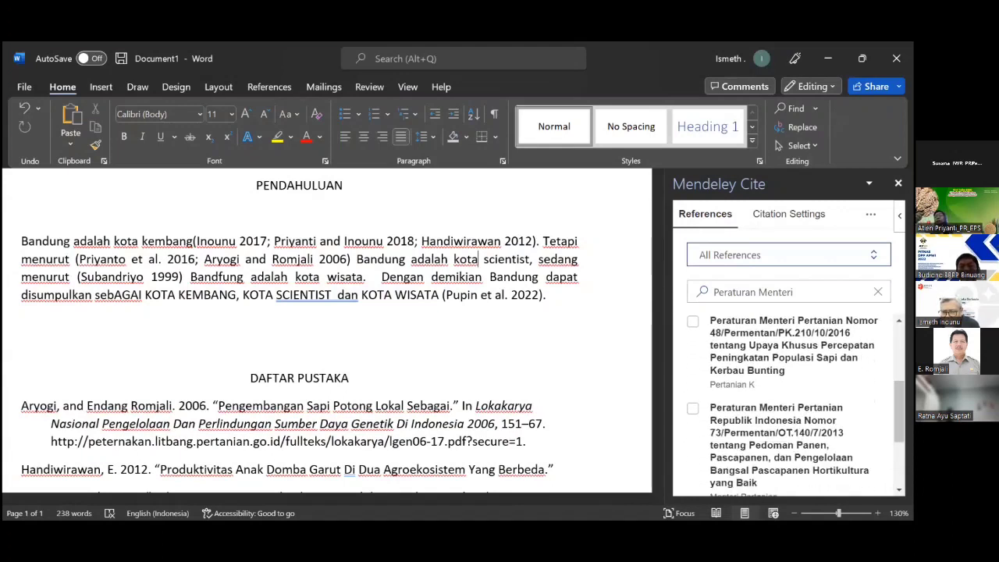
{"action": "scroll", "coordinate": [788, 406], "scroll_direction": "down", "scroll_amount": 1}
{"action": "scroll", "coordinate": [789, 406], "scroll_direction": "down", "scroll_amount": 1}
{"action": "scroll", "coordinate": [789, 406], "scroll_direction": "down", "scroll_amount": 1}
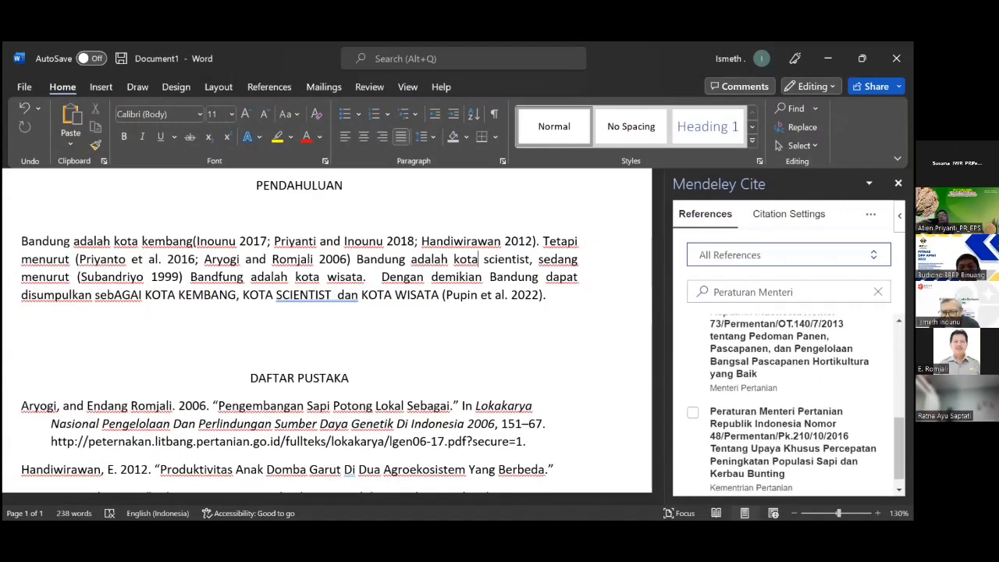
{"action": "scroll", "coordinate": [789, 406], "scroll_direction": "down", "scroll_amount": 1}
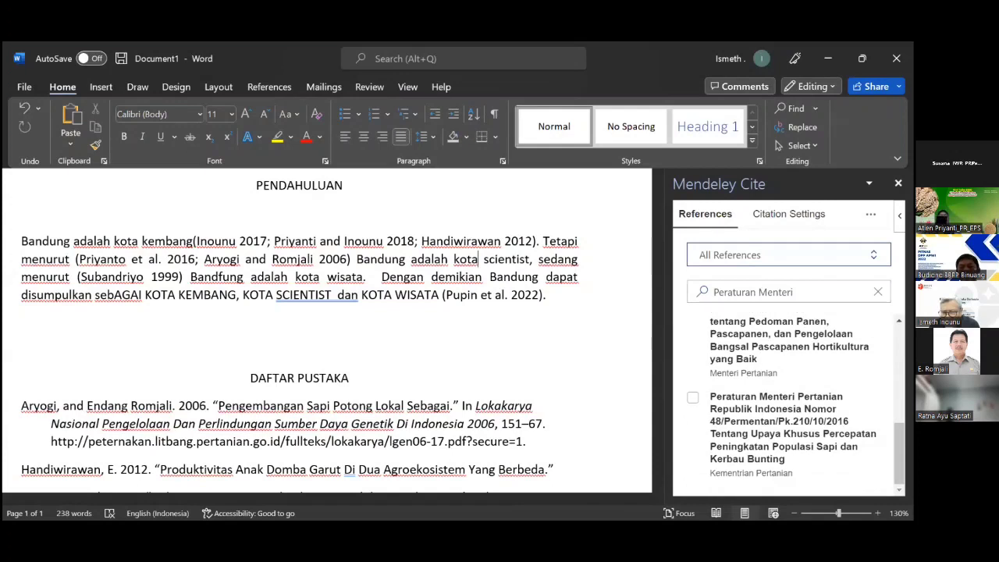
{"action": "scroll", "coordinate": [789, 406], "scroll_direction": "up", "scroll_amount": 3}
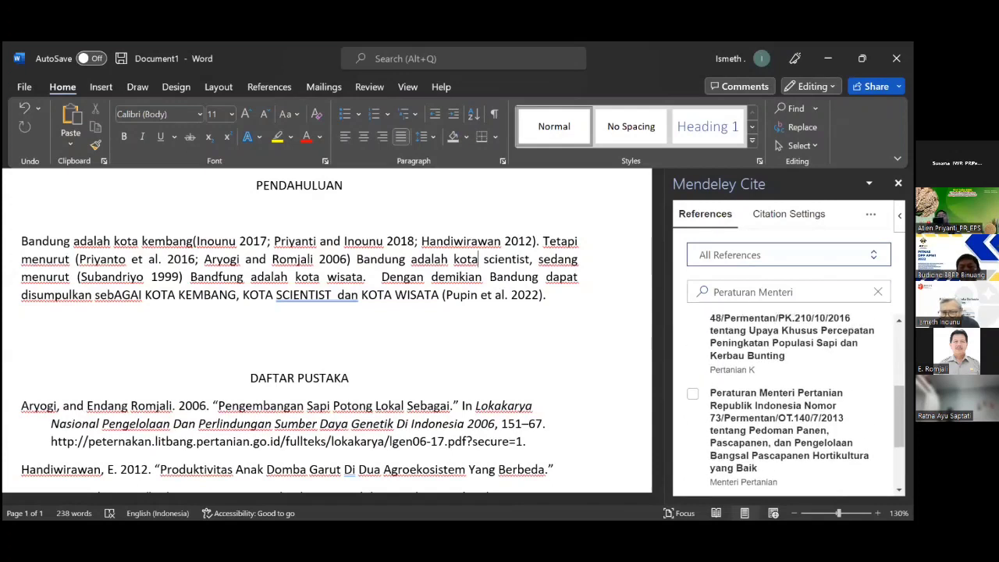
{"action": "scroll", "coordinate": [788, 406], "scroll_direction": "up", "scroll_amount": 3}
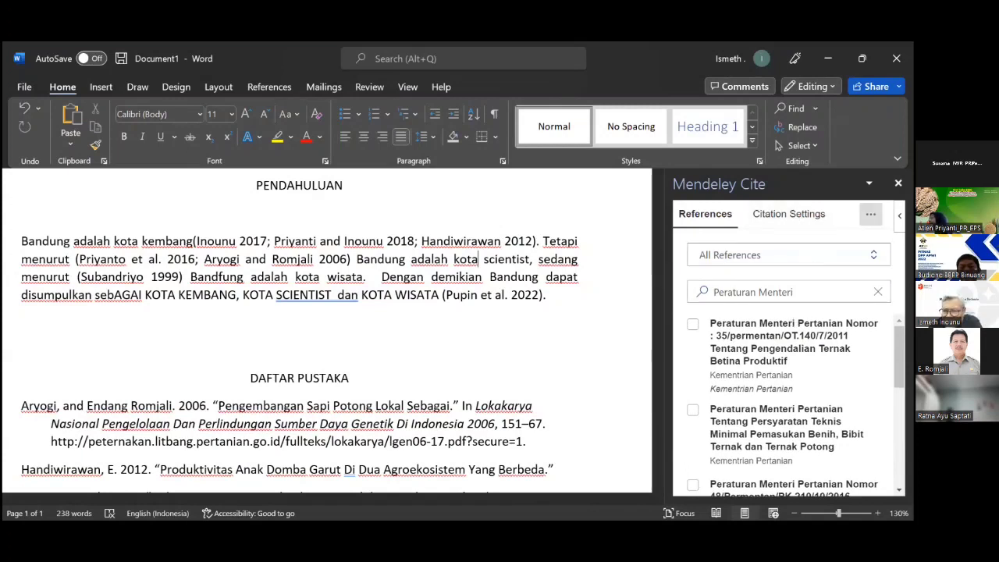
Run Update From Library in Mendeley Cite and recheck the Peraturan Menteri matches.
{"action": "left_click", "coordinate": [870, 214]}
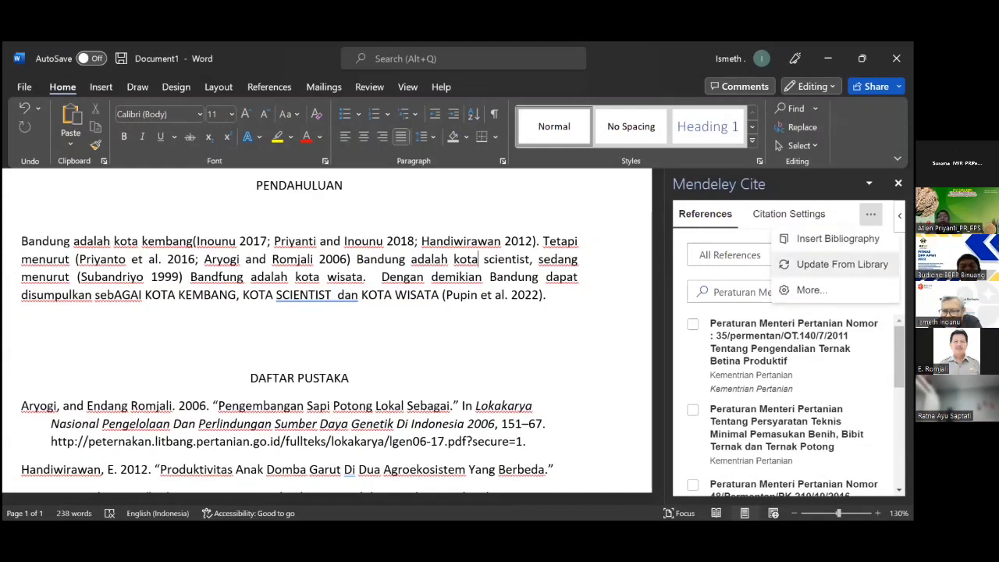
{"action": "left_click", "coordinate": [843, 264]}
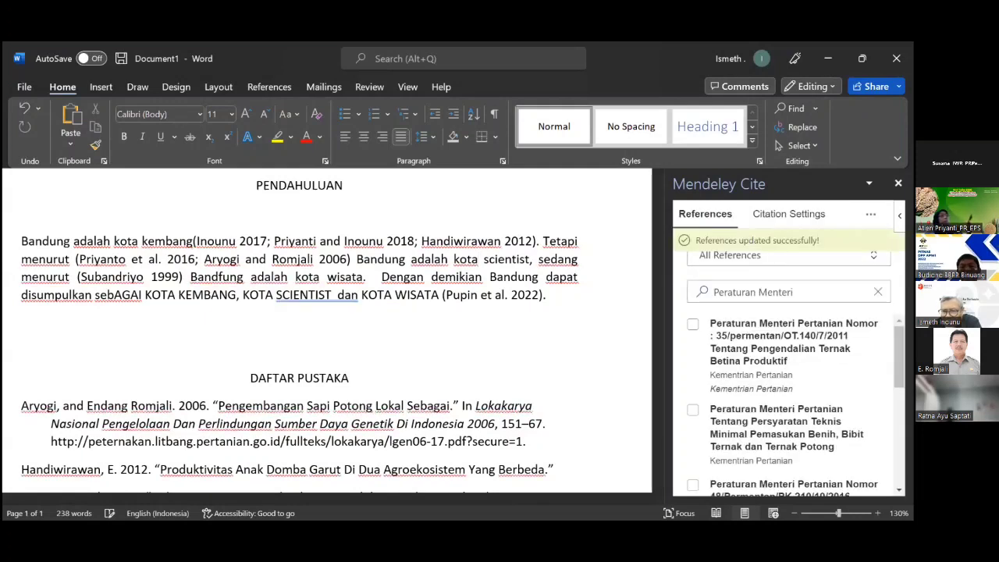
{"action": "scroll", "coordinate": [788, 406], "scroll_direction": "down", "scroll_amount": 2}
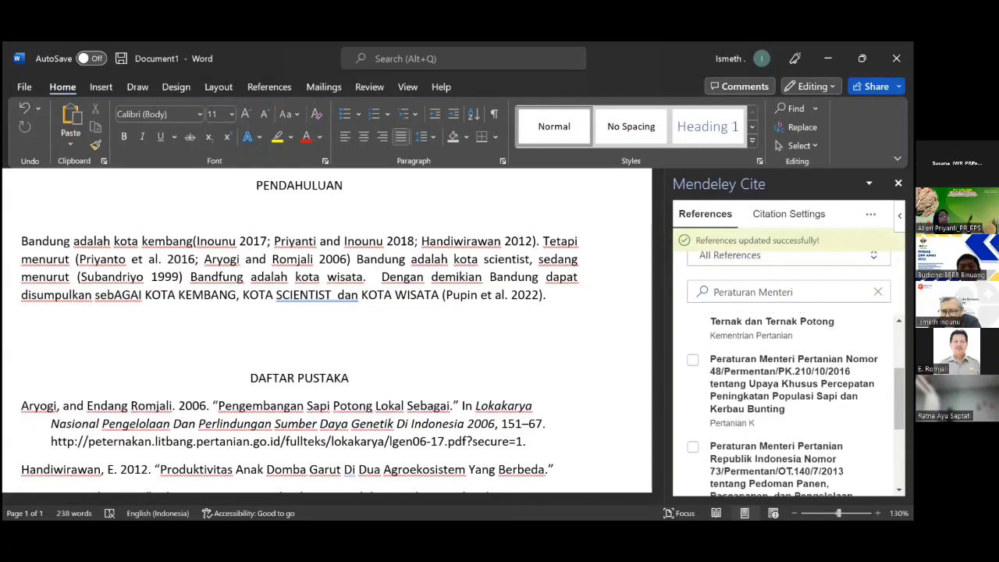
{"action": "scroll", "coordinate": [789, 406], "scroll_direction": "up", "scroll_amount": 2}
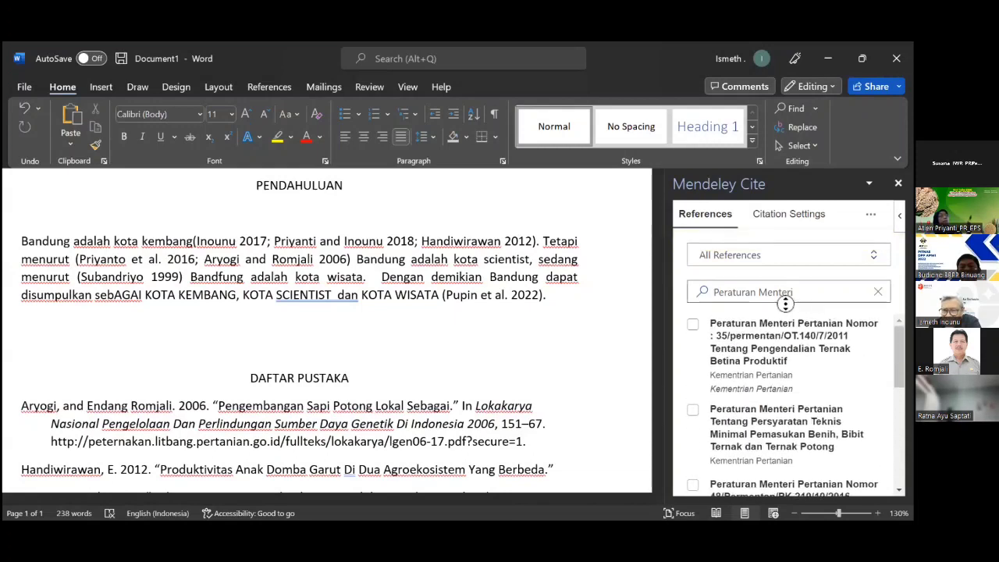
Narrow the Mendeley Cite search to 'Peraturan Menteri 117', which finds no match.
{"action": "left_click", "coordinate": [705, 292]}
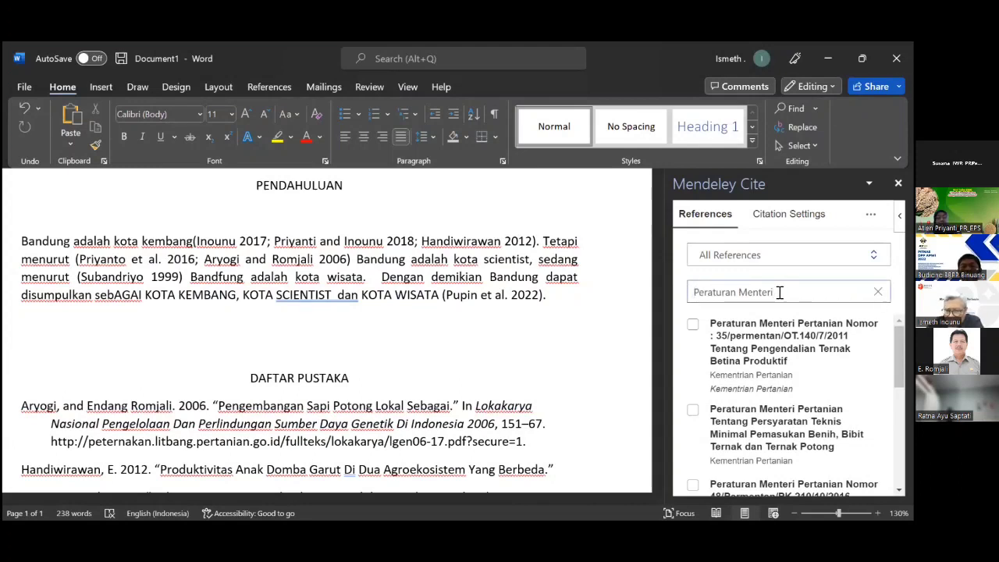
{"action": "type", "text": "117"}
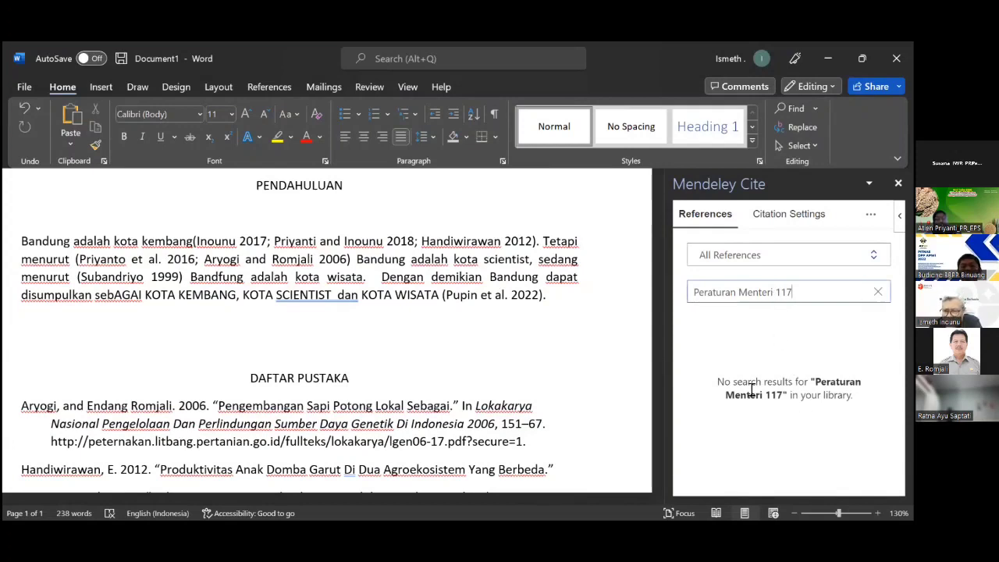
{"action": "left_click", "coordinate": [710, 219]}
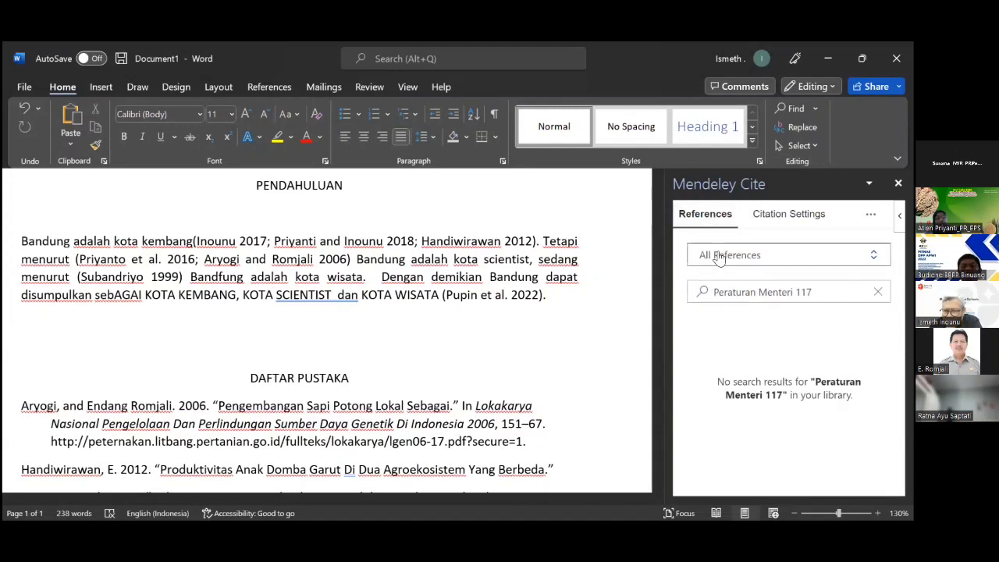
Clear the reference search and bring up the collection list with All References current.
{"action": "left_click", "coordinate": [807, 291]}
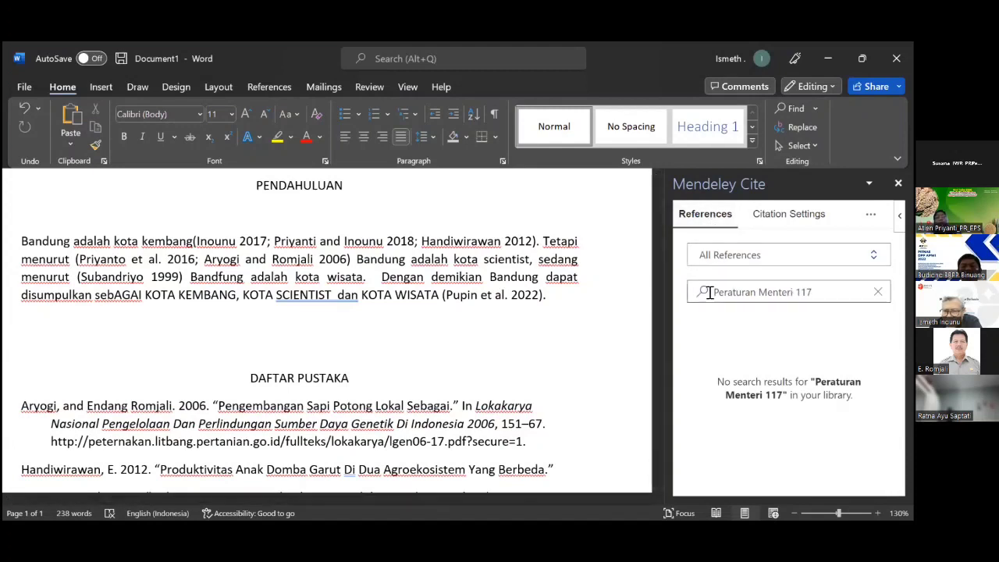
{"action": "left_click", "coordinate": [878, 292]}
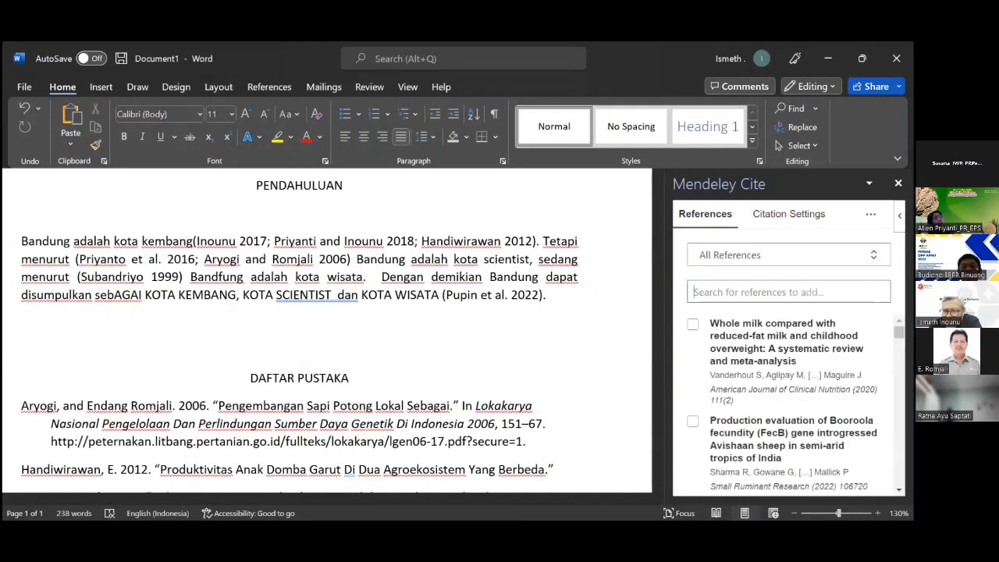
{"action": "right_click", "coordinate": [734, 294]}
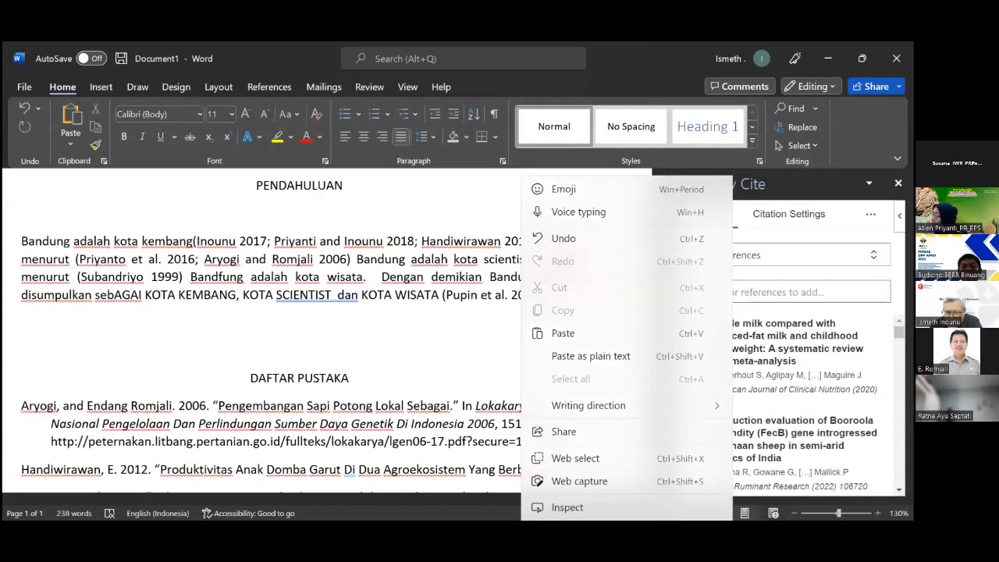
{"action": "key", "text": "Escape"}
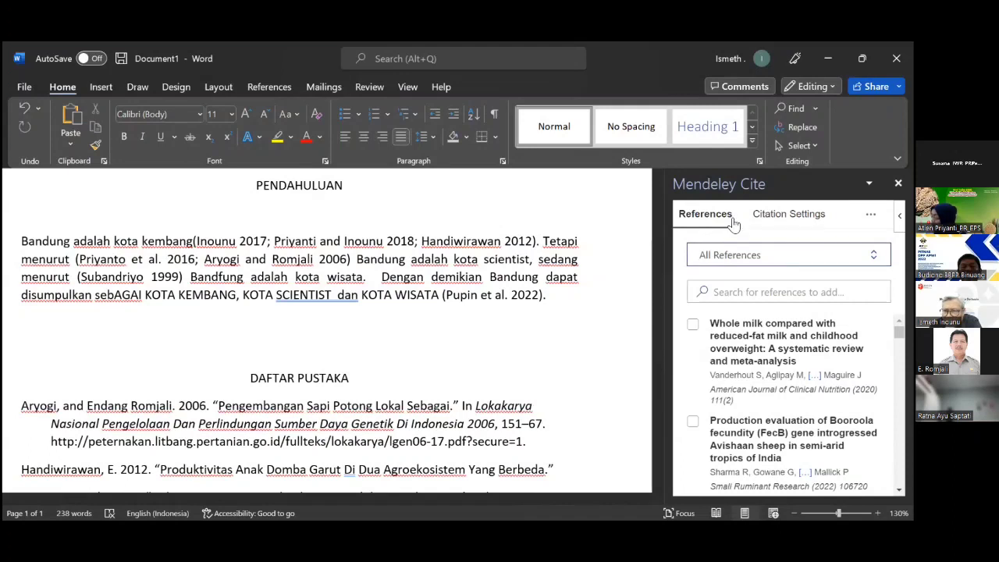
{"action": "left_click", "coordinate": [702, 218]}
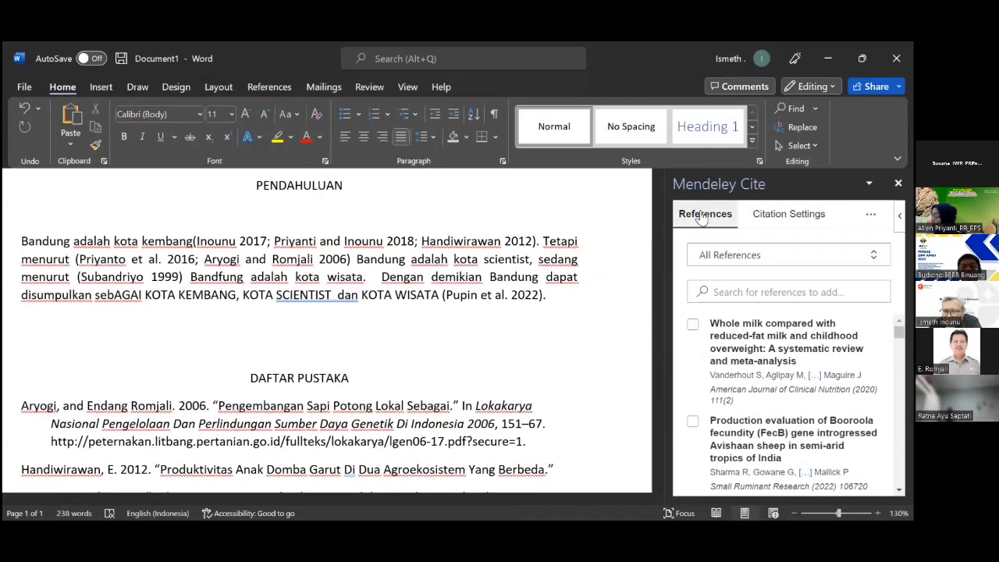
{"action": "left_click", "coordinate": [711, 257]}
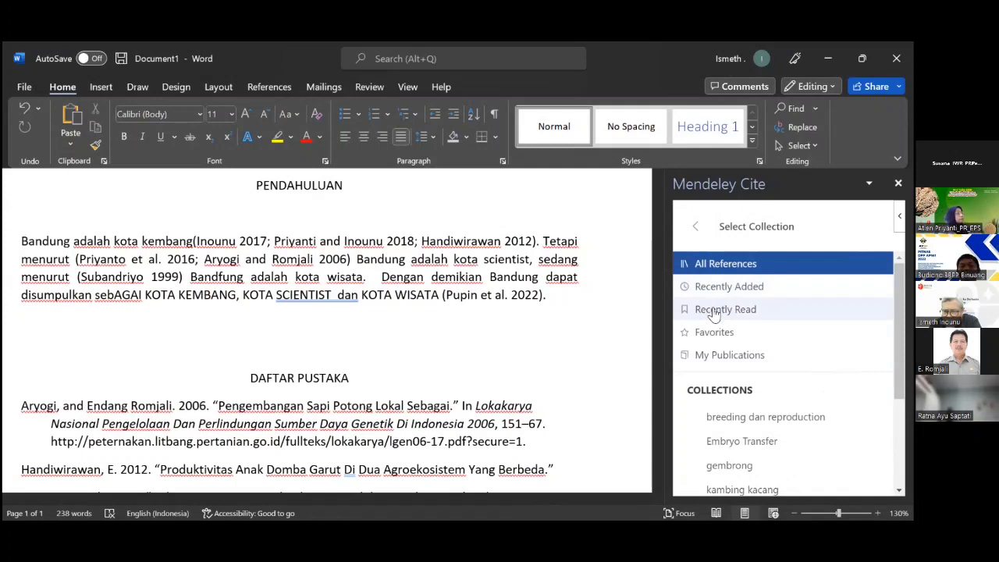
{"action": "scroll", "coordinate": [742, 394], "scroll_direction": "down", "scroll_amount": 2}
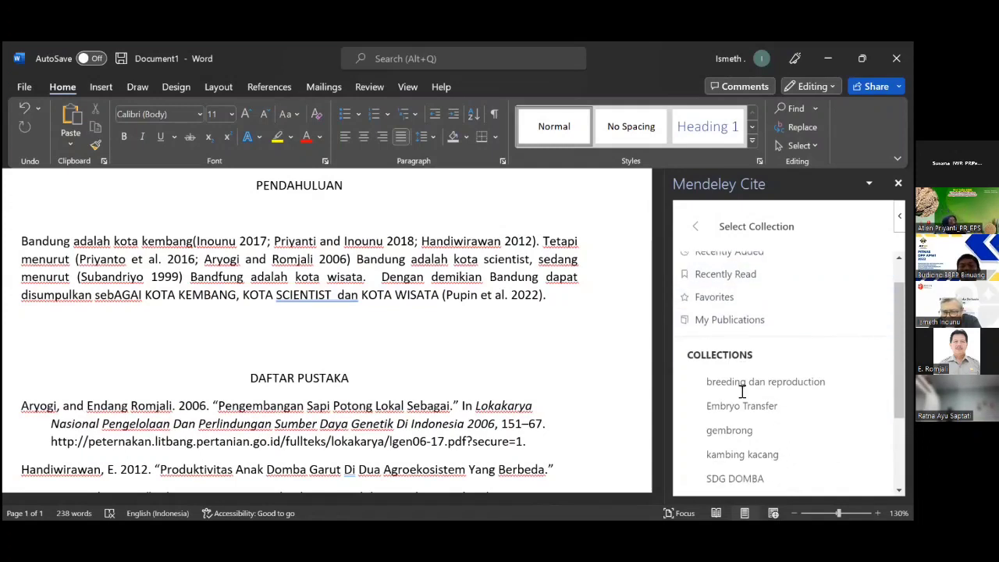
{"action": "scroll", "coordinate": [743, 396], "scroll_direction": "down", "scroll_amount": 2}
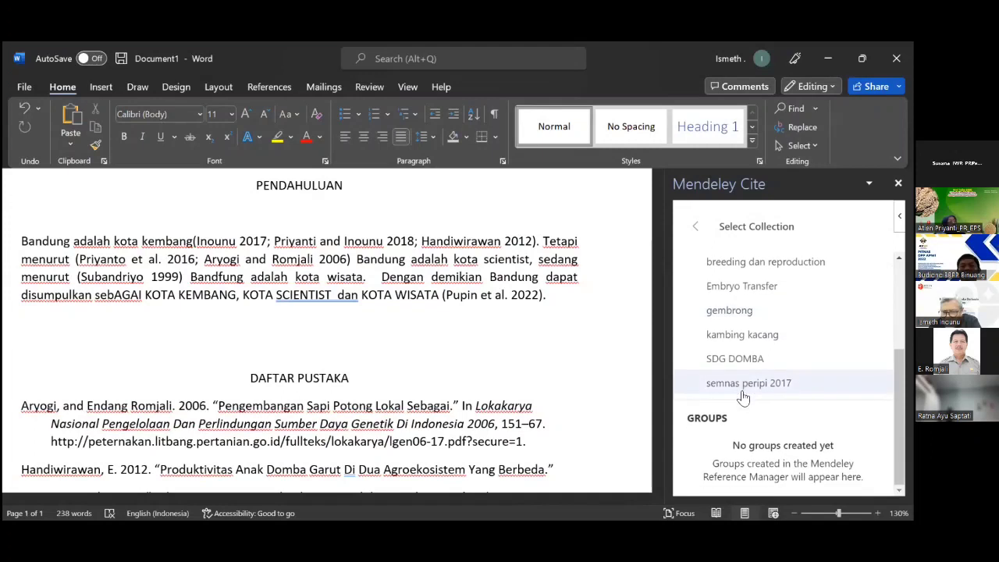
{"action": "scroll", "coordinate": [743, 398], "scroll_direction": "up", "scroll_amount": 4}
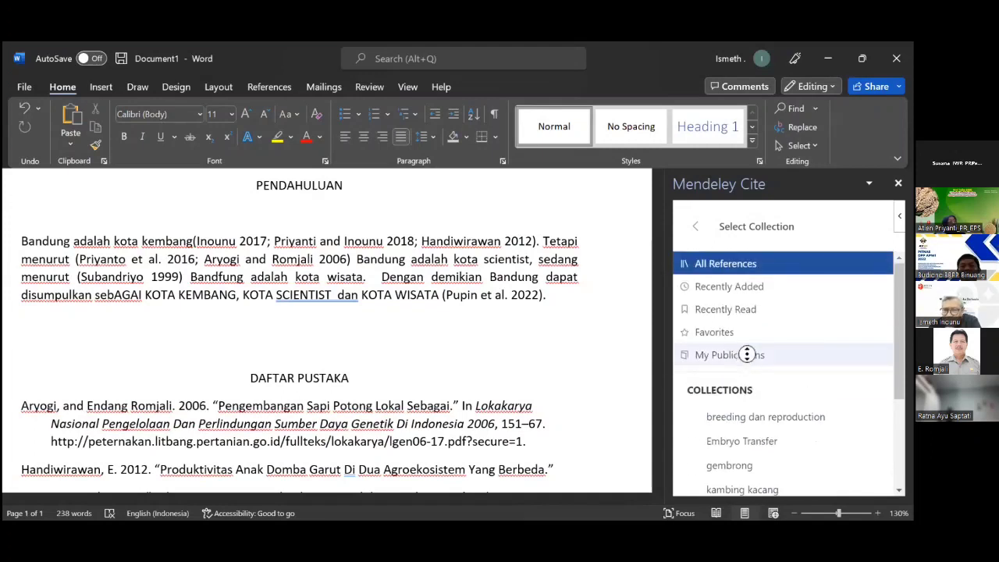
{"action": "left_click", "coordinate": [869, 183]}
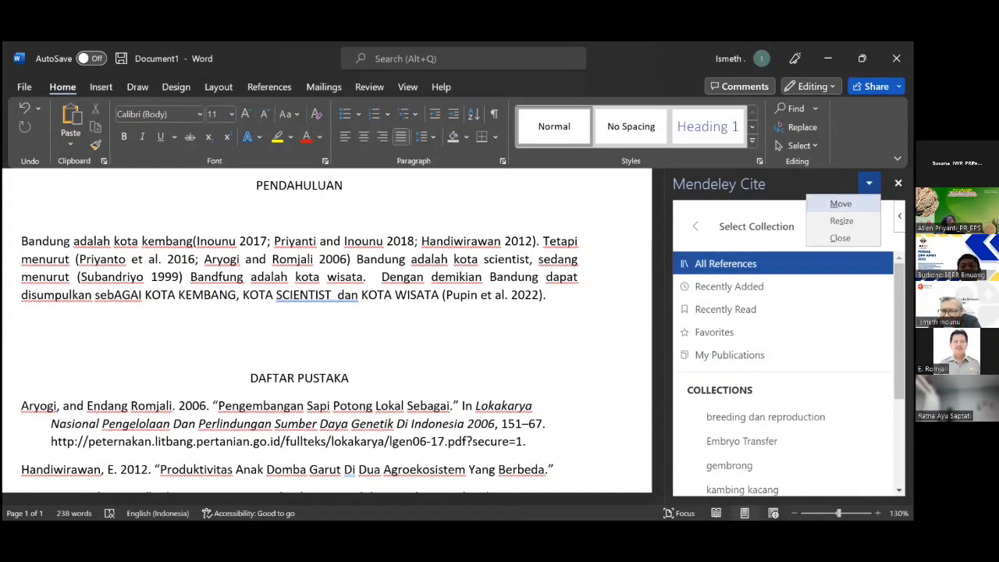
{"action": "left_click", "coordinate": [733, 244]}
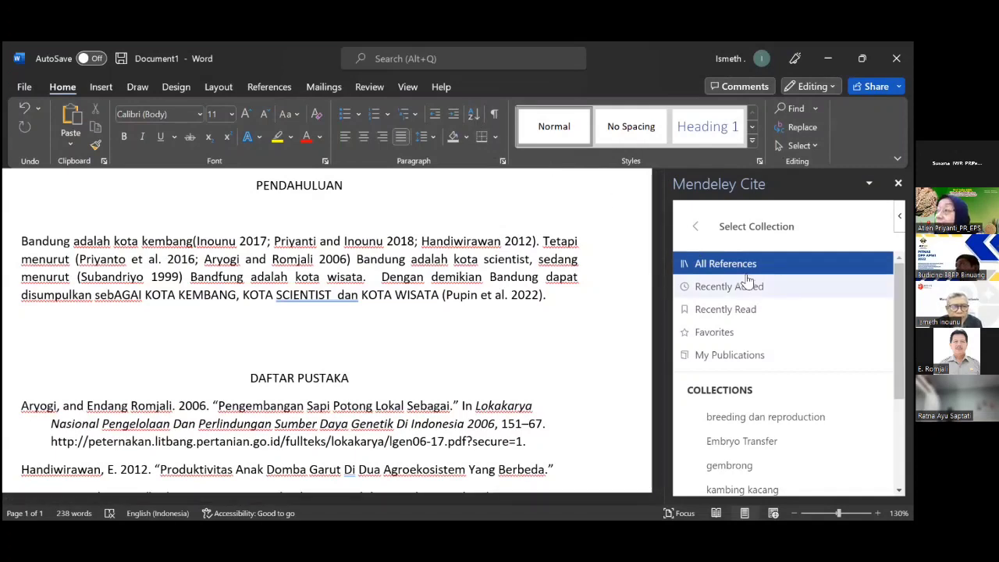
Filter Mendeley Cite to Recently Added references and search them for 'Peraturan'.
{"action": "left_click", "coordinate": [706, 312]}
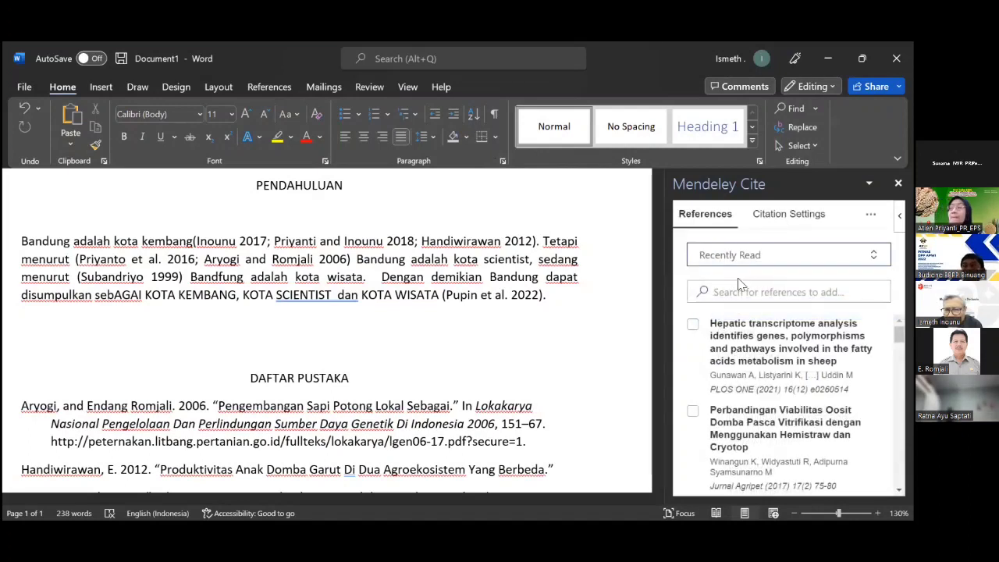
{"action": "left_click", "coordinate": [796, 259]}
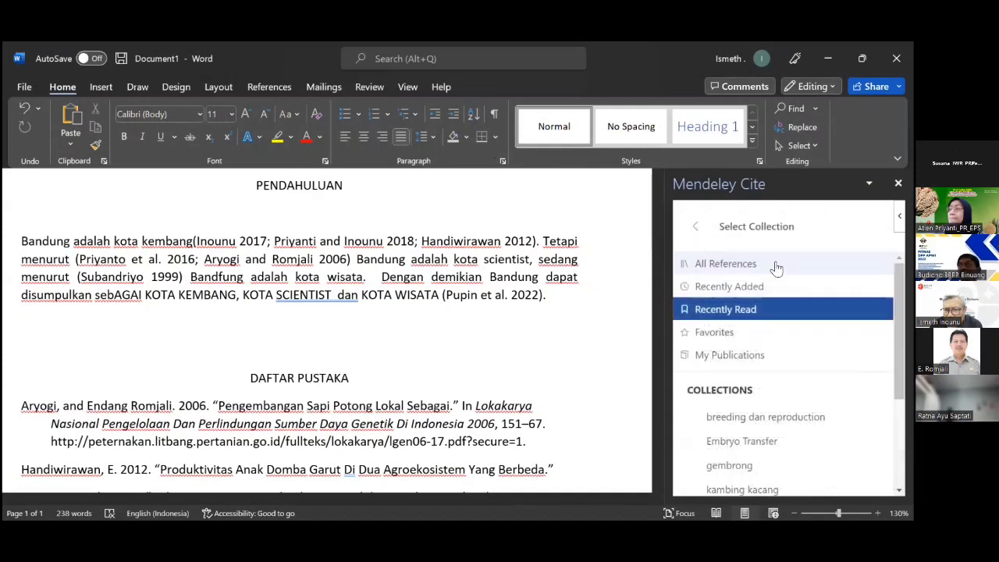
{"action": "left_click", "coordinate": [740, 287]}
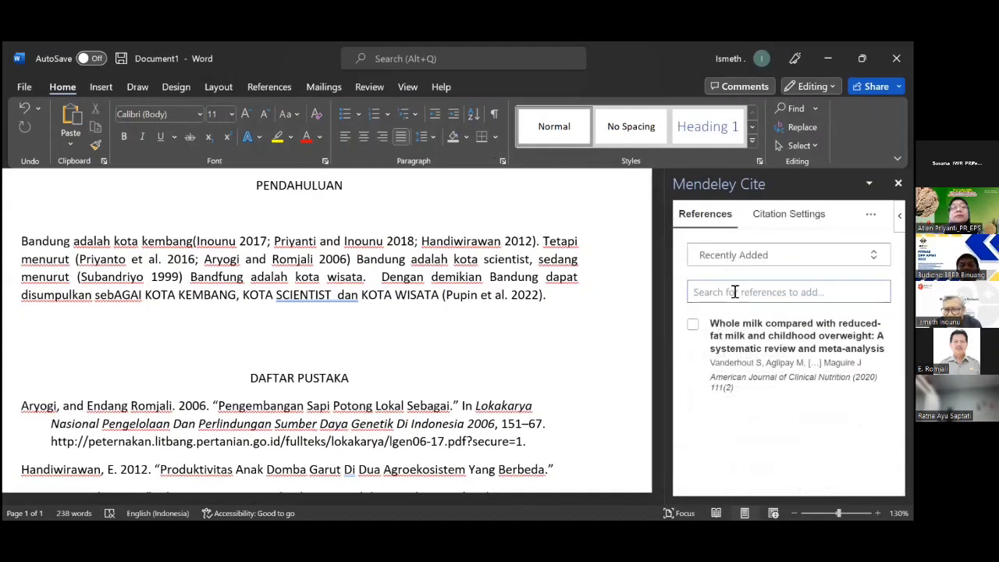
{"action": "left_click", "coordinate": [734, 291]}
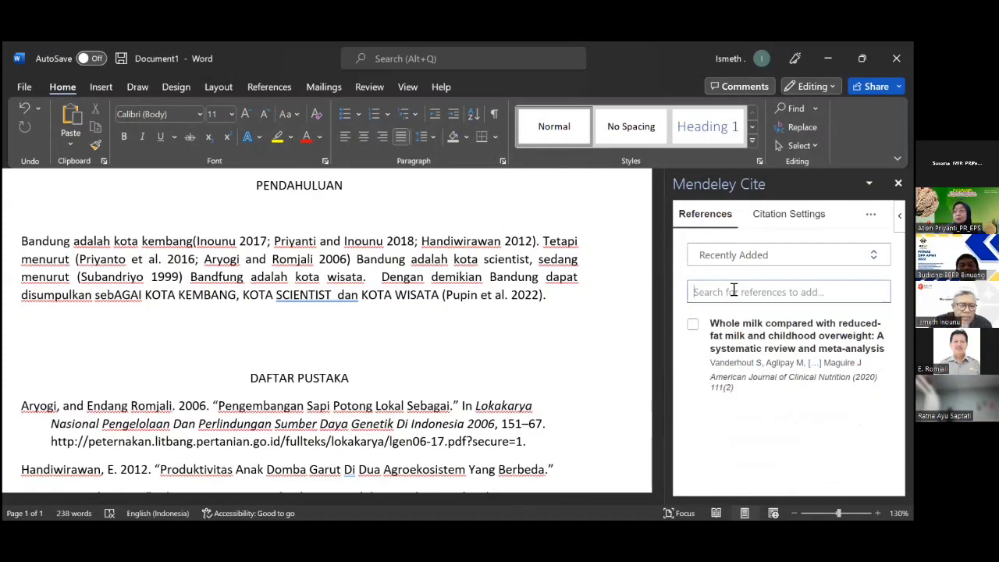
{"action": "type", "text": "Pera"}
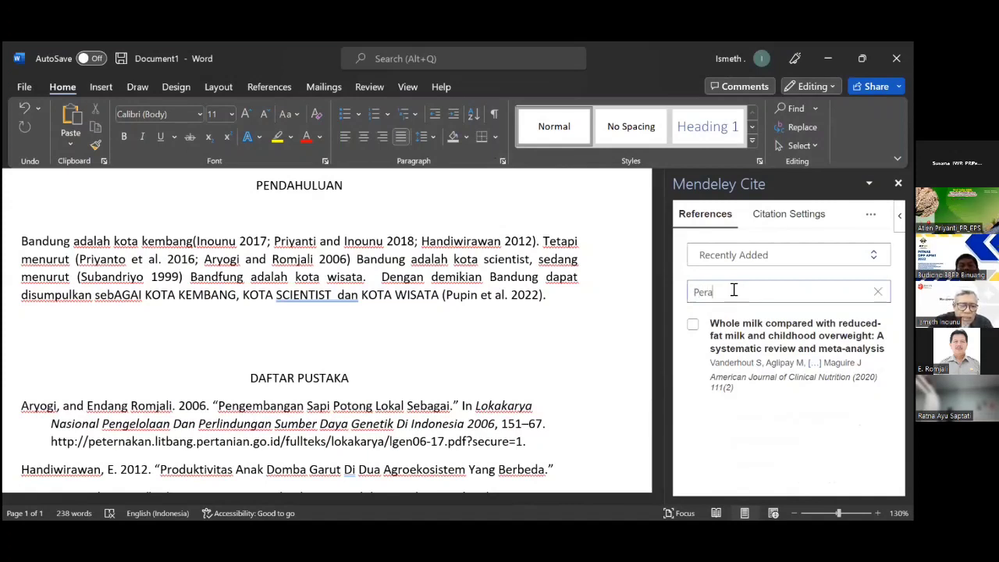
{"action": "type", "text": "turan"}
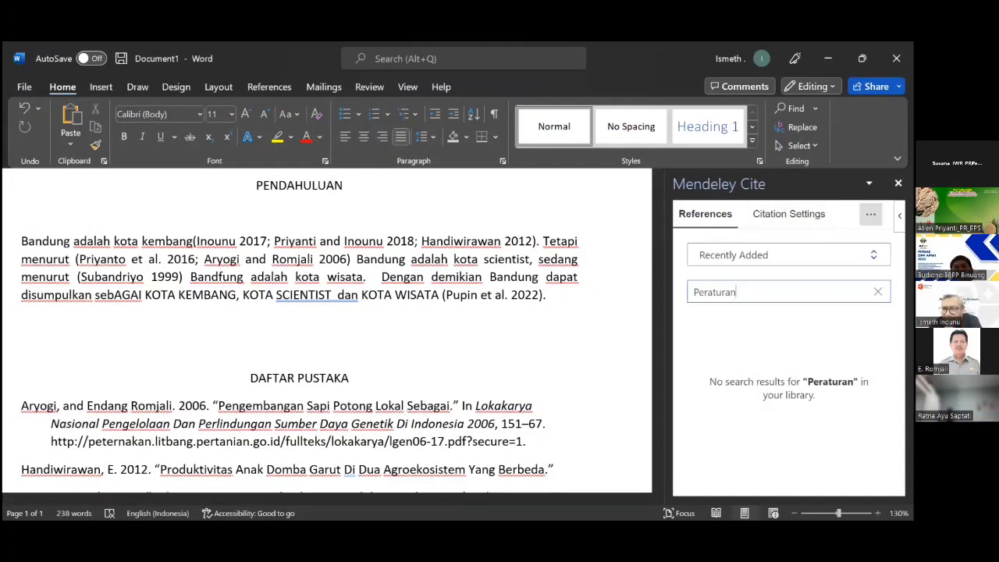
{"action": "left_click", "coordinate": [871, 214]}
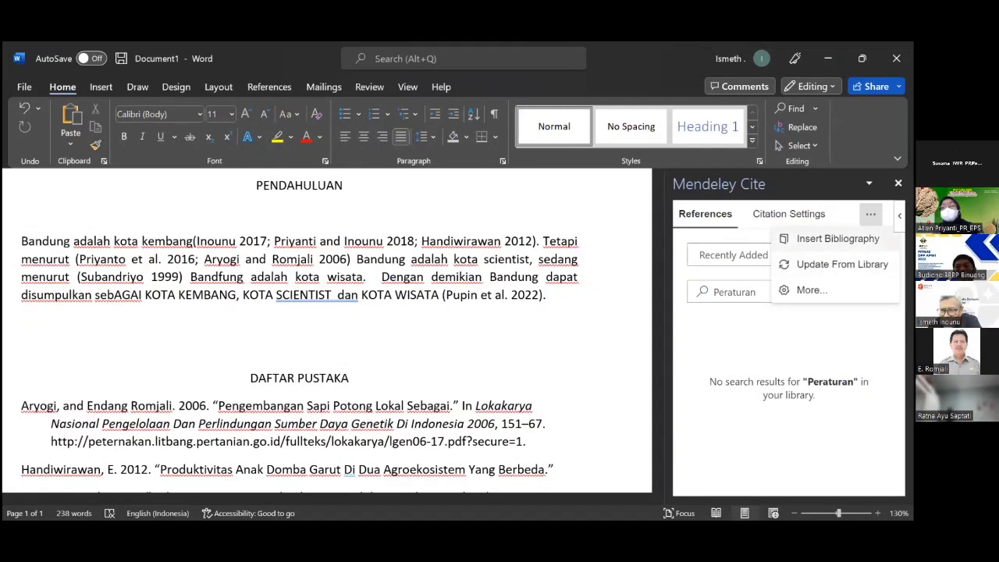
Insert and undo a bibliography, then view the Chicago 17th author-date citation settings.
{"action": "left_click", "coordinate": [837, 238]}
{"action": "left_click", "coordinate": [806, 277]}
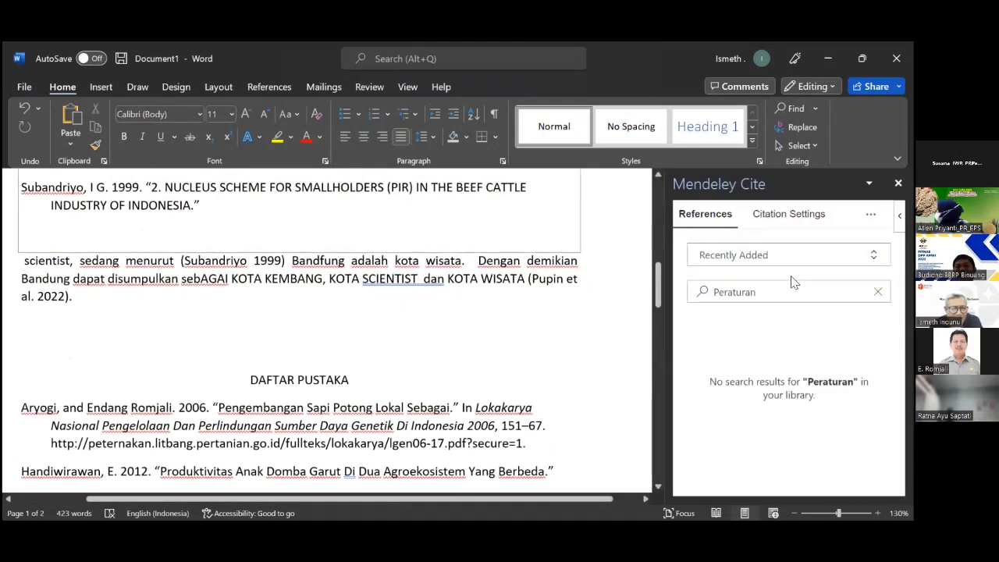
{"action": "scroll", "coordinate": [627, 282], "scroll_direction": "up", "scroll_amount": 5}
{"action": "scroll", "coordinate": [627, 281], "scroll_direction": "up", "scroll_amount": 8}
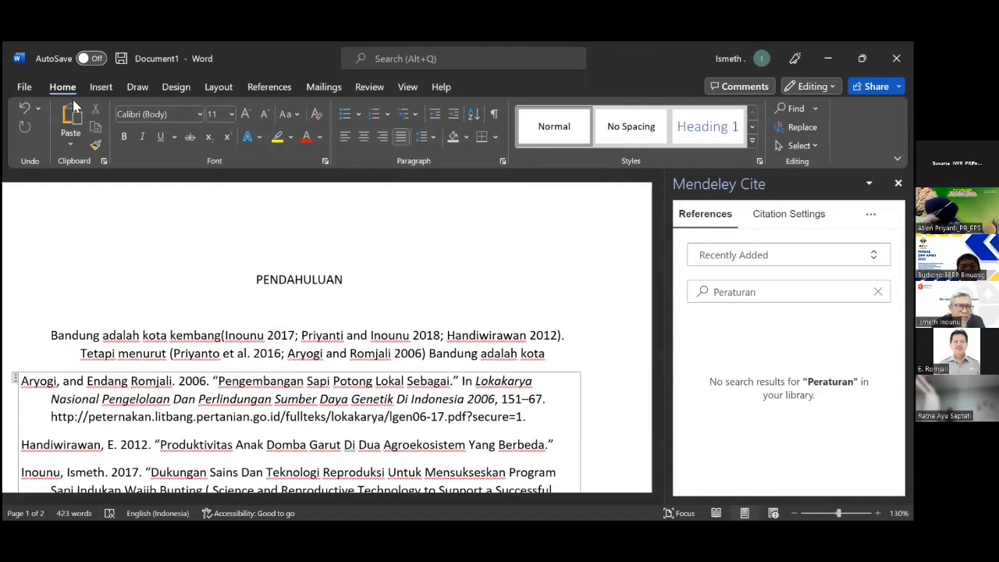
{"action": "left_click", "coordinate": [24, 110]}
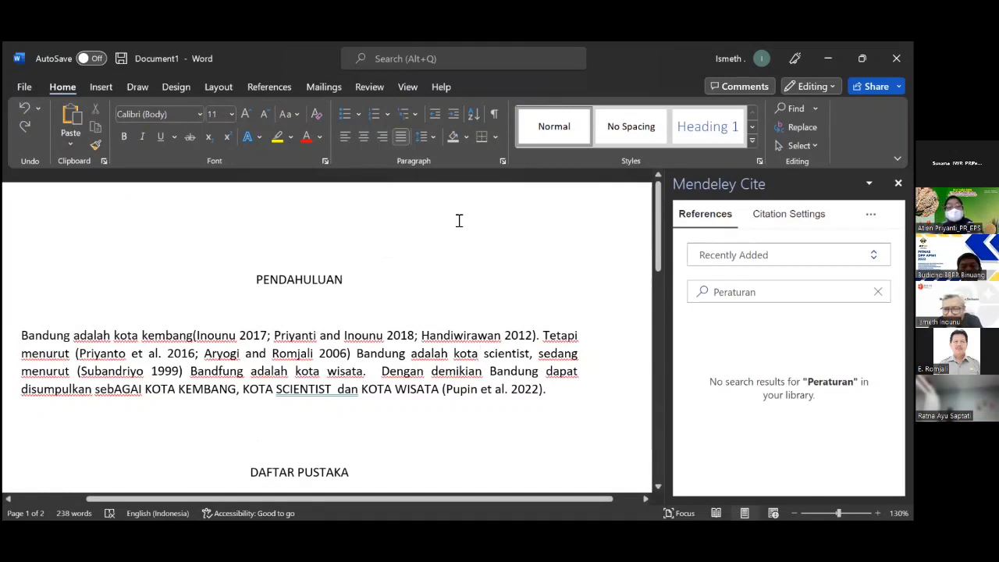
{"action": "left_click", "coordinate": [774, 220]}
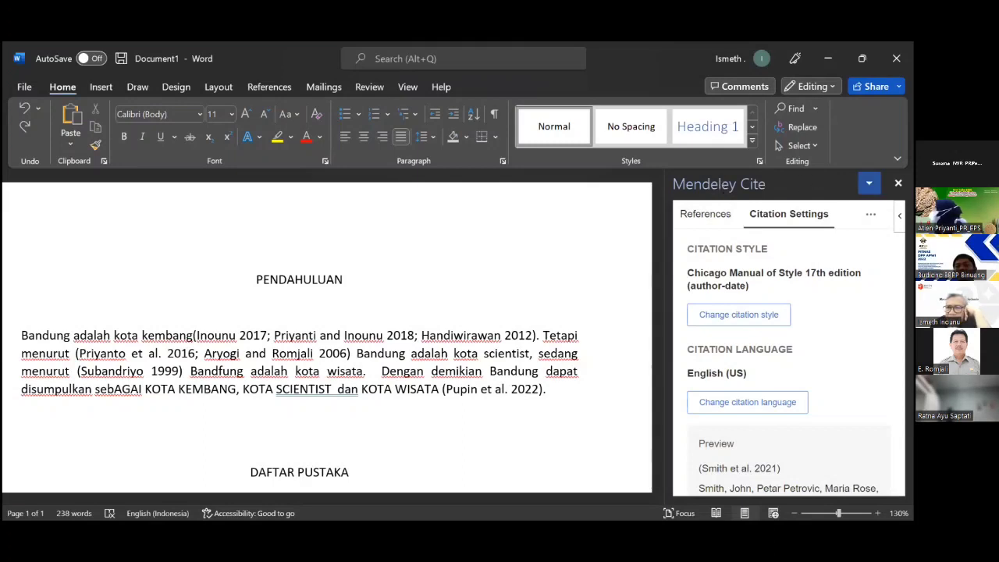
Switch from Word to the Mendeley Reference Manager library in Edge.
{"action": "left_click", "coordinate": [869, 182]}
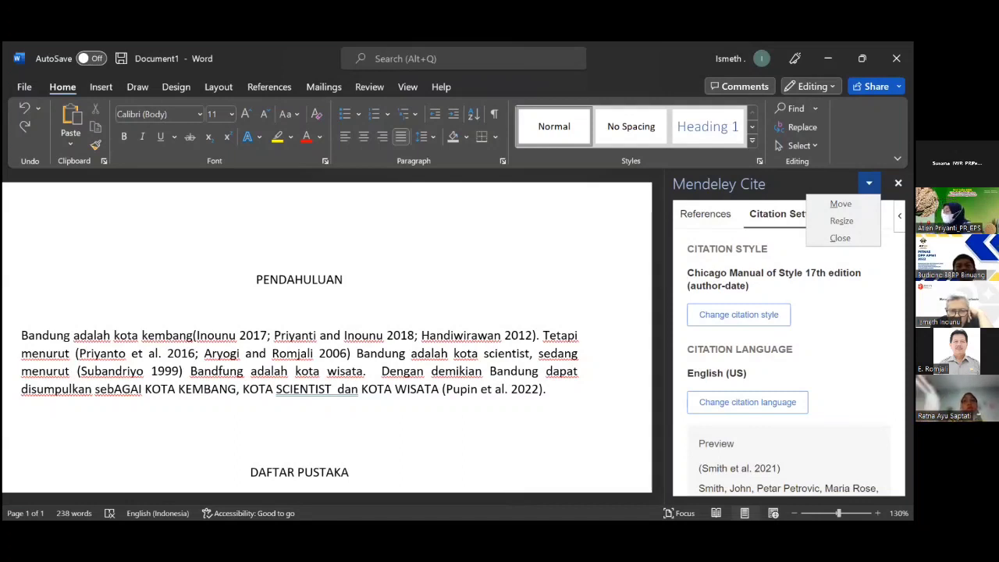
{"action": "key", "text": "alt+Tab"}
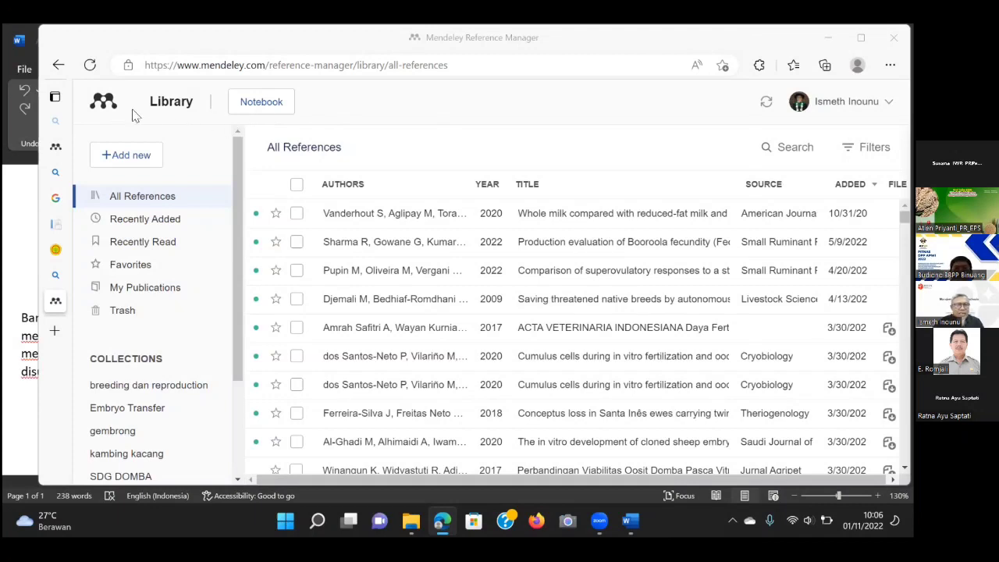
Upload 'Permentan Nomor 117 Tahun 2014' PDF from Downloads as a new reference.
{"action": "left_click", "coordinate": [135, 156]}
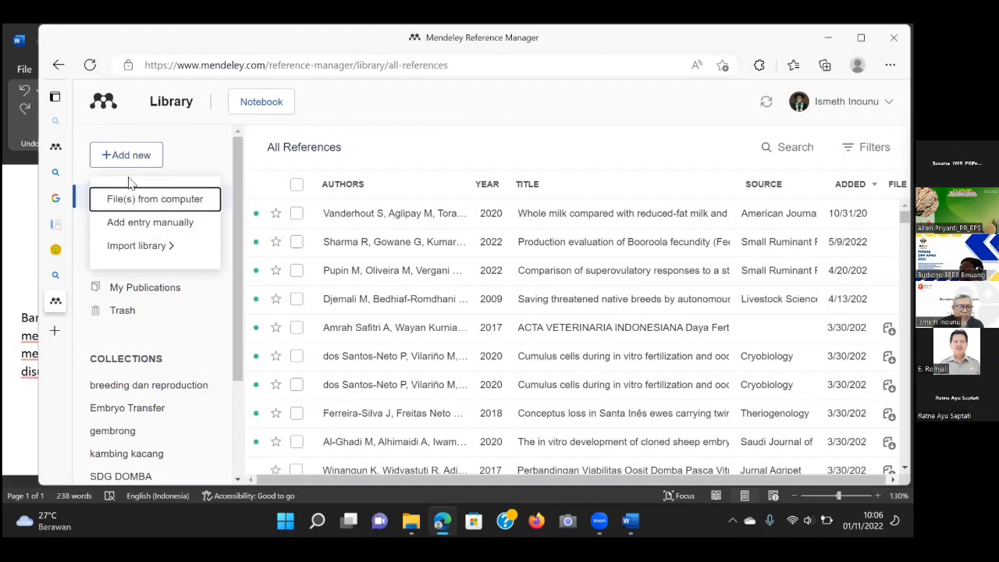
{"action": "left_click", "coordinate": [175, 201]}
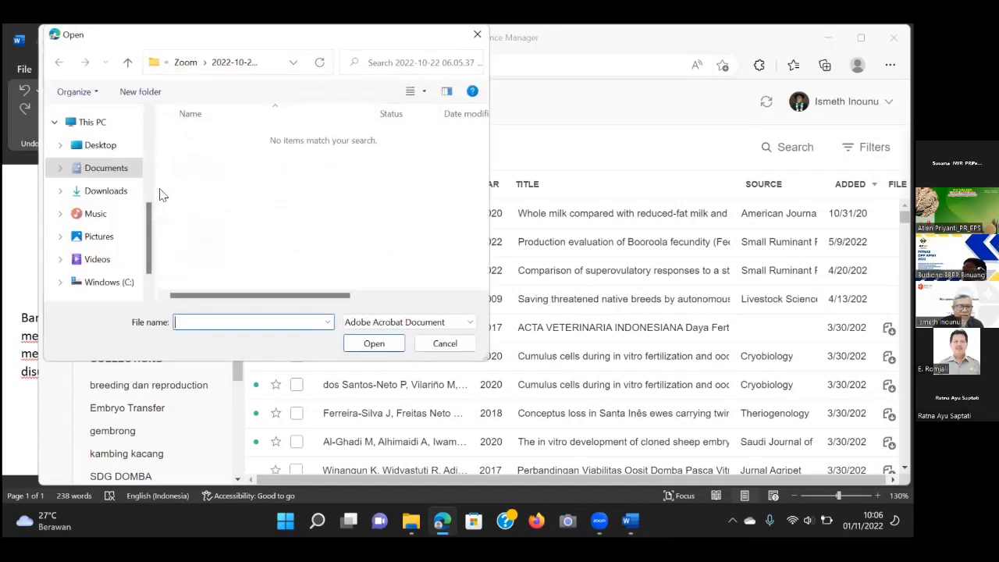
{"action": "left_click", "coordinate": [104, 192]}
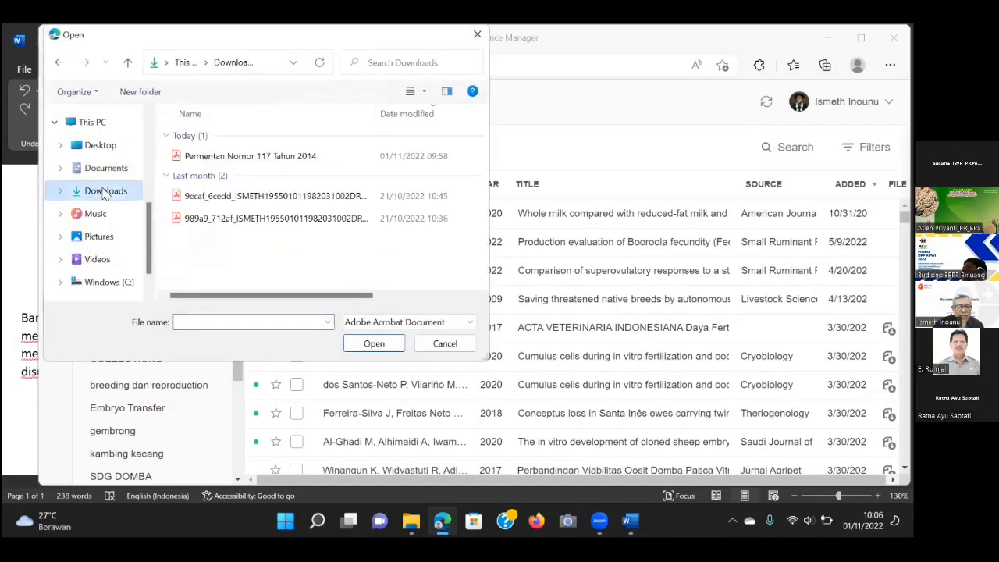
{"action": "left_click", "coordinate": [206, 159]}
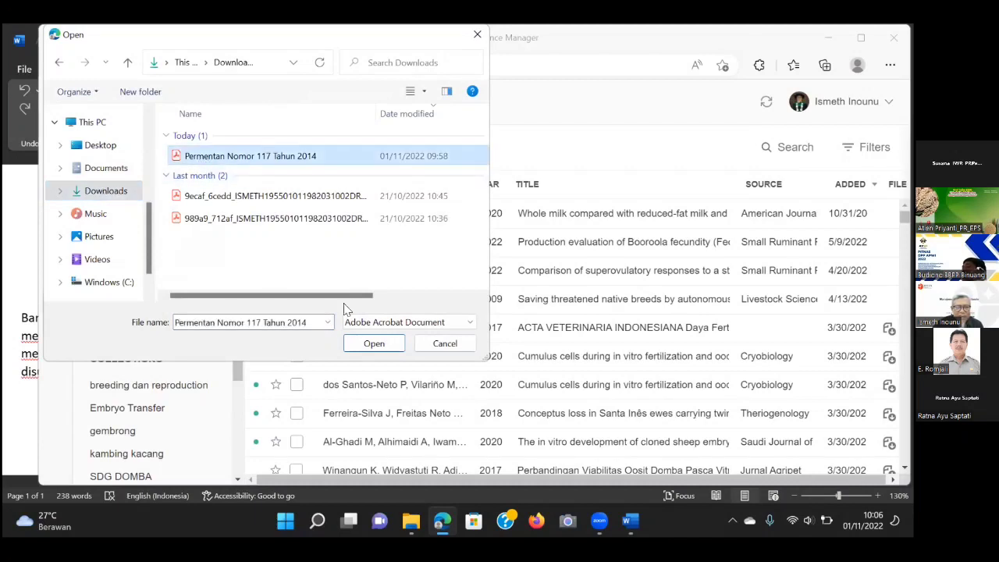
{"action": "left_click", "coordinate": [392, 348]}
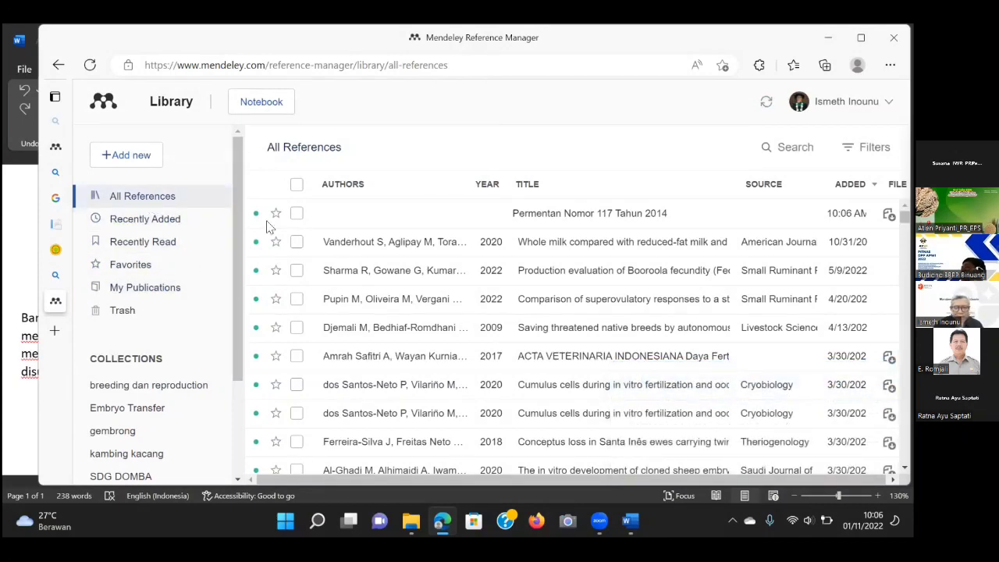
Set Kementerian Pertanian as author of the Permentan Nomor 117 Tahun 2014 reference.
{"action": "left_click", "coordinate": [568, 218]}
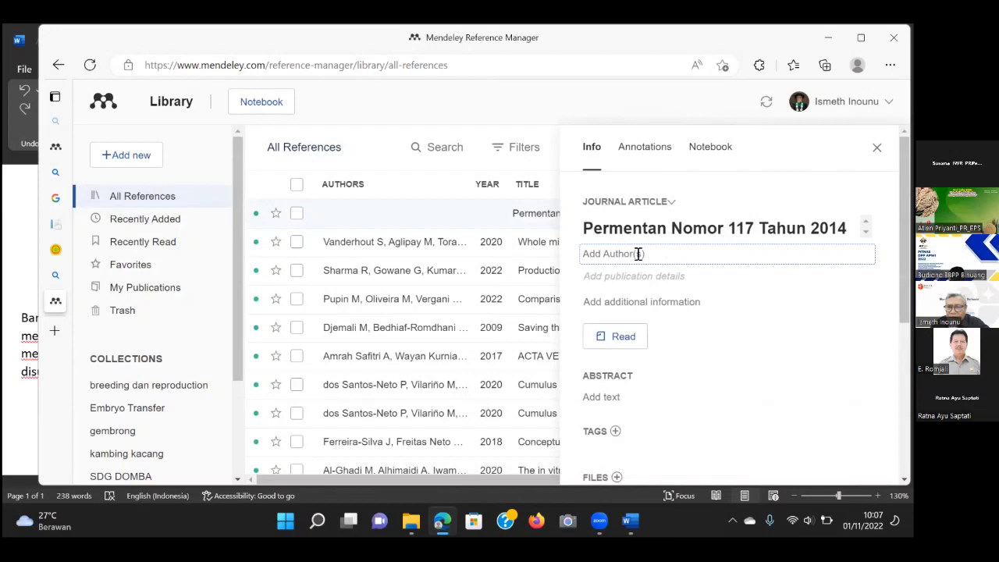
{"action": "left_click_drag", "start_coordinate": [645, 255], "coordinate": [584, 254]}
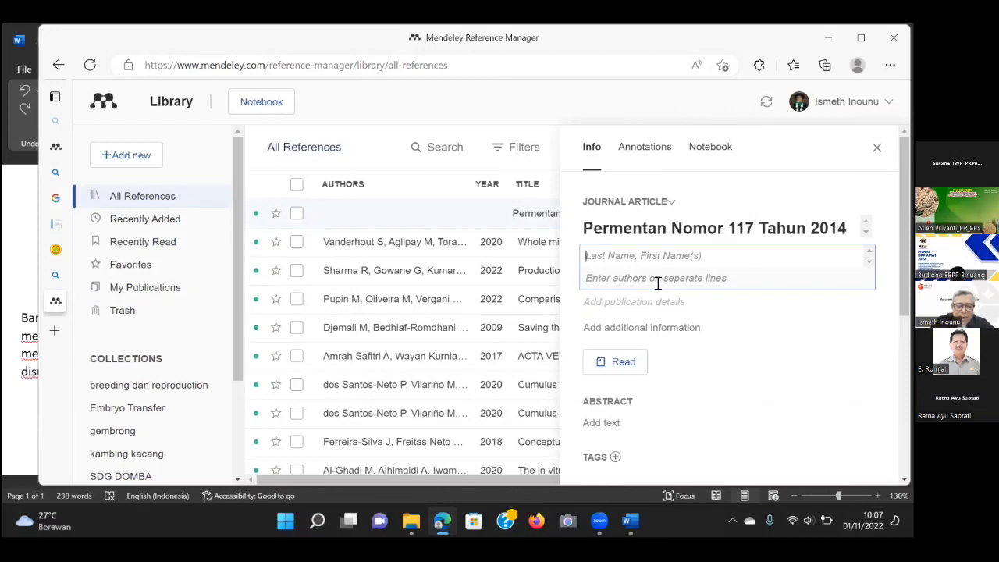
{"action": "type", "text": "M"}
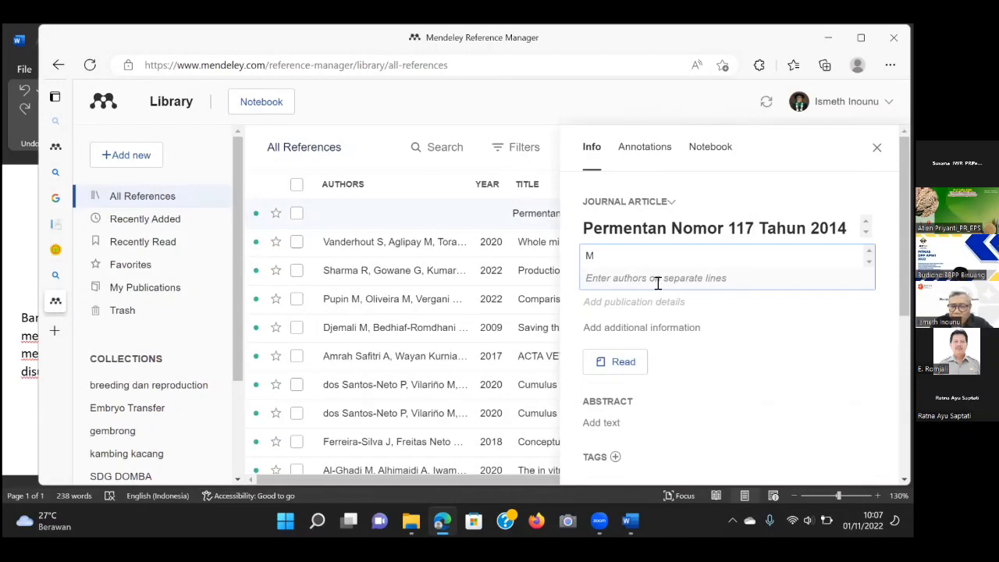
{"action": "key", "text": "BackSpace"}
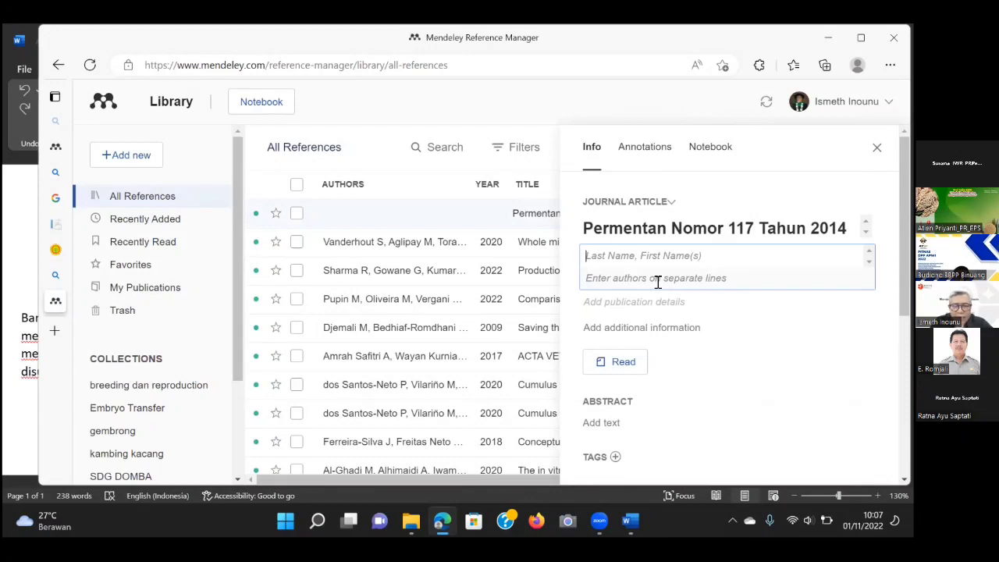
{"action": "type", "text": "Kemen"}
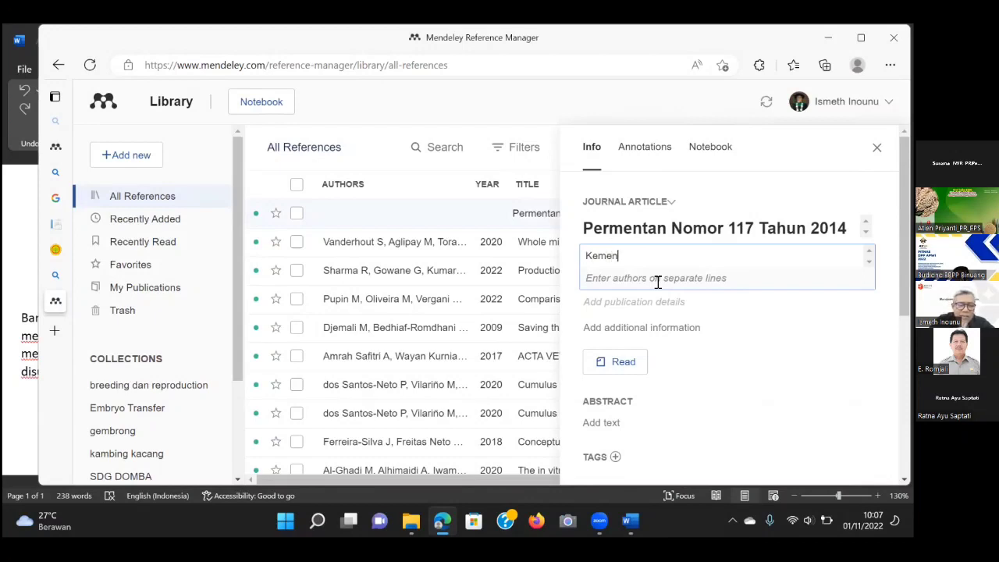
{"action": "type", "text": "terian "}
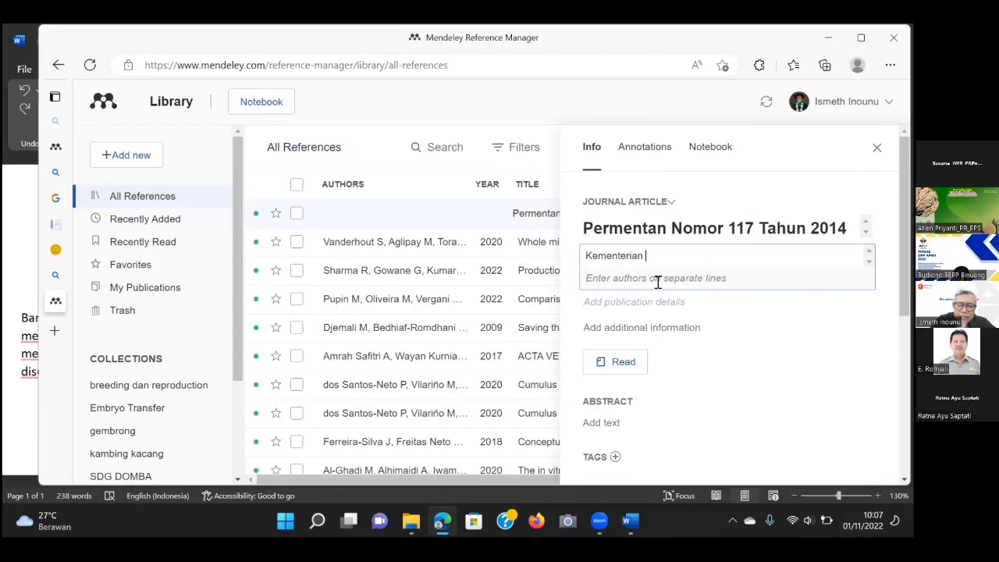
{"action": "type", "text": "Pertanian"}
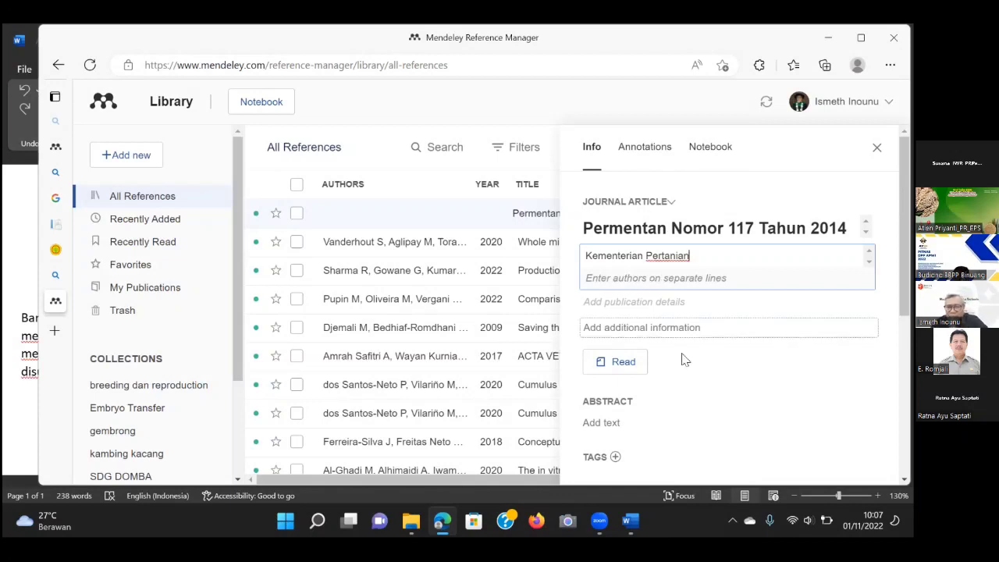
{"action": "left_click", "coordinate": [744, 303]}
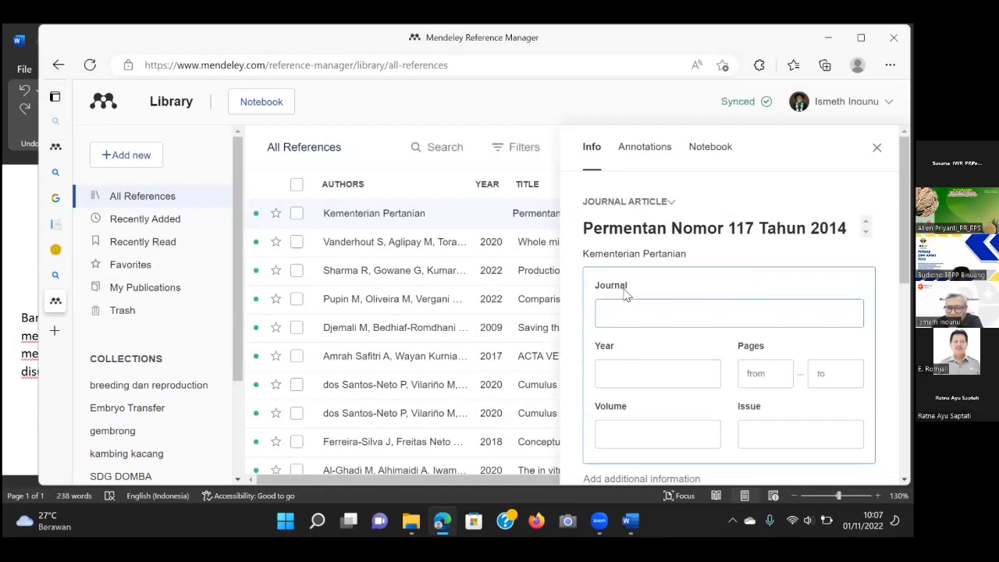
{"action": "scroll", "coordinate": [747, 298], "scroll_direction": "down", "scroll_amount": 1}
{"action": "scroll", "coordinate": [747, 298], "scroll_direction": "up", "scroll_amount": 1}
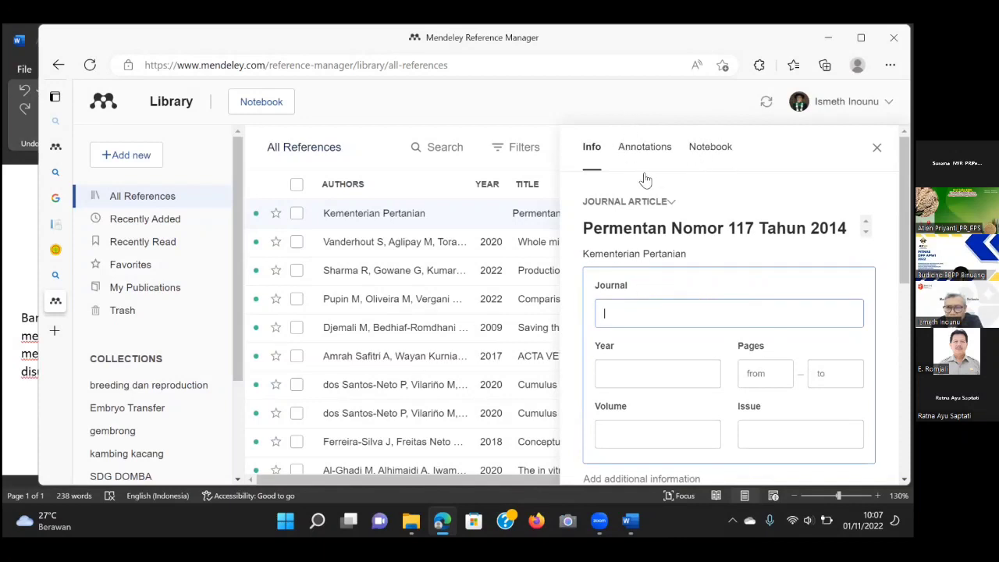
Change the Permentan reference type from Journal Article to Bill.
{"action": "left_click", "coordinate": [669, 204]}
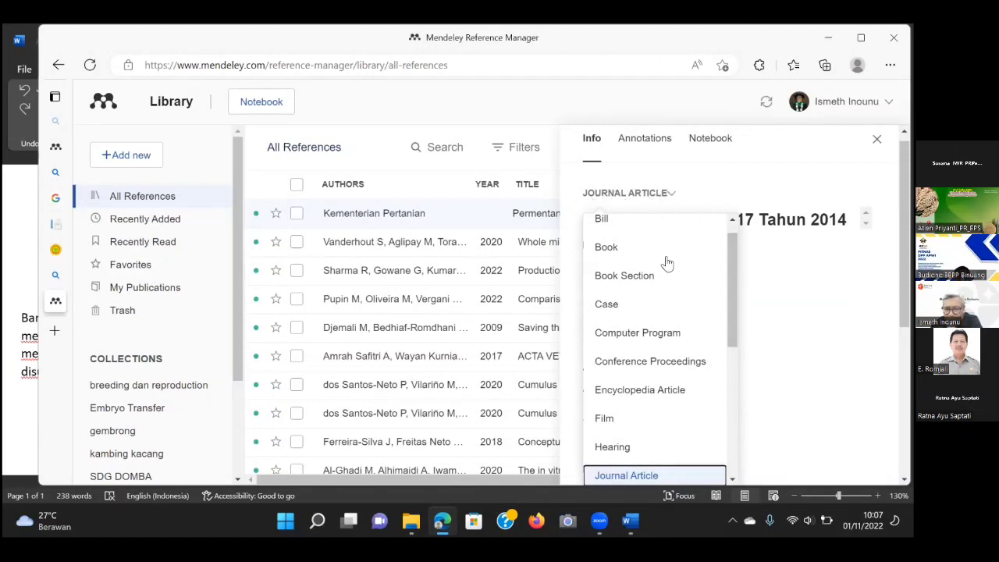
{"action": "left_click", "coordinate": [606, 218]}
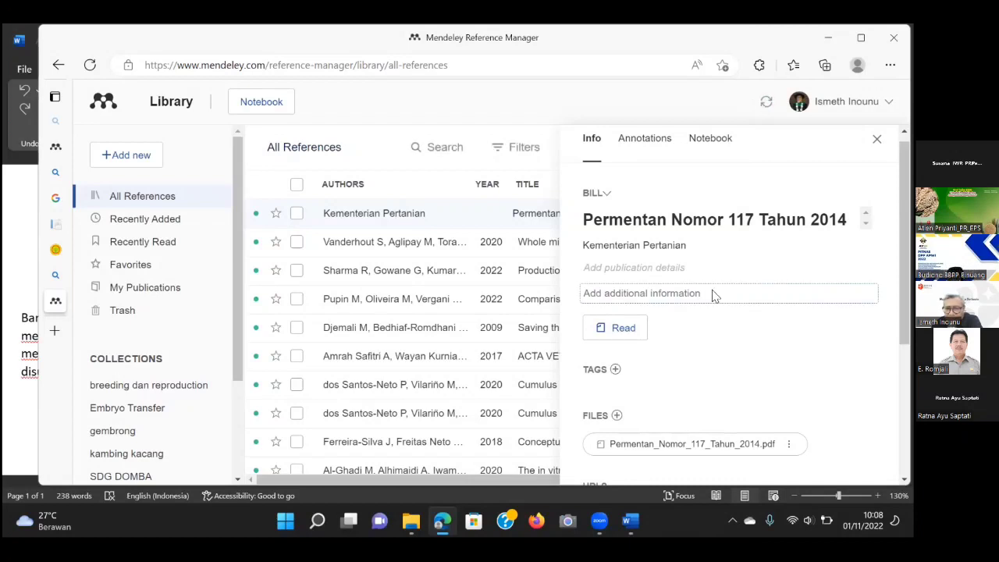
{"action": "scroll", "coordinate": [716, 308], "scroll_direction": "down", "scroll_amount": 2}
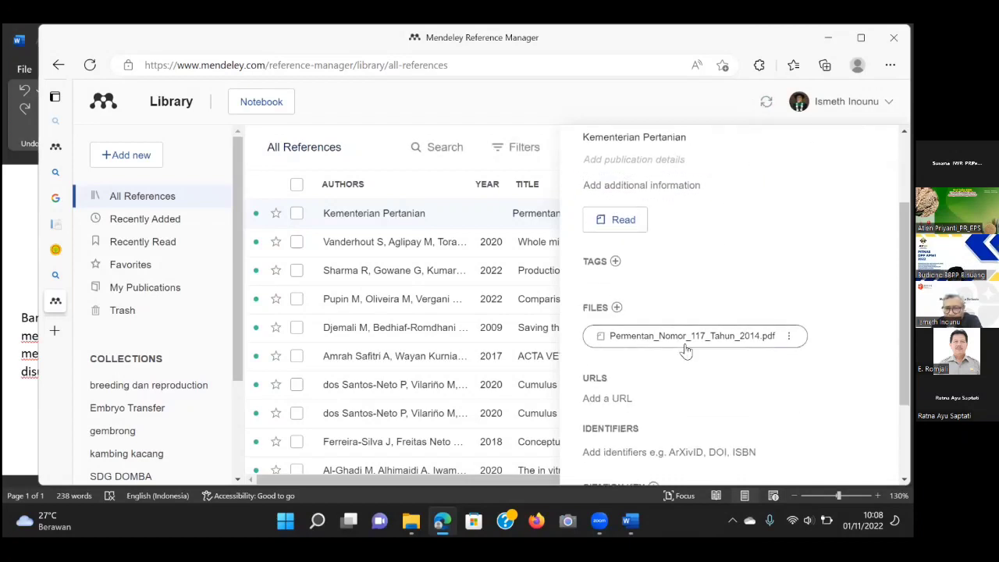
{"action": "scroll", "coordinate": [781, 359], "scroll_direction": "down", "scroll_amount": 2}
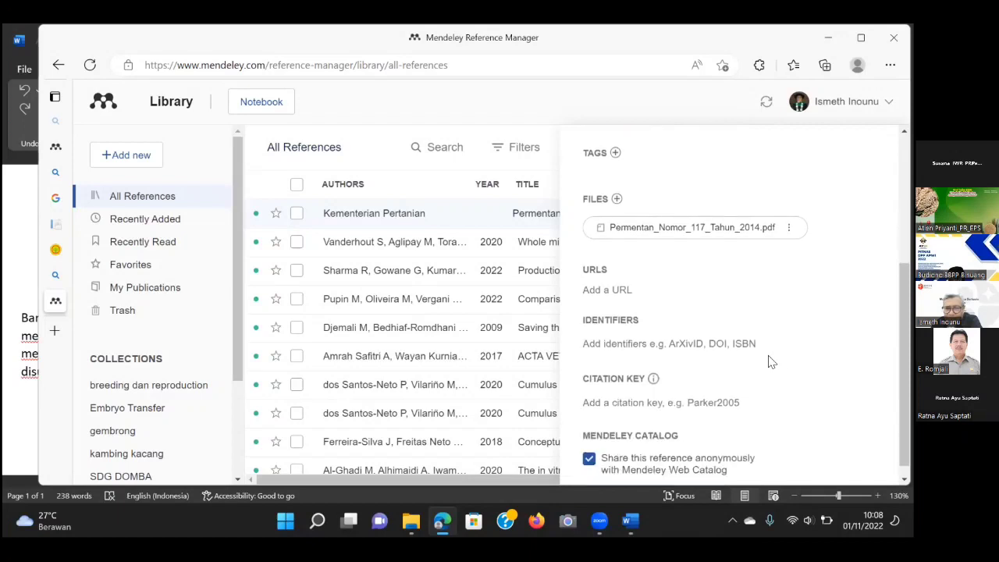
{"action": "scroll", "coordinate": [734, 355], "scroll_direction": "up", "scroll_amount": 3}
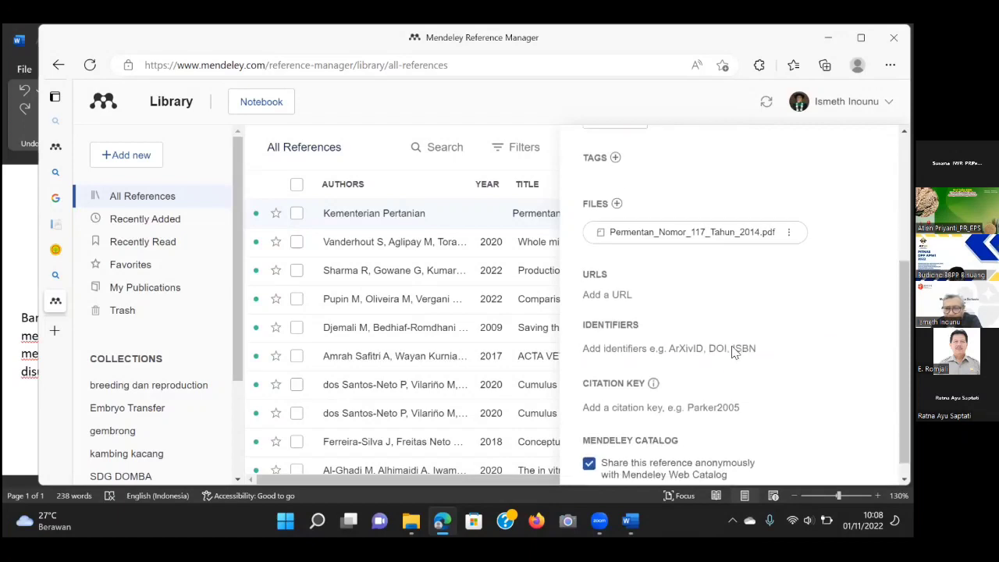
{"action": "scroll", "coordinate": [732, 353], "scroll_direction": "up", "scroll_amount": 2}
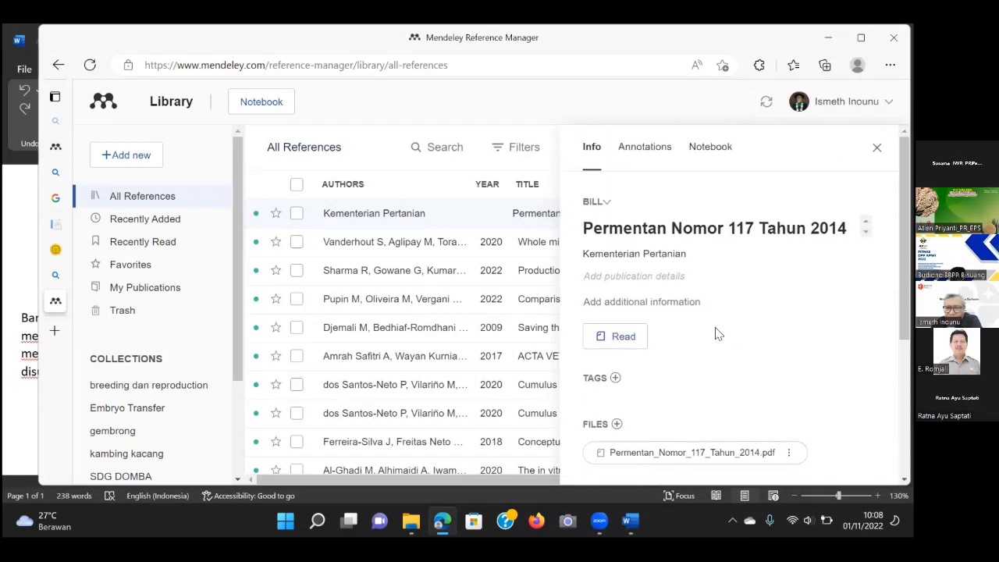
In the publication details, set the starting code page to 1.
{"action": "left_click", "coordinate": [658, 283]}
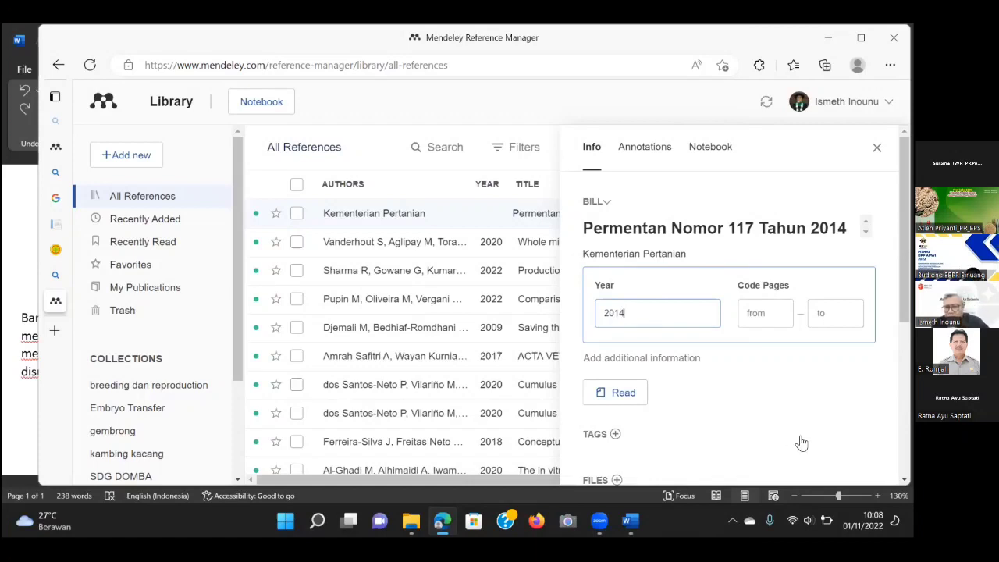
{"action": "left_click", "coordinate": [778, 312]}
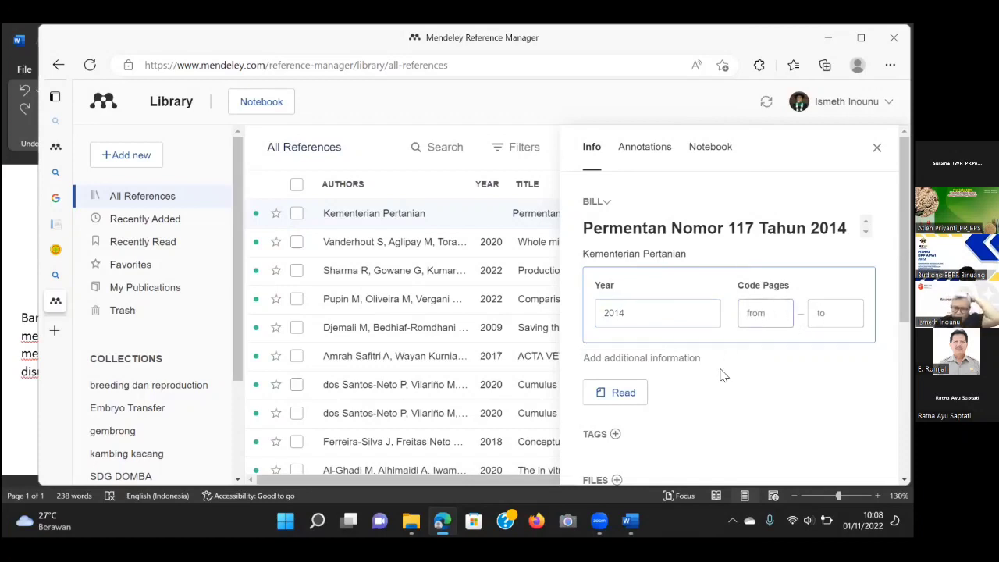
{"action": "type", "text": "1"}
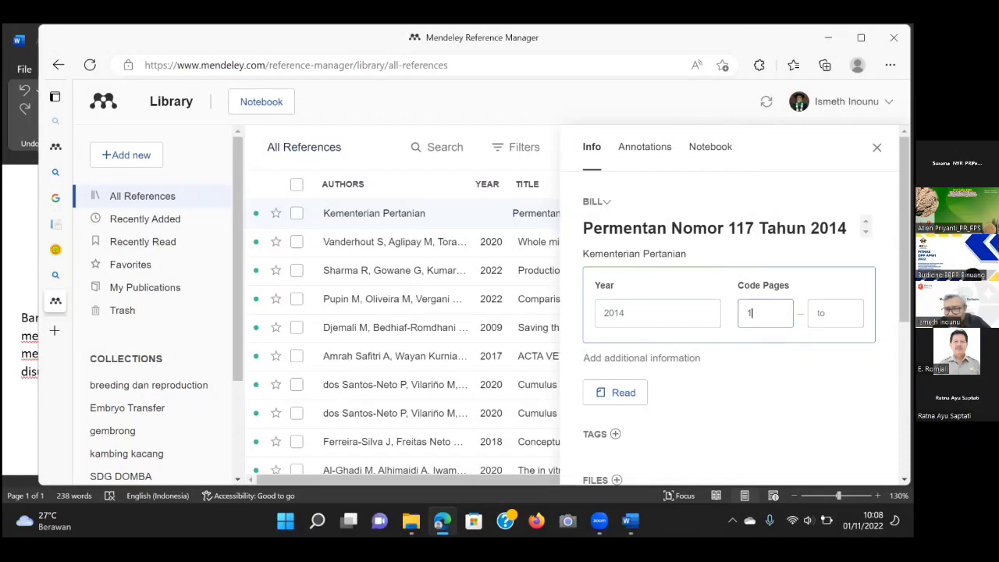
{"action": "key", "text": "Tab"}
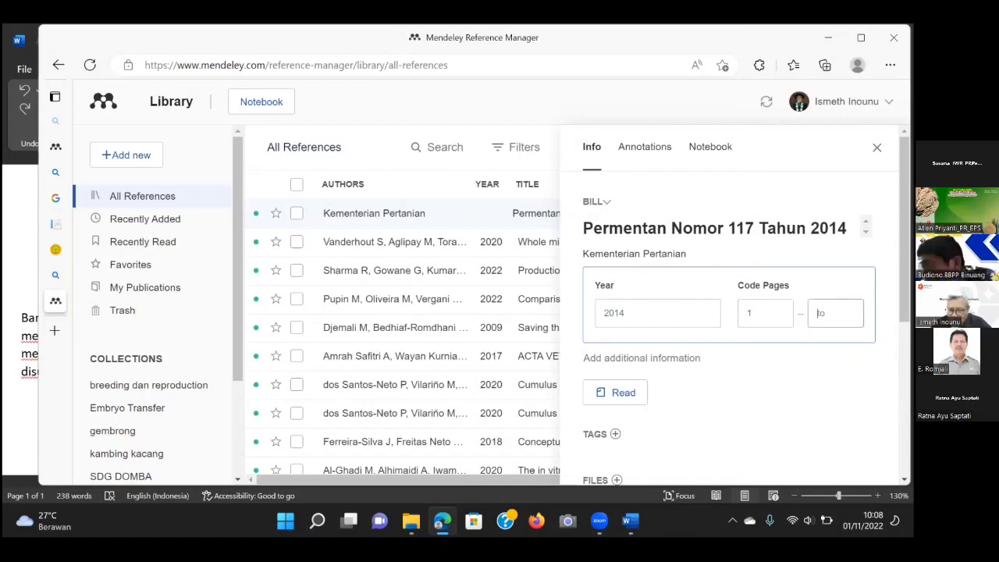
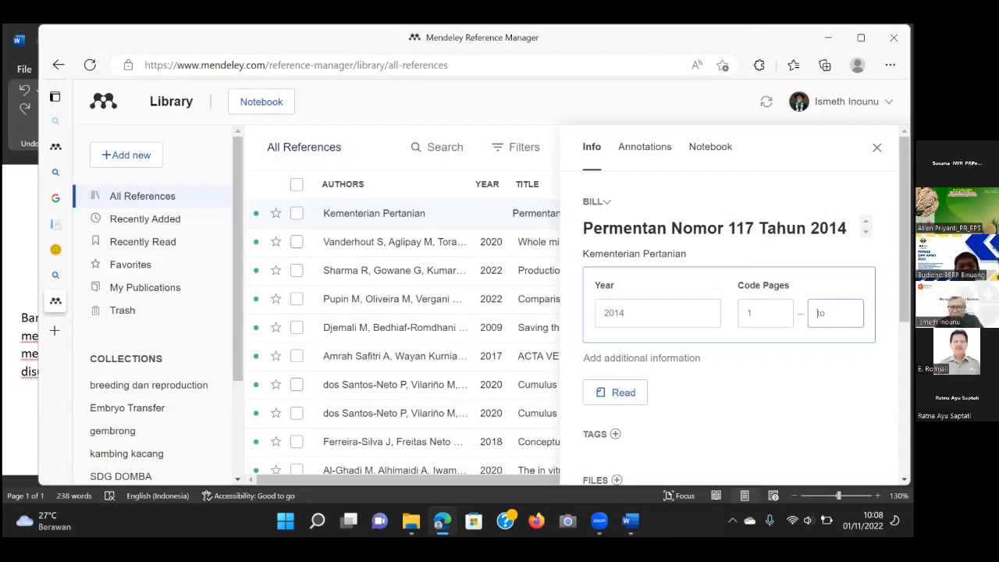
Save year 2014 and pages 1 to 17 on the Permentan Nomor 117 reference.
{"action": "left_click", "coordinate": [632, 170]}
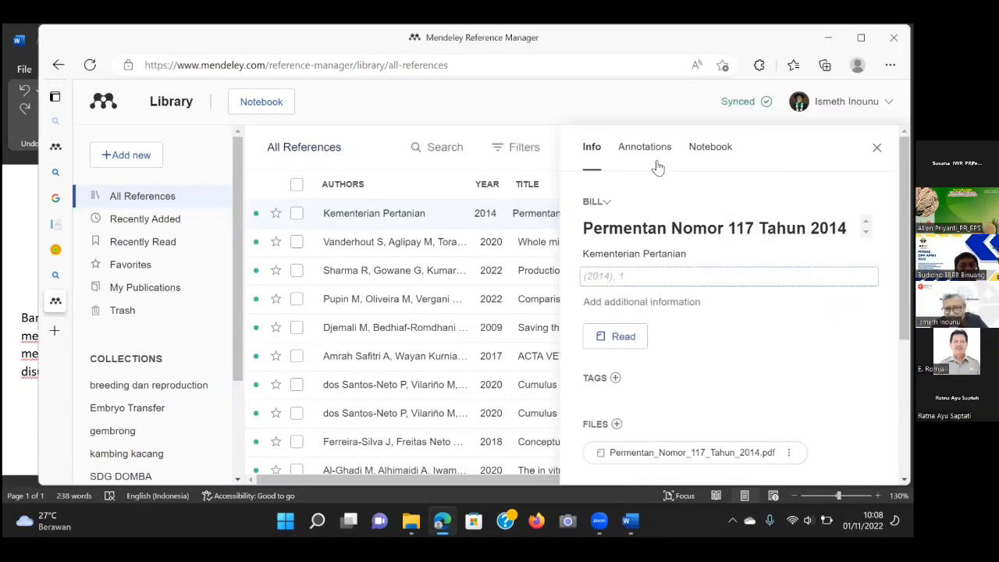
{"action": "left_click", "coordinate": [642, 278]}
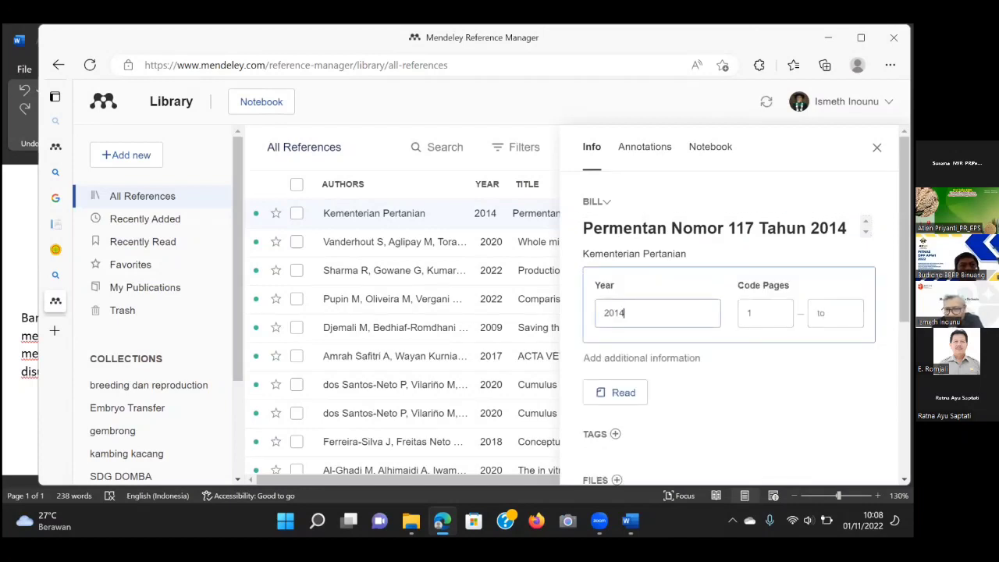
{"action": "left_click", "coordinate": [827, 313]}
{"action": "type", "text": "1"}
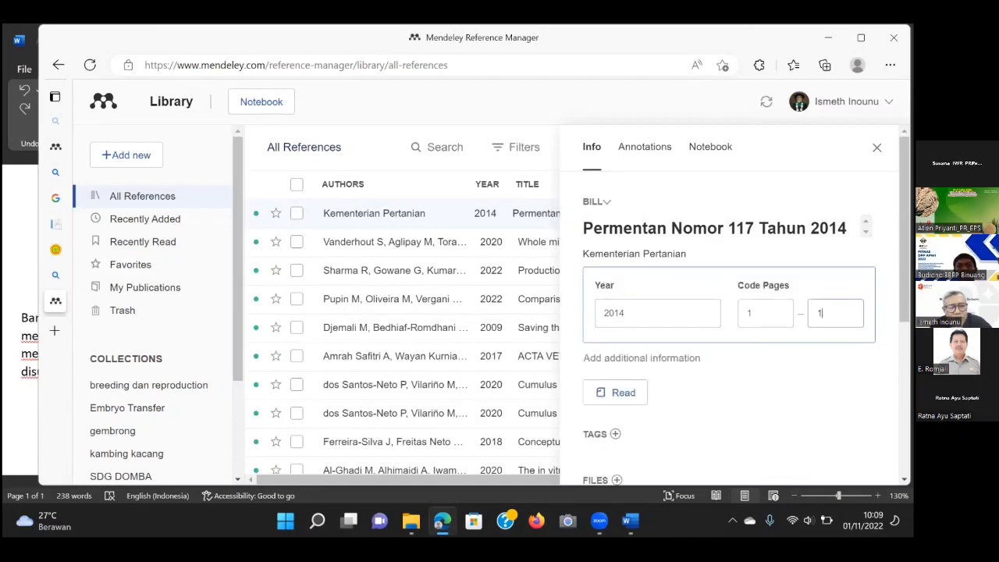
{"action": "type", "text": "7"}
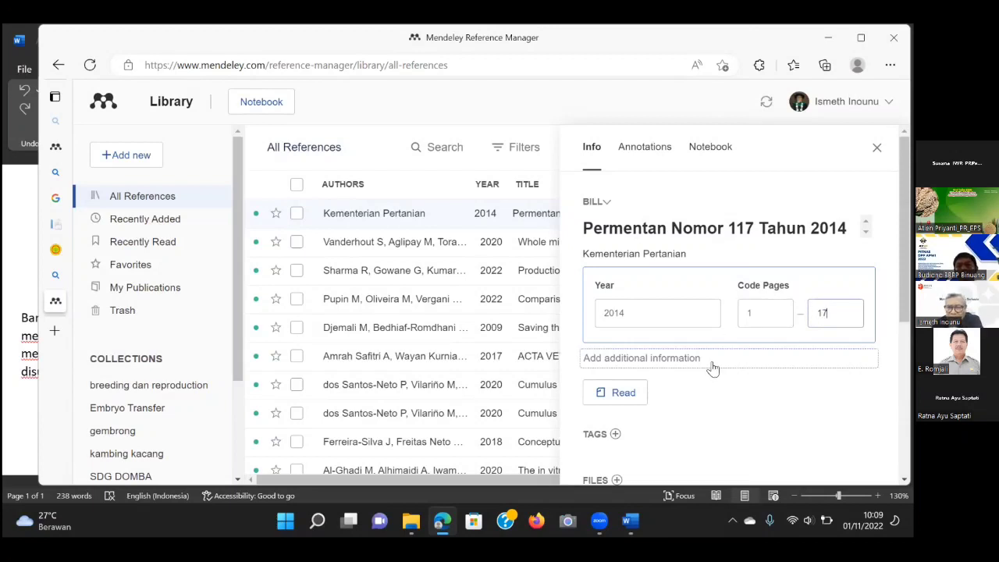
{"action": "scroll", "coordinate": [710, 367], "scroll_direction": "down", "scroll_amount": 1}
{"action": "left_click", "coordinate": [706, 312]}
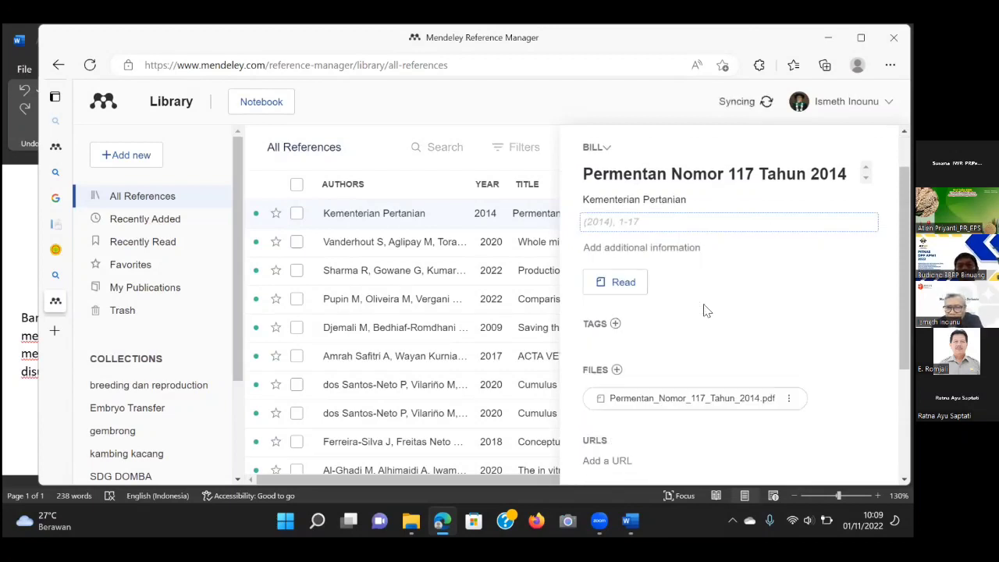
Scroll through the reference's Info panel to review the saved details.
{"action": "scroll", "coordinate": [706, 303], "scroll_direction": "down", "scroll_amount": 1}
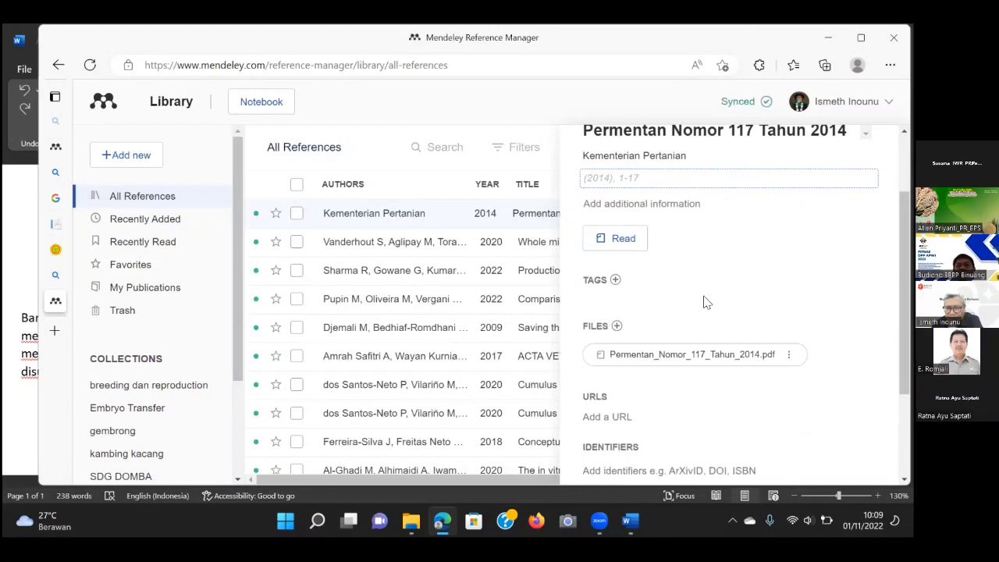
{"action": "scroll", "coordinate": [706, 303], "scroll_direction": "down", "scroll_amount": 1}
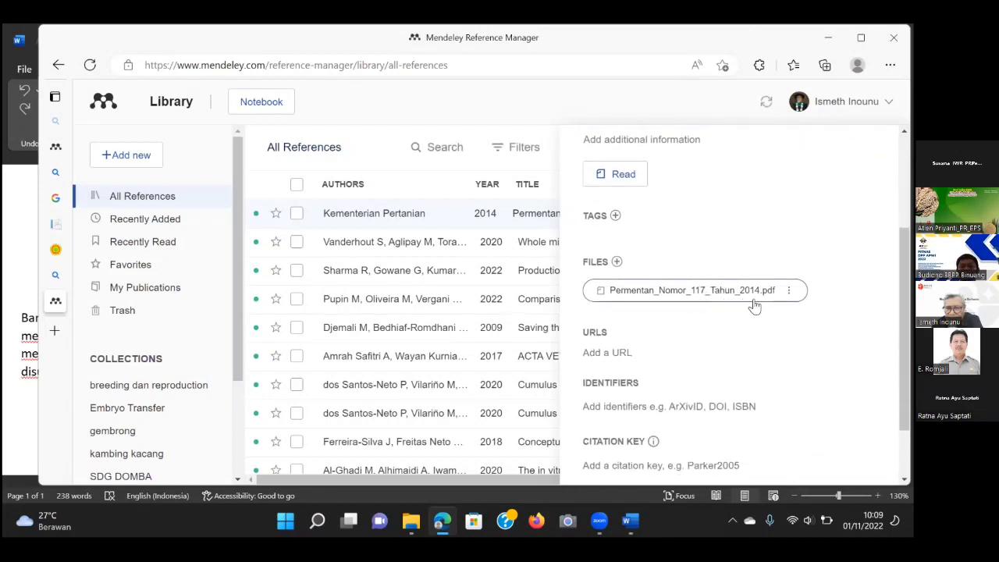
{"action": "scroll", "coordinate": [692, 326], "scroll_direction": "down", "scroll_amount": 1}
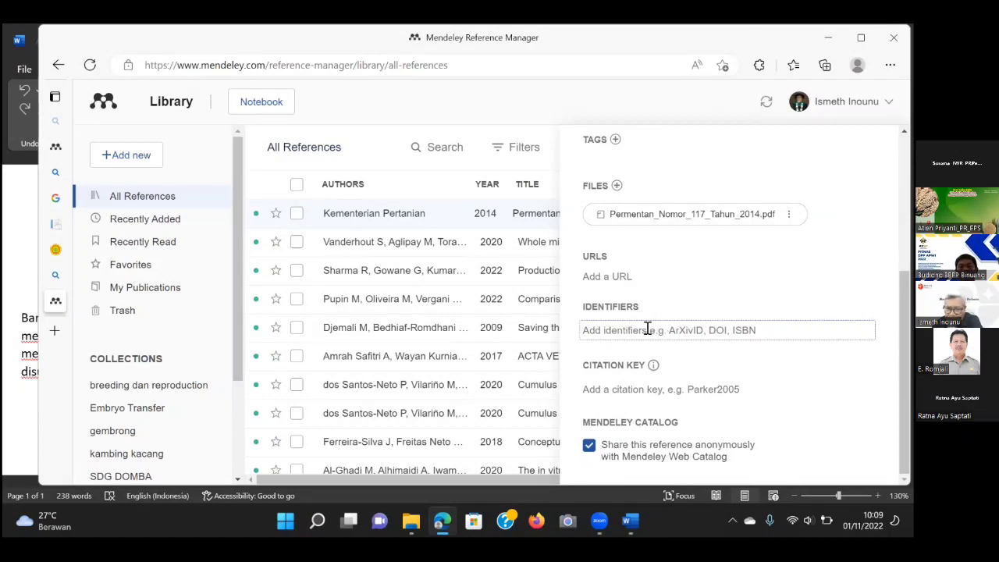
{"action": "mouse_move", "coordinate": [647, 372]}
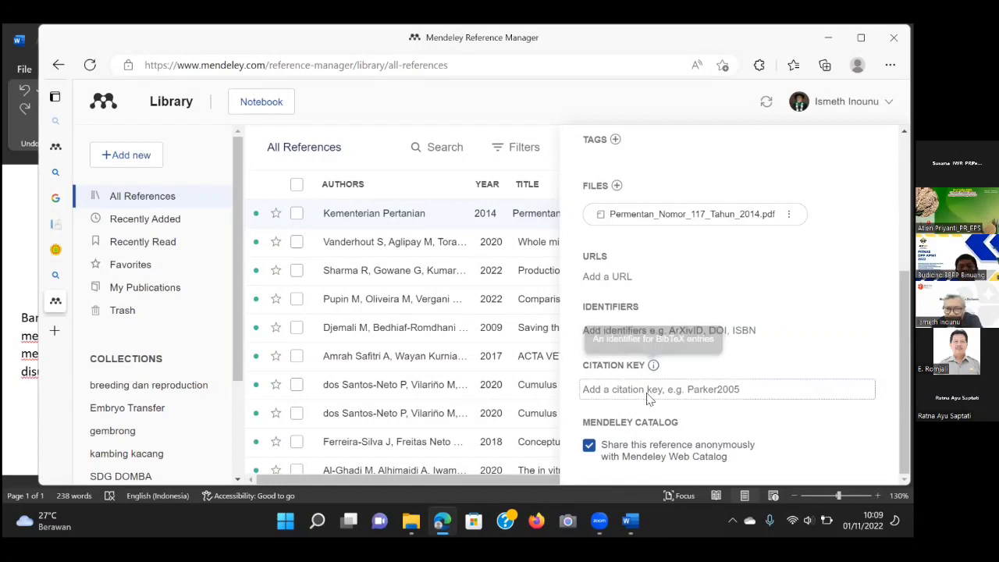
{"action": "scroll", "coordinate": [780, 320], "scroll_direction": "up", "scroll_amount": 3}
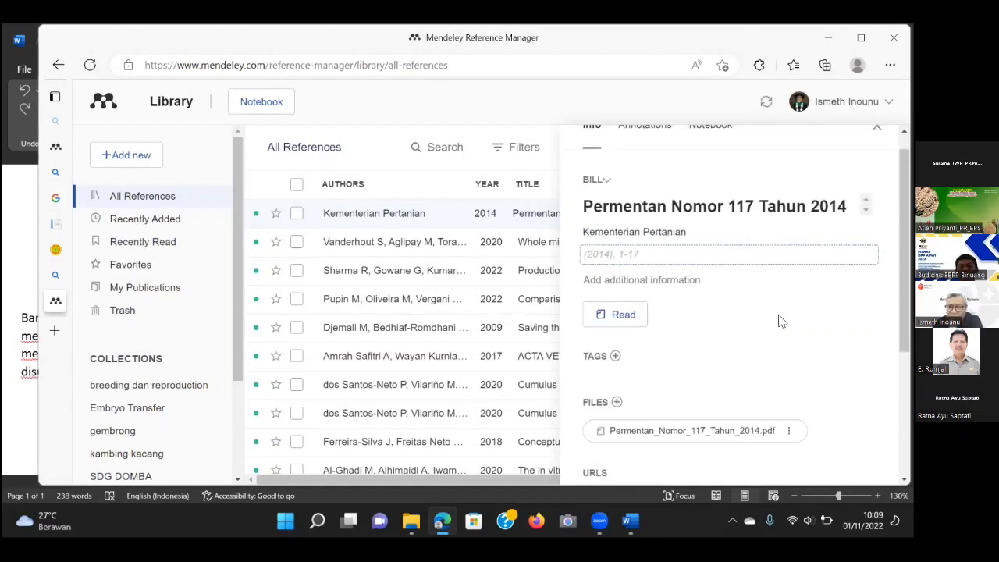
{"action": "scroll", "coordinate": [779, 312], "scroll_direction": "down", "scroll_amount": 3}
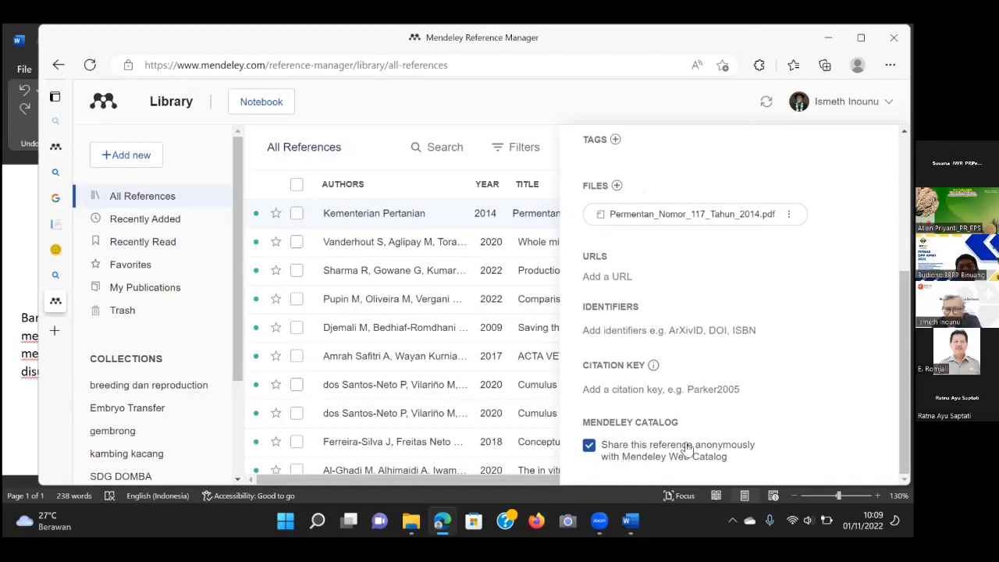
{"action": "scroll", "coordinate": [784, 293], "scroll_direction": "up", "scroll_amount": 3}
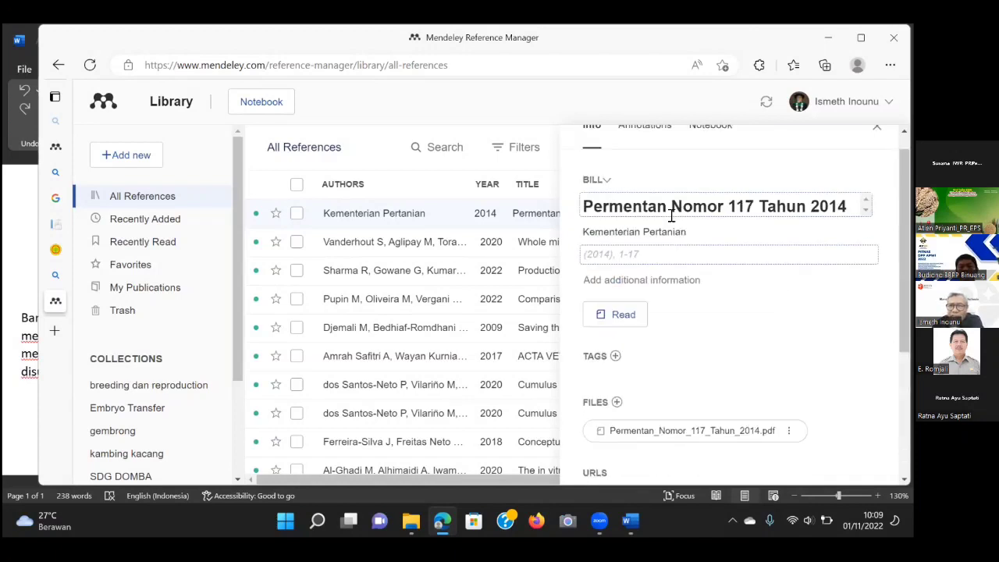
{"action": "scroll", "coordinate": [773, 406], "scroll_direction": "up", "scroll_amount": 1}
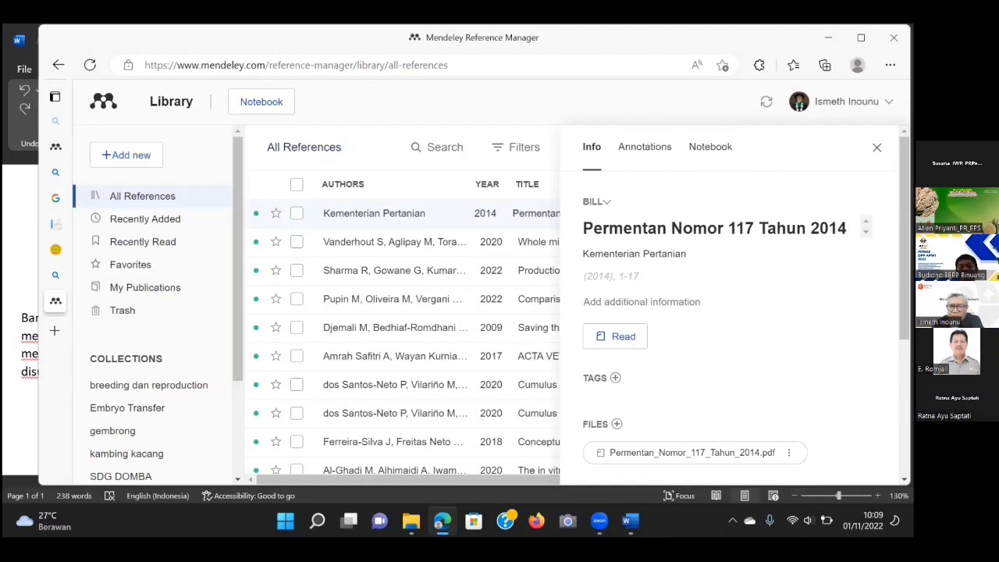
Close the Info panel, sort by source, then sort by year with newest first.
{"action": "left_click", "coordinate": [876, 147]}
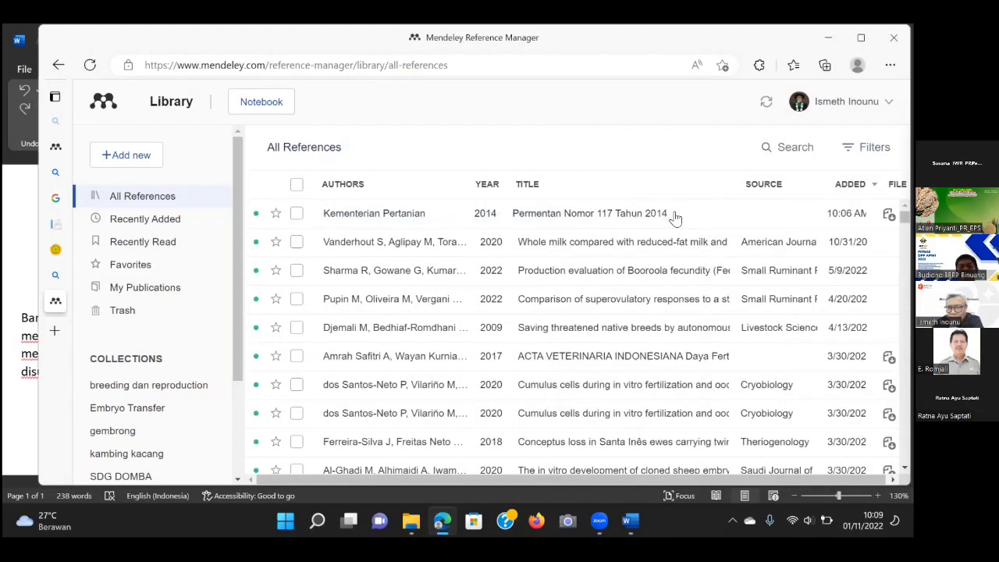
{"action": "left_click", "coordinate": [764, 187]}
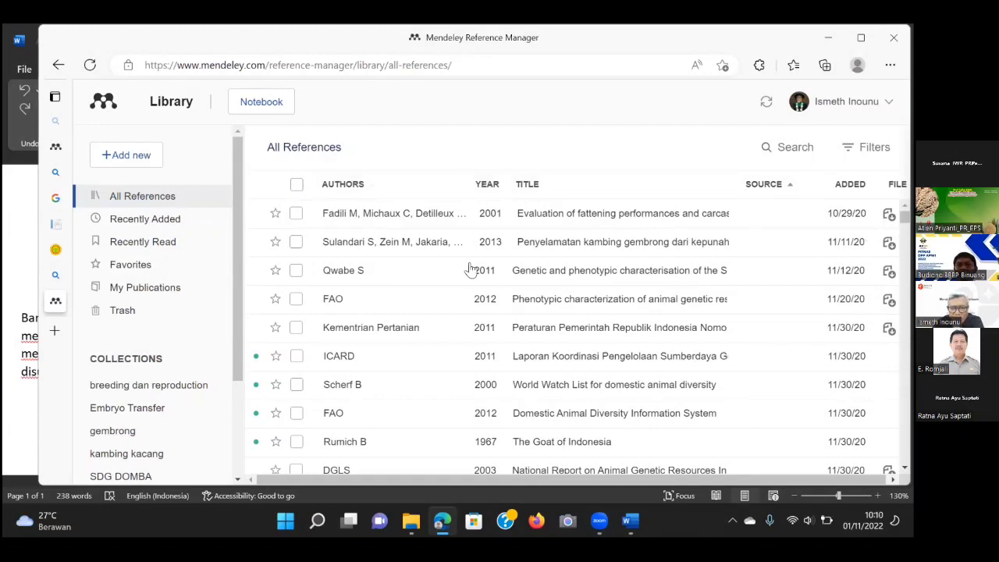
{"action": "left_click", "coordinate": [506, 187]}
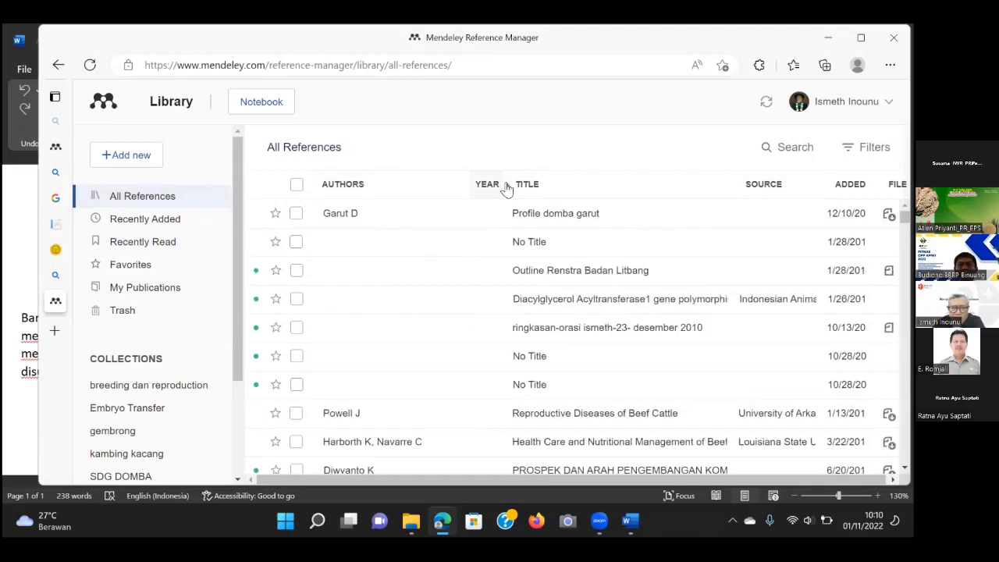
{"action": "left_click", "coordinate": [506, 188]}
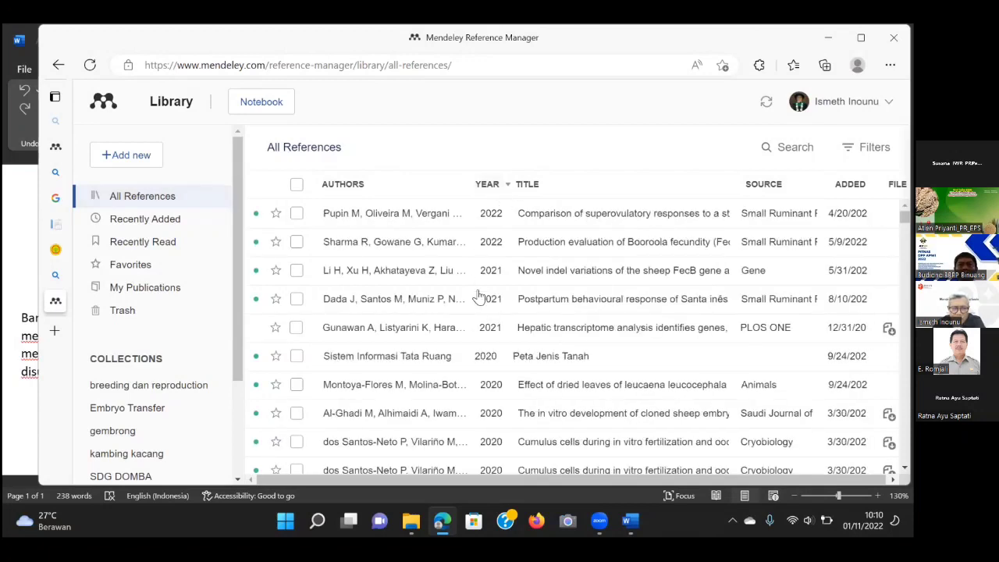
Scroll through the year-sorted library to review the 2014 references.
{"action": "scroll", "coordinate": [478, 303], "scroll_direction": "down", "scroll_amount": 2}
{"action": "scroll", "coordinate": [478, 303], "scroll_direction": "down", "scroll_amount": 2}
{"action": "scroll", "coordinate": [480, 303], "scroll_direction": "up", "scroll_amount": 3}
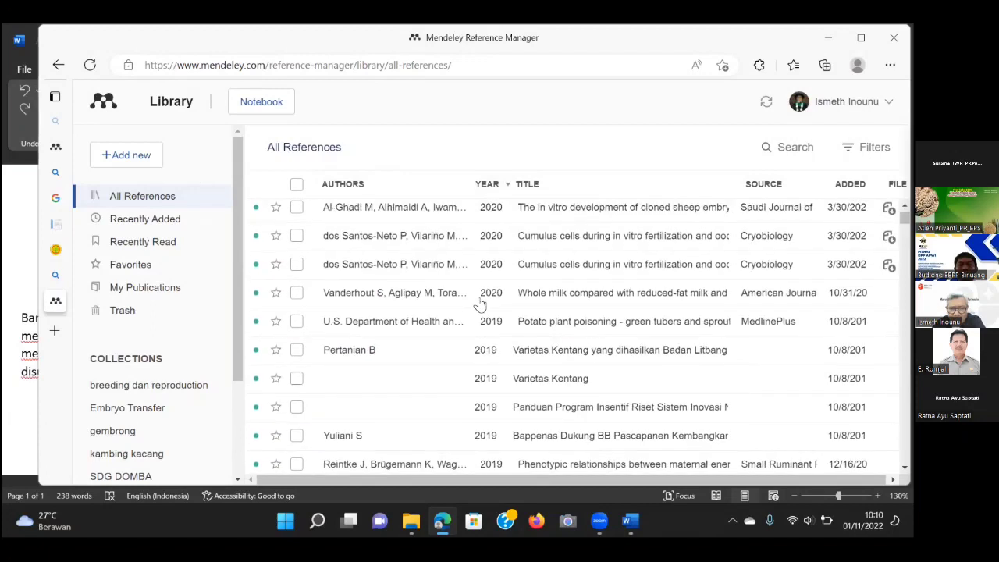
{"action": "scroll", "coordinate": [480, 303], "scroll_direction": "down", "scroll_amount": 3}
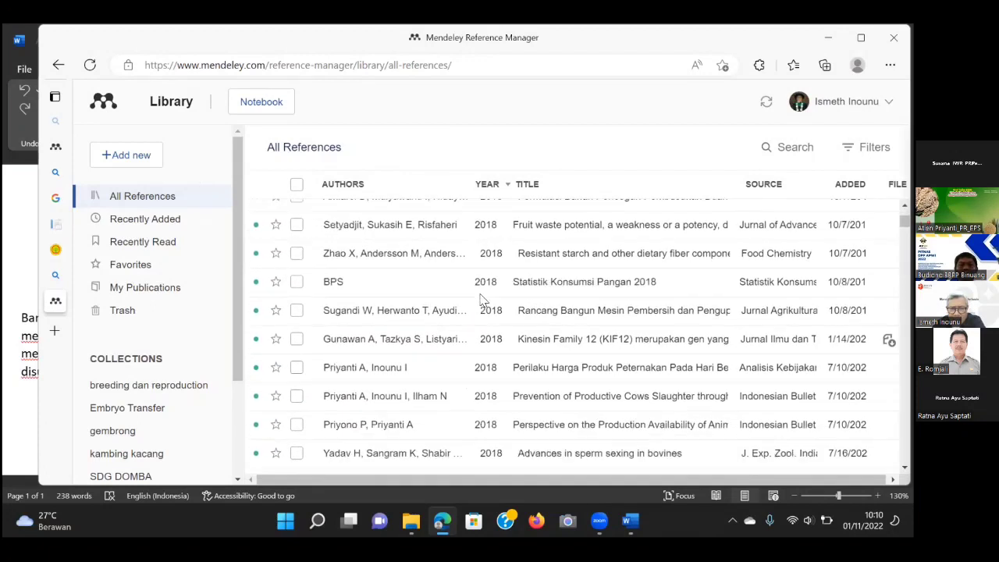
{"action": "scroll", "coordinate": [482, 299], "scroll_direction": "down", "scroll_amount": 2}
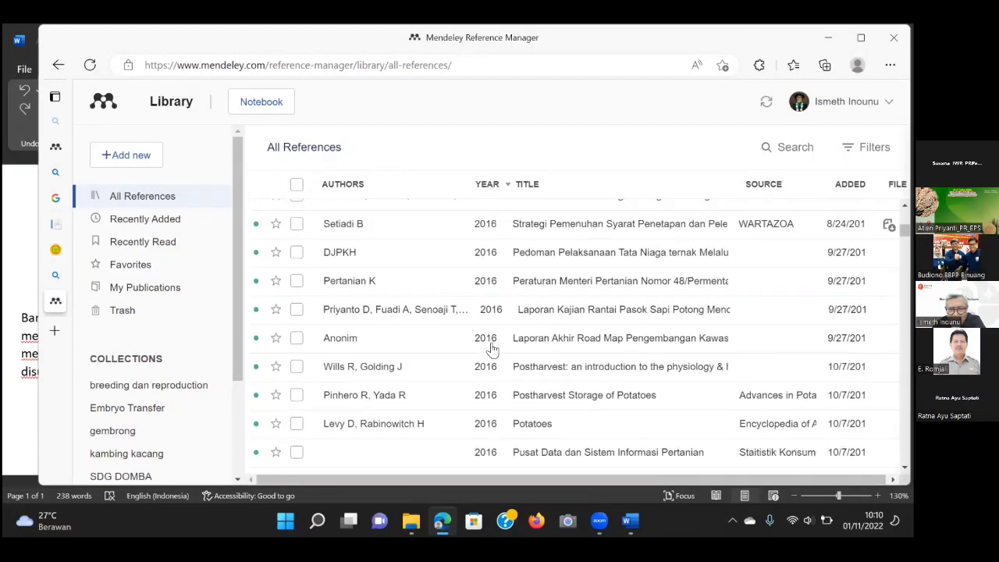
{"action": "scroll", "coordinate": [492, 349], "scroll_direction": "down", "scroll_amount": 7}
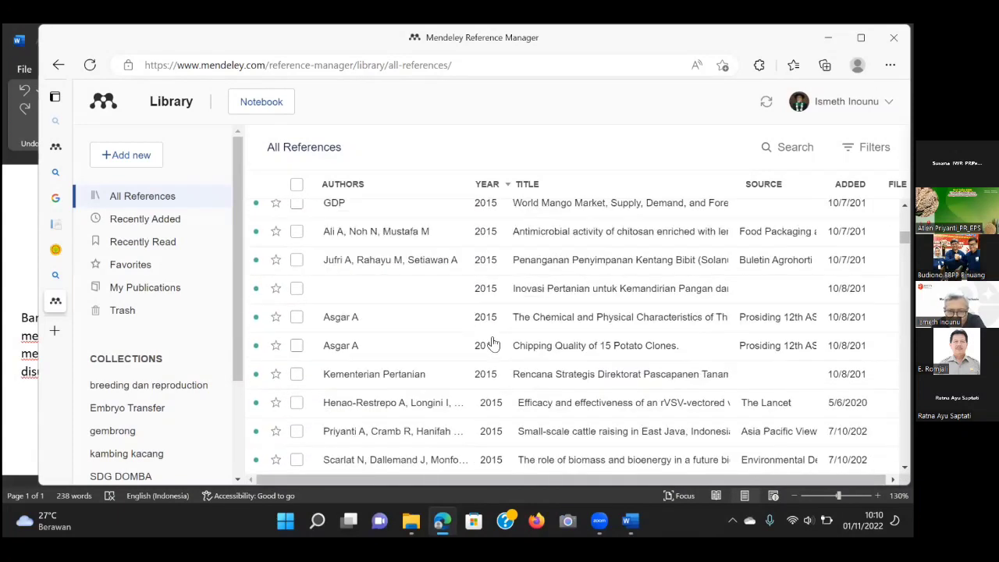
{"action": "scroll", "coordinate": [493, 340], "scroll_direction": "up", "scroll_amount": 1}
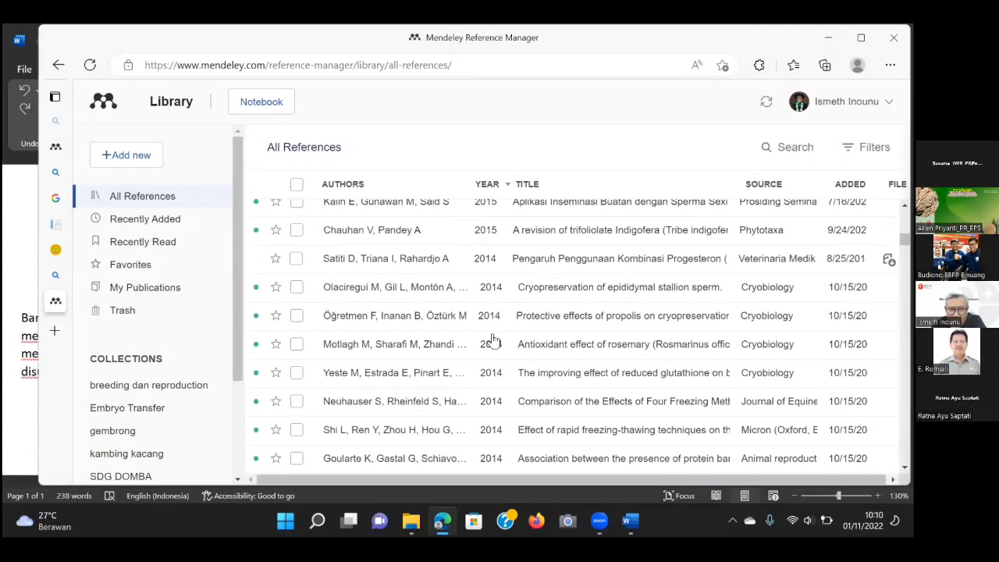
{"action": "scroll", "coordinate": [494, 340], "scroll_direction": "down", "scroll_amount": 2}
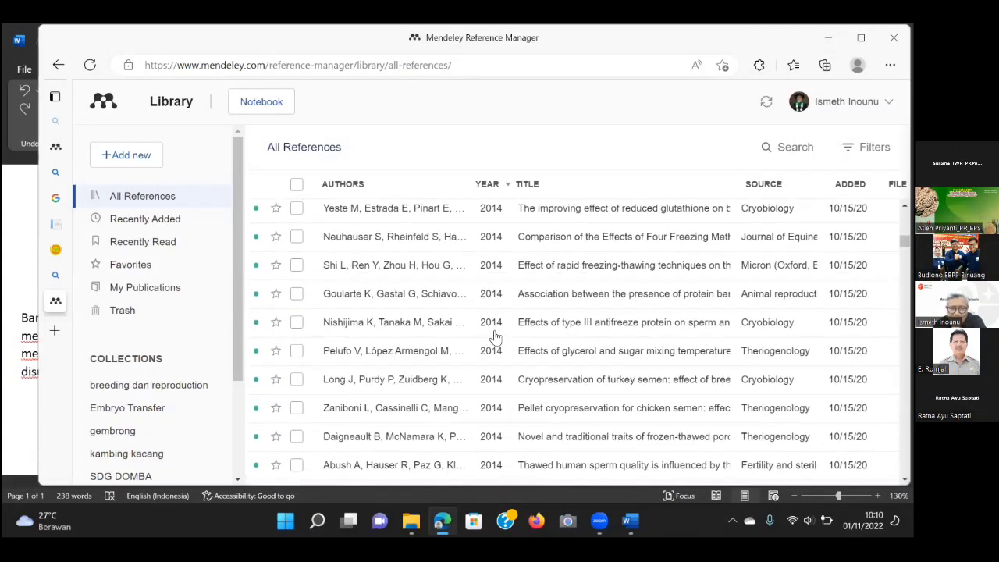
{"action": "scroll", "coordinate": [494, 340], "scroll_direction": "down", "scroll_amount": 2}
{"action": "scroll", "coordinate": [496, 335], "scroll_direction": "up", "scroll_amount": 1}
{"action": "scroll", "coordinate": [498, 335], "scroll_direction": "down", "scroll_amount": 3}
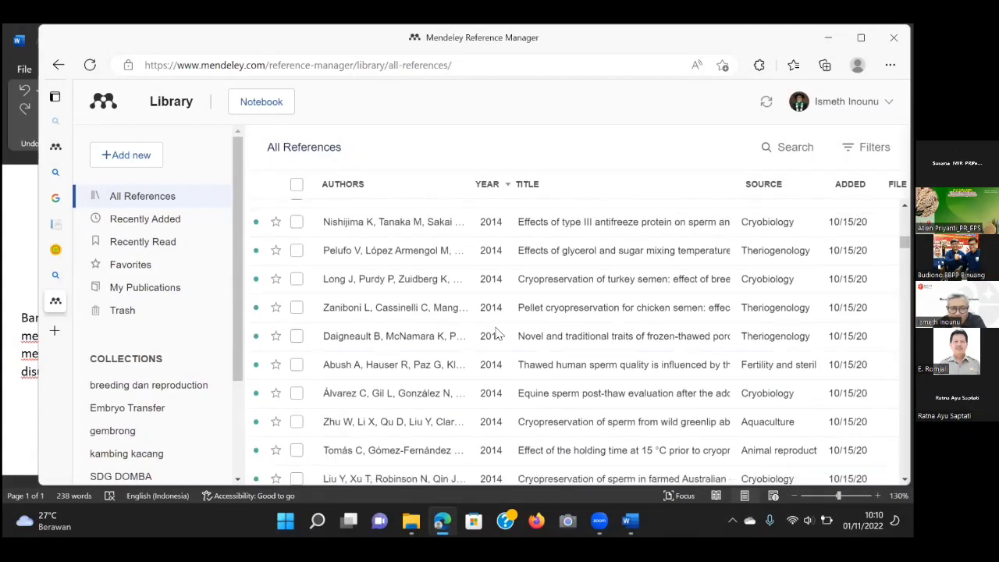
{"action": "scroll", "coordinate": [497, 335], "scroll_direction": "down", "scroll_amount": 1}
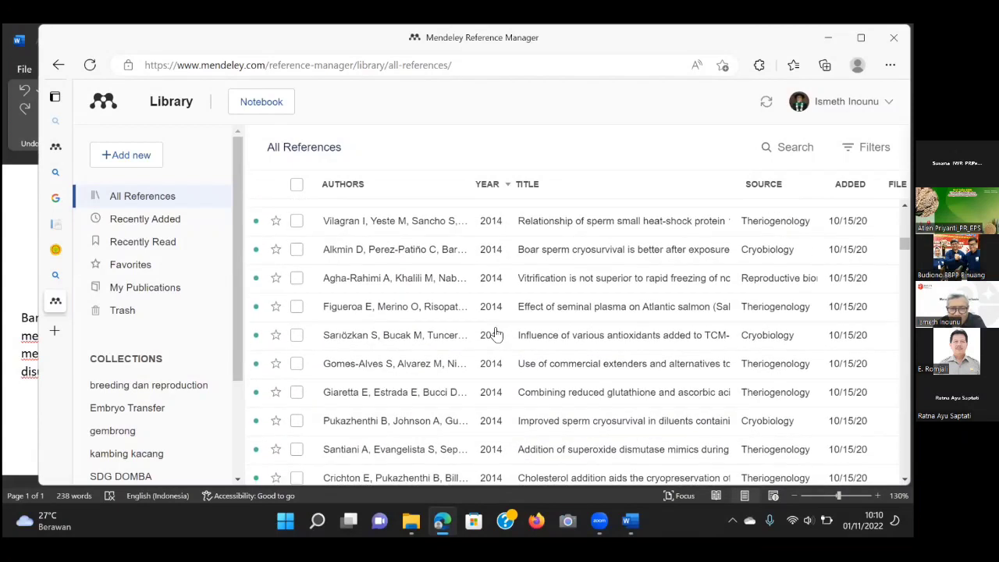
{"action": "scroll", "coordinate": [497, 334], "scroll_direction": "down", "scroll_amount": 1}
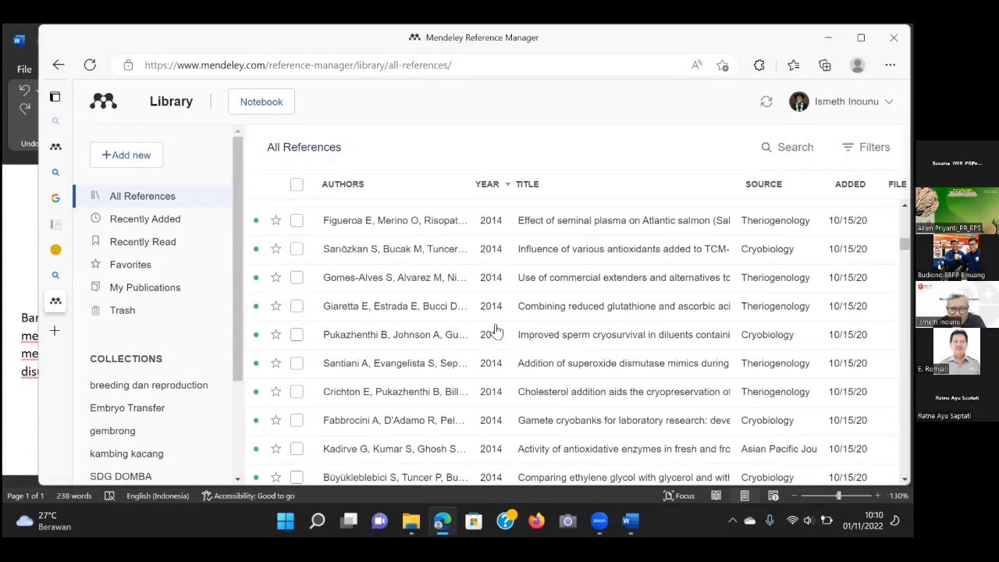
{"action": "scroll", "coordinate": [497, 332], "scroll_direction": "down", "scroll_amount": 2}
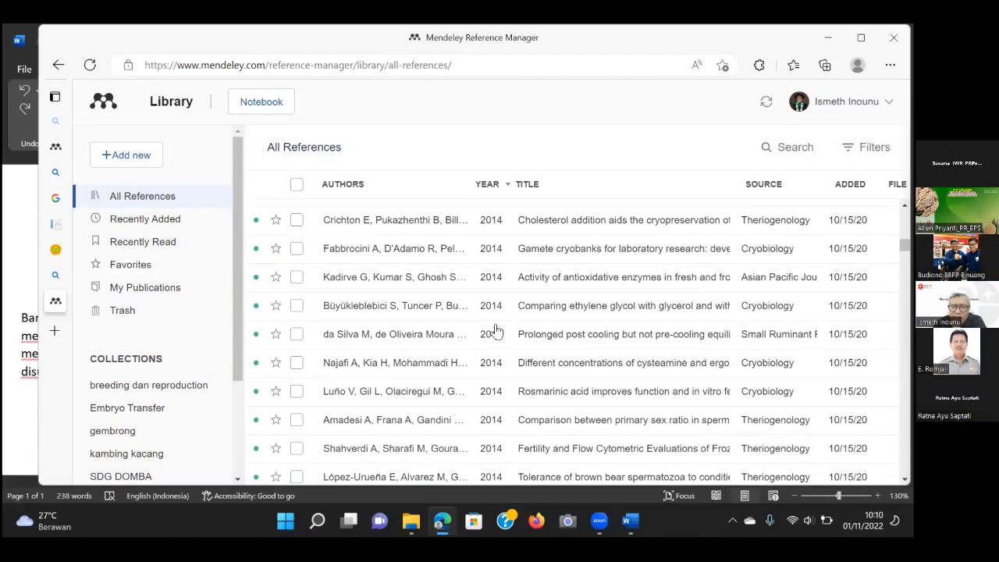
Search the library for 'Kementerian' and open the Permentan Nomor 117 Tahun 2014 entry.
{"action": "left_click", "coordinate": [785, 151]}
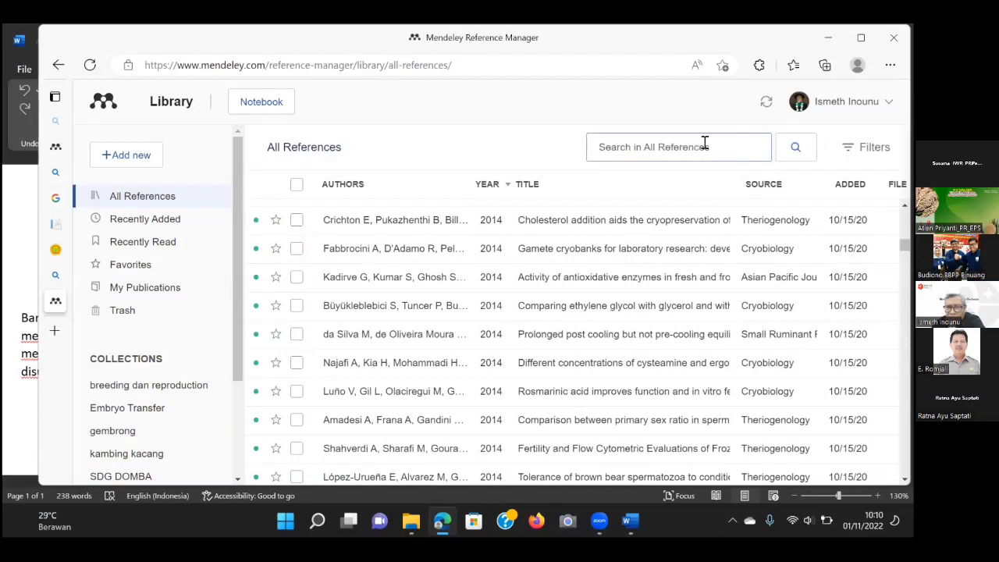
{"action": "type", "text": "K"}
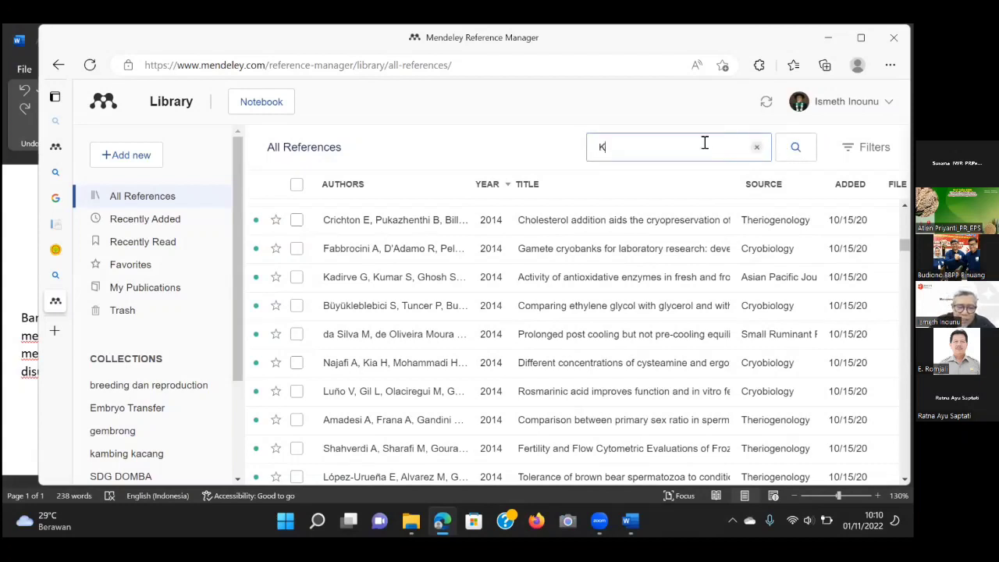
{"action": "type", "text": "ementer"}
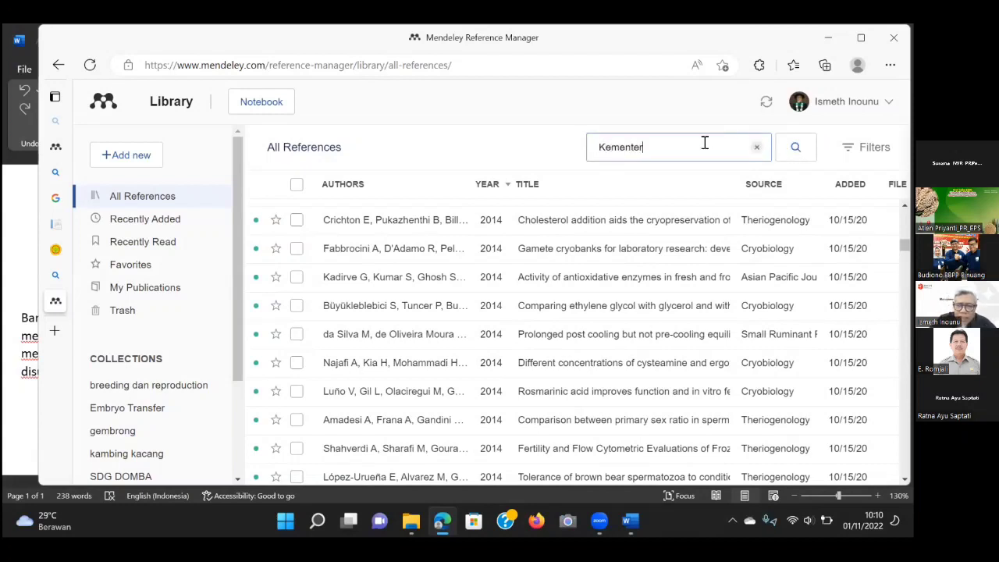
{"action": "type", "text": "ian"}
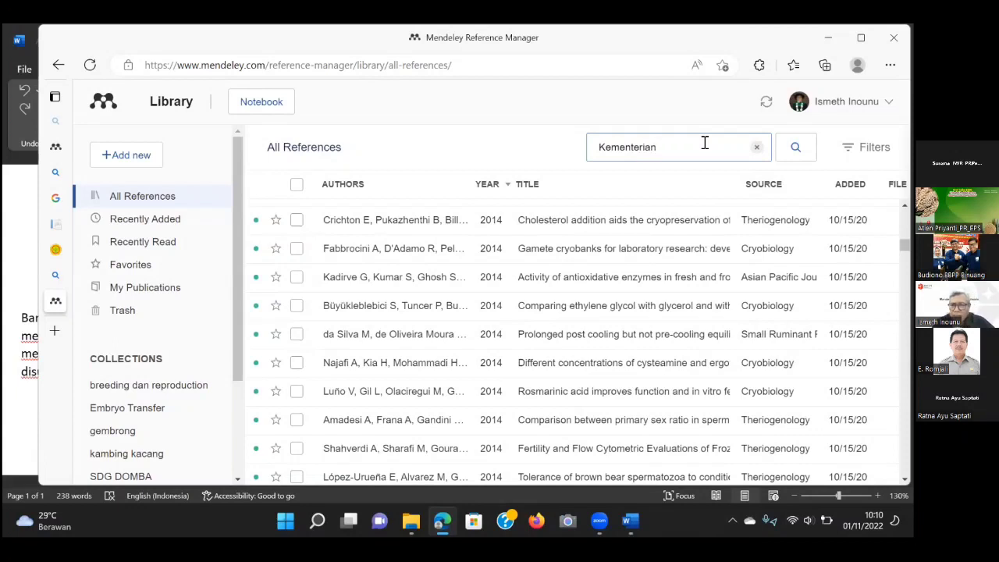
{"action": "left_click", "coordinate": [798, 148]}
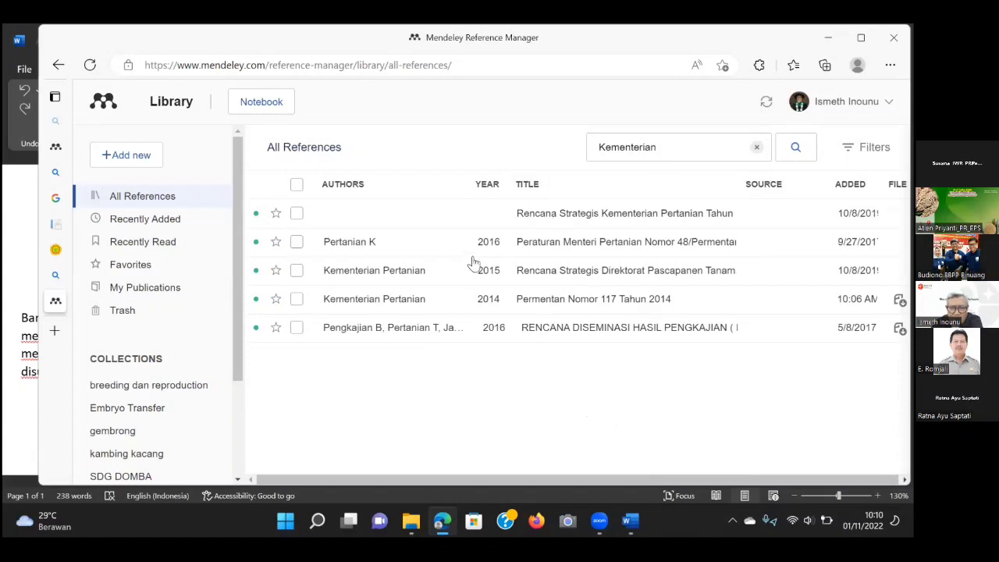
{"action": "left_click", "coordinate": [469, 304]}
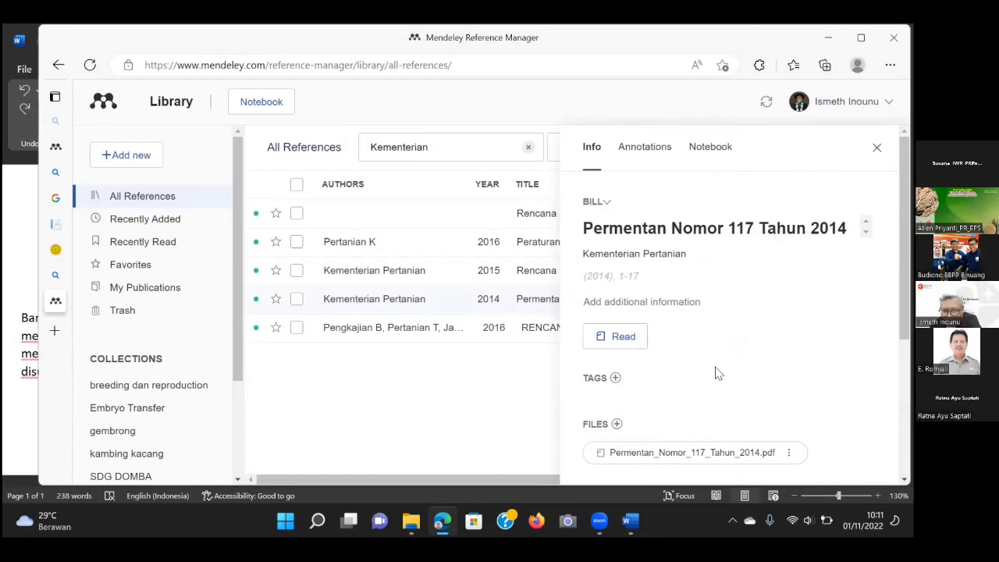
{"action": "scroll", "coordinate": [715, 369], "scroll_direction": "down", "scroll_amount": 3}
{"action": "scroll", "coordinate": [719, 373], "scroll_direction": "down", "scroll_amount": 1}
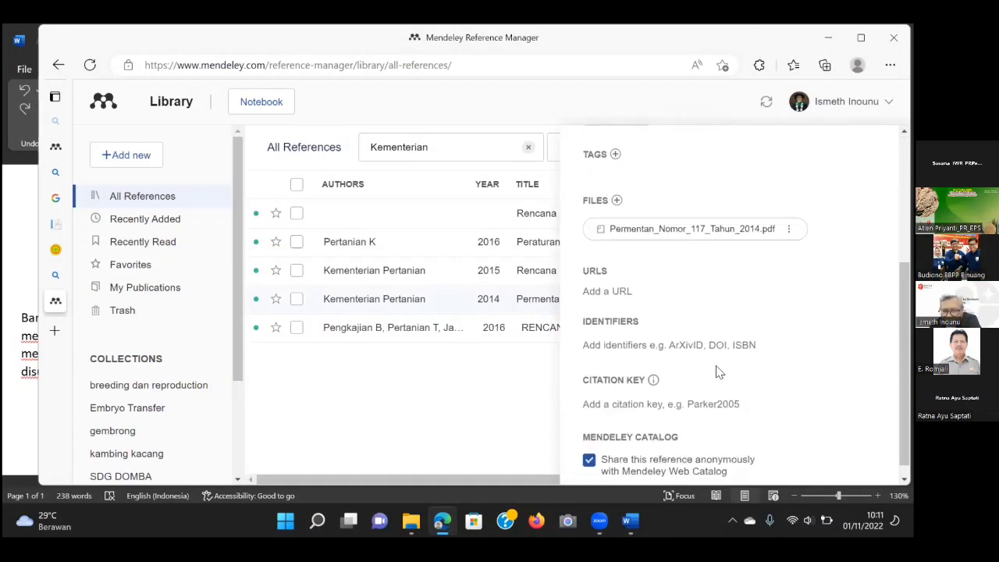
{"action": "scroll", "coordinate": [717, 370], "scroll_direction": "up", "scroll_amount": 5}
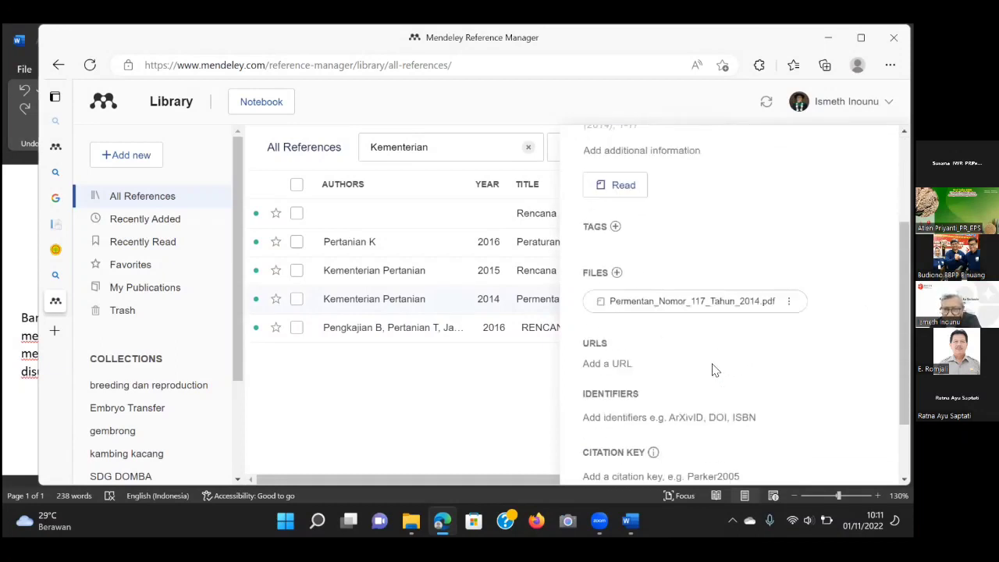
{"action": "scroll", "coordinate": [715, 368], "scroll_direction": "up", "scroll_amount": 1}
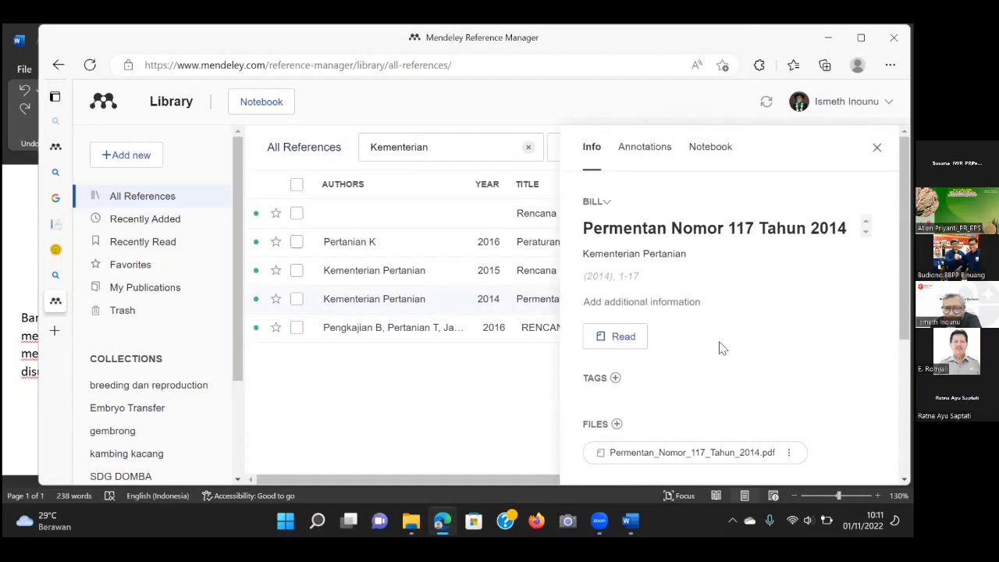
Expand the additional fields, fill the Legislative Body, and enter month 3, day 23.
{"action": "left_click", "coordinate": [631, 303]}
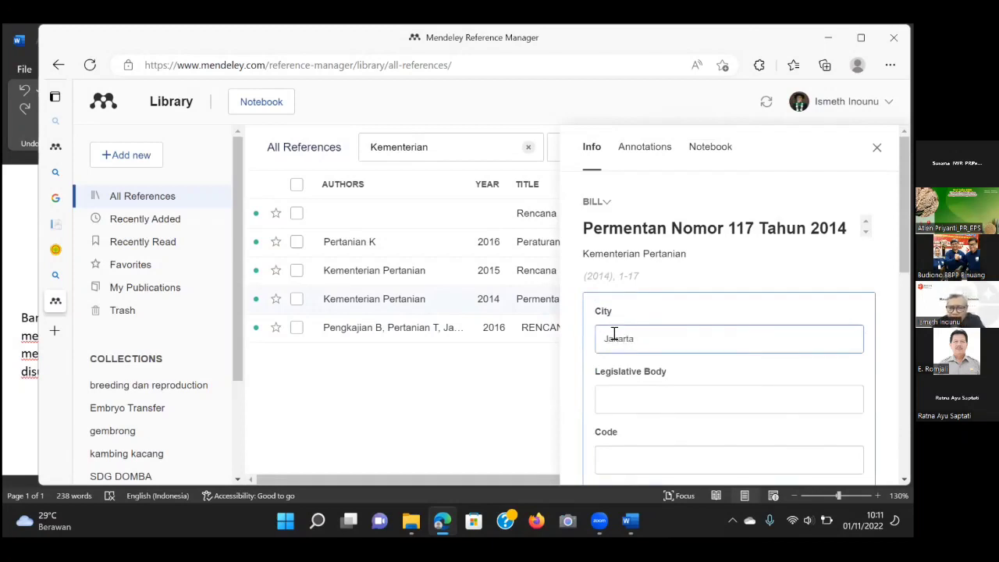
{"action": "left_click", "coordinate": [618, 400]}
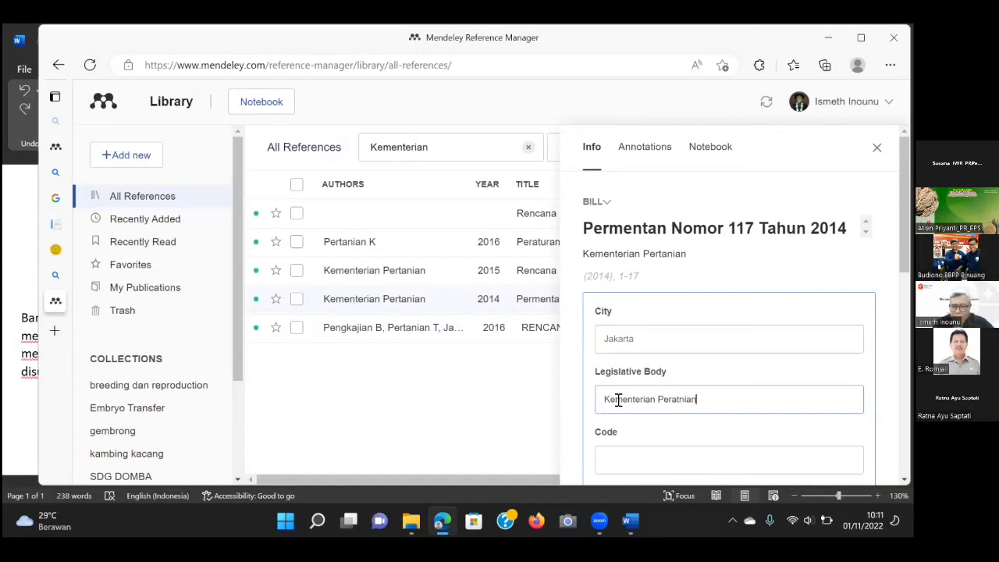
{"action": "scroll", "coordinate": [631, 456], "scroll_direction": "down", "scroll_amount": 2}
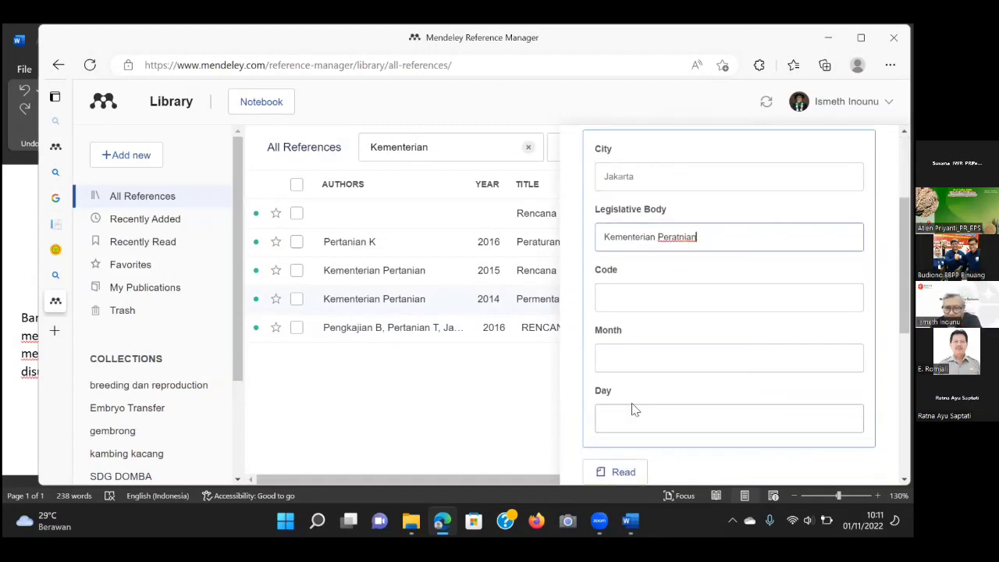
{"action": "left_click", "coordinate": [612, 362]}
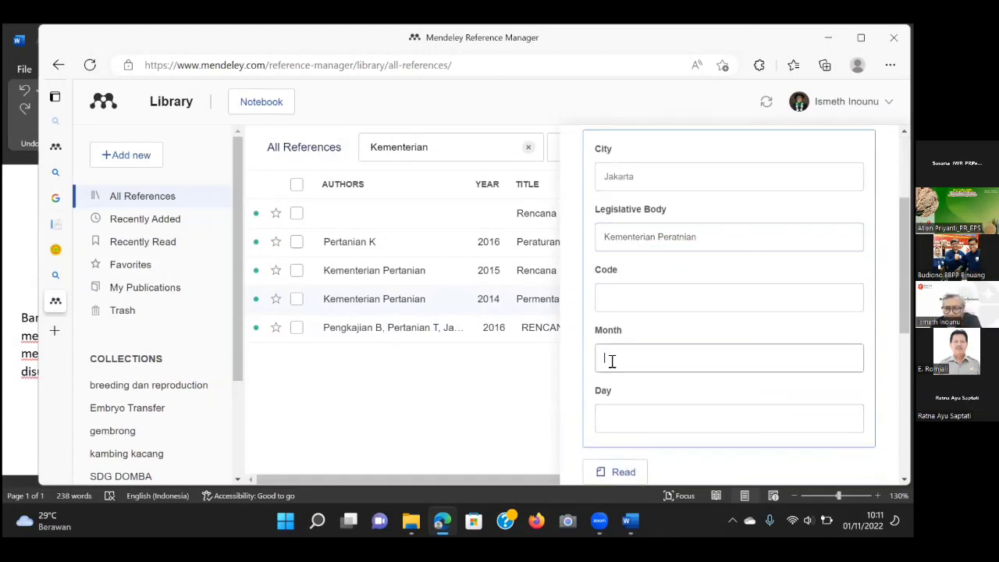
{"action": "left_click", "coordinate": [657, 420]}
{"action": "type", "text": "3"}
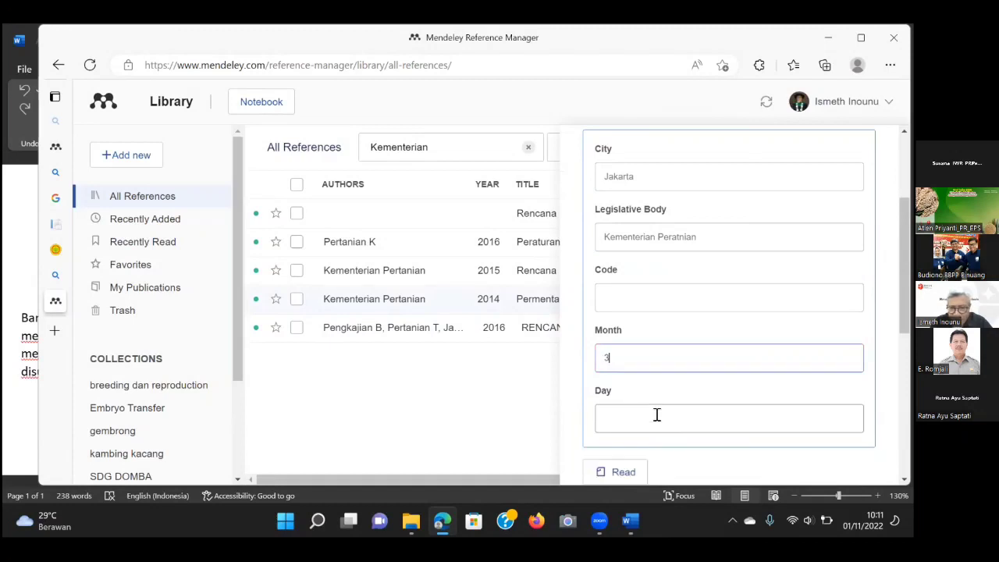
{"action": "scroll", "coordinate": [657, 414], "scroll_direction": "down", "scroll_amount": 2}
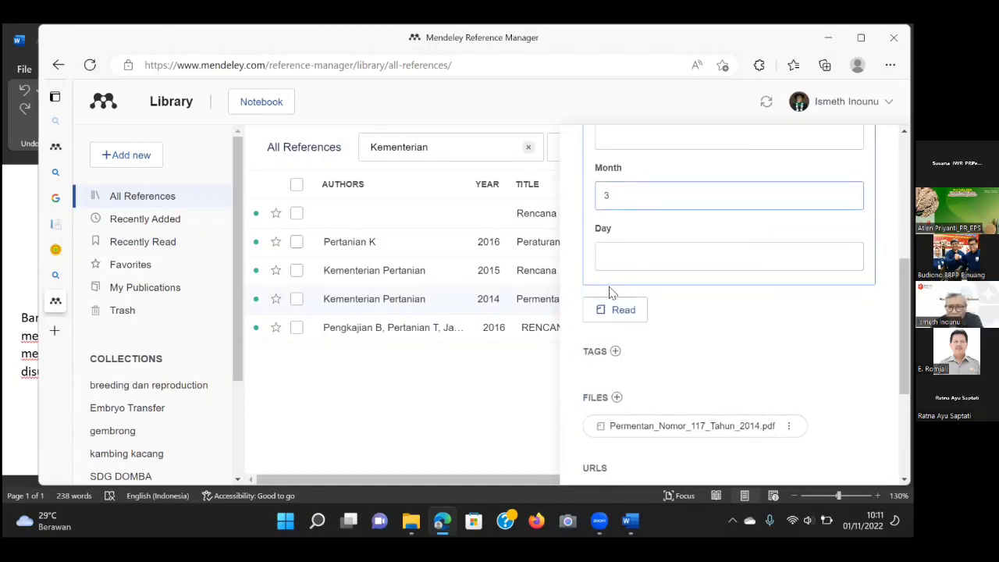
{"action": "left_click", "coordinate": [618, 258]}
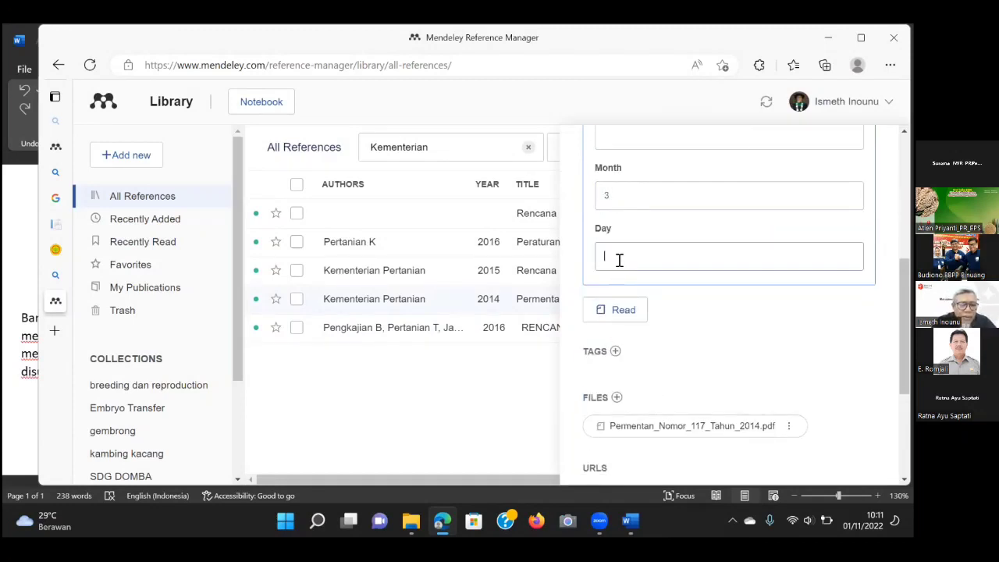
{"action": "type", "text": "23"}
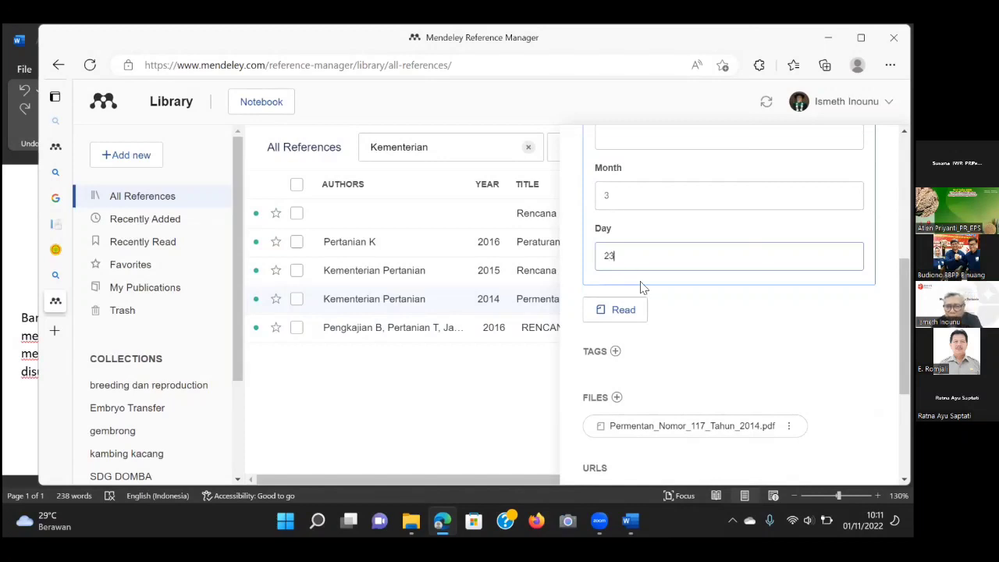
Correct the issue date to month 10 and day 8 and let it sync.
{"action": "scroll", "coordinate": [713, 330], "scroll_direction": "down", "scroll_amount": 2}
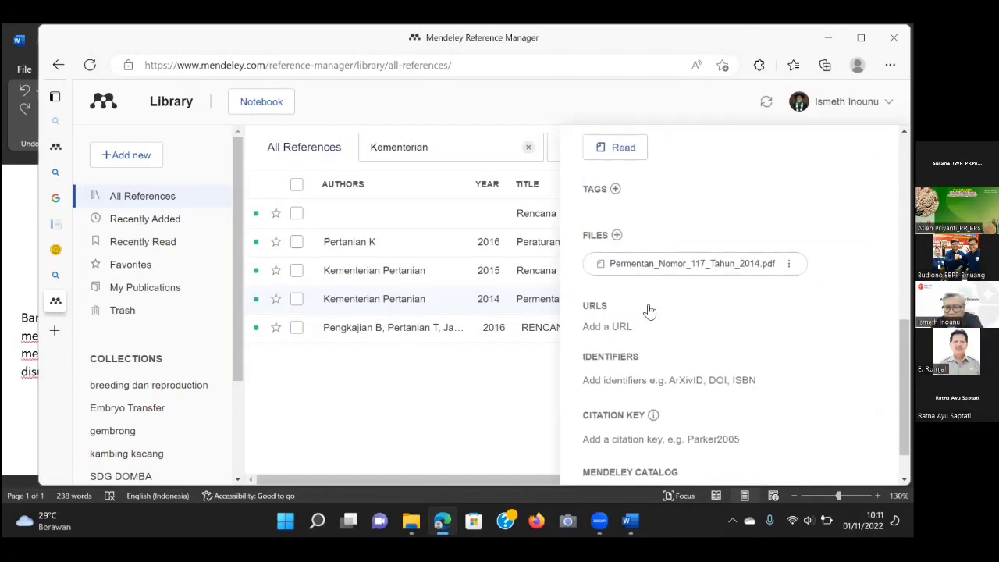
{"action": "scroll", "coordinate": [649, 318], "scroll_direction": "down", "scroll_amount": 1}
{"action": "scroll", "coordinate": [653, 309], "scroll_direction": "up", "scroll_amount": 2}
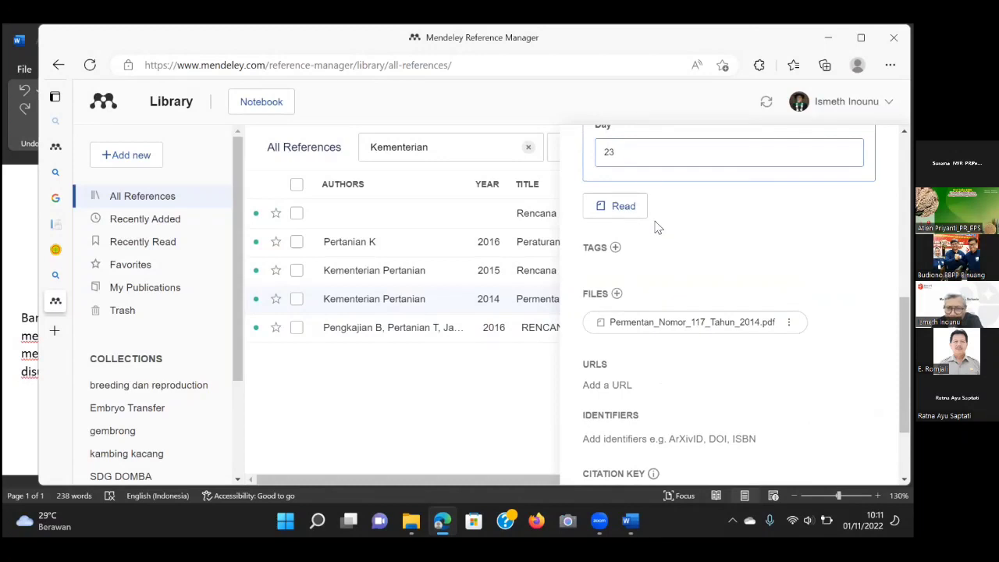
{"action": "scroll", "coordinate": [640, 161], "scroll_direction": "up", "scroll_amount": 1}
{"action": "left_click_drag", "start_coordinate": [612, 154], "coordinate": [602, 148]}
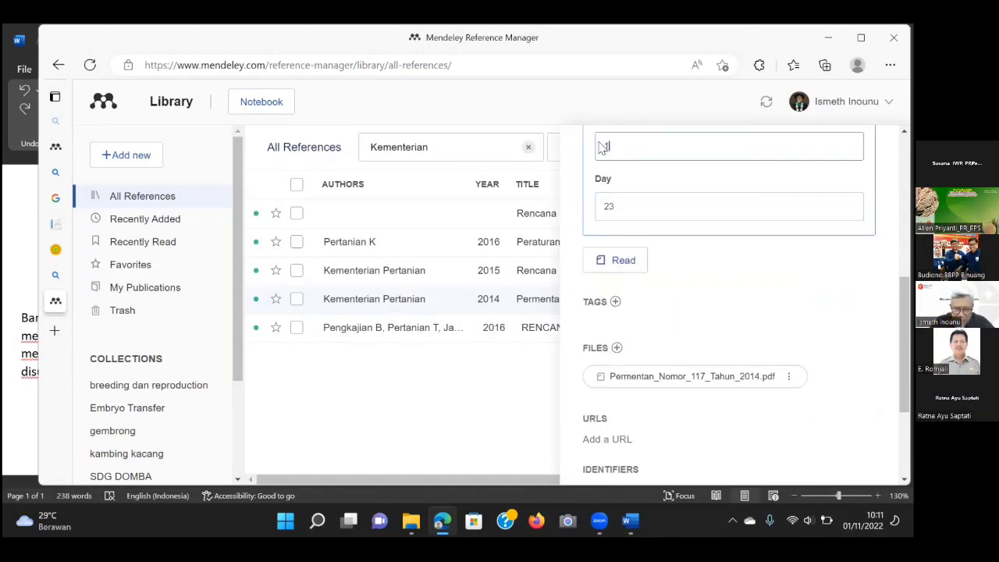
{"action": "type", "text": "10"}
{"action": "left_click_drag", "start_coordinate": [627, 204], "coordinate": [582, 203]}
{"action": "key", "text": "BackSpace"}
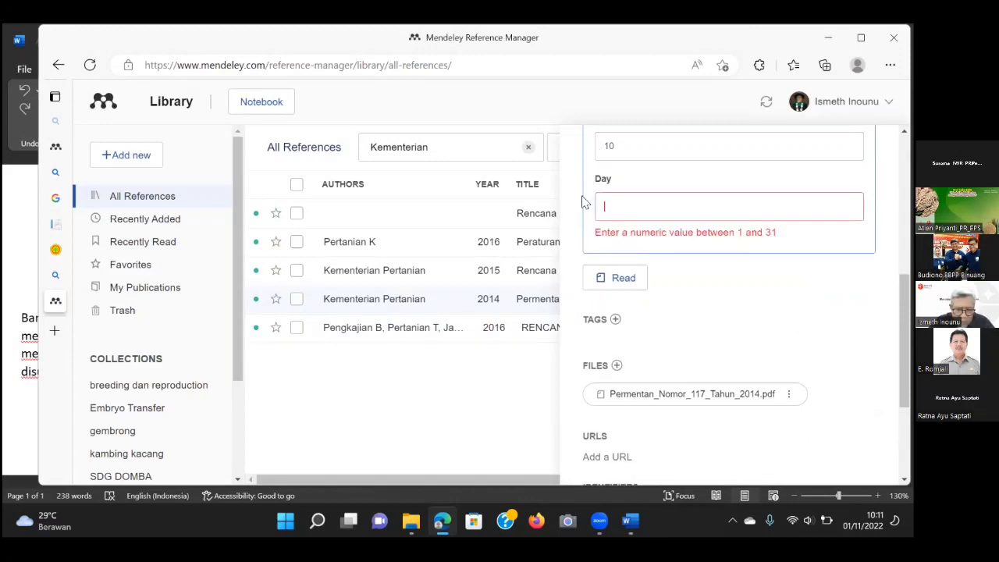
{"action": "type", "text": "8"}
{"action": "scroll", "coordinate": [700, 317], "scroll_direction": "down", "scroll_amount": 3}
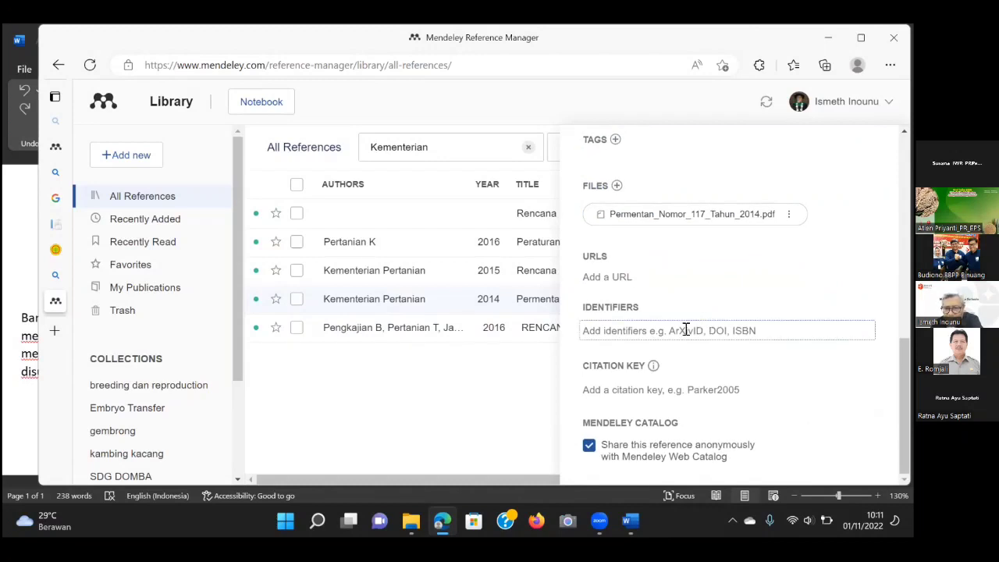
{"action": "scroll", "coordinate": [729, 375], "scroll_direction": "up", "scroll_amount": 3}
{"action": "middle_click", "coordinate": [729, 375]}
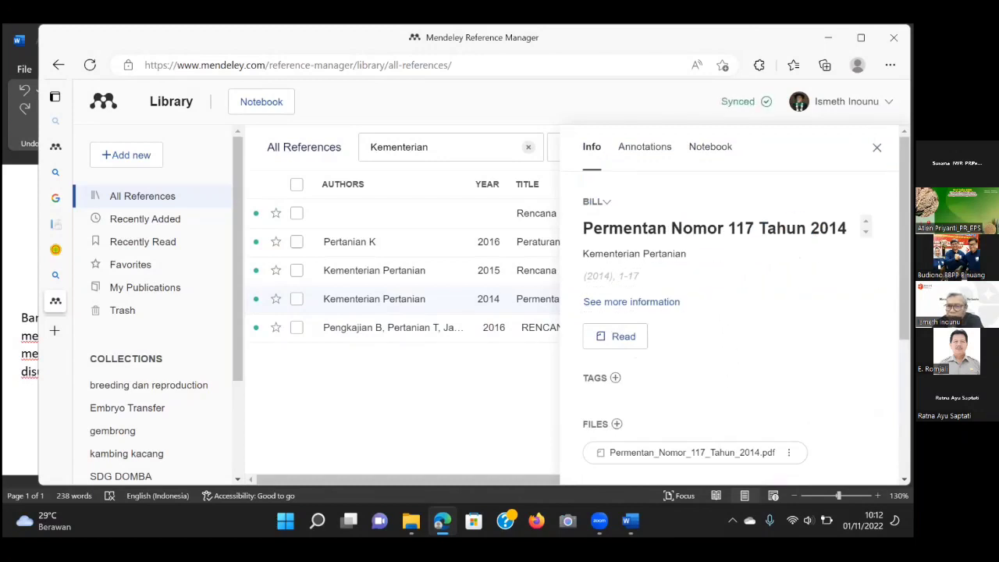
Close the Permentan details panel and bring Word's Document1 to the front.
{"action": "left_click", "coordinate": [877, 147]}
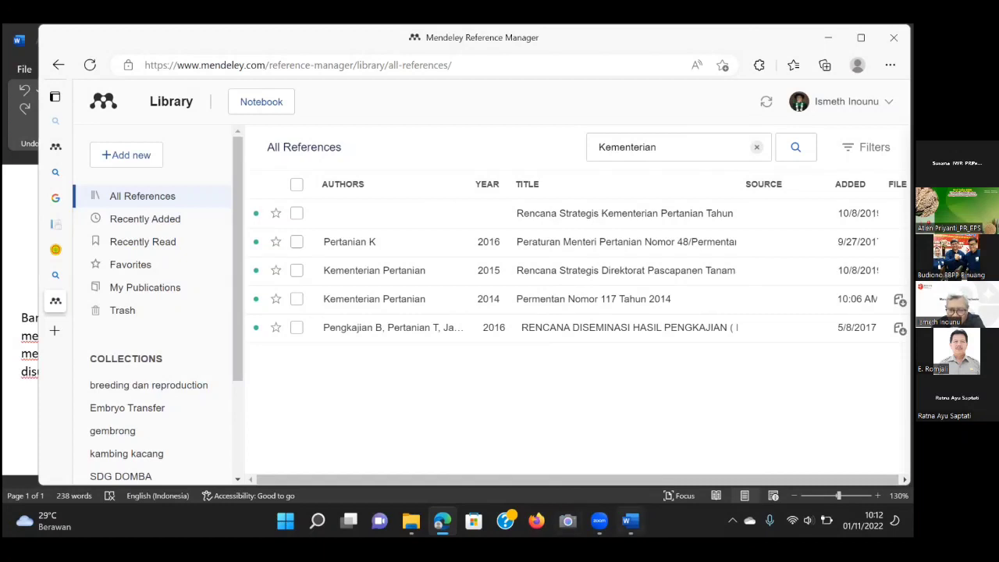
{"action": "left_click", "coordinate": [600, 521]}
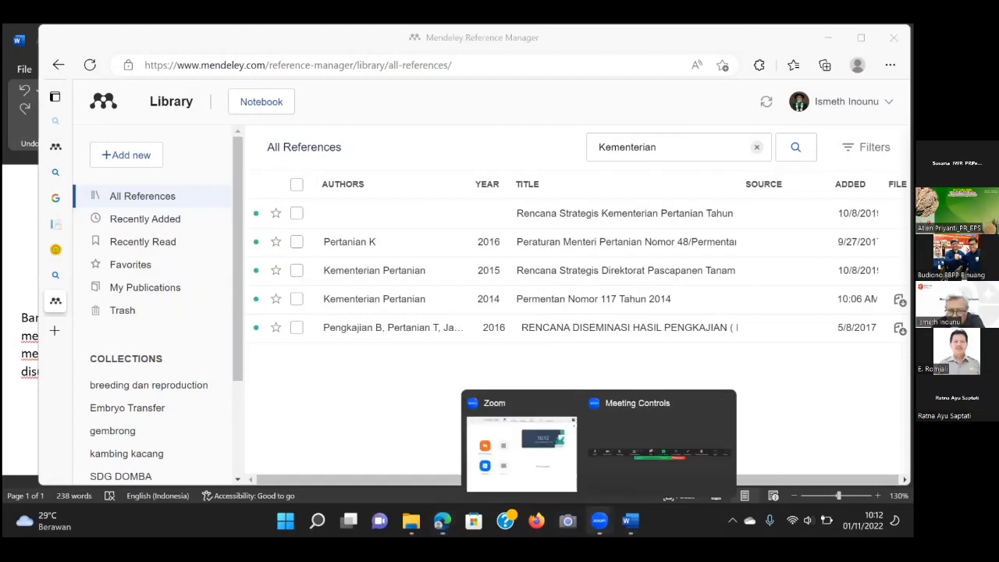
{"action": "left_click", "coordinate": [810, 407]}
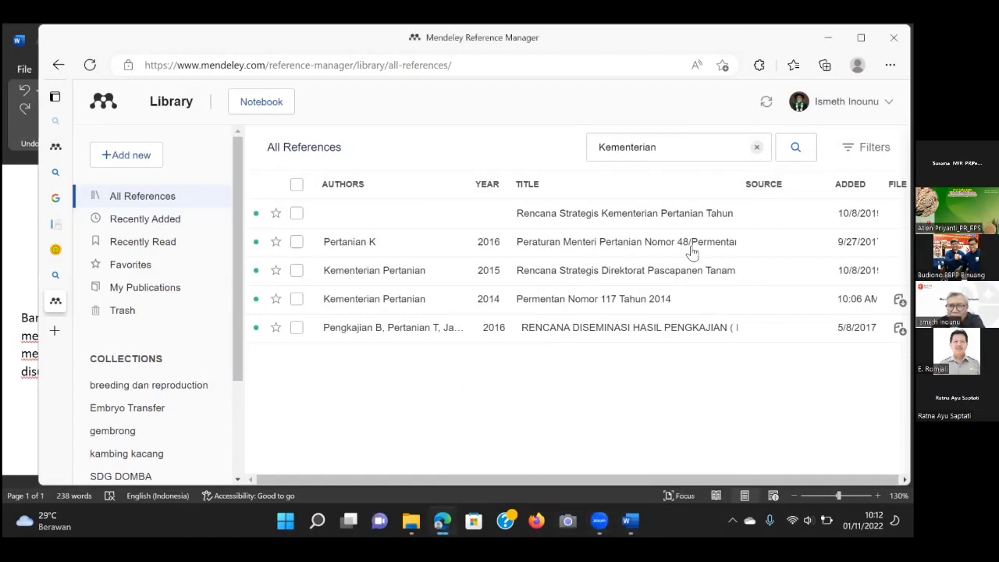
{"action": "mouse_move", "coordinate": [52, 248]}
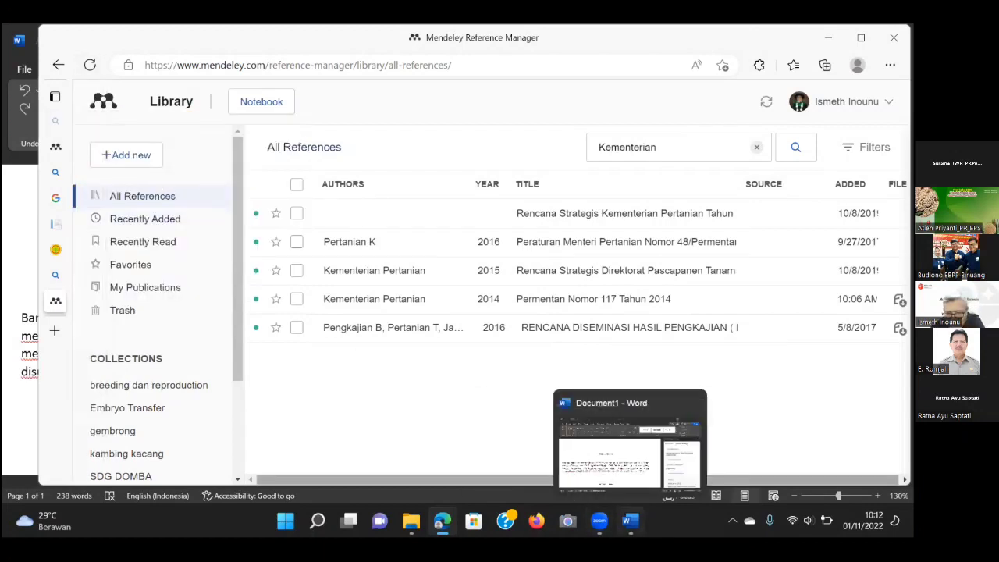
{"action": "left_click", "coordinate": [624, 498]}
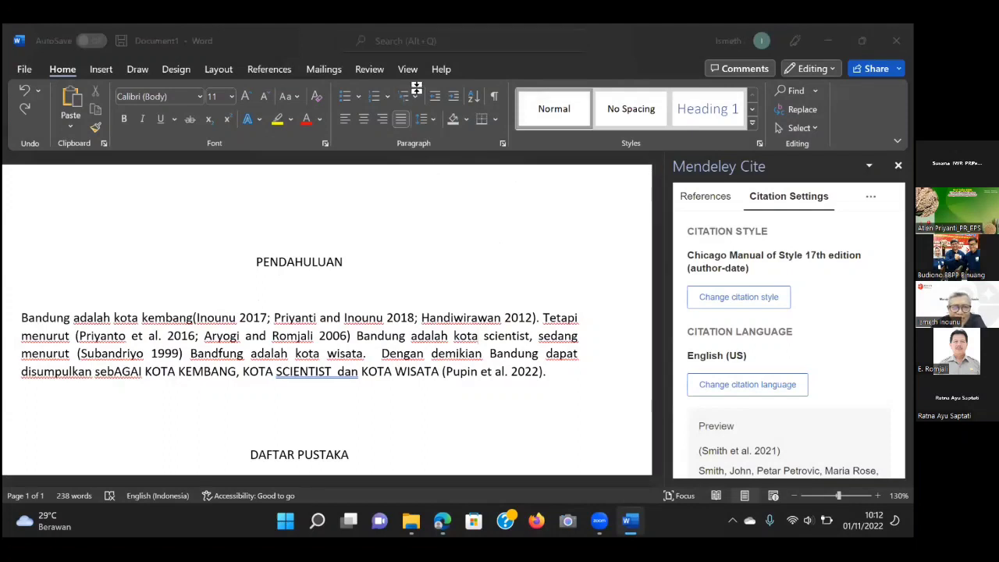
Insert a space between 'wisata' and its period in the PENDAHULUAN paragraph.
{"action": "left_click", "coordinate": [7, 233]}
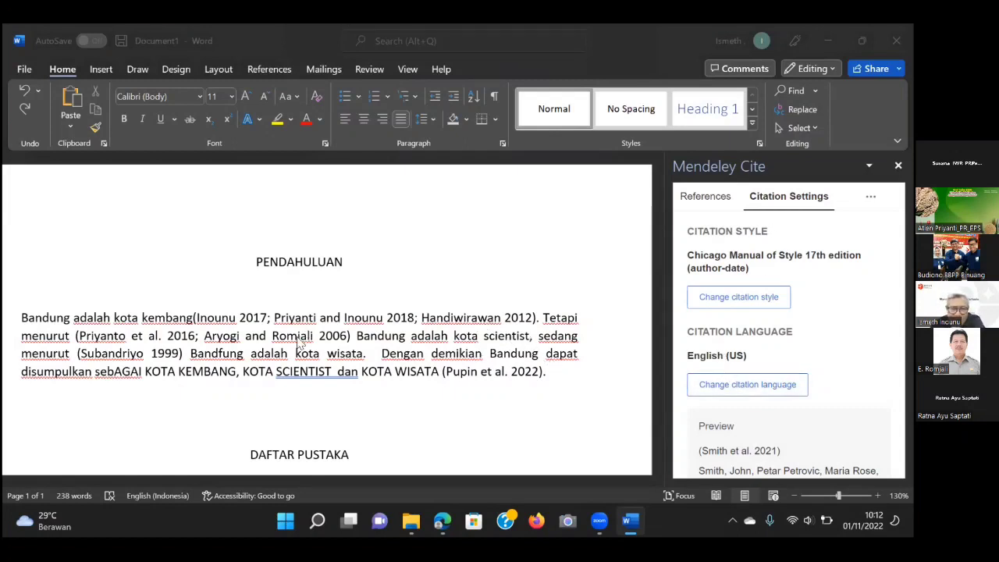
{"action": "left_click", "coordinate": [553, 372]}
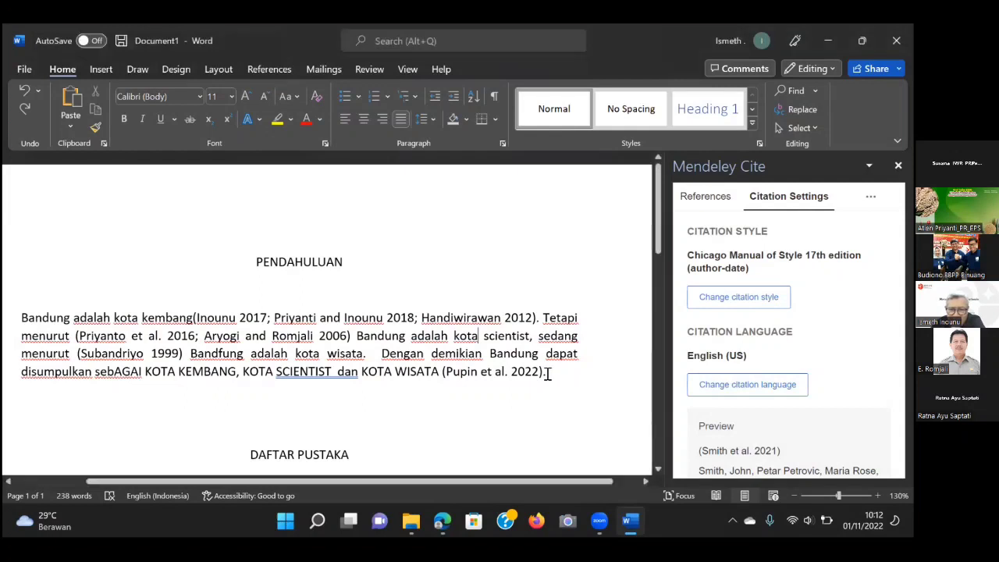
{"action": "left_click", "coordinate": [364, 353]}
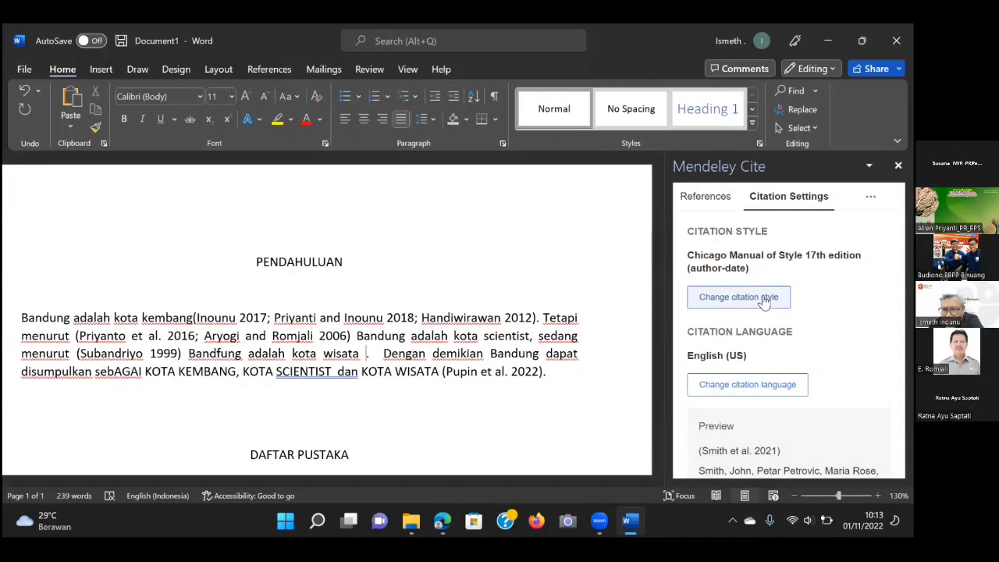
Show the Mendeley Cite reference list with the Recently Added collection selected.
{"action": "left_click", "coordinate": [700, 201]}
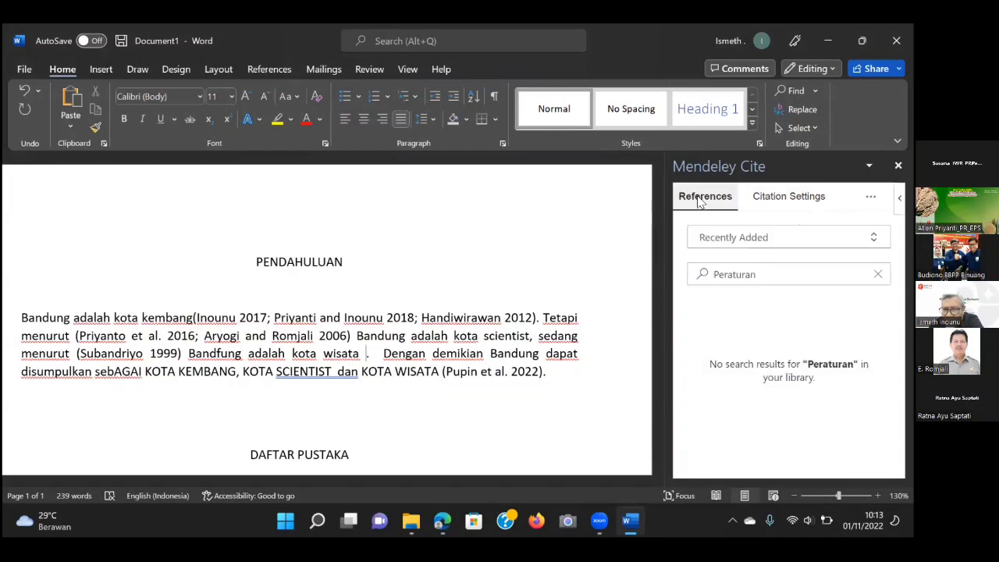
{"action": "left_click", "coordinate": [759, 241]}
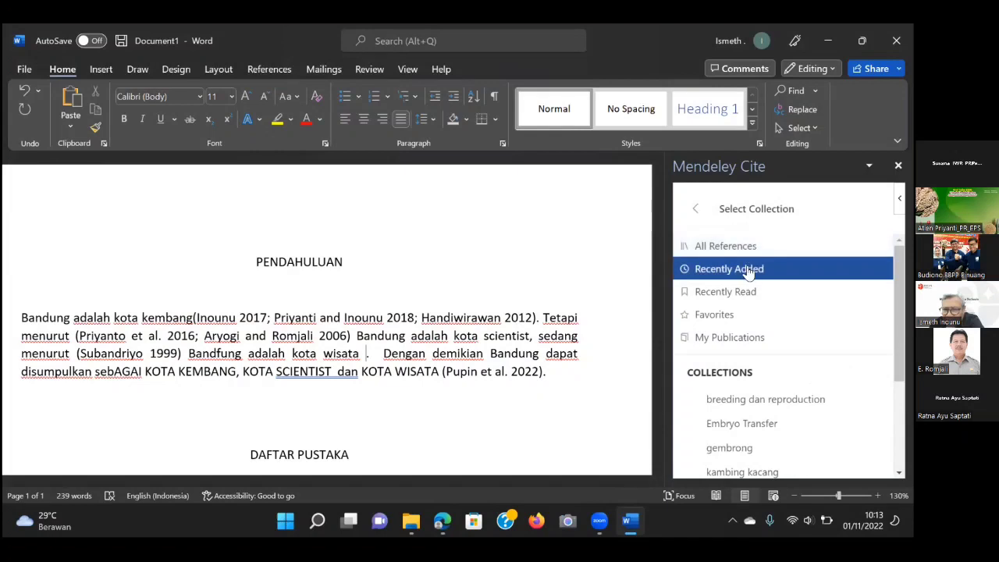
{"action": "left_click", "coordinate": [747, 269]}
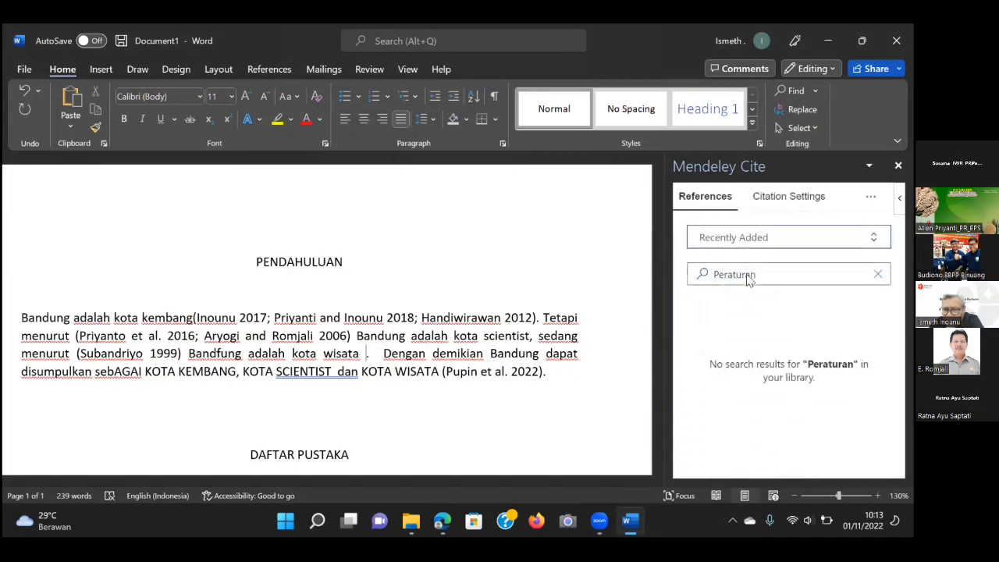
{"action": "left_click", "coordinate": [773, 281]}
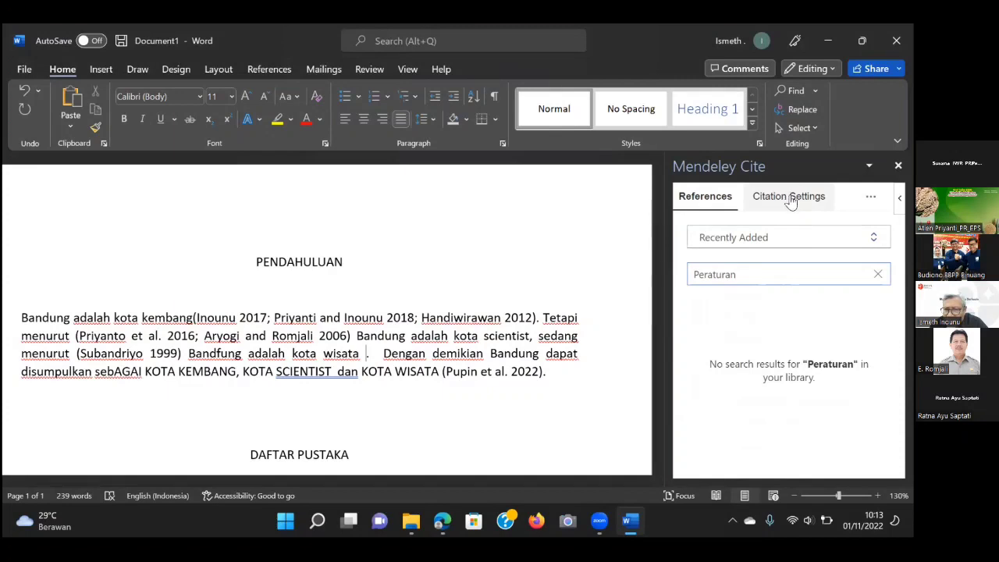
Update the references from the Mendeley library, then open the collection dropdown.
{"action": "left_click", "coordinate": [871, 196]}
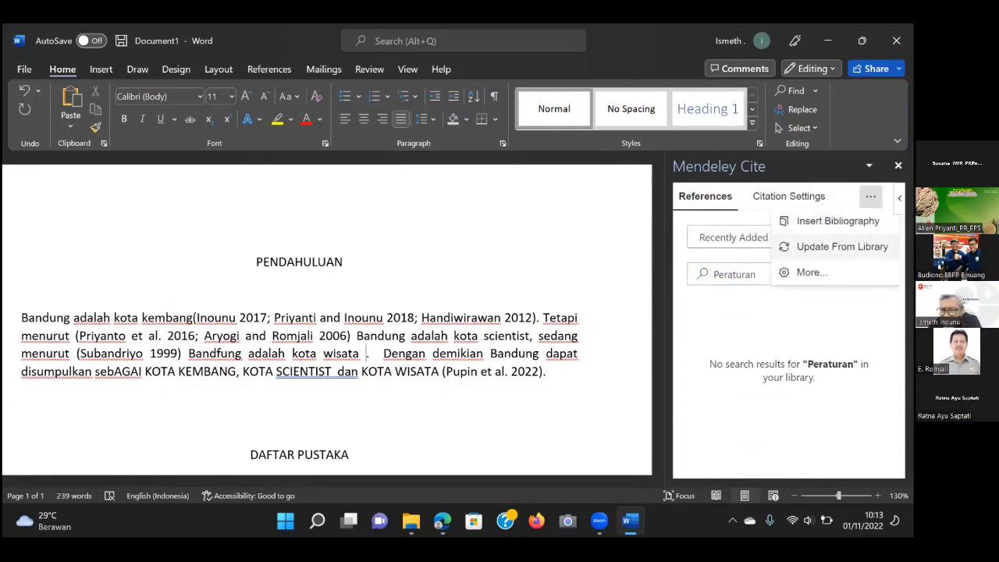
{"action": "left_click", "coordinate": [843, 246]}
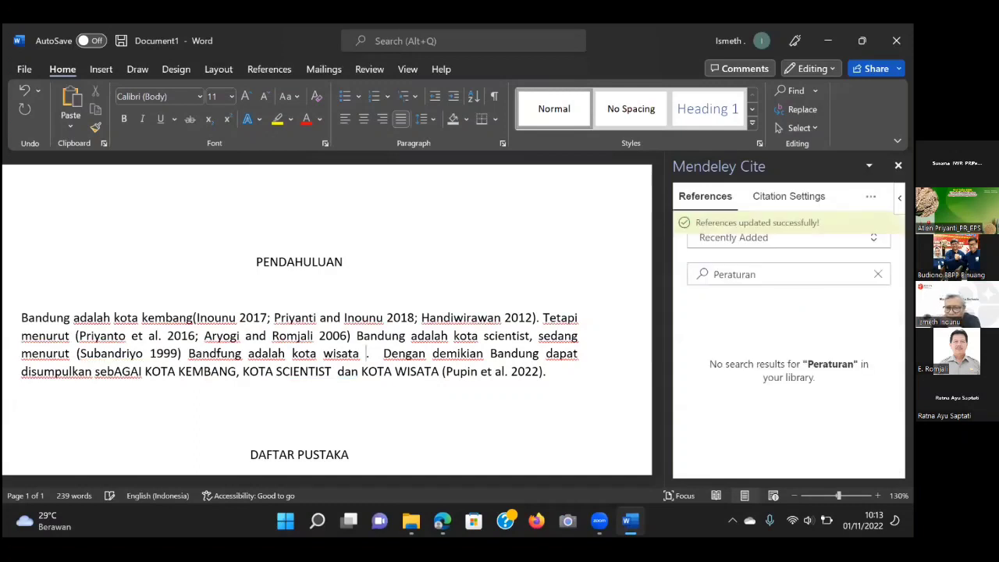
{"action": "left_click", "coordinate": [777, 279]}
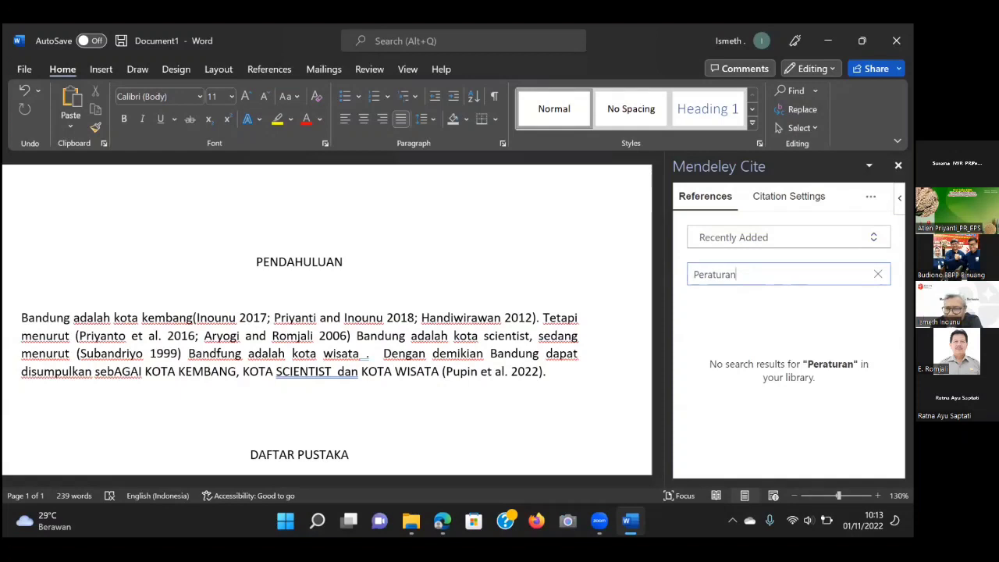
{"action": "left_click", "coordinate": [781, 238]}
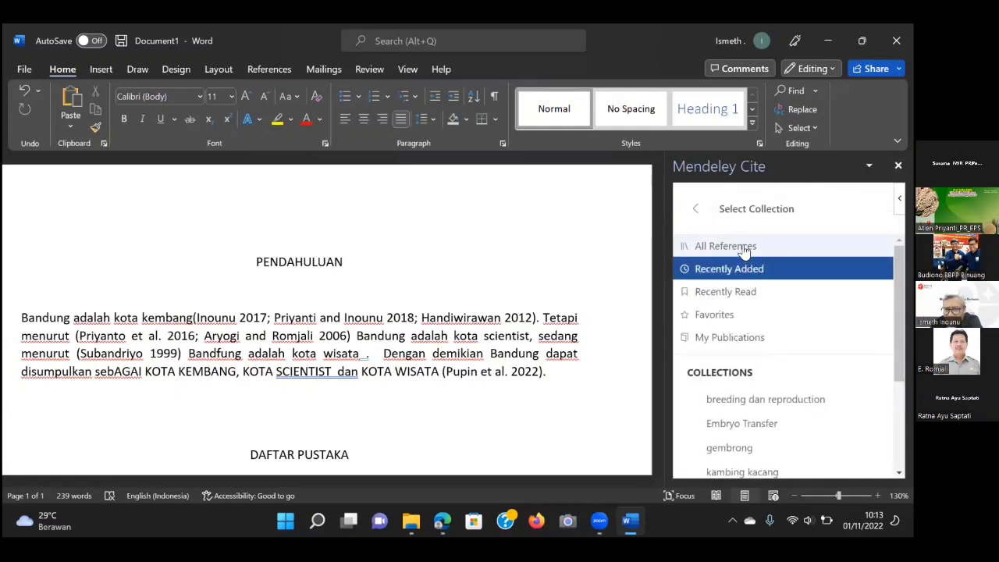
Search All References and scroll through the Peraturan results.
{"action": "left_click", "coordinate": [745, 248]}
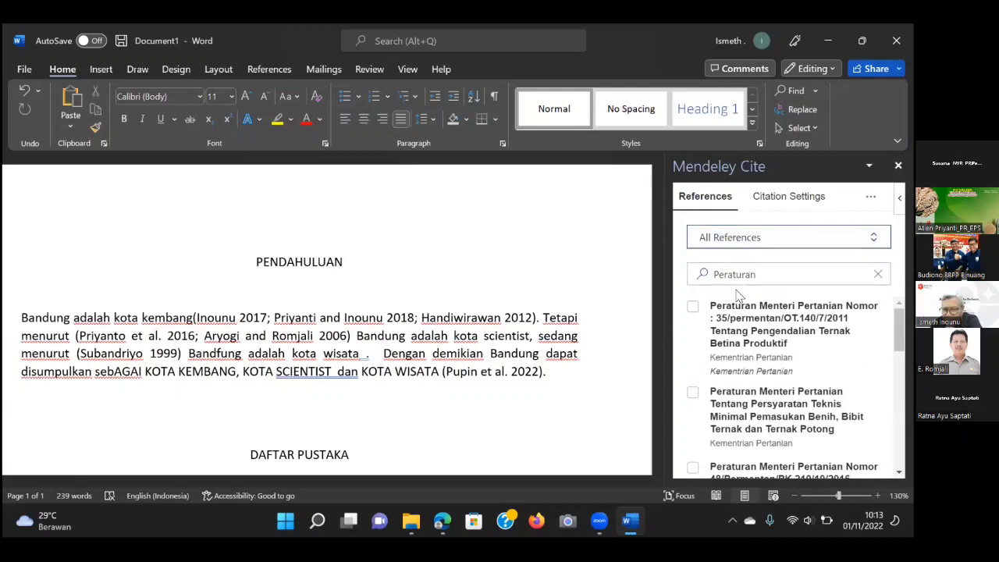
{"action": "scroll", "coordinate": [744, 344], "scroll_direction": "down", "scroll_amount": 2}
{"action": "scroll", "coordinate": [750, 355], "scroll_direction": "down", "scroll_amount": 3}
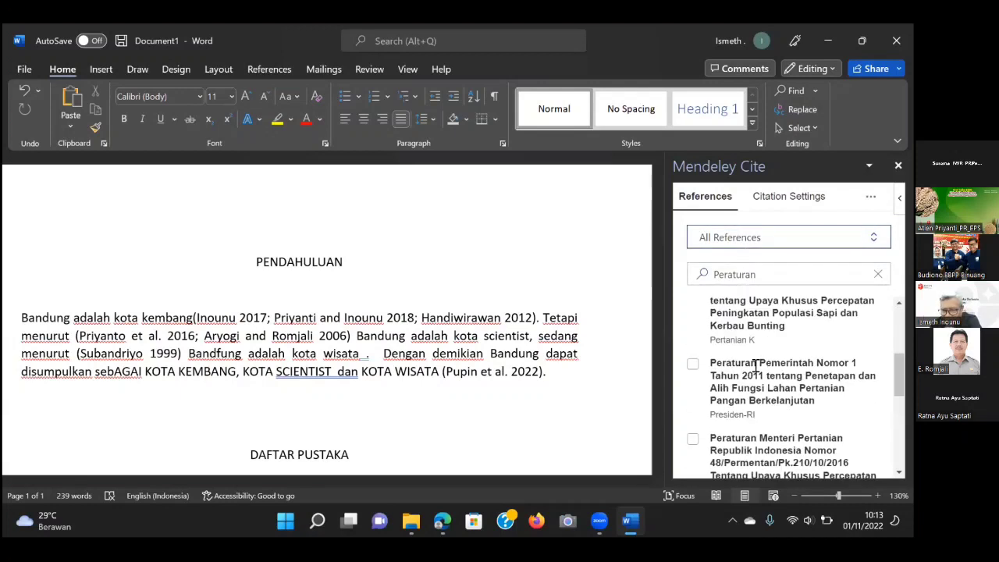
{"action": "scroll", "coordinate": [756, 367], "scroll_direction": "down", "scroll_amount": 3}
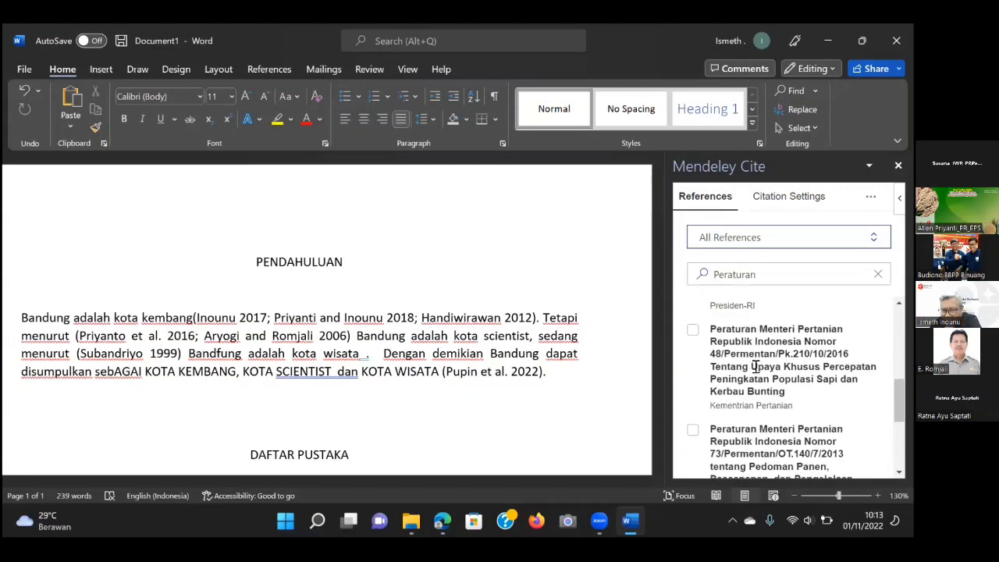
{"action": "scroll", "coordinate": [756, 367], "scroll_direction": "down", "scroll_amount": 2}
{"action": "scroll", "coordinate": [756, 372], "scroll_direction": "down", "scroll_amount": 3}
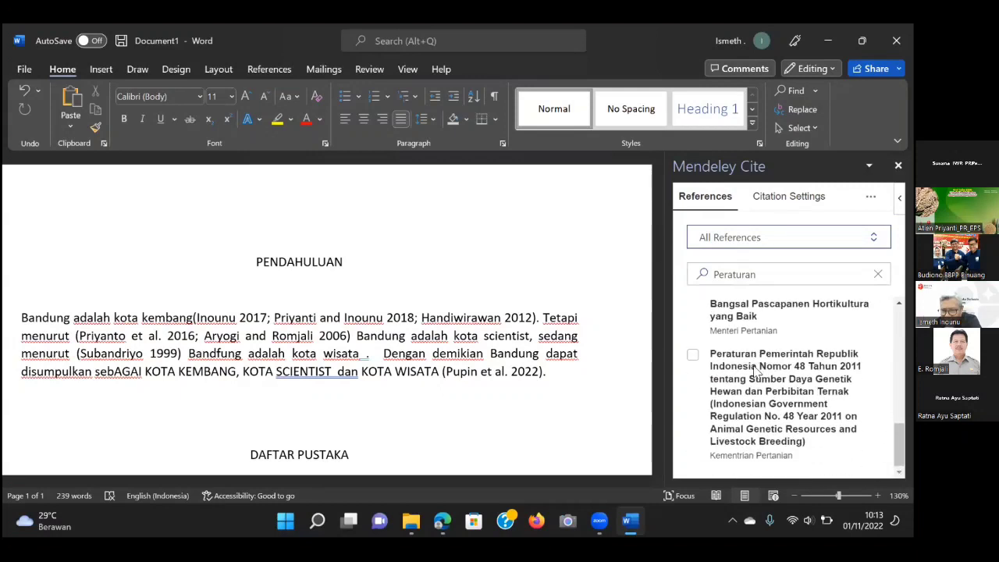
{"action": "scroll", "coordinate": [755, 367], "scroll_direction": "up", "scroll_amount": 8}
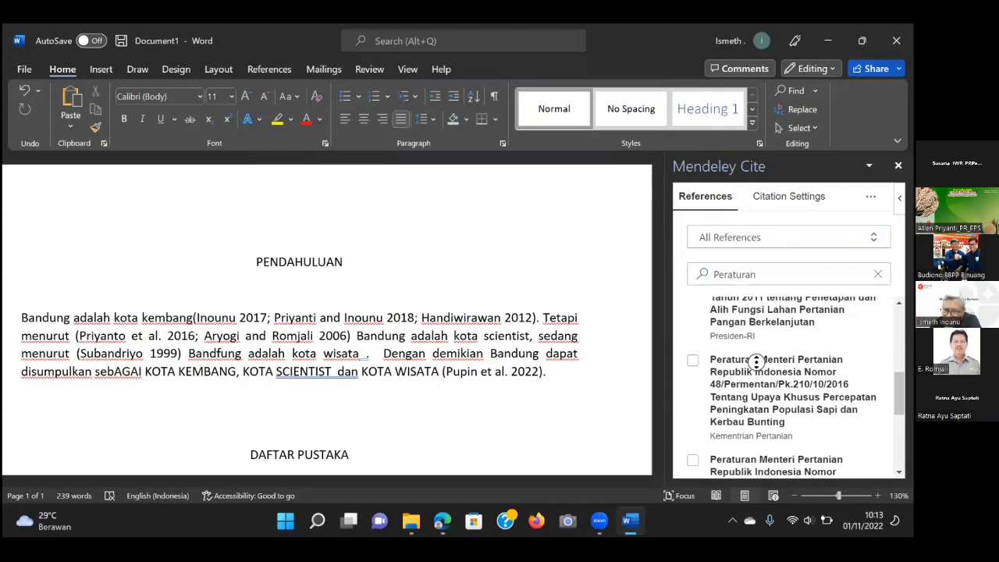
{"action": "scroll", "coordinate": [767, 326], "scroll_direction": "up", "scroll_amount": 6}
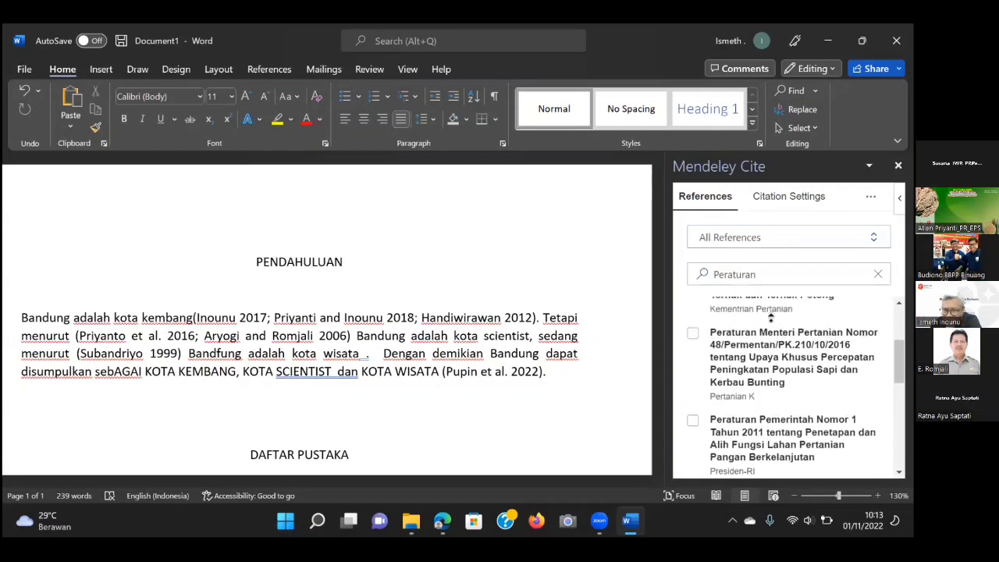
{"action": "scroll", "coordinate": [795, 310], "scroll_direction": "up", "scroll_amount": 2}
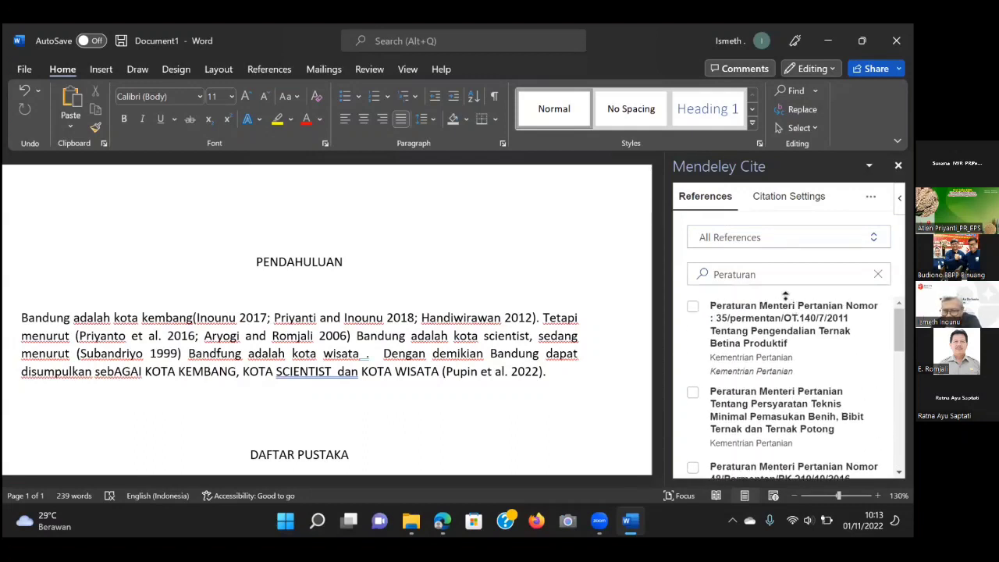
Add 117 to the Peraturan query, then remove it again.
{"action": "left_click", "coordinate": [762, 276]}
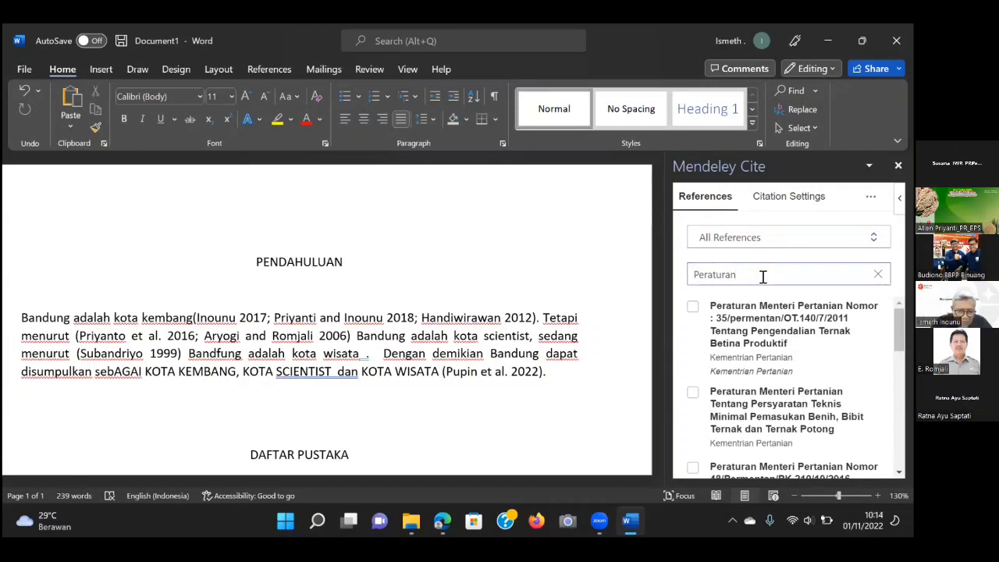
{"action": "type", "text": "117"}
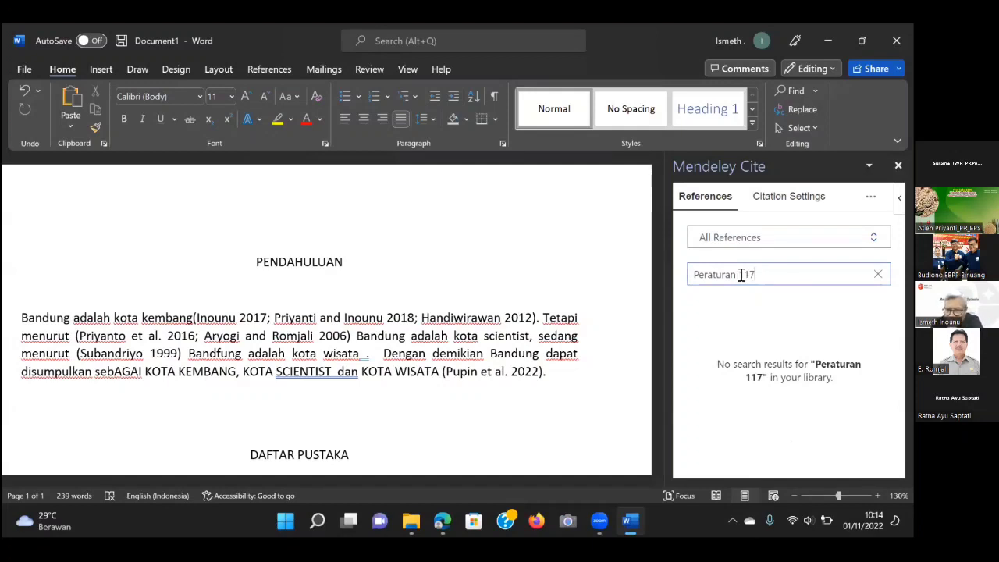
{"action": "double_click", "coordinate": [746, 275]}
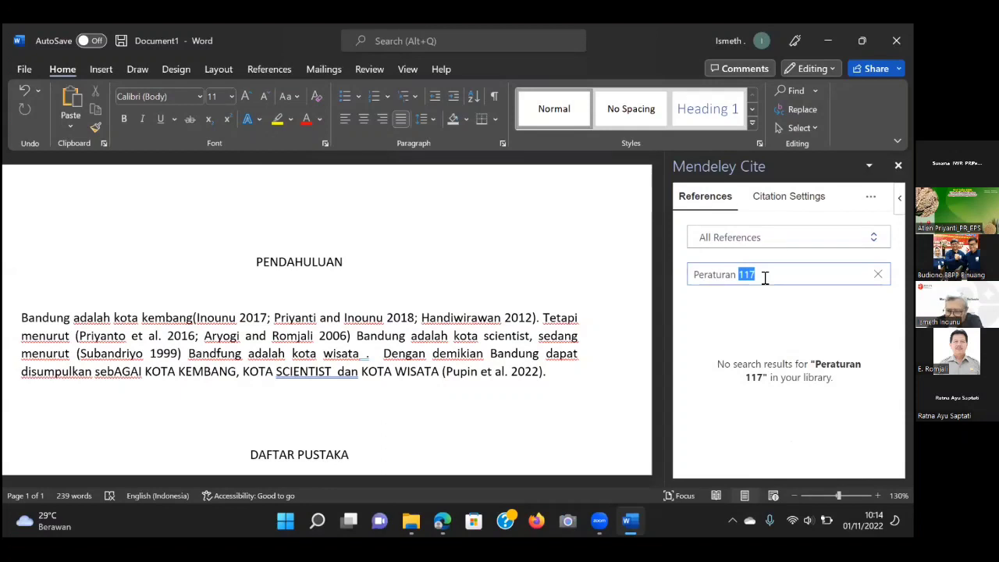
{"action": "key", "text": "BackSpace"}
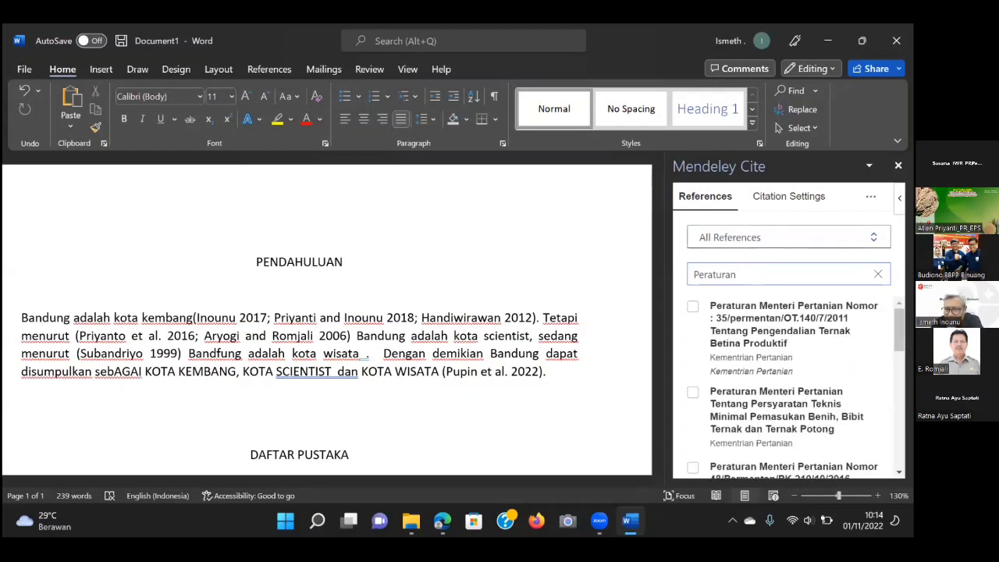
Cycle through the Recently Added, Recently Read and My Publications collections.
{"action": "left_click", "coordinate": [781, 238]}
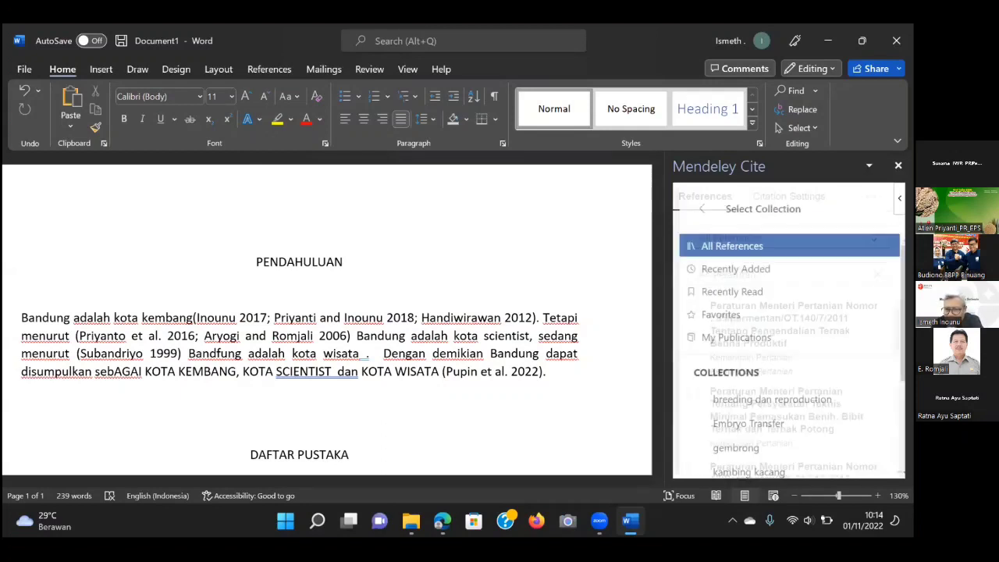
{"action": "left_click", "coordinate": [736, 270]}
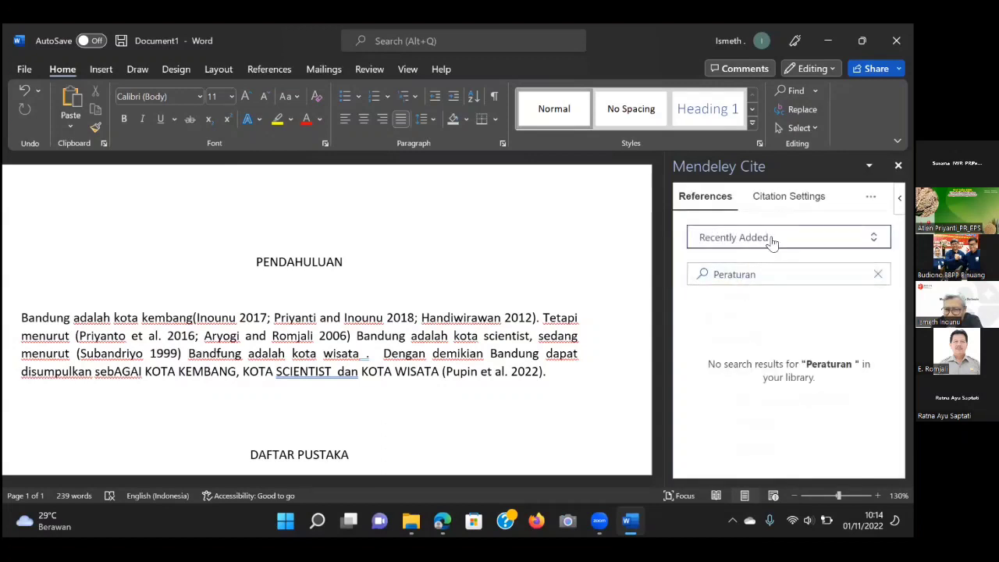
{"action": "left_click", "coordinate": [771, 240]}
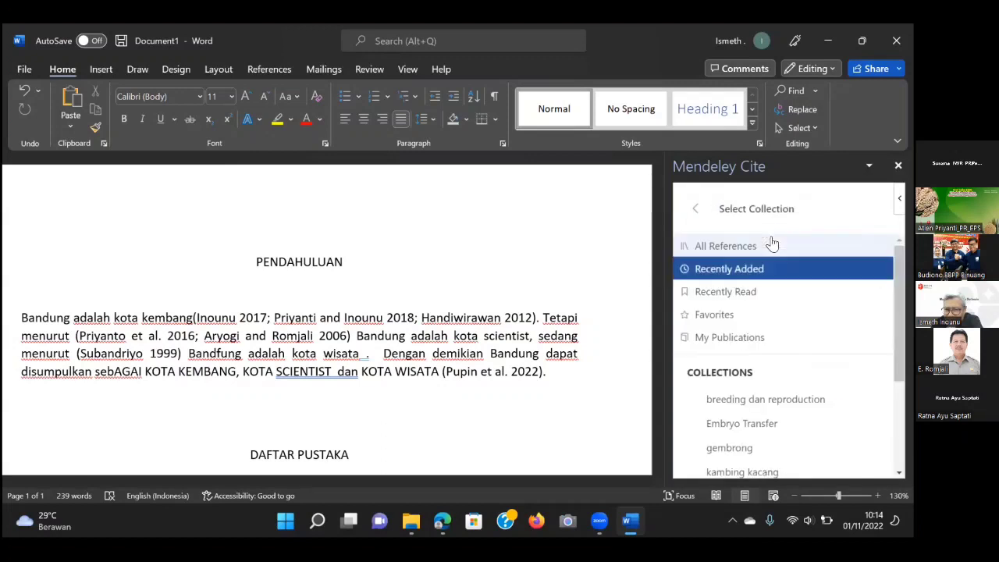
{"action": "left_click", "coordinate": [747, 295]}
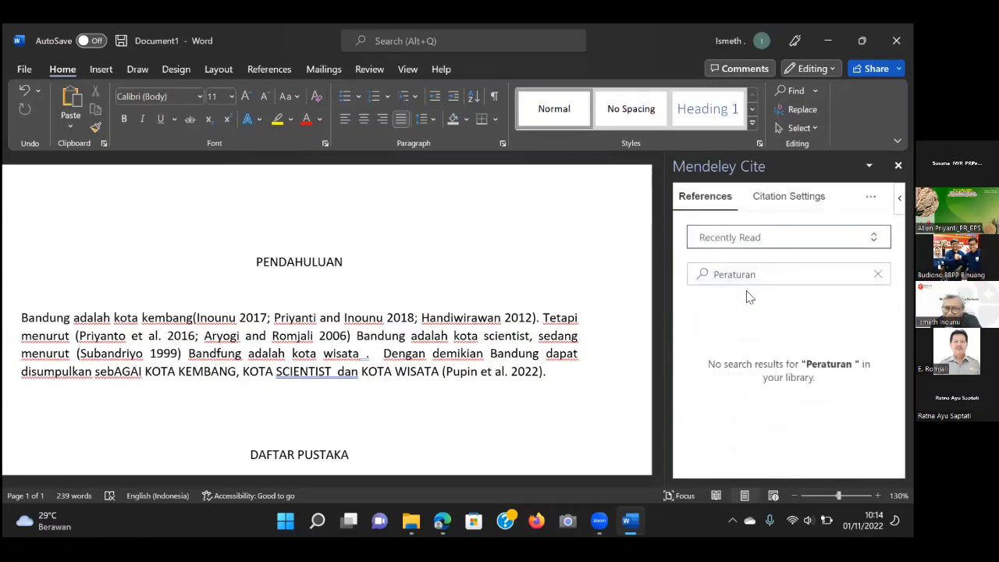
{"action": "left_click", "coordinate": [779, 237]}
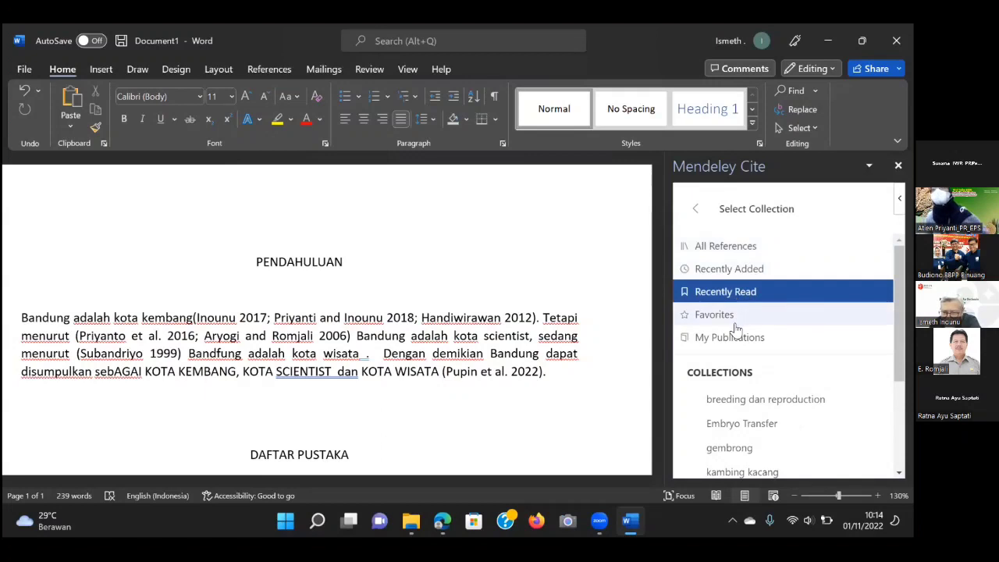
{"action": "left_click", "coordinate": [735, 337]}
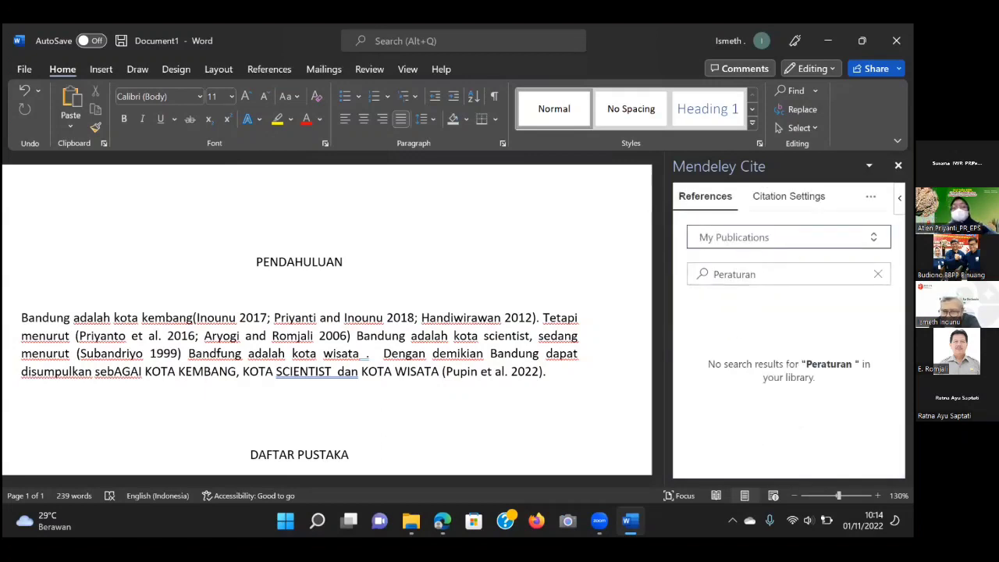
{"action": "left_click", "coordinate": [777, 237]}
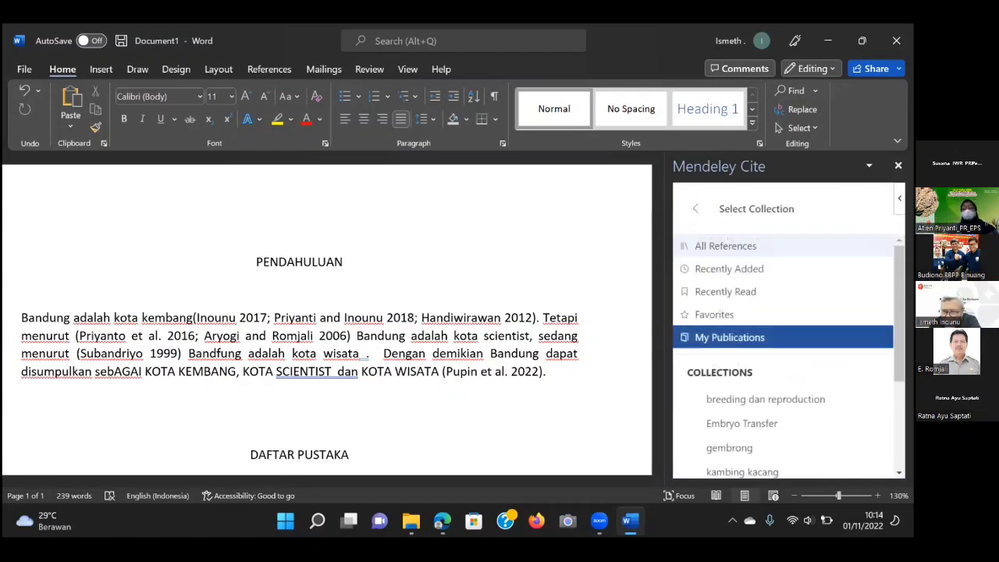
{"action": "scroll", "coordinate": [754, 406], "scroll_direction": "down", "scroll_amount": 3}
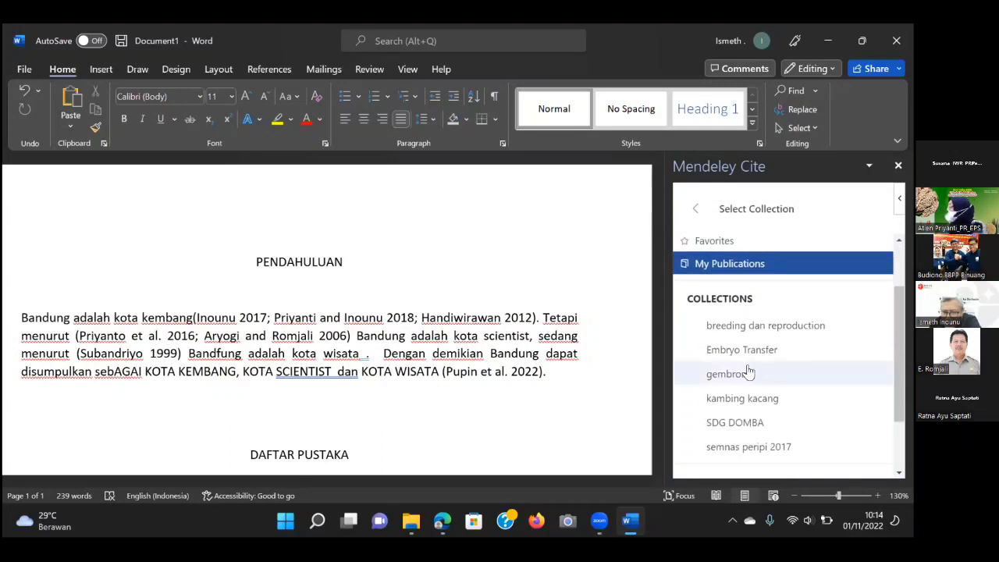
{"action": "scroll", "coordinate": [746, 363], "scroll_direction": "up", "scroll_amount": 5}
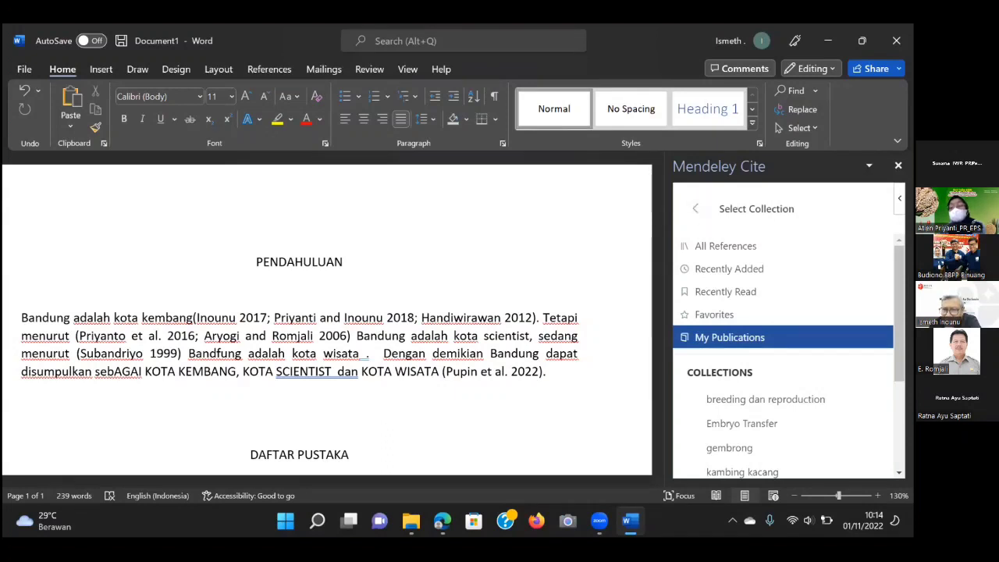
Open and dismiss the pane's window options and the Mendeley Cite add-in menu.
{"action": "left_click", "coordinate": [869, 166]}
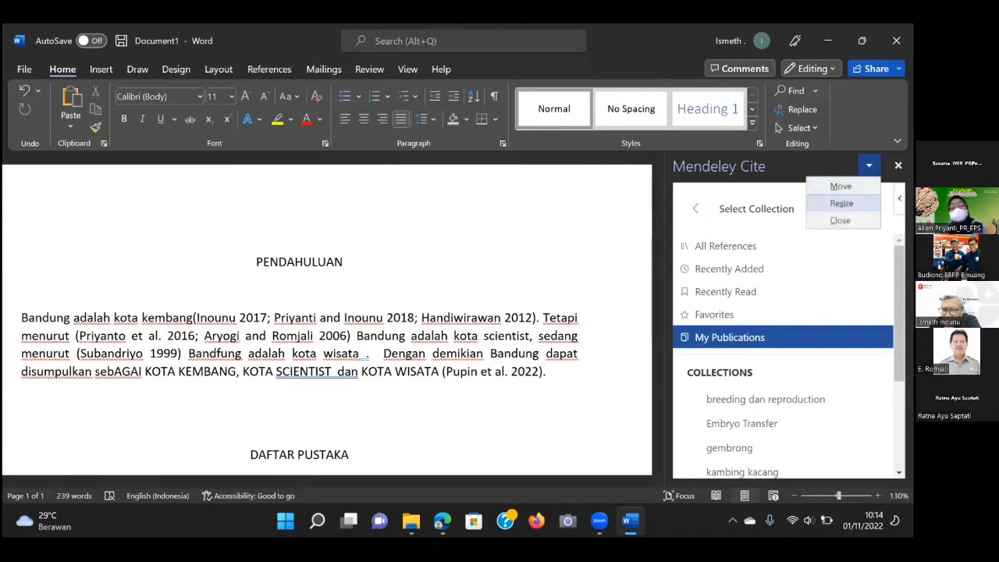
{"action": "left_click", "coordinate": [766, 218]}
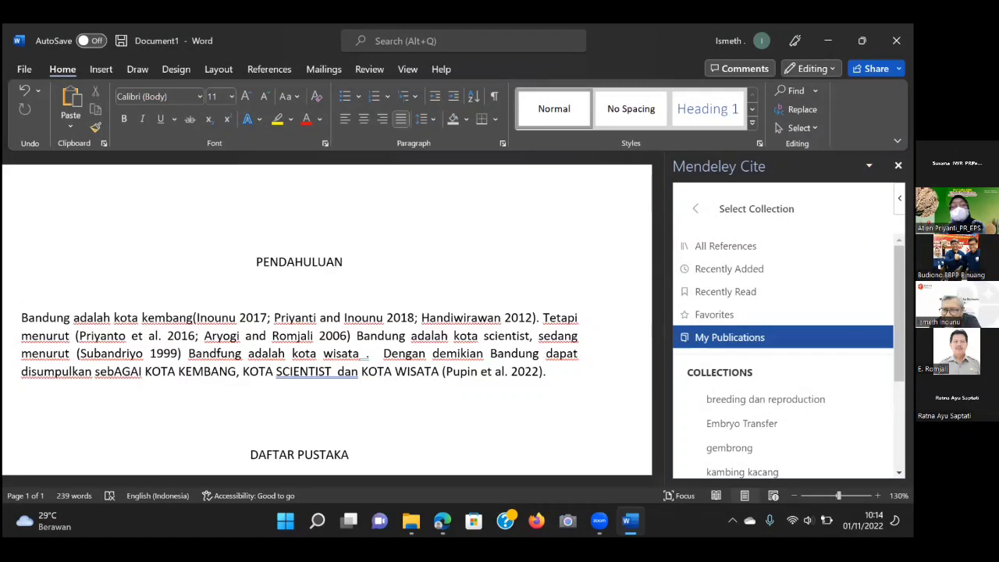
{"action": "left_click", "coordinate": [900, 198]}
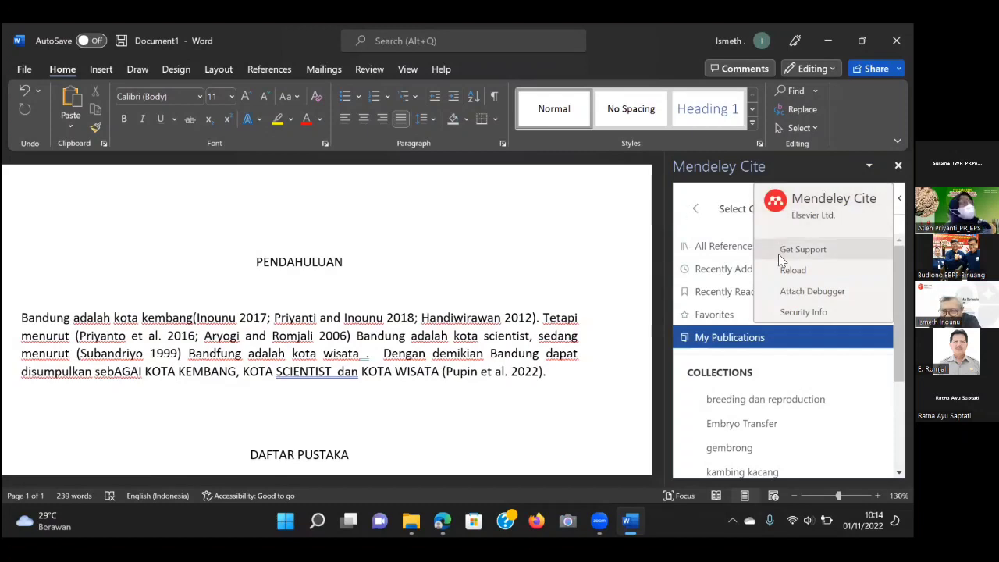
{"action": "left_click", "coordinate": [701, 211]}
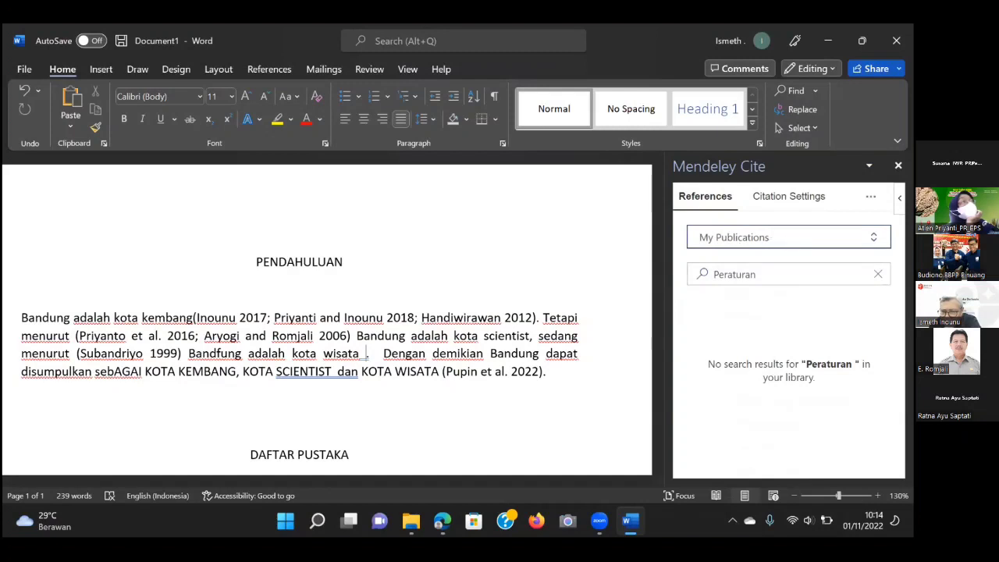
Switch to Recently Read, then Recently Added, and return to the Peraturan search box.
{"action": "left_click", "coordinate": [789, 237]}
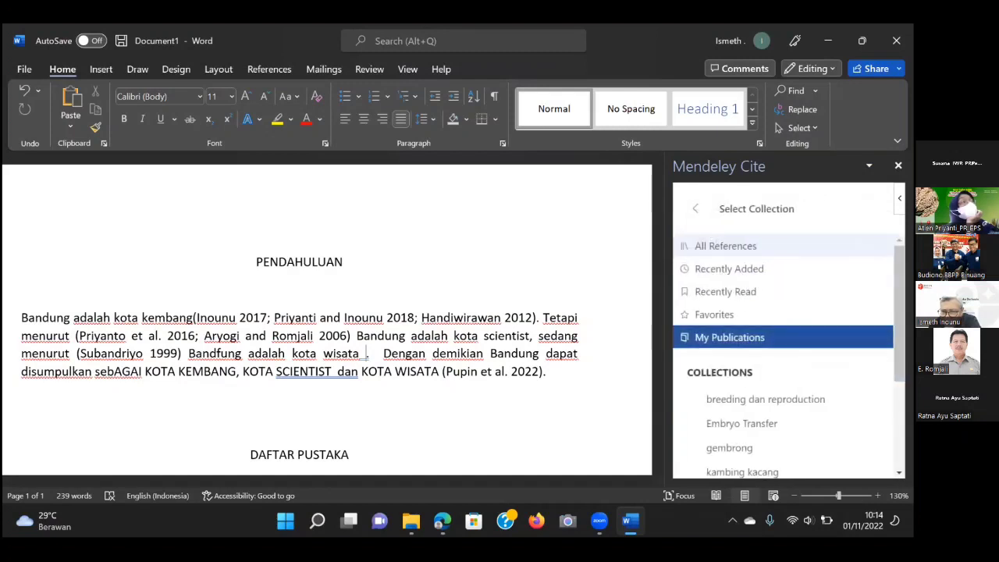
{"action": "left_click", "coordinate": [744, 293]}
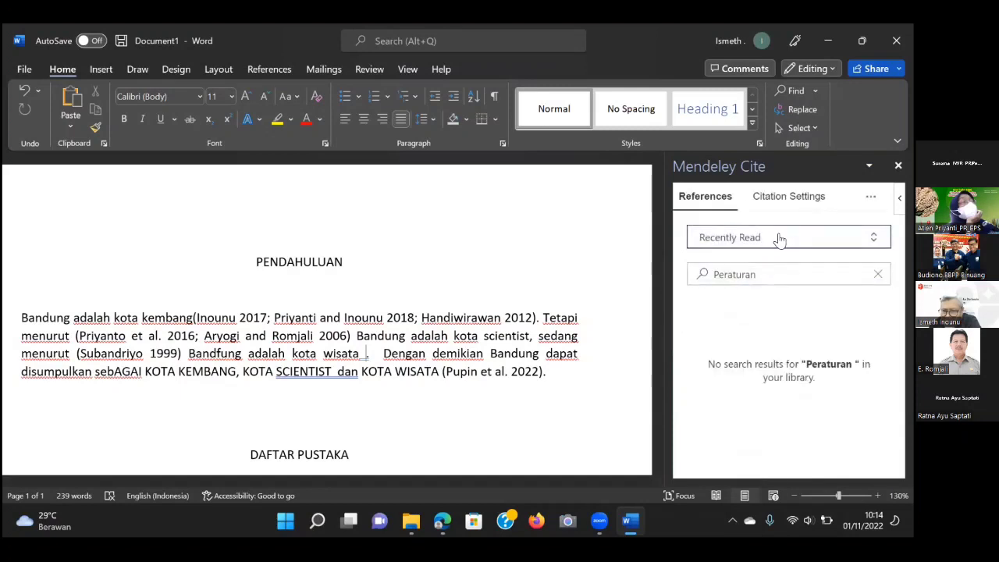
{"action": "left_click", "coordinate": [779, 239]}
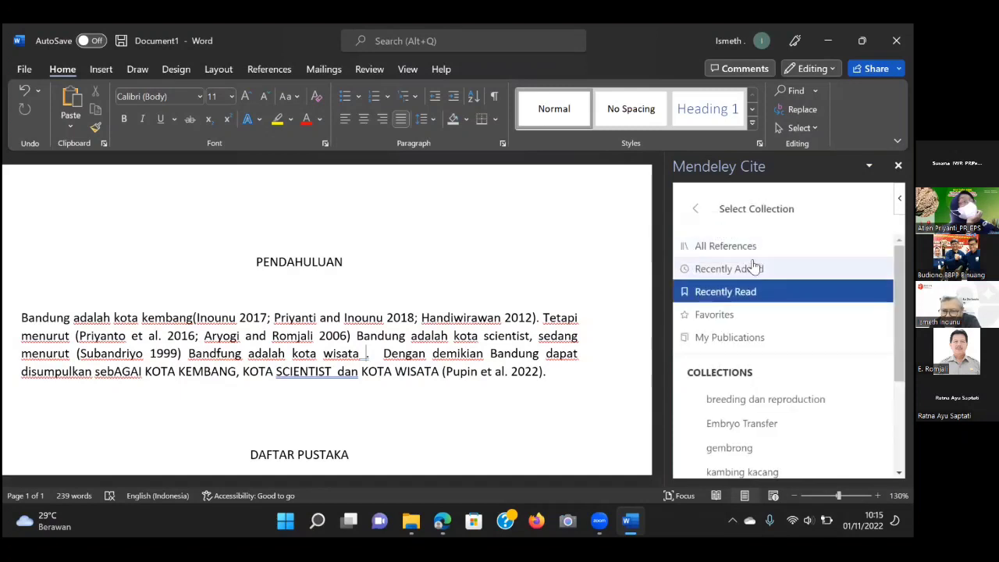
{"action": "left_click", "coordinate": [754, 268]}
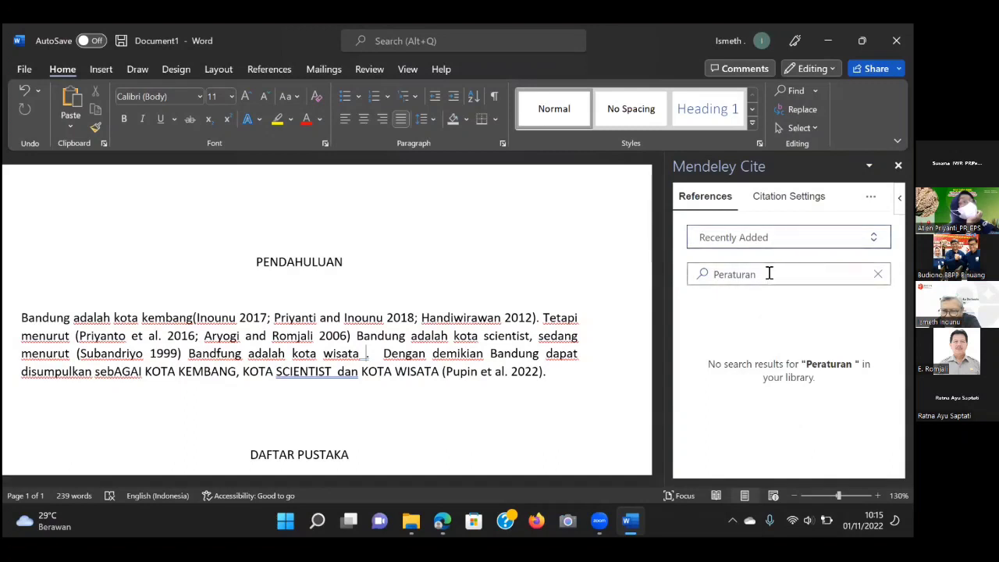
{"action": "left_click", "coordinate": [769, 273]}
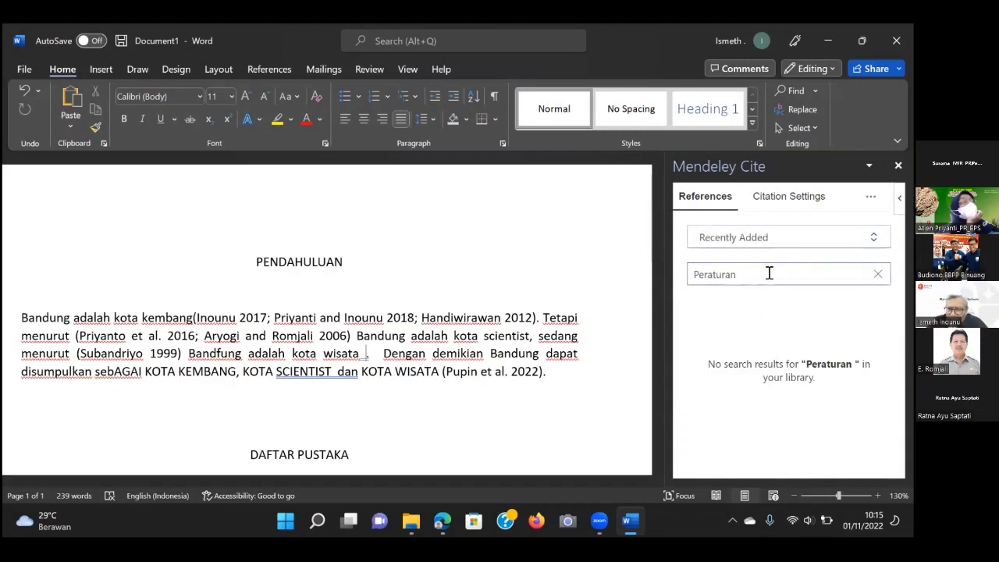
Clear the search, select Permentan Nomor 117 Tahun 2014, and insert it as a citation.
{"action": "key", "text": "ctrl+a"}
{"action": "key", "text": "BackSpace"}
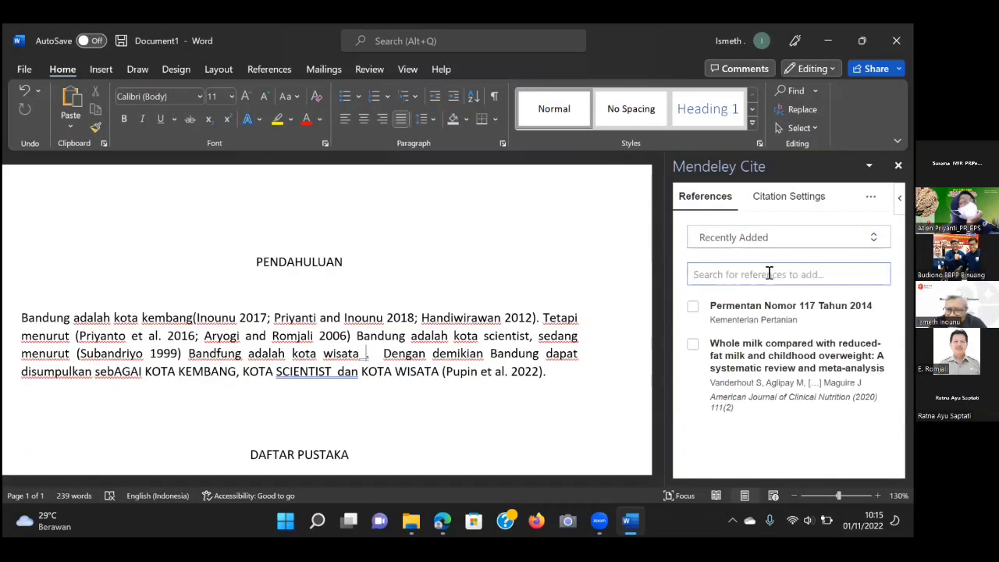
{"action": "left_click", "coordinate": [693, 309]}
{"action": "left_click", "coordinate": [692, 309]}
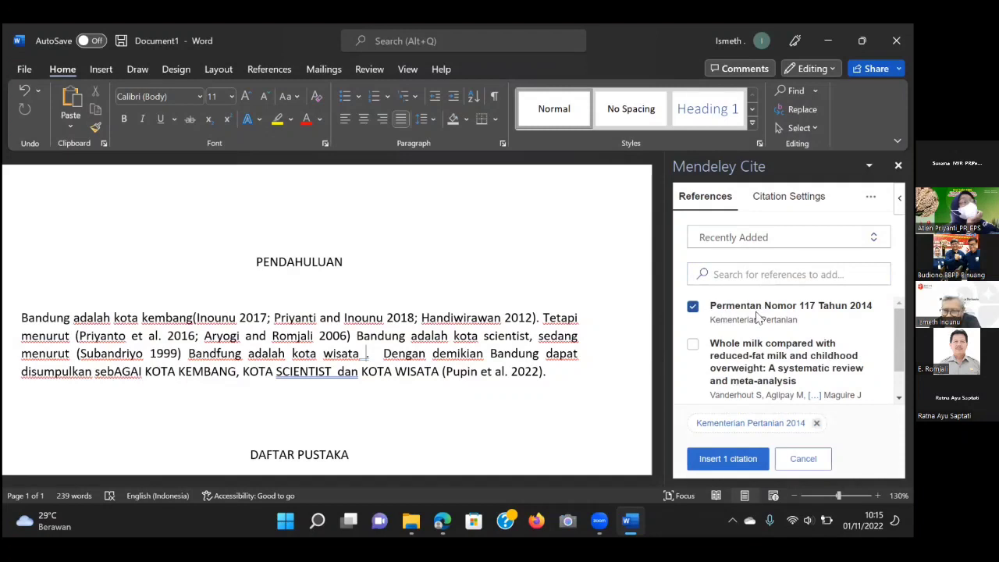
{"action": "left_click", "coordinate": [734, 460]}
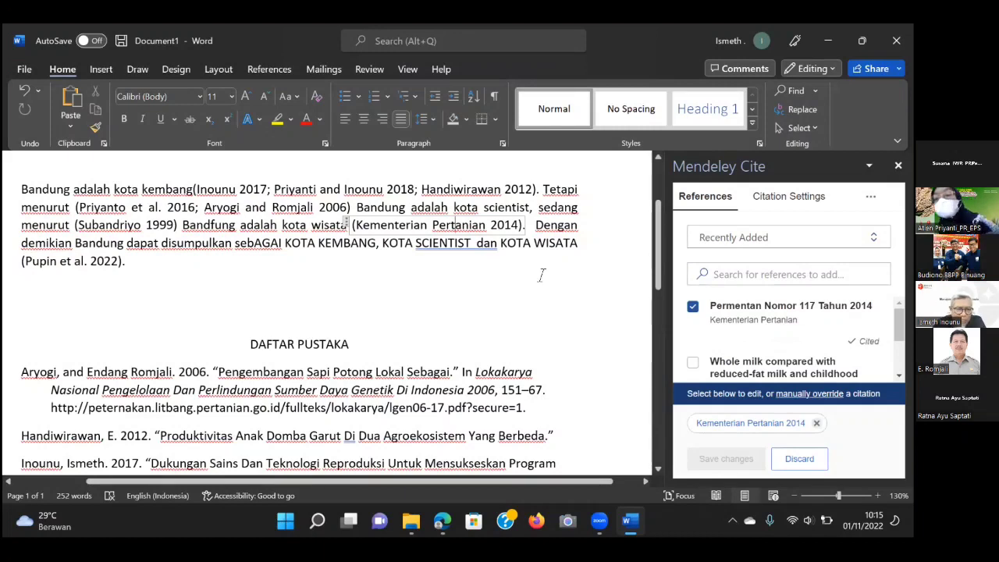
{"action": "scroll", "coordinate": [538, 280], "scroll_direction": "down", "scroll_amount": 3}
{"action": "scroll", "coordinate": [541, 275], "scroll_direction": "down", "scroll_amount": 4}
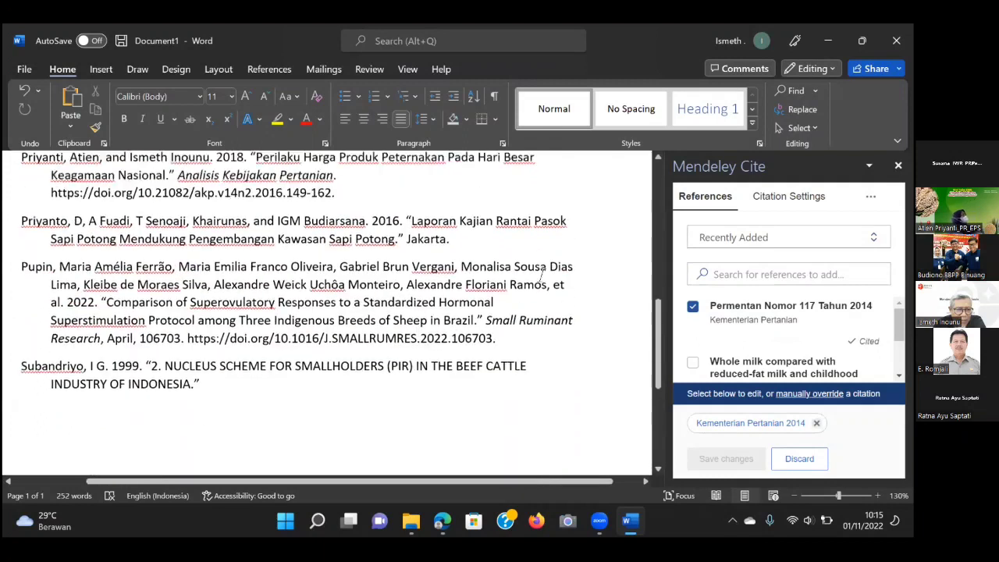
{"action": "scroll", "coordinate": [542, 275], "scroll_direction": "up", "scroll_amount": 2}
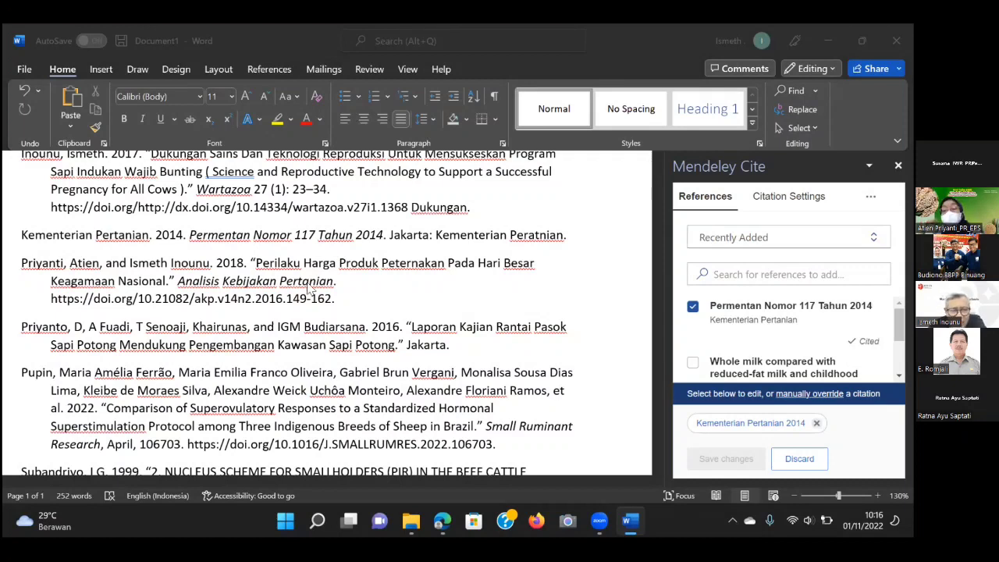
{"action": "left_click", "coordinate": [611, 229]}
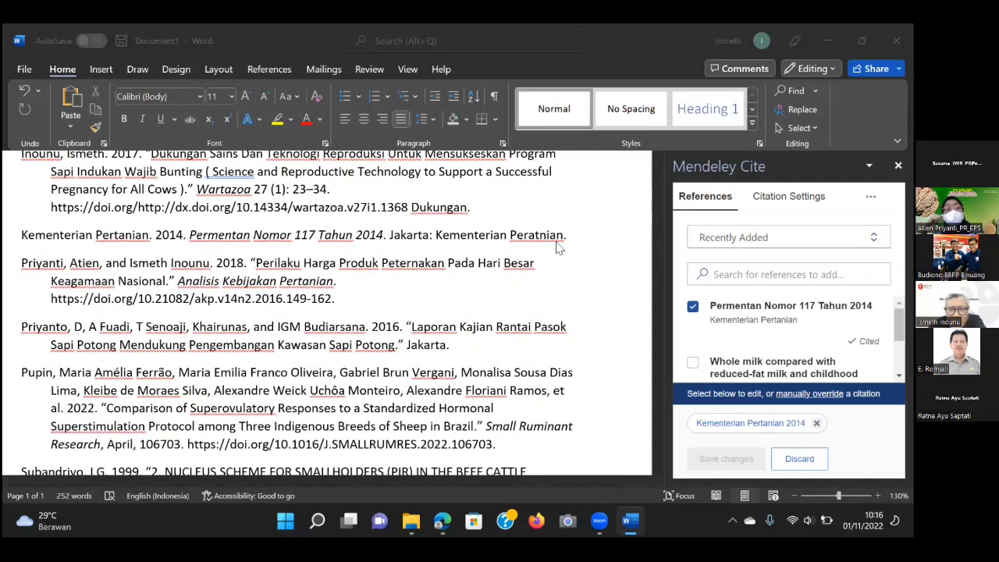
{"action": "scroll", "coordinate": [559, 248], "scroll_direction": "up", "scroll_amount": 6}
{"action": "scroll", "coordinate": [558, 248], "scroll_direction": "up", "scroll_amount": 3}
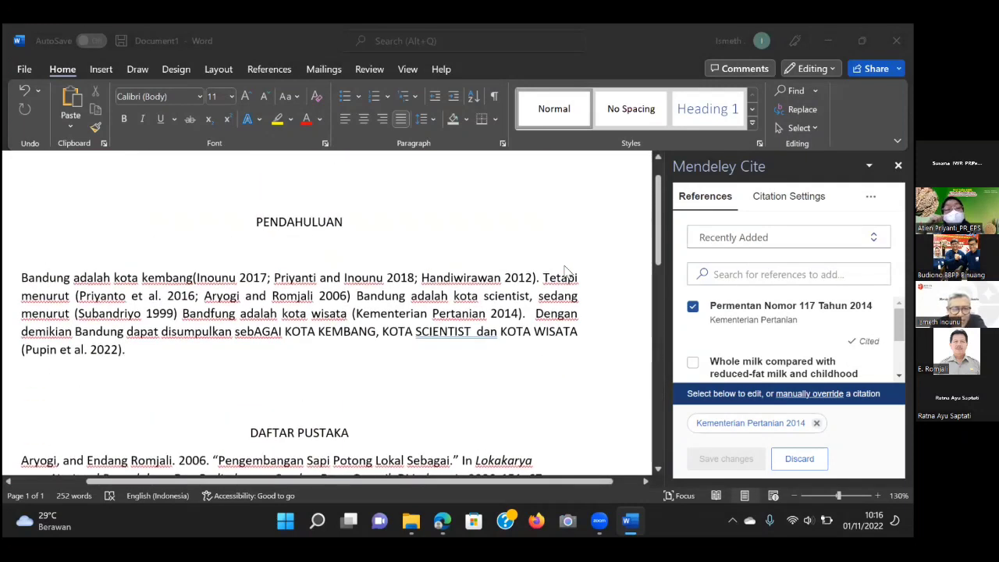
{"action": "scroll", "coordinate": [568, 316], "scroll_direction": "down", "scroll_amount": 3}
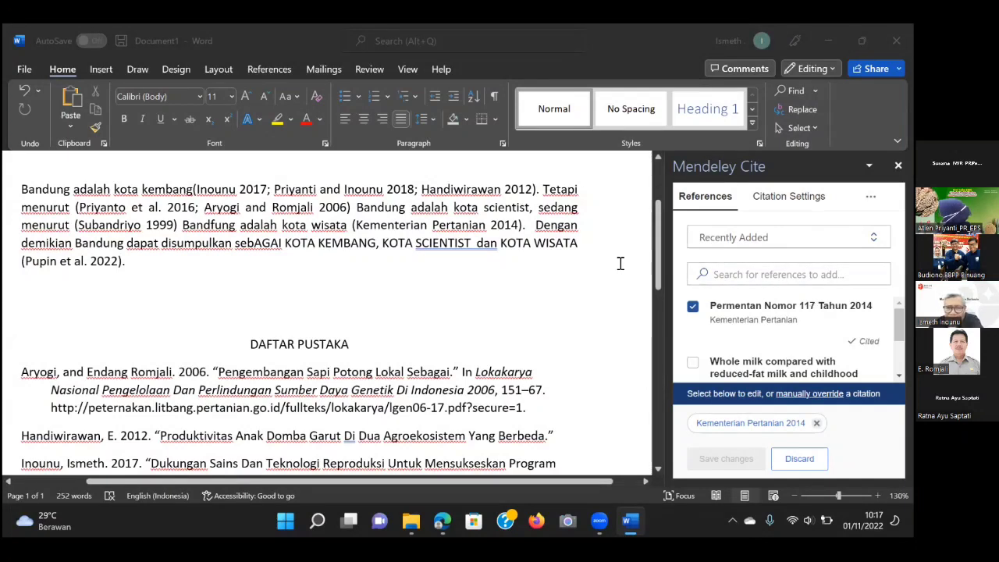
{"action": "scroll", "coordinate": [616, 251], "scroll_direction": "up", "scroll_amount": 2}
In Mendeley Cite's citation settings, choose Vancouver and update the citation style.
{"action": "left_click", "coordinate": [788, 196]}
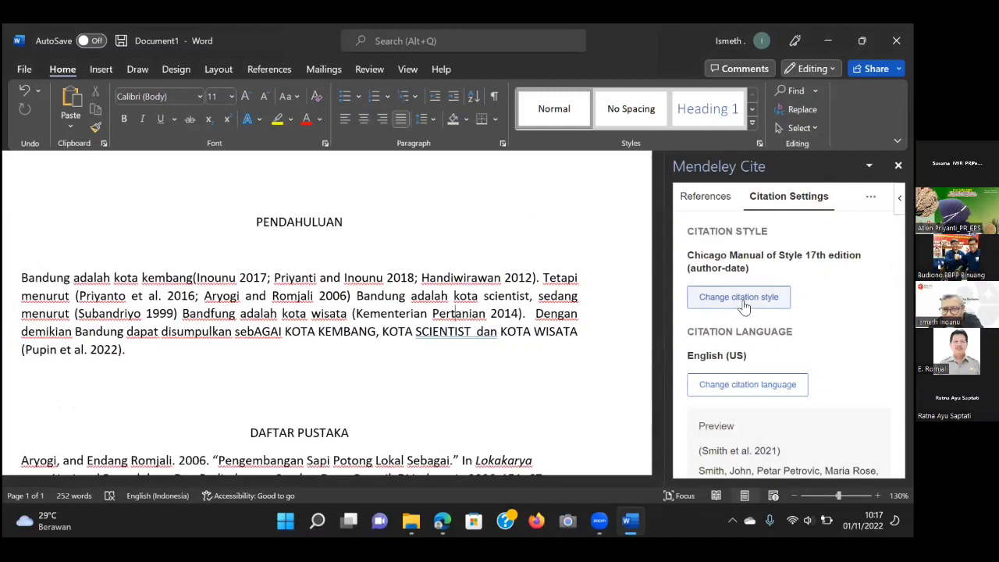
{"action": "left_click", "coordinate": [756, 300]}
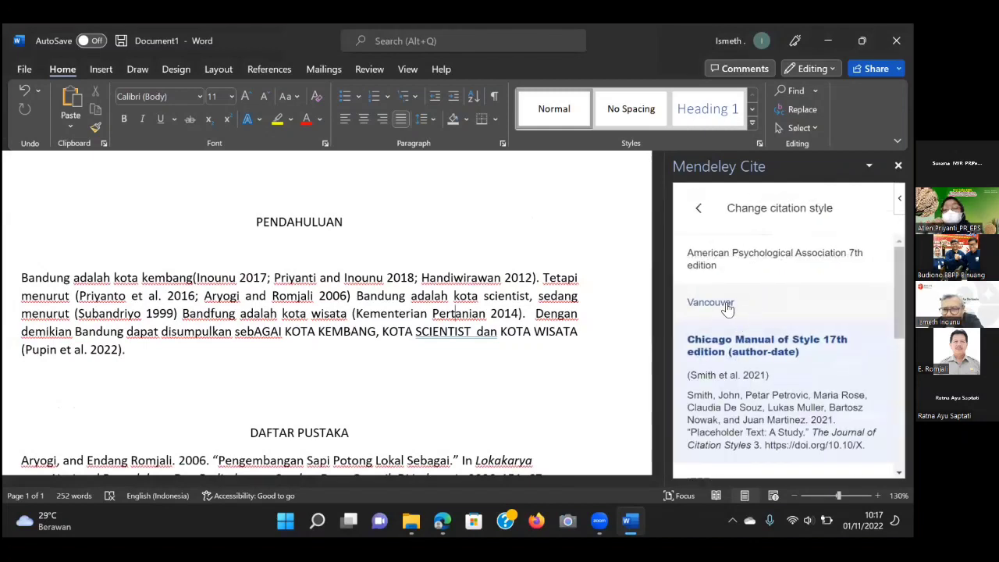
{"action": "left_click", "coordinate": [727, 306]}
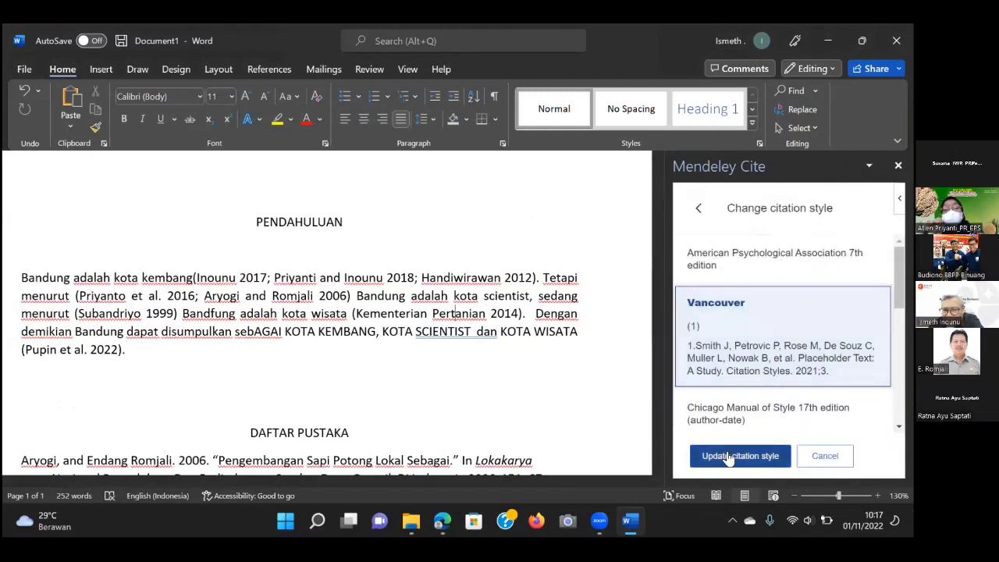
{"action": "left_click", "coordinate": [726, 455]}
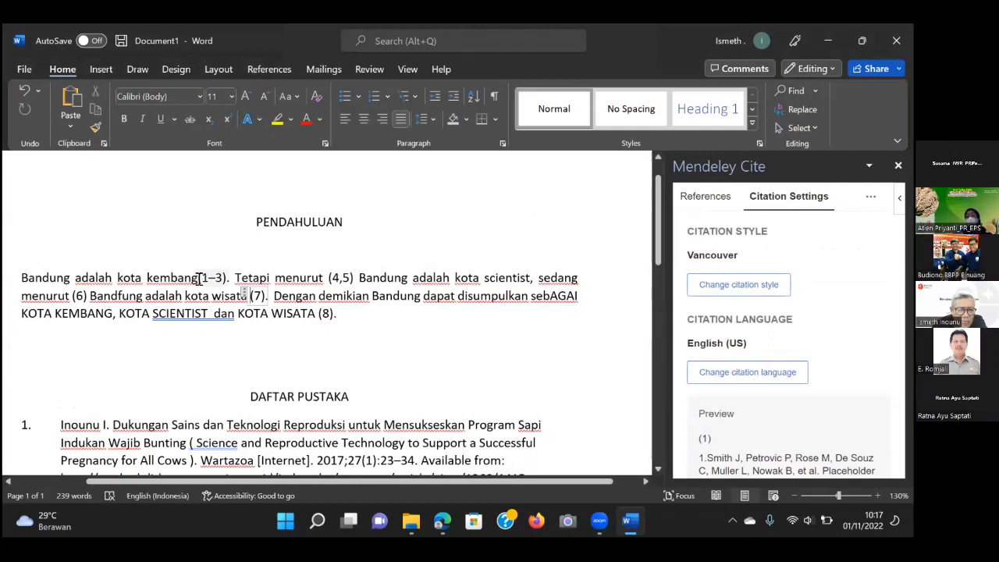
{"action": "left_click_drag", "start_coordinate": [200, 278], "coordinate": [226, 281]}
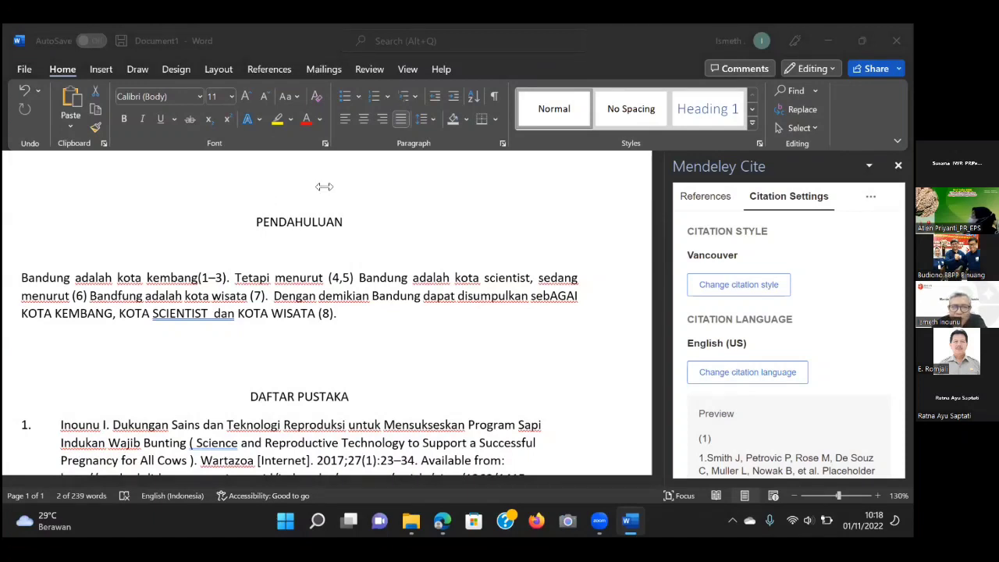
{"action": "left_click", "coordinate": [205, 281]}
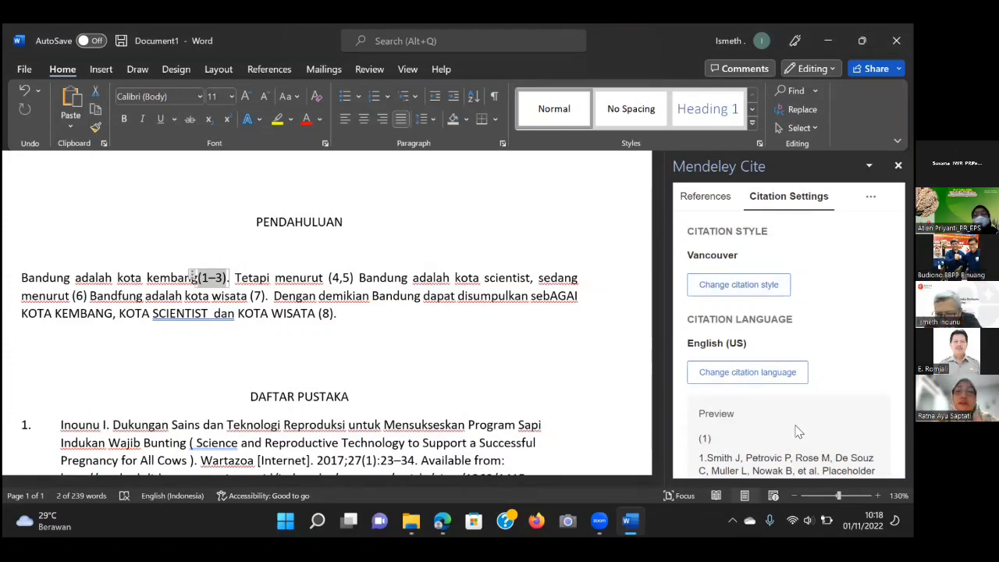
Pick Chicago Manual of Style 17th edition (author-date) and update all citations to author-year form.
{"action": "left_click", "coordinate": [720, 287]}
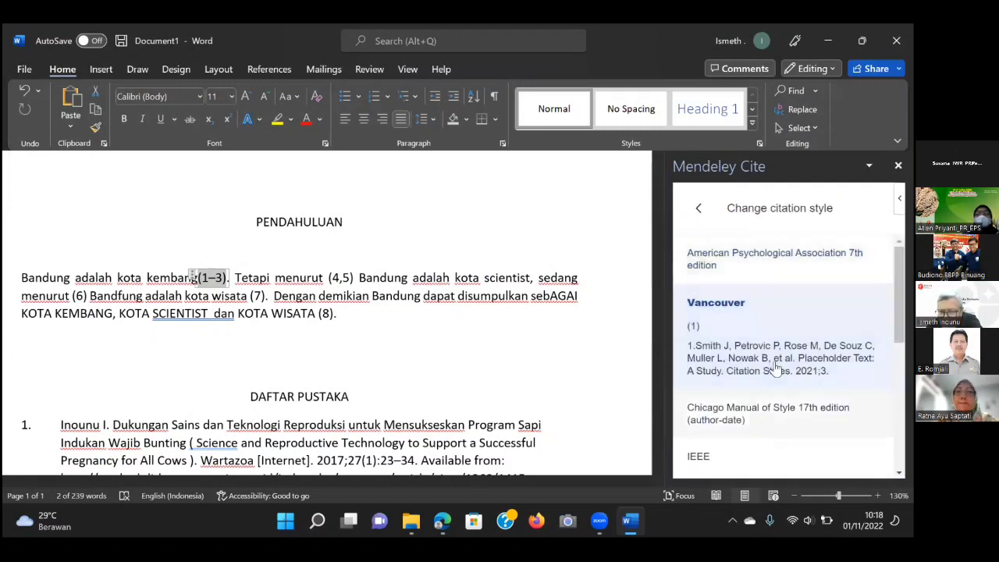
{"action": "scroll", "coordinate": [776, 397], "scroll_direction": "down", "scroll_amount": 2}
{"action": "scroll", "coordinate": [776, 397], "scroll_direction": "up", "scroll_amount": 2}
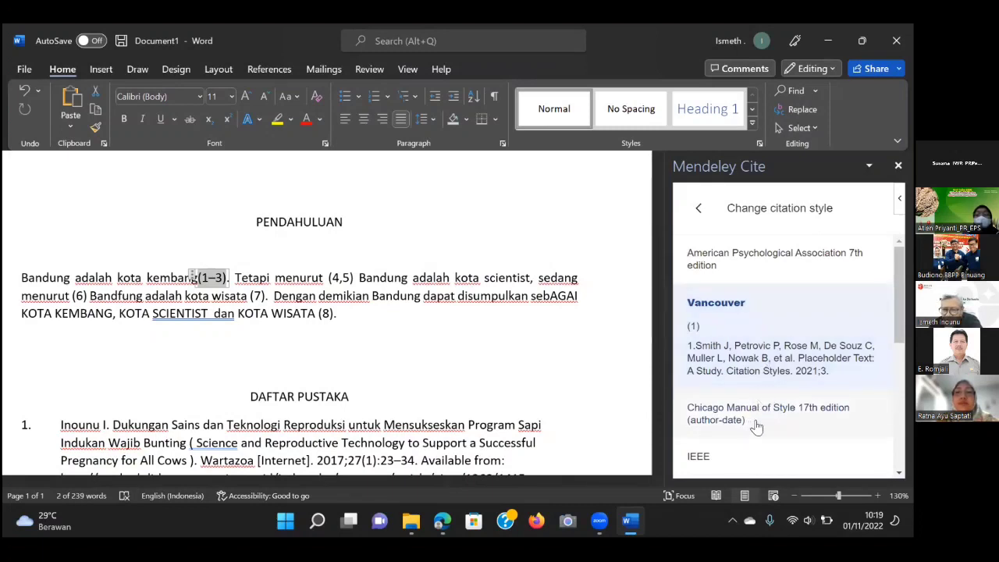
{"action": "scroll", "coordinate": [760, 402], "scroll_direction": "down", "scroll_amount": 1}
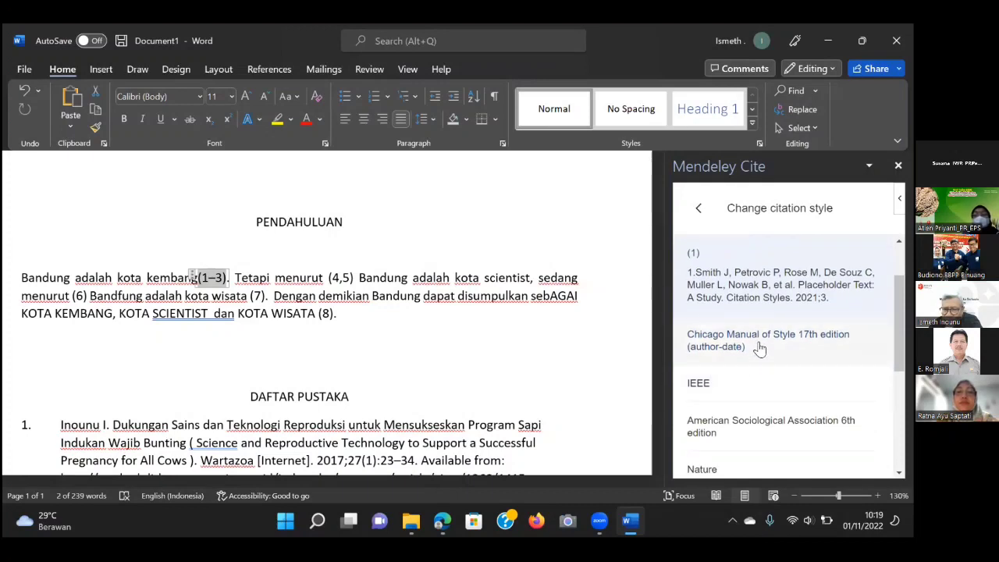
{"action": "scroll", "coordinate": [759, 349], "scroll_direction": "down", "scroll_amount": 1}
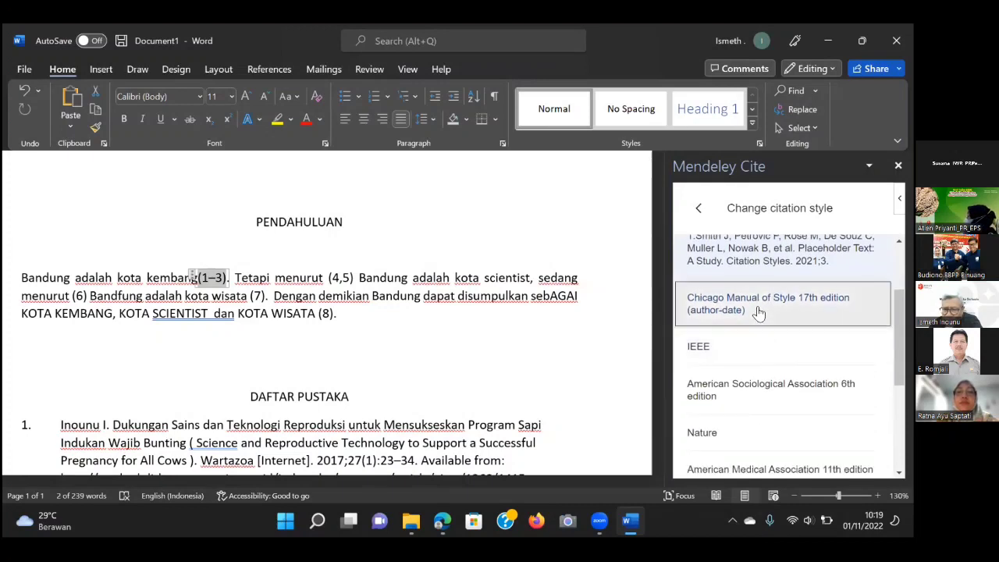
{"action": "left_click", "coordinate": [759, 311]}
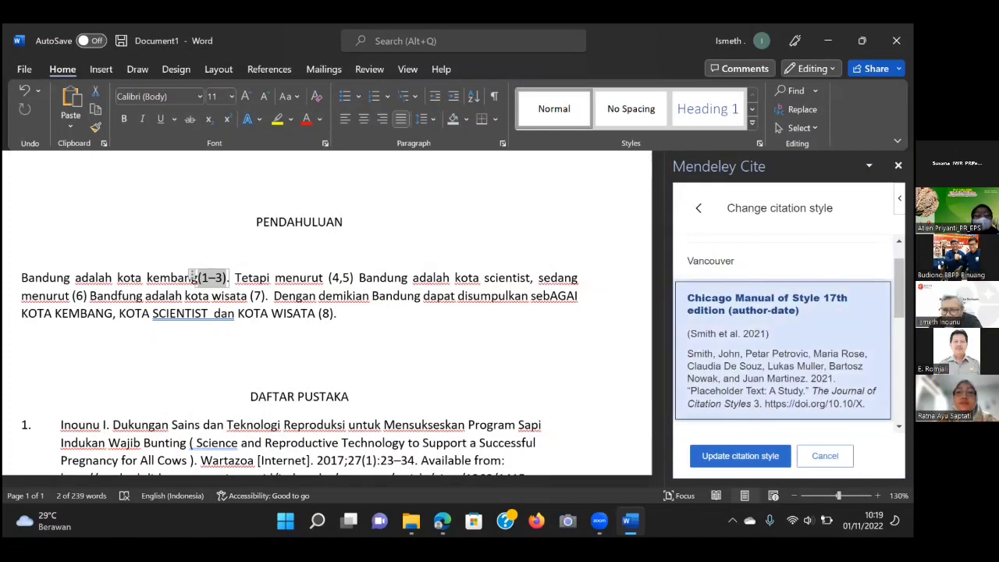
{"action": "scroll", "coordinate": [783, 336], "scroll_direction": "down", "scroll_amount": 1}
{"action": "scroll", "coordinate": [783, 336], "scroll_direction": "down", "scroll_amount": 2}
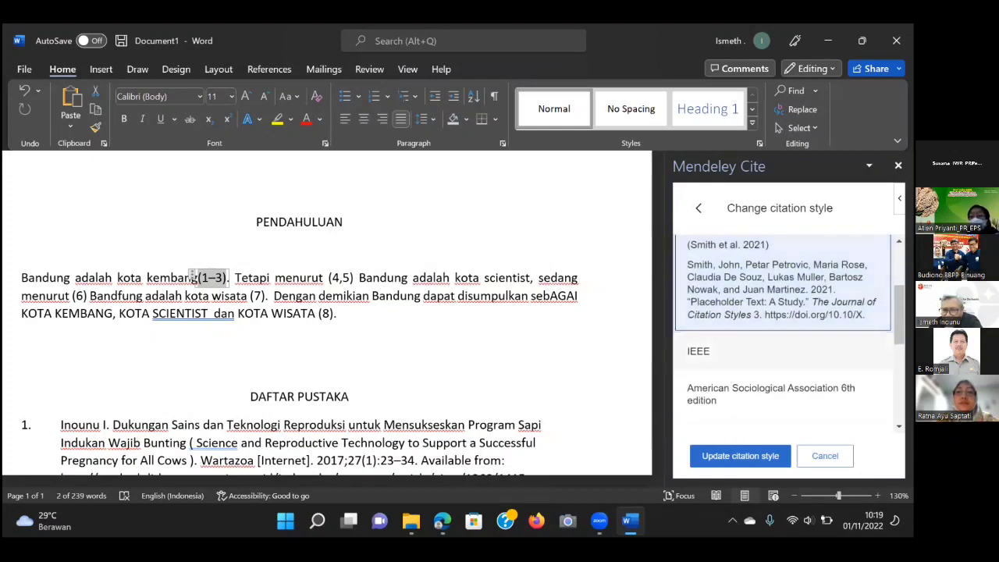
{"action": "left_click", "coordinate": [734, 456]}
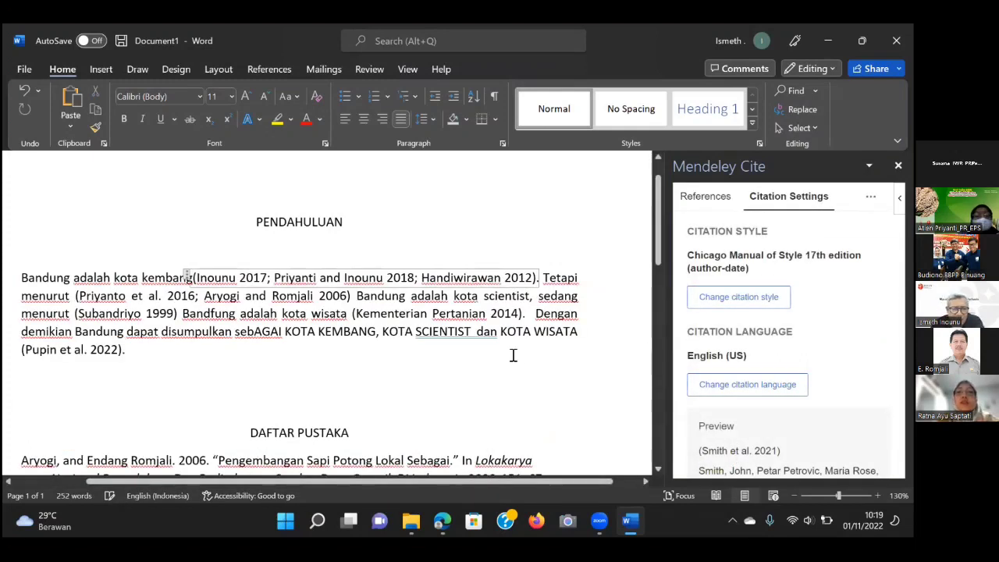
Select Vancouver and update, turning citations into numbered (1–3), (4,5) references.
{"action": "left_click", "coordinate": [756, 299]}
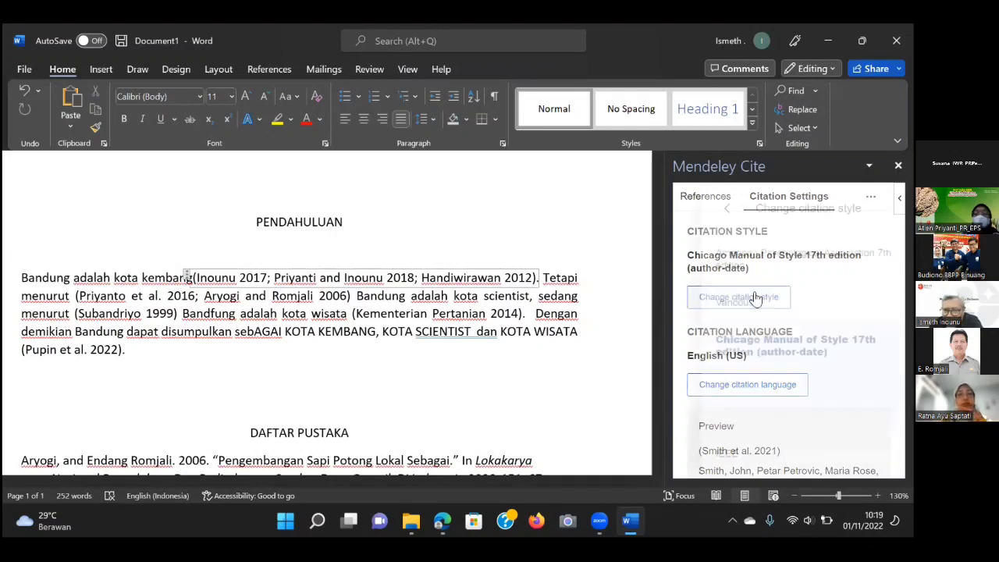
{"action": "left_click", "coordinate": [719, 308]}
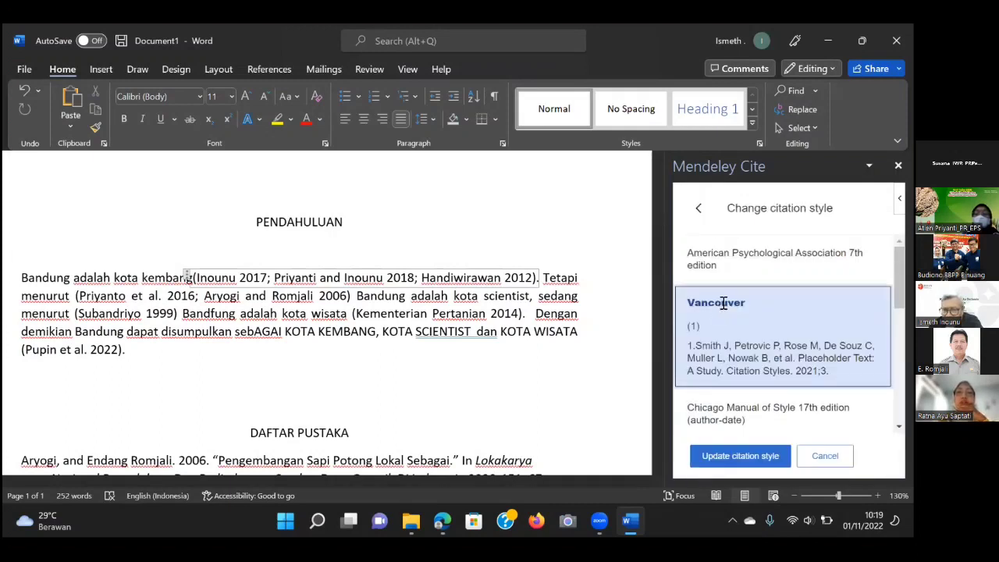
{"action": "scroll", "coordinate": [787, 337], "scroll_direction": "down", "scroll_amount": 3}
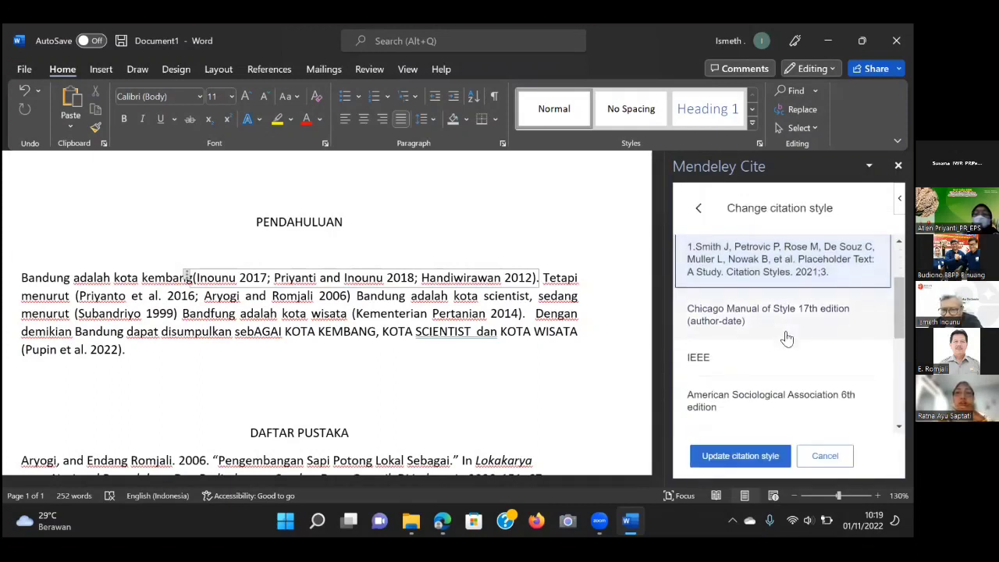
{"action": "scroll", "coordinate": [787, 338], "scroll_direction": "up", "scroll_amount": 1}
{"action": "scroll", "coordinate": [787, 338], "scroll_direction": "up", "scroll_amount": 1}
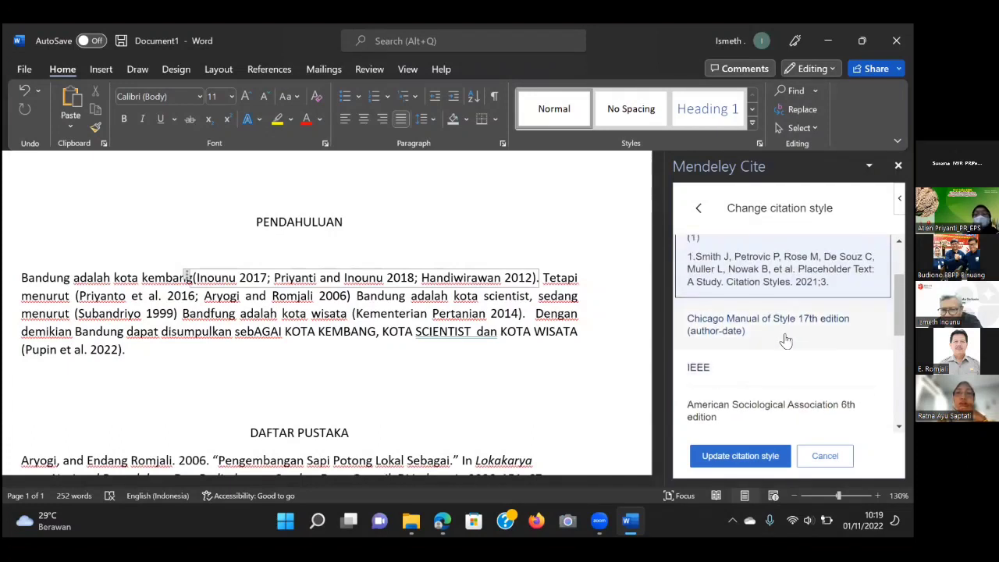
{"action": "scroll", "coordinate": [785, 328], "scroll_direction": "up", "scroll_amount": 1}
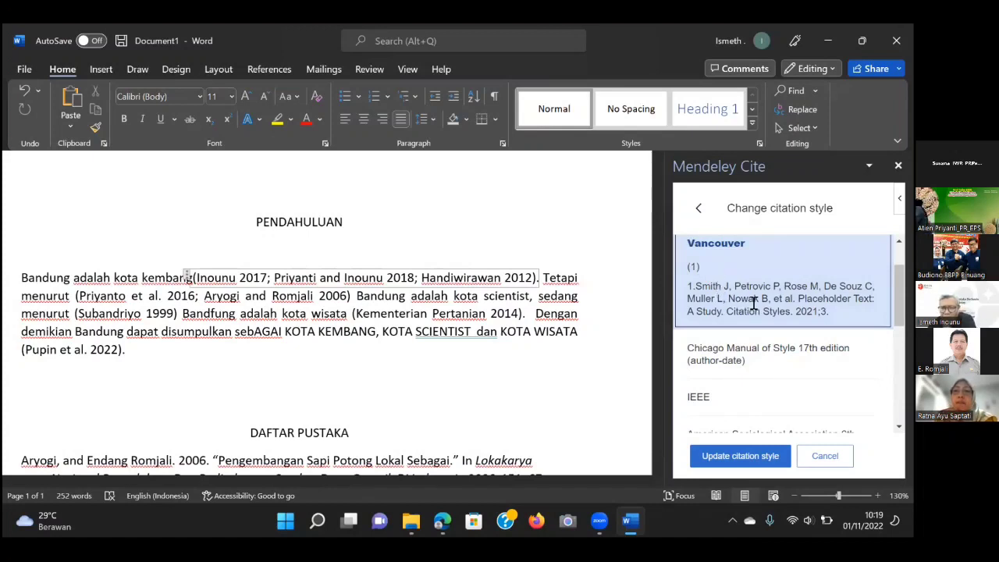
{"action": "scroll", "coordinate": [791, 281], "scroll_direction": "up", "scroll_amount": 1}
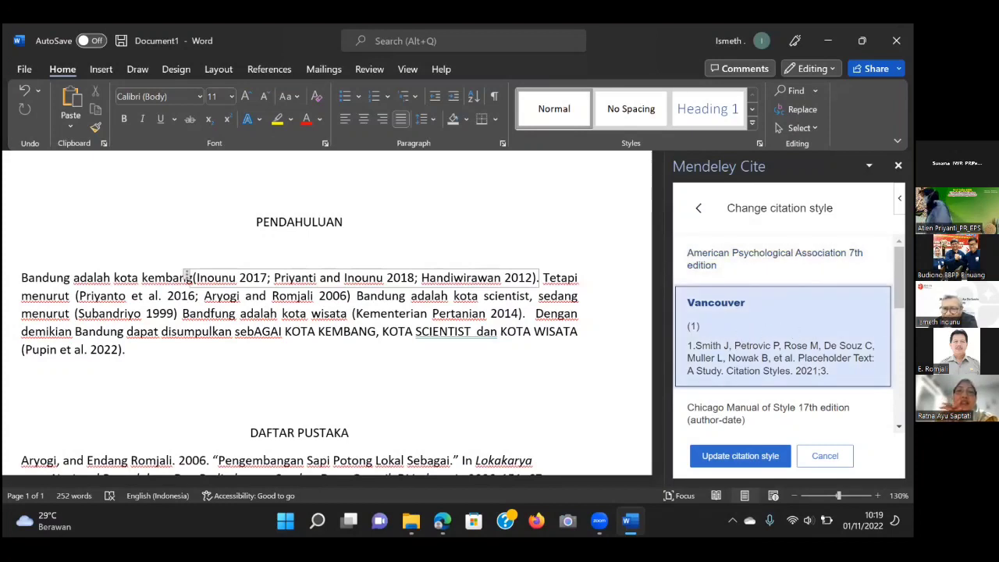
{"action": "scroll", "coordinate": [785, 328], "scroll_direction": "down", "scroll_amount": 3}
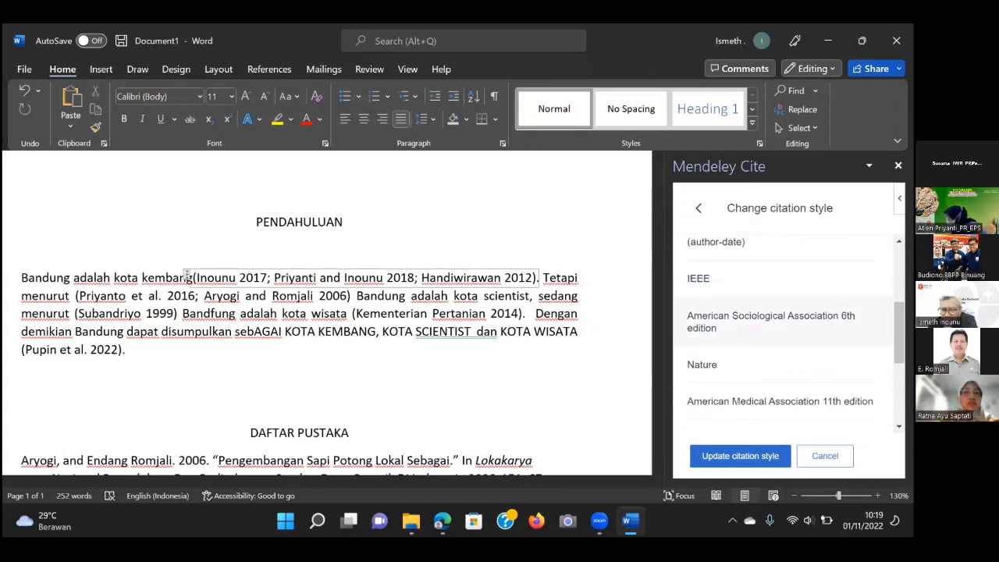
{"action": "scroll", "coordinate": [785, 328], "scroll_direction": "up", "scroll_amount": 2}
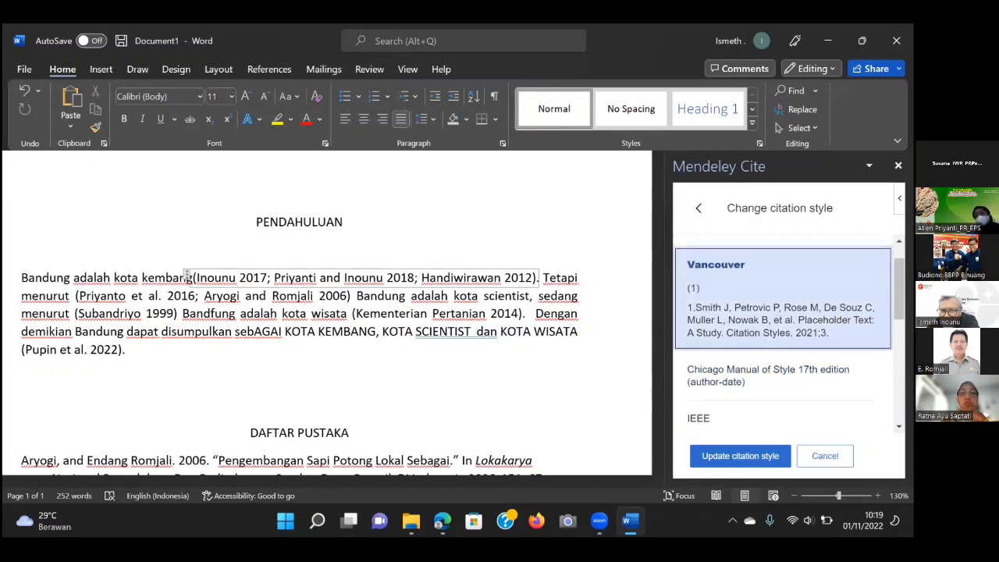
{"action": "left_click", "coordinate": [749, 457]}
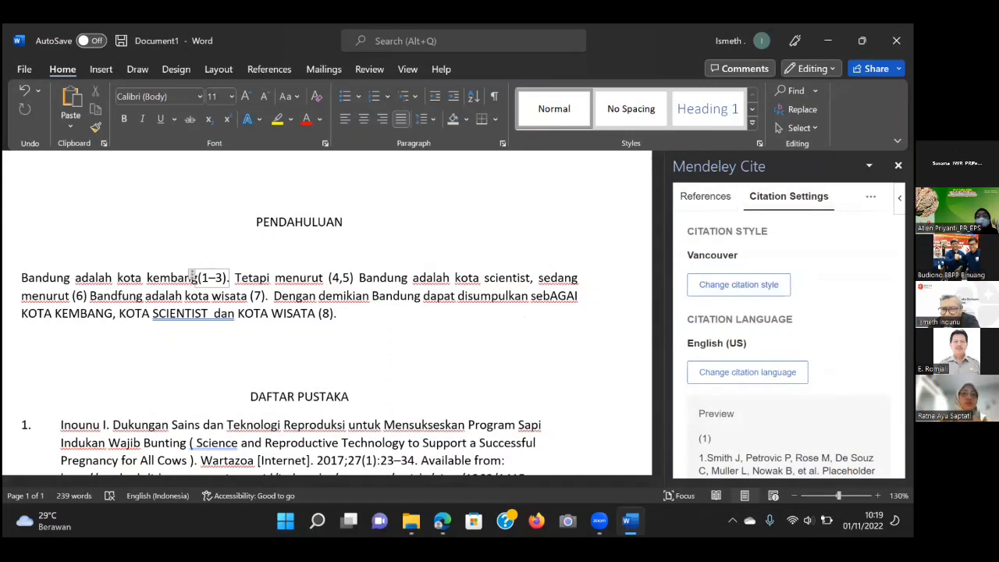
Change the citation style to Chicago author-date and update the citations.
{"action": "left_click", "coordinate": [871, 196]}
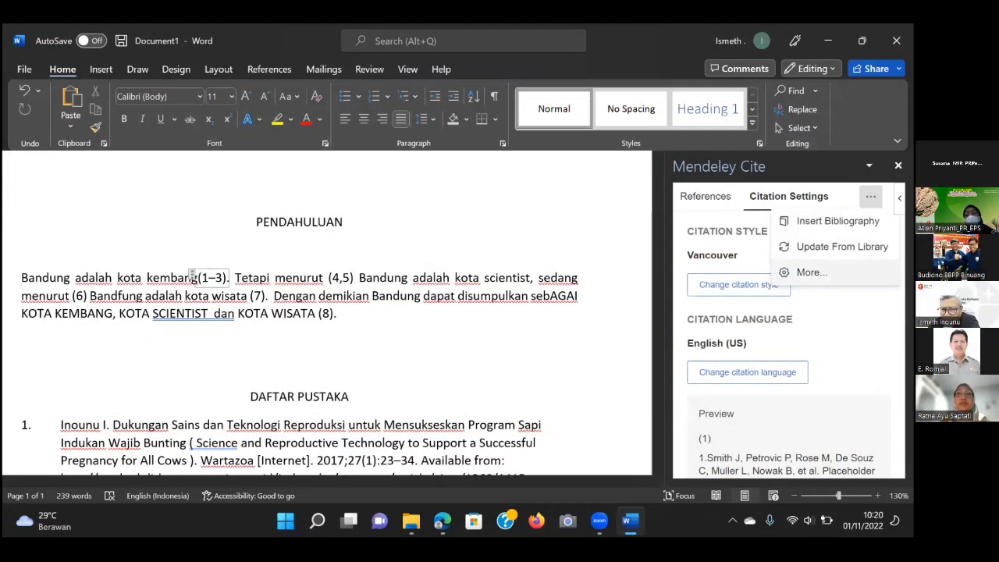
{"action": "left_click", "coordinate": [842, 314]}
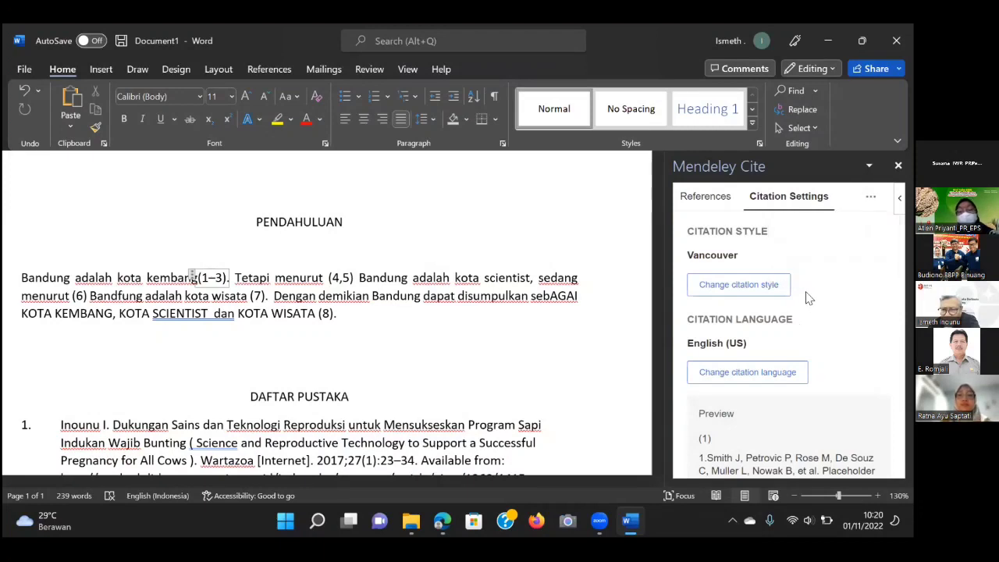
{"action": "left_click", "coordinate": [750, 289]}
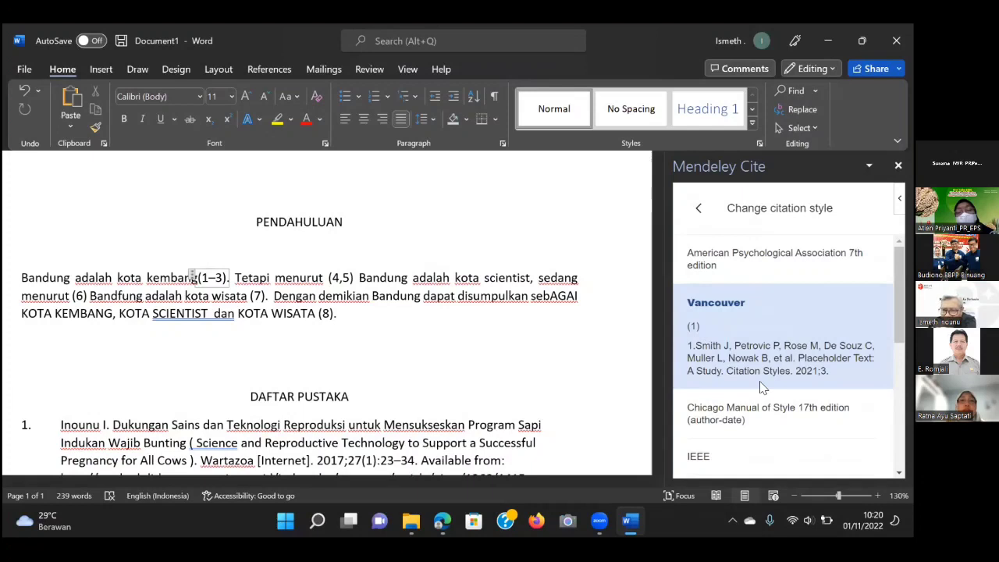
{"action": "scroll", "coordinate": [763, 388], "scroll_direction": "down", "scroll_amount": 2}
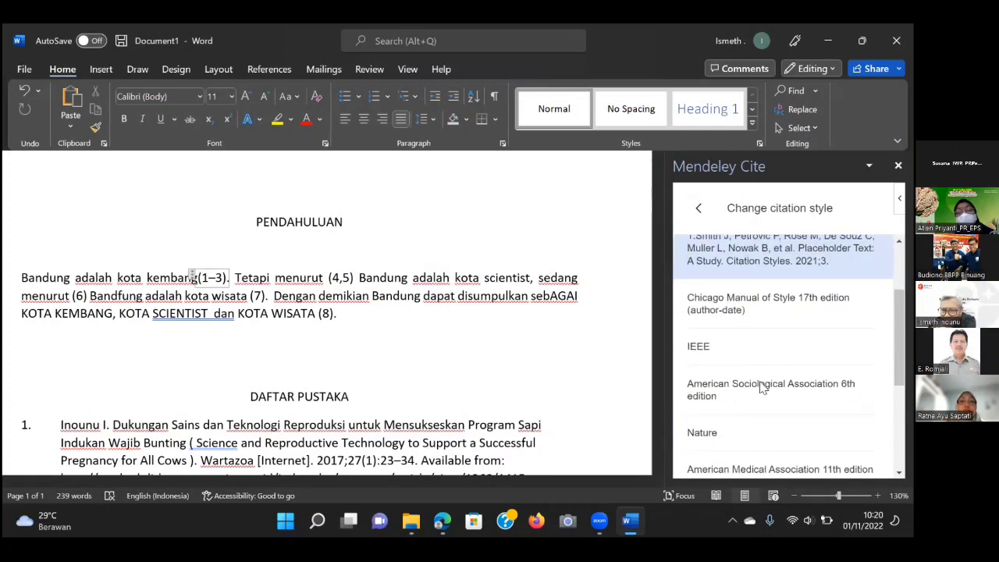
{"action": "left_click", "coordinate": [719, 305]}
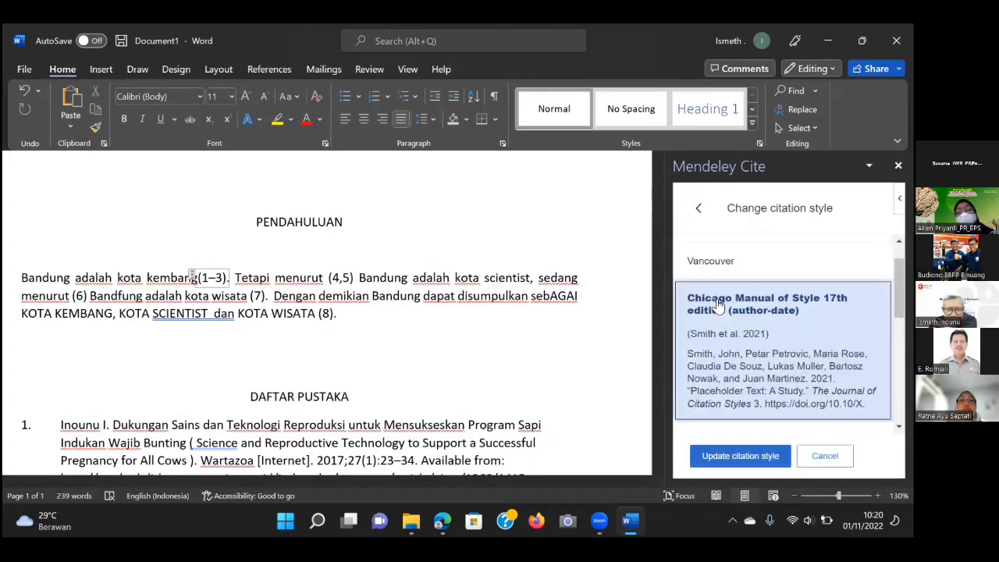
{"action": "left_click", "coordinate": [730, 458]}
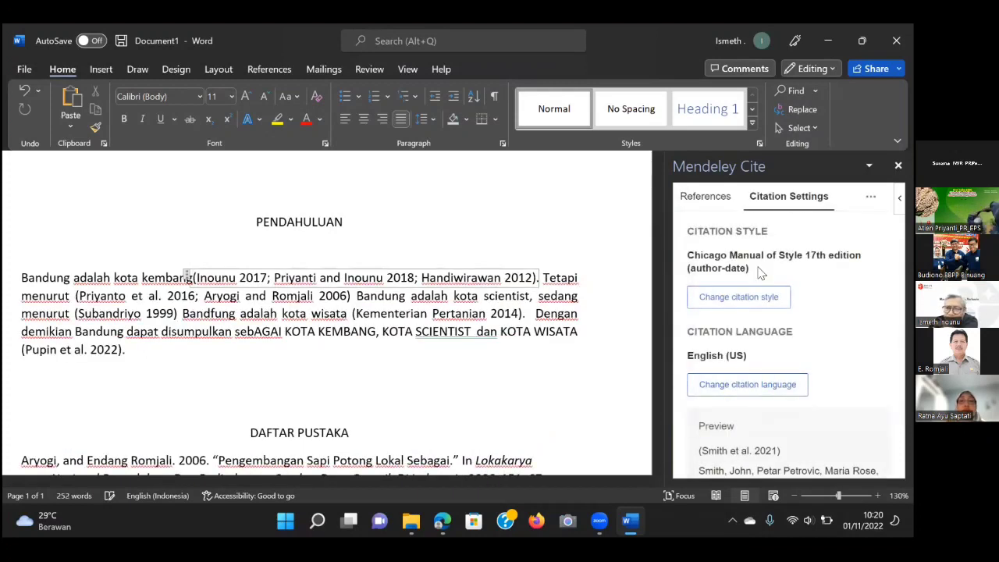
Change the citation style back to Vancouver and update the citations.
{"action": "left_click", "coordinate": [745, 298]}
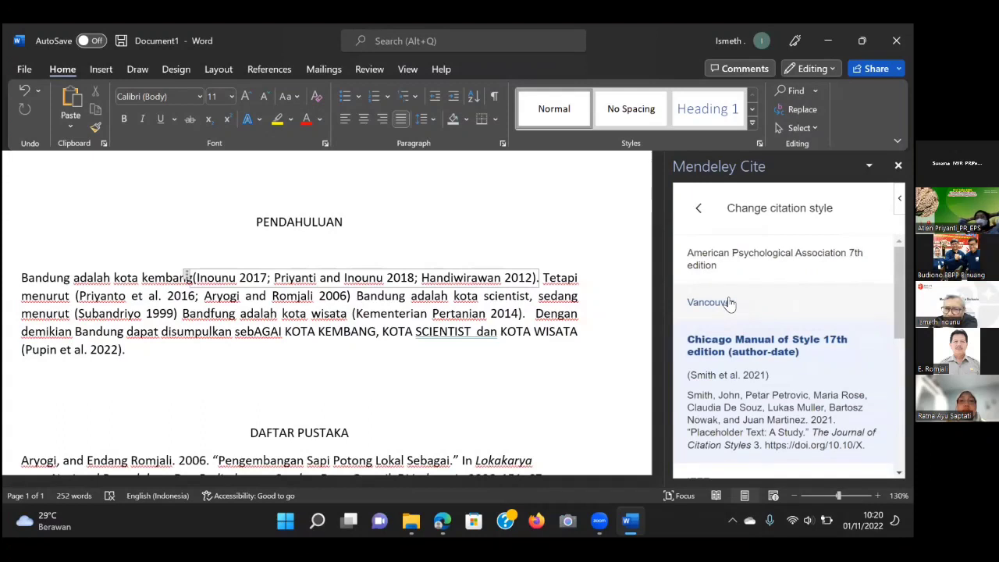
{"action": "left_click", "coordinate": [728, 303]}
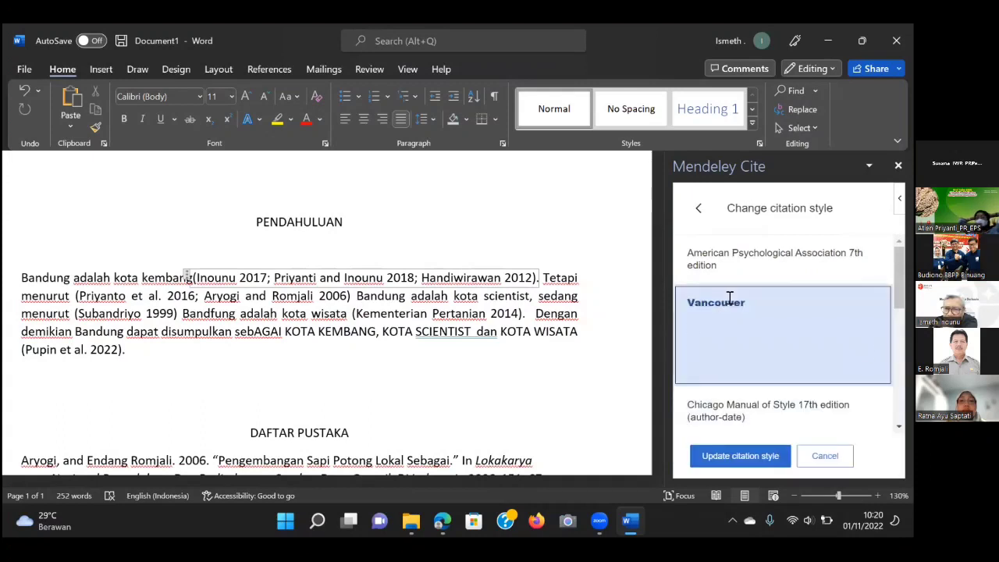
{"action": "left_click", "coordinate": [739, 459]}
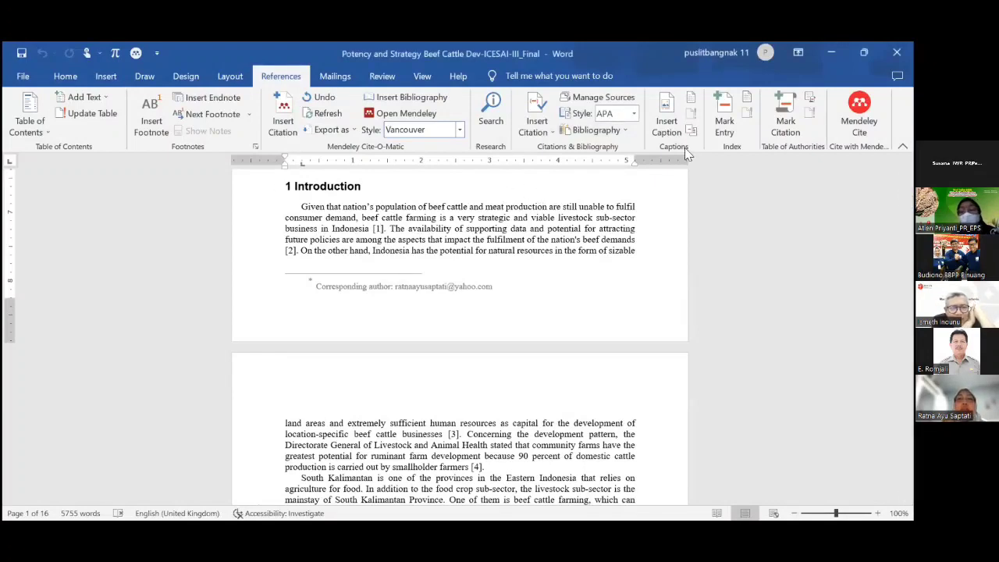
Confirm the Cite-O-Matic style is Vancouver, place the cursor after citation [1], and reopen the style list.
{"action": "left_click", "coordinate": [406, 131]}
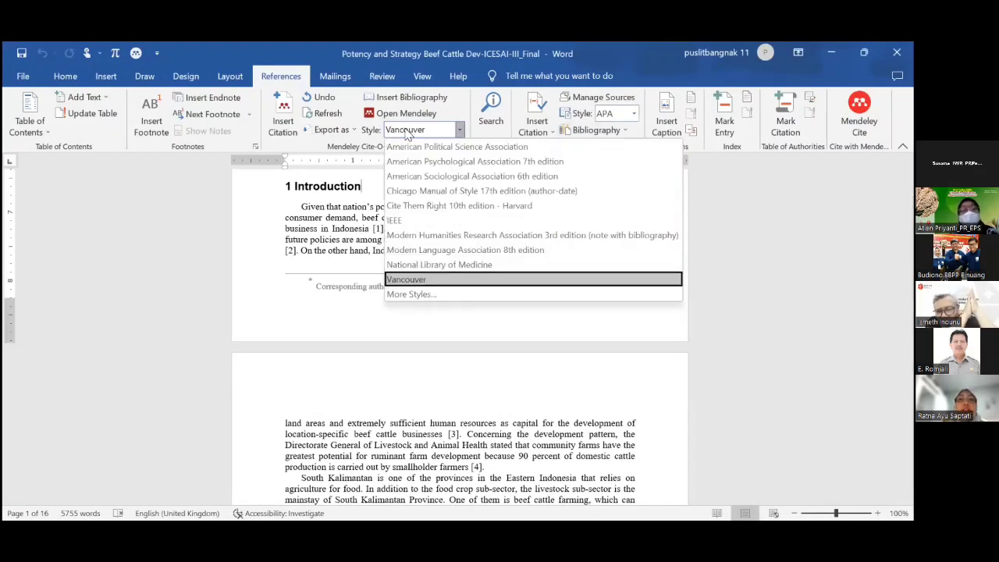
{"action": "left_click", "coordinate": [407, 131]}
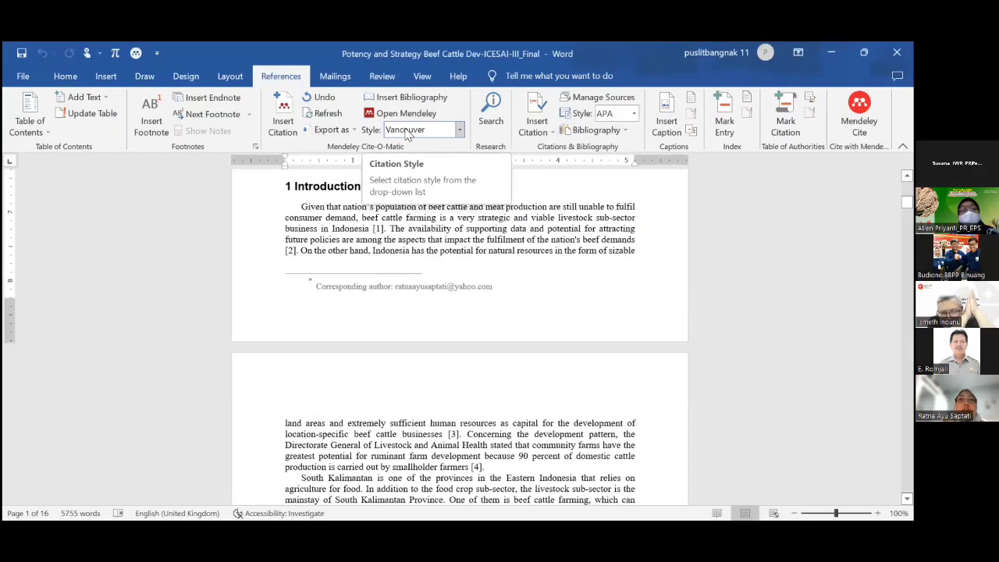
{"action": "left_click", "coordinate": [407, 132]}
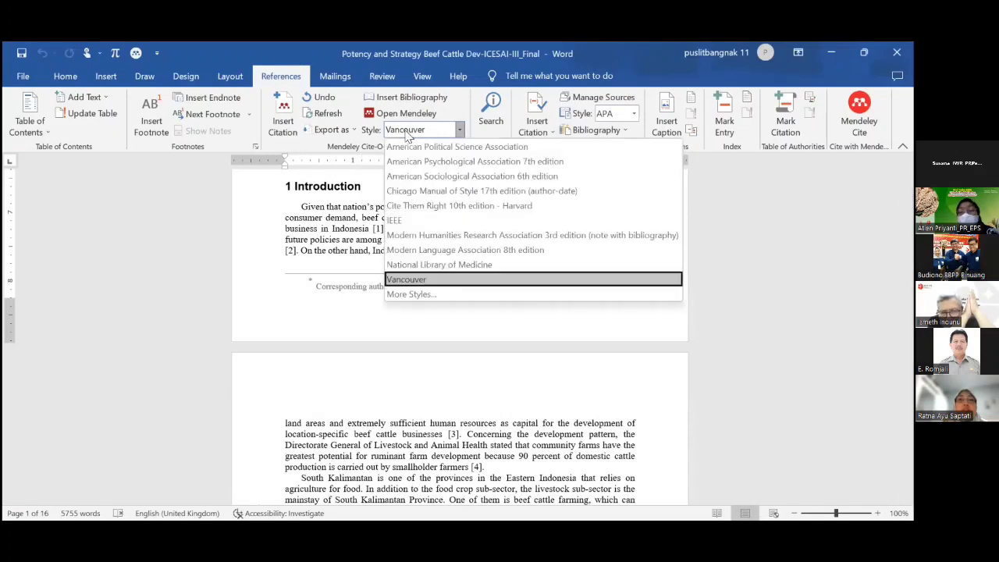
{"action": "left_click", "coordinate": [428, 281]}
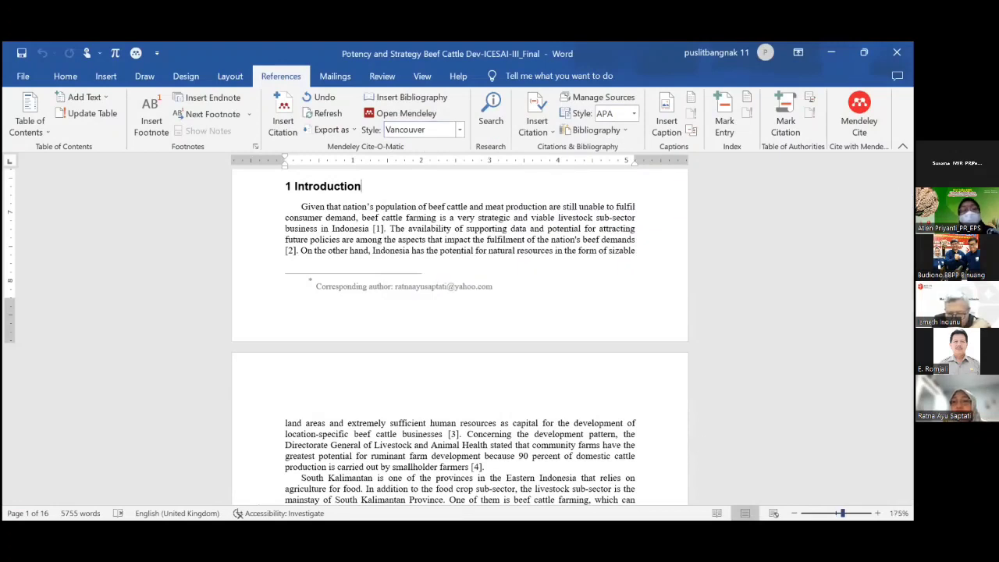
{"action": "scroll", "coordinate": [461, 312], "scroll_direction": "up", "scroll_amount": 3}
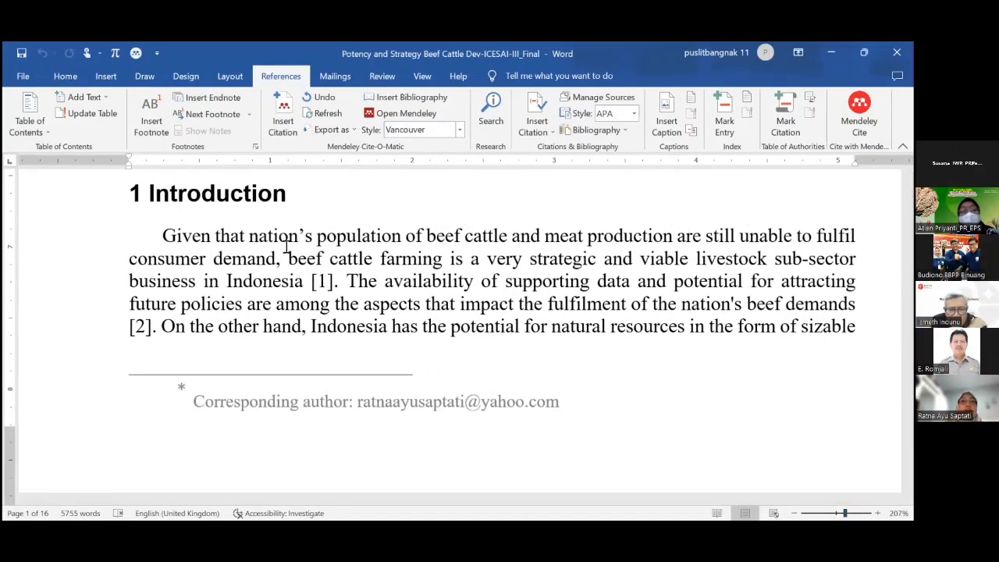
{"action": "left_click", "coordinate": [333, 283]}
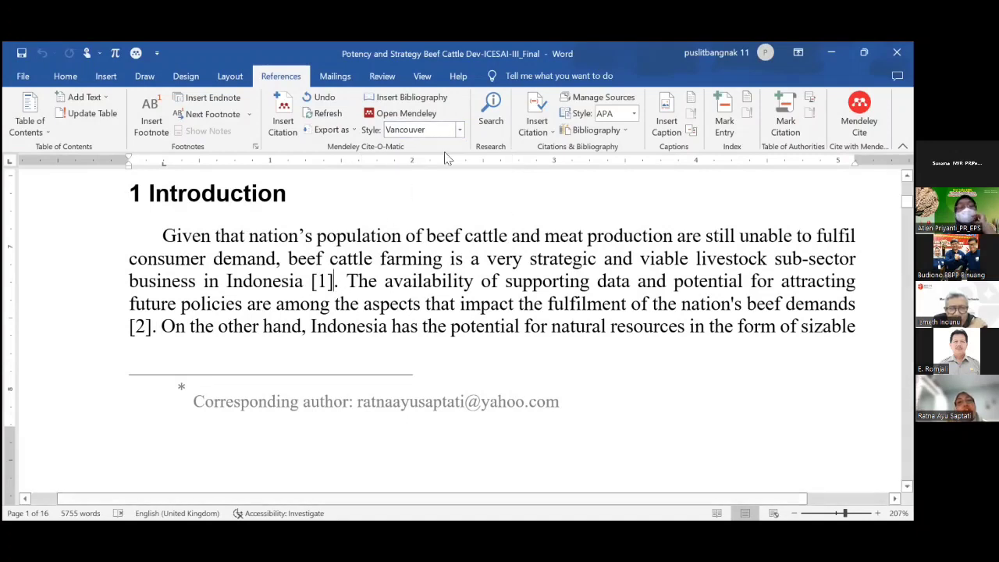
{"action": "left_click", "coordinate": [460, 130]}
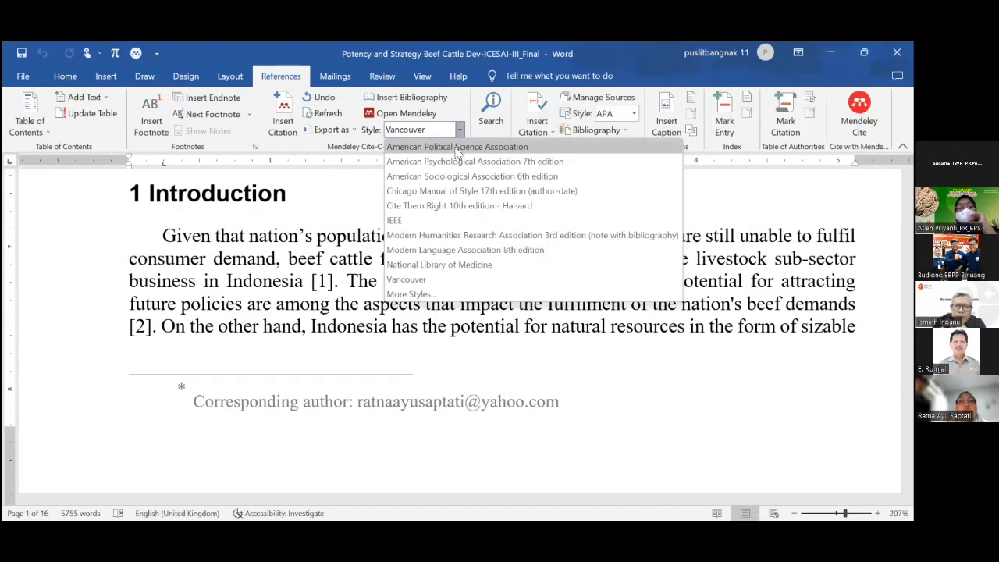
Switch the citation style to American Political Science Association, dismissing the sign-in warning.
{"action": "left_click", "coordinate": [458, 148]}
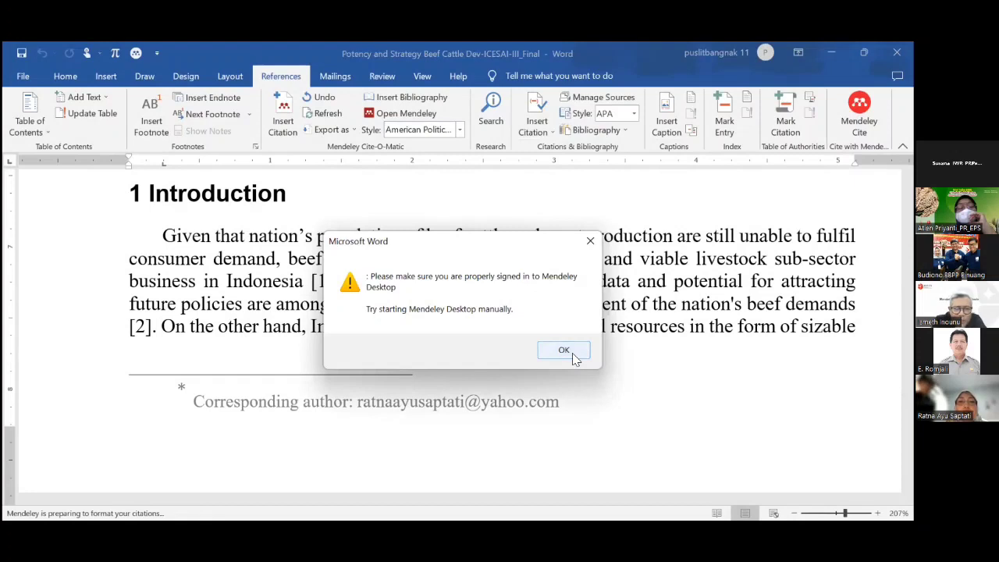
{"action": "left_click", "coordinate": [574, 354]}
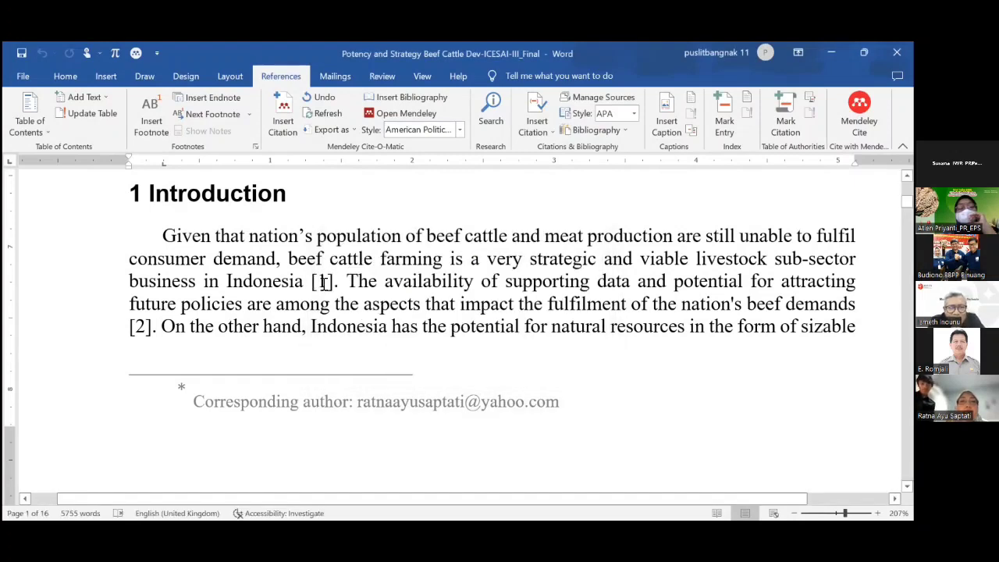
{"action": "left_click", "coordinate": [323, 282]}
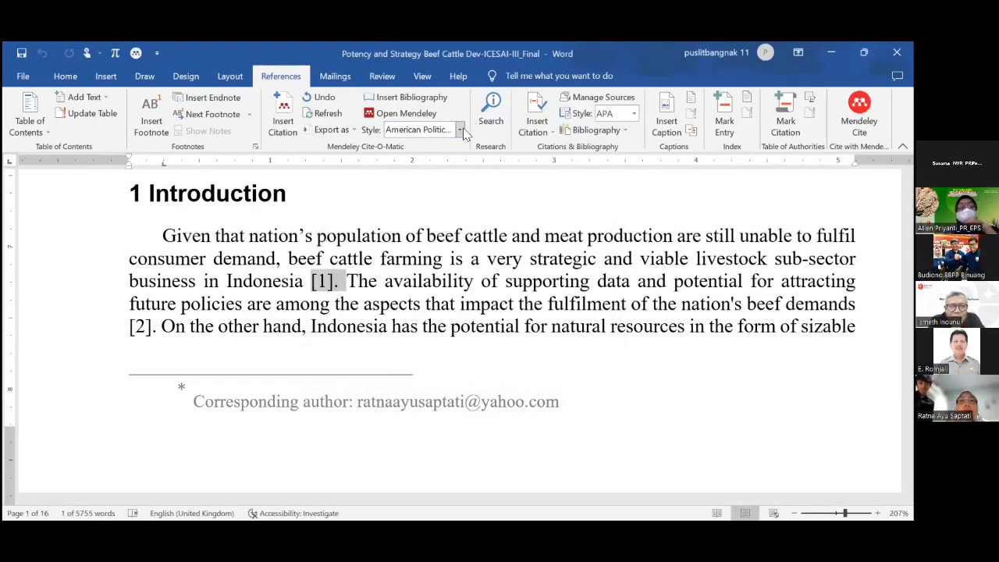
{"action": "left_click", "coordinate": [428, 285]}
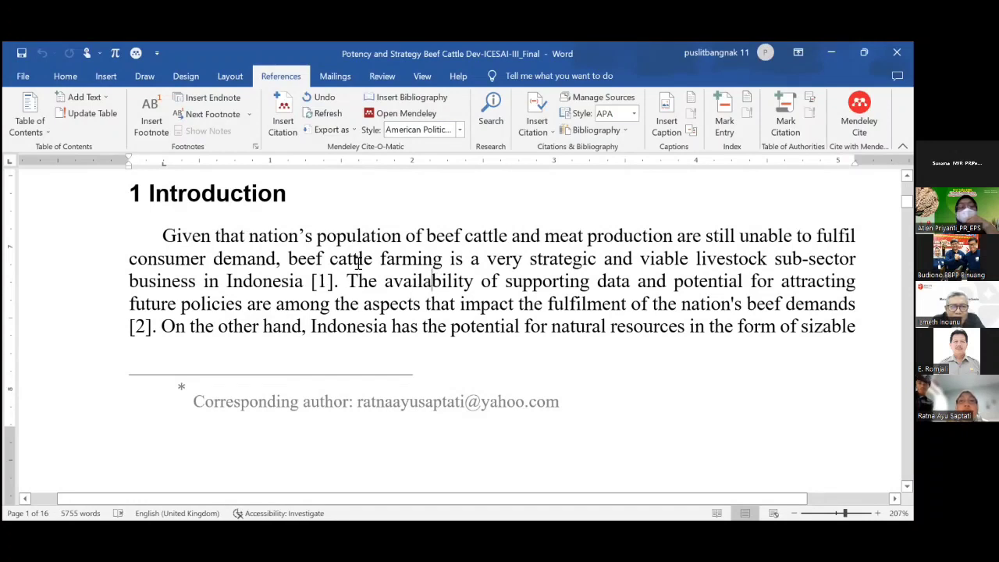
Choose American Psychological Association 7th edition from the Cite-O-Matic style list.
{"action": "left_click", "coordinate": [459, 131]}
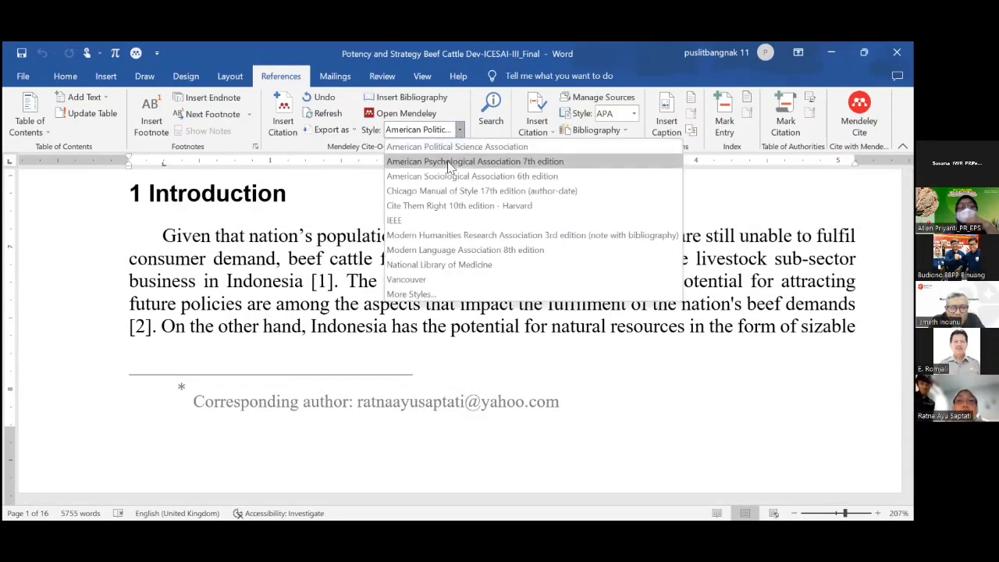
{"action": "left_click", "coordinate": [449, 162]}
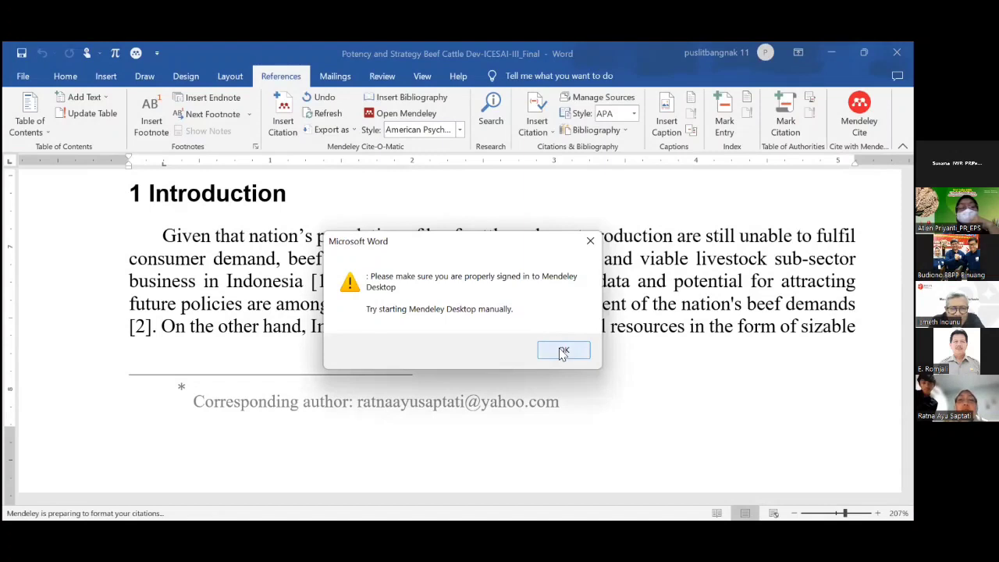
{"action": "scroll", "coordinate": [456, 227], "scroll_direction": "up", "scroll_amount": 3}
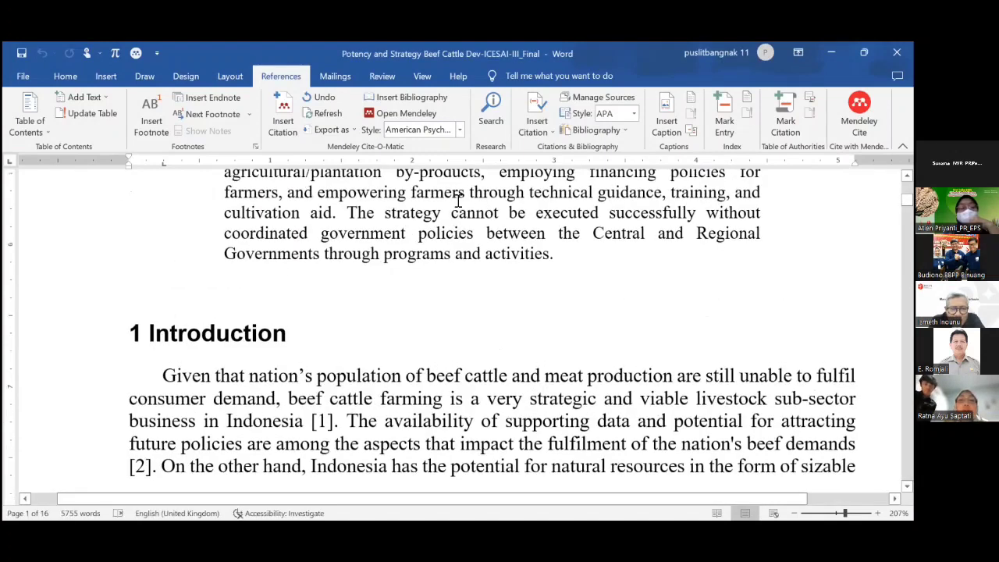
Switch the style to National Library of Medicine and dismiss the sign-in warning.
{"action": "left_click", "coordinate": [460, 131]}
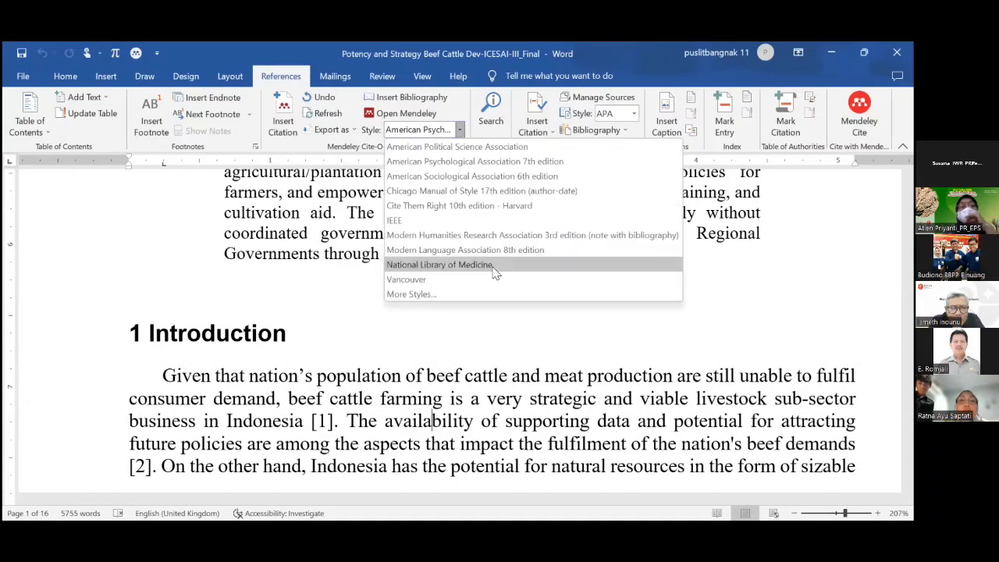
{"action": "left_click", "coordinate": [492, 266]}
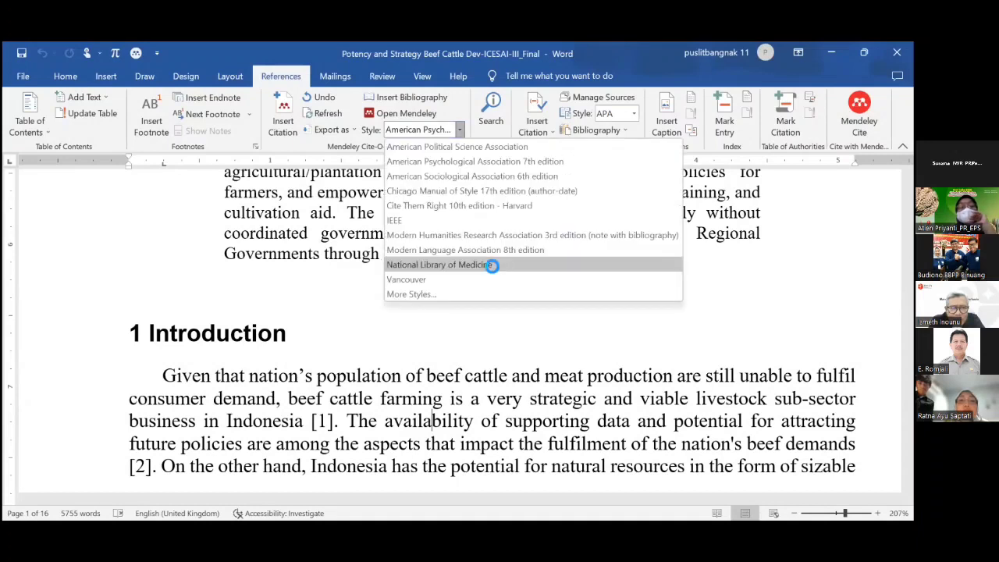
{"action": "left_click", "coordinate": [565, 351]}
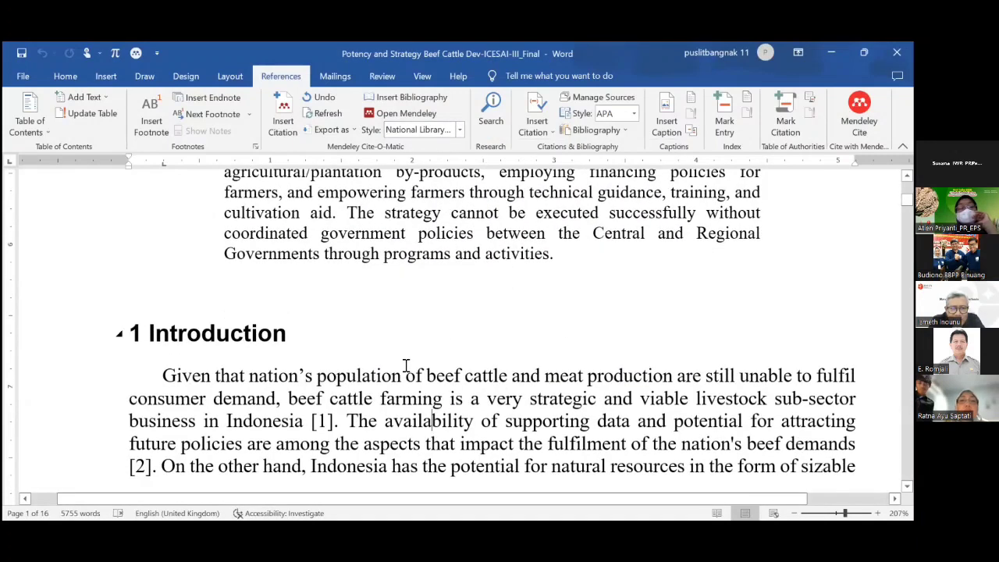
{"action": "left_click", "coordinate": [402, 377]}
{"action": "double_click", "coordinate": [340, 422]}
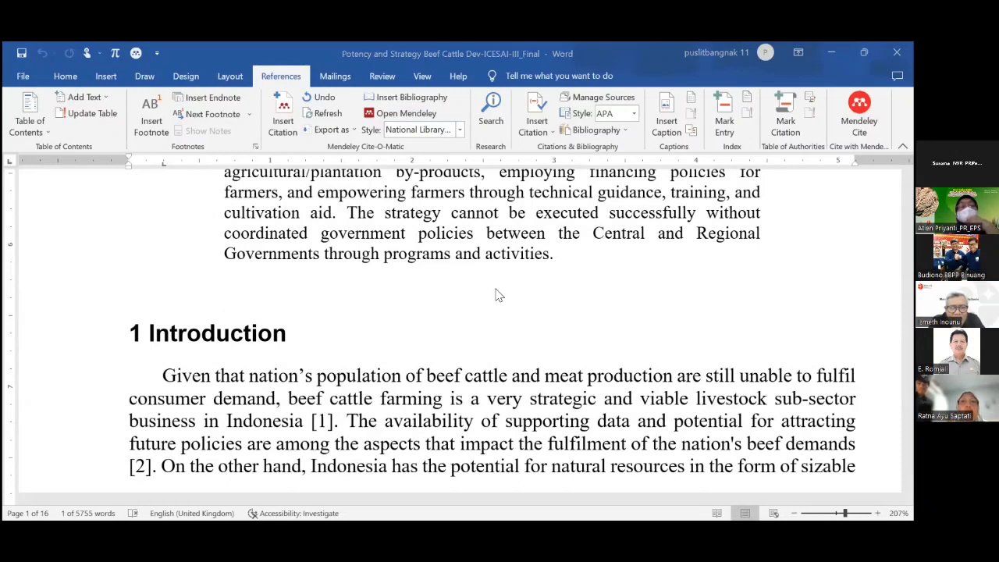
Set the citation style back to APA 7th edition and dismiss the sign-in warning.
{"action": "scroll", "coordinate": [496, 294], "scroll_direction": "up", "scroll_amount": 1}
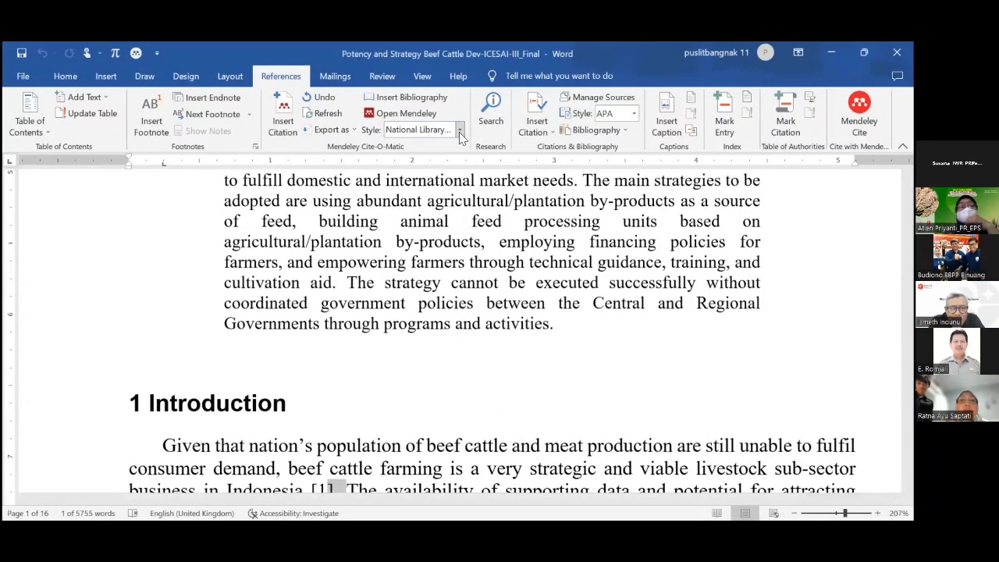
{"action": "left_click", "coordinate": [460, 130]}
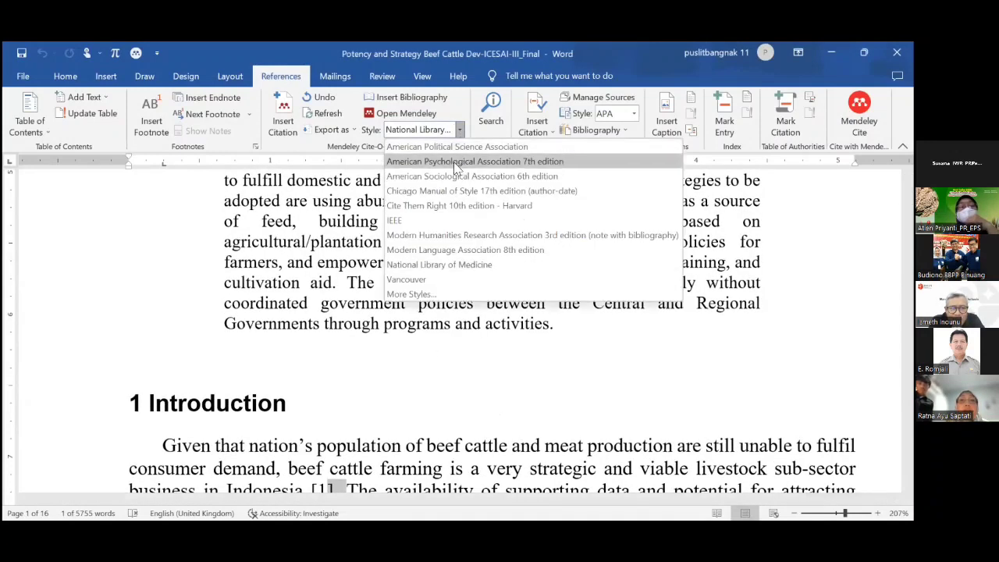
{"action": "left_click", "coordinate": [502, 173]}
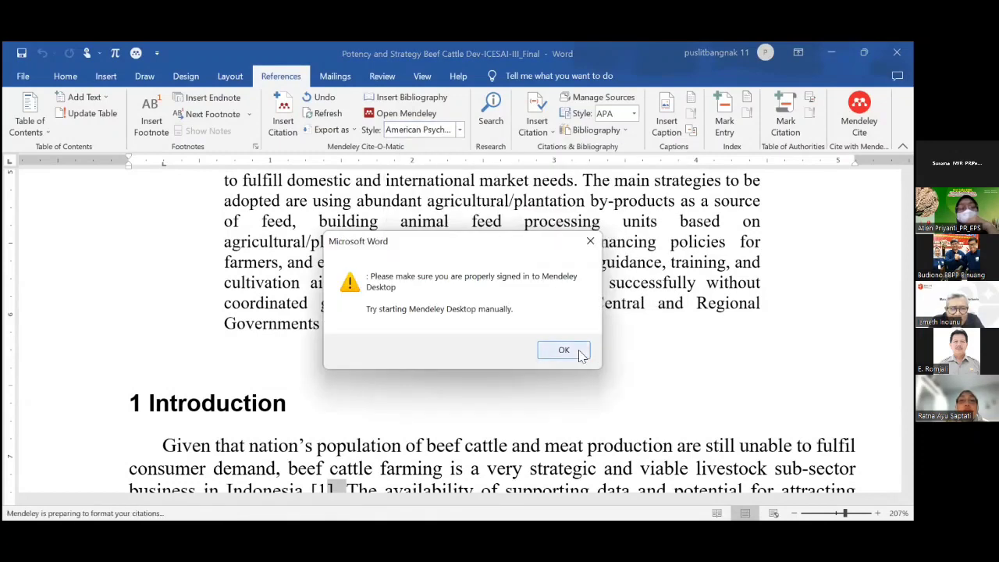
{"action": "left_click", "coordinate": [580, 356]}
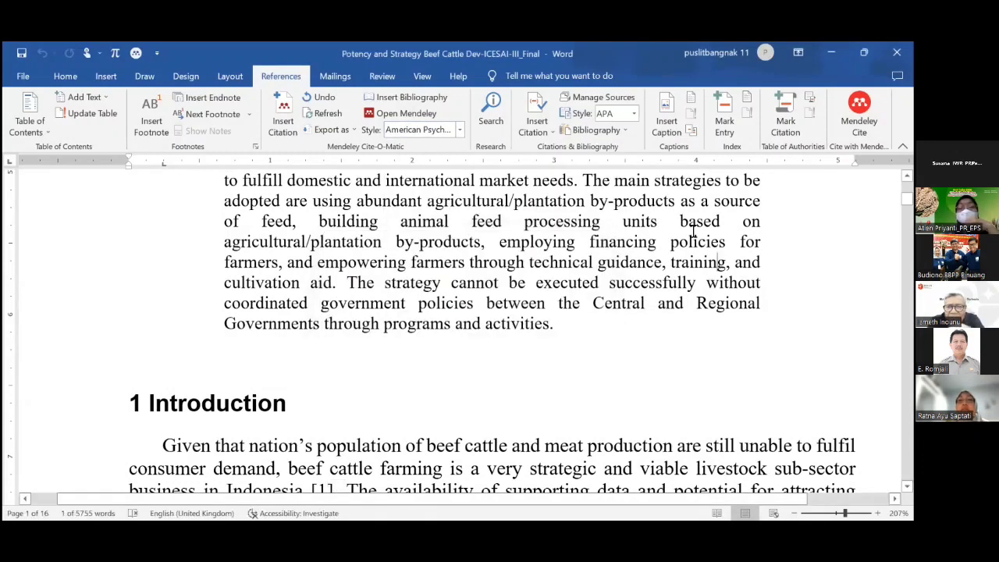
{"action": "left_click", "coordinate": [634, 115]}
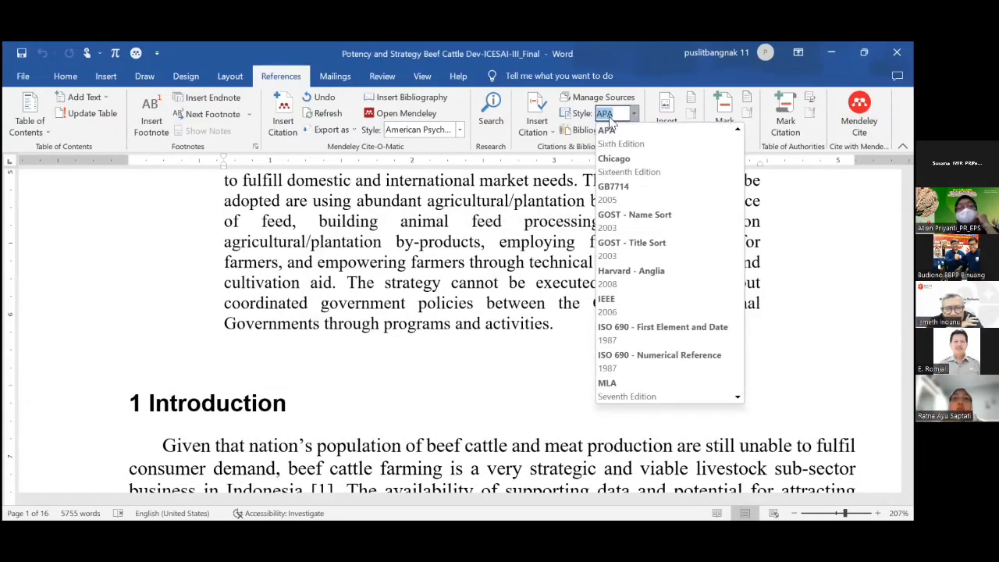
Set the Cite-O-Matic style to Vancouver, dismissing the sign-in warning.
{"action": "left_click", "coordinate": [461, 131]}
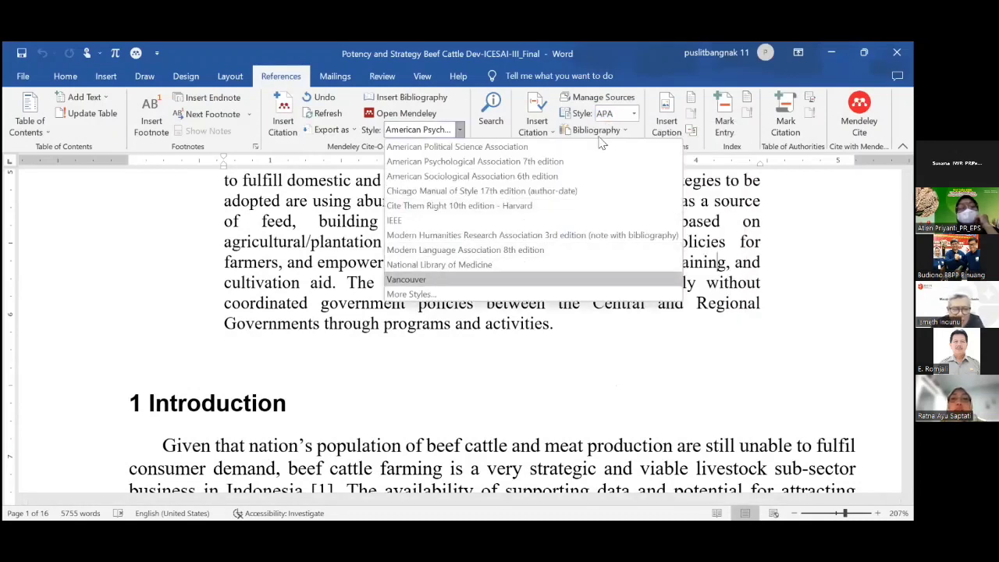
{"action": "left_click", "coordinate": [429, 281]}
{"action": "left_click", "coordinate": [566, 351]}
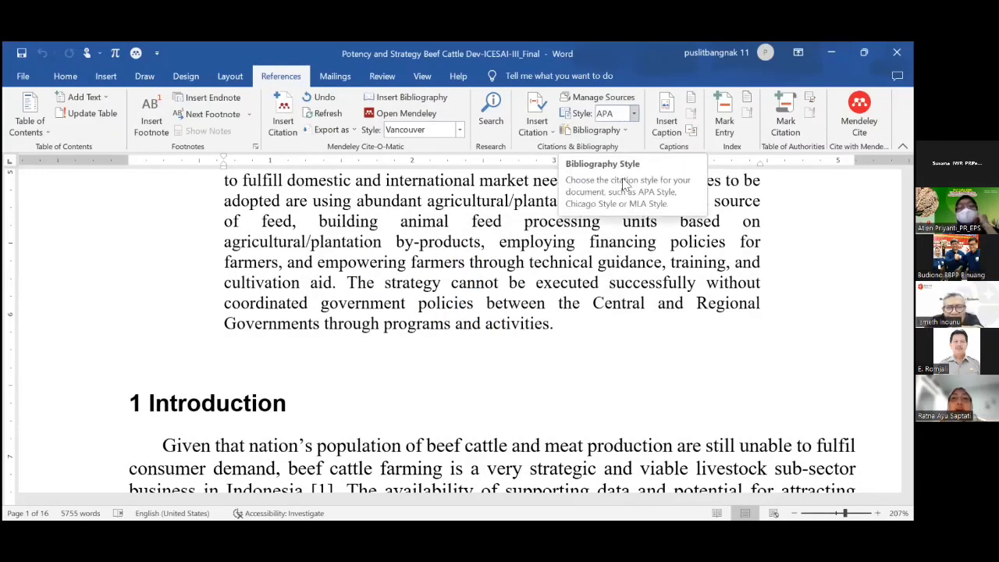
Check Word's own bibliography style list, leaving APA unchanged, and return to the Introduction.
{"action": "left_click", "coordinate": [631, 114]}
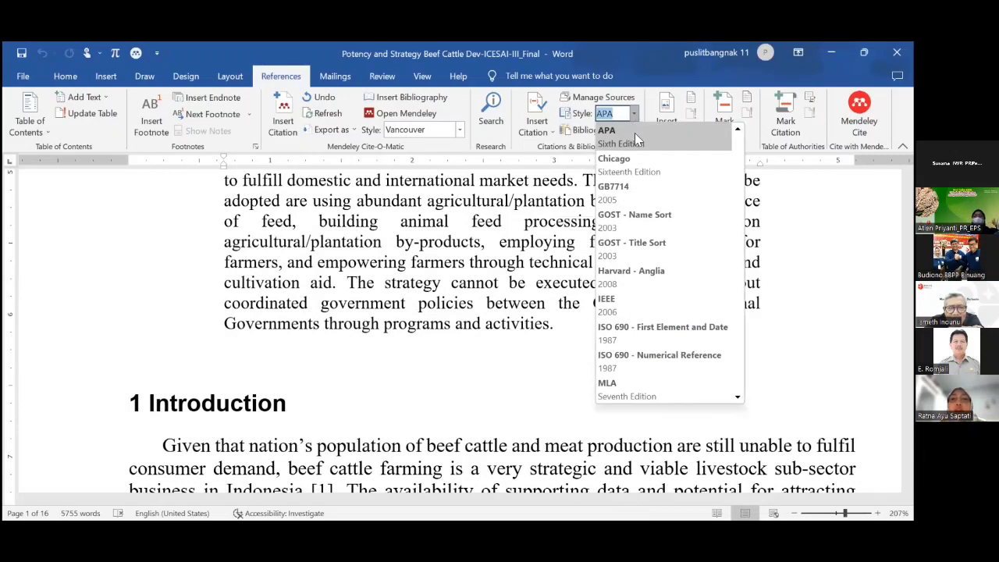
{"action": "left_click", "coordinate": [813, 248]}
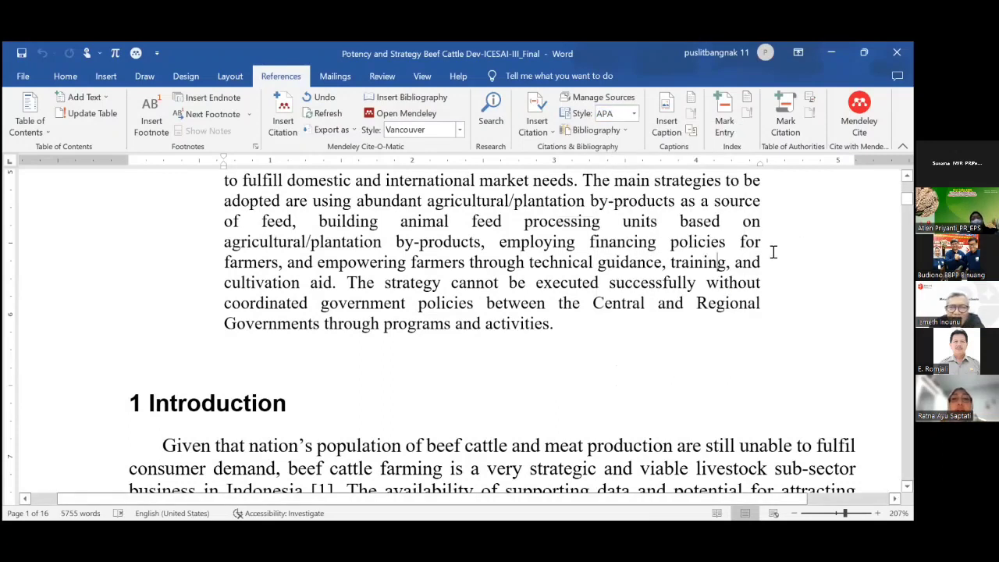
{"action": "scroll", "coordinate": [465, 302], "scroll_direction": "down", "scroll_amount": 3}
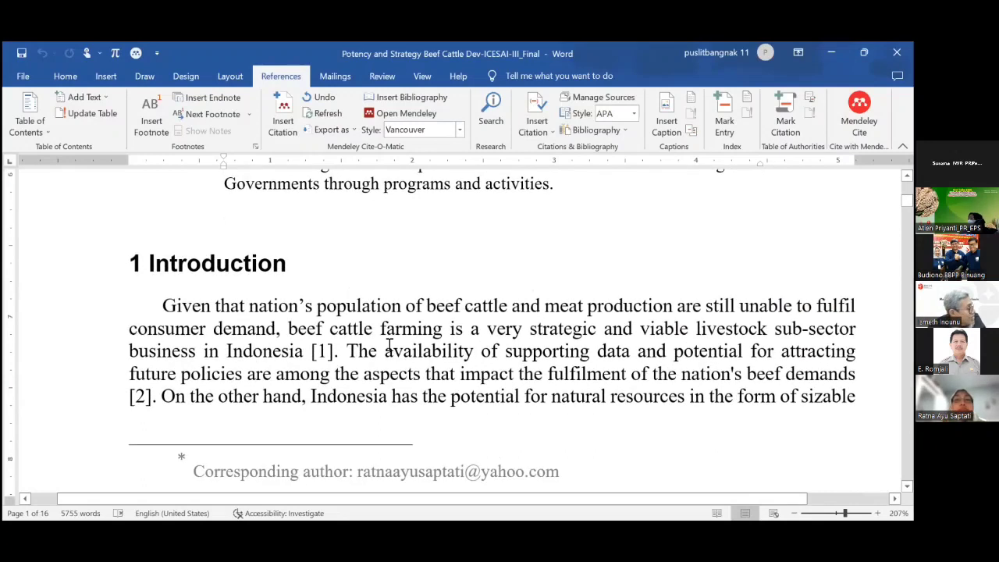
{"action": "left_click", "coordinate": [516, 380]}
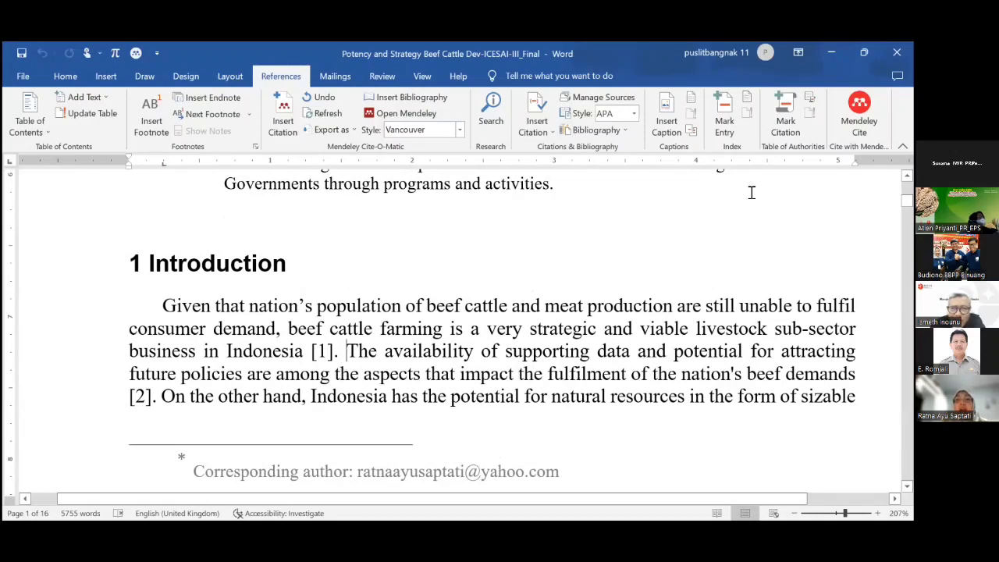
{"action": "scroll", "coordinate": [751, 190], "scroll_direction": "up", "scroll_amount": 2}
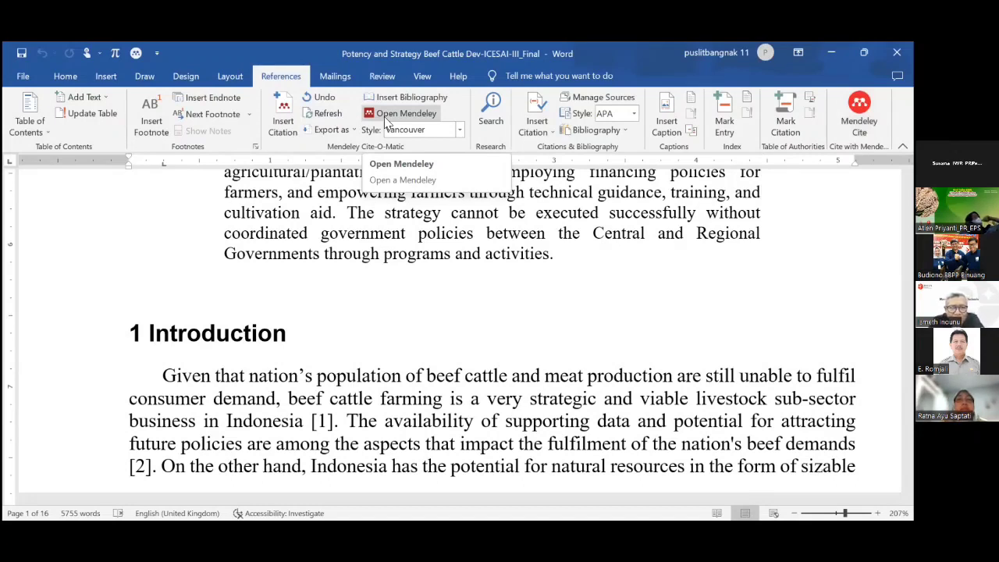
Choose American Political Science Association as the Cite-O-Matic style, dismissing the sign-in warning.
{"action": "left_click", "coordinate": [460, 131]}
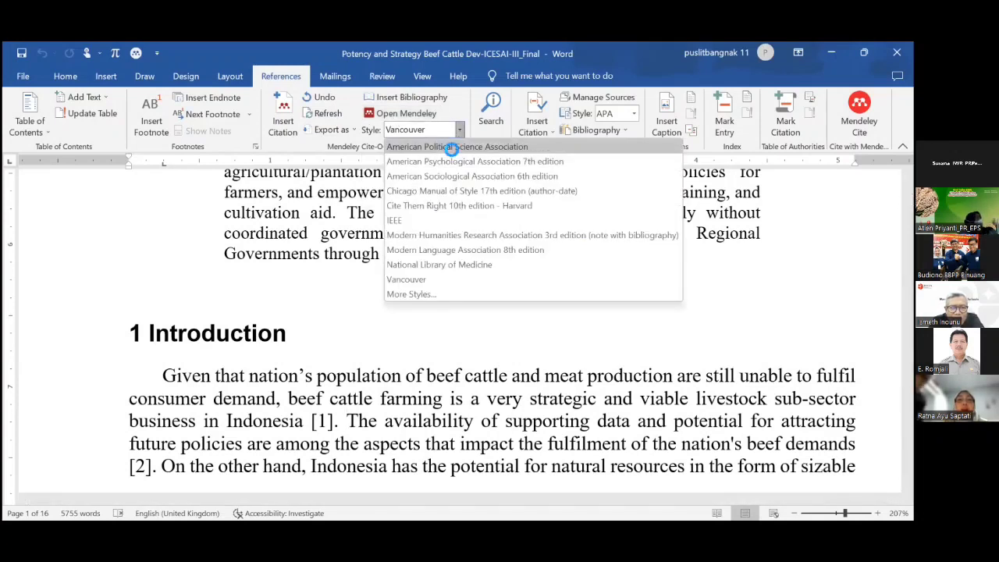
{"action": "left_click", "coordinate": [452, 147]}
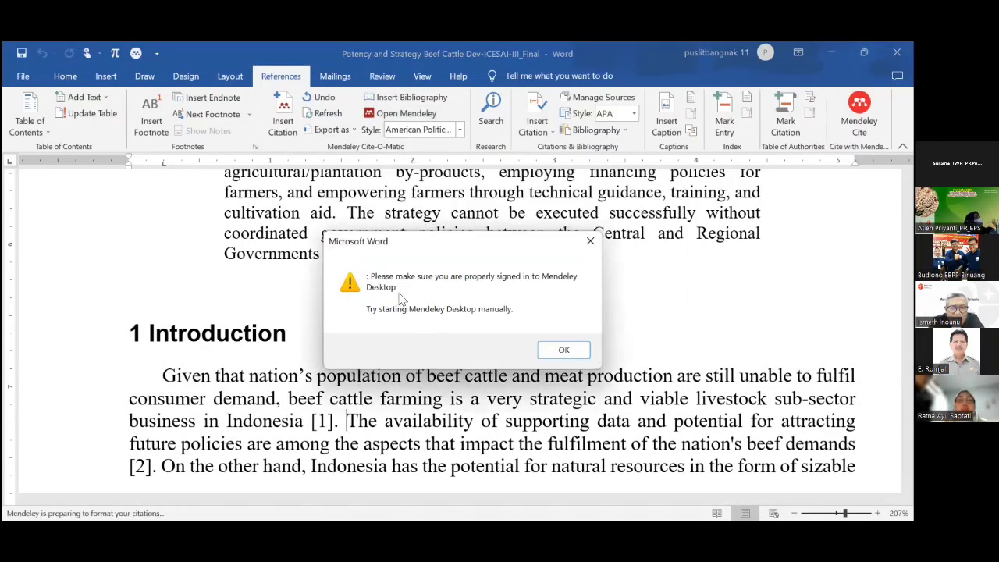
{"action": "left_click", "coordinate": [564, 350]}
{"action": "left_click", "coordinate": [454, 421]}
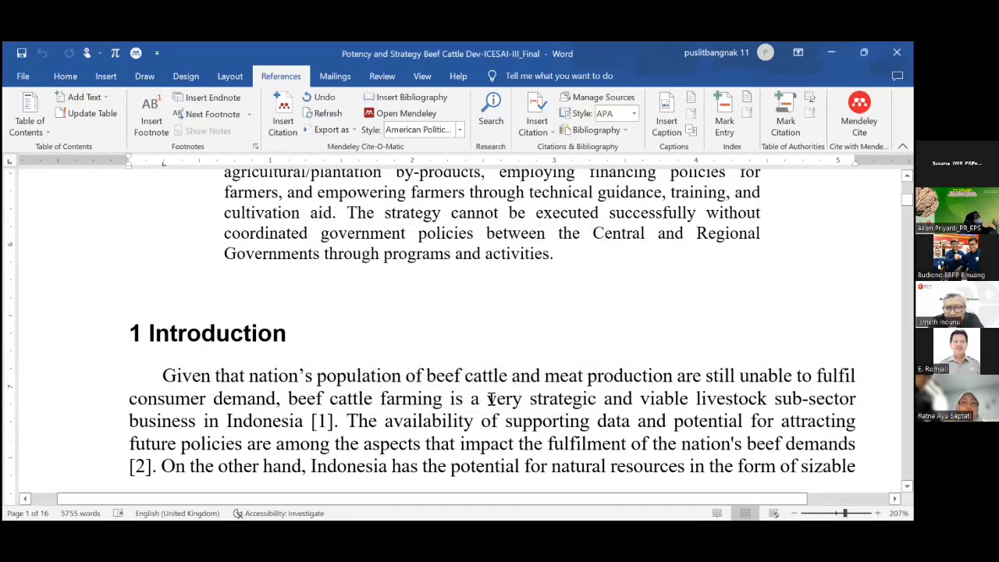
{"action": "left_click", "coordinate": [459, 130]}
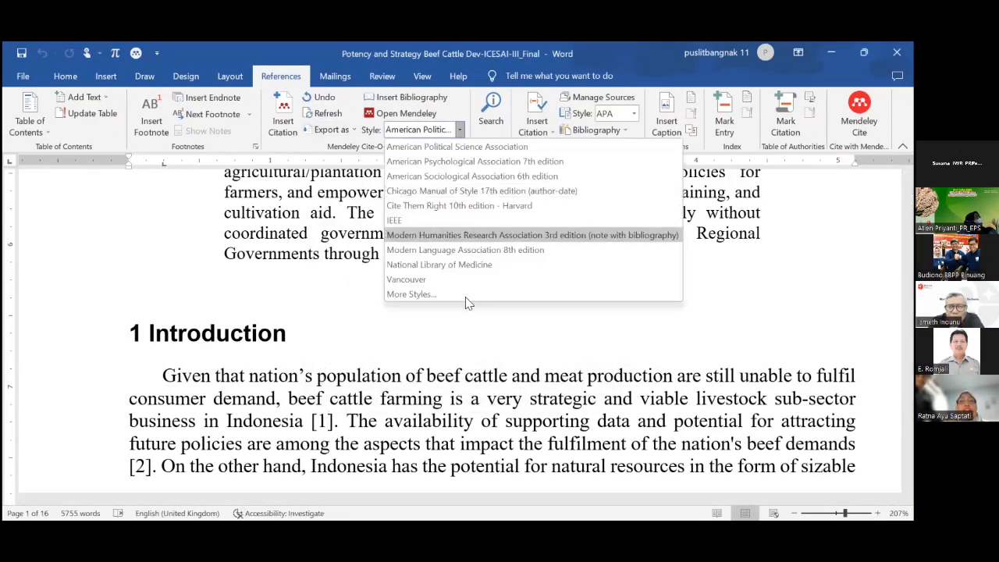
{"action": "left_click", "coordinate": [672, 342]}
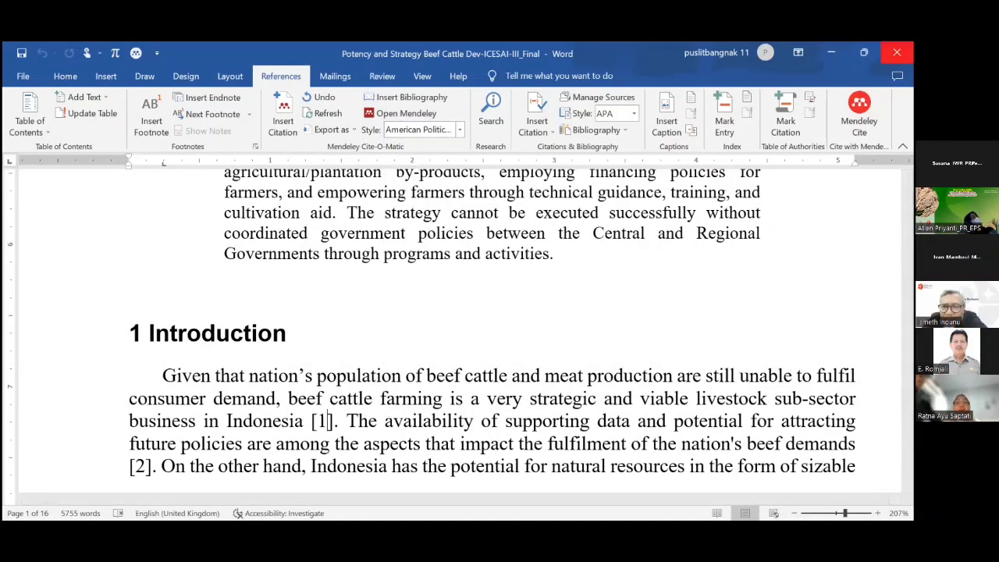
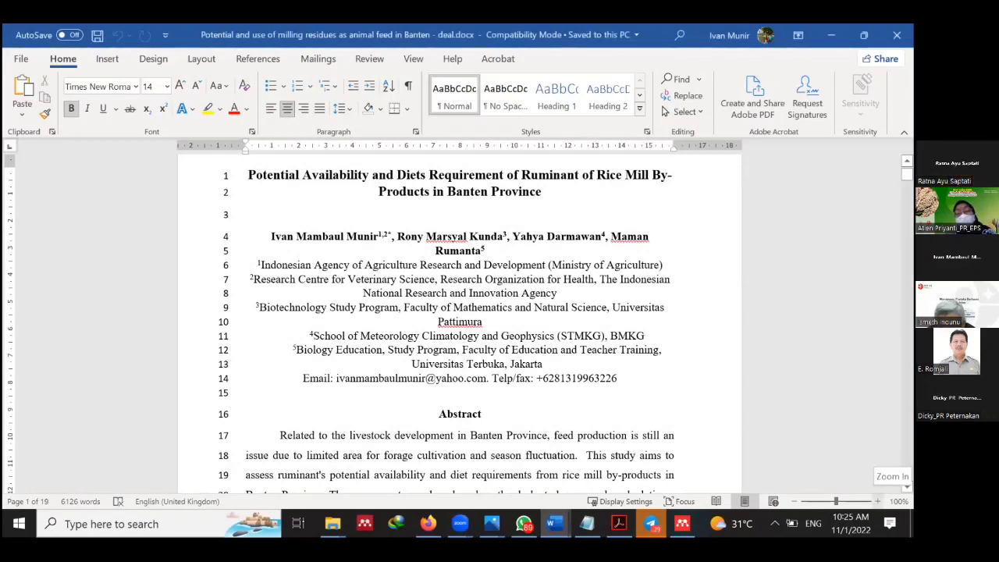
Zoom the rice-mill ruminant feed manuscript in to 140% and scroll down to the Abstract.
{"action": "left_click", "coordinate": [878, 502]}
{"action": "left_click", "coordinate": [877, 502]}
{"action": "left_click", "coordinate": [877, 502]}
{"action": "left_click", "coordinate": [878, 502]}
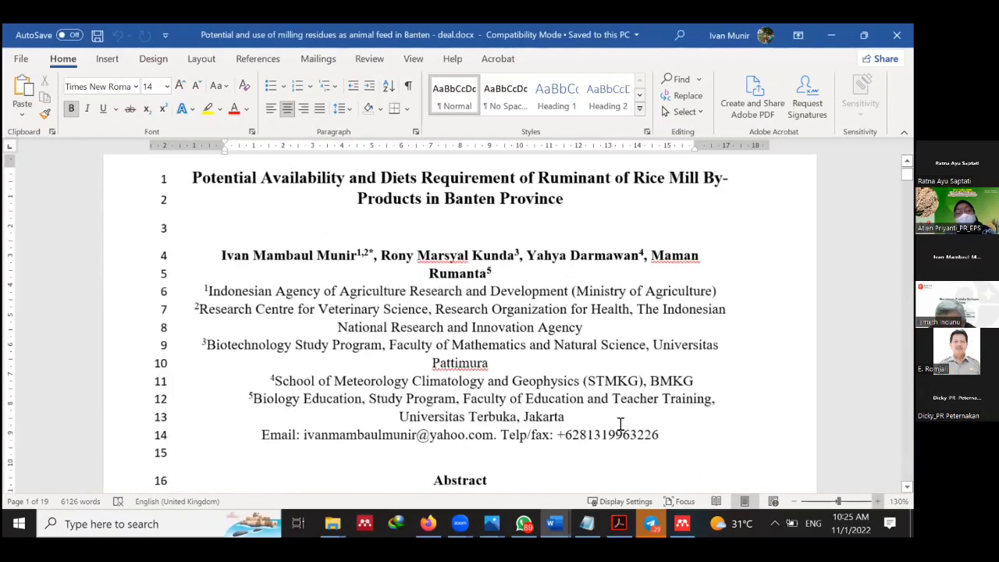
{"action": "scroll", "coordinate": [621, 424], "scroll_direction": "down", "scroll_amount": 3}
{"action": "scroll", "coordinate": [643, 421], "scroll_direction": "down", "scroll_amount": 2}
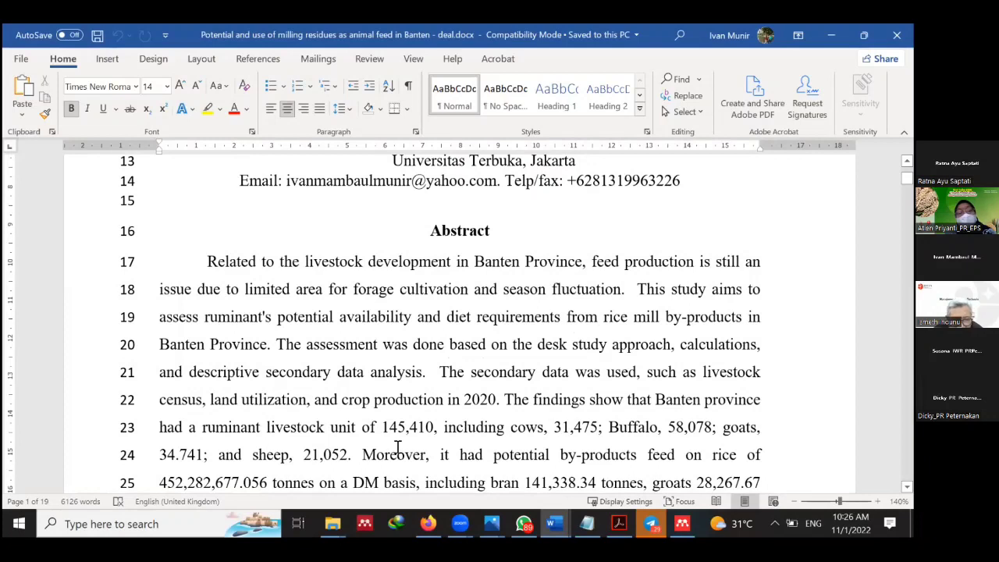
{"action": "scroll", "coordinate": [397, 446], "scroll_direction": "down", "scroll_amount": 1}
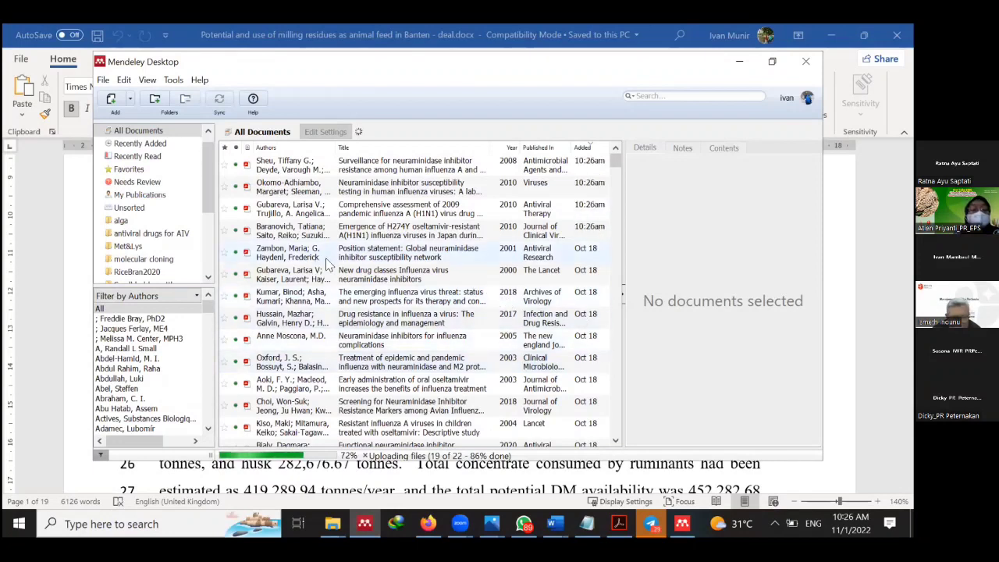
Scroll the Mendeley Desktop folder list, then bring the Word manuscript back to the front.
{"action": "left_click_drag", "start_coordinate": [206, 201], "coordinate": [205, 224]}
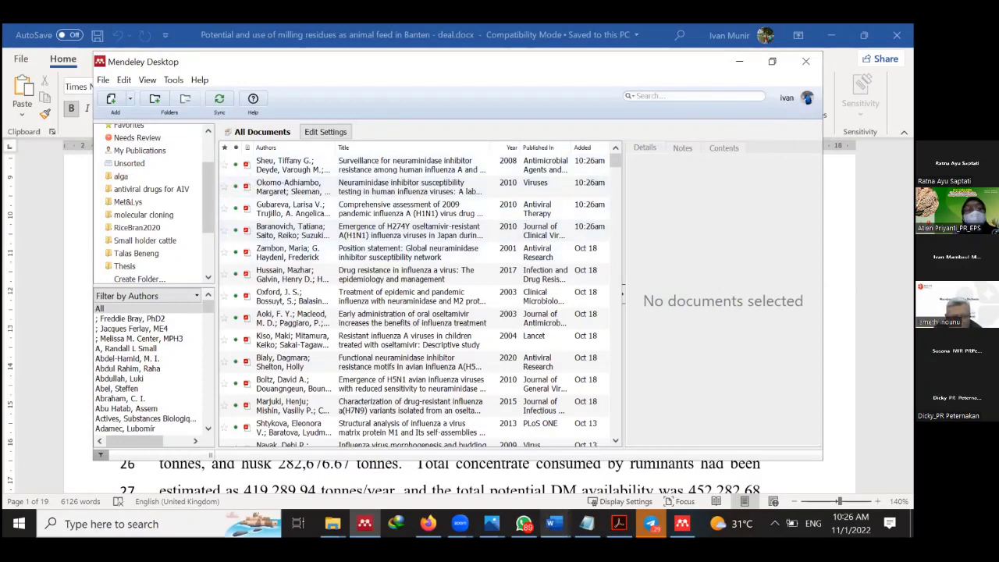
{"action": "mouse_move", "coordinate": [554, 524]}
{"action": "left_click", "coordinate": [763, 459]}
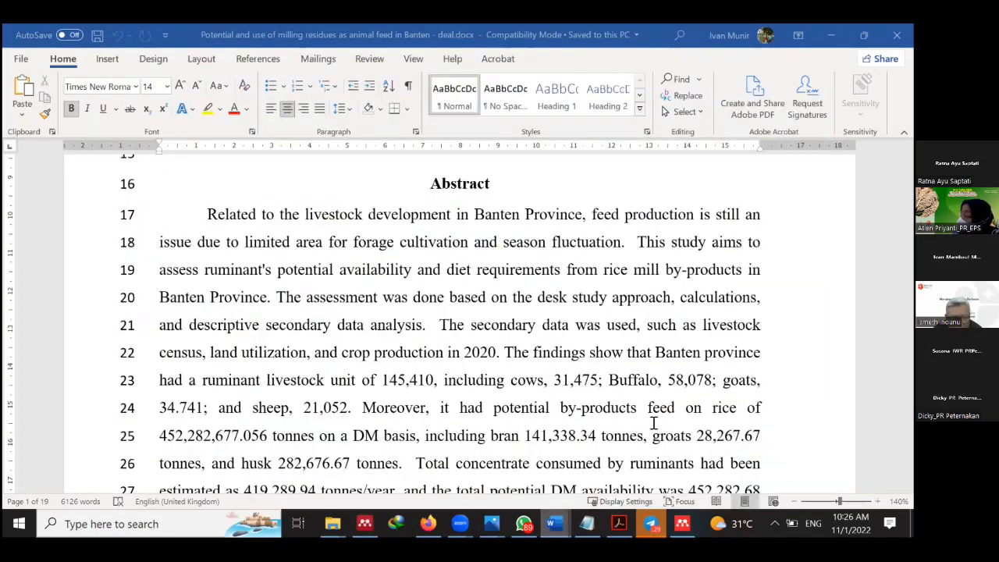
Place the cursor in the Introduction's Shiddieqy et al., 2017 citation and launch Mendeley from References.
{"action": "scroll", "coordinate": [403, 352], "scroll_direction": "down", "scroll_amount": 8}
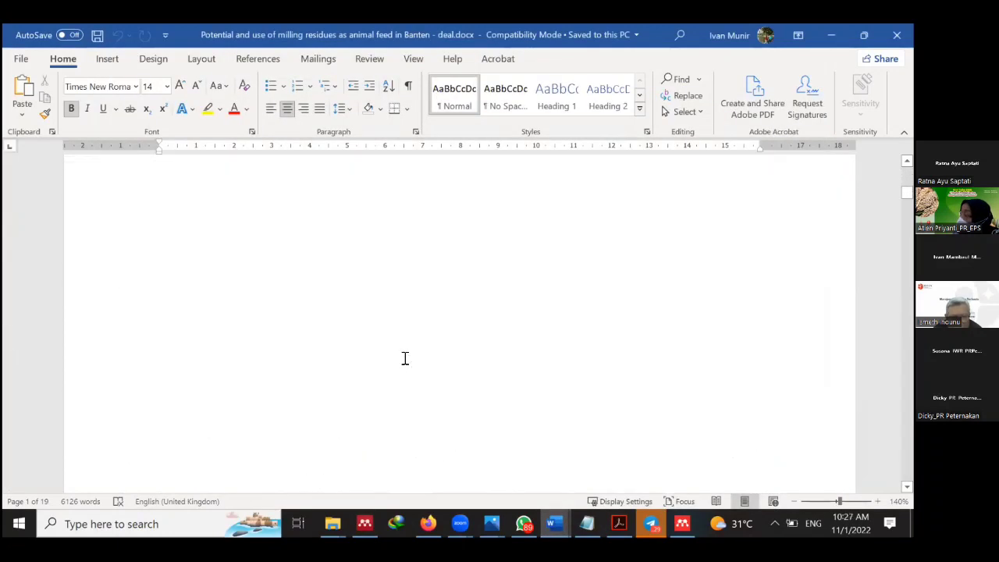
{"action": "scroll", "coordinate": [405, 357], "scroll_direction": "down", "scroll_amount": 6}
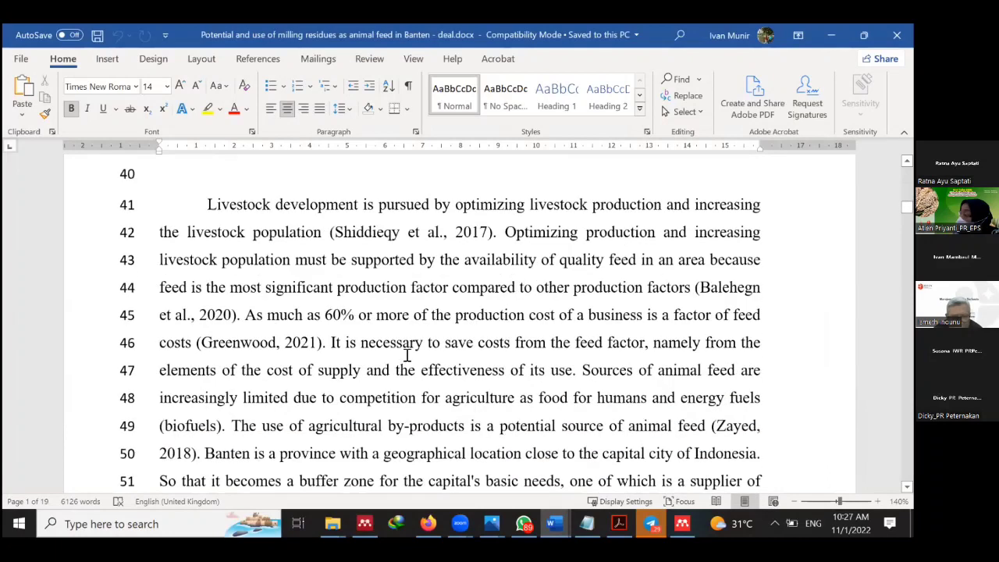
{"action": "left_click", "coordinate": [447, 285]}
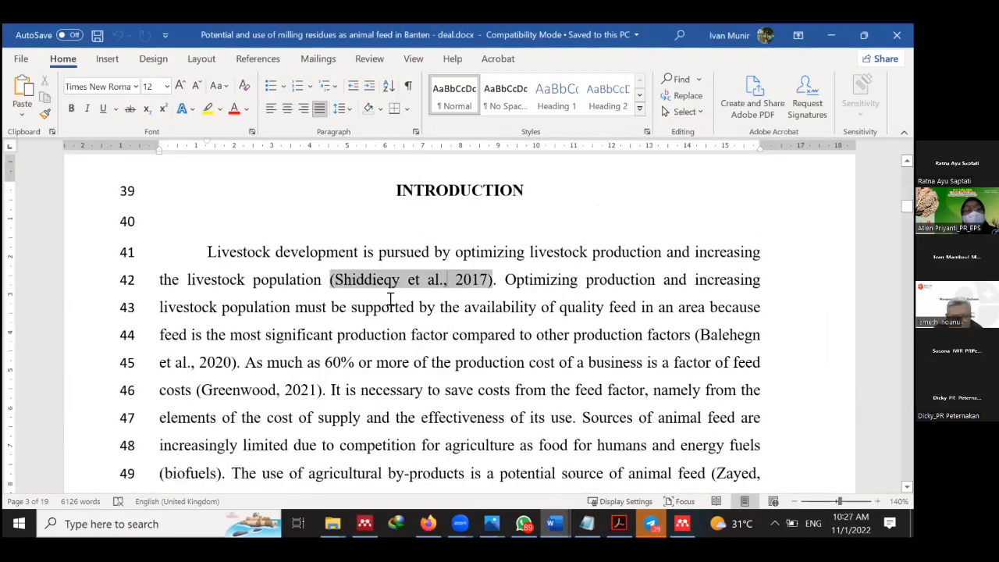
{"action": "left_click", "coordinate": [259, 61]}
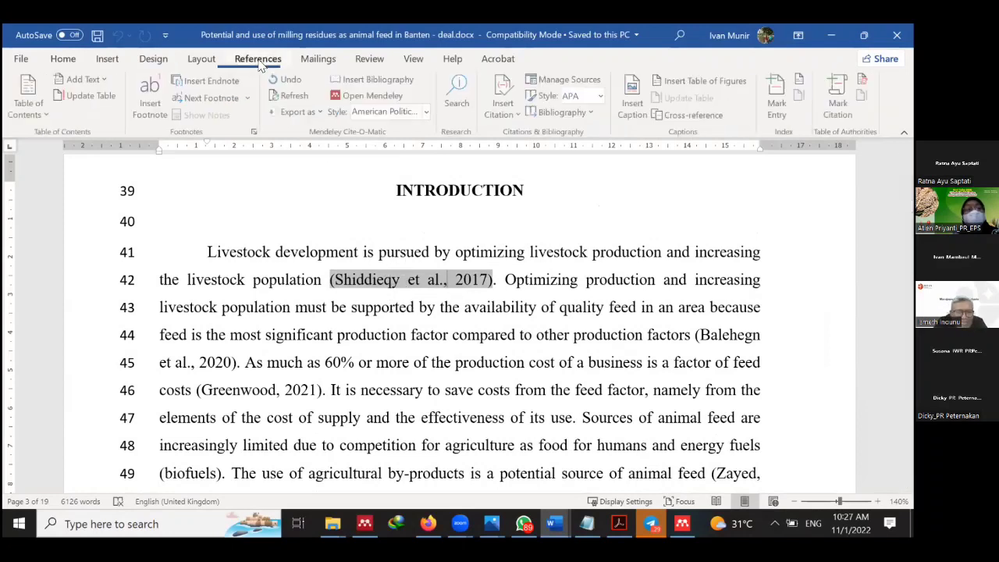
{"action": "left_click", "coordinate": [360, 98]}
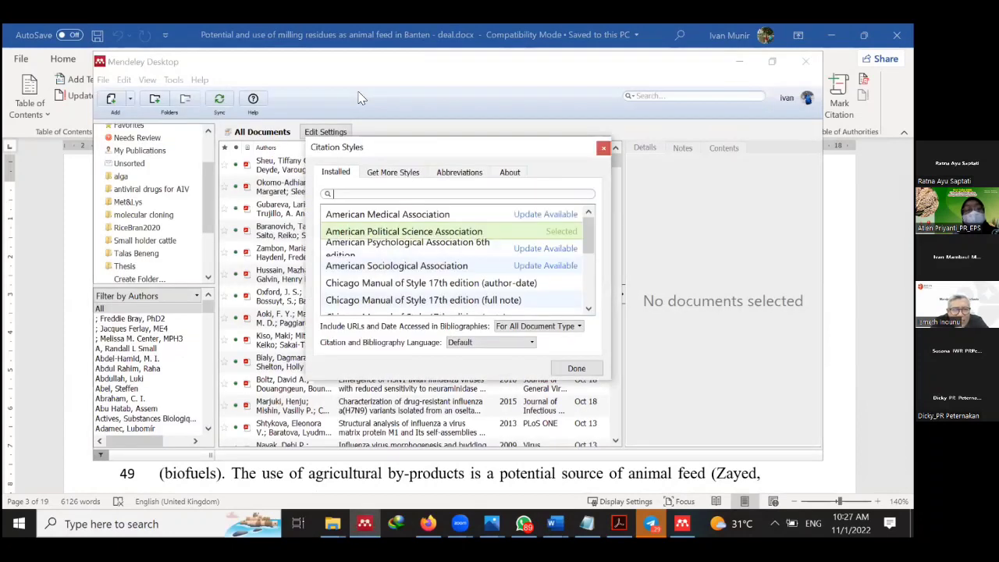
Close Mendeley Desktop and get back to the Word manuscript.
{"action": "left_click", "coordinate": [806, 62]}
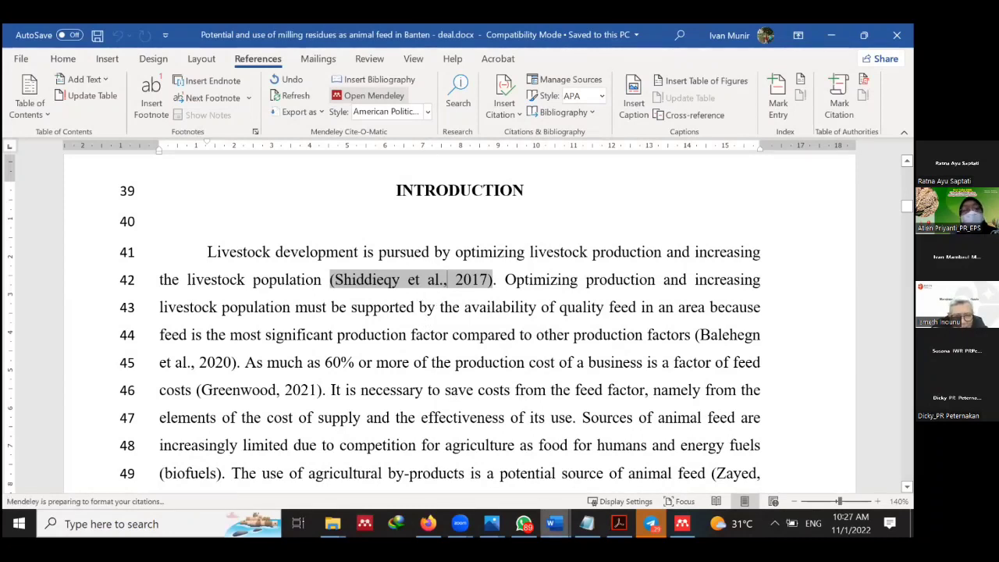
{"action": "left_click", "coordinate": [524, 524]}
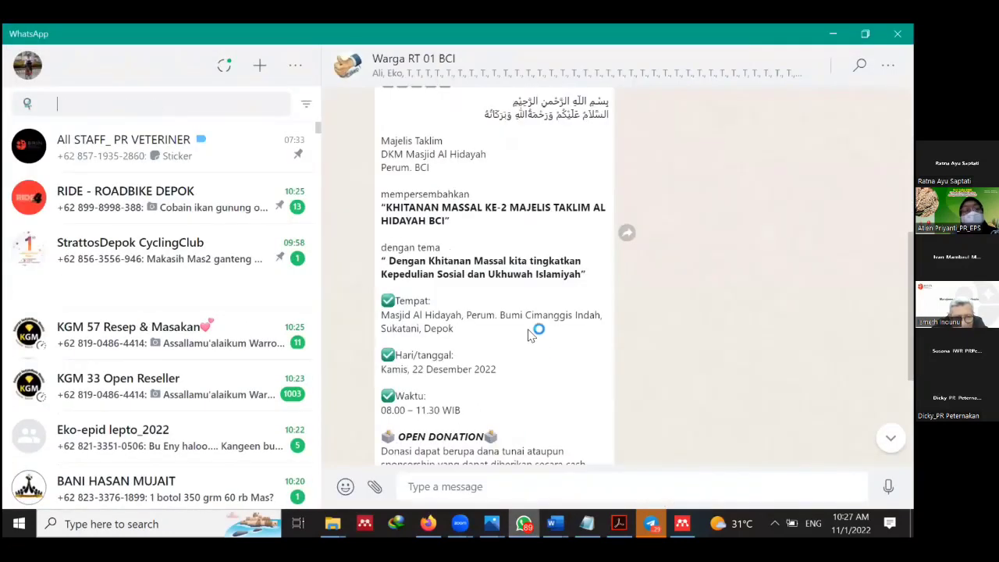
{"action": "key", "text": "alt+Tab"}
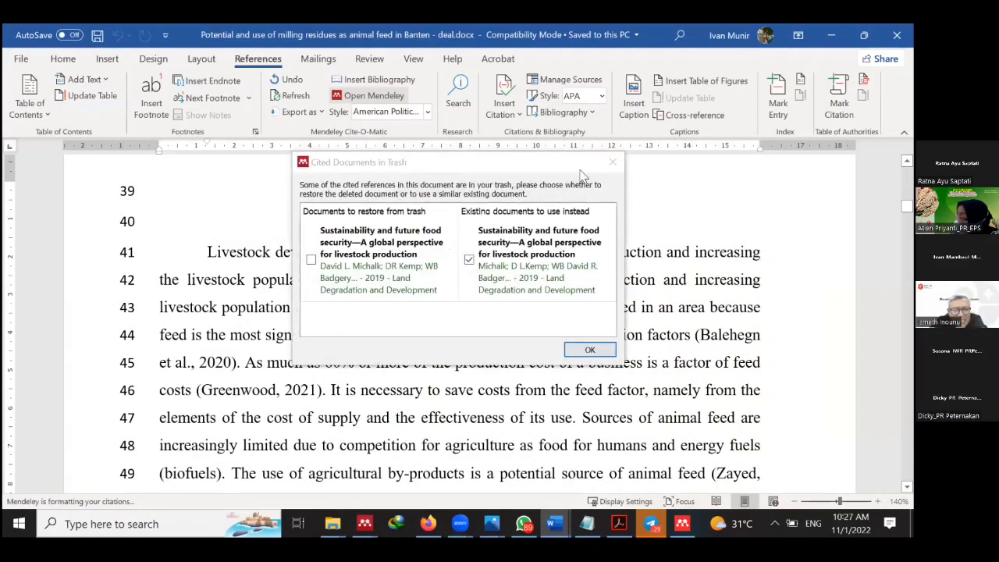
Dismiss the Cited Documents in Trash prompt and answer every Keep Citation Edit? prompt, Balehegn through Godoy.
{"action": "left_click", "coordinate": [613, 162]}
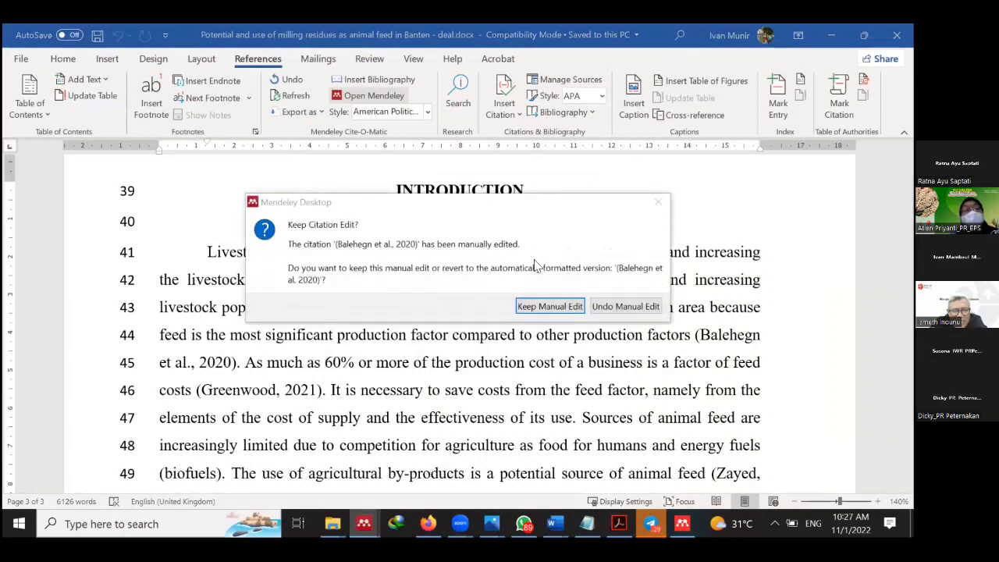
{"action": "left_click", "coordinate": [553, 308]}
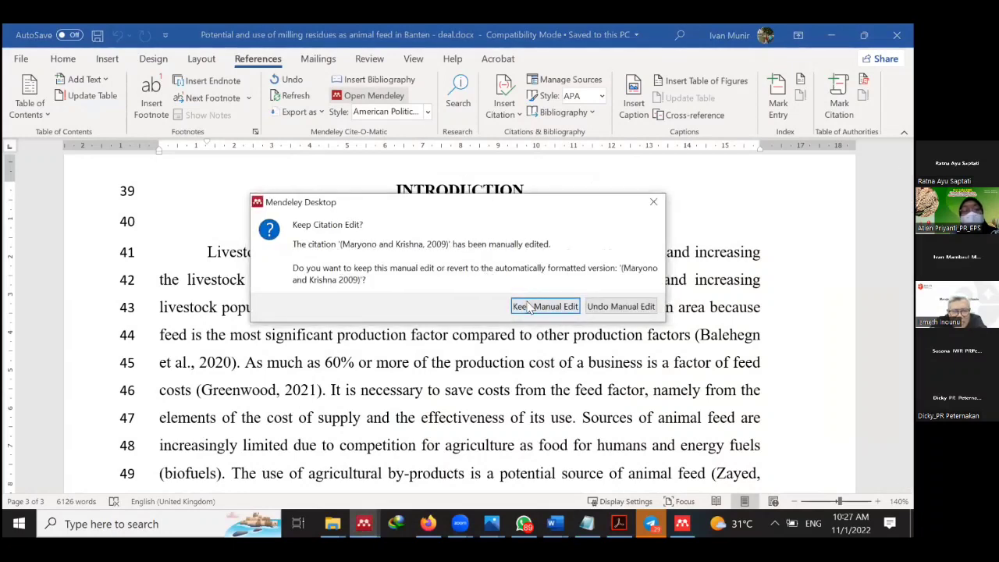
{"action": "left_click", "coordinate": [575, 313]}
{"action": "left_click", "coordinate": [603, 307]}
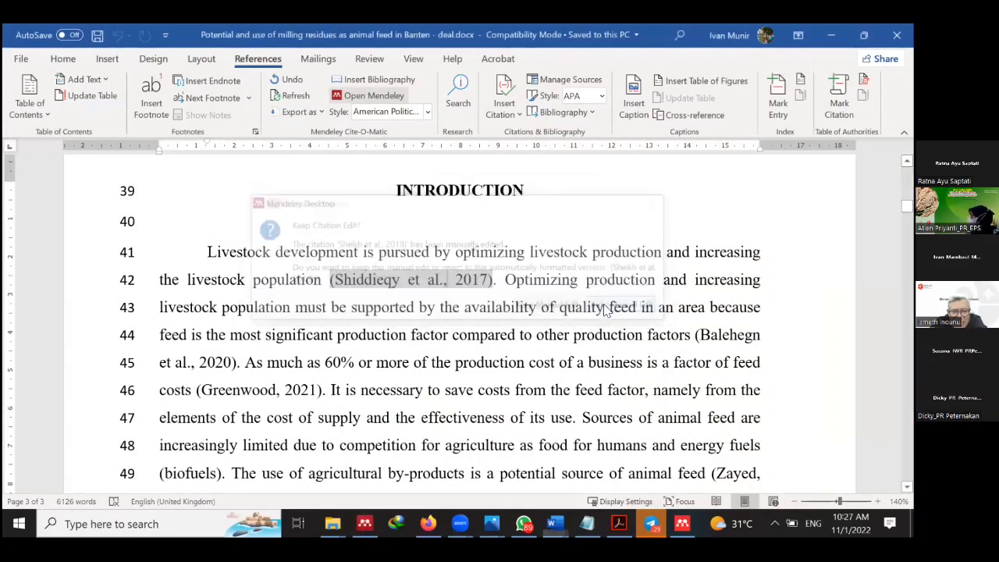
{"action": "left_click", "coordinate": [606, 307]}
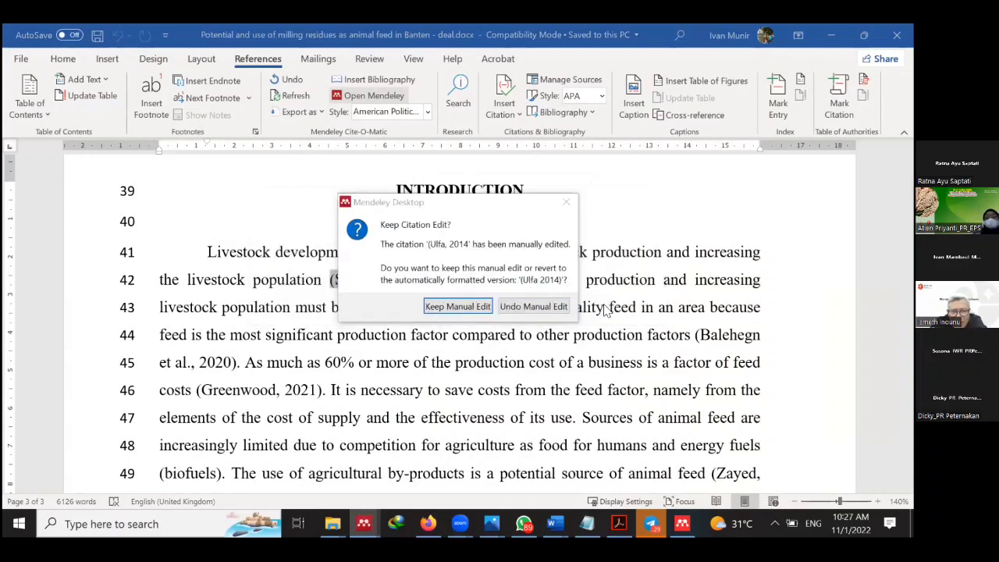
{"action": "left_click", "coordinate": [550, 307]}
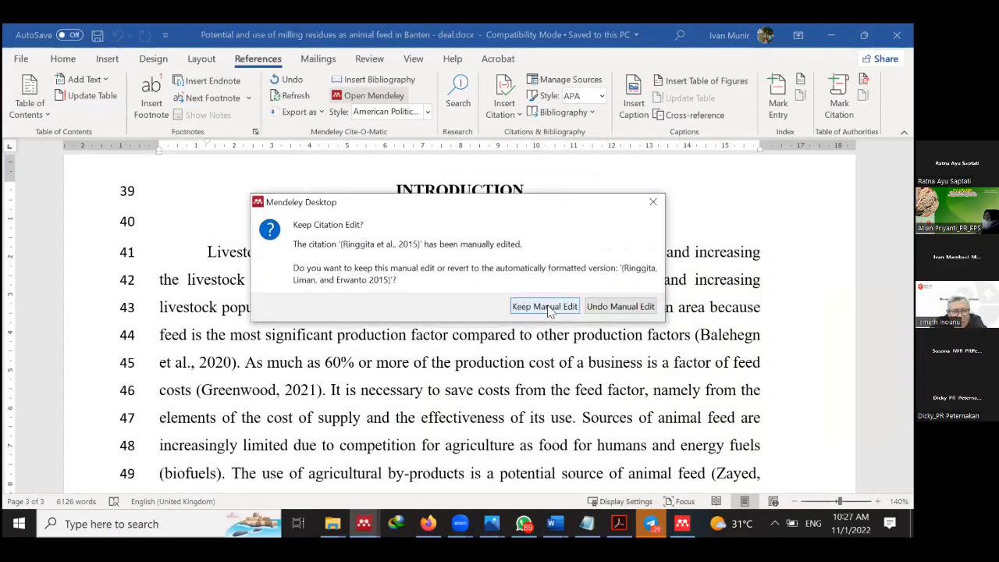
{"action": "left_click", "coordinate": [654, 206]}
{"action": "left_click", "coordinate": [655, 205]}
{"action": "left_click", "coordinate": [656, 204]}
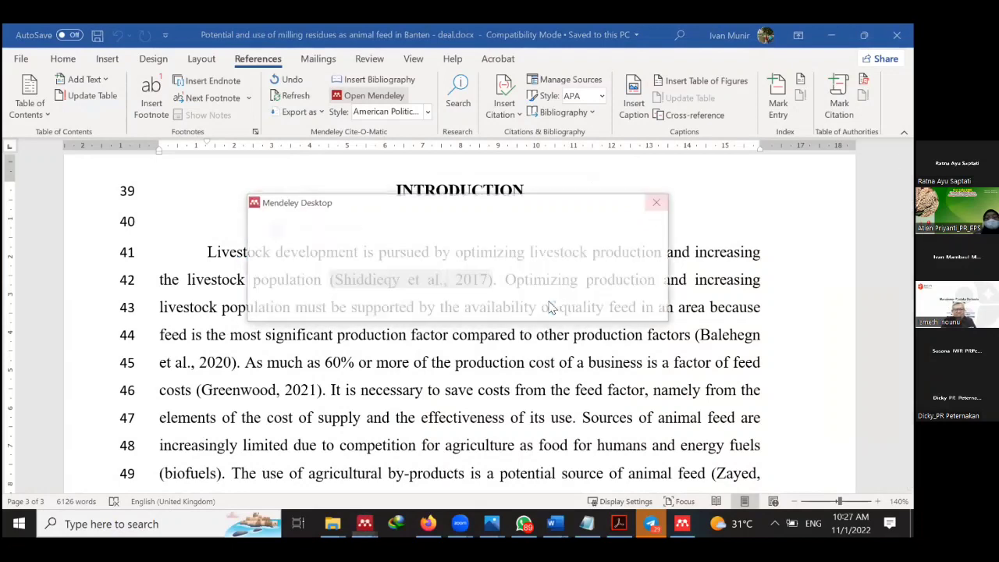
{"action": "left_click", "coordinate": [551, 307]}
{"action": "left_click", "coordinate": [552, 306]}
{"action": "left_click", "coordinate": [552, 306]}
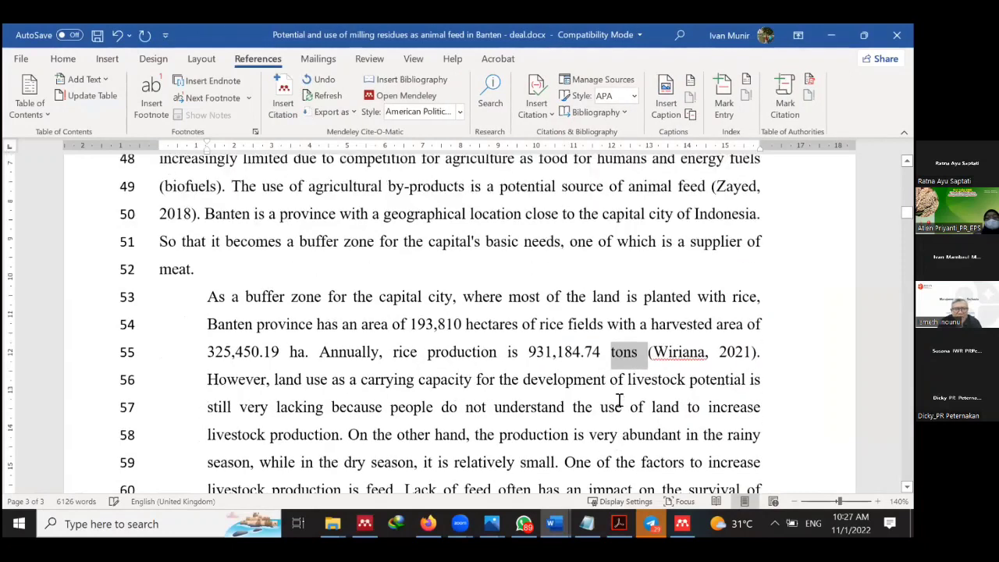
From the (Wiriana, 2021) citation, set the Mendeley Cite-O-Matic style to Nature.
{"action": "left_click", "coordinate": [689, 356]}
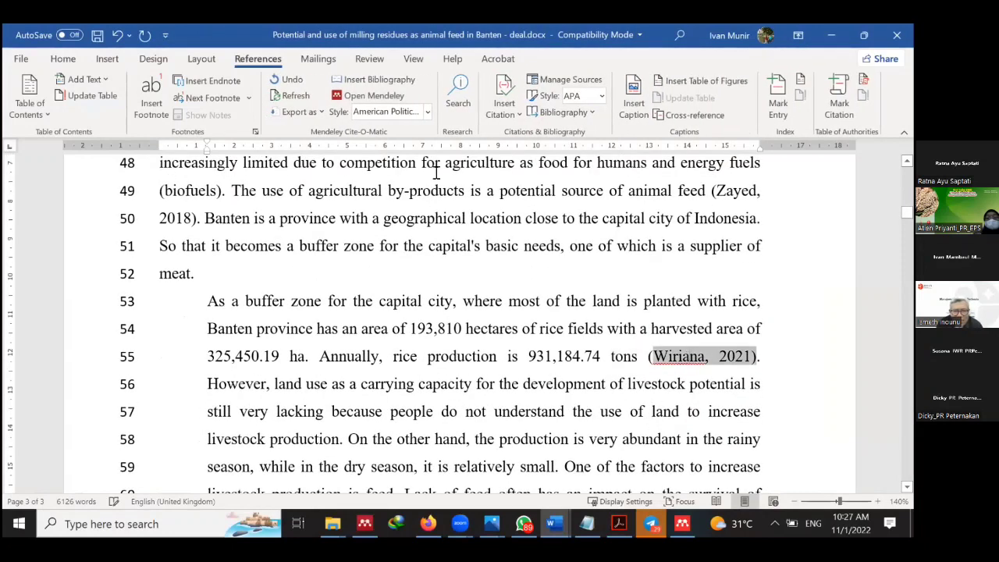
{"action": "left_click", "coordinate": [428, 111]}
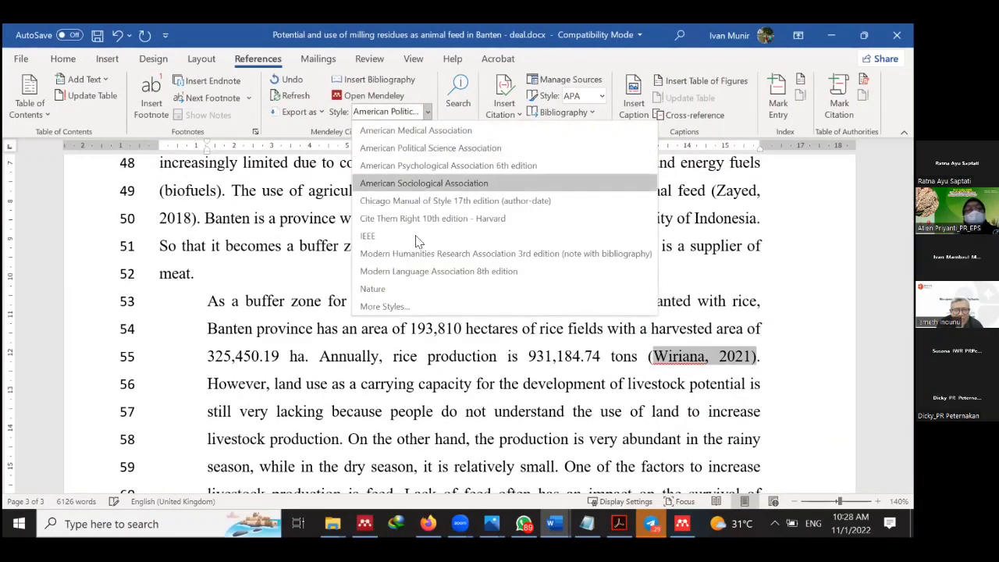
{"action": "left_click", "coordinate": [404, 289]}
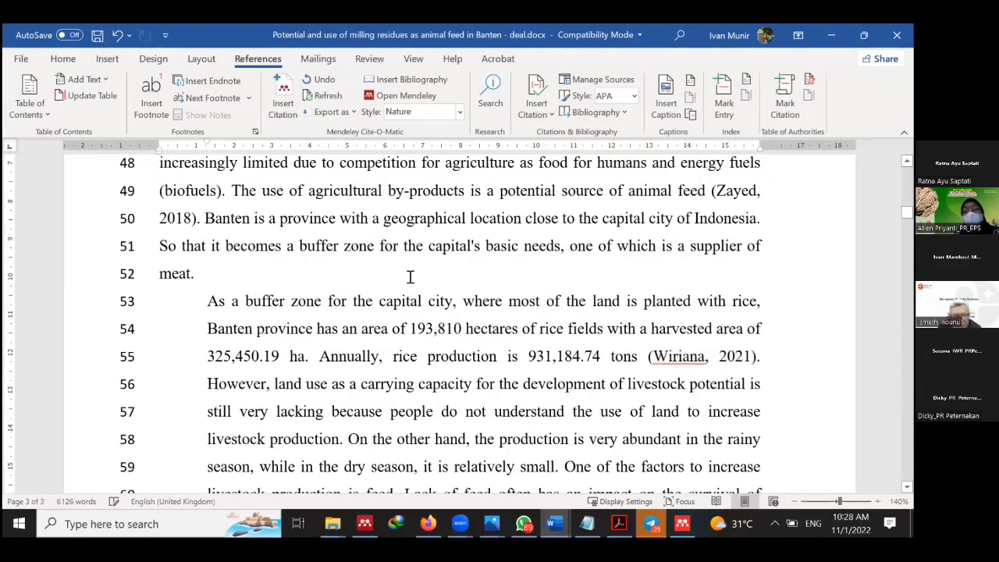
{"action": "scroll", "coordinate": [421, 261], "scroll_direction": "up", "scroll_amount": 2}
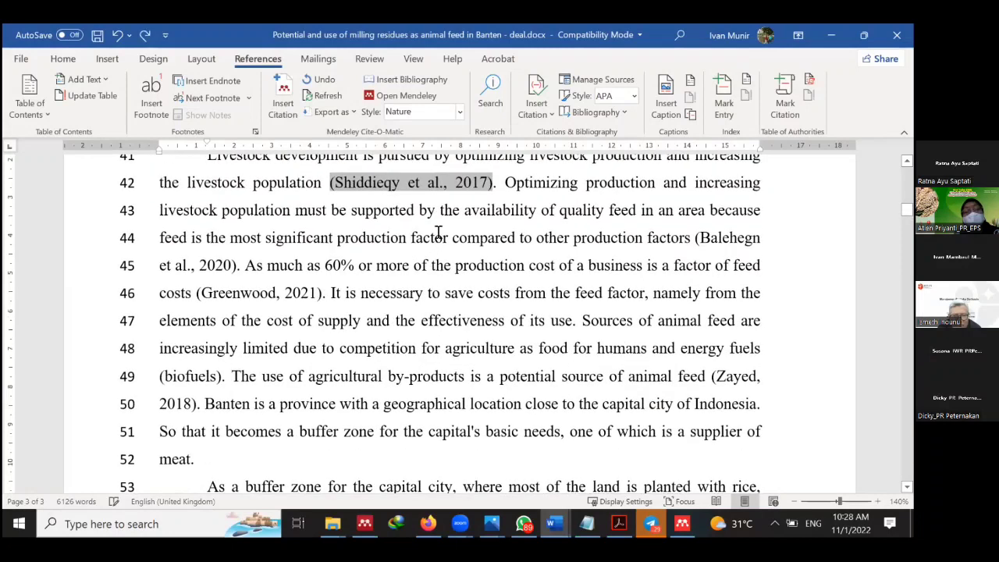
{"action": "scroll", "coordinate": [438, 232], "scroll_direction": "up", "scroll_amount": 1}
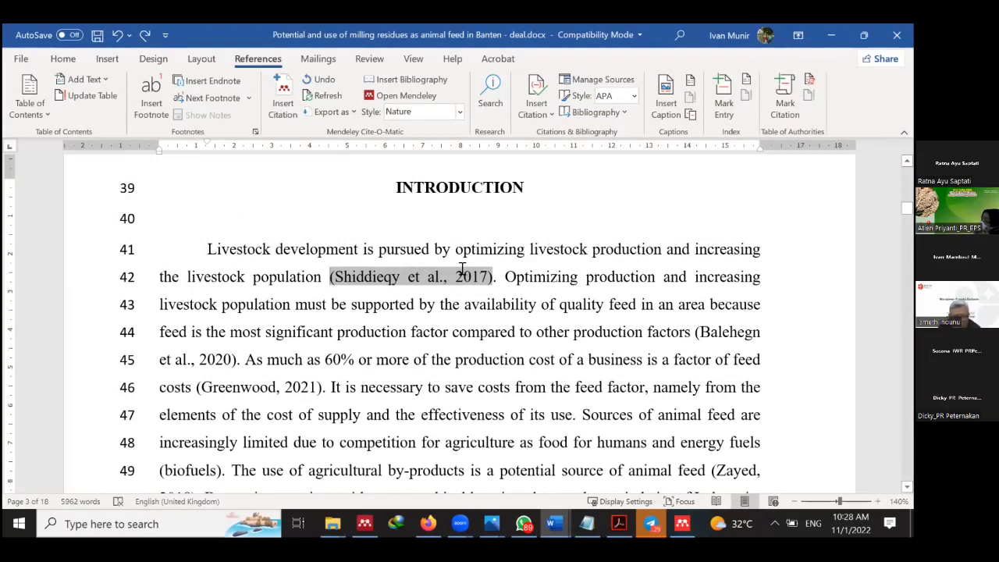
Pick Vancouver under More Styles and apply it with Use this Style and Done.
{"action": "left_click", "coordinate": [460, 112]}
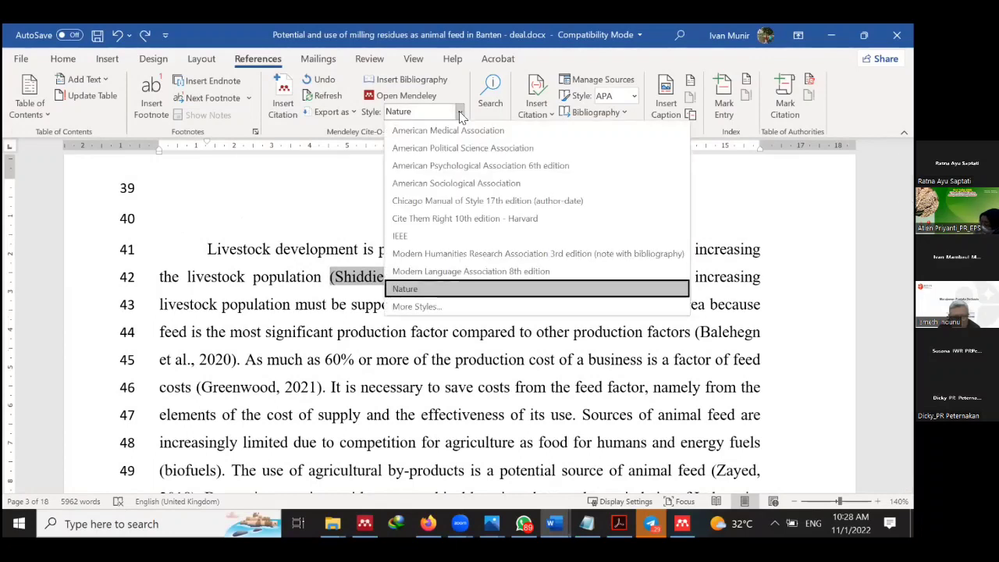
{"action": "left_click", "coordinate": [422, 306]}
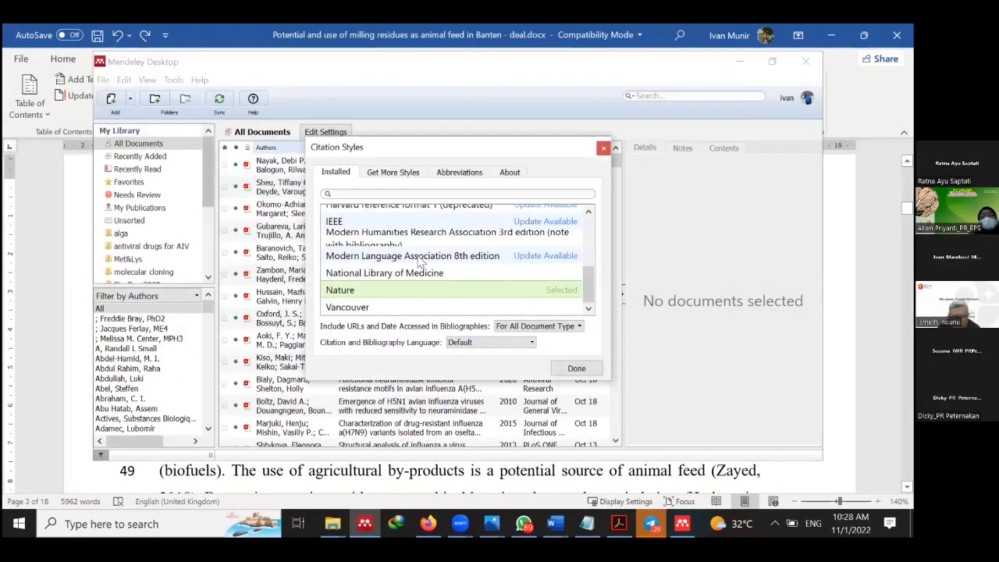
{"action": "left_click", "coordinate": [389, 311]}
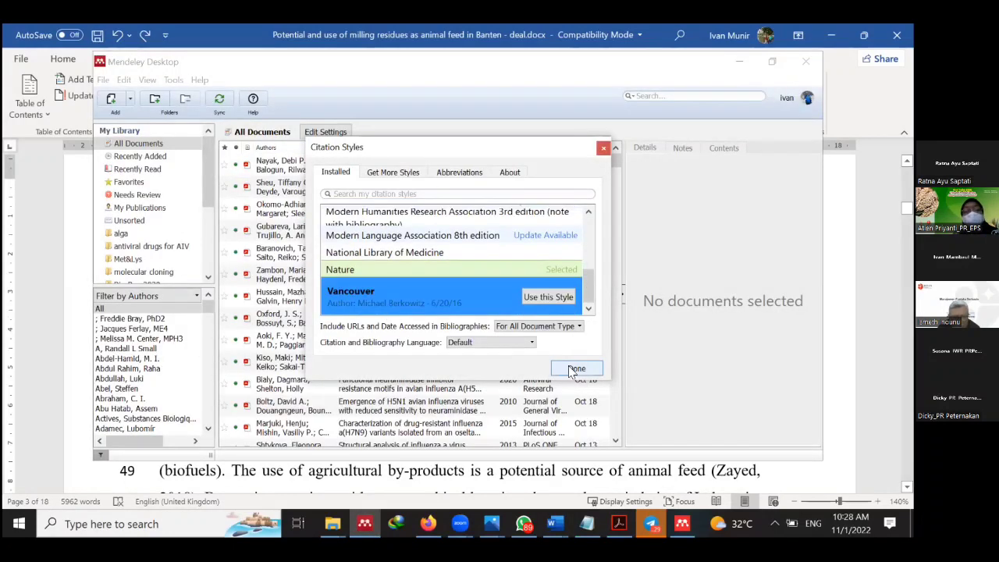
{"action": "left_click", "coordinate": [554, 297]}
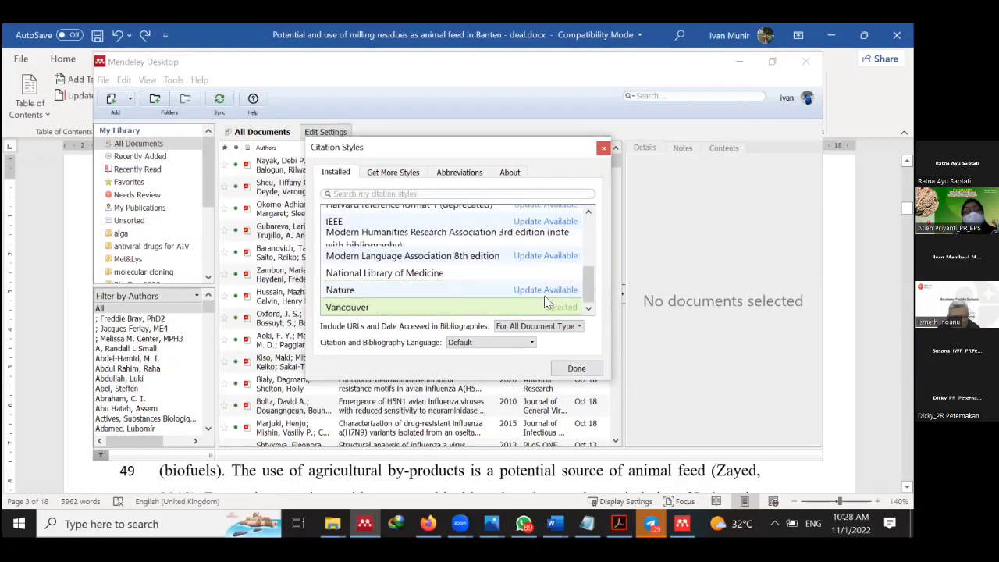
{"action": "left_click", "coordinate": [576, 368]}
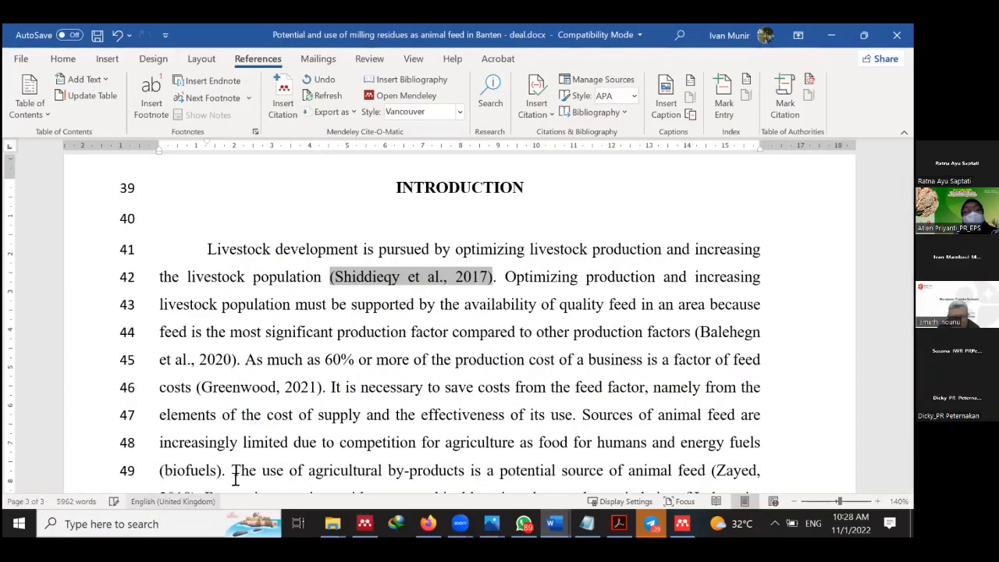
Edit the first Introduction citation so it reads (Shiddieqy etl., 2017).
{"action": "scroll", "coordinate": [402, 389], "scroll_direction": "down", "scroll_amount": 3}
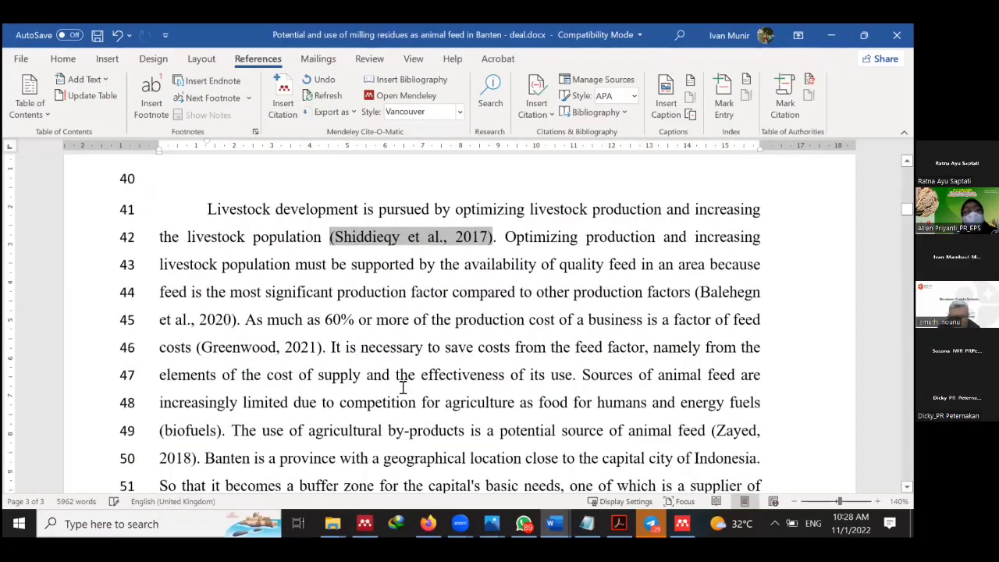
{"action": "scroll", "coordinate": [402, 388], "scroll_direction": "up", "scroll_amount": 2}
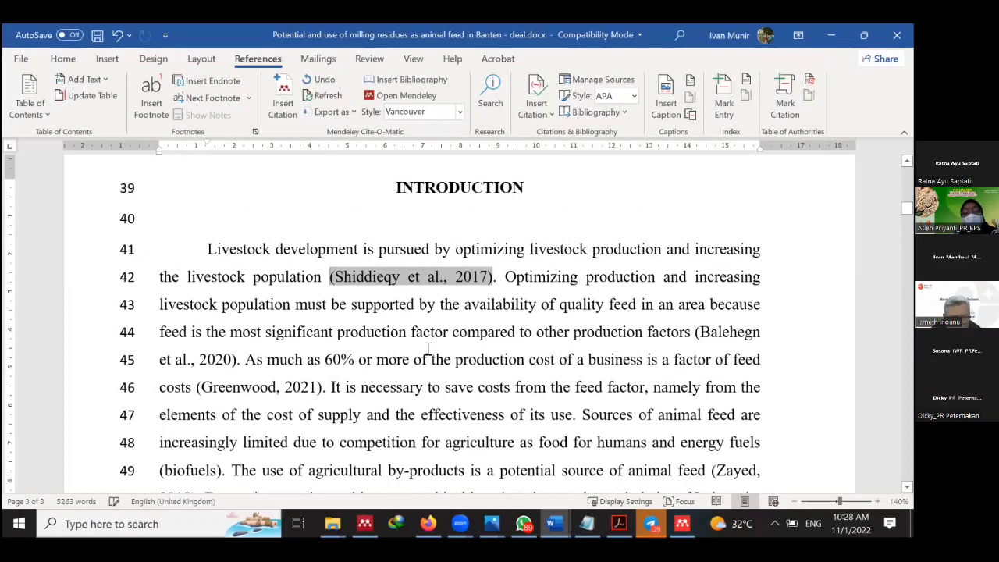
{"action": "left_click", "coordinate": [435, 279]}
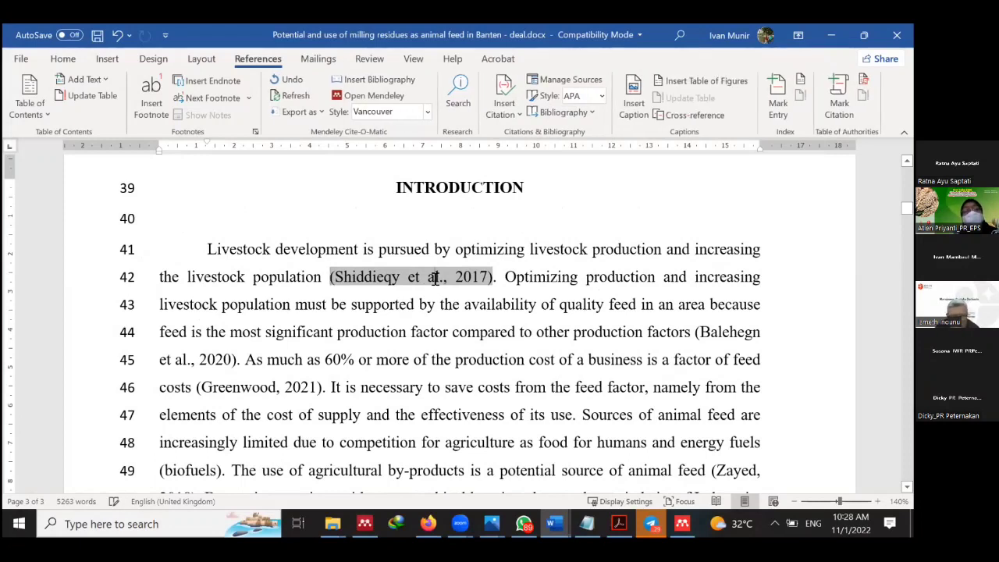
{"action": "key", "text": "BackSpace"}
{"action": "key", "text": "BackSpace"}
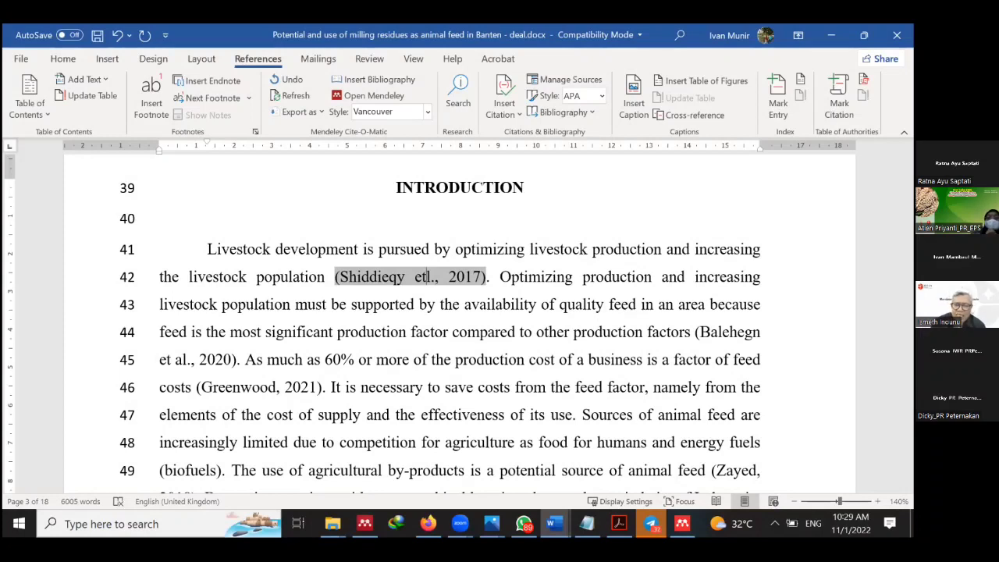
{"action": "left_click", "coordinate": [428, 112]}
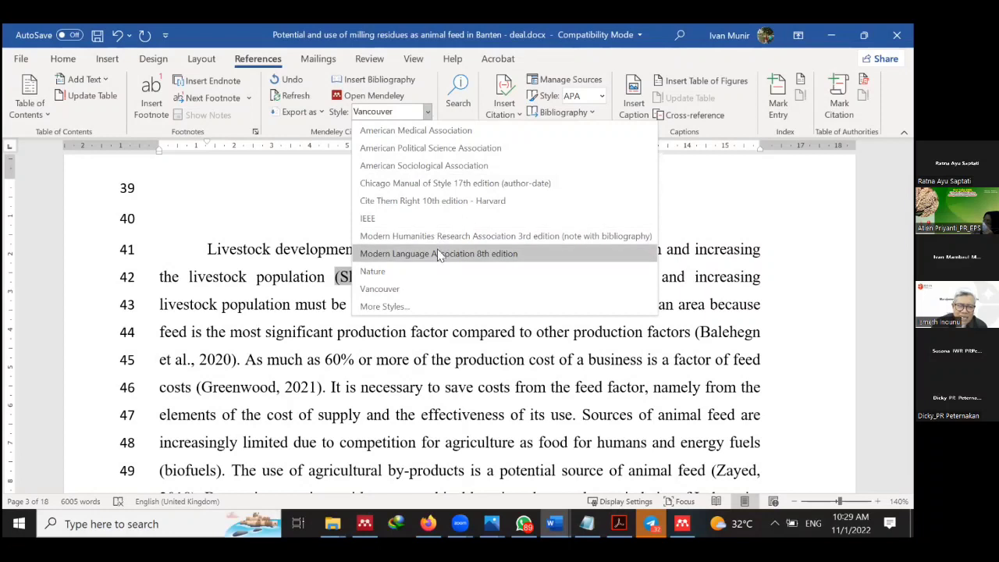
Browse Mendeley's installed and Get More Styles lists, then close Citation Styles keeping Vancouver.
{"action": "left_click", "coordinate": [411, 304]}
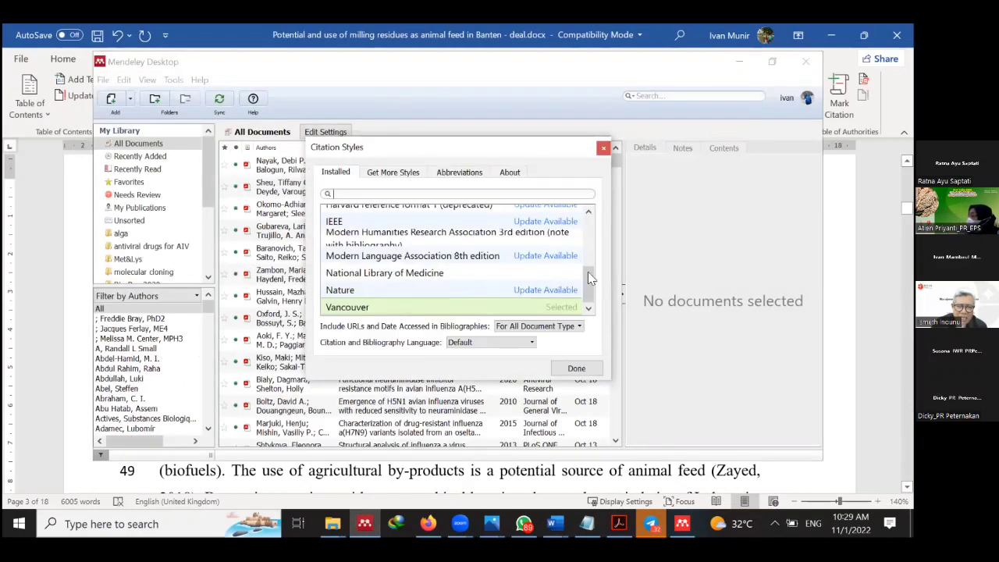
{"action": "left_click_drag", "start_coordinate": [590, 288], "coordinate": [510, 206]}
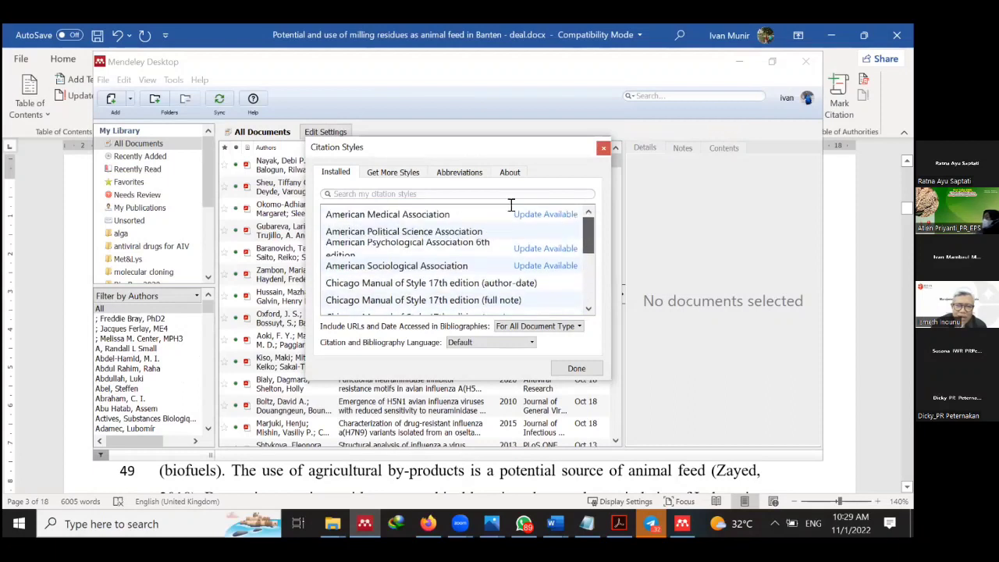
{"action": "left_click", "coordinate": [400, 173]}
{"action": "left_click", "coordinate": [336, 173]}
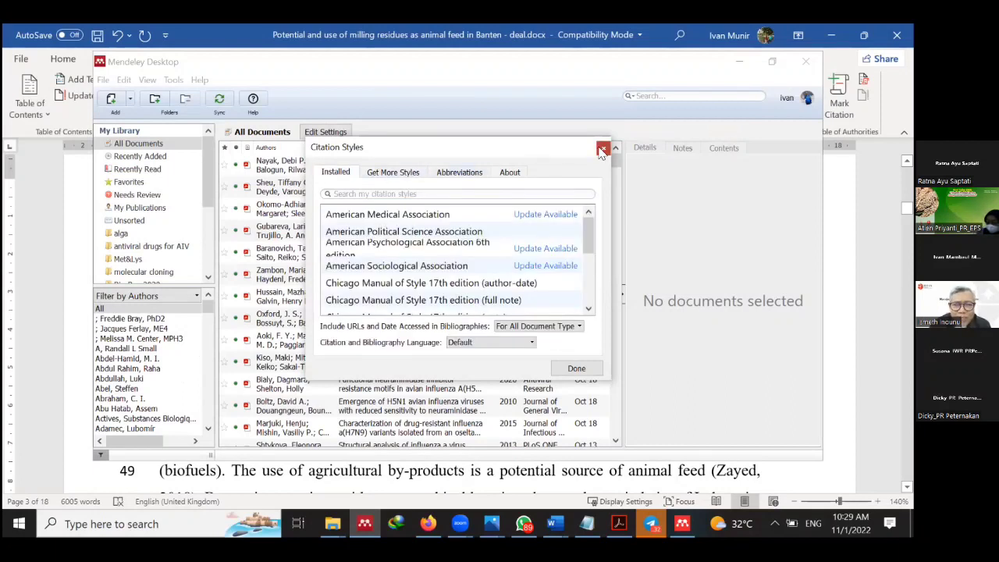
{"action": "left_click", "coordinate": [602, 149]}
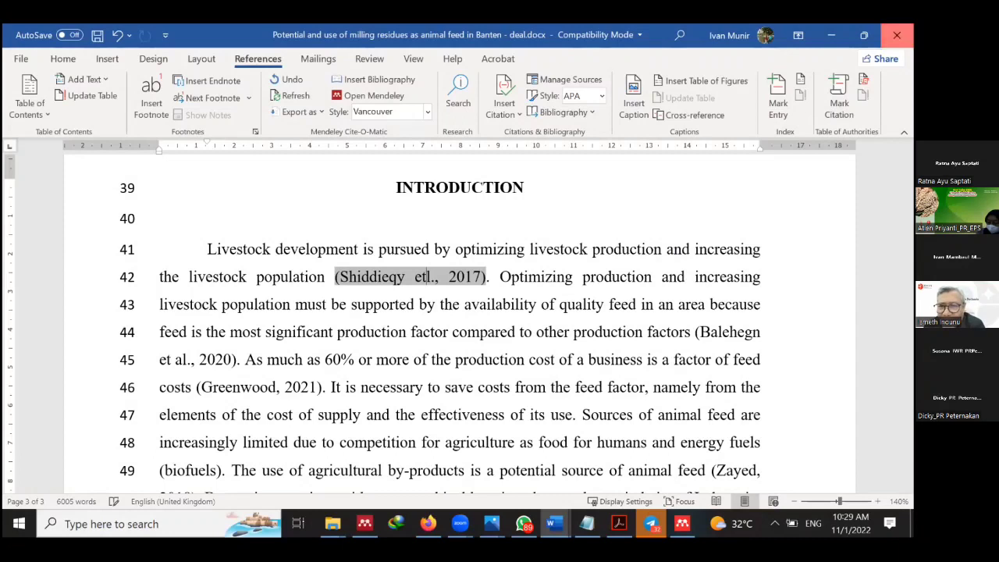
Close the livestock feed paper without saving, hide Mendeley Desktop, and close the protected-view paper.
{"action": "left_click", "coordinate": [897, 35]}
{"action": "left_click", "coordinate": [457, 310]}
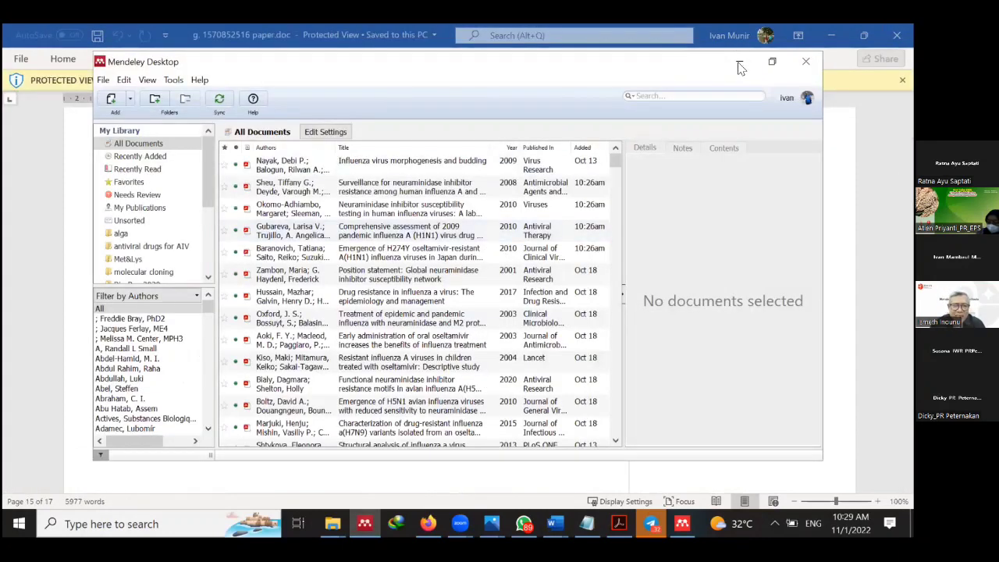
{"action": "left_click", "coordinate": [740, 64]}
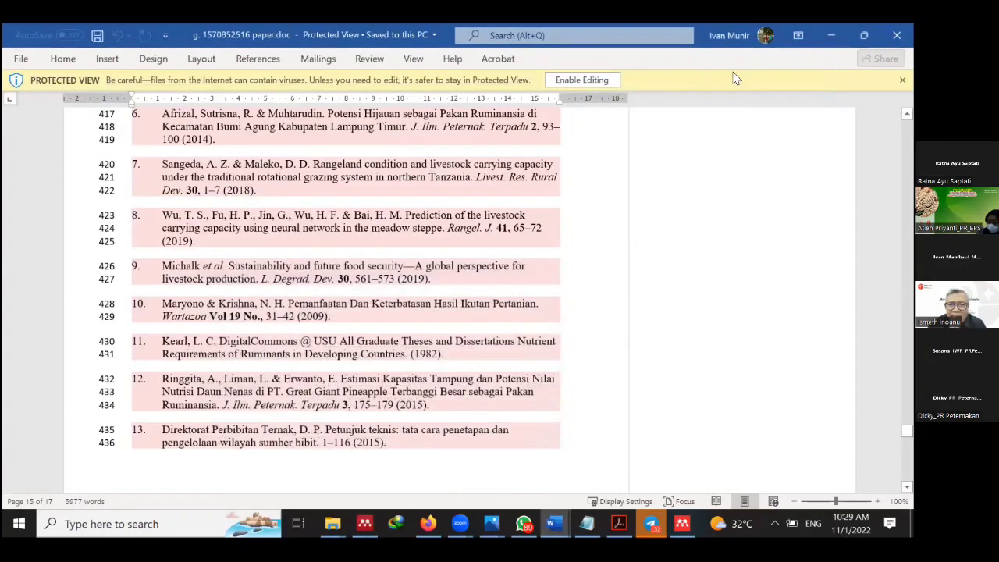
{"action": "left_click", "coordinate": [897, 36]}
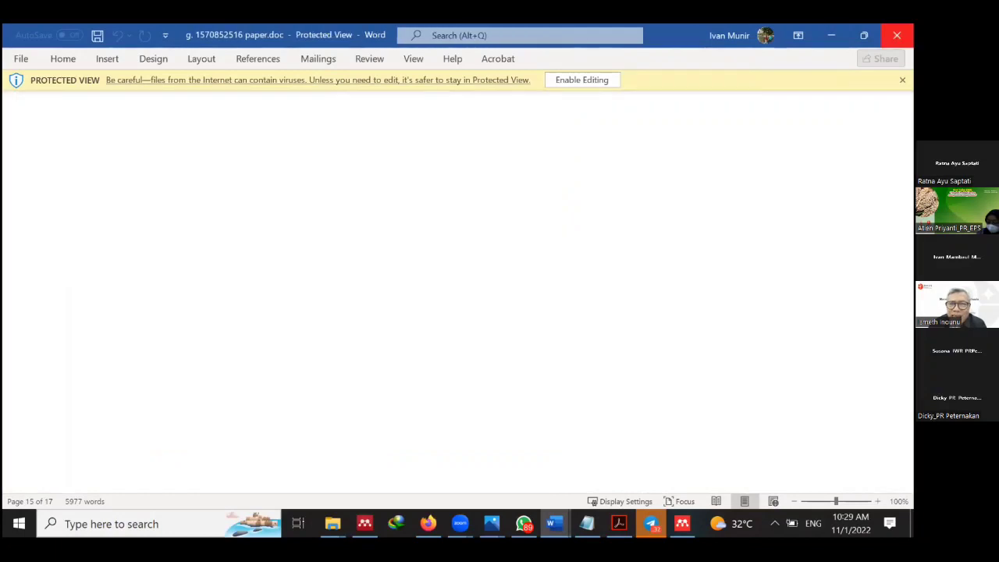
In Document1, check Mendeley's style settings and try inserting a bibliography and citation, dismissing the warning.
{"action": "mouse_move", "coordinate": [554, 524]}
{"action": "left_click", "coordinate": [624, 469]}
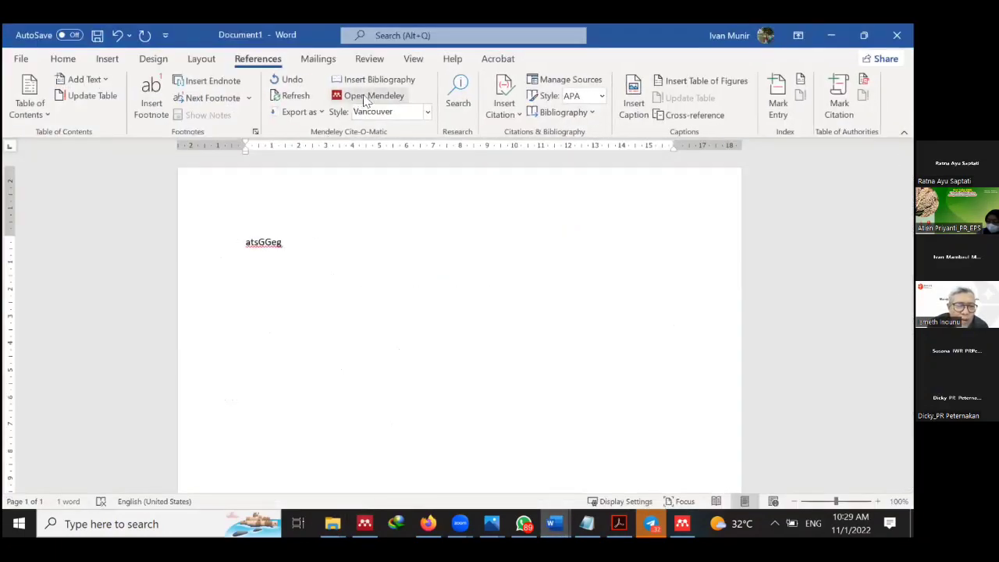
{"action": "left_click", "coordinate": [365, 96]}
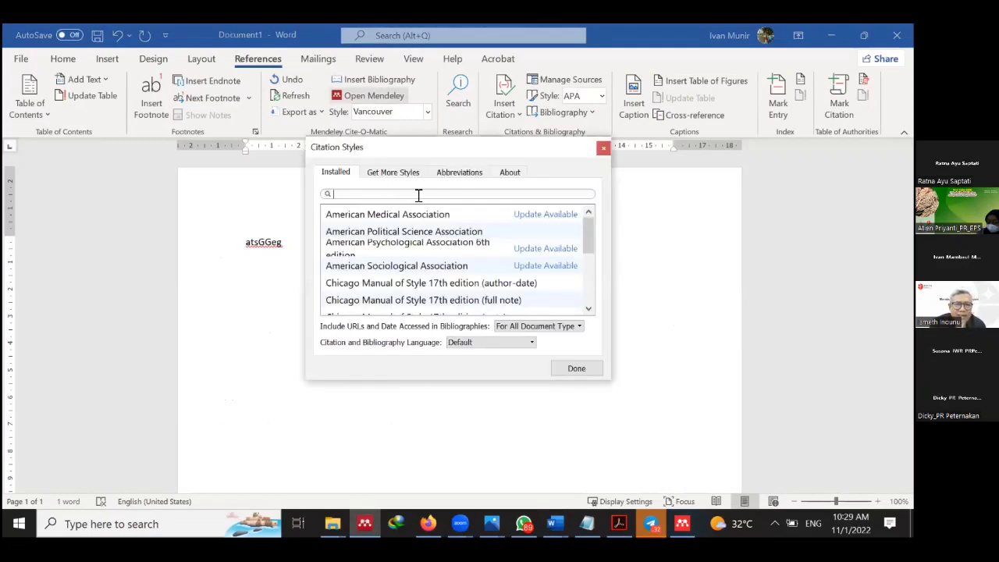
{"action": "left_click", "coordinate": [600, 150]}
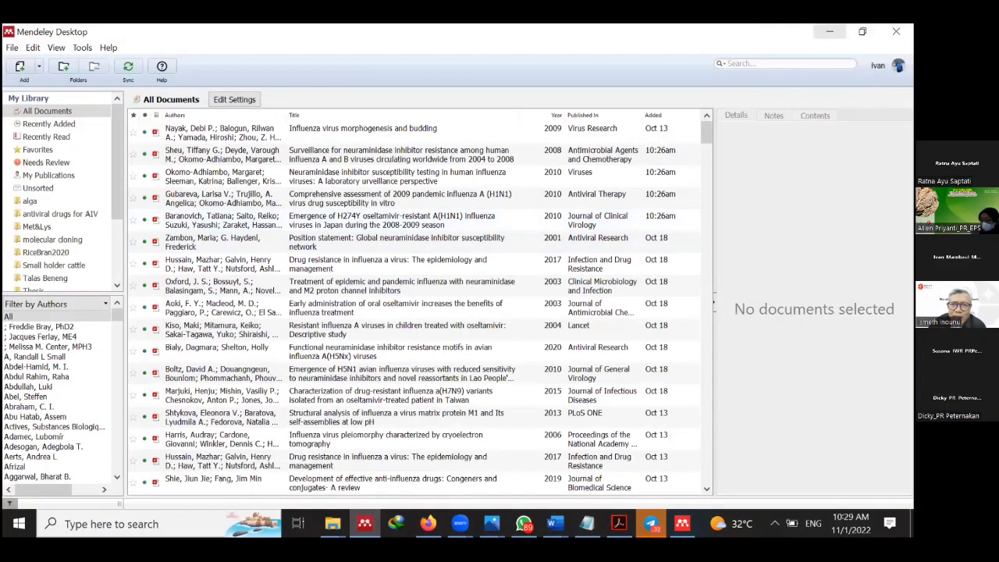
{"action": "left_click", "coordinate": [830, 32]}
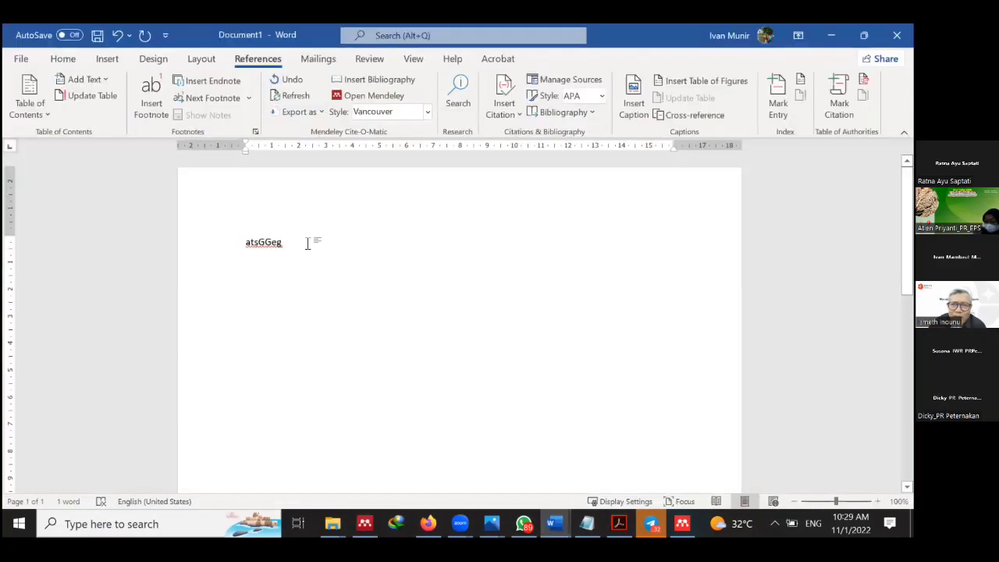
{"action": "left_click", "coordinate": [364, 81]}
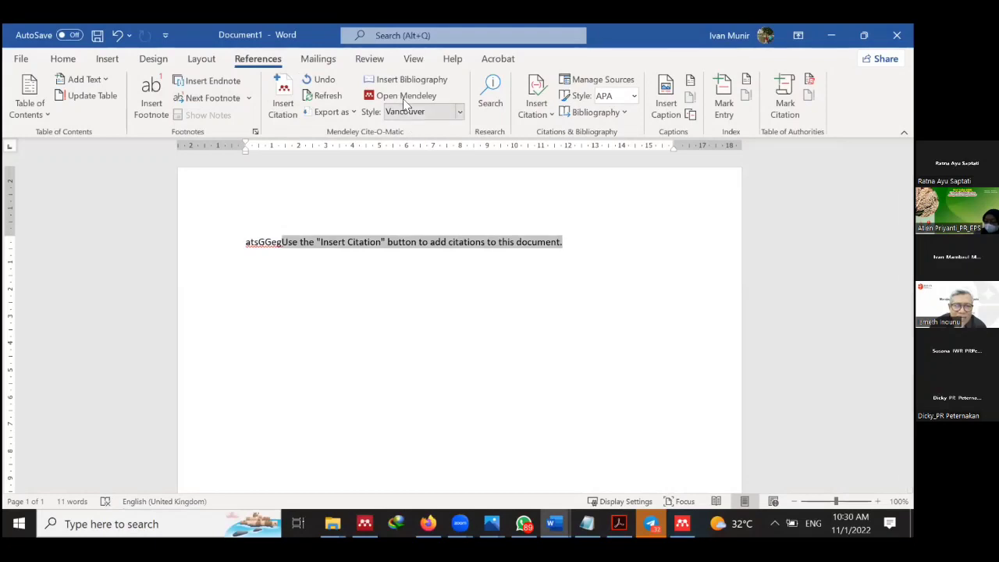
{"action": "left_click", "coordinate": [404, 98]}
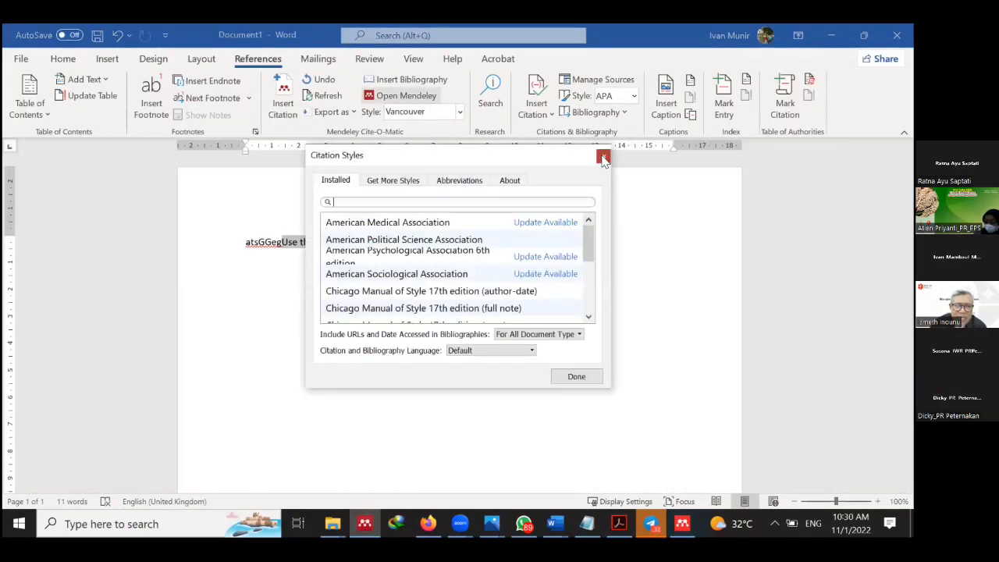
{"action": "left_click", "coordinate": [603, 156]}
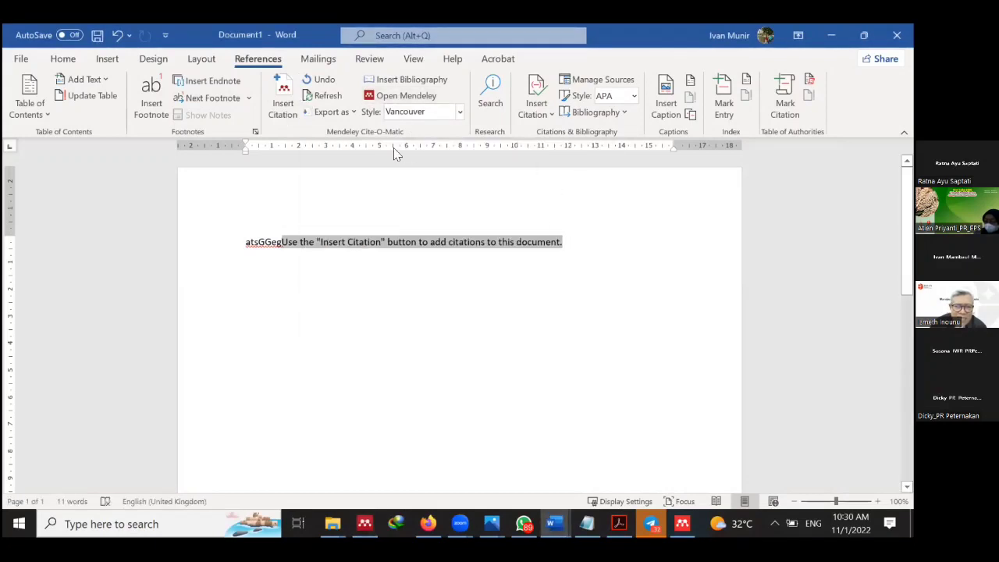
{"action": "left_click", "coordinate": [287, 99]}
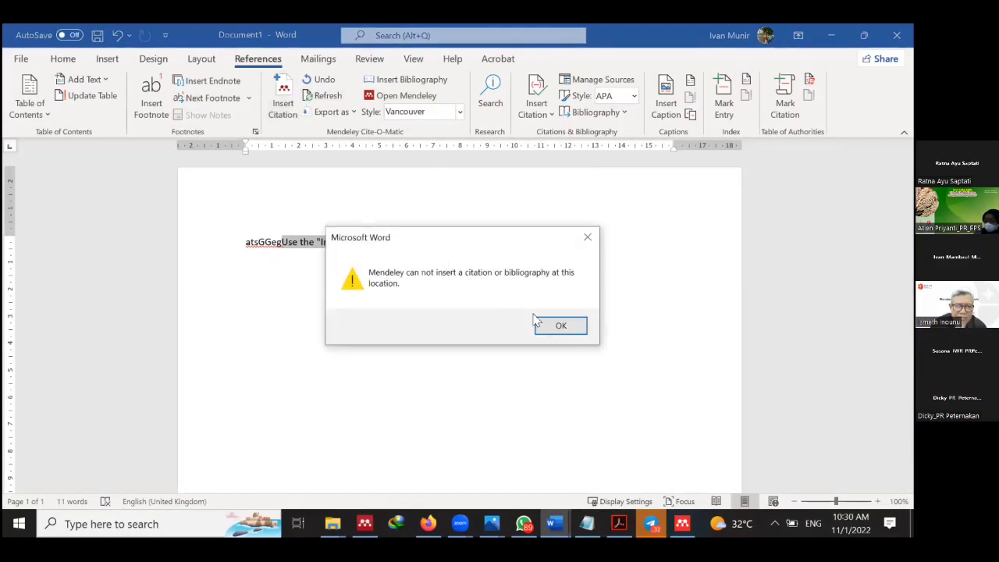
{"action": "left_click", "coordinate": [558, 324]}
Close Document1 discarding changes and open Cover Letter.docx from Article Project 2021.
{"action": "left_click", "coordinate": [897, 35]}
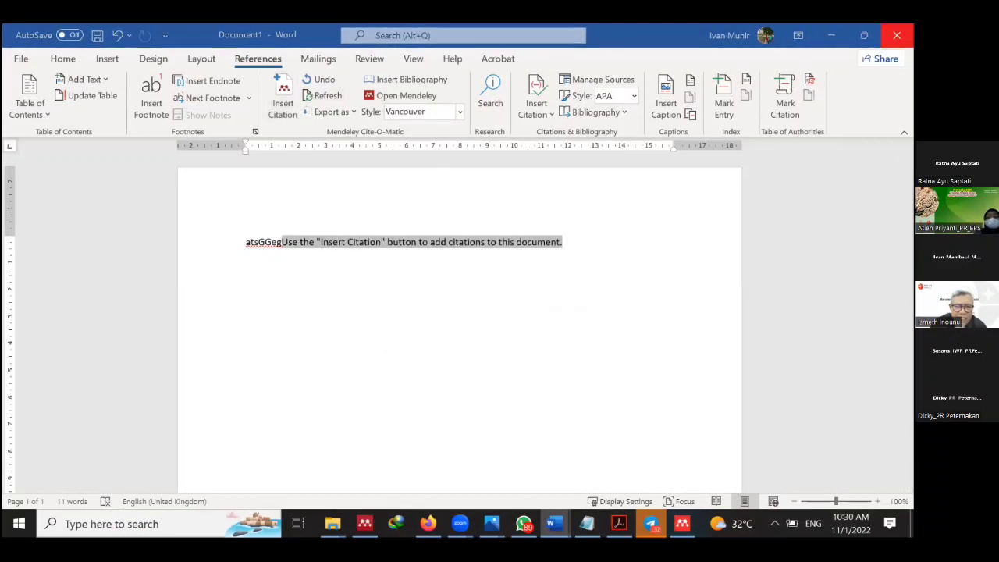
{"action": "left_click", "coordinate": [529, 351]}
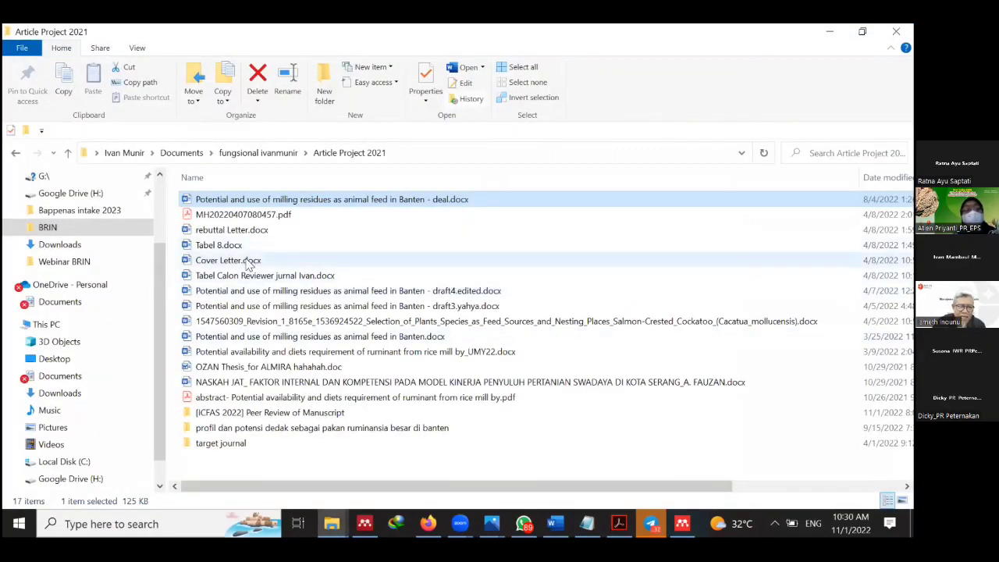
{"action": "double_click", "coordinate": [250, 260]}
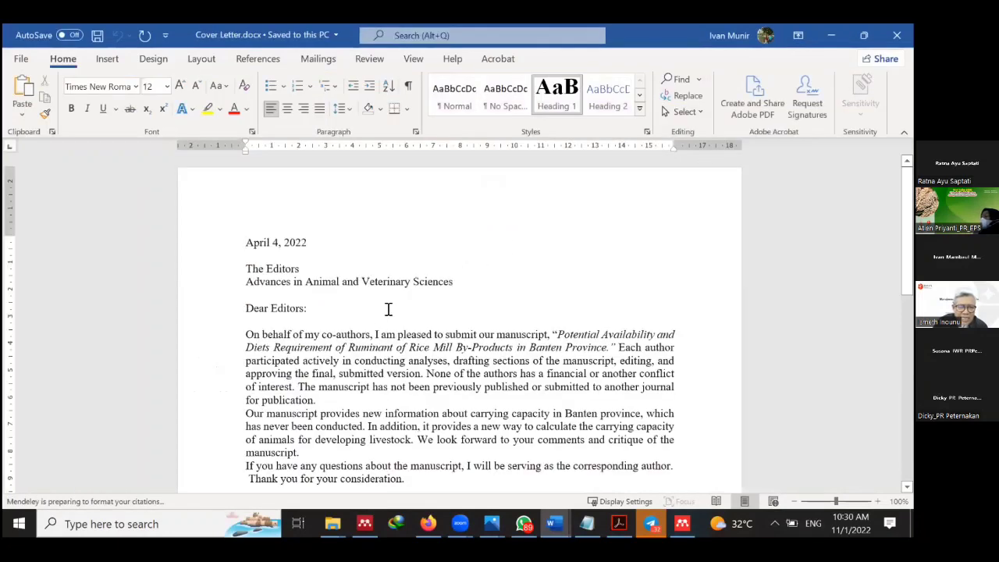
Cite the Influenza virus morphogenesis and budding article after "I am pleased", producing (1).
{"action": "left_click", "coordinate": [435, 333]}
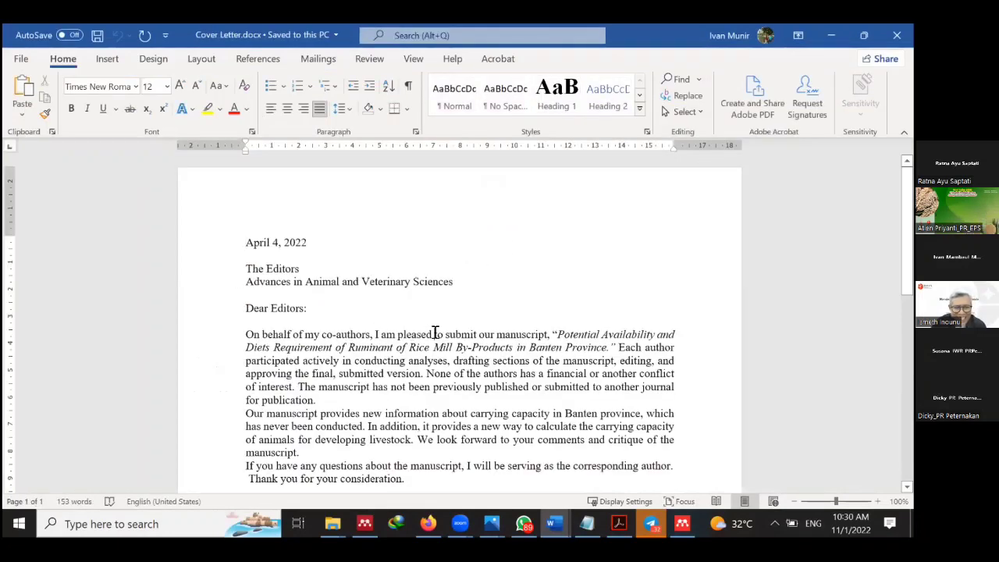
{"action": "left_click", "coordinate": [258, 59]}
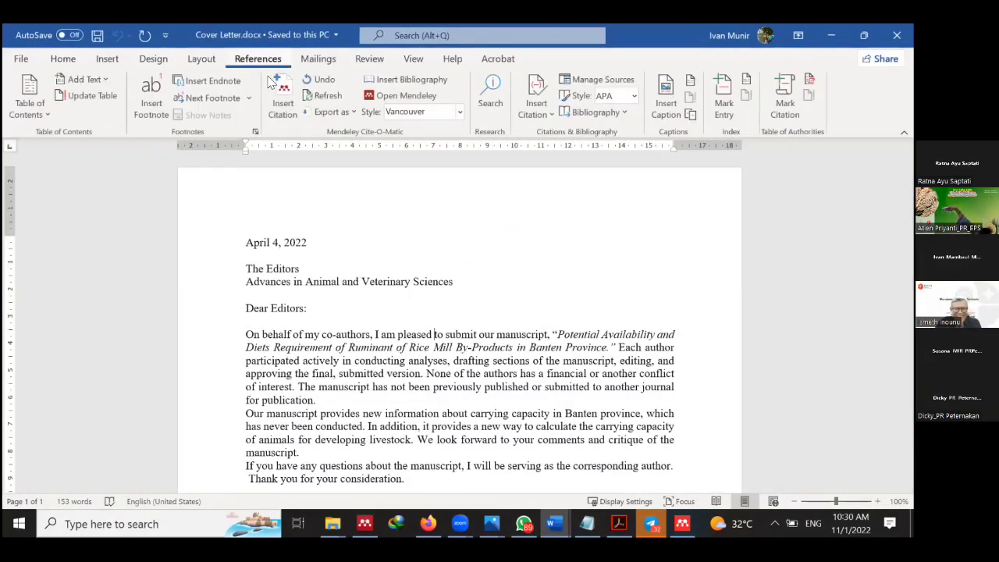
{"action": "left_click", "coordinate": [281, 92]}
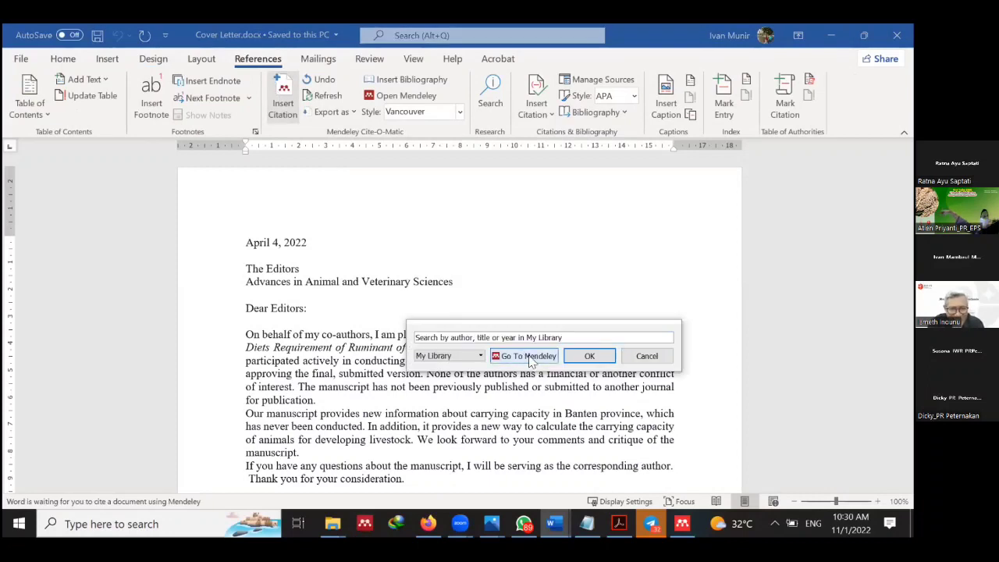
{"action": "left_click", "coordinate": [528, 357]}
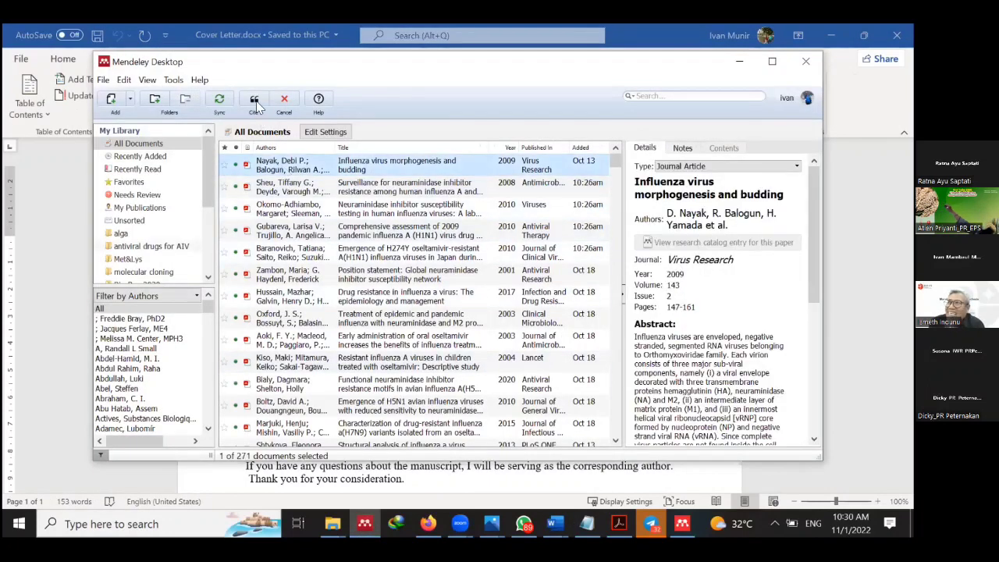
{"action": "left_click", "coordinate": [255, 102]}
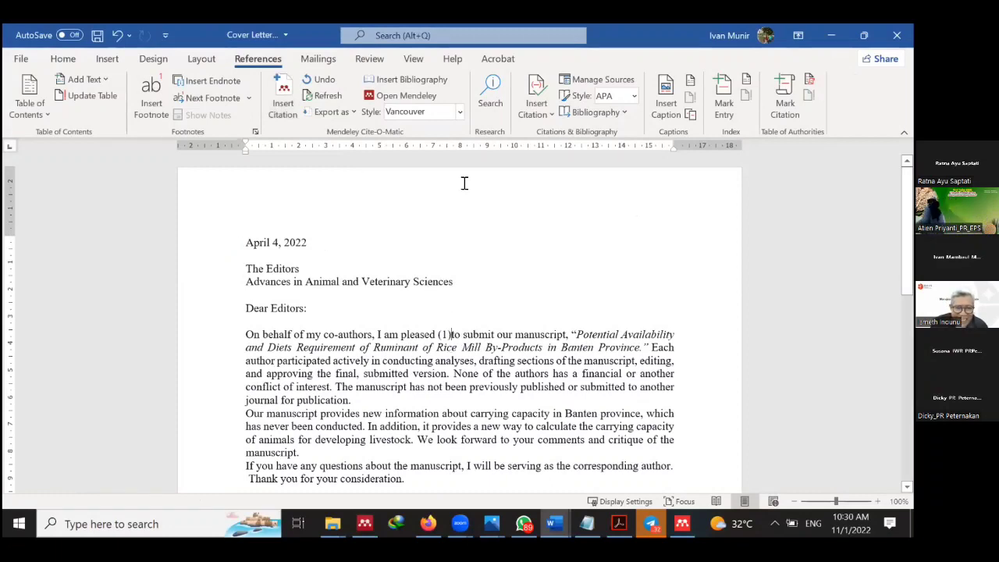
{"action": "left_click", "coordinate": [460, 113]}
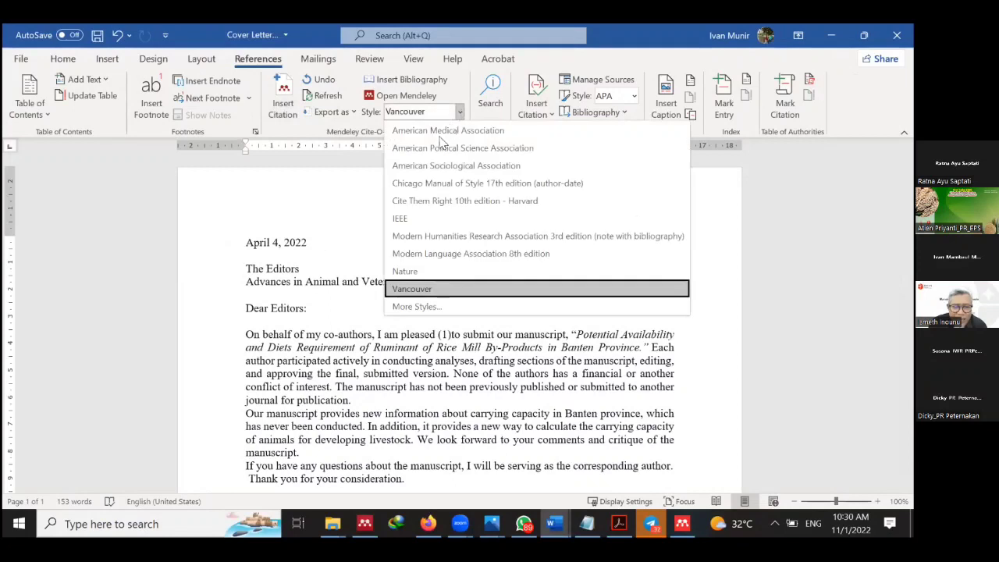
Cycle the cover letter's citation style through IEEE, Vancouver and then Nature.
{"action": "left_click", "coordinate": [424, 217]}
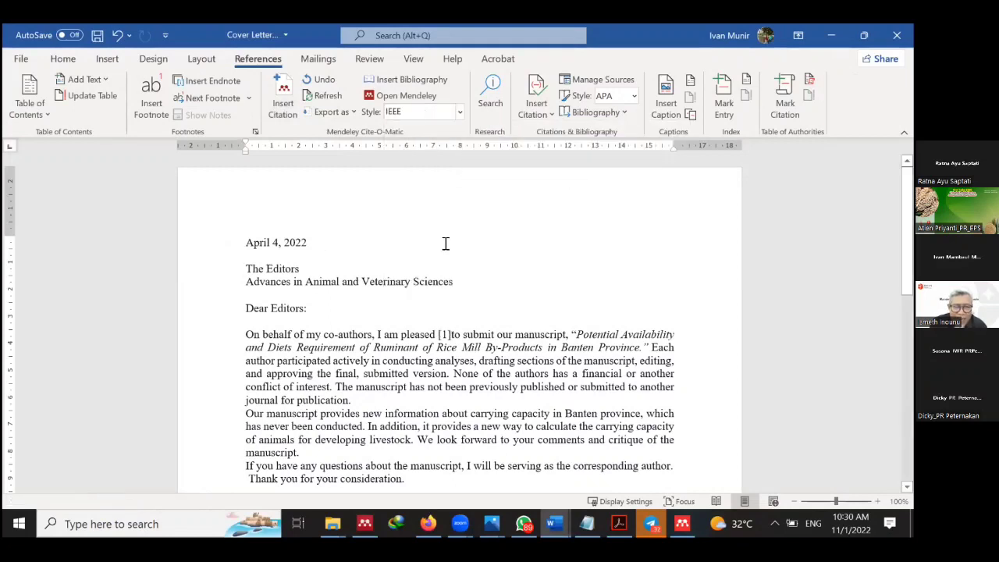
{"action": "scroll", "coordinate": [469, 361], "scroll_direction": "up", "scroll_amount": 6, "text": "ctrl"}
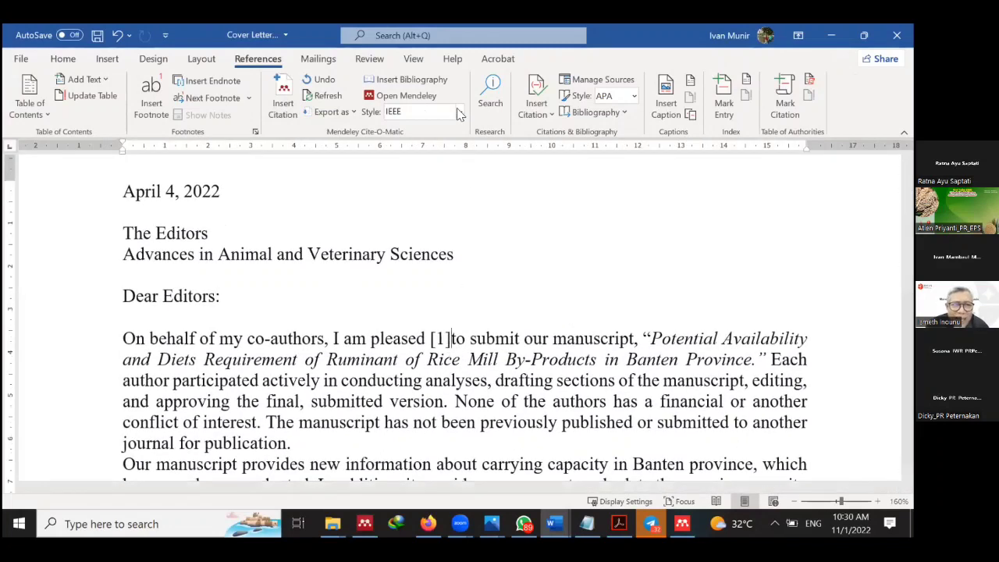
{"action": "scroll", "coordinate": [455, 281], "scroll_direction": "up", "scroll_amount": 6, "text": "ctrl"}
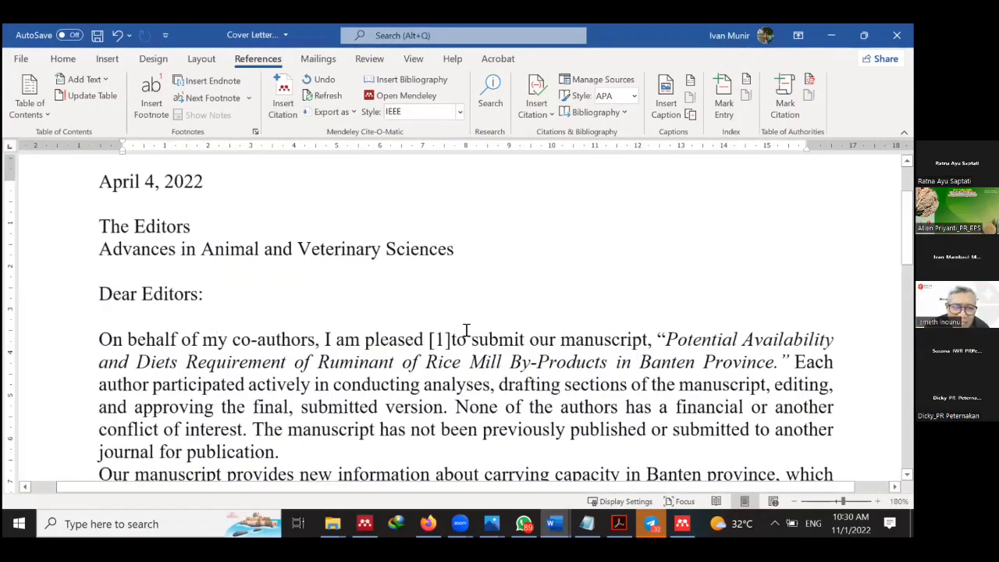
{"action": "left_click", "coordinate": [459, 112]}
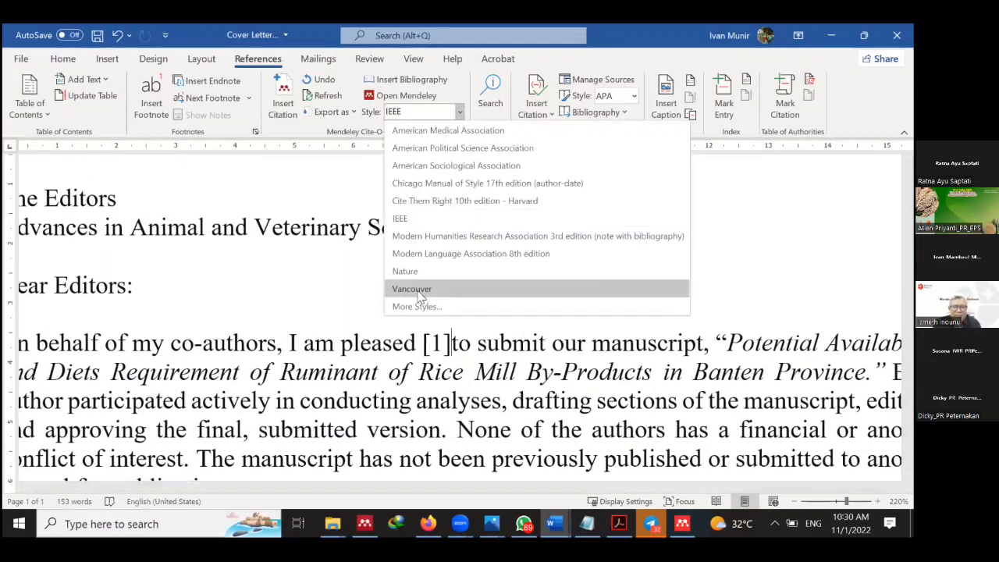
{"action": "left_click", "coordinate": [412, 289]}
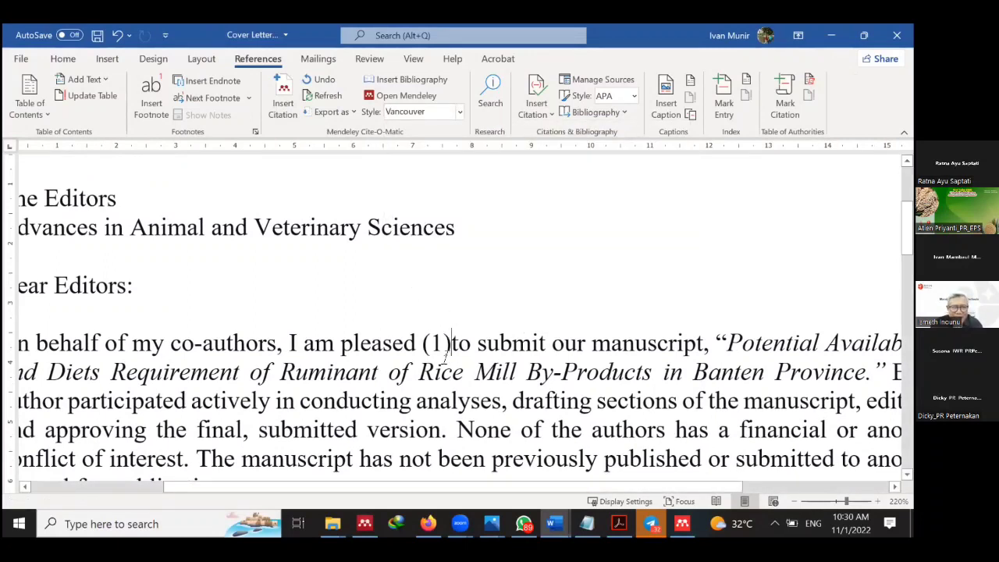
{"action": "scroll", "coordinate": [445, 355], "scroll_direction": "up", "scroll_amount": 2, "text": "ctrl"}
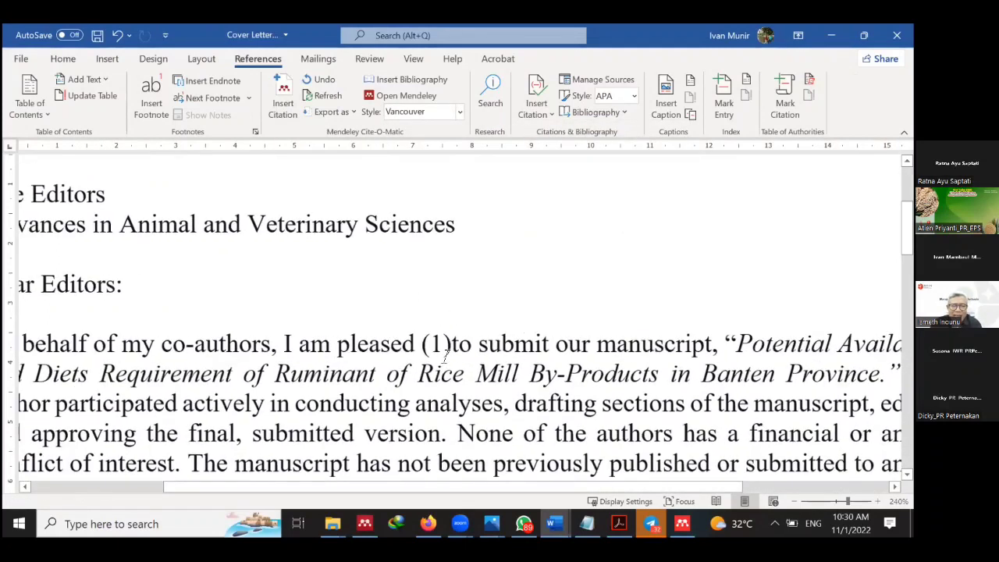
{"action": "scroll", "coordinate": [446, 355], "scroll_direction": "up", "scroll_amount": 8, "text": "ctrl"}
{"action": "left_click", "coordinate": [458, 111]}
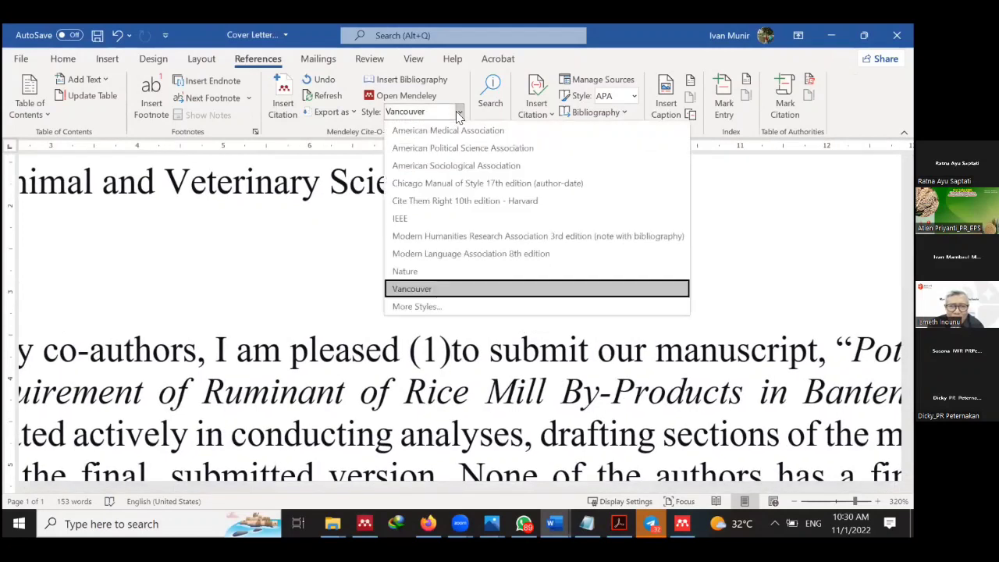
{"action": "left_click", "coordinate": [424, 271]}
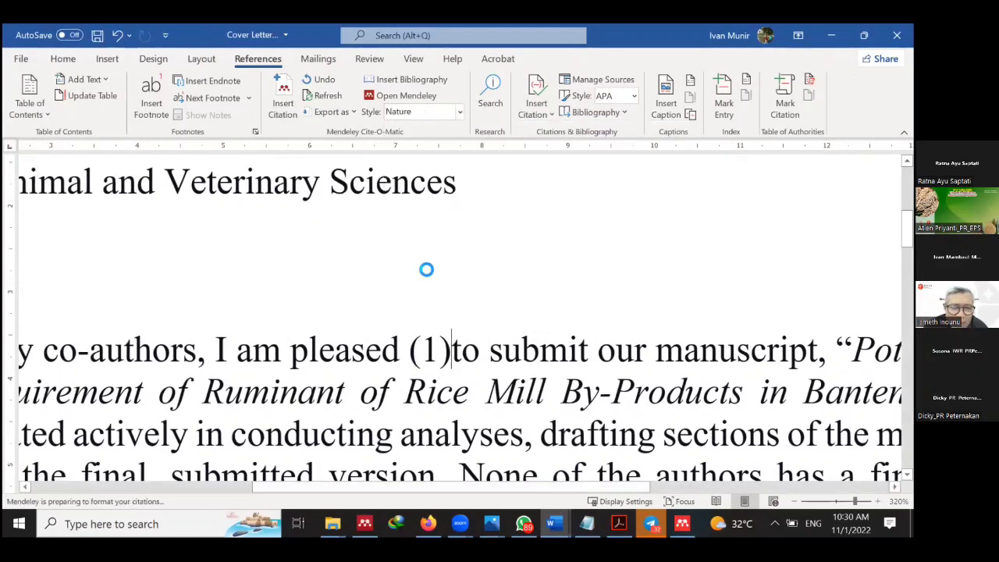
{"action": "left_click", "coordinate": [460, 112]}
Set the cover letter citation back to IEEE, close the letter, then bring up Document1's citation style choices.
{"action": "left_click", "coordinate": [419, 223]}
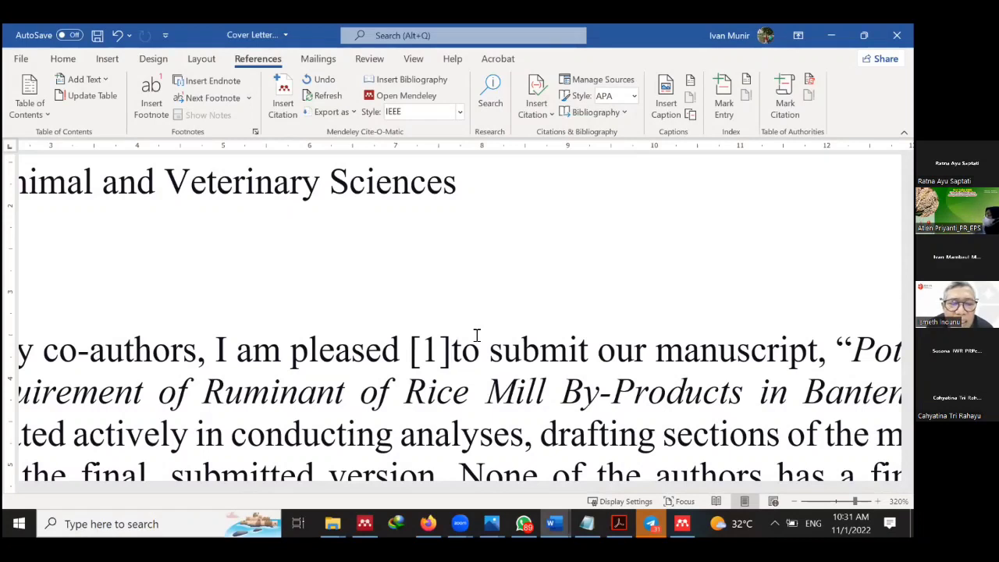
{"action": "scroll", "coordinate": [477, 335], "scroll_direction": "down", "scroll_amount": 2}
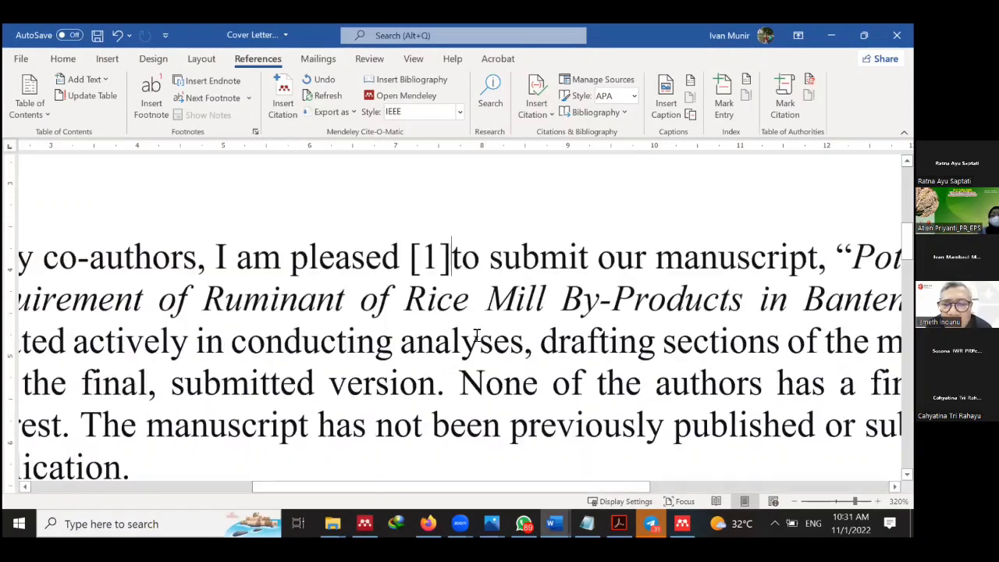
{"action": "left_click", "coordinate": [897, 36]}
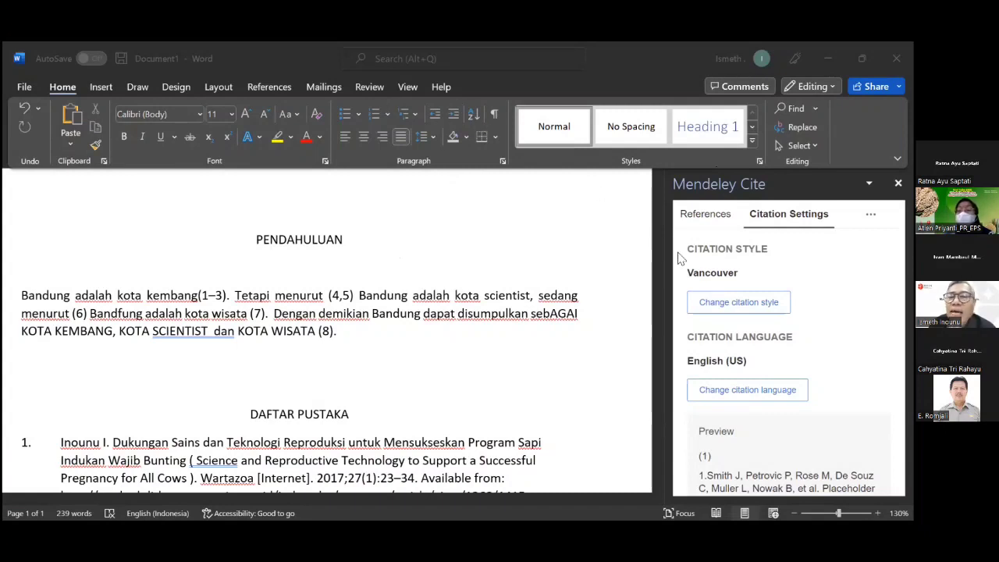
{"action": "left_click", "coordinate": [748, 306]}
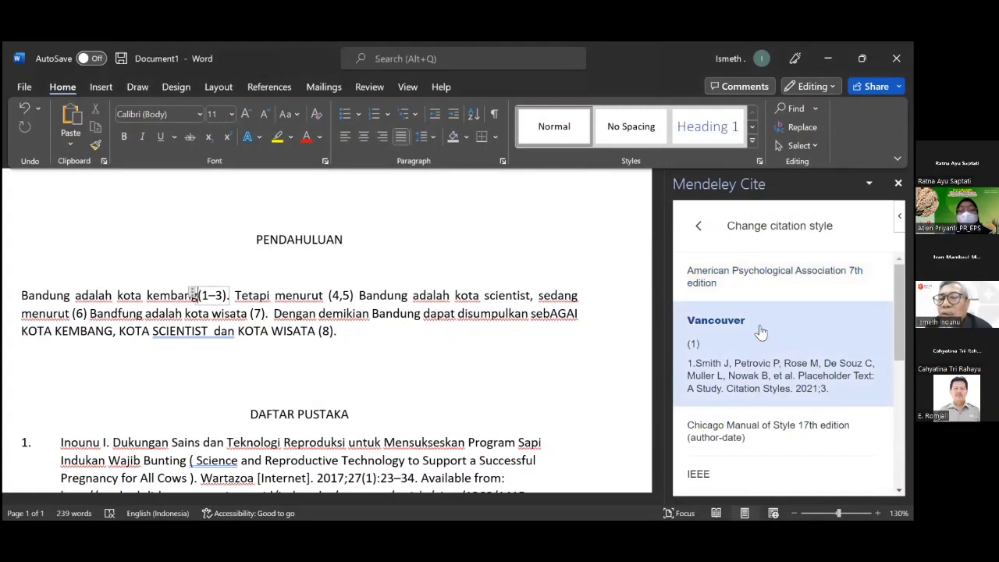
Pick the IEEE citation style from Mendeley Cite's style list.
{"action": "scroll", "coordinate": [764, 327], "scroll_direction": "down", "scroll_amount": 1}
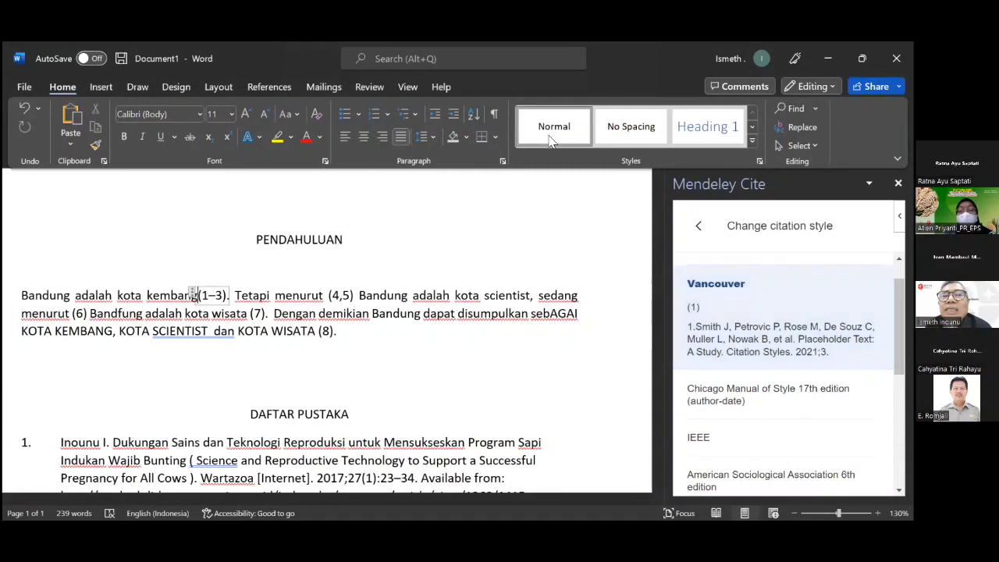
{"action": "scroll", "coordinate": [732, 311], "scroll_direction": "down", "scroll_amount": 2}
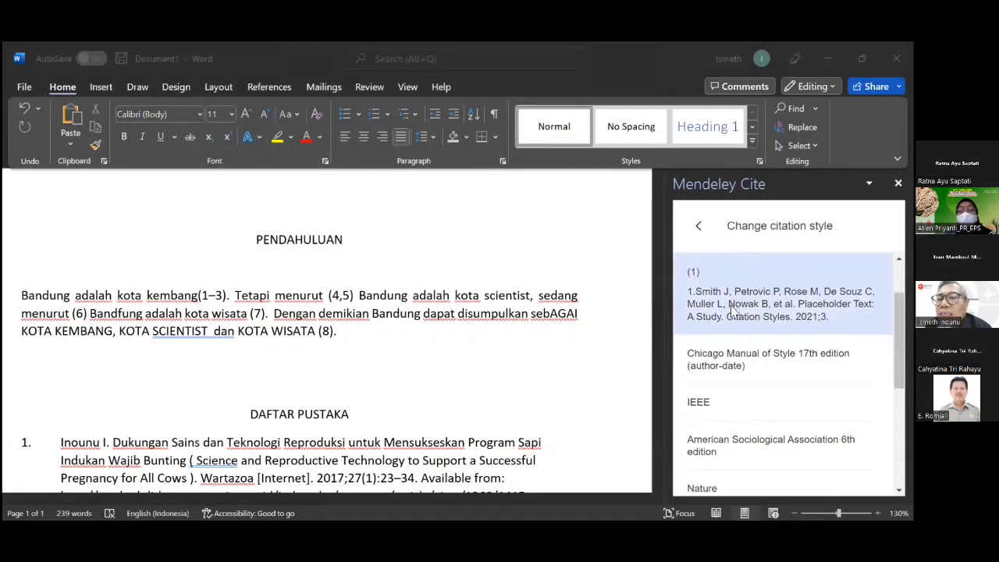
{"action": "scroll", "coordinate": [732, 311], "scroll_direction": "up", "scroll_amount": 2}
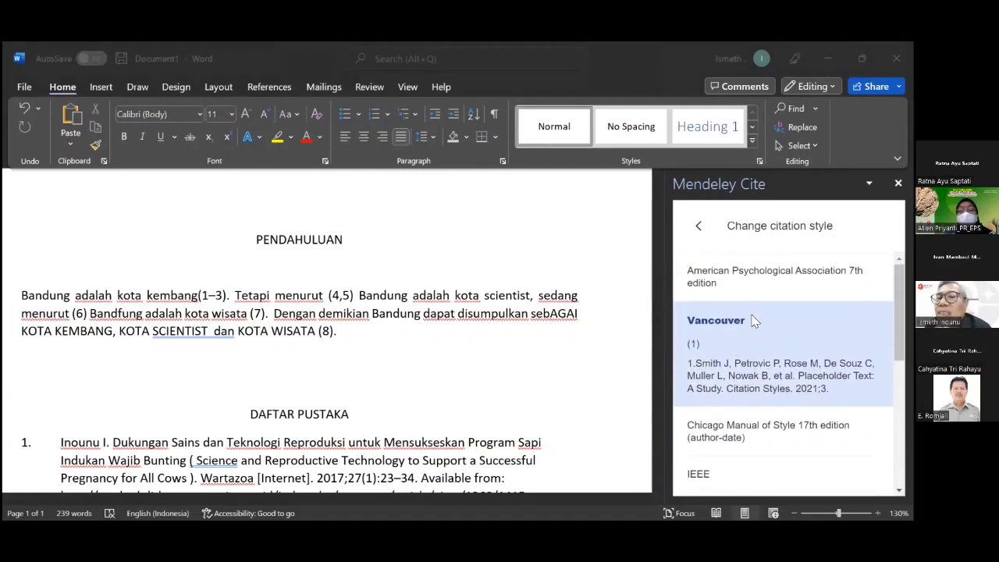
{"action": "scroll", "coordinate": [755, 322], "scroll_direction": "down", "scroll_amount": 2}
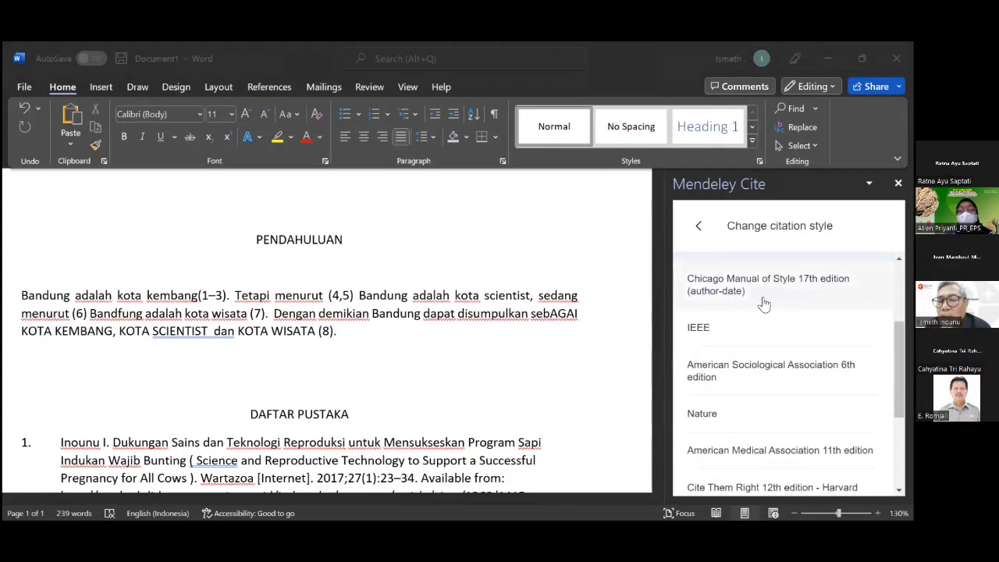
{"action": "left_click", "coordinate": [748, 331]}
{"action": "scroll", "coordinate": [748, 328], "scroll_direction": "down", "scroll_amount": 2}
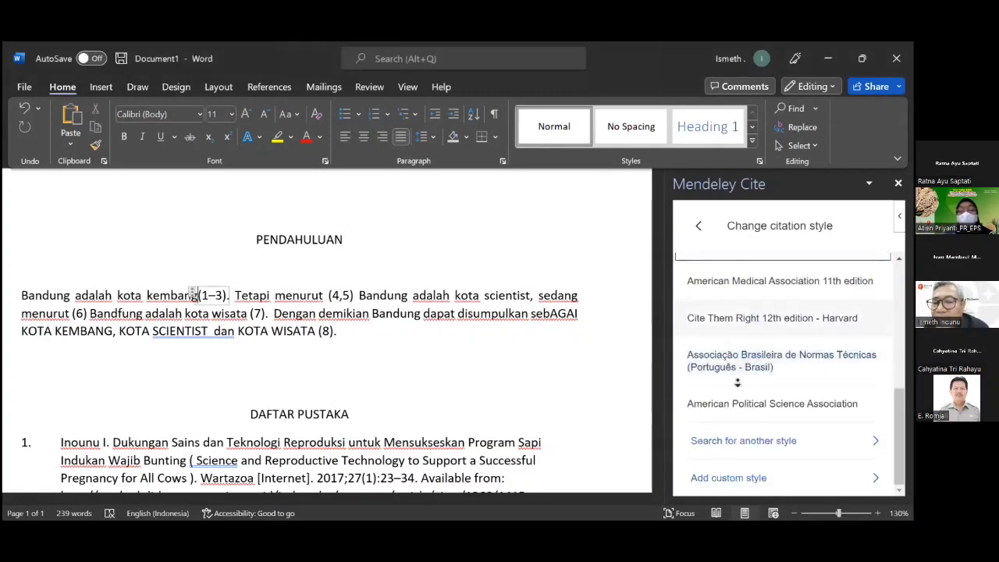
Search online citation styles for 'Vancouver' and choose Vancouver (brackets).
{"action": "left_click", "coordinate": [784, 452]}
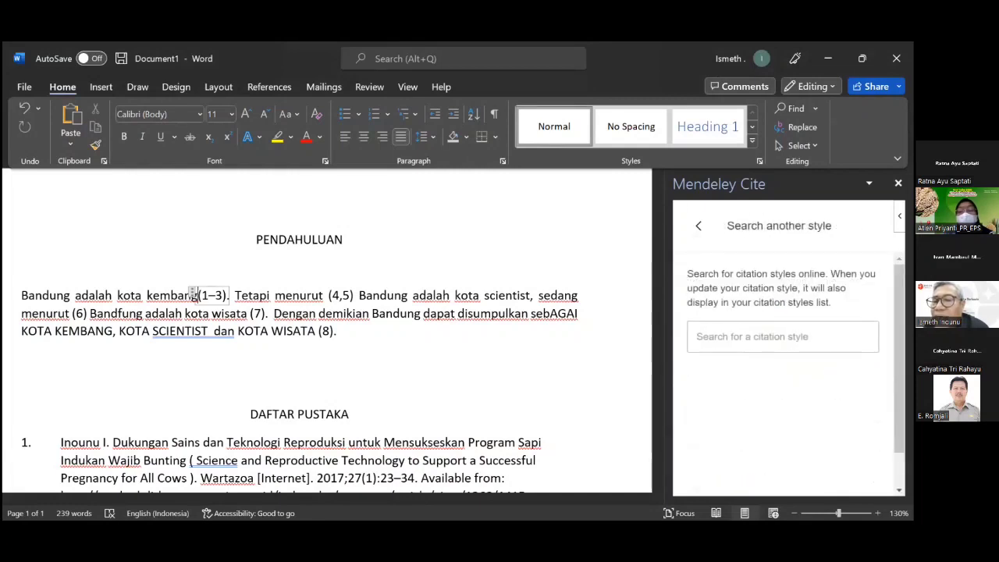
{"action": "left_click", "coordinate": [705, 338]}
{"action": "type", "text": "Vancou"}
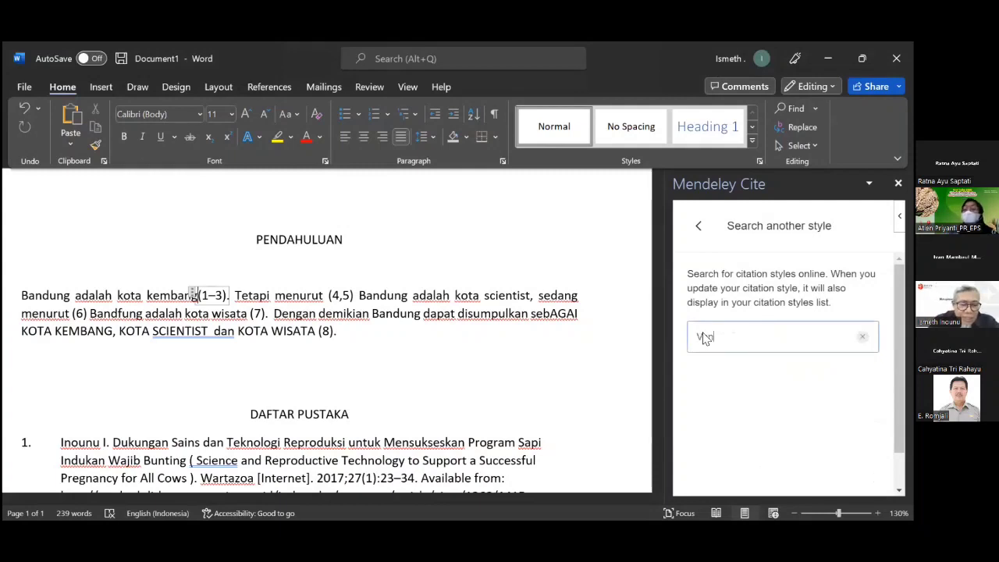
{"action": "type", "text": "ver"}
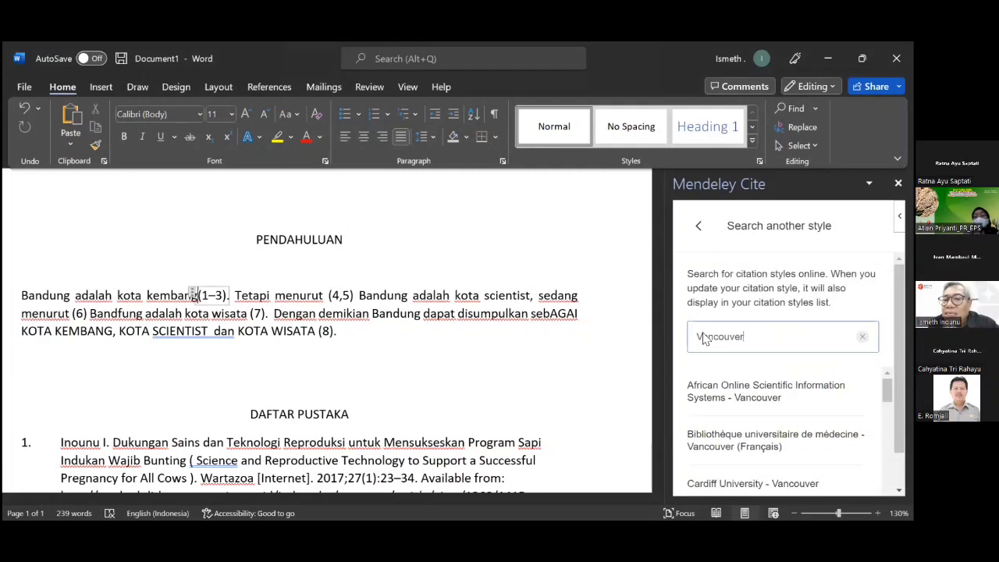
{"action": "scroll", "coordinate": [788, 442], "scroll_direction": "down", "scroll_amount": 1}
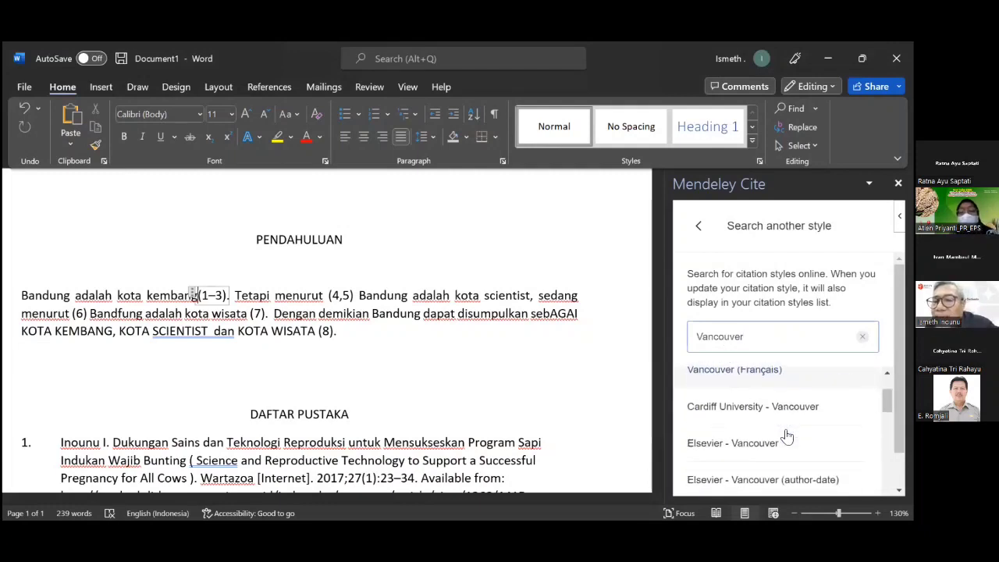
{"action": "scroll", "coordinate": [787, 437], "scroll_direction": "down", "scroll_amount": 3}
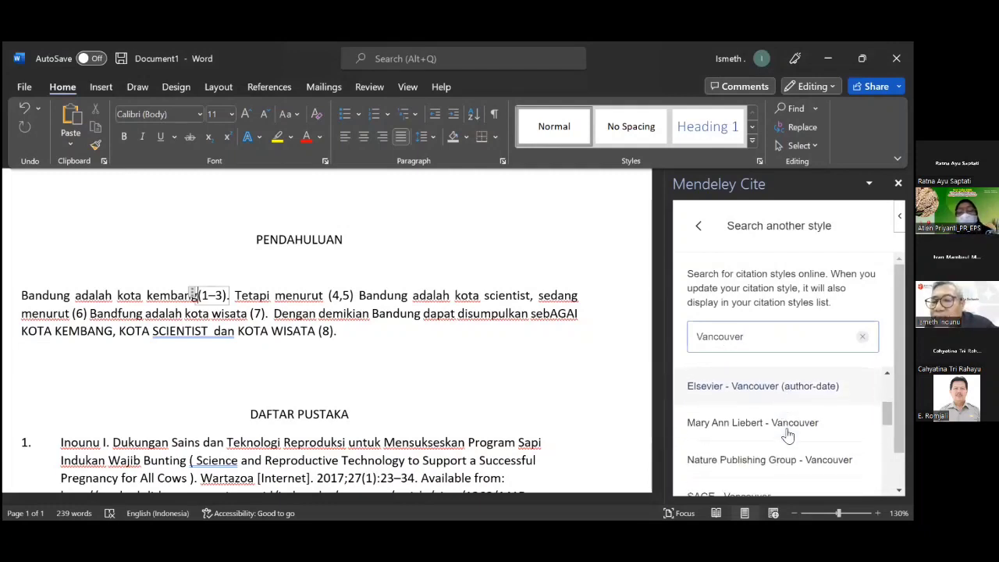
{"action": "scroll", "coordinate": [788, 436], "scroll_direction": "down", "scroll_amount": 3}
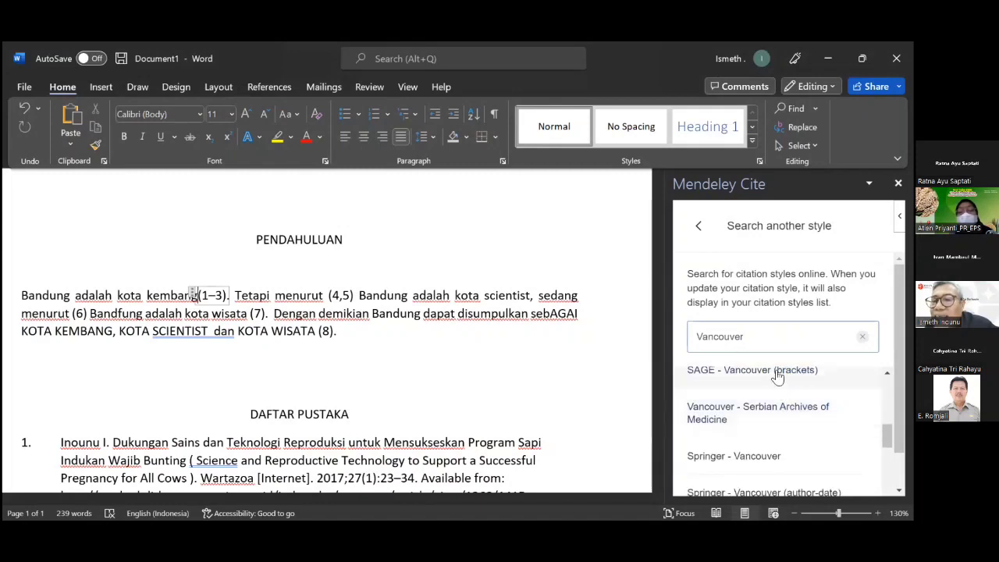
{"action": "scroll", "coordinate": [779, 381], "scroll_direction": "up", "scroll_amount": 1}
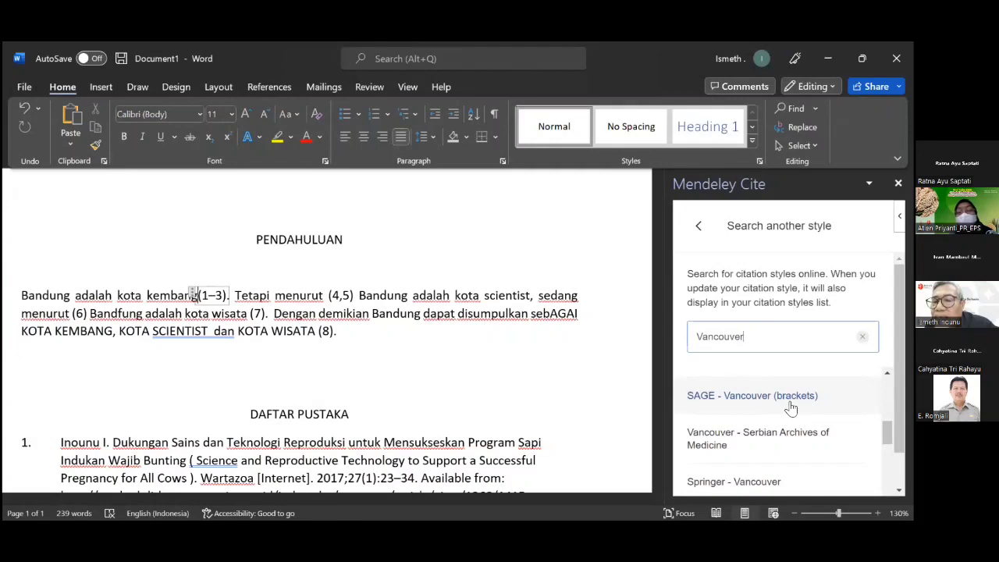
{"action": "scroll", "coordinate": [786, 433], "scroll_direction": "down", "scroll_amount": 3}
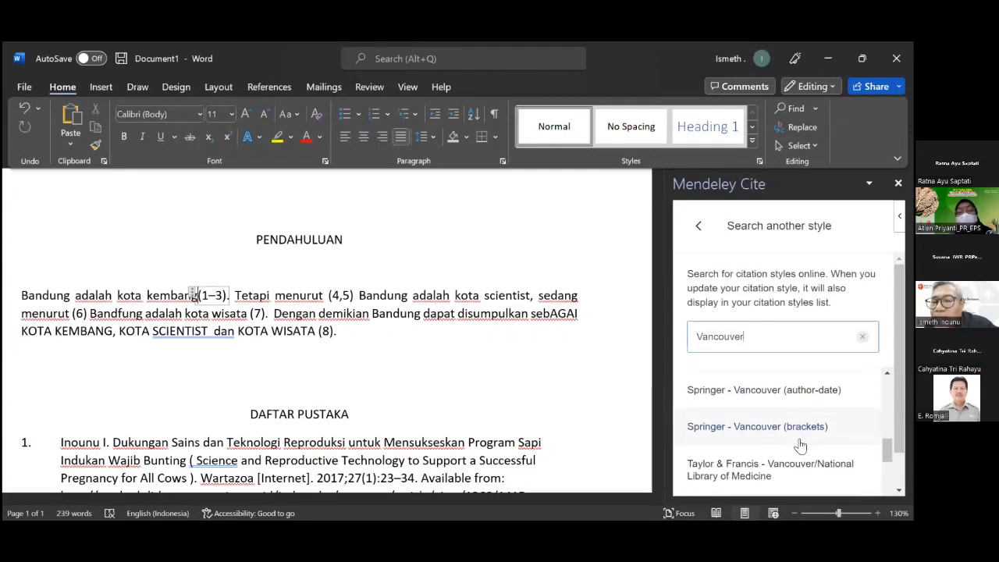
{"action": "scroll", "coordinate": [800, 444], "scroll_direction": "down", "scroll_amount": 2}
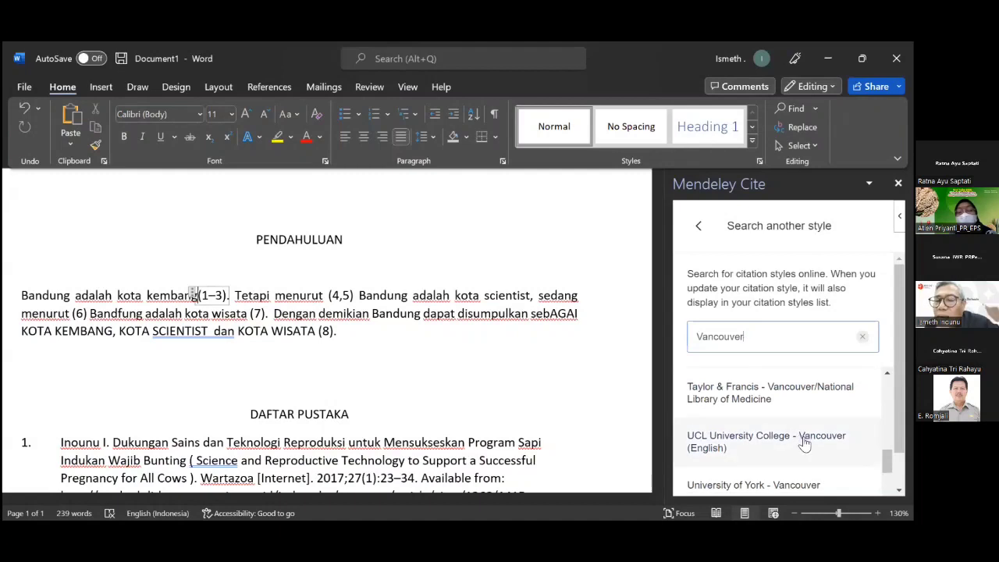
{"action": "scroll", "coordinate": [810, 442], "scroll_direction": "down", "scroll_amount": 1}
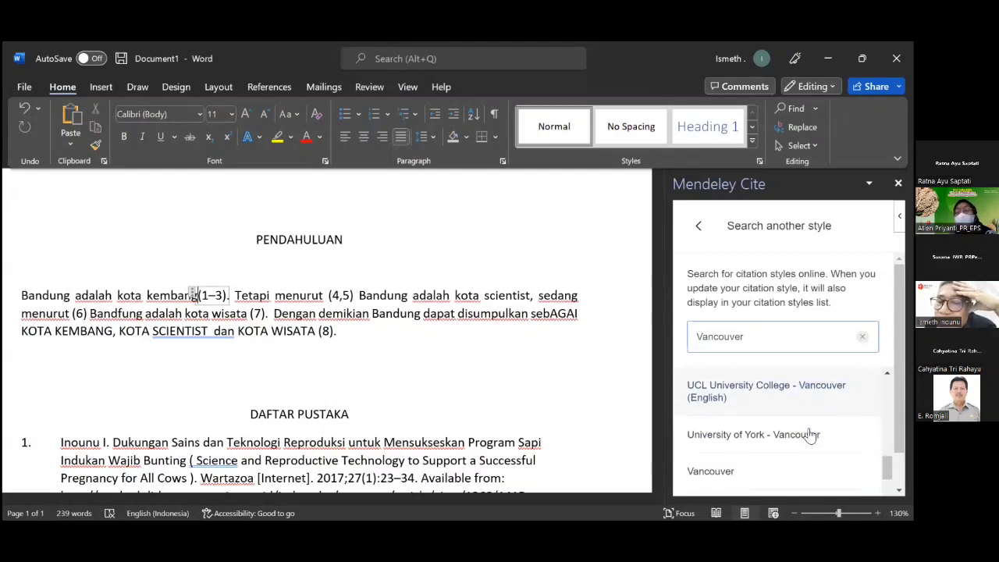
{"action": "scroll", "coordinate": [810, 435], "scroll_direction": "down", "scroll_amount": 1}
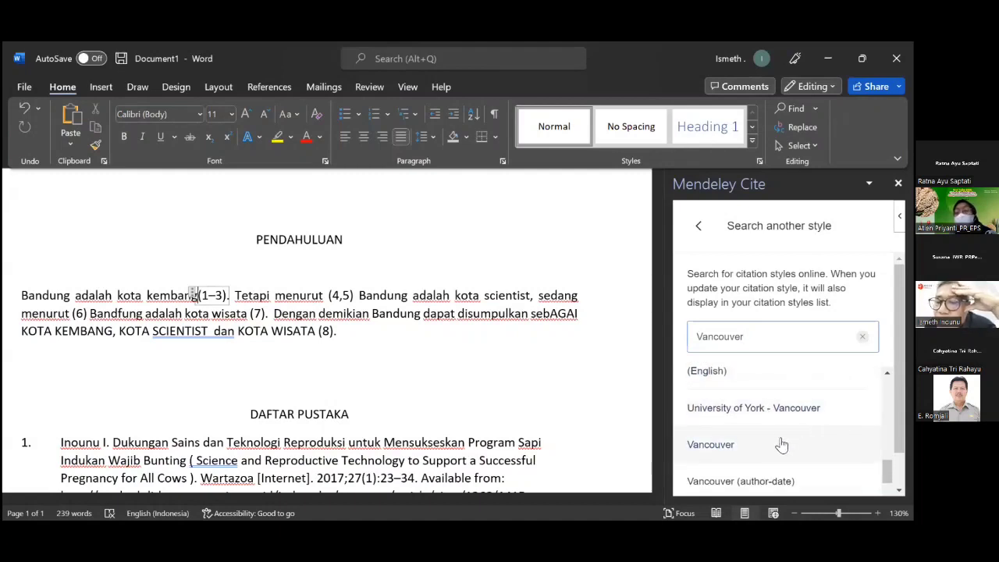
{"action": "scroll", "coordinate": [783, 437], "scroll_direction": "up", "scroll_amount": 3}
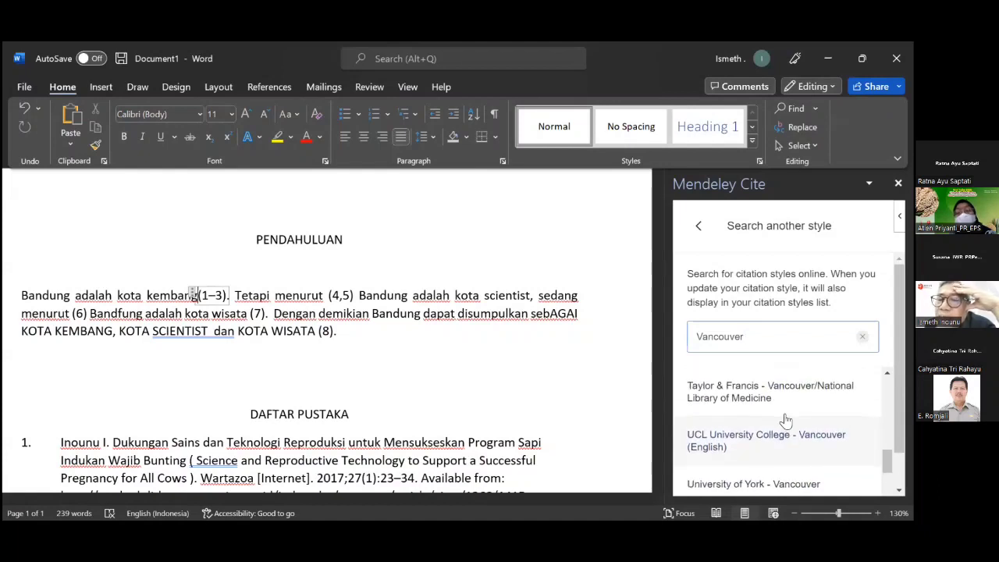
{"action": "scroll", "coordinate": [786, 421], "scroll_direction": "up", "scroll_amount": 2}
{"action": "scroll", "coordinate": [787, 417], "scroll_direction": "down", "scroll_amount": 8}
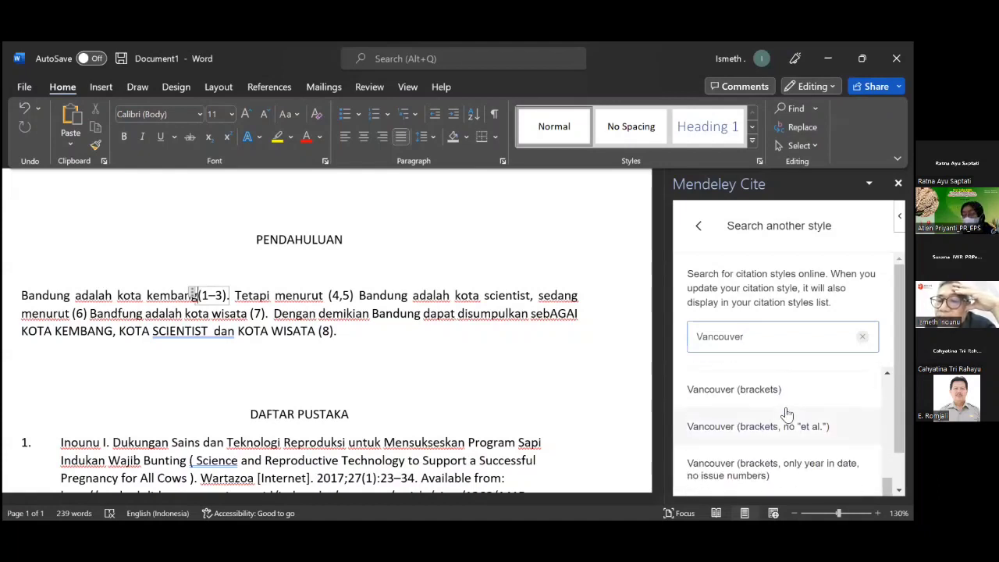
{"action": "scroll", "coordinate": [787, 413], "scroll_direction": "down", "scroll_amount": 6}
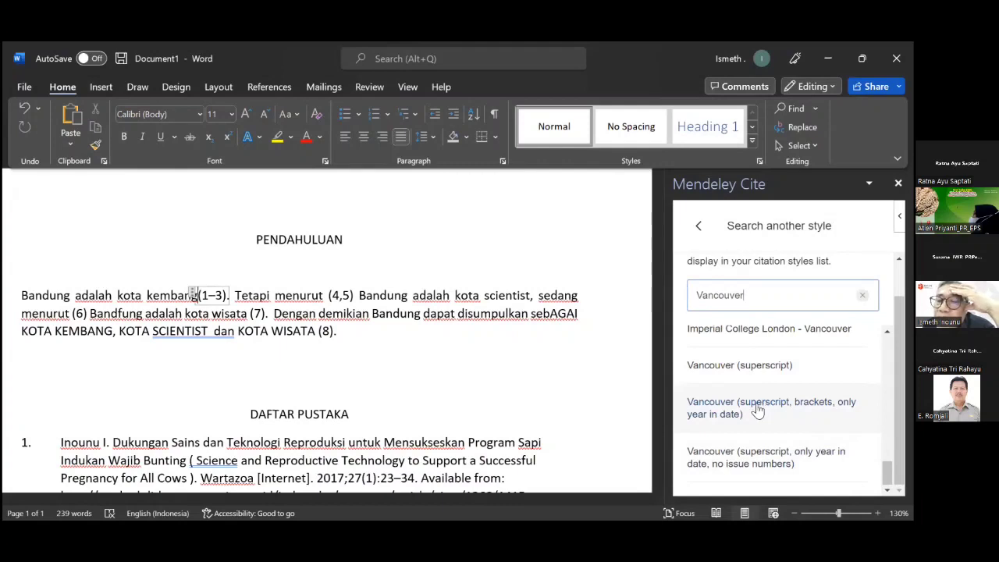
{"action": "scroll", "coordinate": [797, 411], "scroll_direction": "up", "scroll_amount": 1}
{"action": "scroll", "coordinate": [796, 411], "scroll_direction": "up", "scroll_amount": 2}
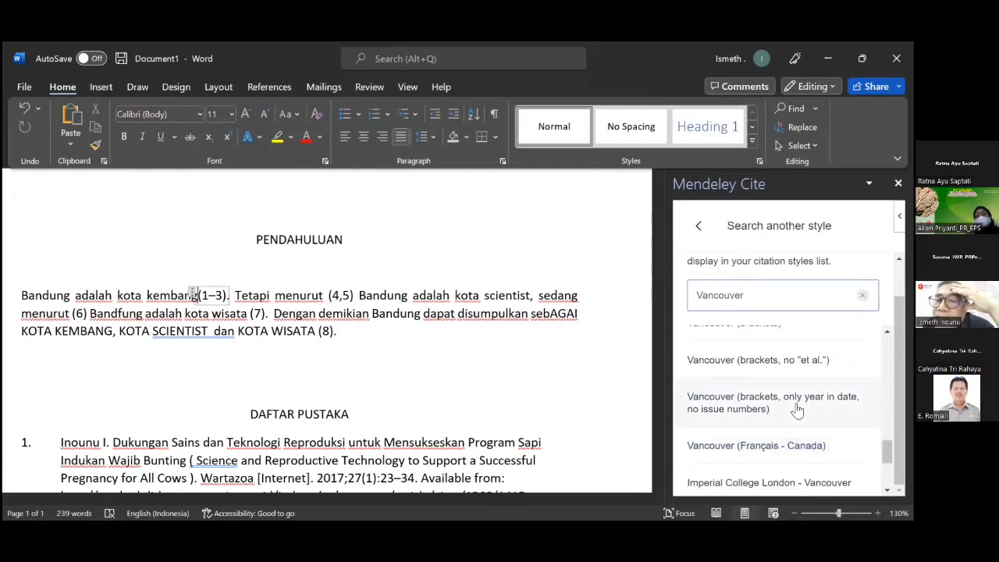
{"action": "scroll", "coordinate": [796, 412], "scroll_direction": "up", "scroll_amount": 2}
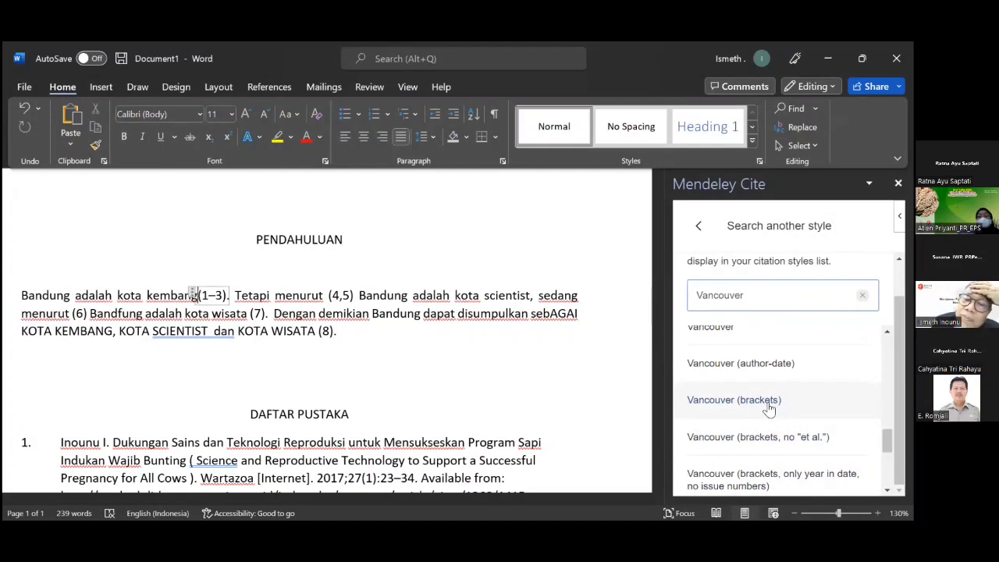
{"action": "left_click", "coordinate": [769, 407]}
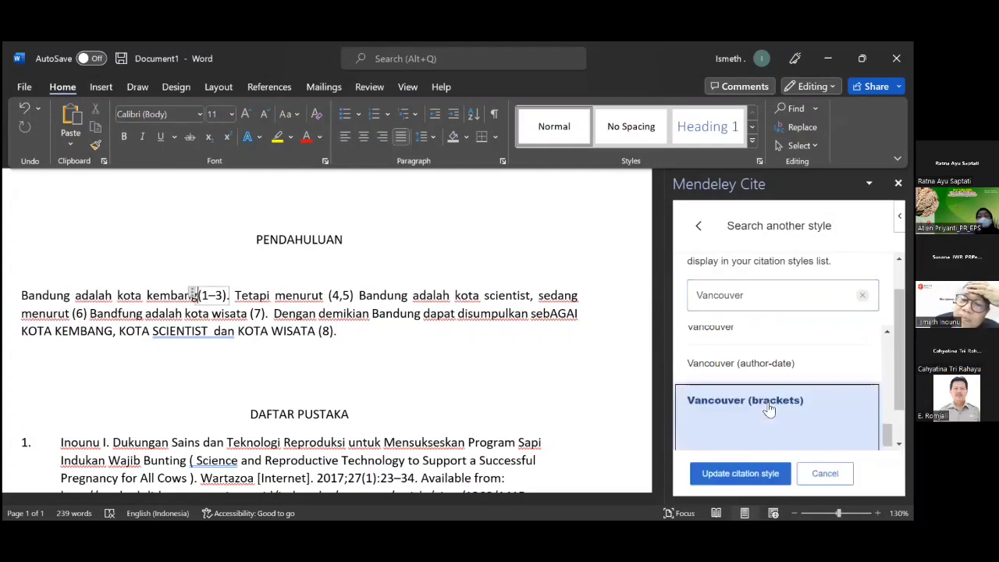
Apply Vancouver (brackets) and check the citations now read [1–3], [4,5], [6], [7], [8].
{"action": "left_click", "coordinate": [749, 475]}
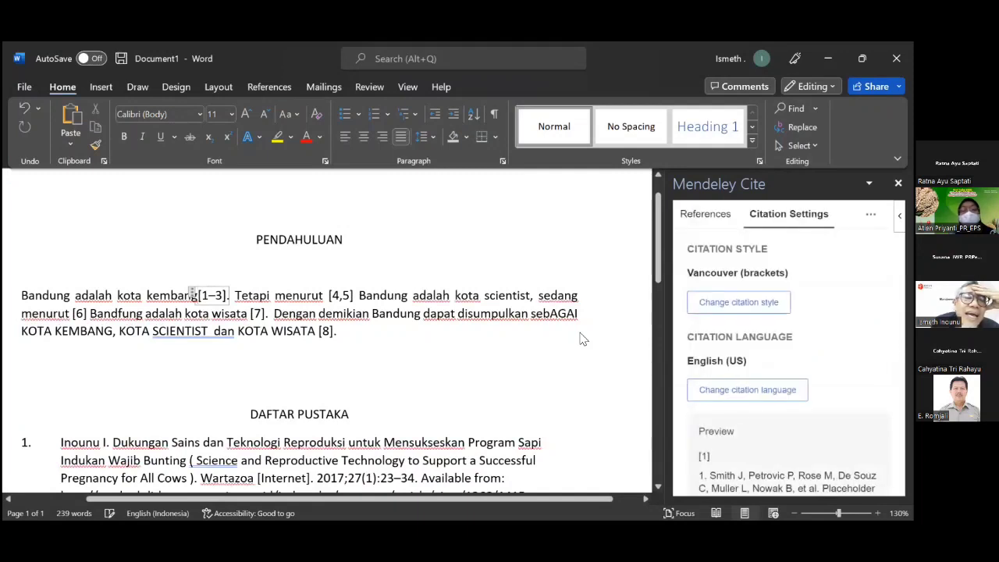
{"action": "scroll", "coordinate": [581, 334], "scroll_direction": "down", "scroll_amount": 2}
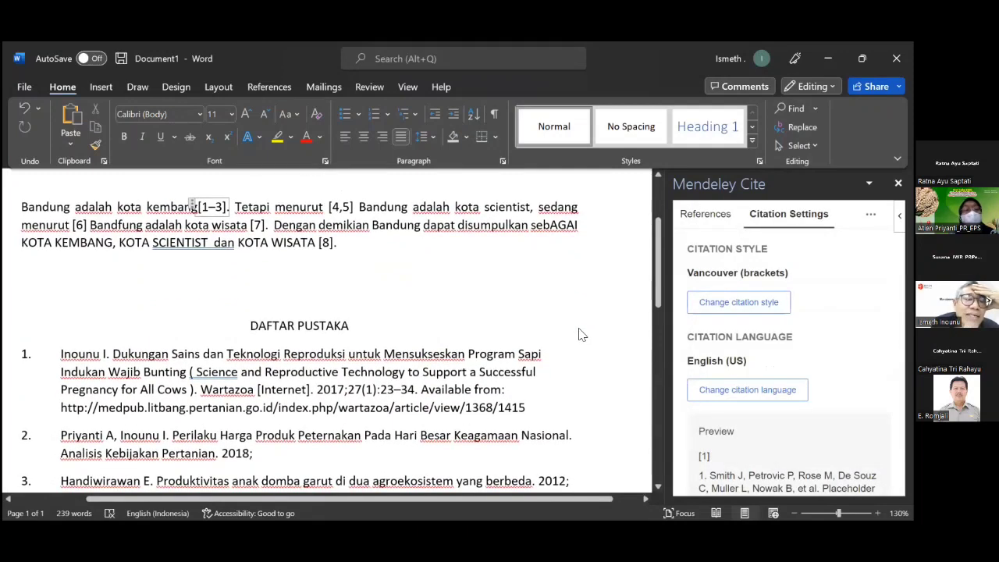
{"action": "scroll", "coordinate": [582, 329], "scroll_direction": "up", "scroll_amount": 3}
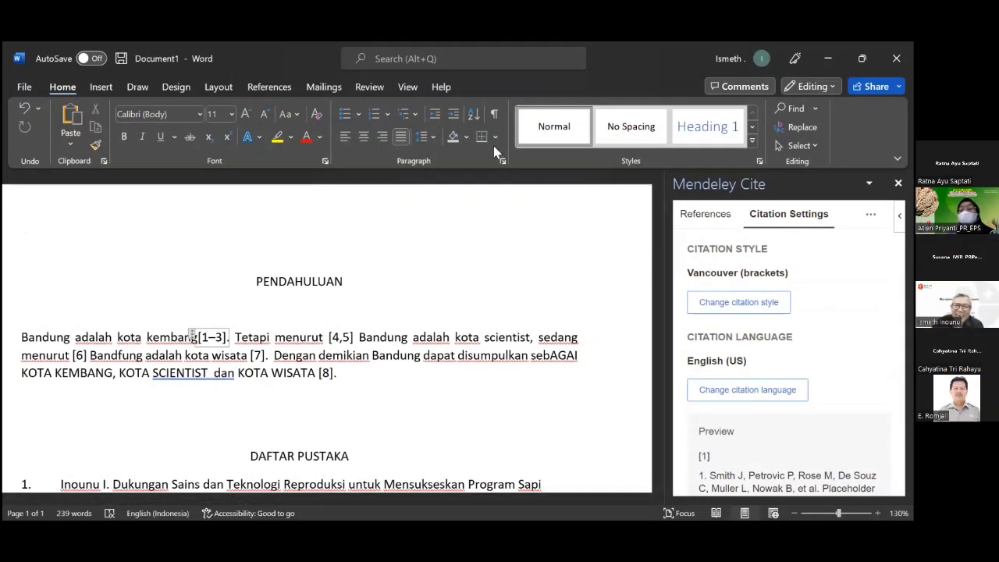
{"action": "scroll", "coordinate": [503, 328], "scroll_direction": "down", "scroll_amount": 1}
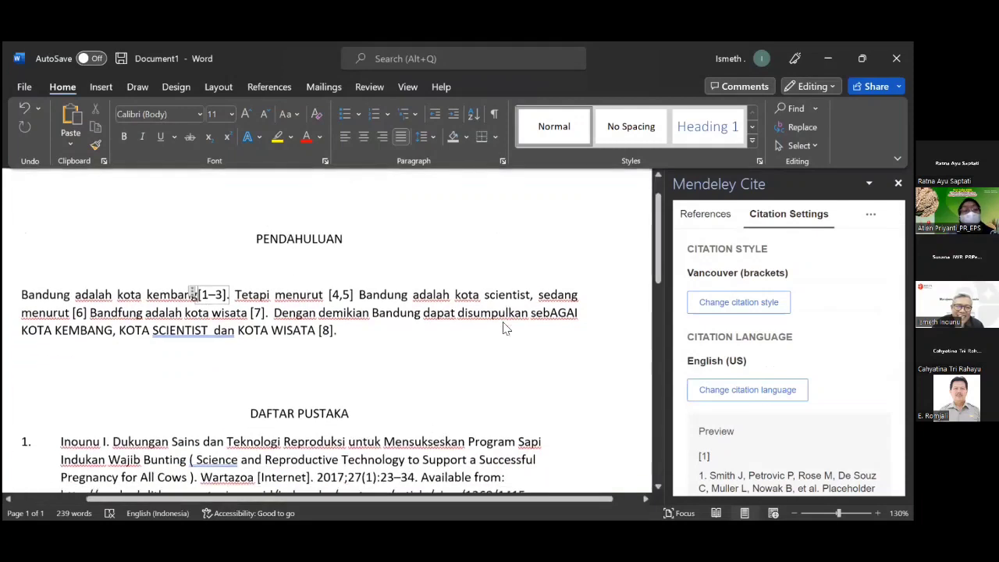
{"action": "scroll", "coordinate": [503, 328], "scroll_direction": "up", "scroll_amount": 1}
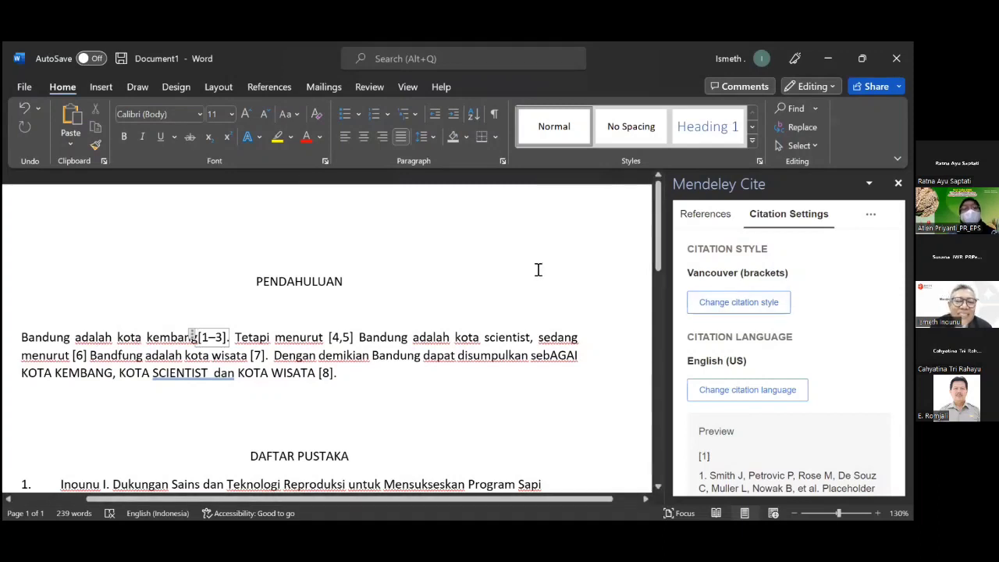
{"action": "scroll", "coordinate": [540, 271], "scroll_direction": "down", "scroll_amount": 2}
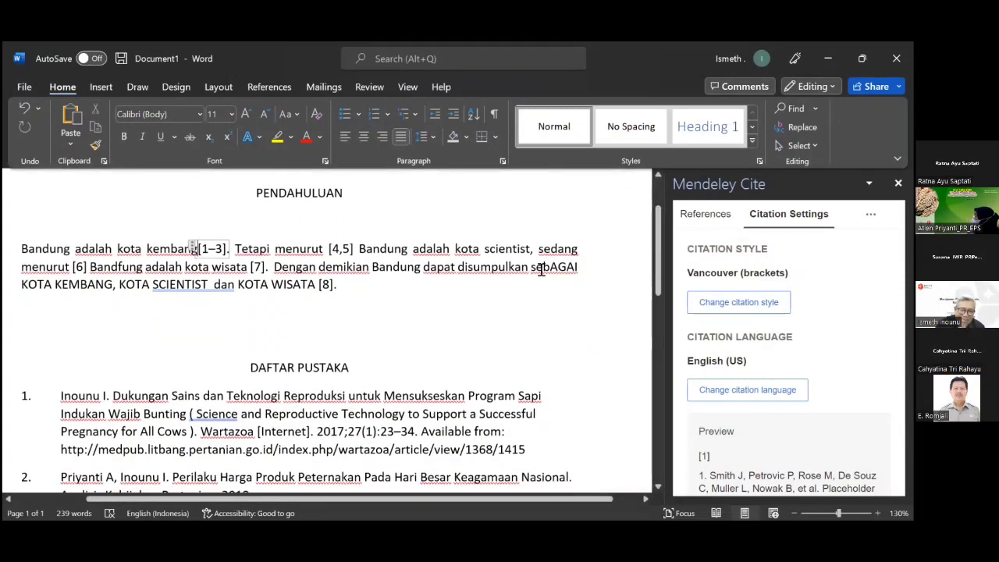
{"action": "scroll", "coordinate": [546, 290], "scroll_direction": "down", "scroll_amount": 6}
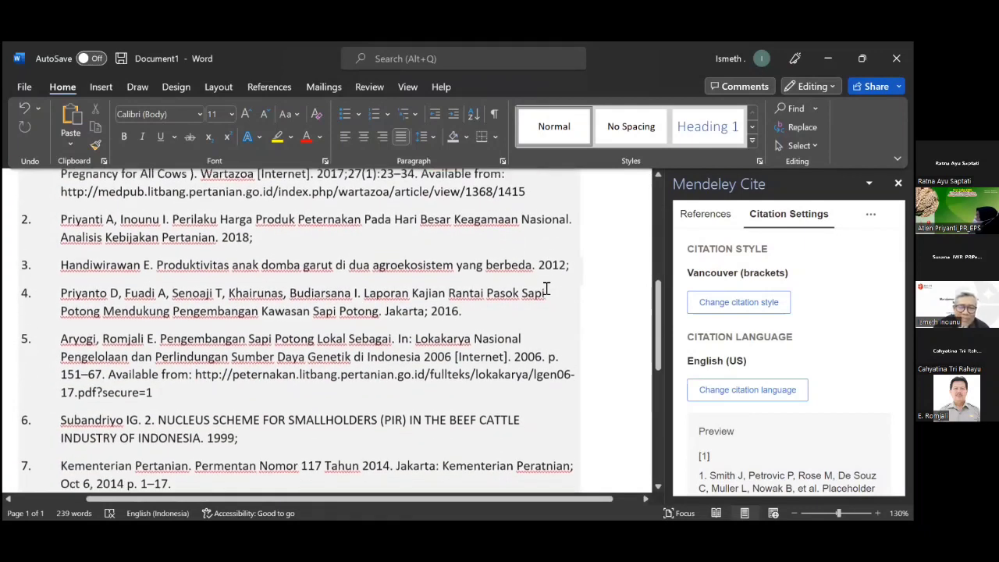
{"action": "scroll", "coordinate": [551, 284], "scroll_direction": "up", "scroll_amount": 8}
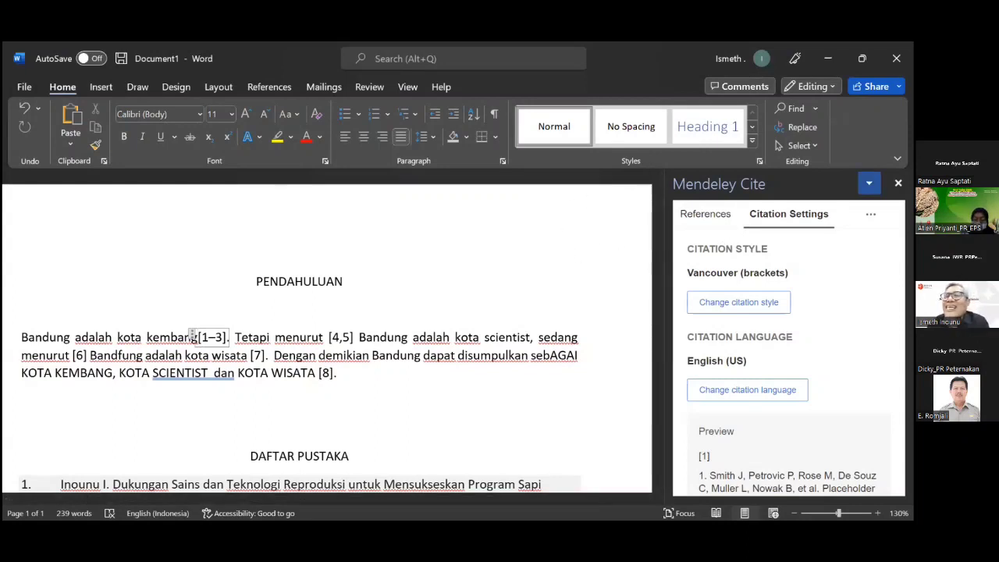
Close the Mendeley Cite panel and switch away from Word with Alt+Tab.
{"action": "left_click", "coordinate": [899, 183]}
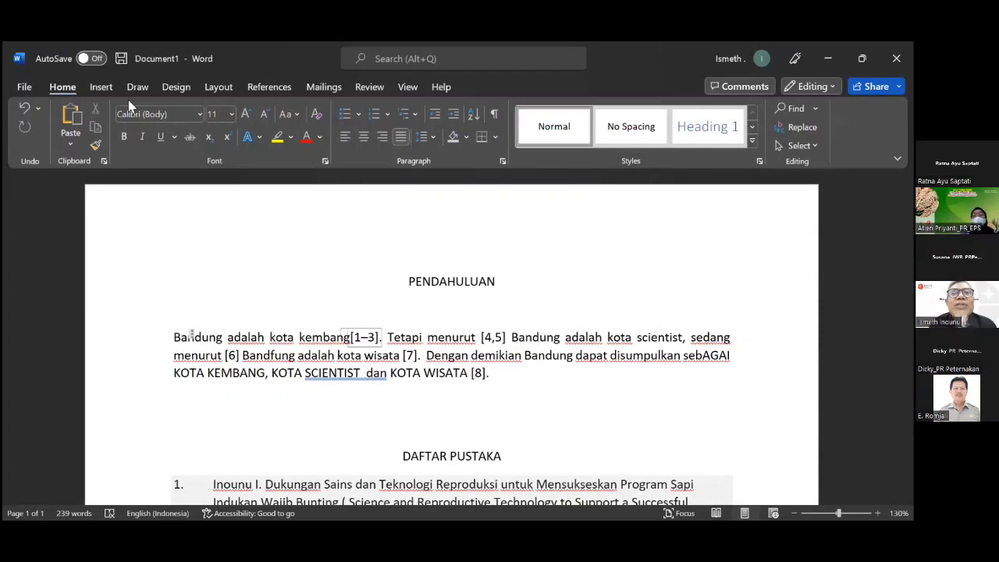
{"action": "key", "text": "alt+Tab"}
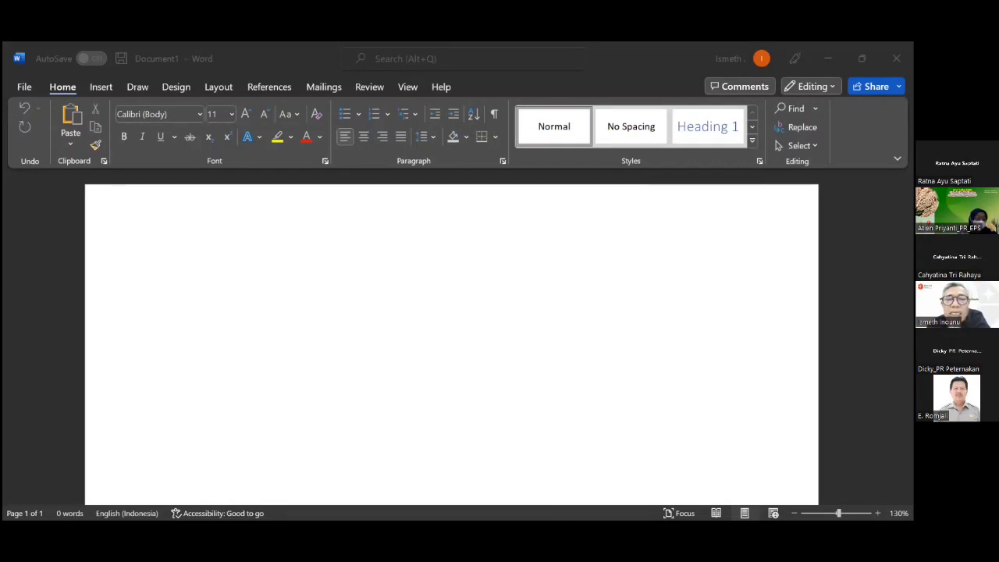
{"action": "left_click", "coordinate": [462, 401]}
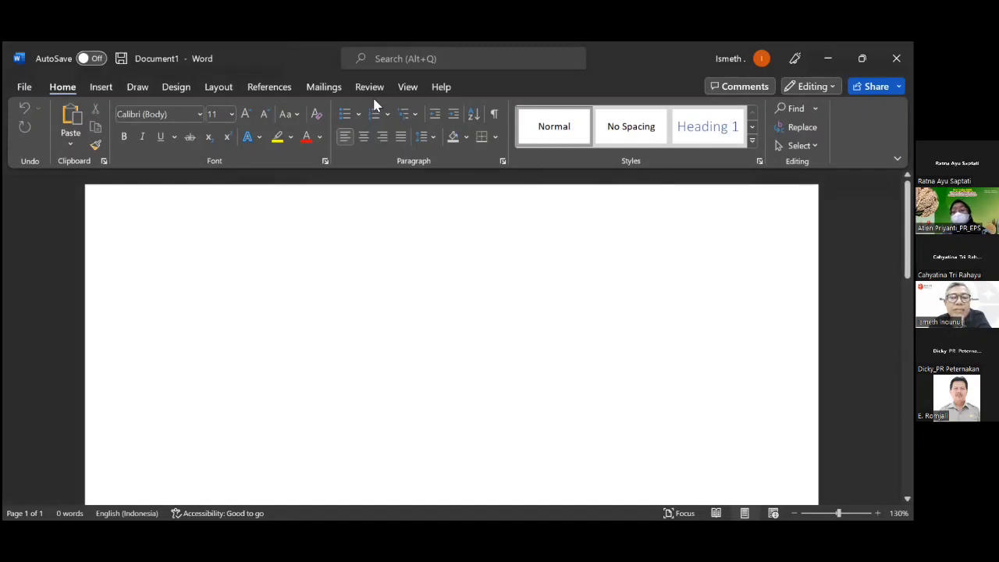
Open and reload Mendeley Cite from the References tab, scrolling its pane to Get started.
{"action": "left_click", "coordinate": [273, 91]}
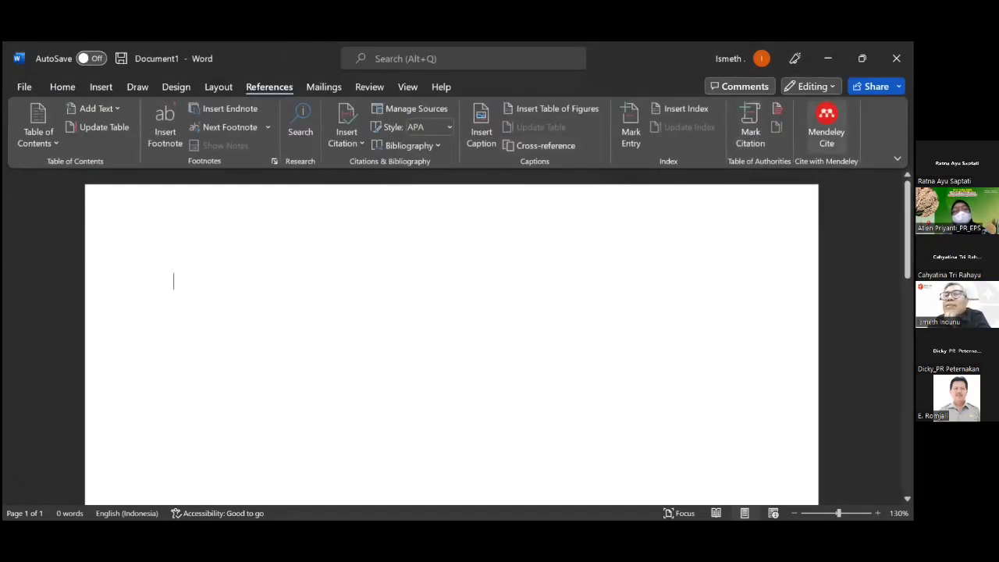
{"action": "left_click", "coordinate": [826, 129]}
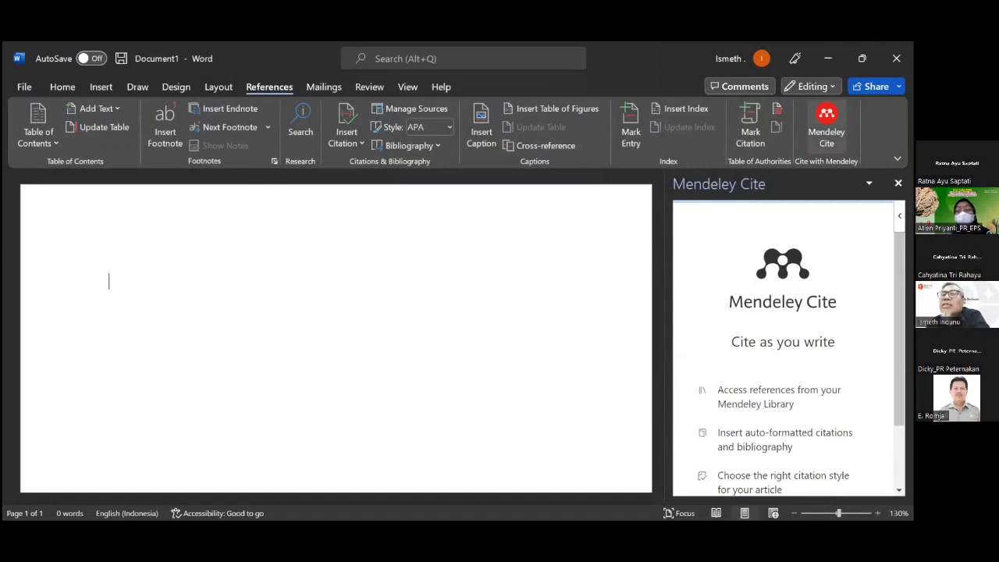
{"action": "left_click", "coordinate": [827, 127]}
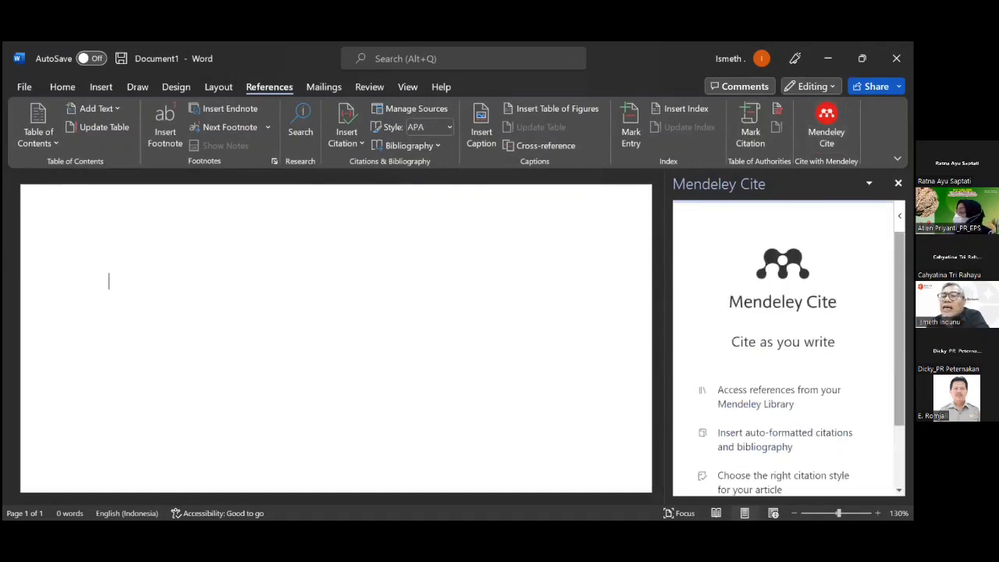
{"action": "left_click_drag", "start_coordinate": [900, 335], "coordinate": [899, 394]}
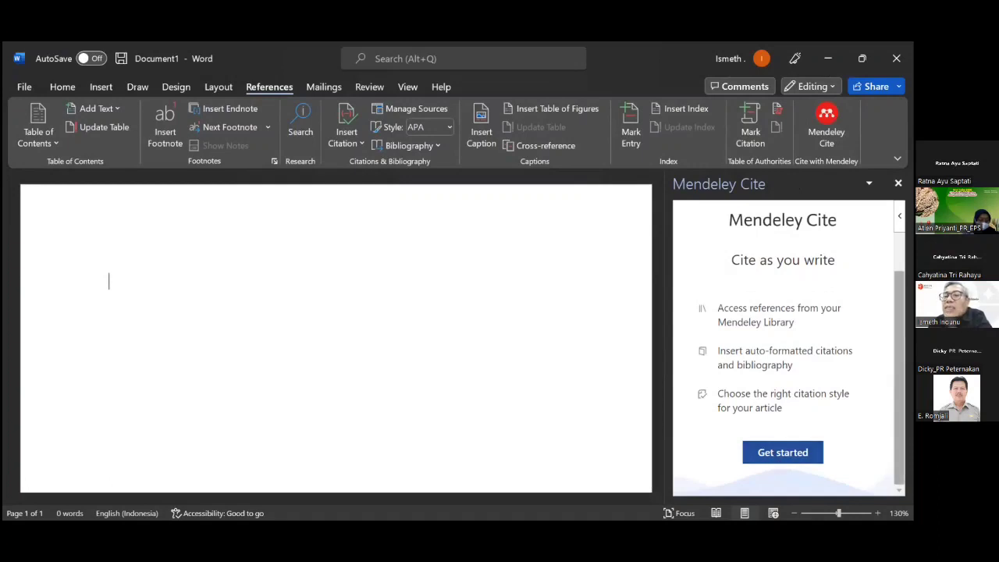
Choose Get started and sign in to the Mendeley account with its password.
{"action": "left_click", "coordinate": [783, 453]}
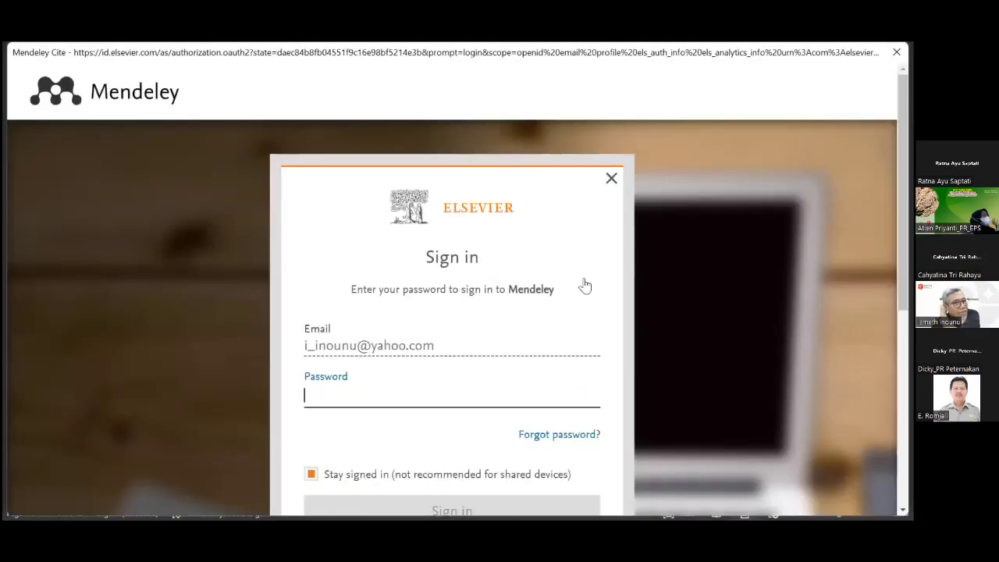
{"action": "type", "text": "***"}
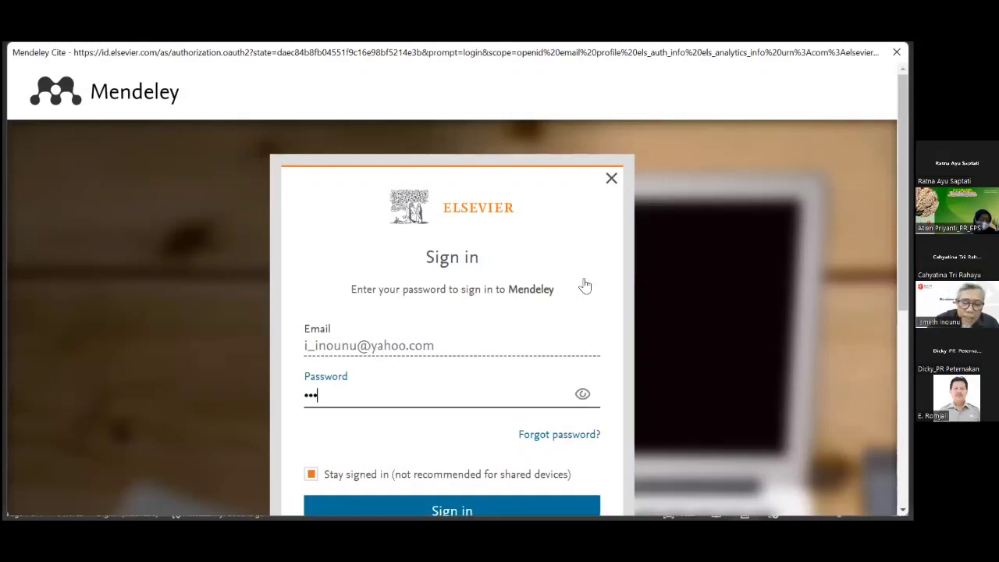
{"action": "key", "text": "BackSpace"}
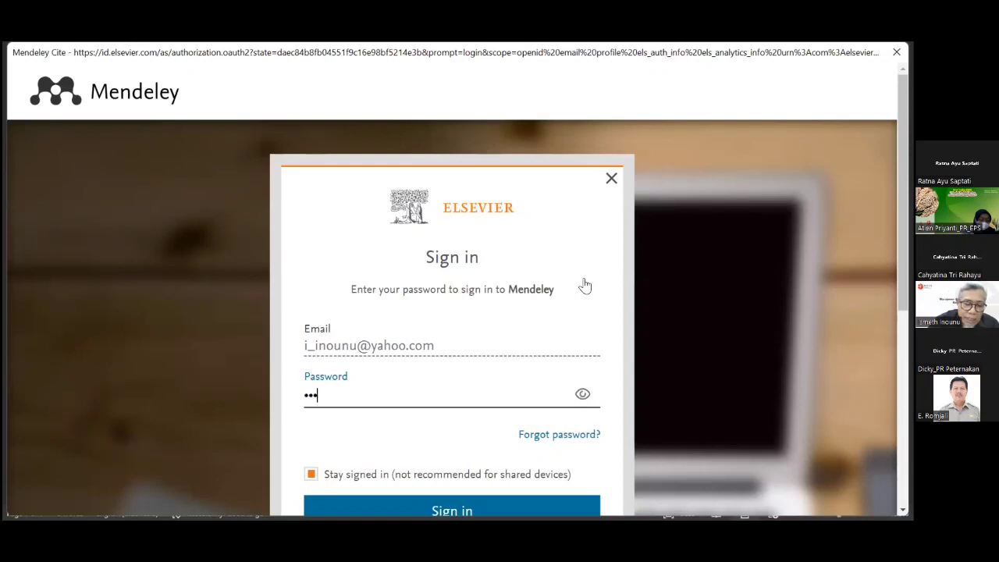
{"action": "type", "text": "*******"}
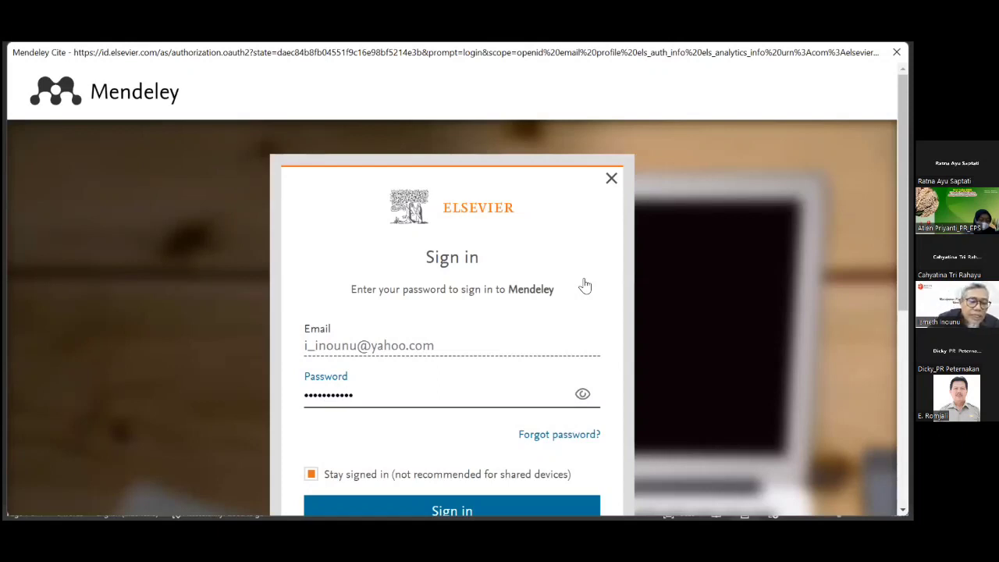
{"action": "type", "text": "**"}
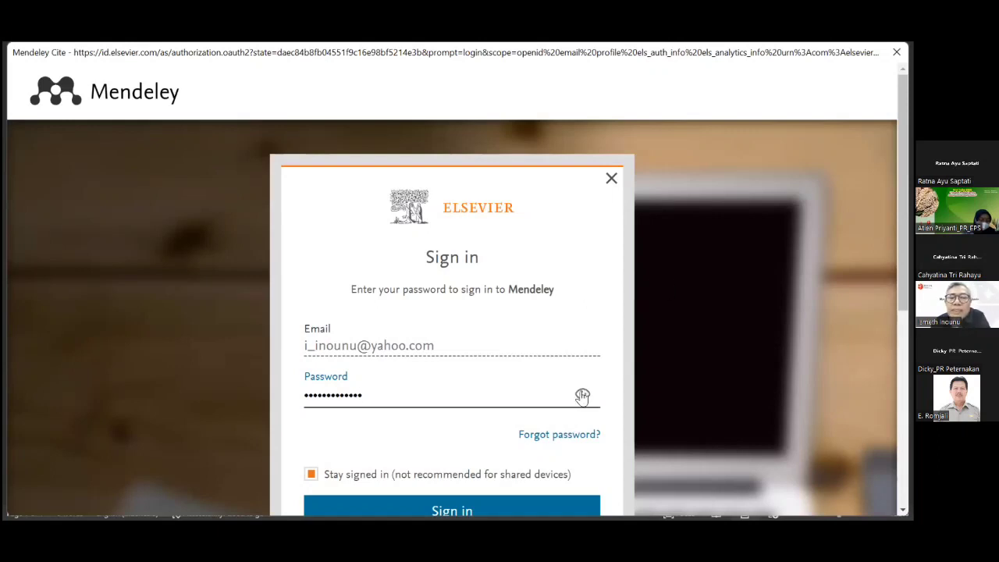
{"action": "scroll", "coordinate": [567, 425], "scroll_direction": "down", "scroll_amount": 3}
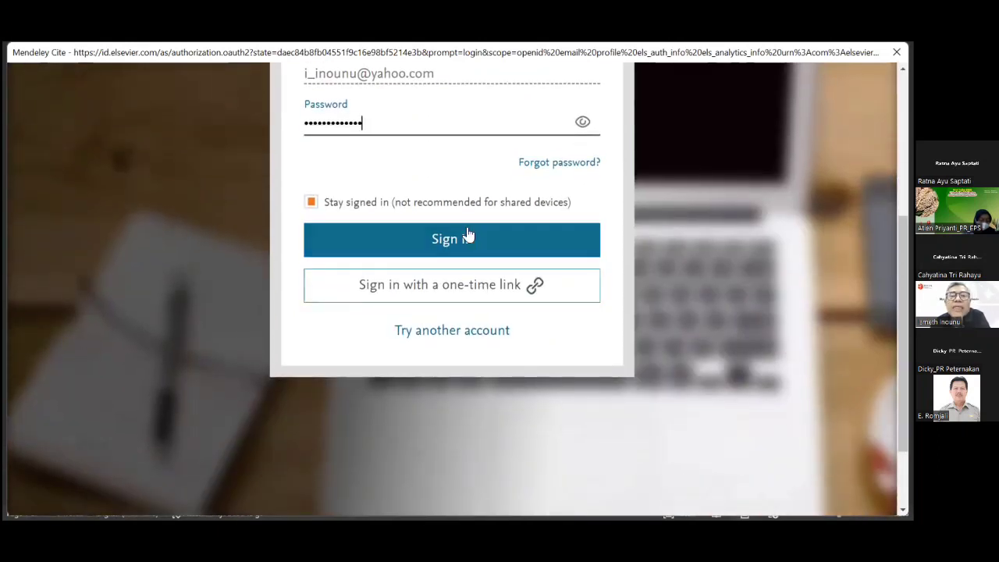
{"action": "left_click", "coordinate": [461, 236]}
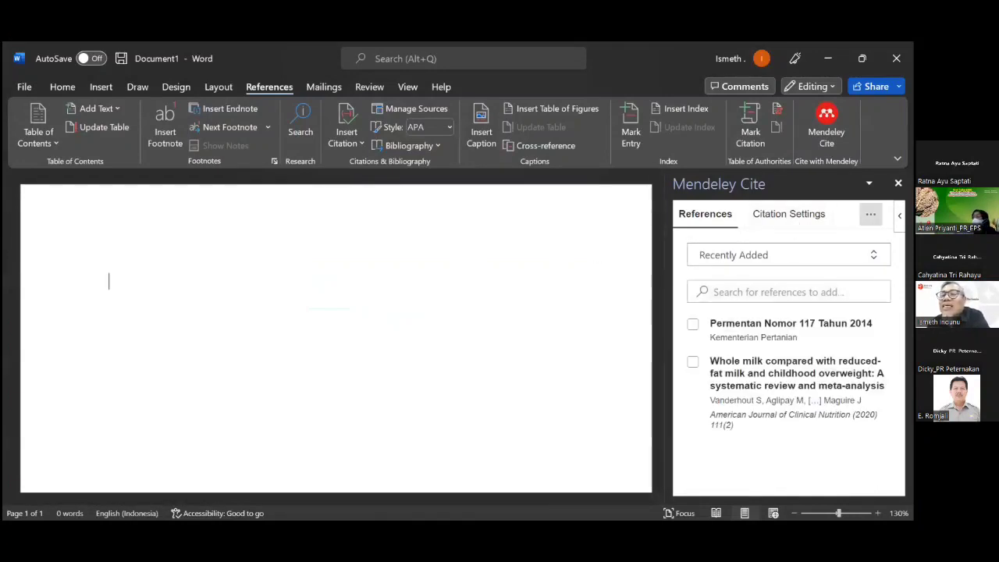
{"action": "left_click", "coordinate": [870, 214]}
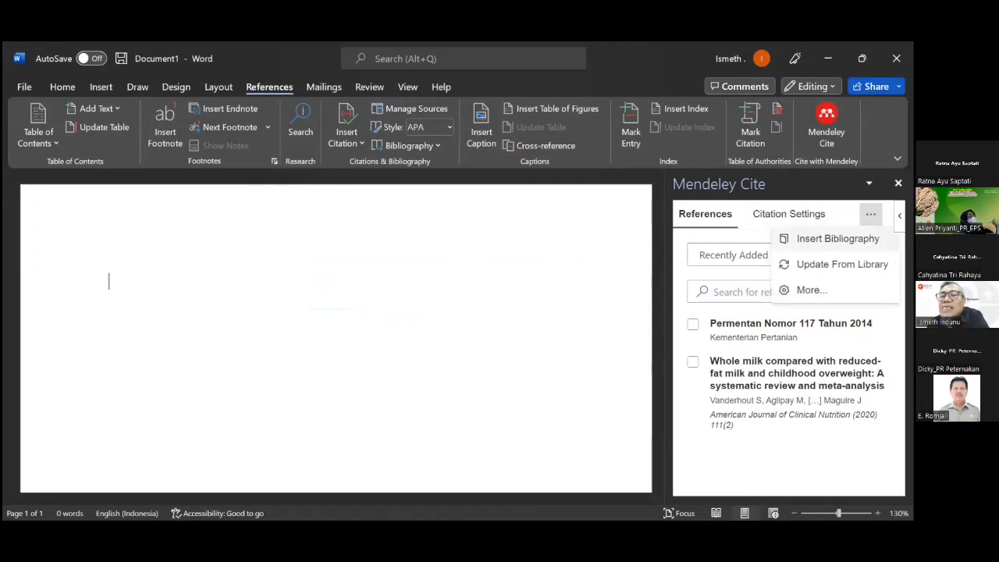
{"action": "left_click", "coordinate": [810, 292]}
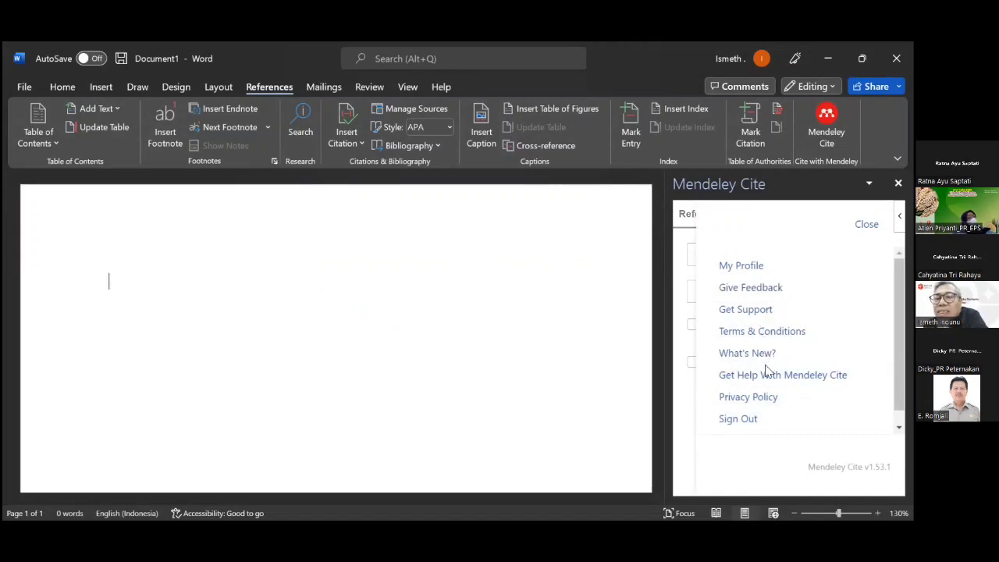
{"action": "scroll", "coordinate": [759, 422], "scroll_direction": "down", "scroll_amount": 1}
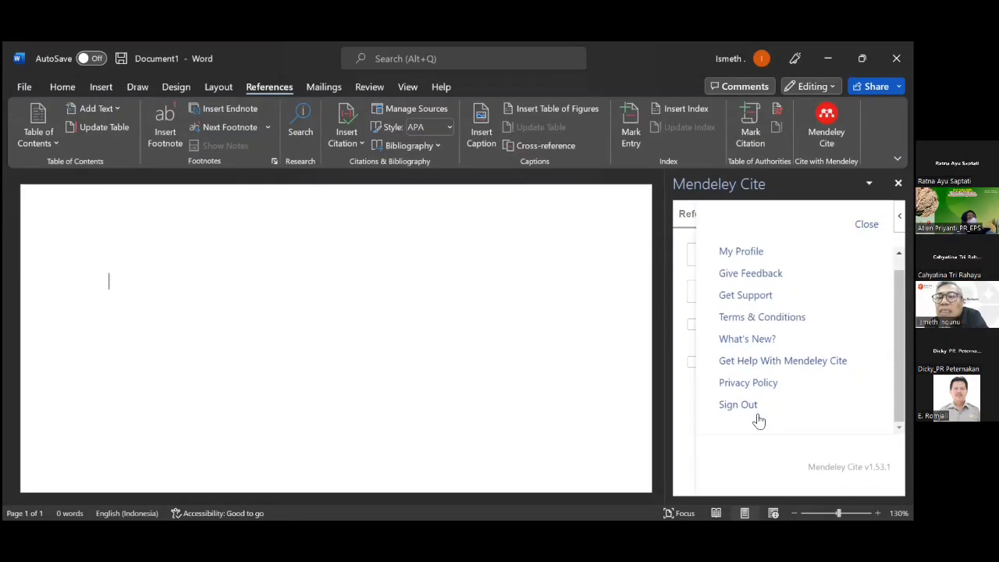
{"action": "scroll", "coordinate": [758, 419], "scroll_direction": "up", "scroll_amount": 1}
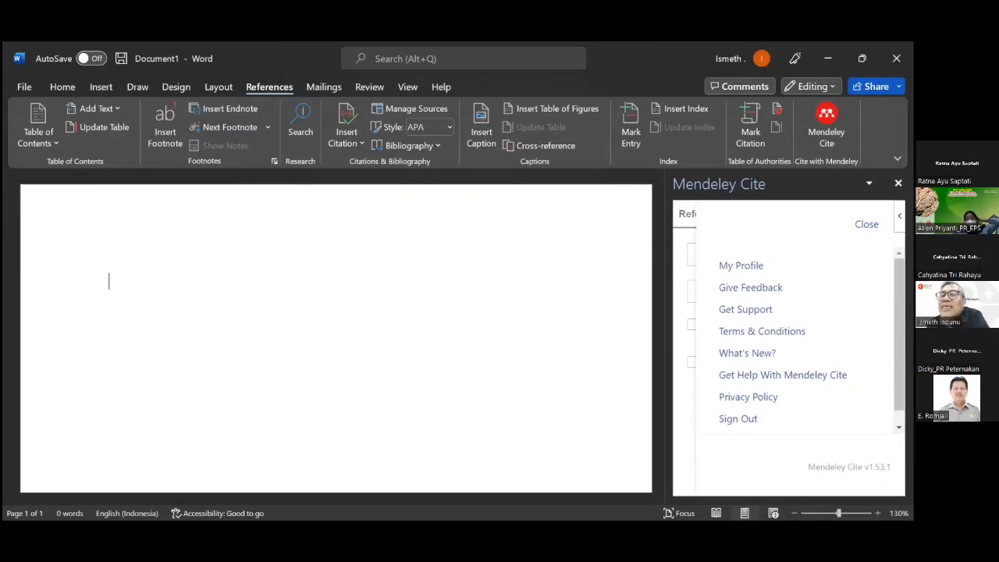
{"action": "left_click", "coordinate": [867, 224]}
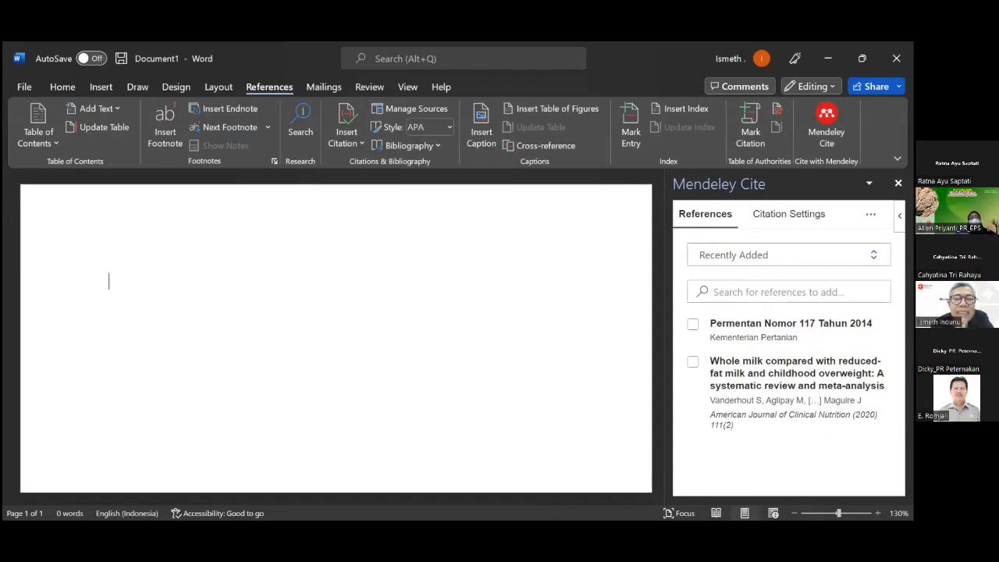
Switch between Word and other windows, ending on Edge's Bing results for 'mendeley'.
{"action": "key", "text": "alt+Tab"}
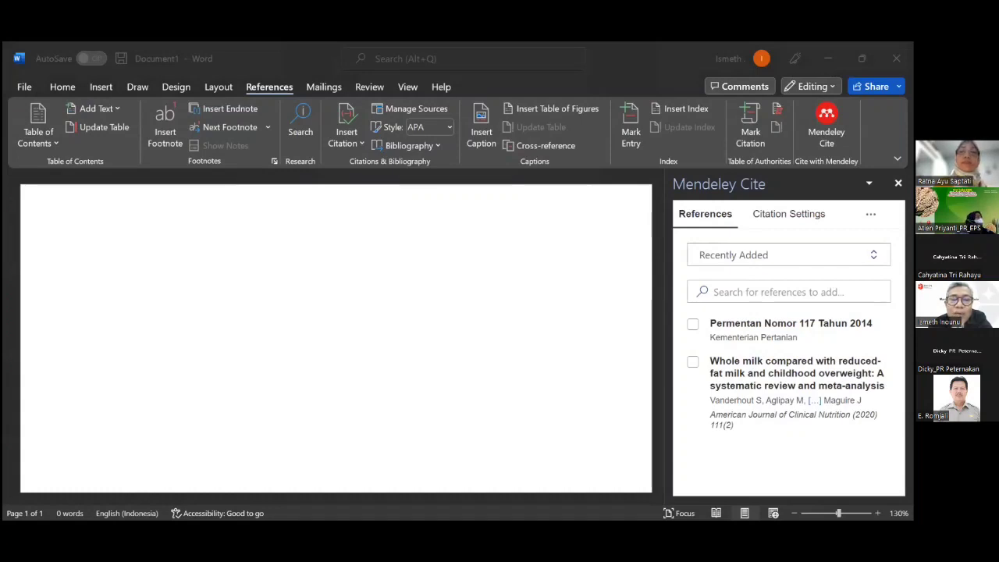
{"action": "left_click", "coordinate": [110, 281]}
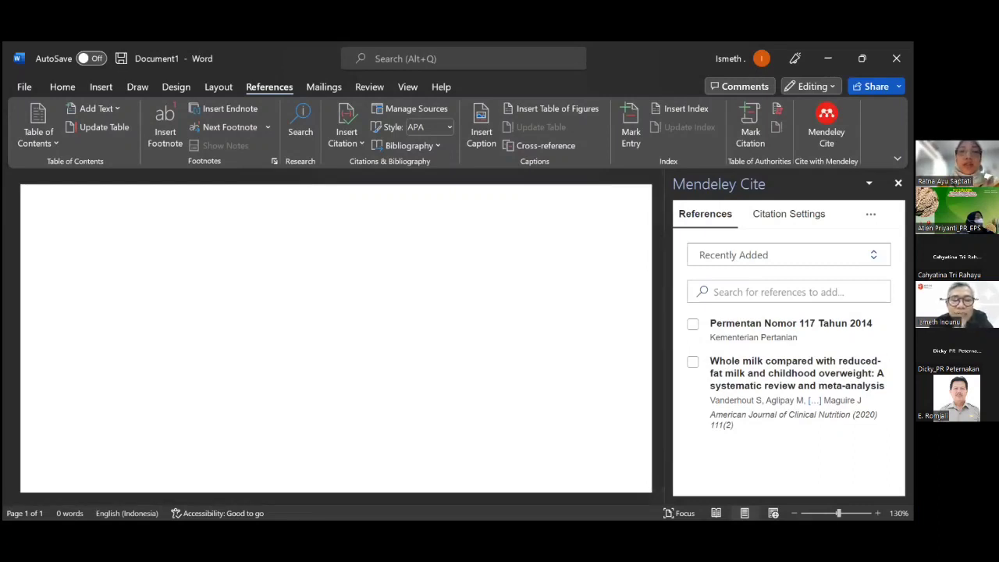
{"action": "key", "text": "alt+Tab"}
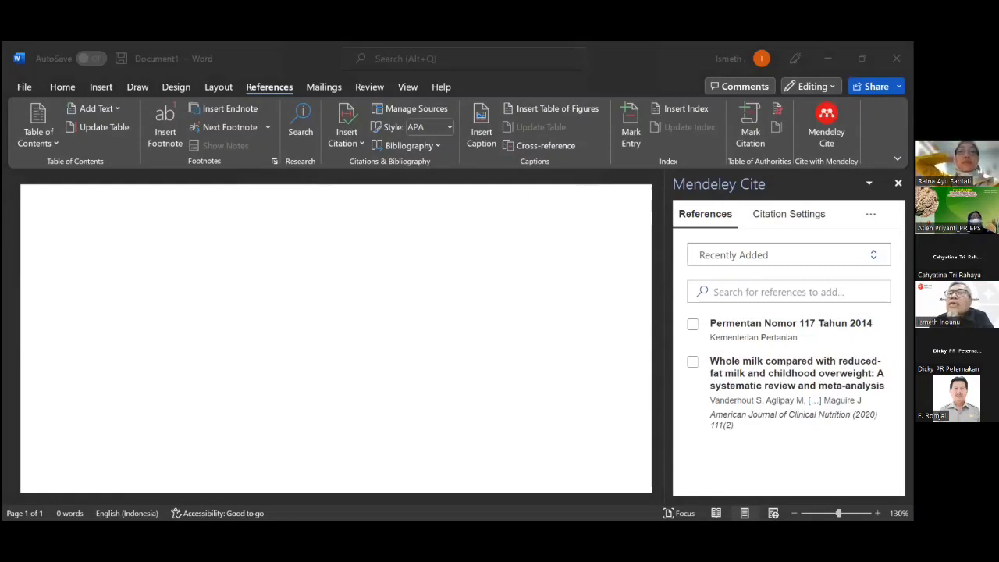
{"action": "left_click", "coordinate": [897, 58]}
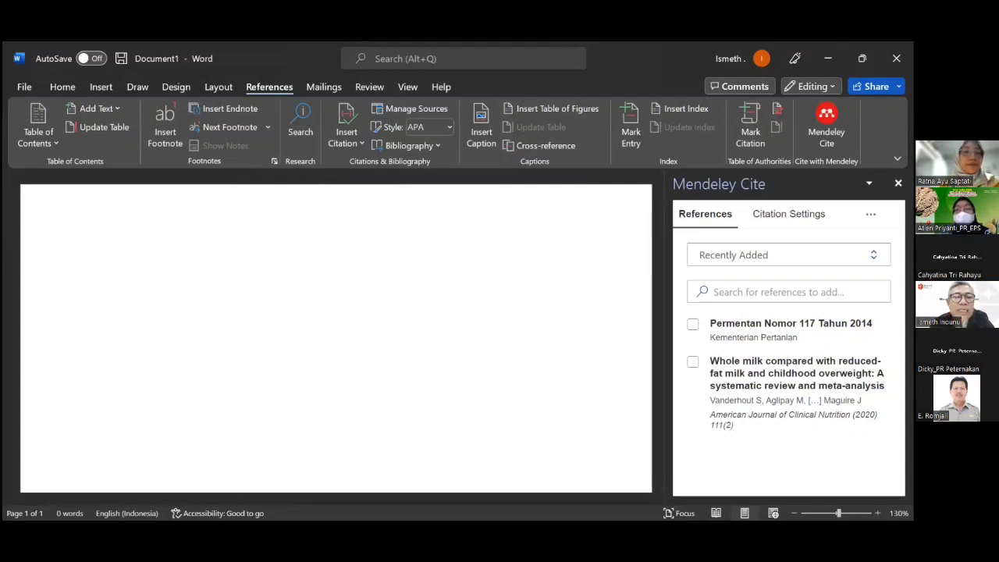
{"action": "key", "text": "alt+Tab"}
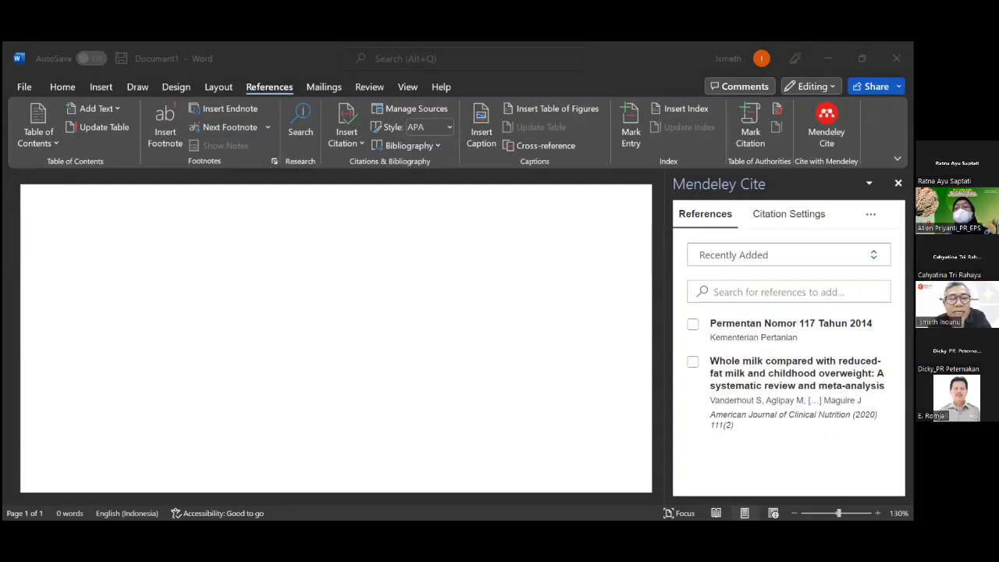
{"action": "key", "text": "alt+Tab"}
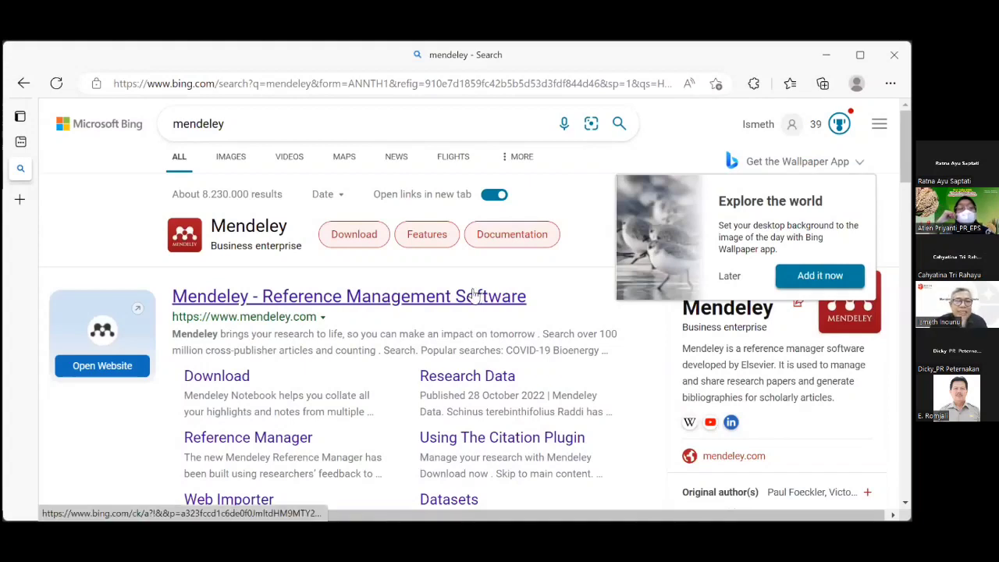
Open the 'Mendeley - Reference Management Software' result from Bing.
{"action": "left_click", "coordinate": [235, 227]}
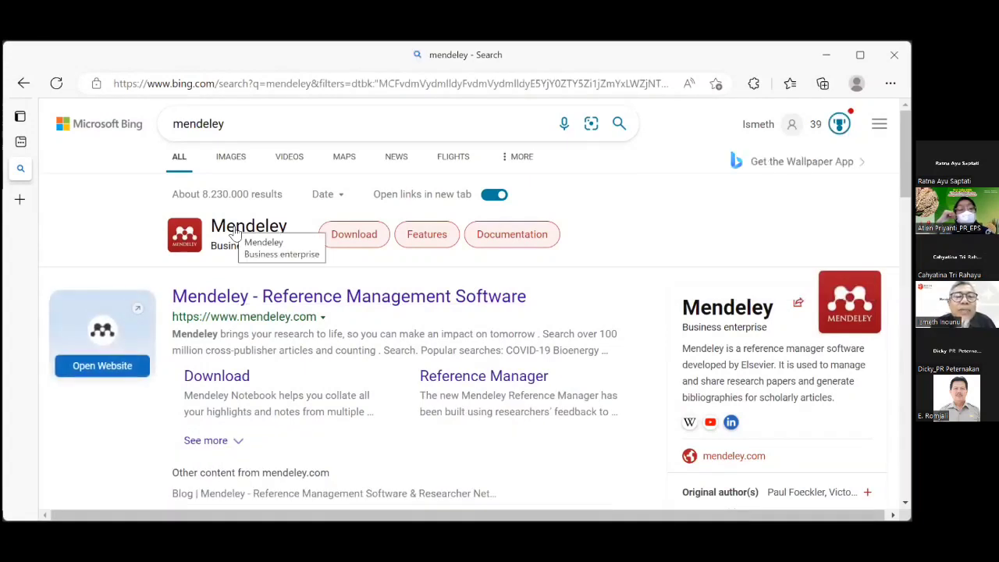
{"action": "left_click", "coordinate": [287, 303]}
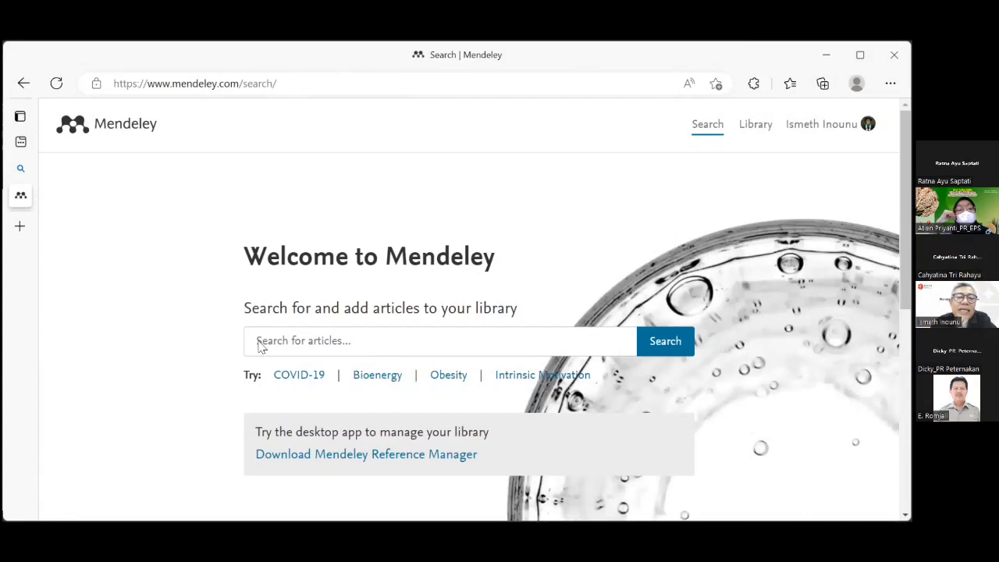
Search Mendeley for 'Daya saing produk pertanian', bringing up 131 results.
{"action": "left_click", "coordinate": [428, 352]}
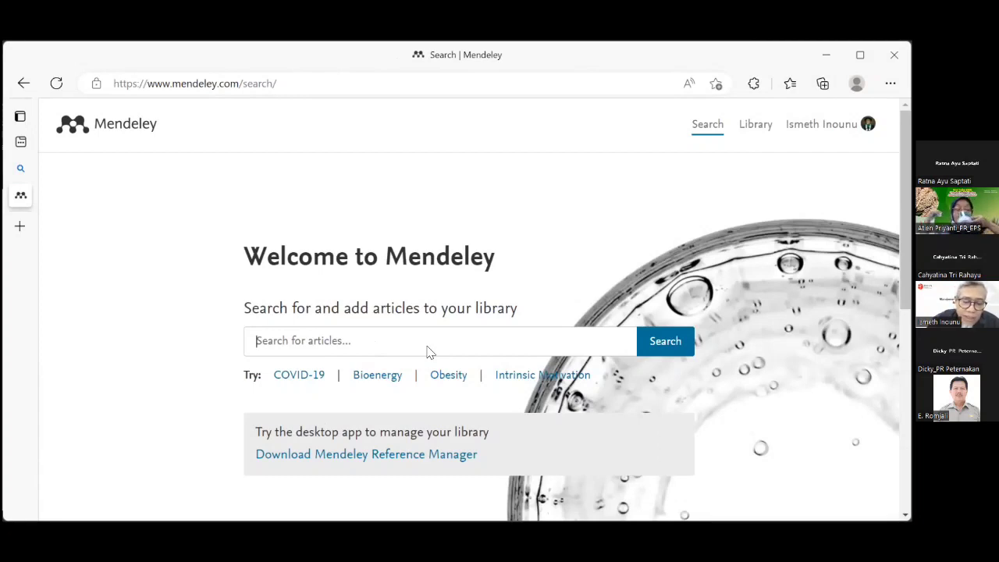
{"action": "type", "text": "Daya "}
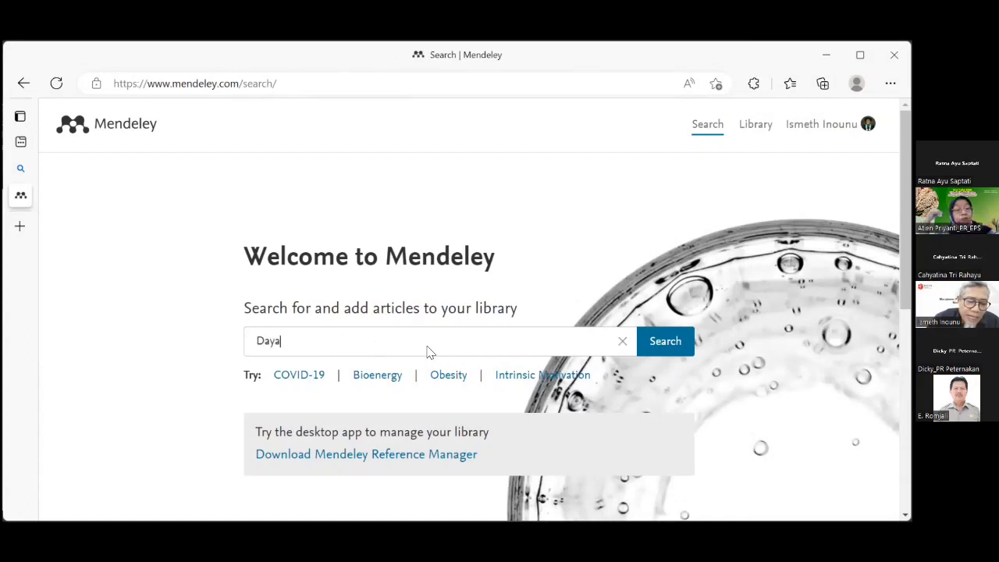
{"action": "type", "text": "saing"}
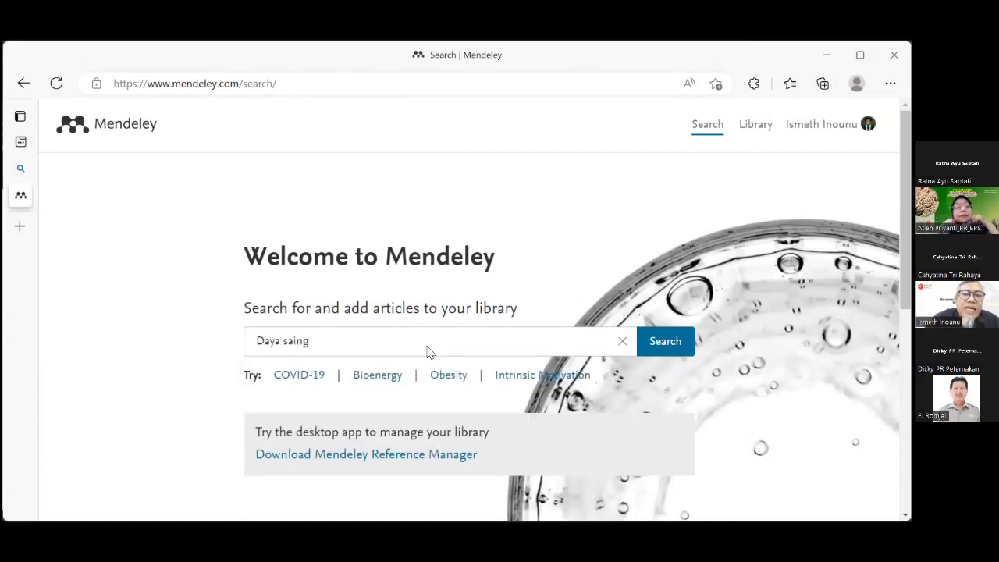
{"action": "type", "text": " pro"}
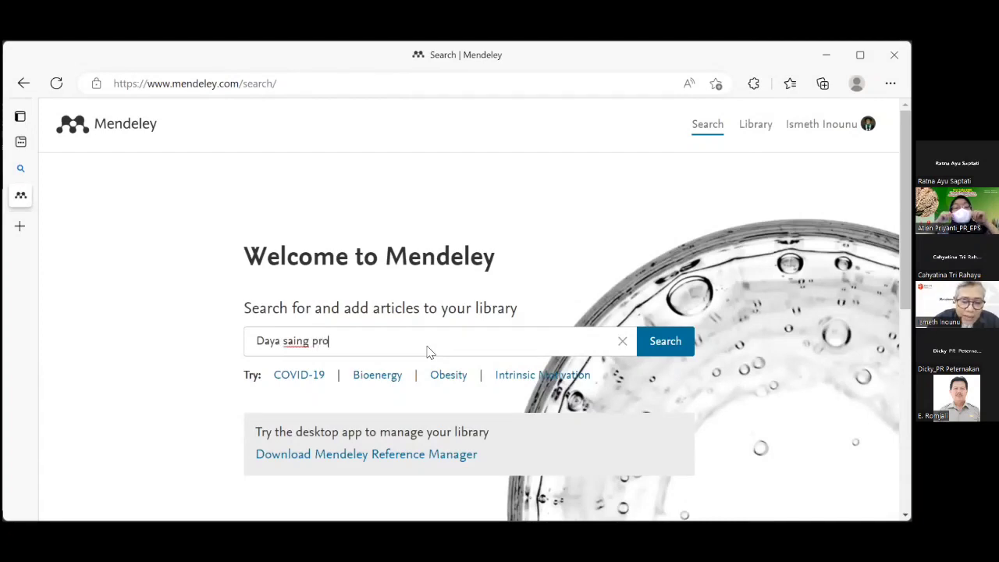
{"action": "type", "text": "duk pertanian"}
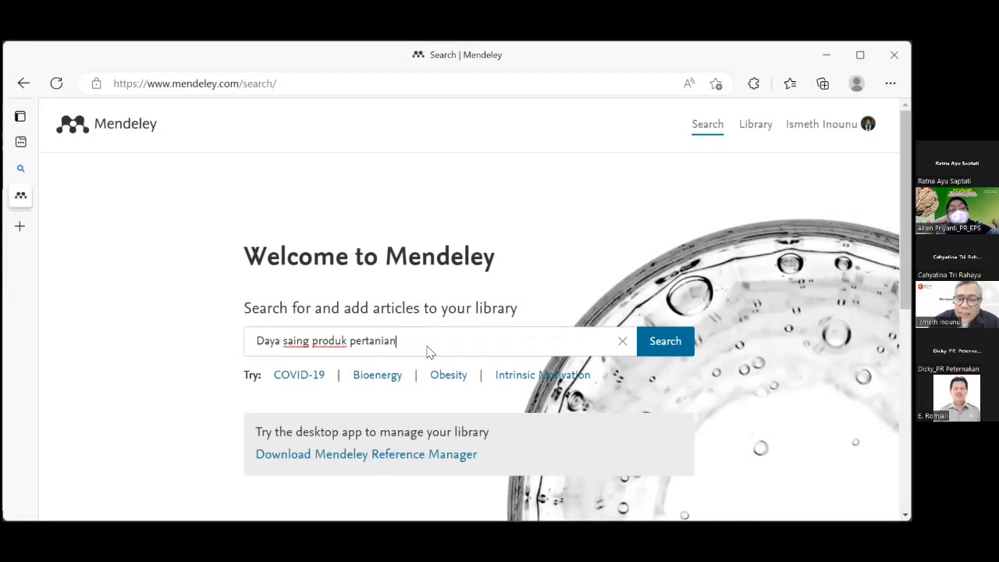
{"action": "key", "text": "Return"}
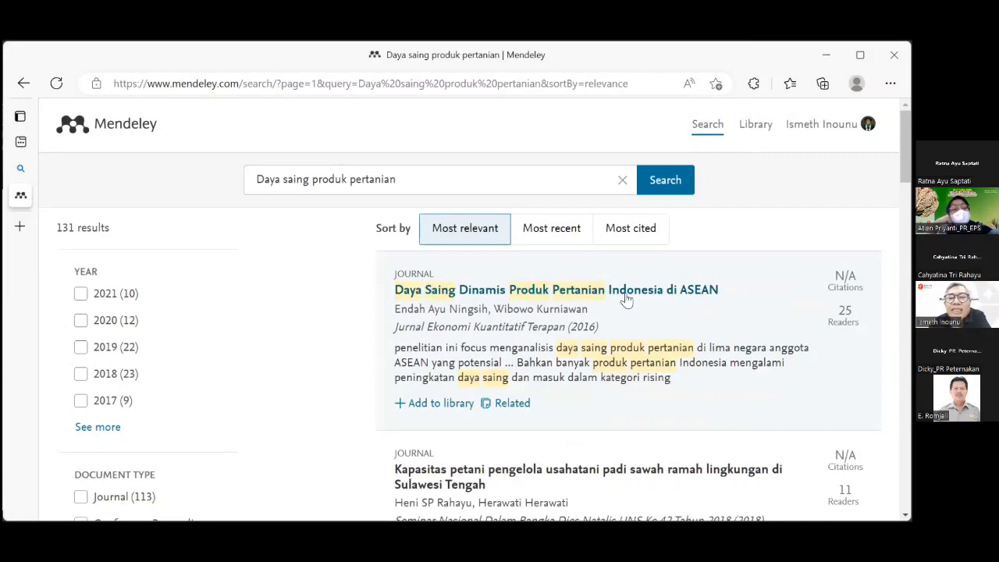
{"action": "scroll", "coordinate": [709, 317], "scroll_direction": "down", "scroll_amount": 3}
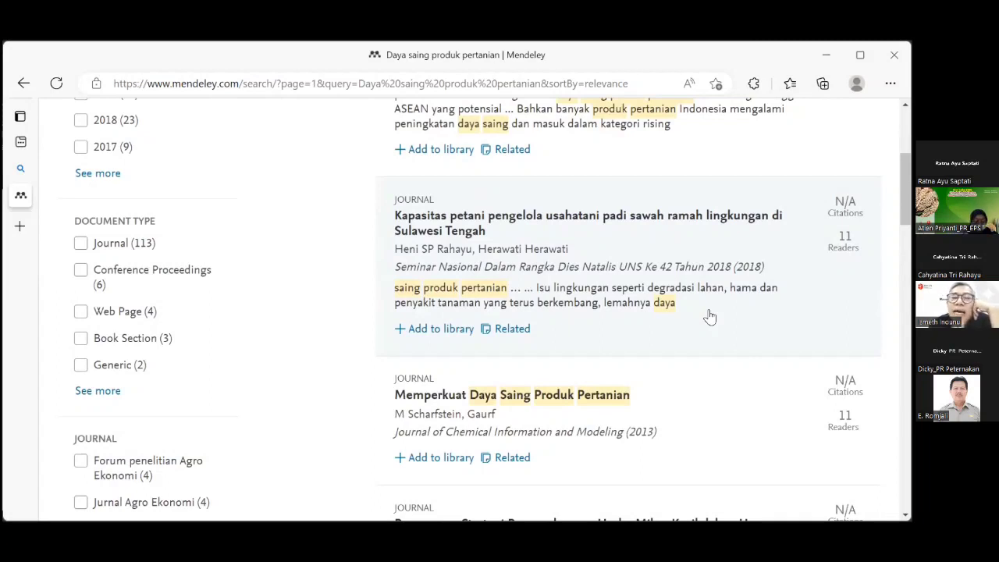
{"action": "scroll", "coordinate": [709, 316], "scroll_direction": "down", "scroll_amount": 3}
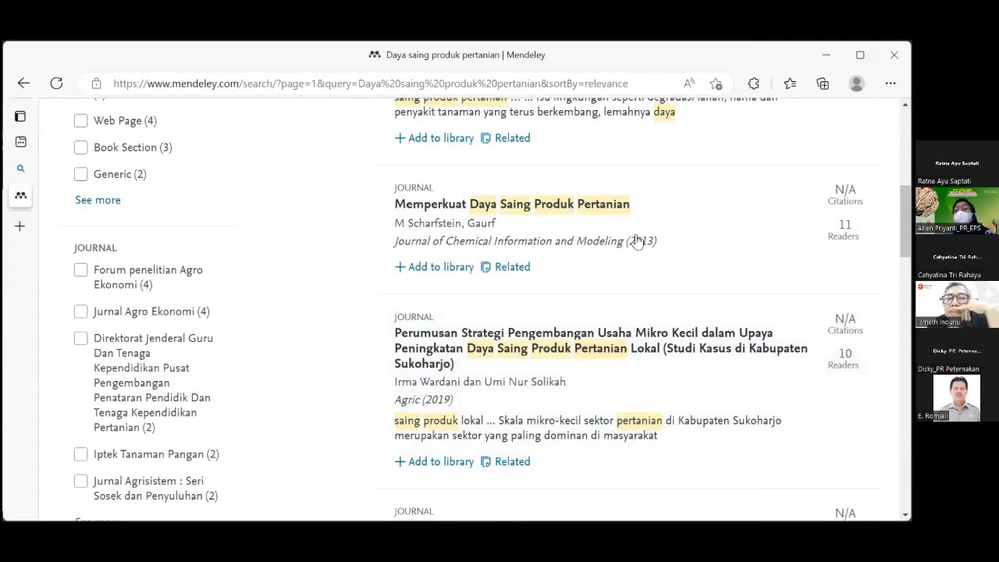
{"action": "scroll", "coordinate": [708, 353], "scroll_direction": "down", "scroll_amount": 2}
{"action": "scroll", "coordinate": [710, 352], "scroll_direction": "down", "scroll_amount": 2}
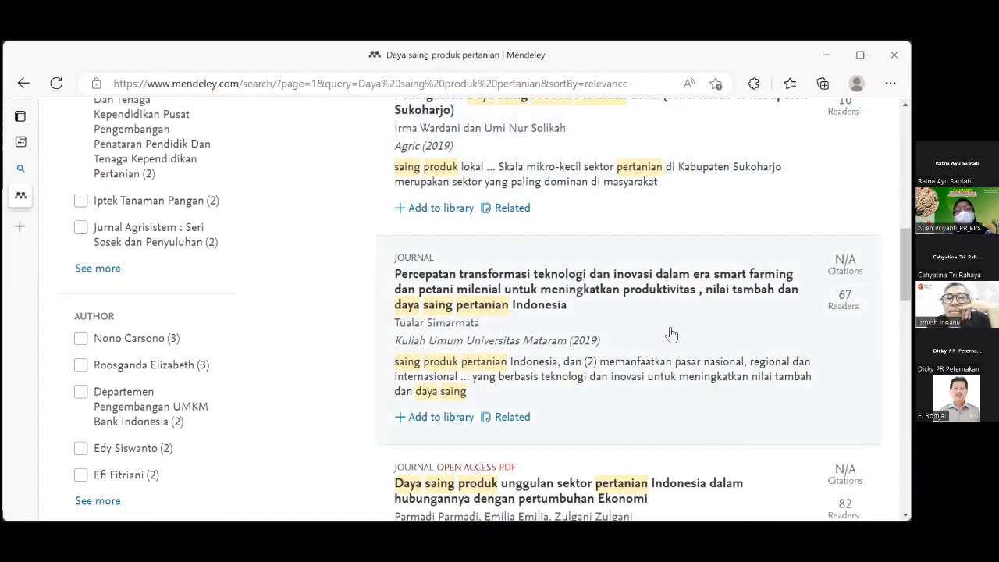
{"action": "scroll", "coordinate": [709, 348], "scroll_direction": "down", "scroll_amount": 3}
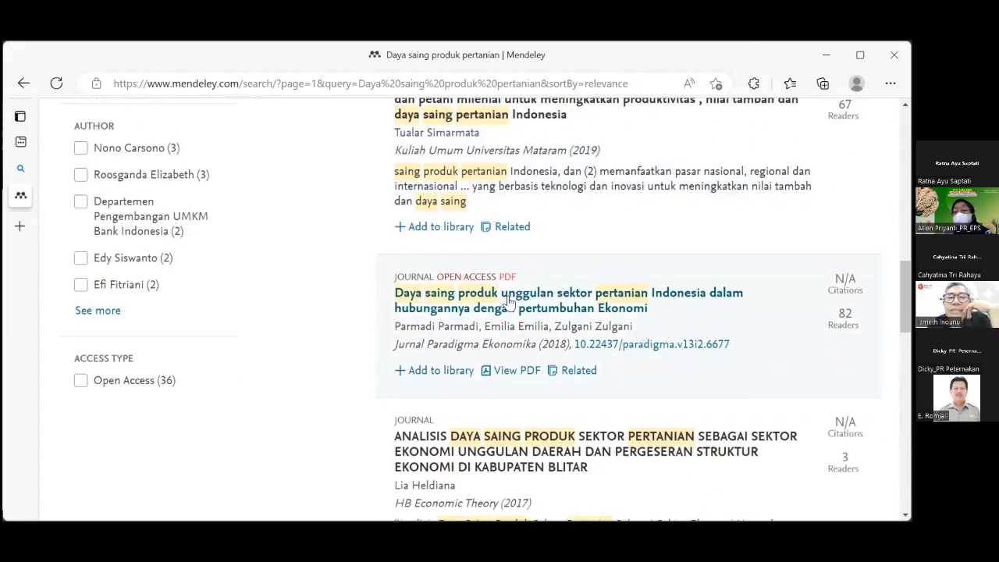
{"action": "scroll", "coordinate": [687, 326], "scroll_direction": "down", "scroll_amount": 1}
{"action": "scroll", "coordinate": [687, 327], "scroll_direction": "down", "scroll_amount": 1}
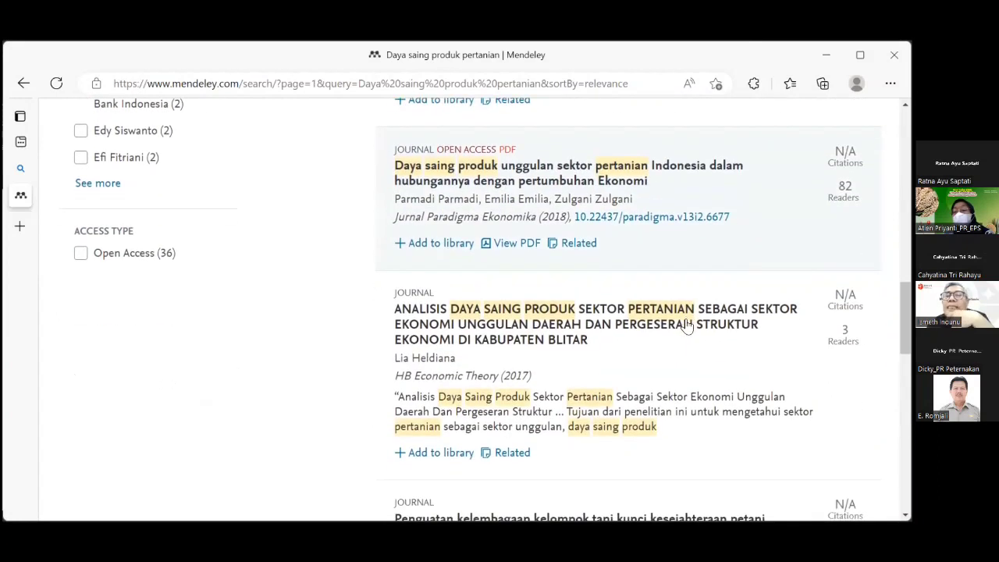
{"action": "scroll", "coordinate": [687, 326], "scroll_direction": "down", "scroll_amount": 4}
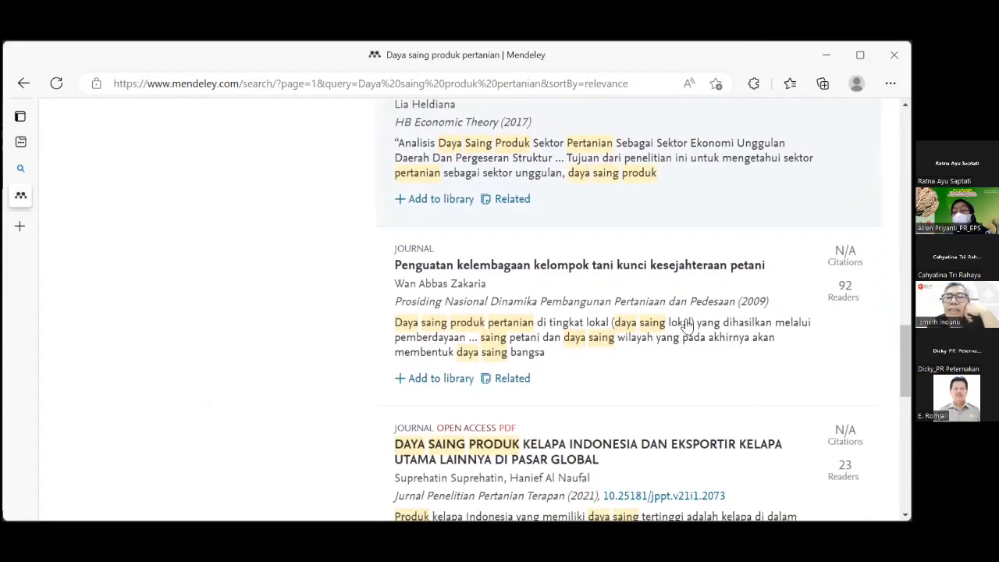
{"action": "scroll", "coordinate": [687, 326], "scroll_direction": "up", "scroll_amount": 1}
{"action": "scroll", "coordinate": [675, 351], "scroll_direction": "down", "scroll_amount": 2}
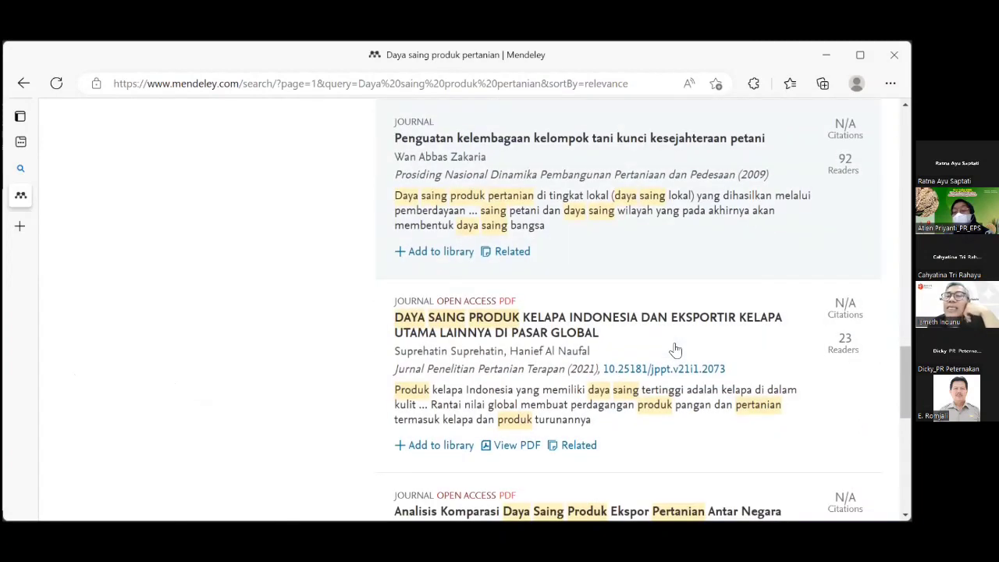
{"action": "scroll", "coordinate": [673, 337], "scroll_direction": "down", "scroll_amount": 3}
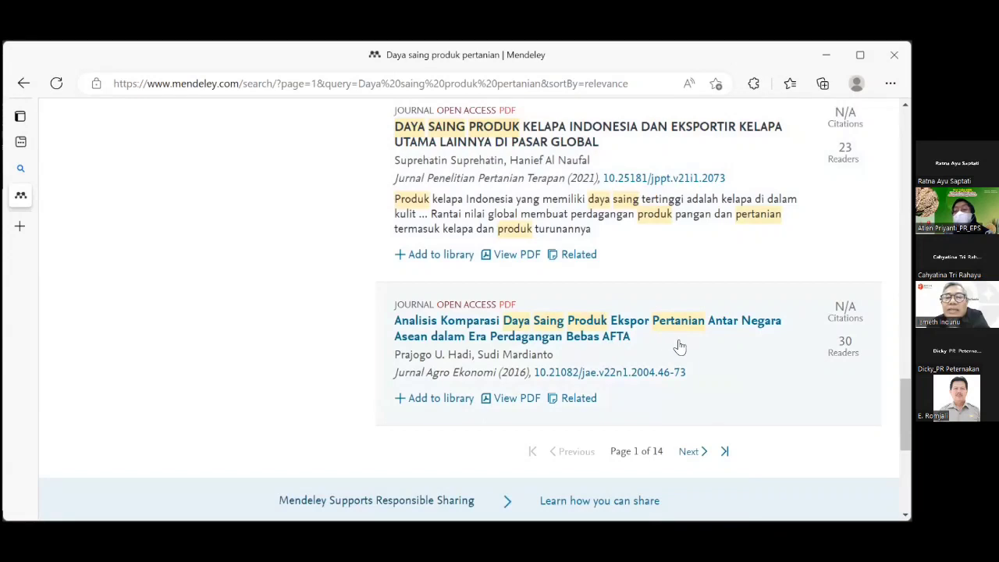
{"action": "scroll", "coordinate": [681, 347], "scroll_direction": "up", "scroll_amount": 3}
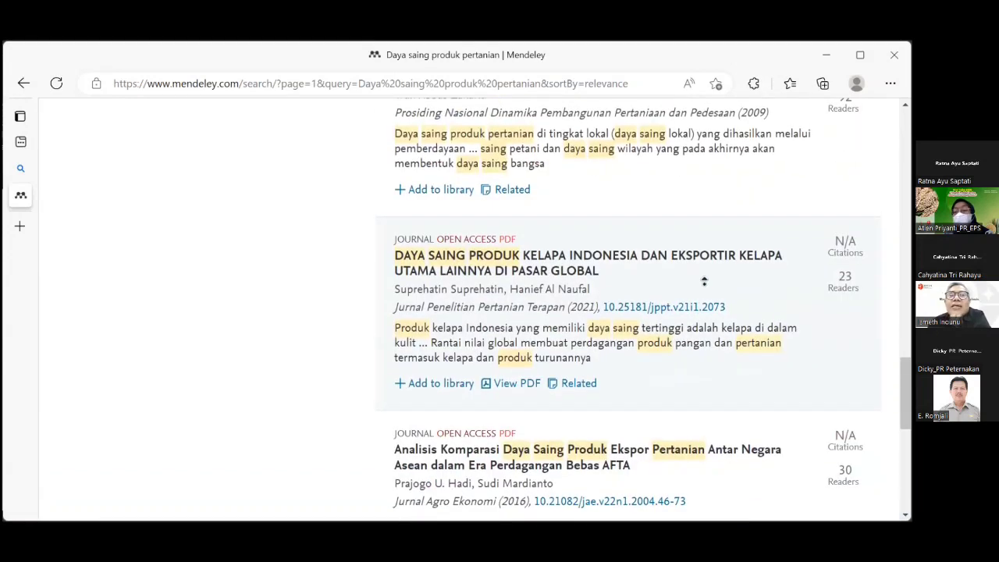
{"action": "scroll", "coordinate": [676, 262], "scroll_direction": "up", "scroll_amount": 6}
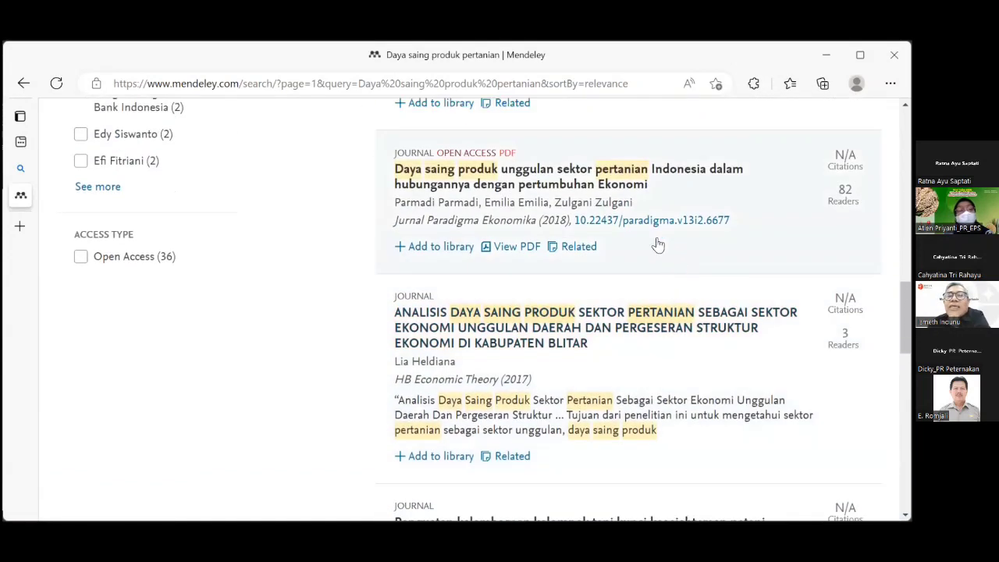
{"action": "scroll", "coordinate": [654, 230], "scroll_direction": "up", "scroll_amount": 6}
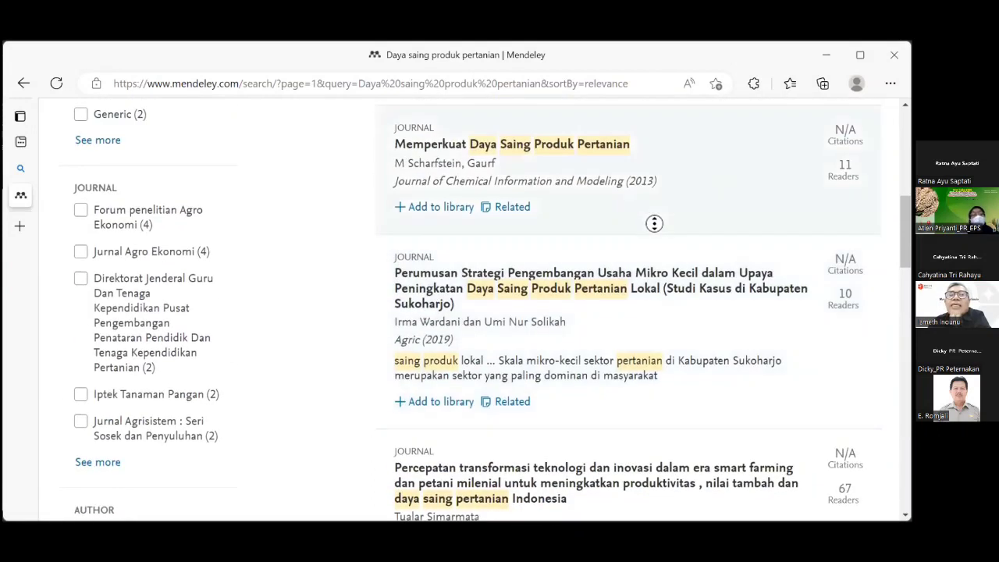
{"action": "scroll", "coordinate": [604, 149], "scroll_direction": "up", "scroll_amount": 6}
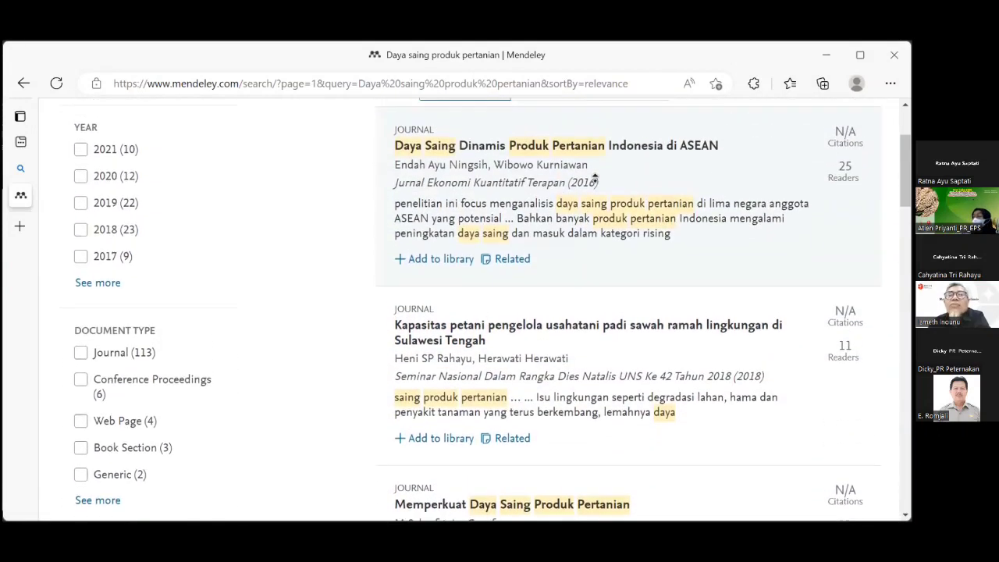
{"action": "scroll", "coordinate": [588, 144], "scroll_direction": "up", "scroll_amount": 2}
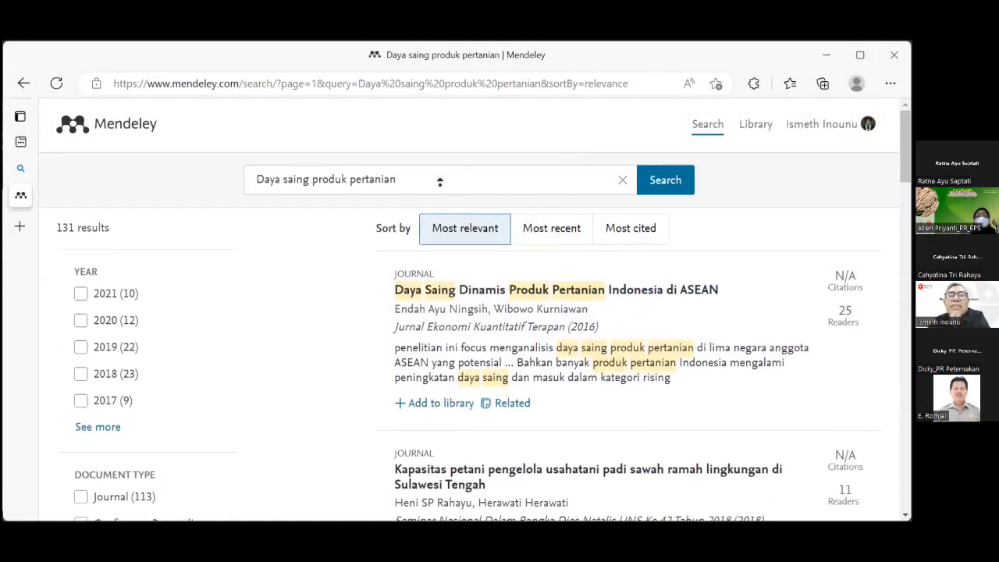
Extend the search to 'Daya saing produk pertanian meta analisis', leaving one 2018 cassava working paper.
{"action": "left_click", "coordinate": [412, 181]}
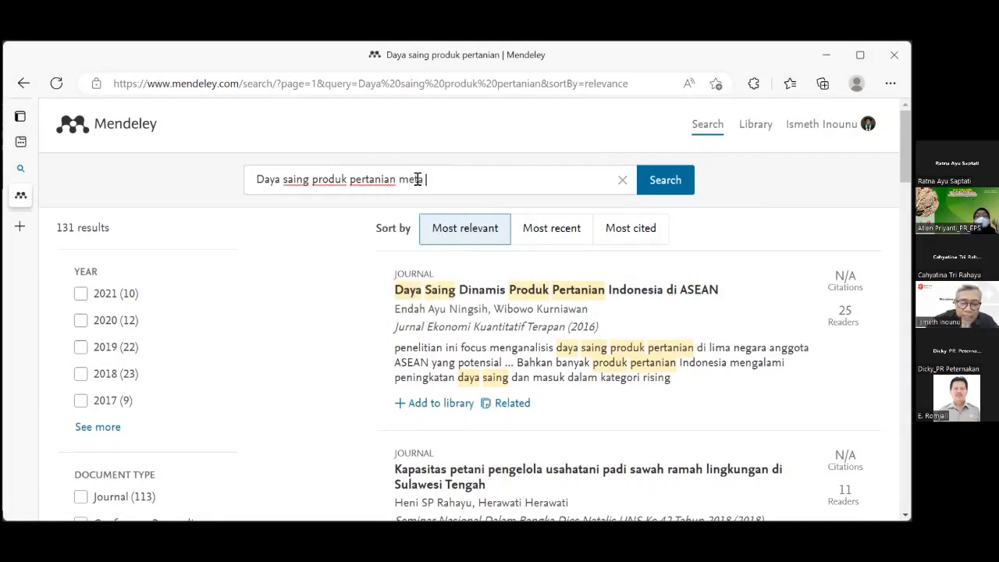
{"action": "type", "text": "meta nalisis"}
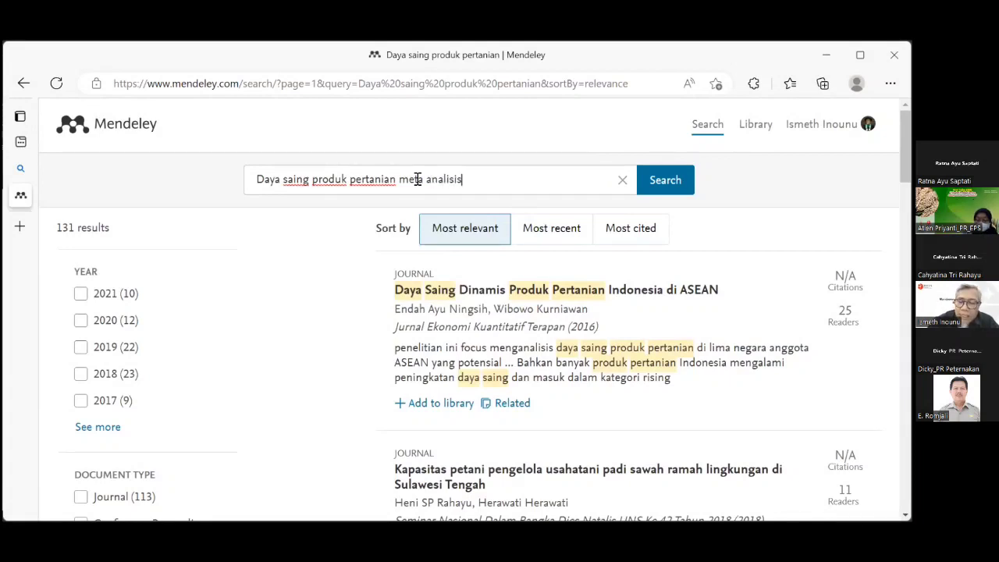
{"action": "key", "text": "Return"}
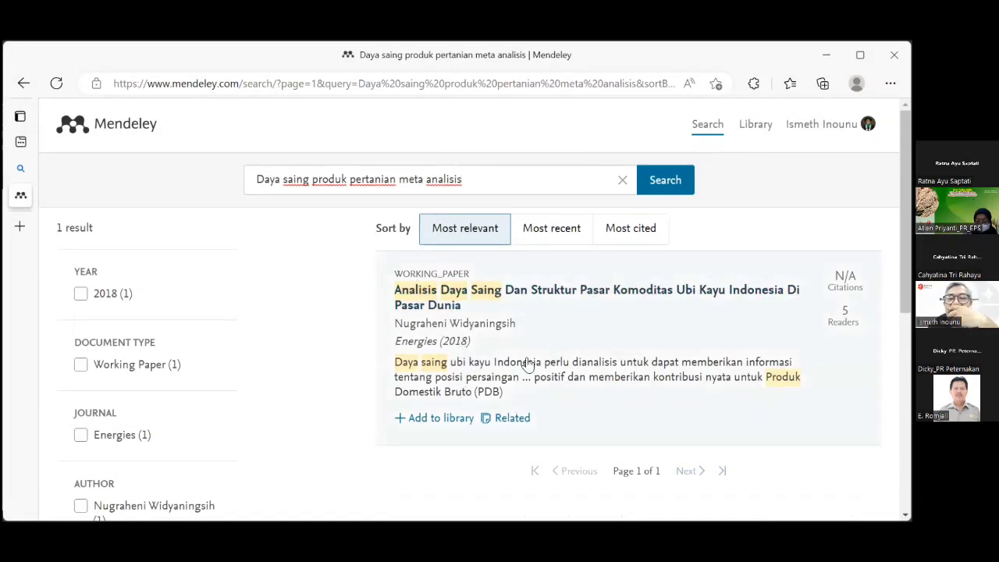
{"action": "scroll", "coordinate": [573, 379], "scroll_direction": "down", "scroll_amount": 4}
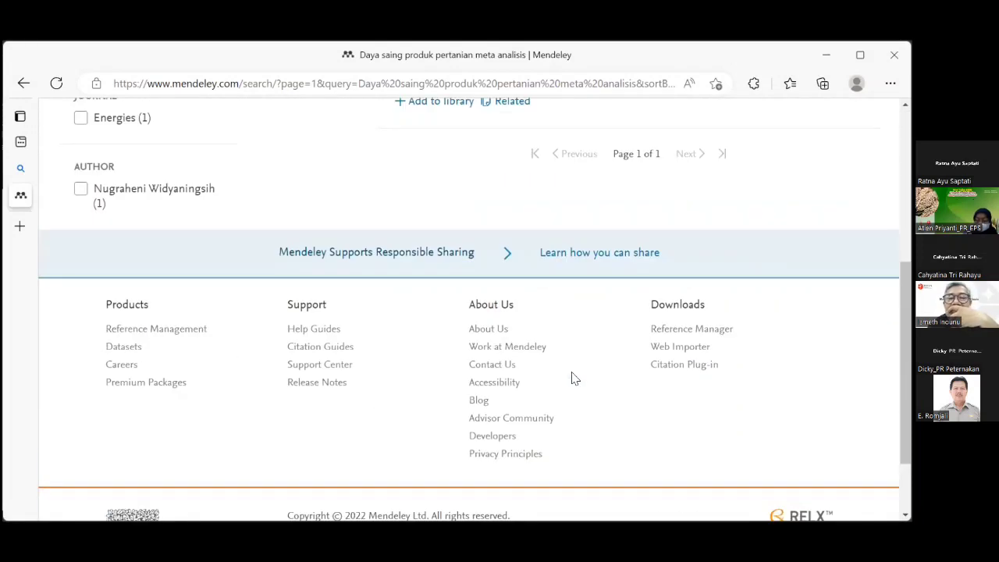
{"action": "scroll", "coordinate": [573, 380], "scroll_direction": "up", "scroll_amount": 2}
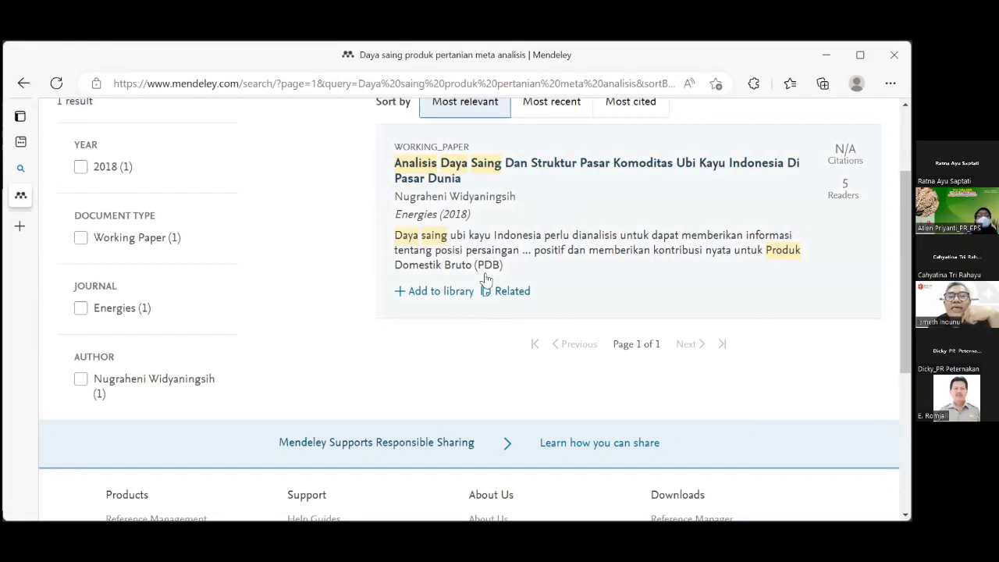
{"action": "left_click", "coordinate": [512, 292]}
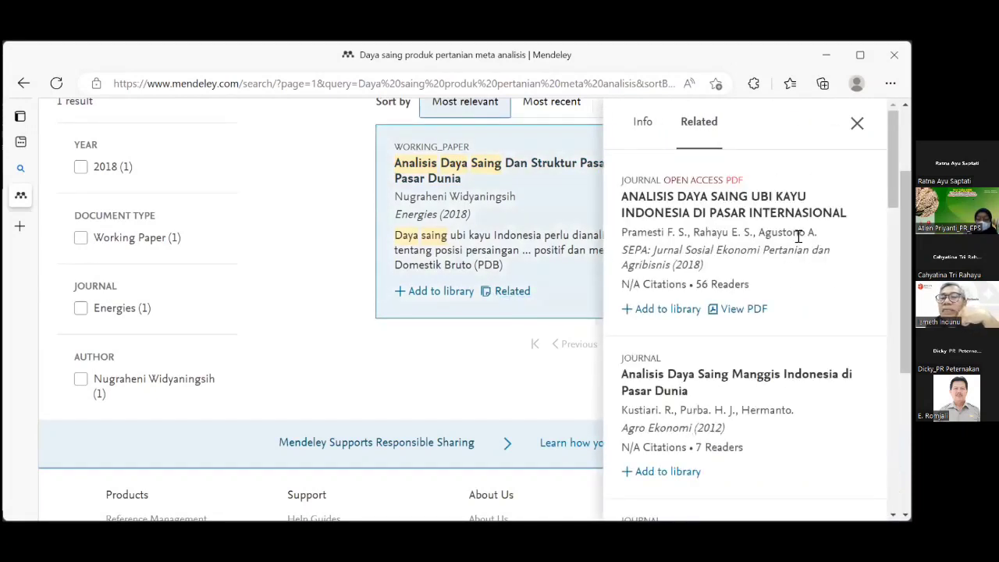
{"action": "scroll", "coordinate": [798, 236], "scroll_direction": "down", "scroll_amount": 3}
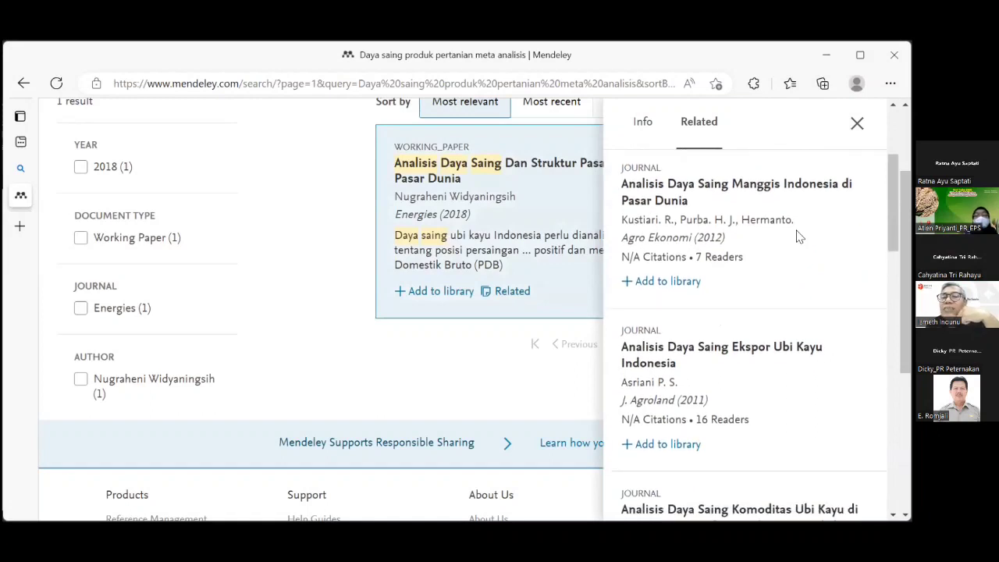
{"action": "scroll", "coordinate": [798, 236], "scroll_direction": "down", "scroll_amount": 2}
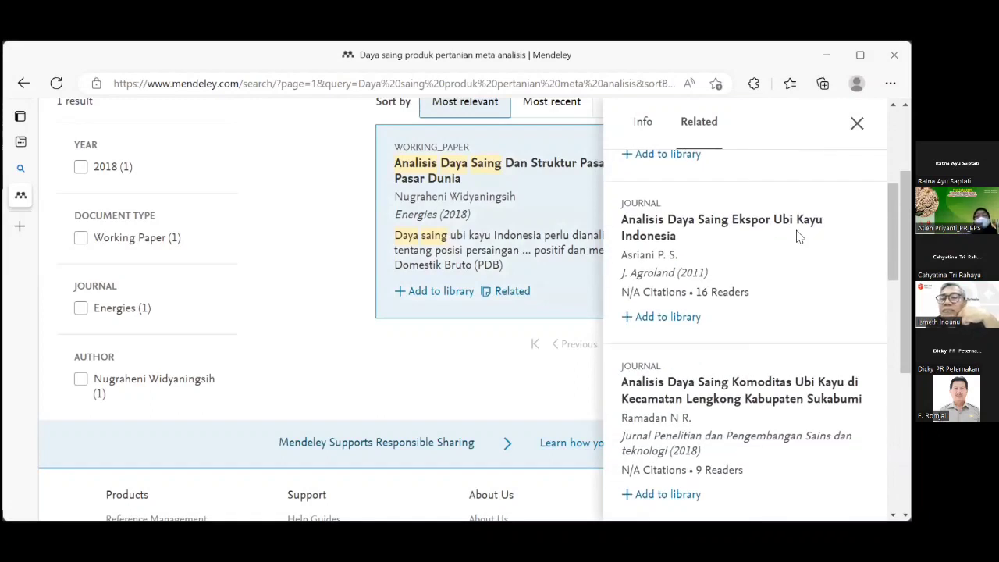
{"action": "scroll", "coordinate": [798, 237], "scroll_direction": "down", "scroll_amount": 2}
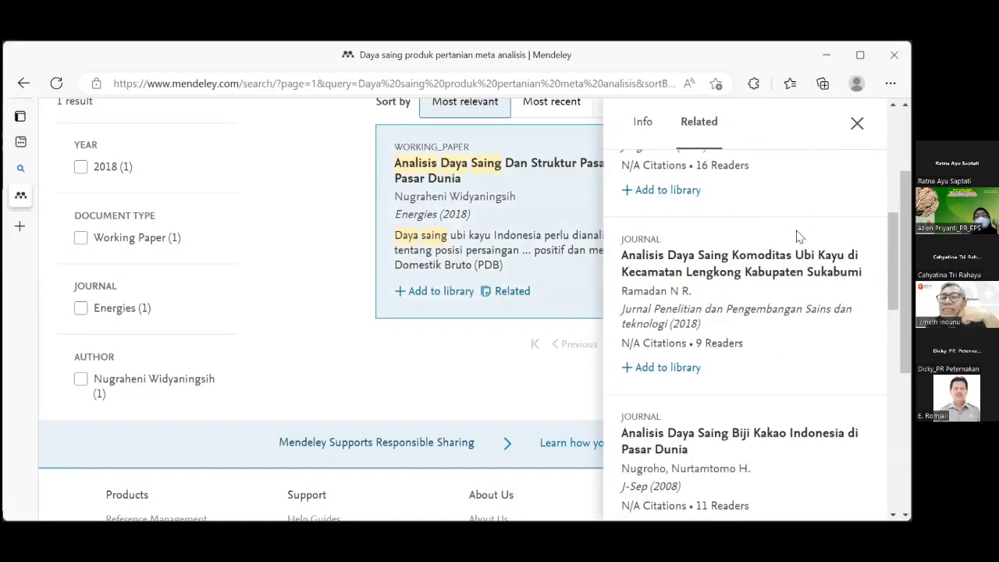
{"action": "scroll", "coordinate": [798, 236], "scroll_direction": "down", "scroll_amount": 2}
{"action": "scroll", "coordinate": [798, 234], "scroll_direction": "down", "scroll_amount": 4}
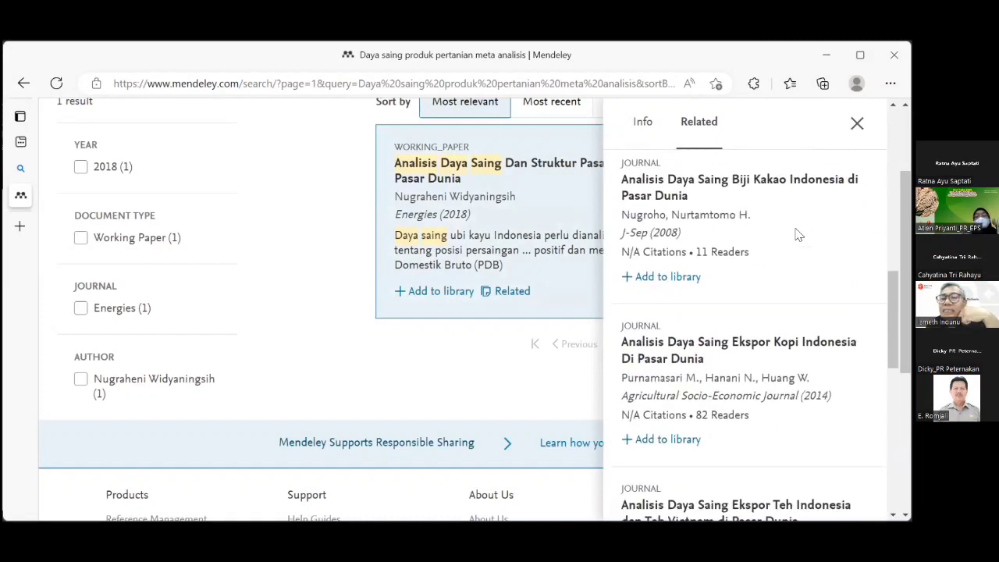
{"action": "scroll", "coordinate": [798, 230], "scroll_direction": "down", "scroll_amount": 2}
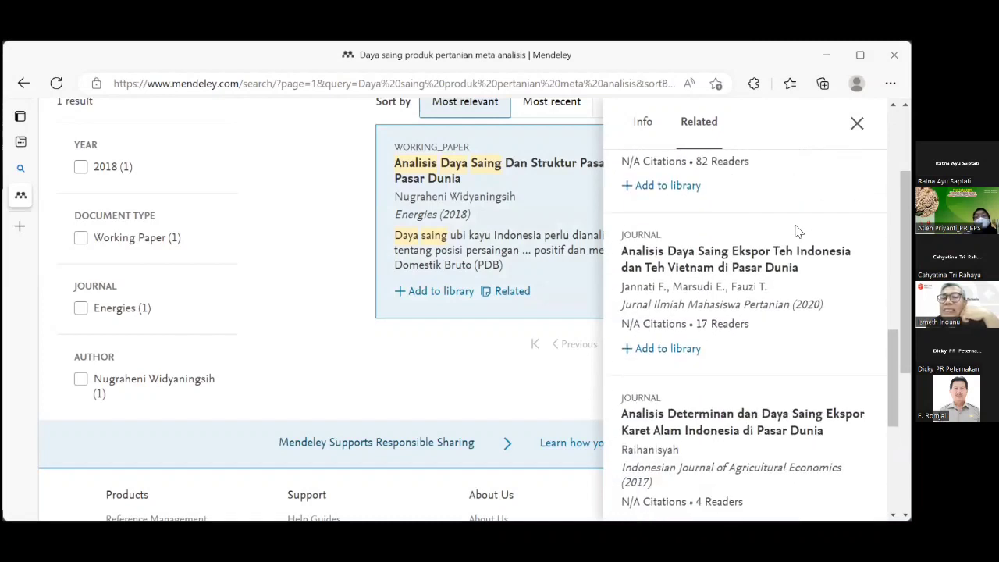
{"action": "scroll", "coordinate": [798, 228], "scroll_direction": "down", "scroll_amount": 3}
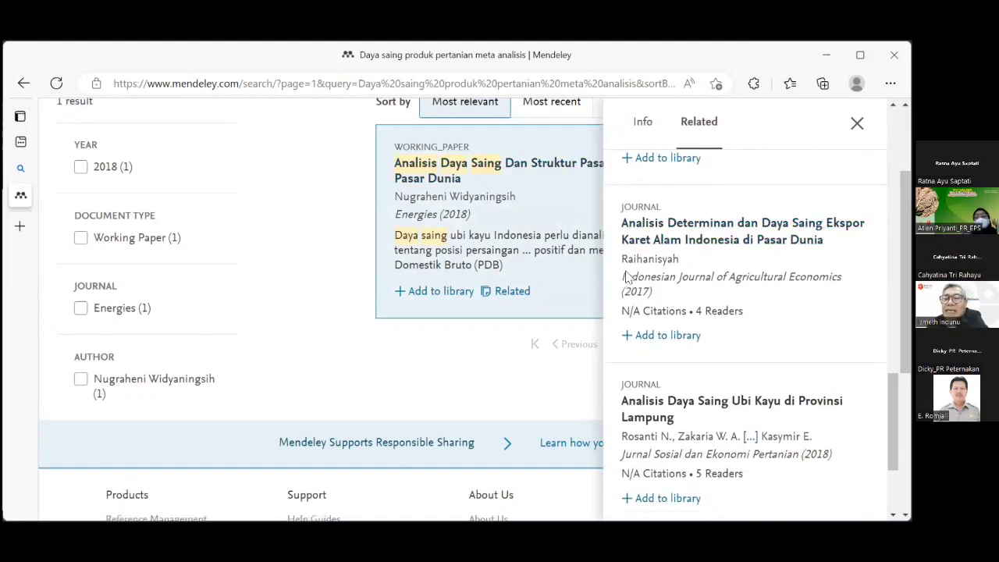
{"action": "scroll", "coordinate": [716, 279], "scroll_direction": "down", "scroll_amount": 2}
{"action": "scroll", "coordinate": [716, 285], "scroll_direction": "down", "scroll_amount": 2}
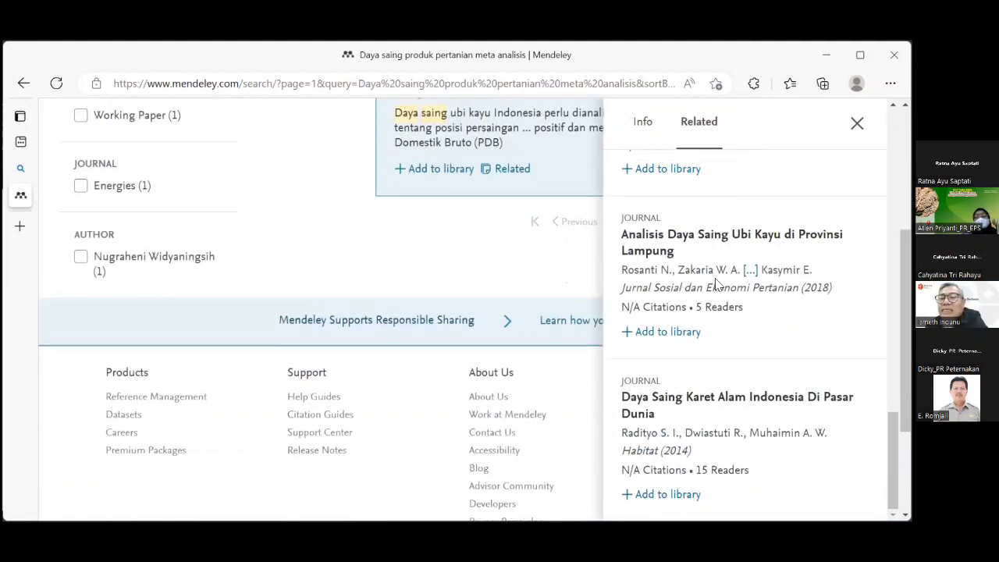
{"action": "scroll", "coordinate": [714, 335], "scroll_direction": "down", "scroll_amount": 2}
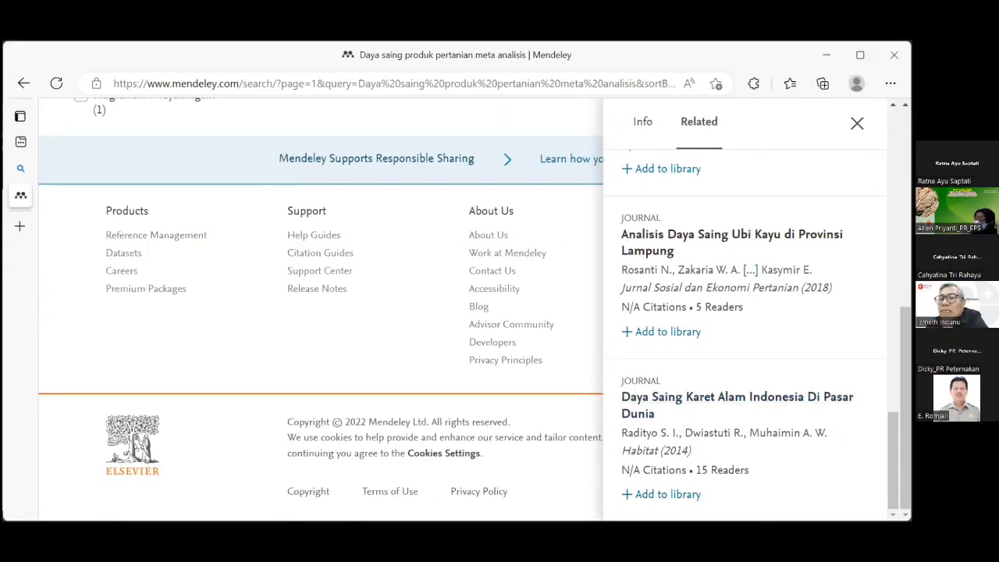
{"action": "scroll", "coordinate": [746, 312], "scroll_direction": "up", "scroll_amount": 10}
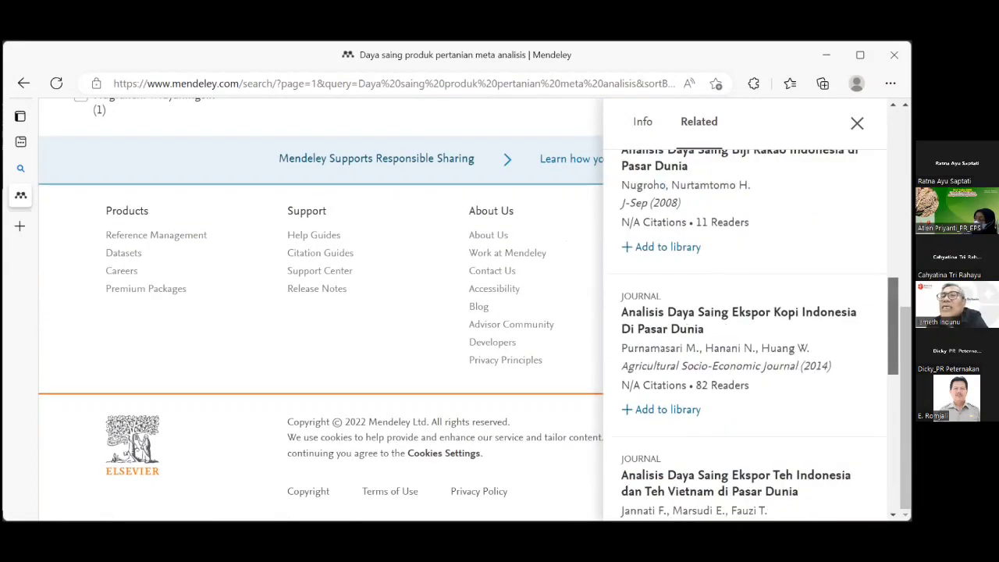
{"action": "scroll", "coordinate": [589, 218], "scroll_direction": "up", "scroll_amount": 10}
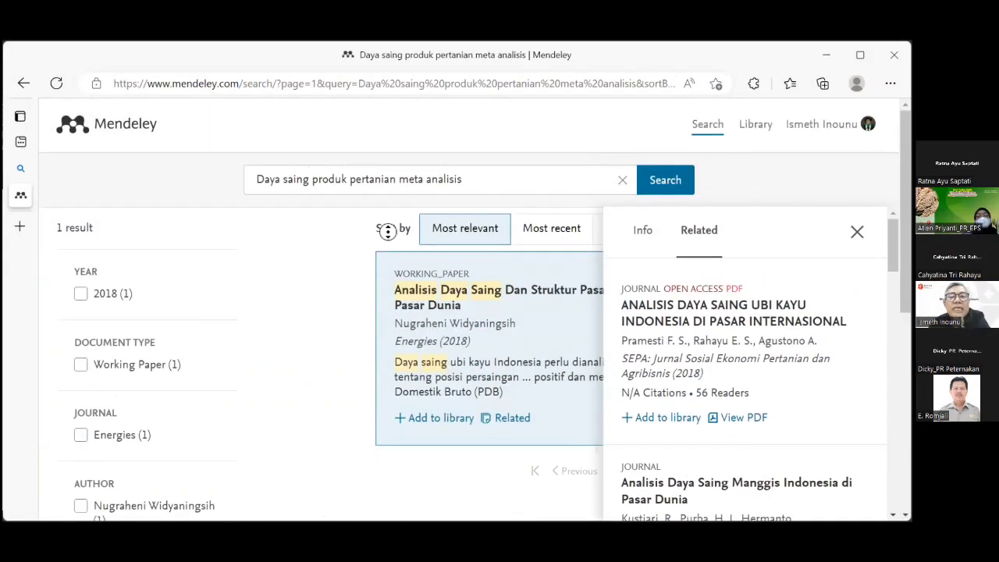
{"action": "scroll", "coordinate": [386, 226], "scroll_direction": "down", "scroll_amount": 1}
{"action": "scroll", "coordinate": [451, 200], "scroll_direction": "up", "scroll_amount": 1}
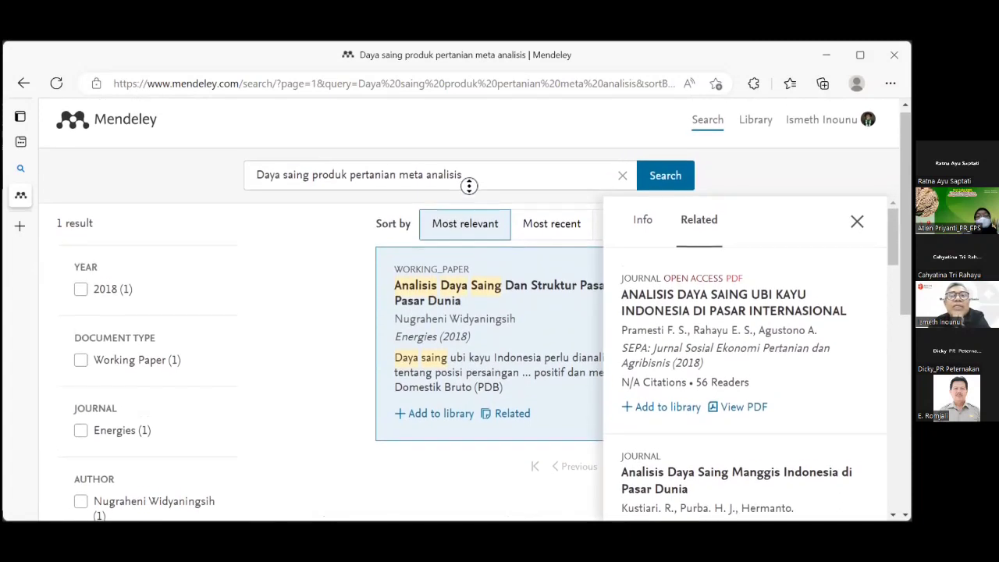
Drop 'meta analisis' from the query so 'Daya saing produk pertanian' returns 131 results again.
{"action": "left_click_drag", "start_coordinate": [468, 180], "coordinate": [398, 178]}
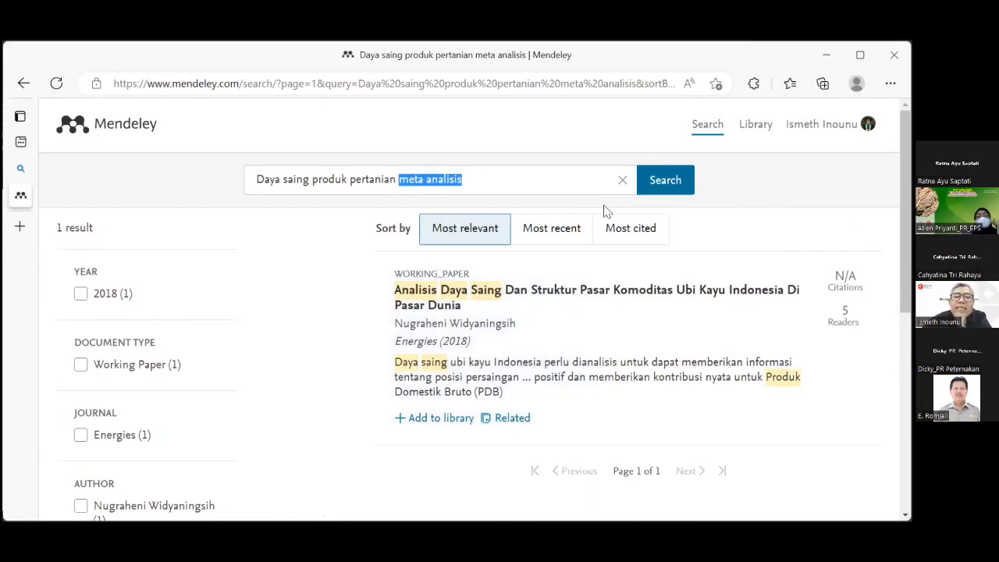
{"action": "key", "text": "BackSpace"}
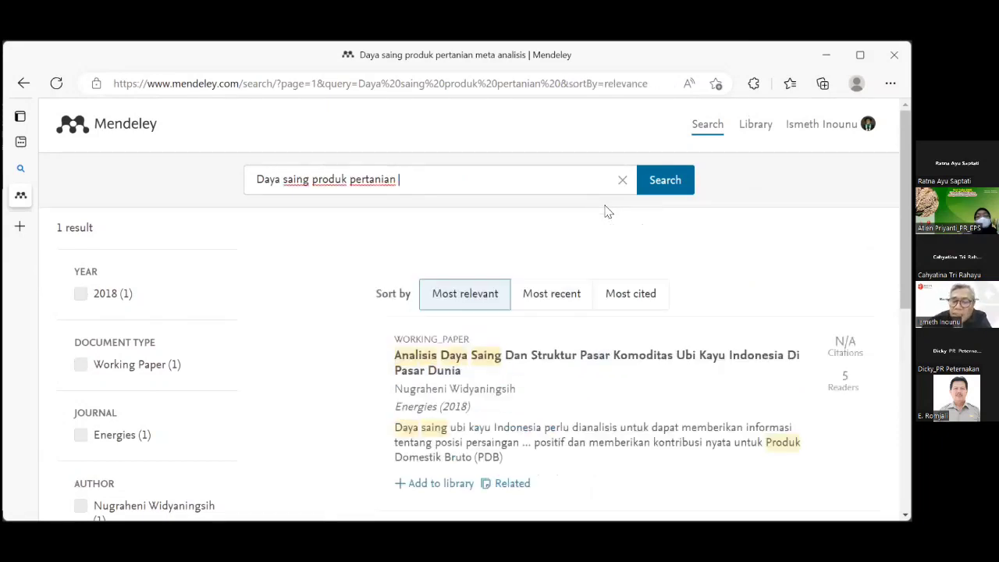
{"action": "key", "text": "Return"}
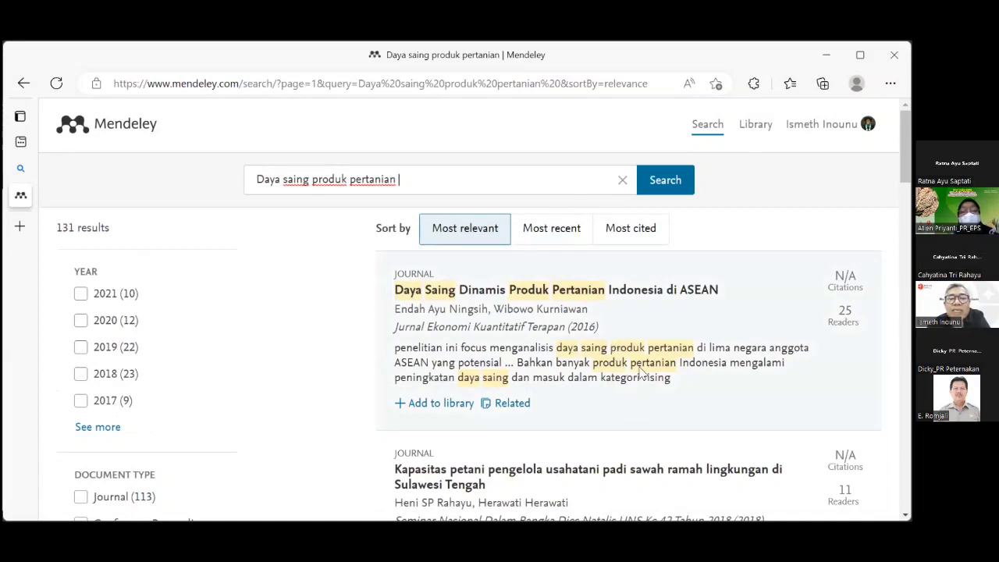
{"action": "scroll", "coordinate": [640, 373], "scroll_direction": "down", "scroll_amount": 1}
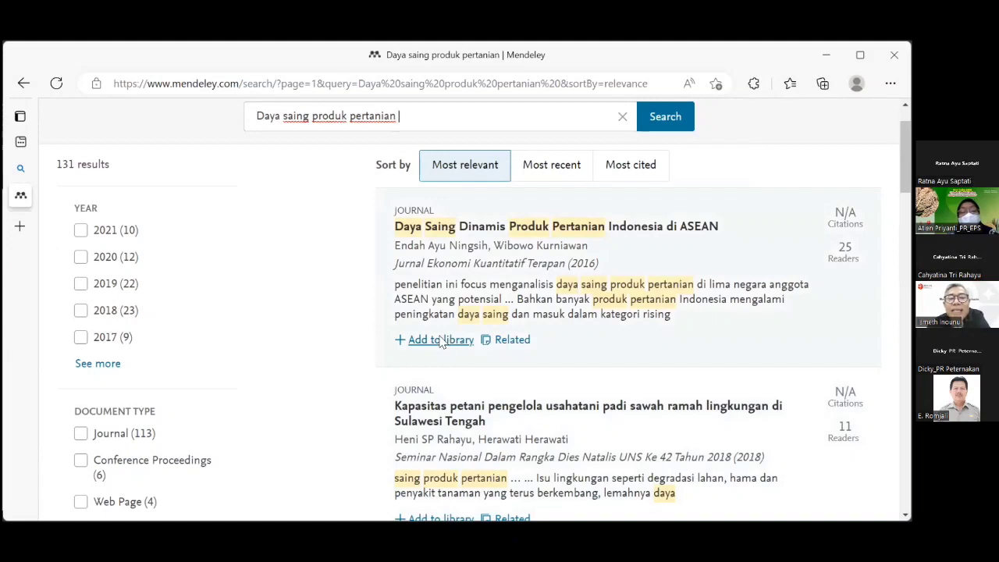
{"action": "scroll", "coordinate": [555, 332], "scroll_direction": "down", "scroll_amount": 2}
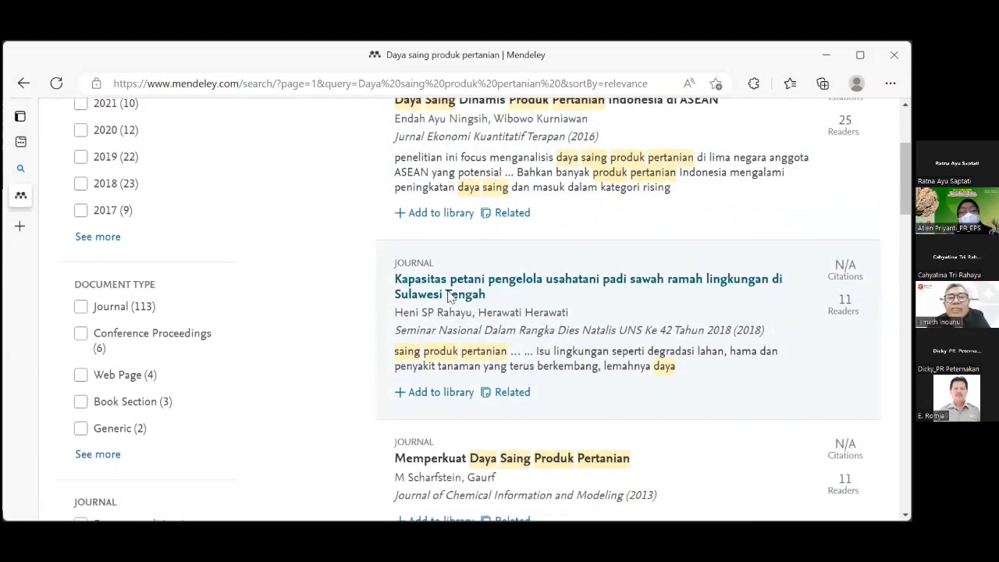
{"action": "scroll", "coordinate": [351, 312], "scroll_direction": "up", "scroll_amount": 3}
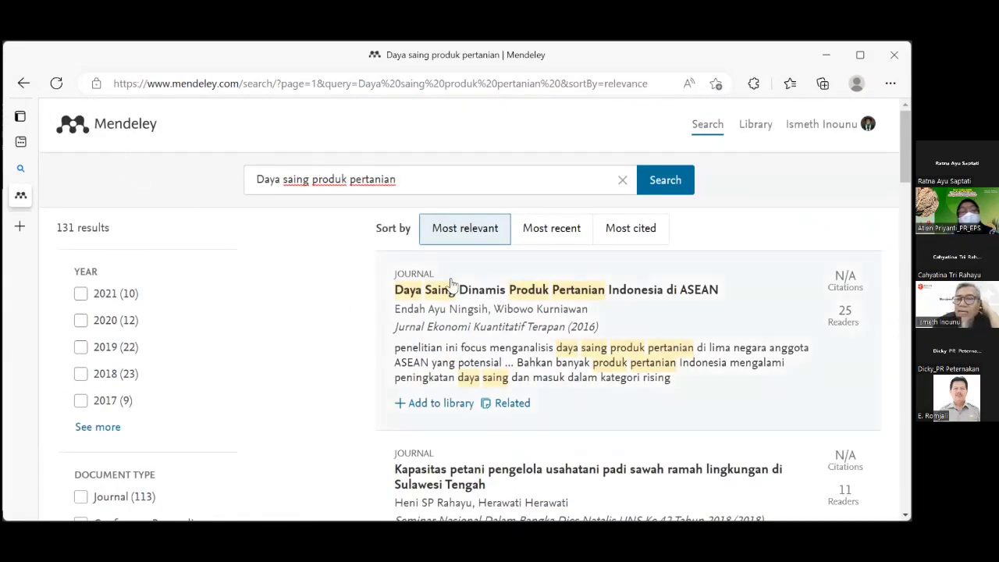
{"action": "scroll", "coordinate": [549, 309], "scroll_direction": "down", "scroll_amount": 2}
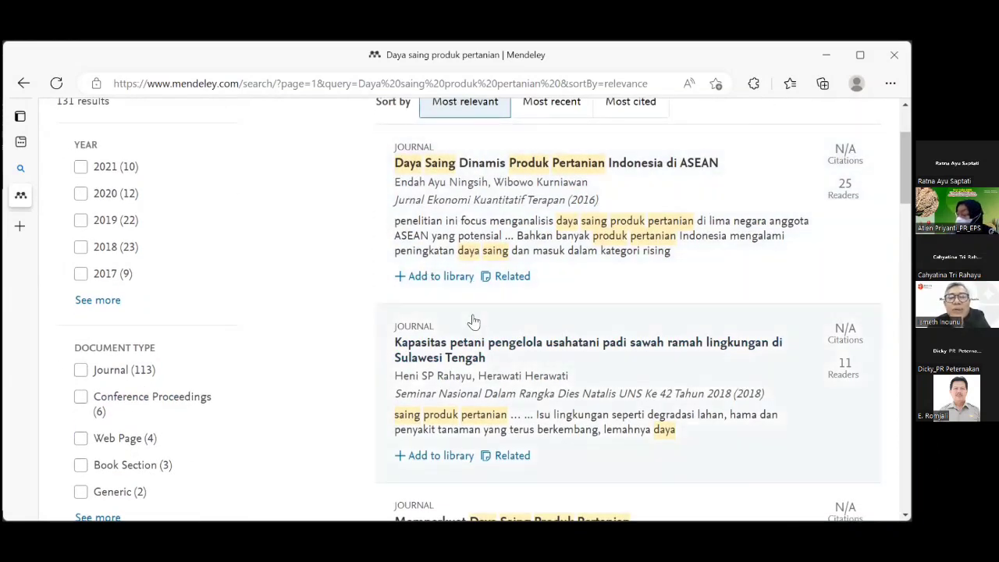
{"action": "scroll", "coordinate": [473, 319], "scroll_direction": "down", "scroll_amount": 3}
{"action": "scroll", "coordinate": [473, 332], "scroll_direction": "up", "scroll_amount": 1}
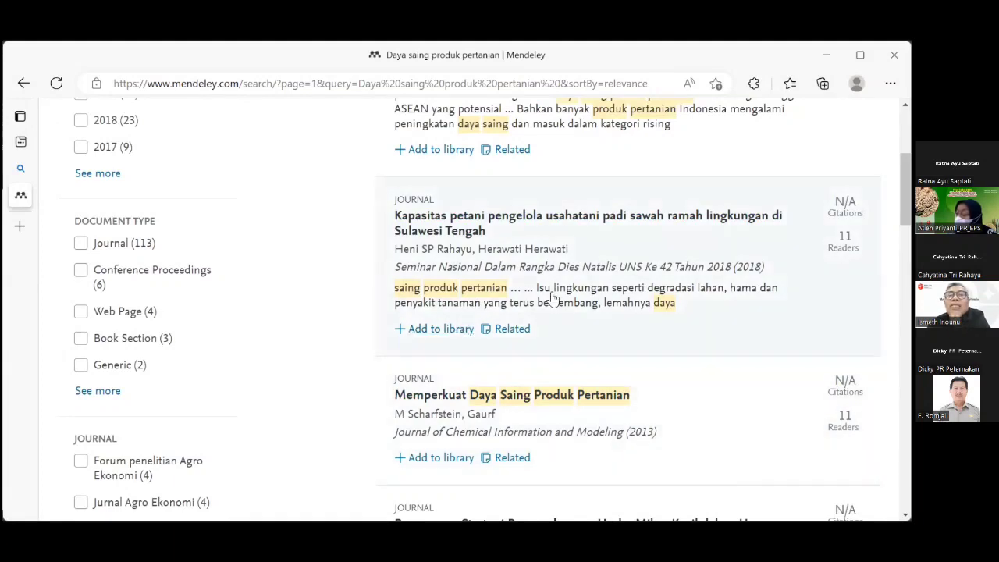
{"action": "scroll", "coordinate": [560, 292], "scroll_direction": "up", "scroll_amount": 3}
{"action": "scroll", "coordinate": [559, 292], "scroll_direction": "down", "scroll_amount": 1}
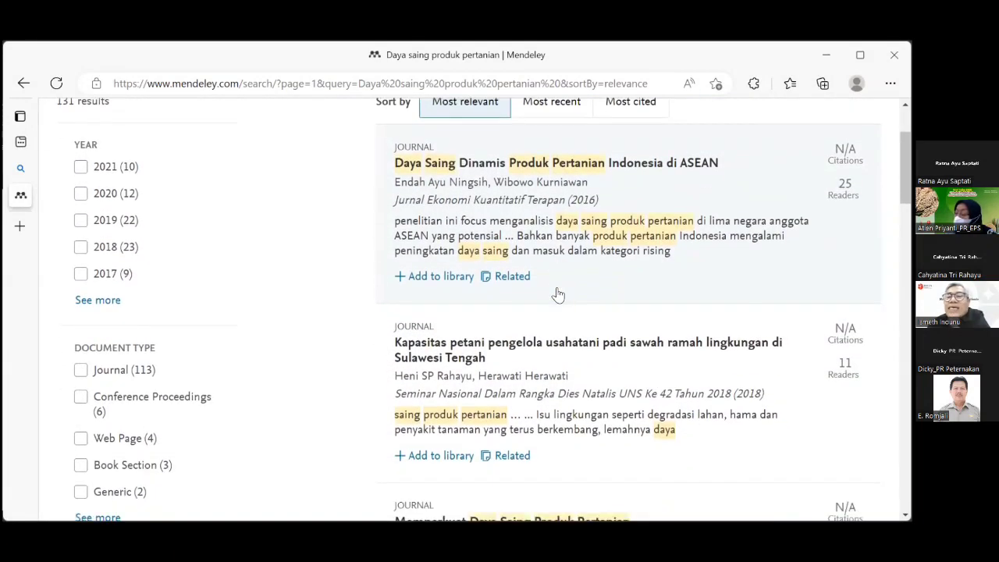
Browse papers related to 'Daya Saing Dinamis Produk Pertanian Indonesia di ASEAN', then close that list.
{"action": "left_click", "coordinate": [513, 277]}
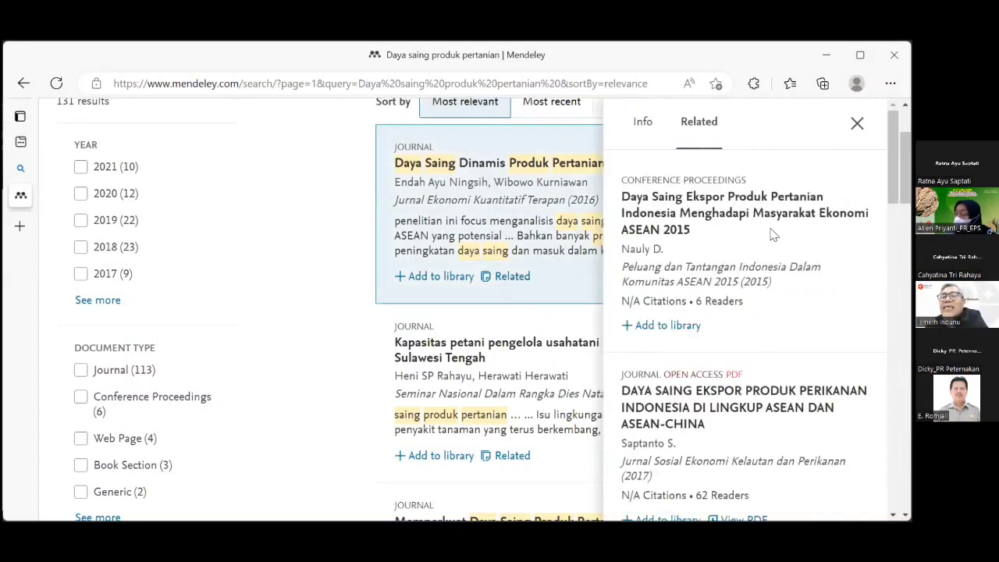
{"action": "scroll", "coordinate": [773, 233], "scroll_direction": "down", "scroll_amount": 3}
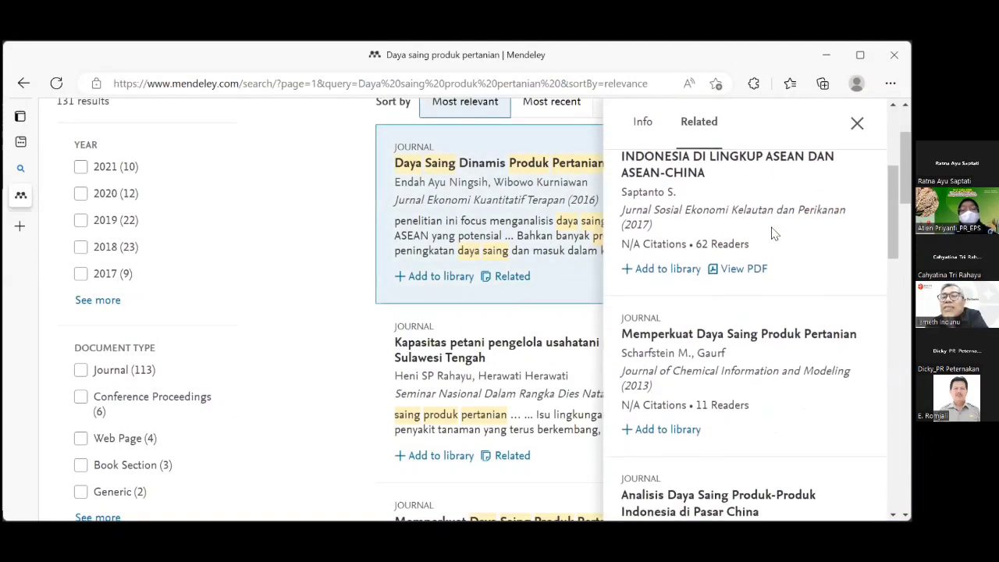
{"action": "scroll", "coordinate": [772, 233], "scroll_direction": "down", "scroll_amount": 2}
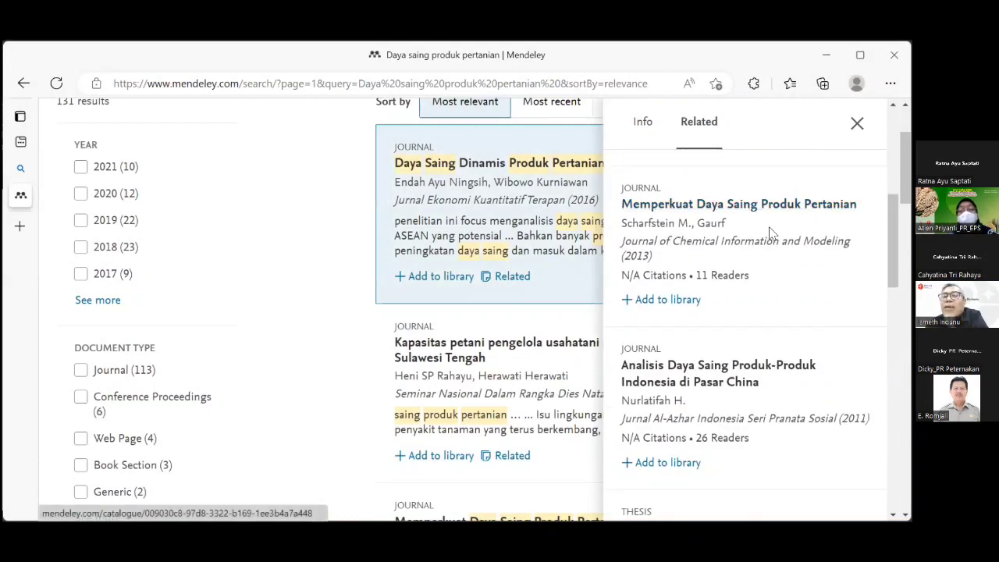
{"action": "scroll", "coordinate": [771, 233], "scroll_direction": "down", "scroll_amount": 3}
{"action": "scroll", "coordinate": [771, 233], "scroll_direction": "down", "scroll_amount": 2}
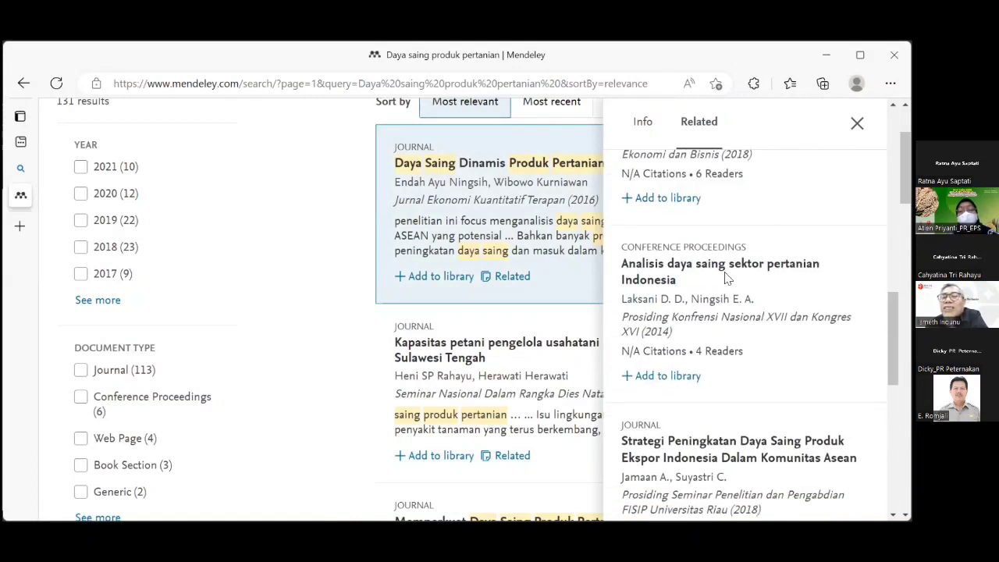
{"action": "scroll", "coordinate": [724, 277], "scroll_direction": "down", "scroll_amount": 3}
{"action": "scroll", "coordinate": [726, 276], "scroll_direction": "down", "scroll_amount": 1}
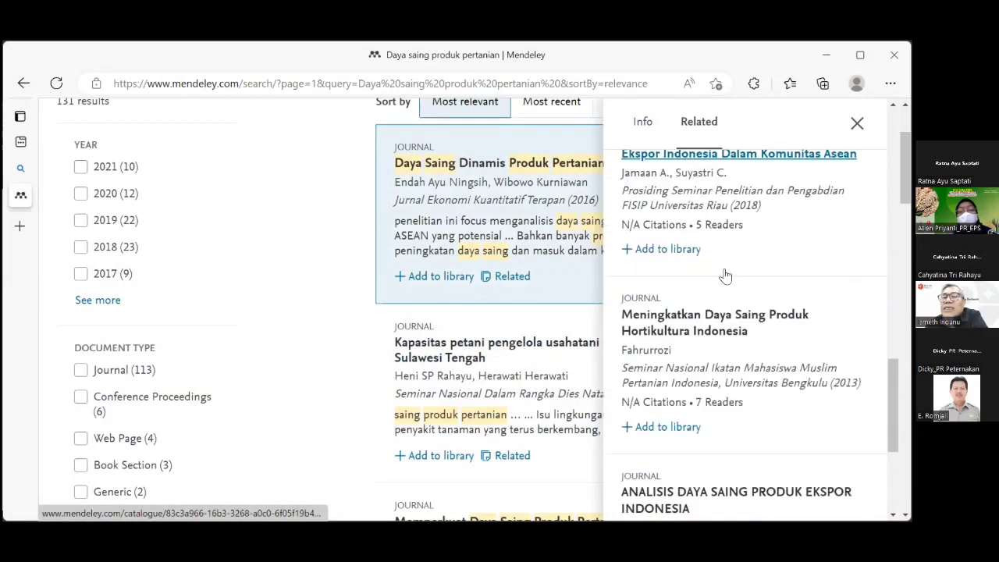
{"action": "scroll", "coordinate": [726, 273], "scroll_direction": "down", "scroll_amount": 3}
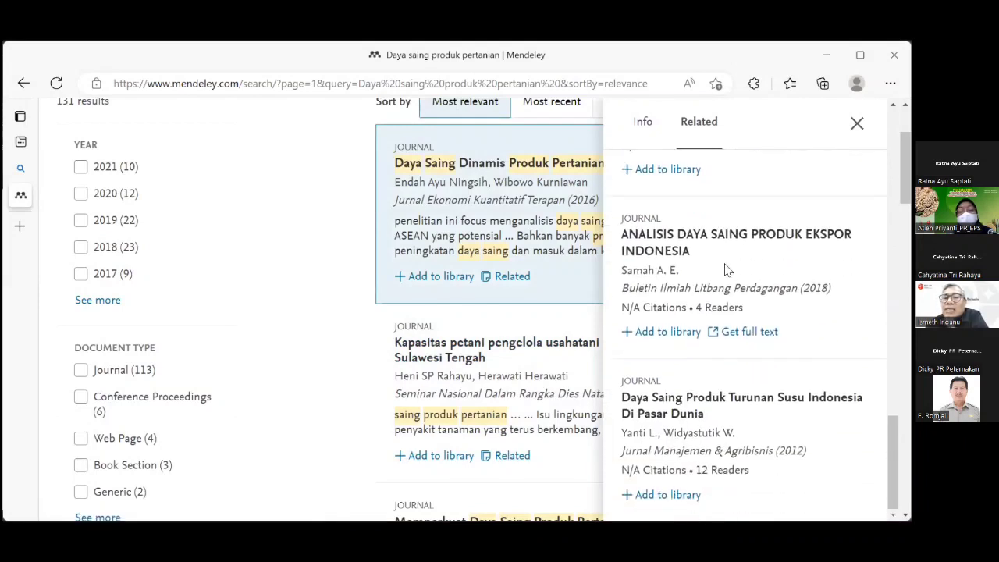
{"action": "scroll", "coordinate": [725, 269], "scroll_direction": "down", "scroll_amount": 2}
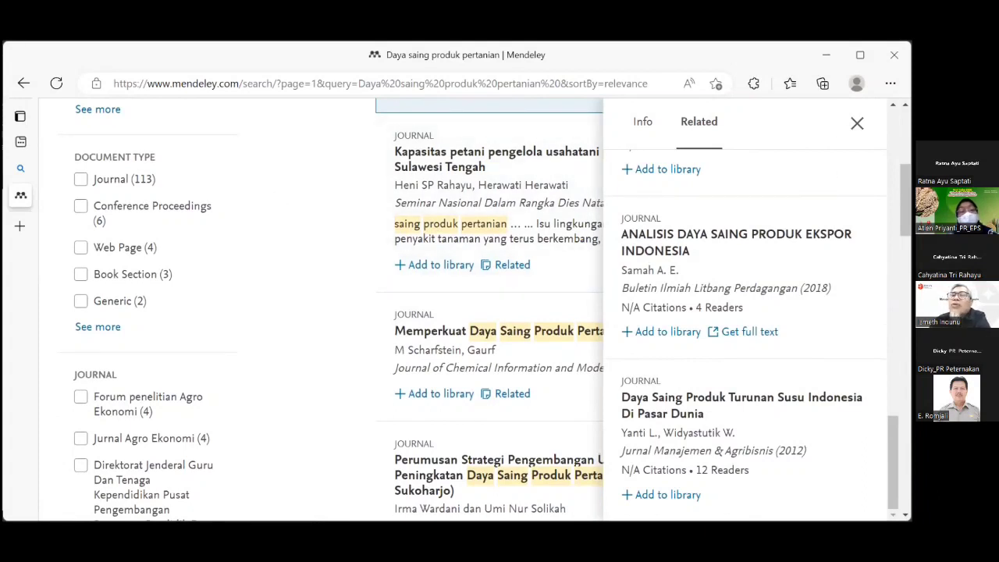
{"action": "left_click", "coordinate": [858, 123]}
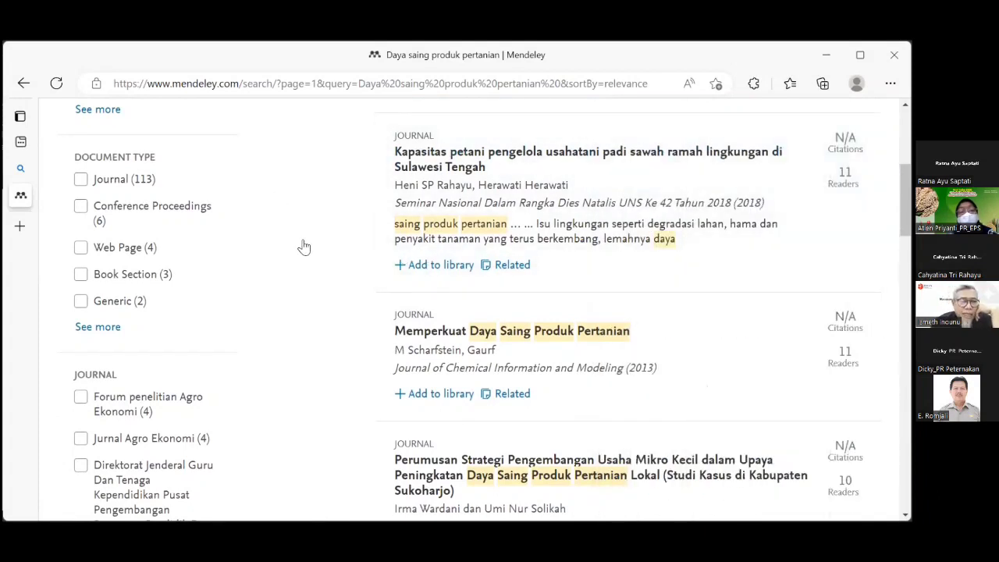
{"action": "scroll", "coordinate": [305, 242], "scroll_direction": "up", "scroll_amount": 1}
{"action": "scroll", "coordinate": [304, 242], "scroll_direction": "up", "scroll_amount": 4}
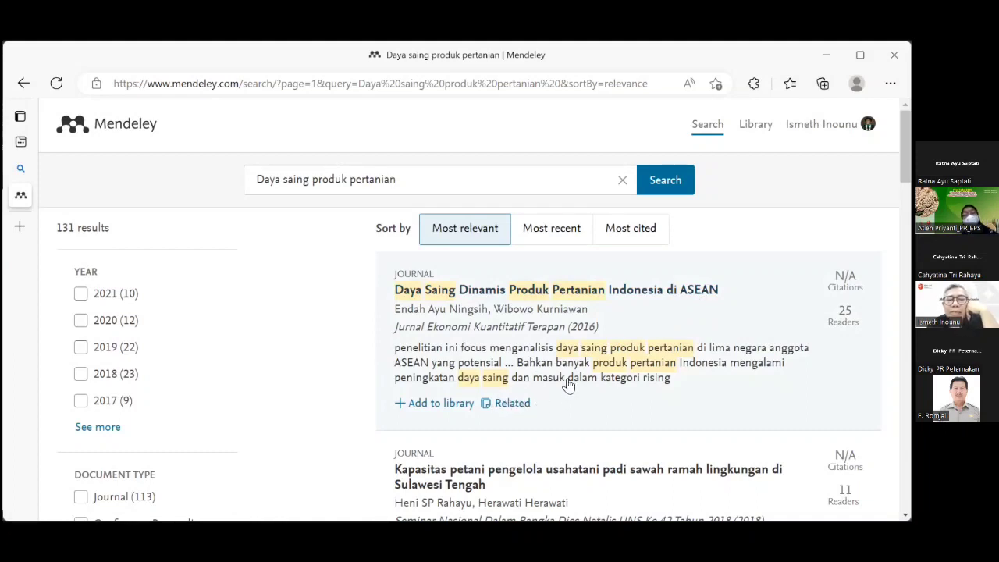
{"action": "scroll", "coordinate": [568, 382], "scroll_direction": "down", "scroll_amount": 1}
{"action": "scroll", "coordinate": [569, 371], "scroll_direction": "down", "scroll_amount": 2}
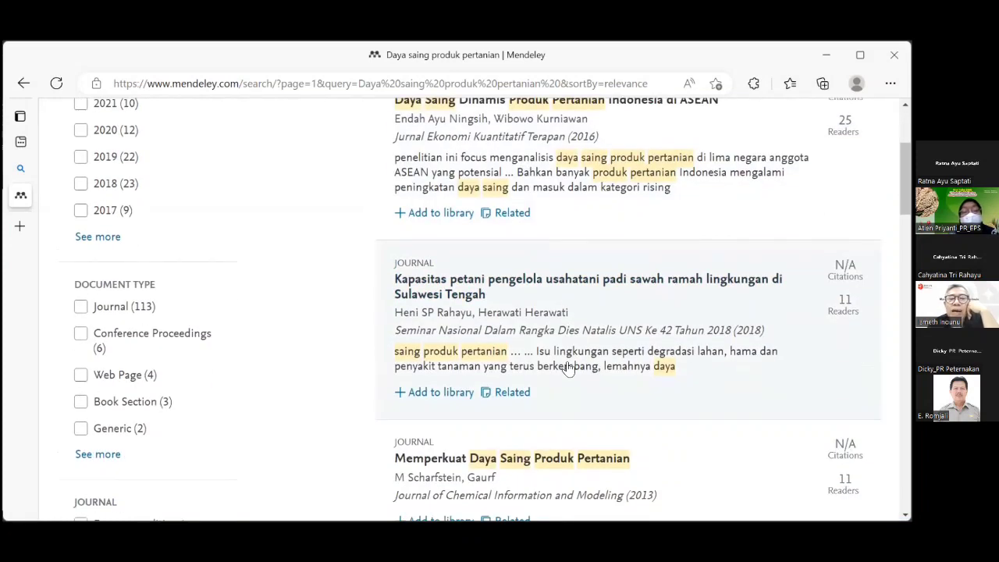
{"action": "scroll", "coordinate": [567, 363], "scroll_direction": "down", "scroll_amount": 1}
{"action": "scroll", "coordinate": [515, 331], "scroll_direction": "down", "scroll_amount": 1}
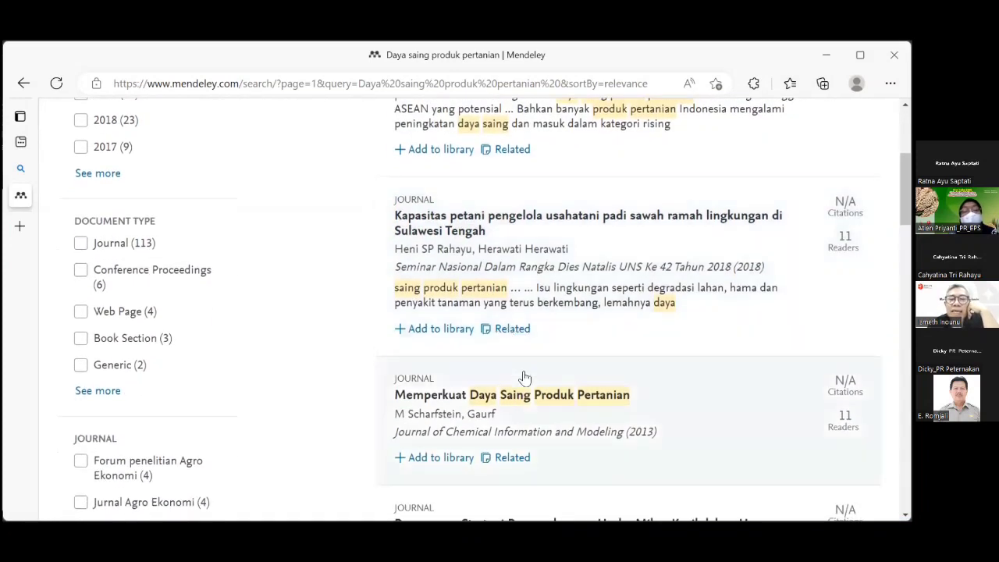
{"action": "scroll", "coordinate": [565, 393], "scroll_direction": "down", "scroll_amount": 3}
{"action": "scroll", "coordinate": [564, 386], "scroll_direction": "down", "scroll_amount": 2}
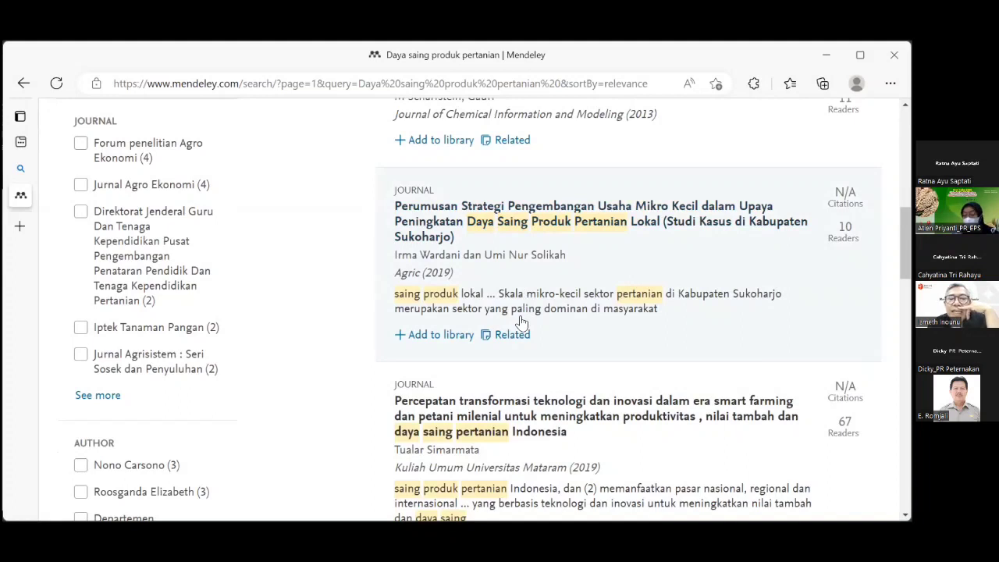
{"action": "scroll", "coordinate": [522, 319], "scroll_direction": "down", "scroll_amount": 2}
{"action": "scroll", "coordinate": [523, 319], "scroll_direction": "down", "scroll_amount": 1}
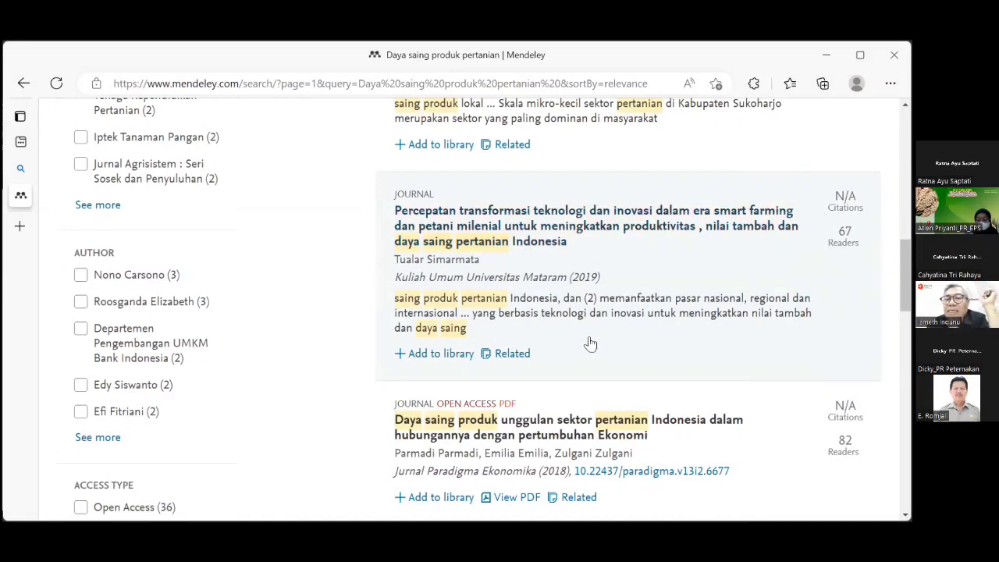
{"action": "scroll", "coordinate": [591, 344], "scroll_direction": "down", "scroll_amount": 3}
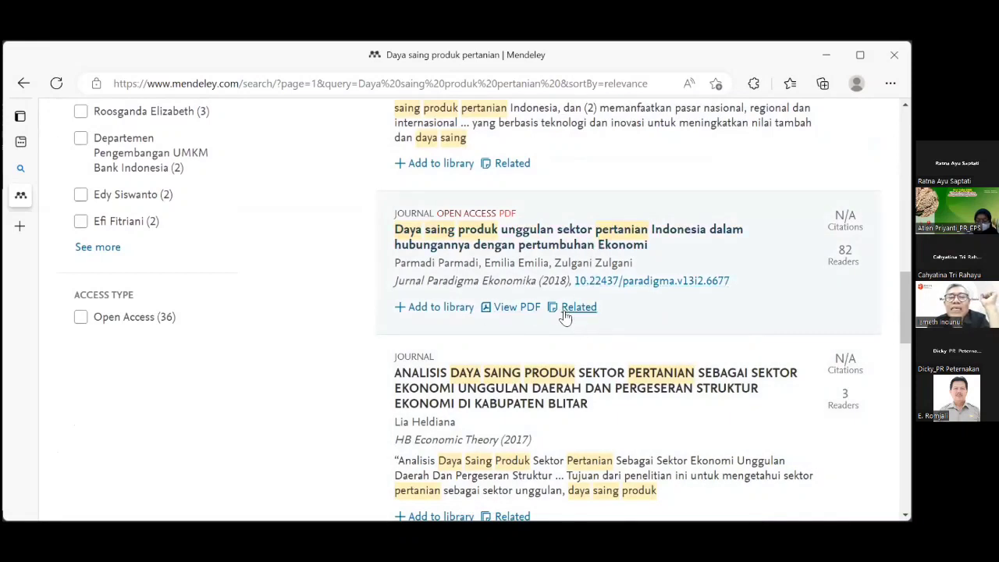
{"action": "scroll", "coordinate": [572, 339], "scroll_direction": "down", "scroll_amount": 2}
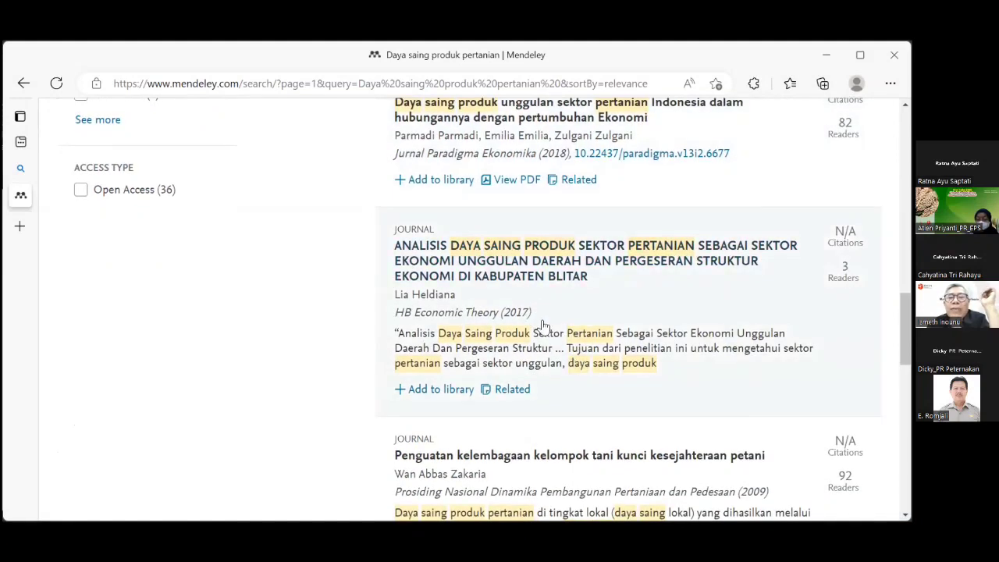
{"action": "scroll", "coordinate": [565, 367], "scroll_direction": "down", "scroll_amount": 2}
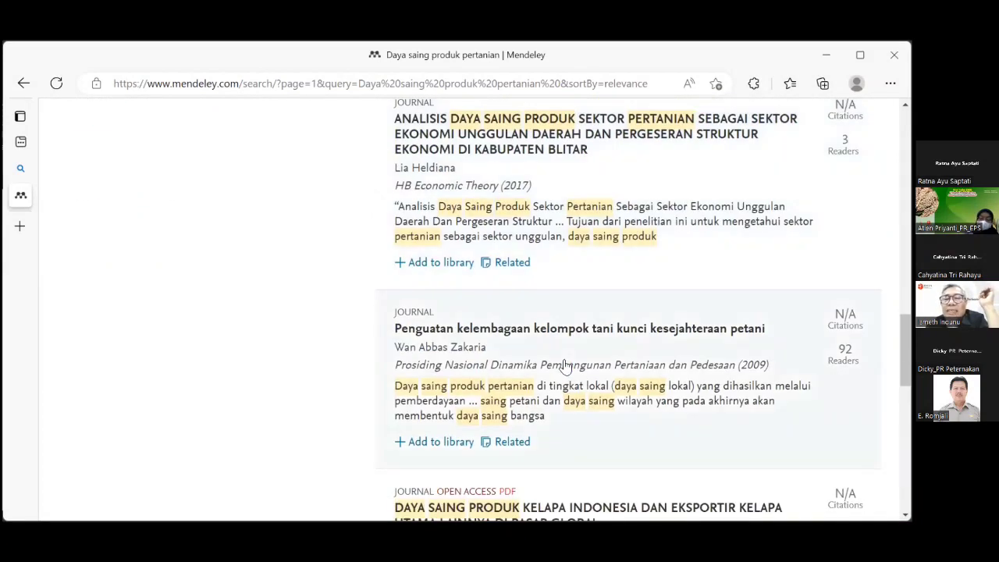
{"action": "scroll", "coordinate": [565, 367], "scroll_direction": "down", "scroll_amount": 1}
{"action": "scroll", "coordinate": [565, 364], "scroll_direction": "down", "scroll_amount": 2}
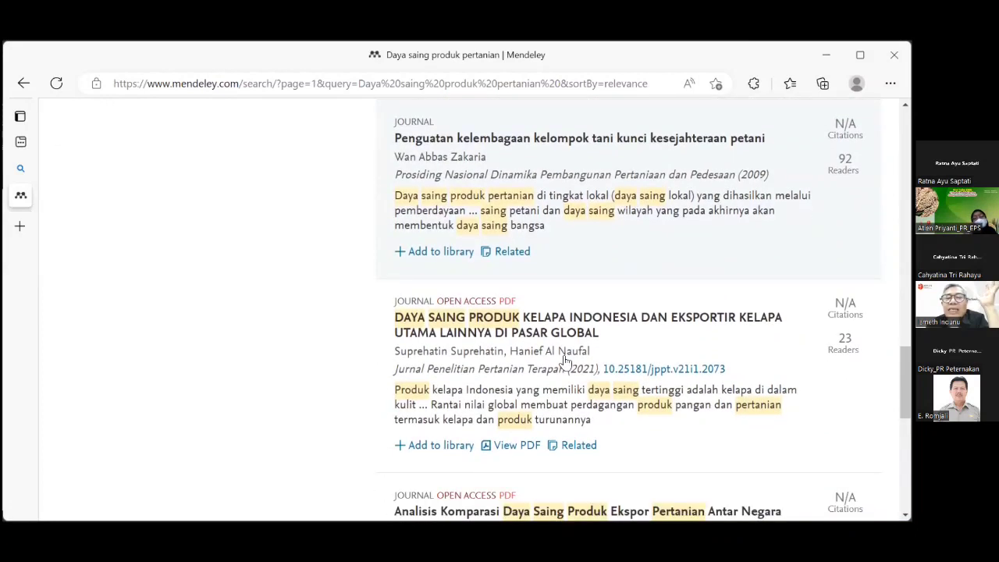
{"action": "scroll", "coordinate": [520, 351], "scroll_direction": "down", "scroll_amount": 1}
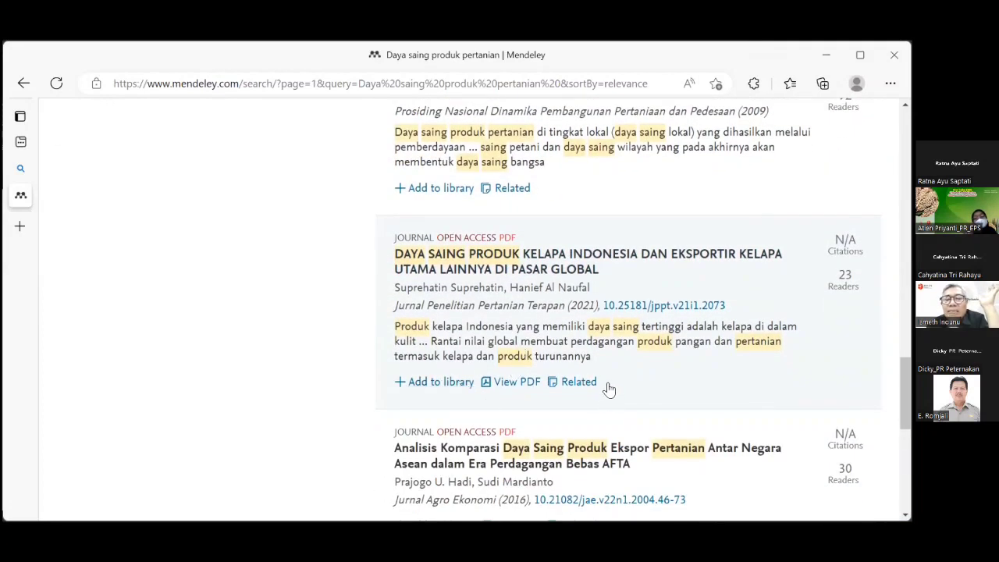
{"action": "scroll", "coordinate": [602, 386], "scroll_direction": "down", "scroll_amount": 4}
{"action": "scroll", "coordinate": [585, 319], "scroll_direction": "up", "scroll_amount": 4}
{"action": "scroll", "coordinate": [582, 310], "scroll_direction": "up", "scroll_amount": 10}
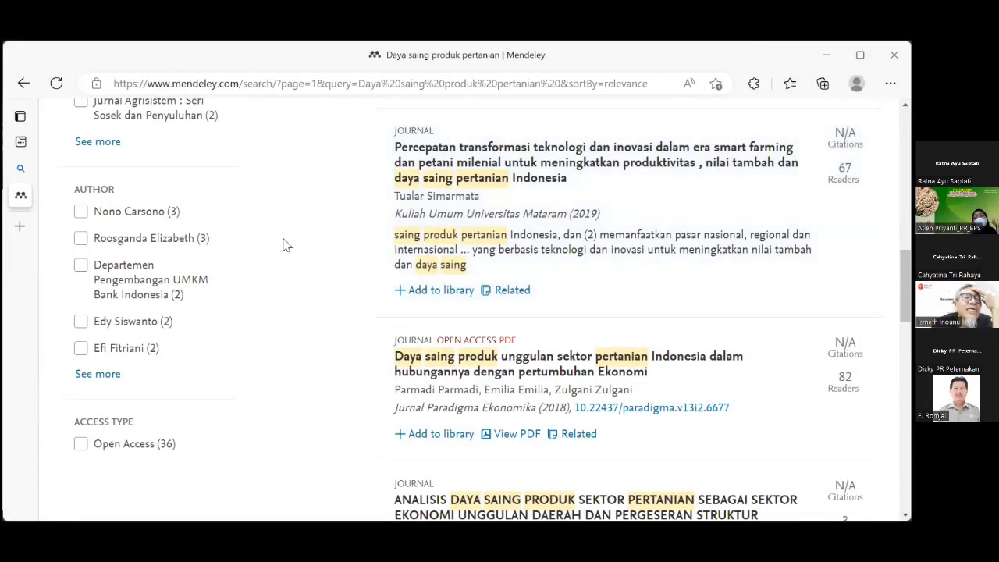
{"action": "scroll", "coordinate": [286, 245], "scroll_direction": "up", "scroll_amount": 4}
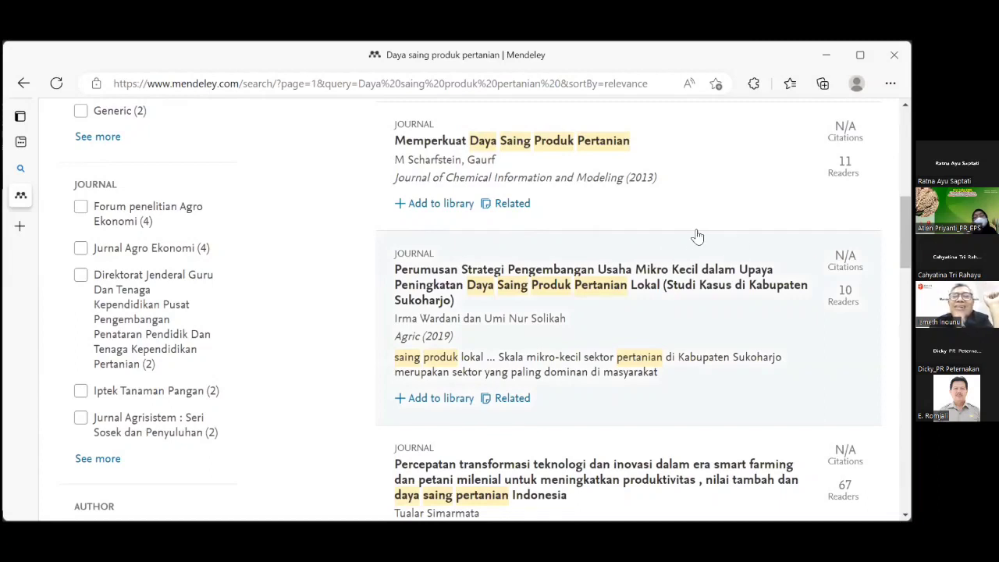
{"action": "scroll", "coordinate": [680, 236], "scroll_direction": "up", "scroll_amount": 2}
{"action": "scroll", "coordinate": [682, 235], "scroll_direction": "up", "scroll_amount": 2}
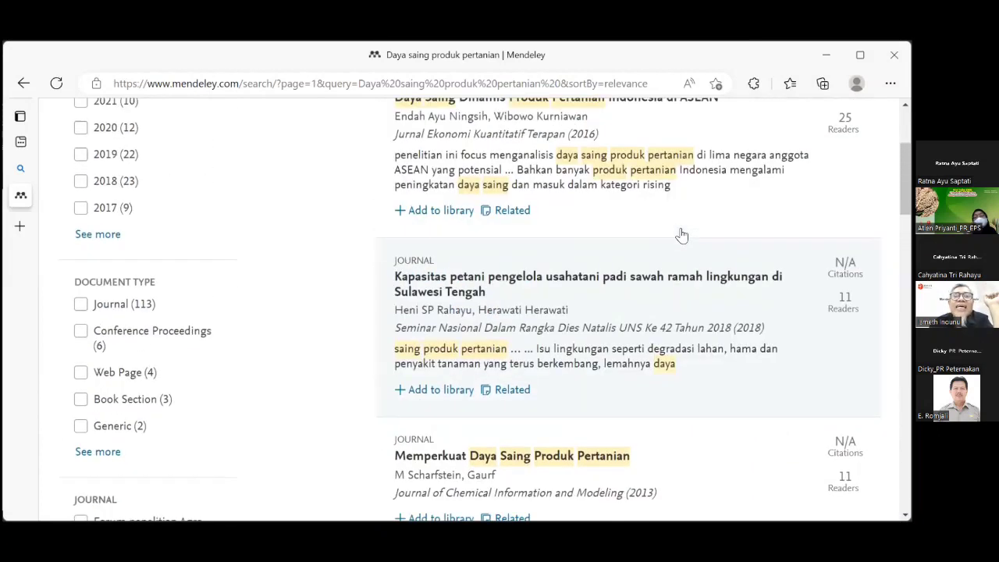
{"action": "scroll", "coordinate": [680, 234], "scroll_direction": "up", "scroll_amount": 2}
{"action": "scroll", "coordinate": [586, 271], "scroll_direction": "down", "scroll_amount": 1}
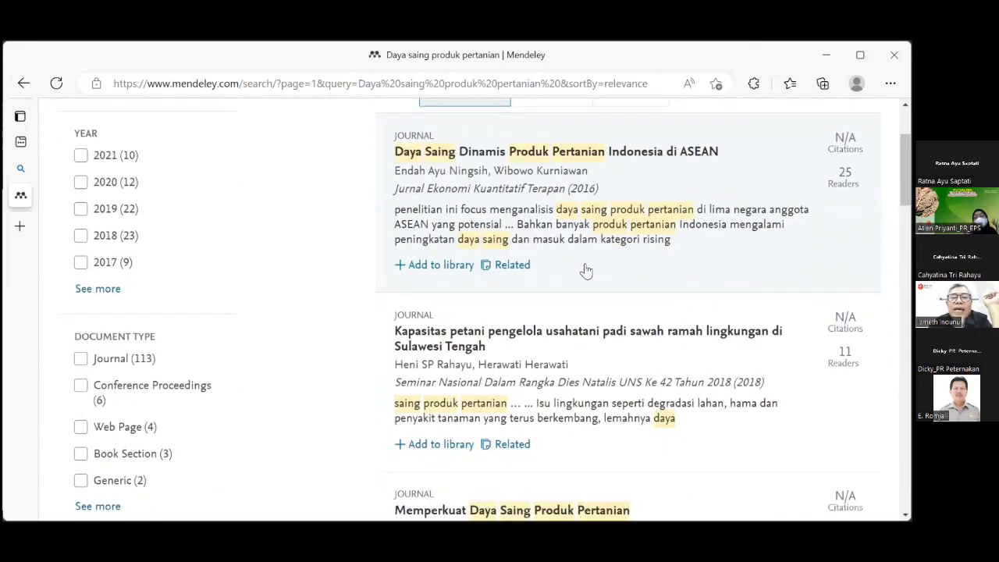
{"action": "scroll", "coordinate": [587, 271], "scroll_direction": "down", "scroll_amount": 1}
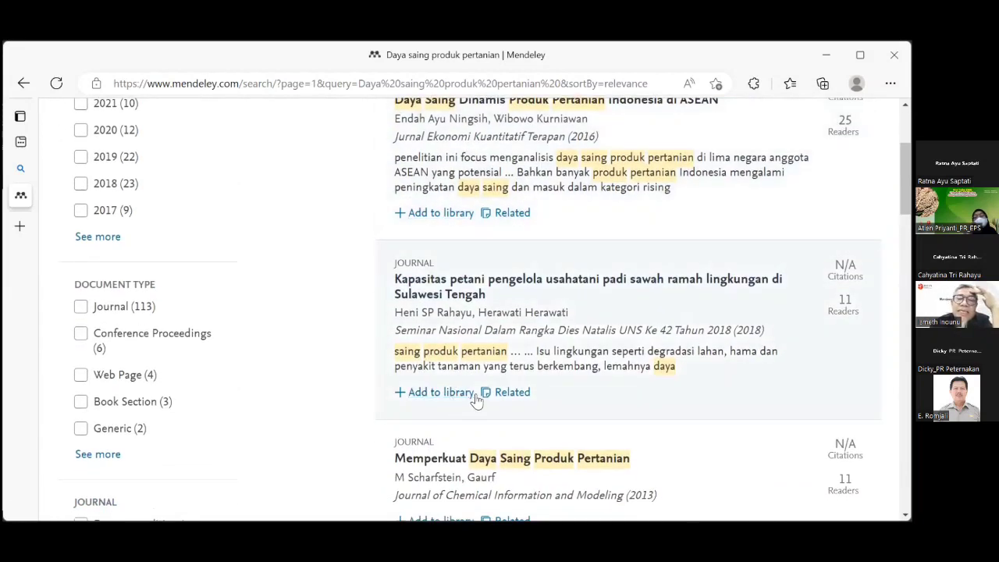
{"action": "scroll", "coordinate": [473, 398], "scroll_direction": "down", "scroll_amount": 3}
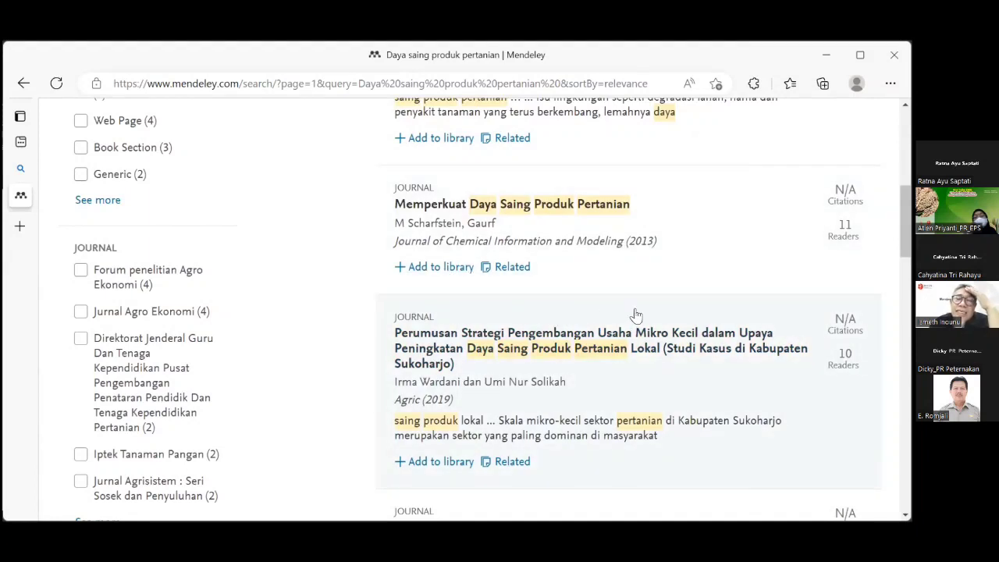
{"action": "scroll", "coordinate": [636, 314], "scroll_direction": "up", "scroll_amount": 5}
{"action": "scroll", "coordinate": [637, 312], "scroll_direction": "up", "scroll_amount": 2}
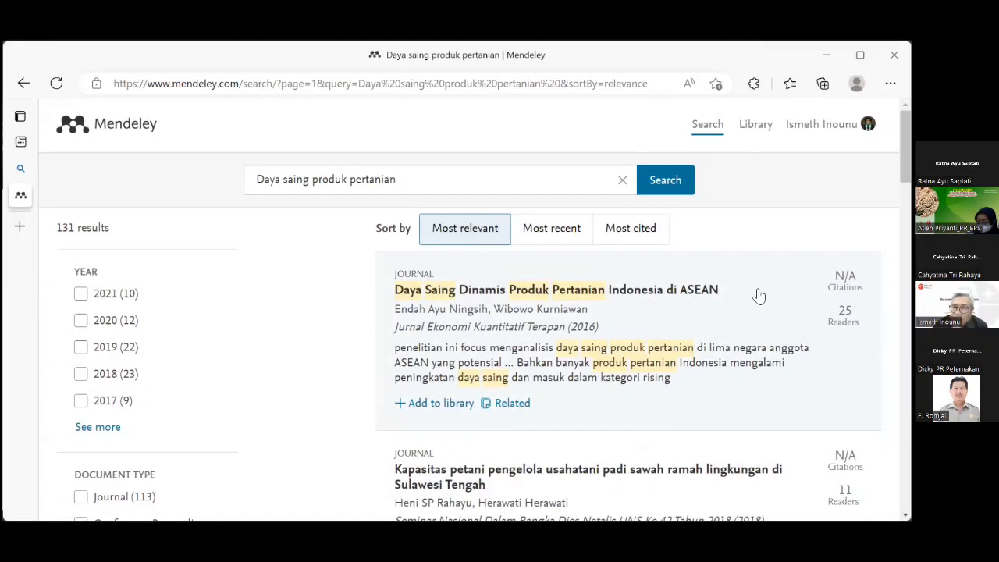
{"action": "scroll", "coordinate": [759, 315], "scroll_direction": "down", "scroll_amount": 3}
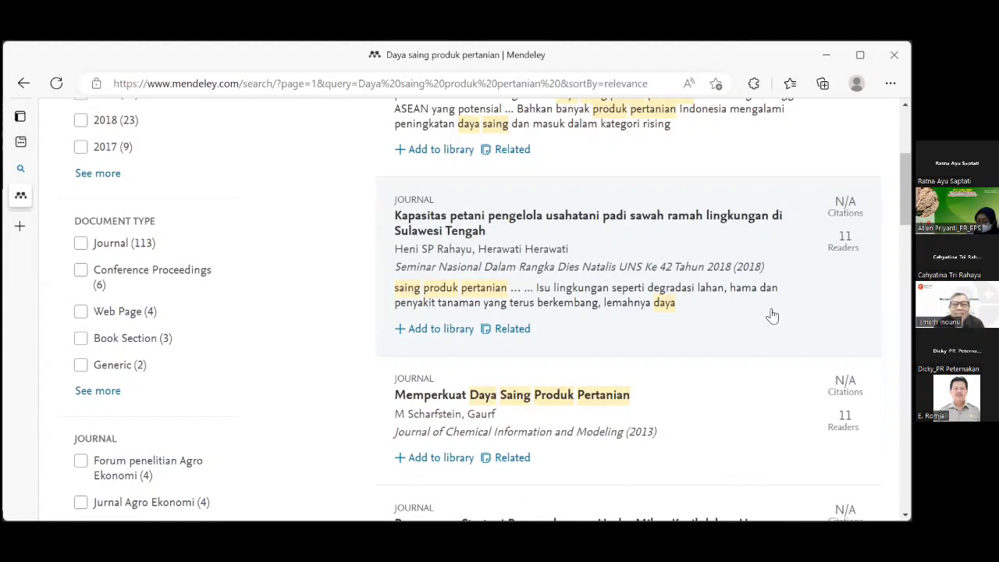
{"action": "scroll", "coordinate": [738, 338], "scroll_direction": "down", "scroll_amount": 2}
{"action": "scroll", "coordinate": [737, 338], "scroll_direction": "down", "scroll_amount": 3}
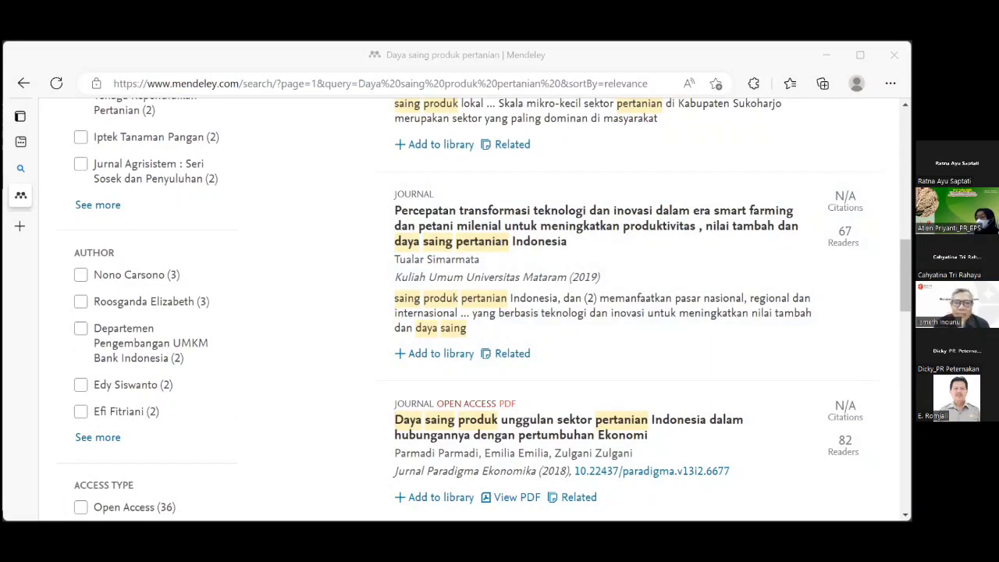
{"action": "scroll", "coordinate": [360, 412], "scroll_direction": "up", "scroll_amount": 3}
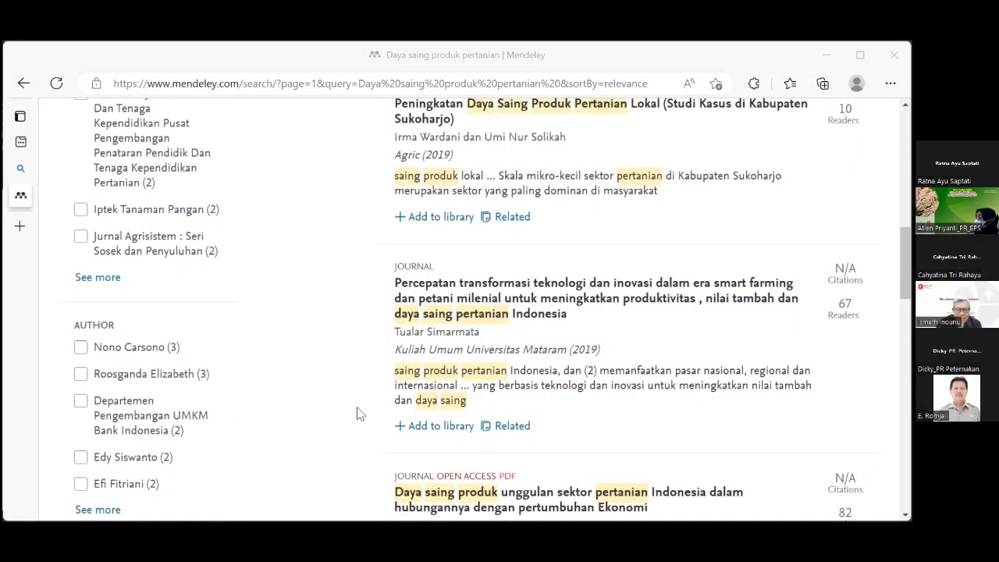
{"action": "scroll", "coordinate": [360, 411], "scroll_direction": "up", "scroll_amount": 6}
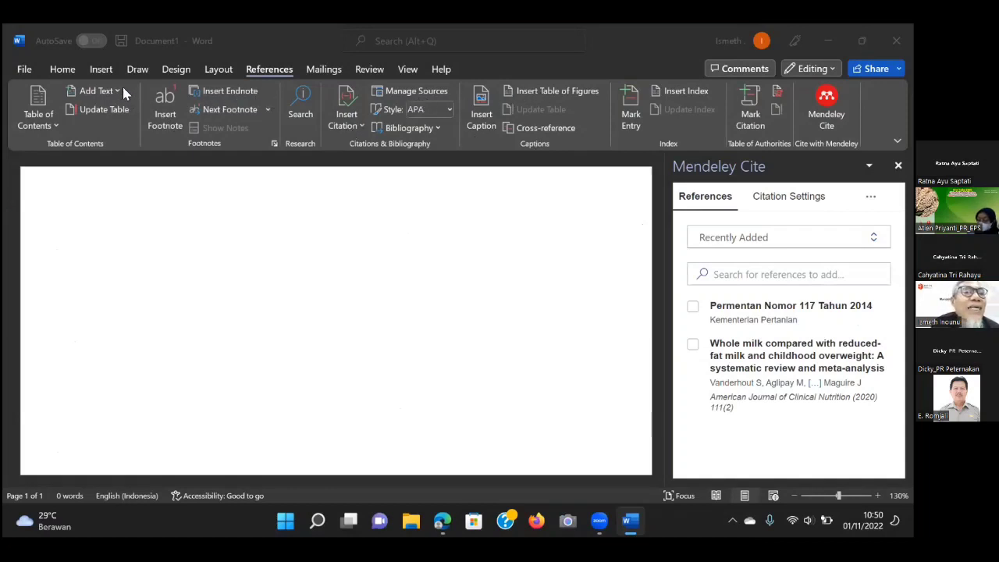
Focus blank Document1, look over the Home and Insert ribbons, and return to References beside Mendeley Cite.
{"action": "left_click", "coordinate": [68, 70]}
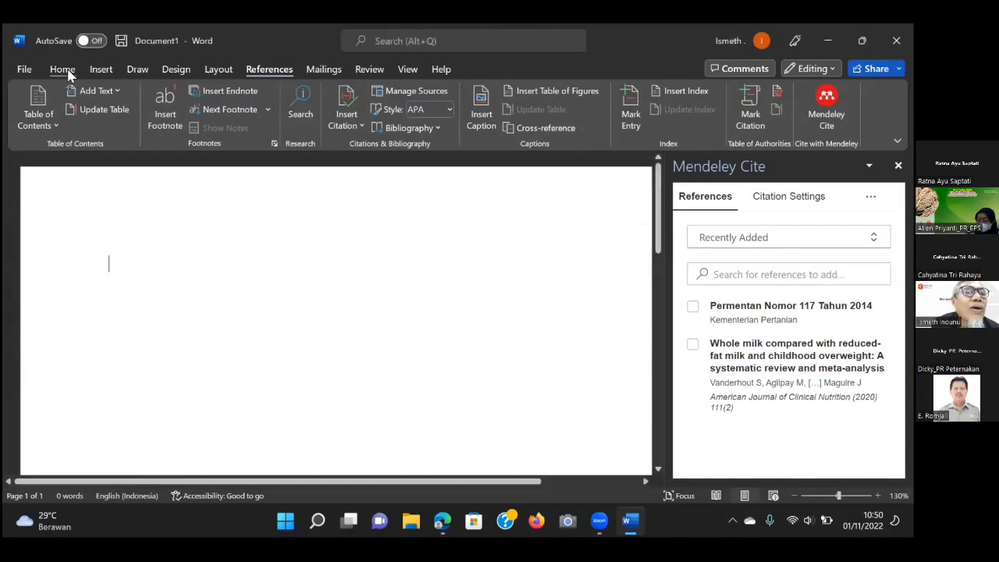
{"action": "left_click", "coordinate": [68, 71]}
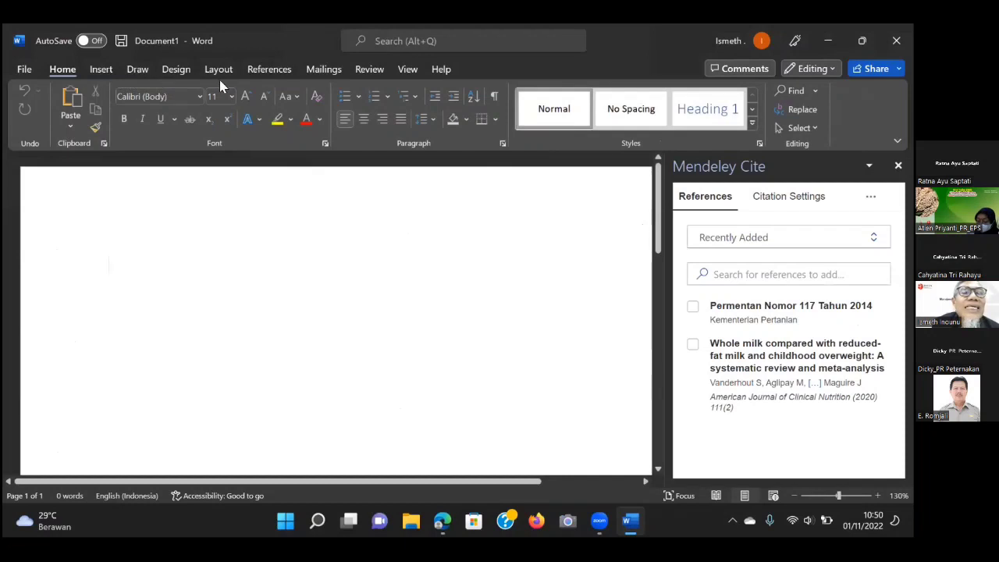
{"action": "left_click", "coordinate": [101, 70]}
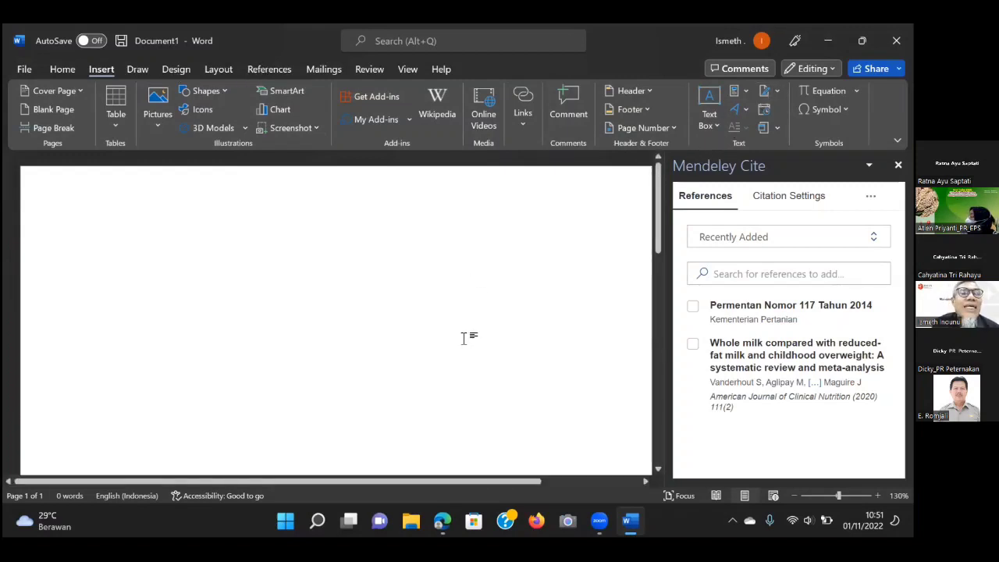
{"action": "left_click", "coordinate": [267, 70]}
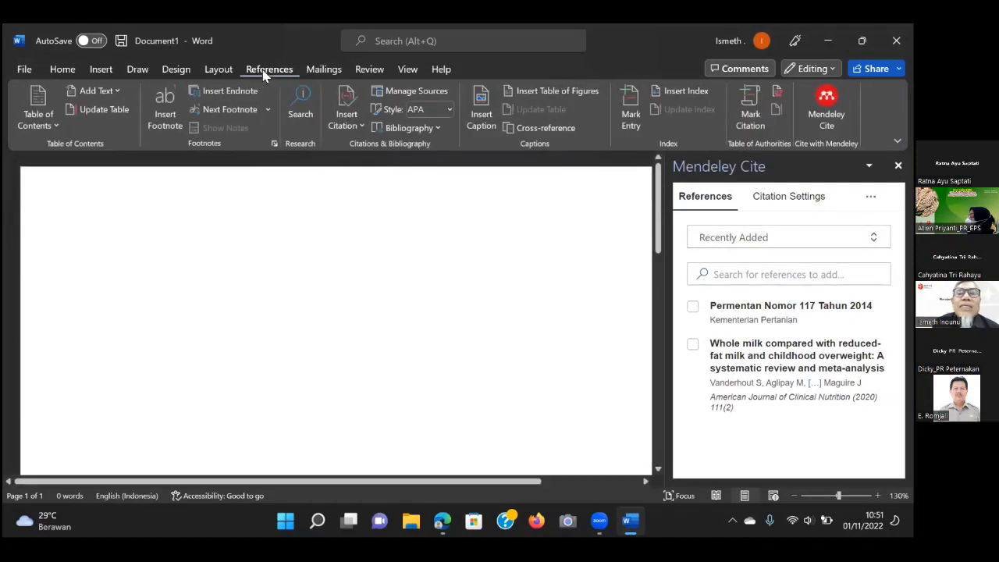